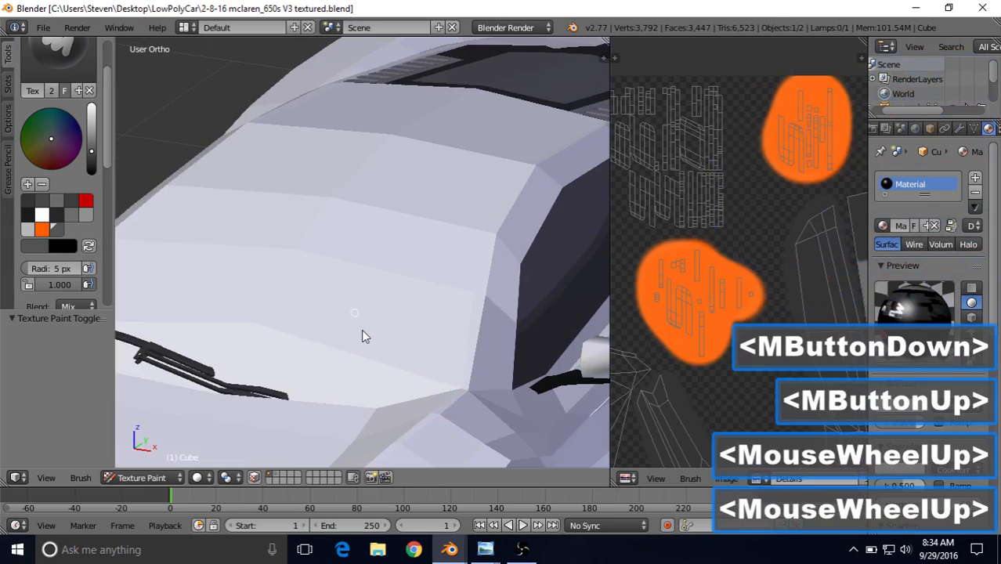
- Turn on face selection masking for painting and select the five lower windshield faces on the side without the wiper arm
left_click(254, 478)
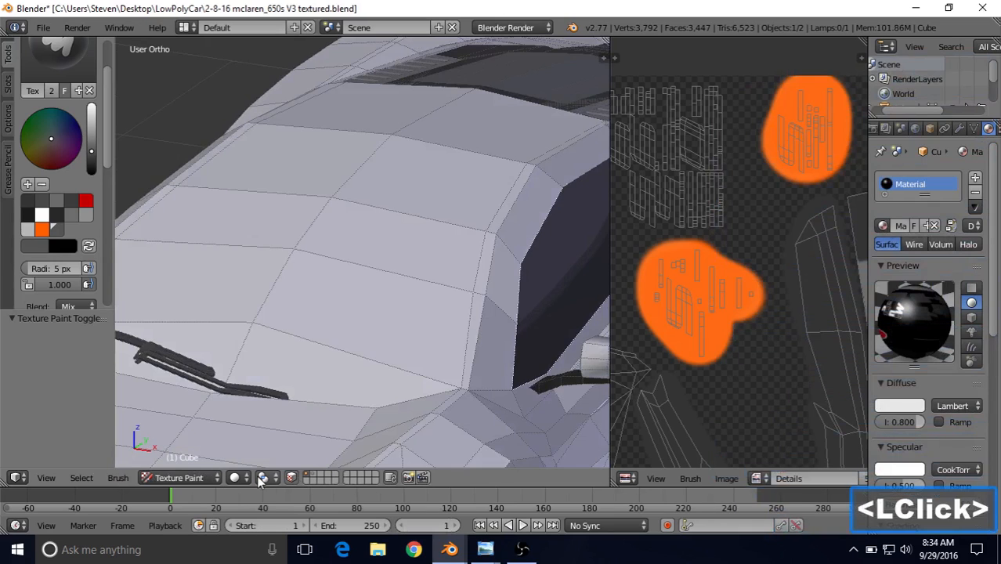
right_click(396, 287)
right_click(351, 355, "shift")
right_click(476, 302, "shift")
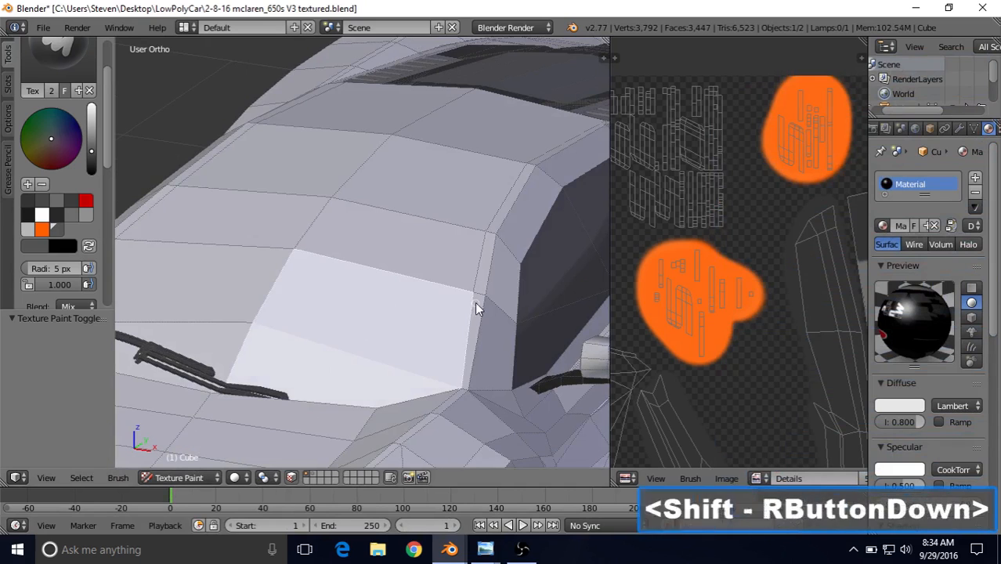
right_click(479, 276, "shift")
right_click(458, 269, "shift")
- Paint a dark freehand test scribble across the edges between the selected windshield faces
middle_click_drag(421, 350, 414, 320, "shift")
scroll(414, 320, "up", 3)
mouse_move(412, 330)
left_mouse_down()
mouse_move(318, 380)
mouse_move(321, 327)
mouse_move(316, 352)
mouse_move(499, 376)
left_mouse_up()
left_click_drag(430, 362, 332, 374)
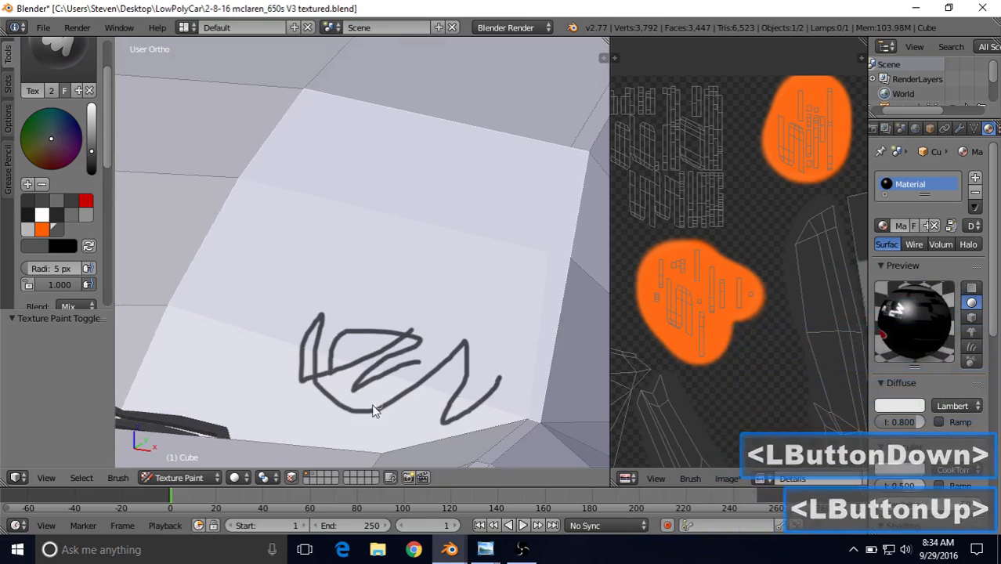
- Examine the painted strokes up close where they cross the edges between the windshield faces
middle_click_drag(432, 390, 396, 315, "shift")
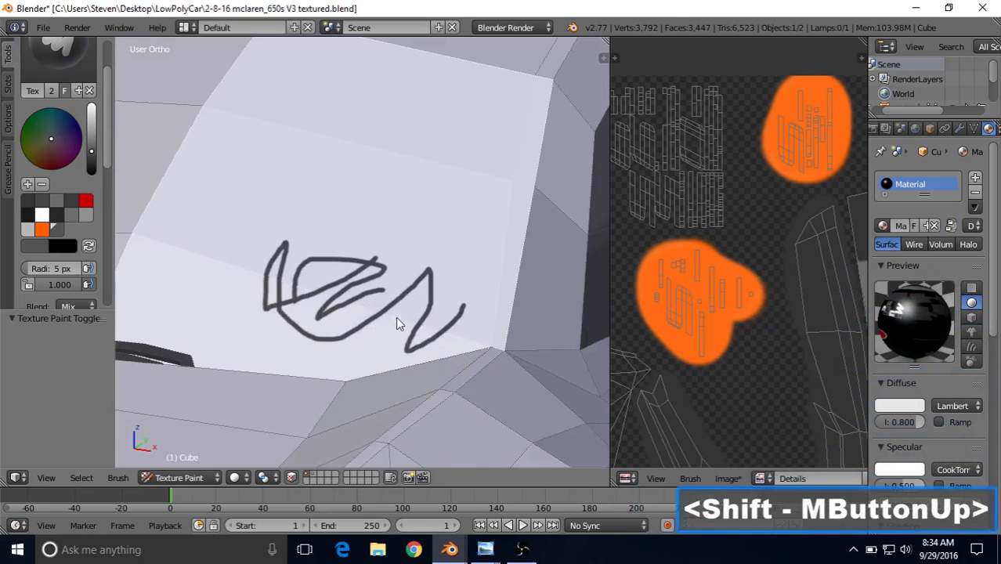
scroll(395, 318, "up", 5)
mouse_move(399, 367)
middle_mouse_down("shift")
mouse_move(422, 267)
mouse_move(417, 300)
mouse_move(351, 255)
middle_mouse_up("shift")
scroll(421, 266, "up", 2)
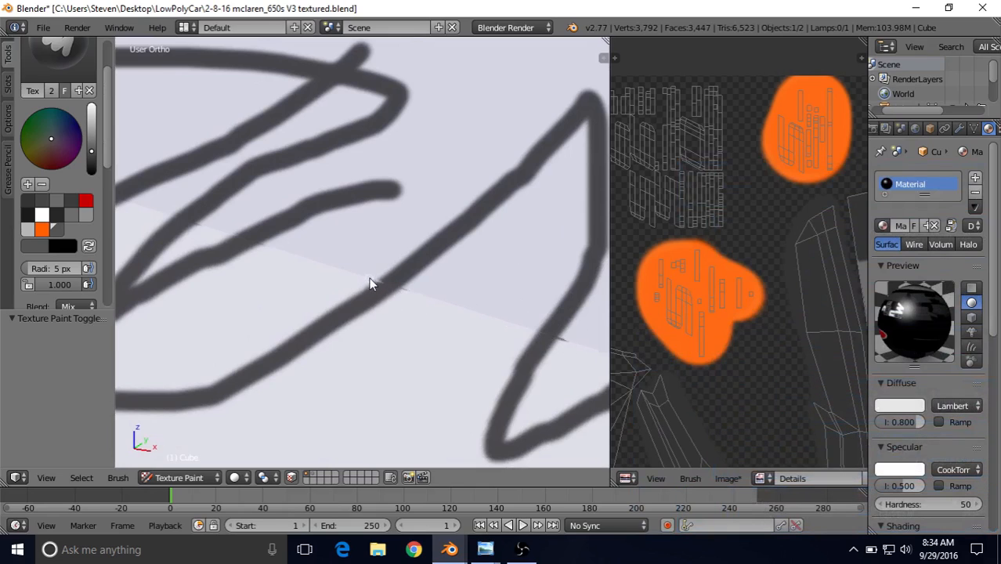
mouse_move(270, 313)
middle_mouse_down("shift")
mouse_move(252, 247)
mouse_move(406, 277)
middle_mouse_up("shift")
mouse_move(341, 261)
middle_mouse_down("shift")
mouse_move(319, 273)
mouse_move(473, 304)
middle_mouse_up("shift")
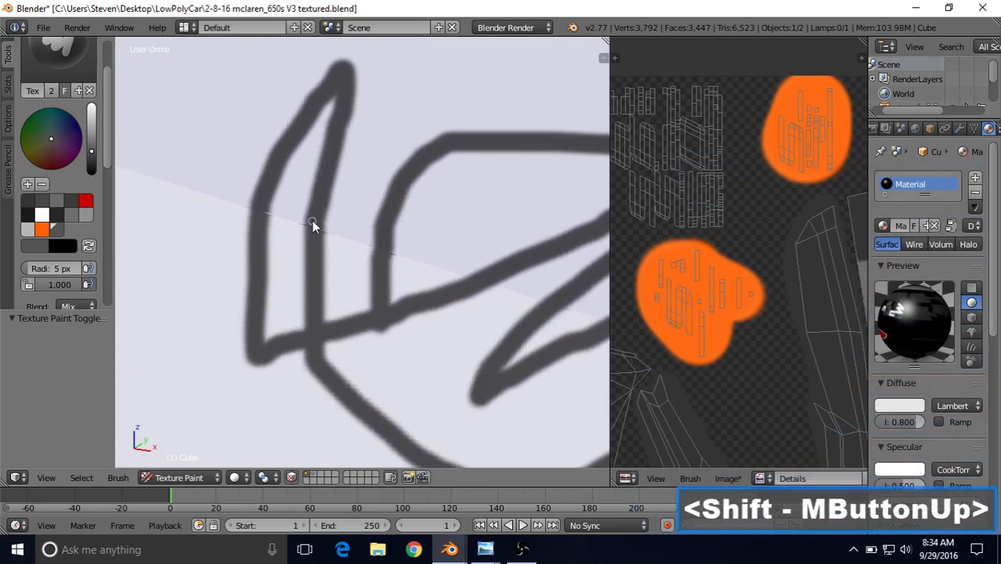
scroll(311, 227, "down", 6)
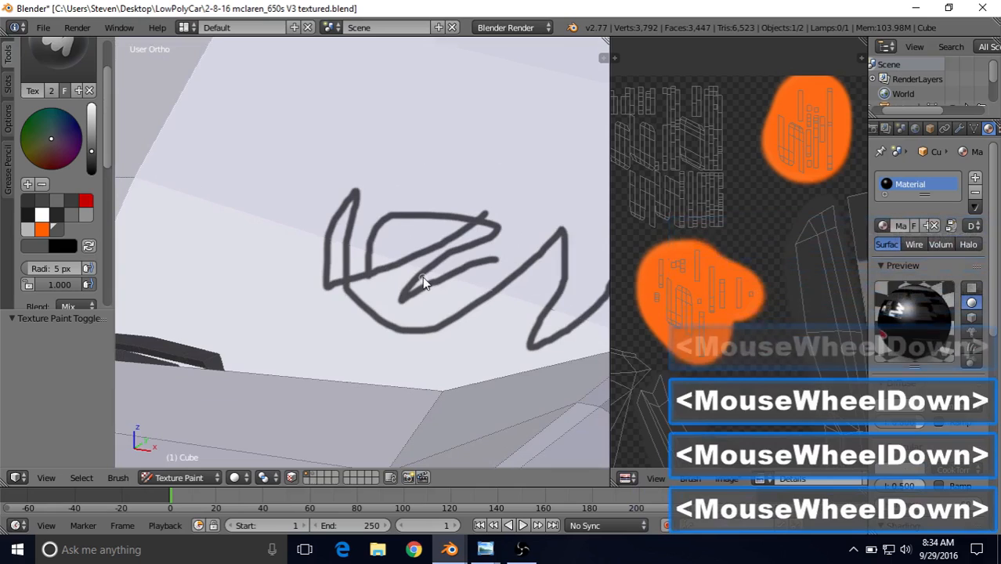
scroll(474, 280, "down", 2)
mouse_move(474, 279)
middle_mouse_down("shift")
mouse_move(401, 235)
mouse_move(387, 249)
middle_mouse_up("shift")
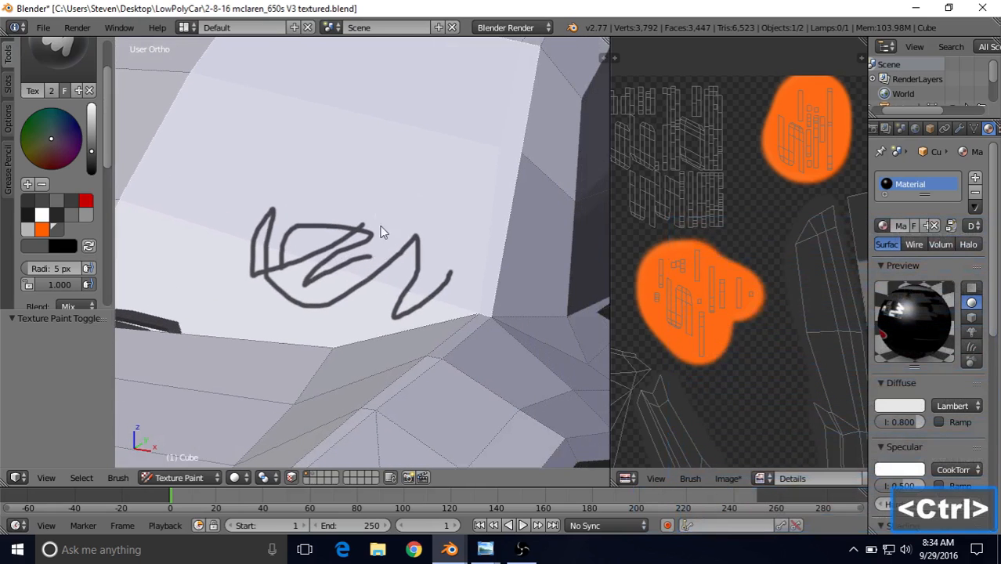
- Undo both test strokes on the windshield
key("ctrl+z")
key("ctrl+z")
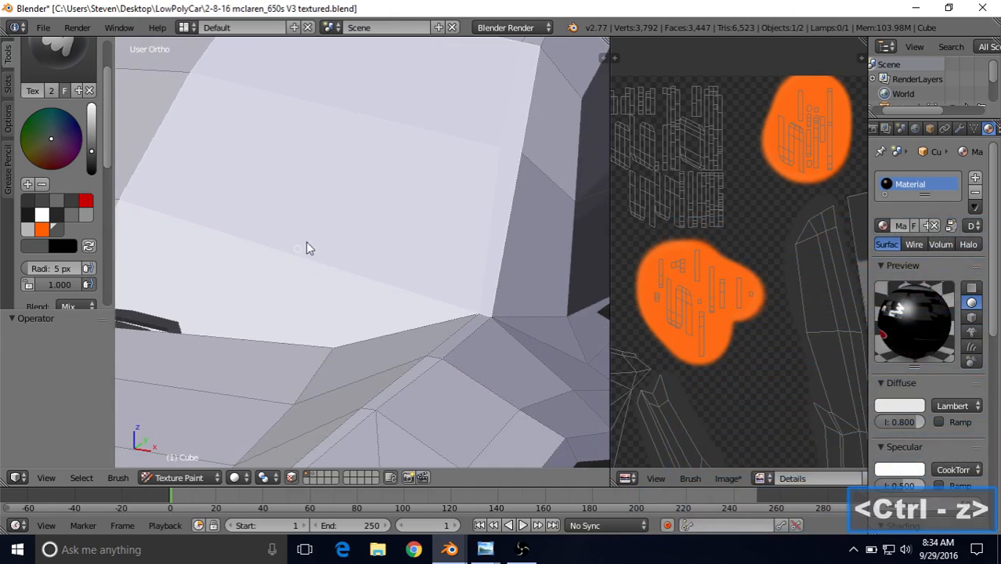
scroll(335, 302, "down", 4)
mouse_move(342, 292)
middle_mouse_down("shift")
mouse_move(362, 287)
mouse_move(375, 357)
middle_mouse_up("shift")
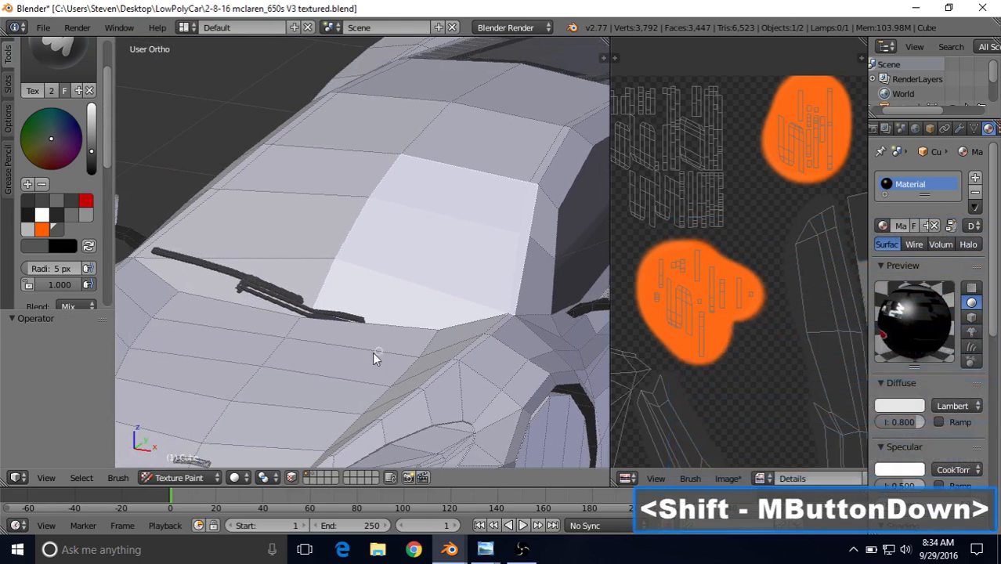
- Switch the car mesh from Texture Paint to Edit Mode
left_click(175, 480)
left_click(174, 446)
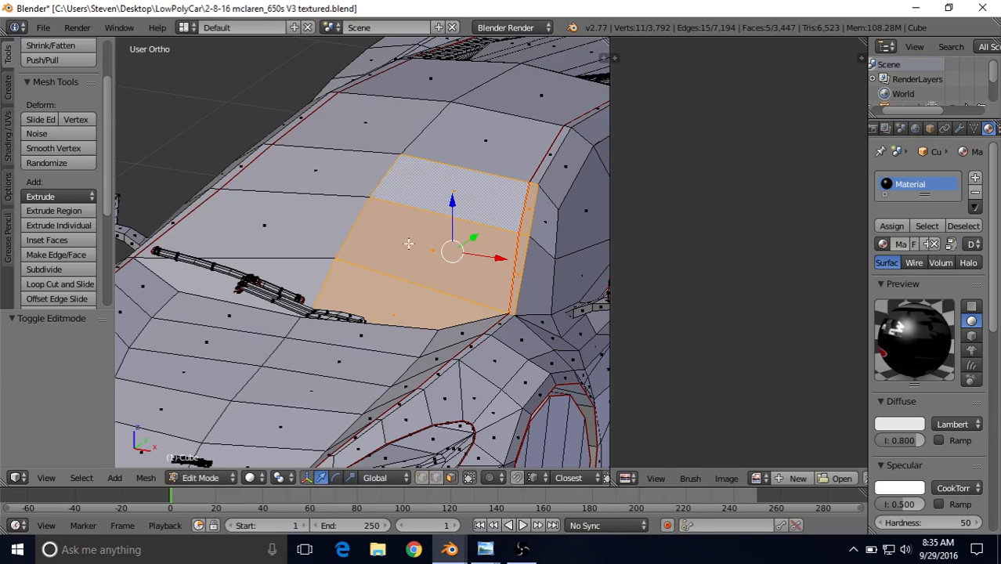
middle_click_drag(469, 281, 441, 261, "shift")
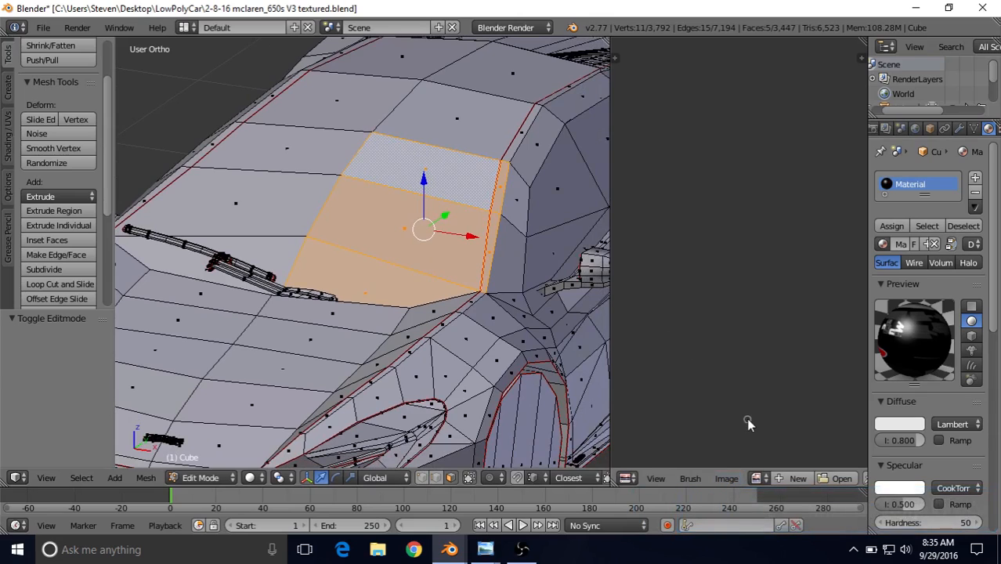
- Set the image editor's mode to View and frame the UVs of the selected windshield faces
middle_click_drag(727, 476, 815, 462)
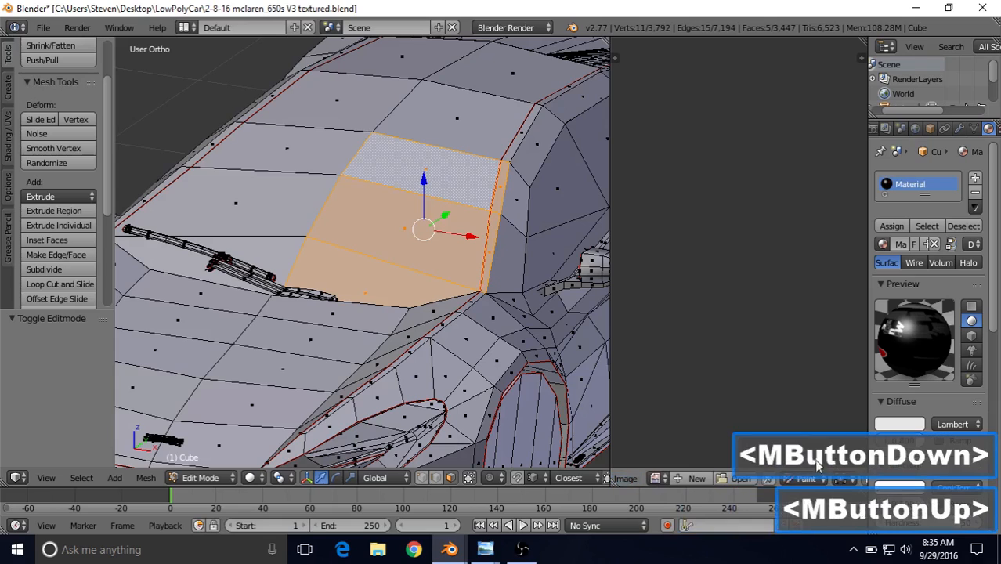
left_click(807, 478)
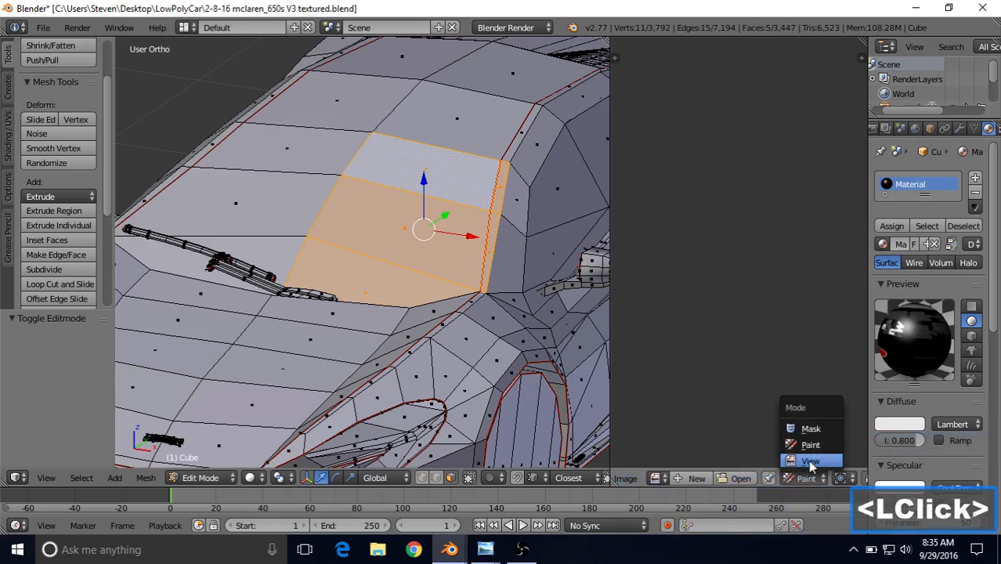
left_click(811, 462)
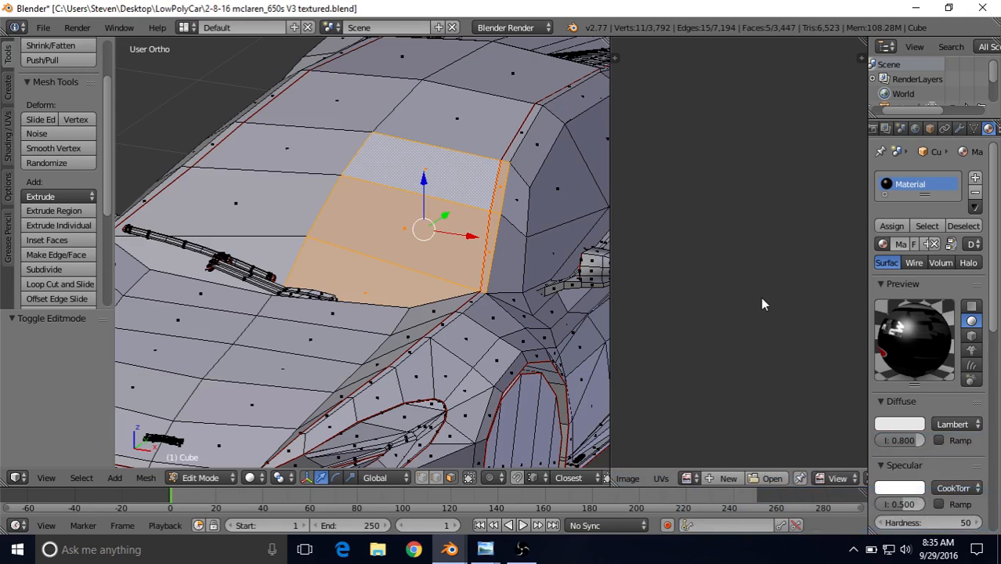
key("KP_Decimal")
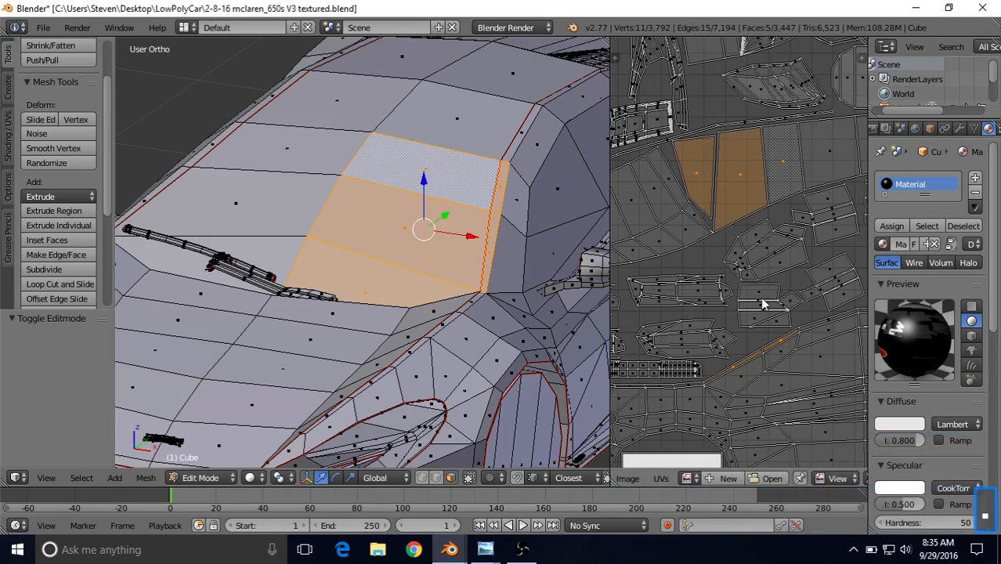
middle_click_drag(720, 251, 703, 293, "shift")
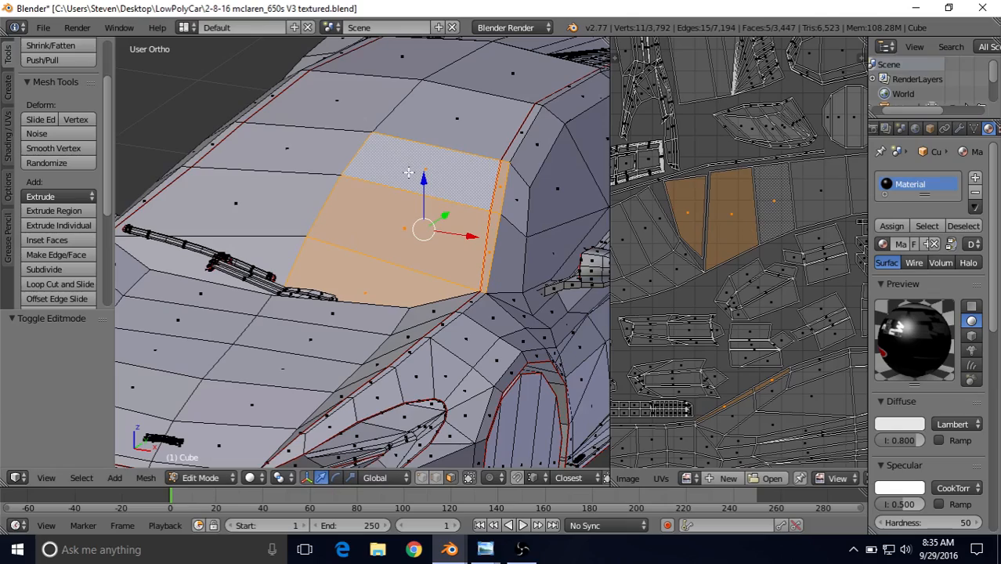
- Unwrap the five selected windshield faces with the standard Unwrap operation
middle_click_drag(424, 270, 278, 285)
middle_click_drag(263, 192, 472, 155, "shift")
middle_click_drag(416, 183, 441, 209)
middle_click_drag(440, 208, 373, 209)
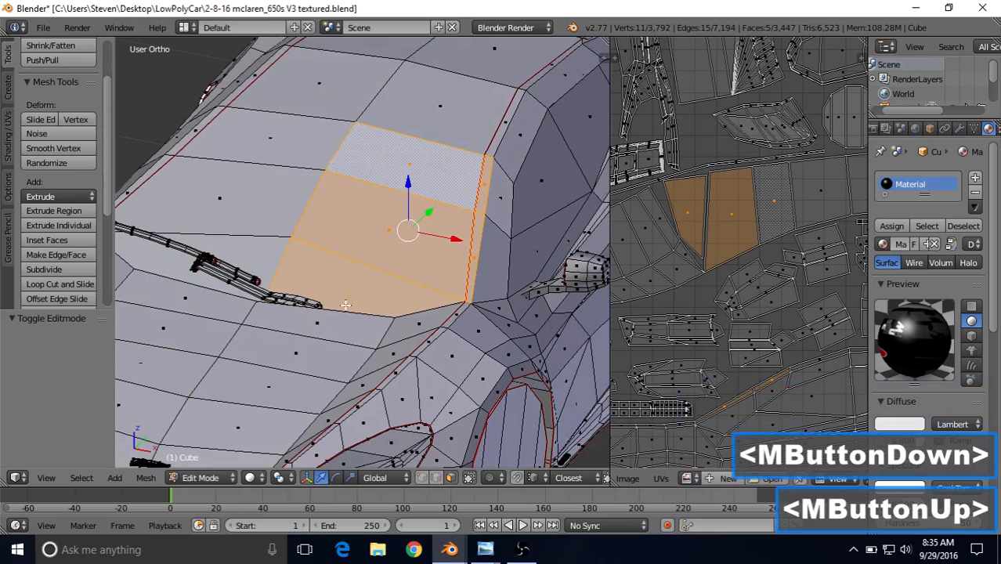
middle_click_drag(429, 247, 430, 198)
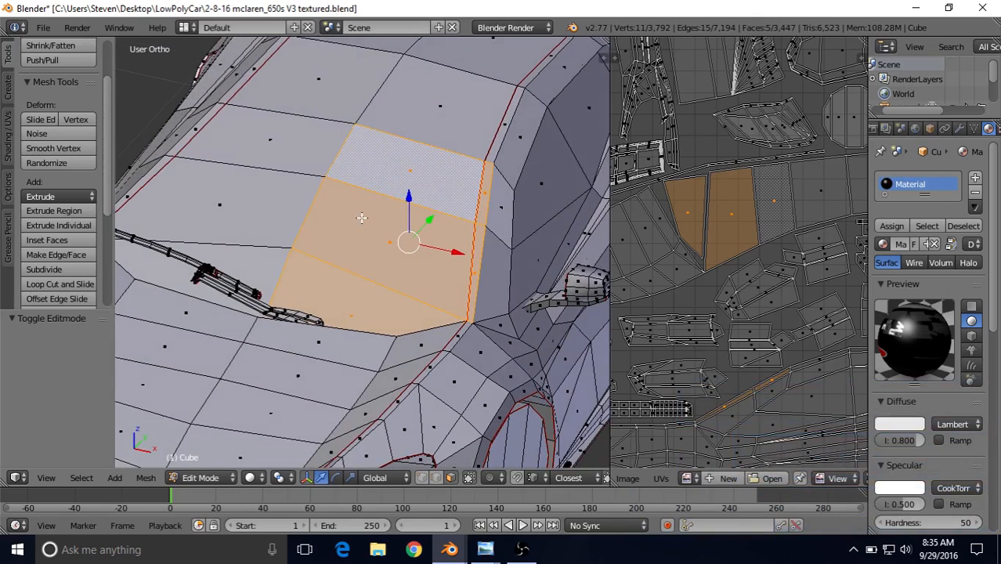
key("u")
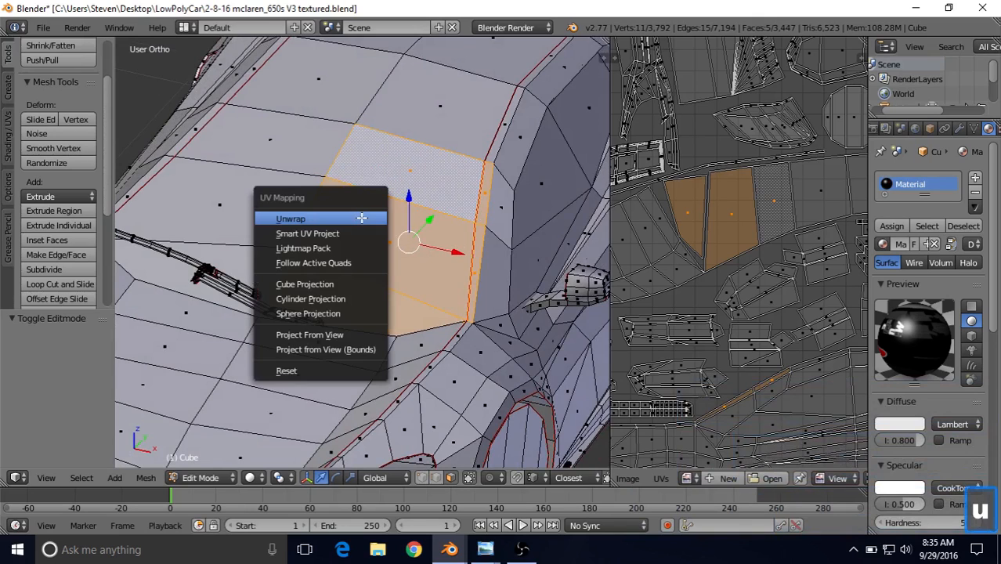
left_click(321, 220)
- Move the newly unwrapped windshield UVs about -0.886 along Y, clear below the rest of the layout
scroll(760, 266, "down", 4)
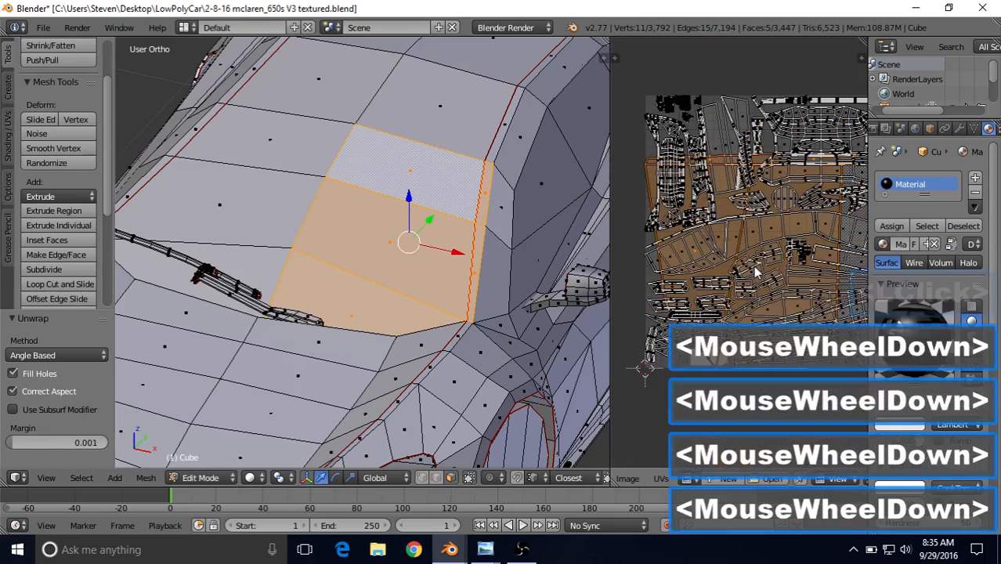
middle_click_drag(756, 249, 761, 177, "shift")
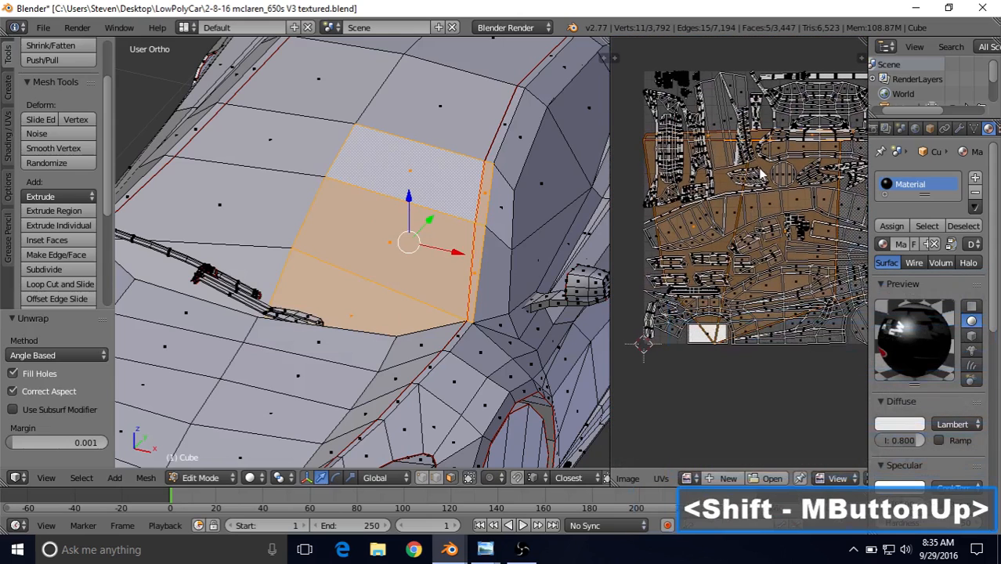
key("g")
key("y")
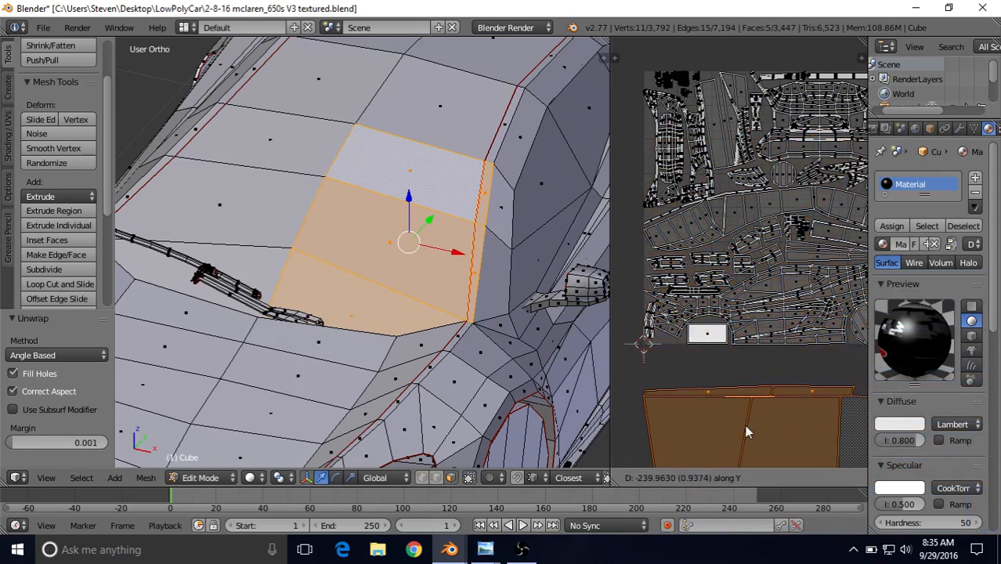
left_click(745, 411)
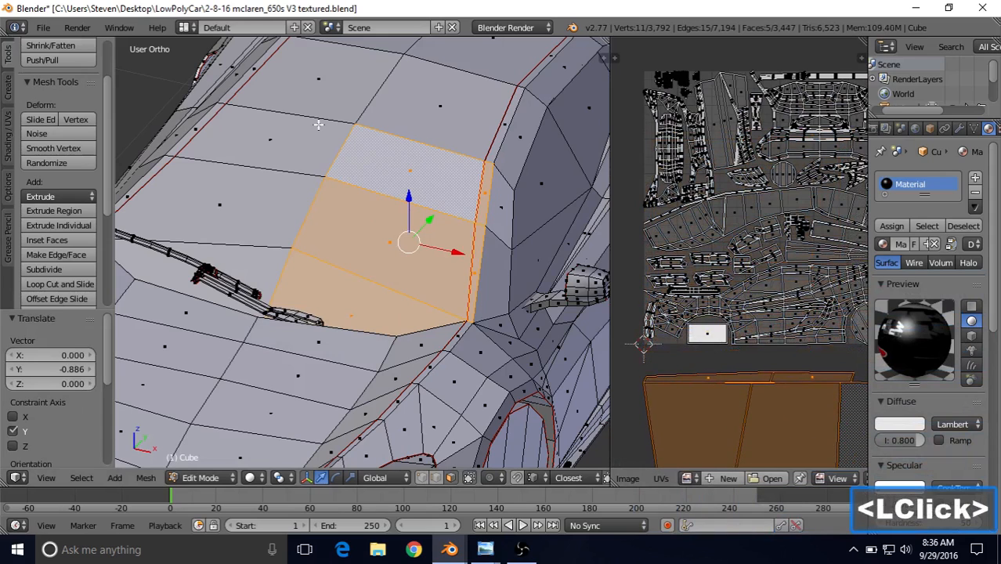
- Select the five matching faces on the opposite half of the windshield and unwrap them
right_click(240, 261)
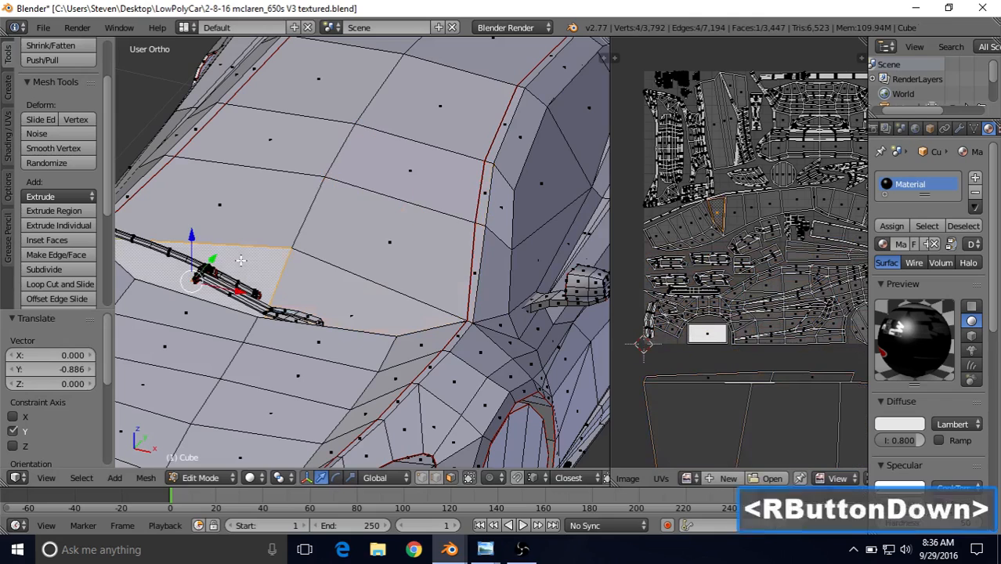
right_click(221, 196, "shift")
right_click(251, 149, "shift")
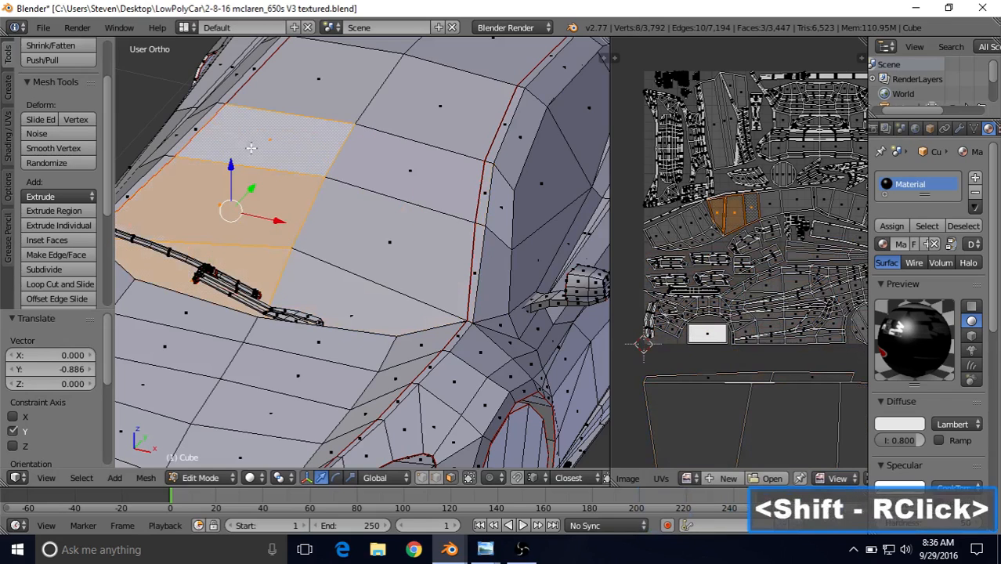
right_click(181, 147, "shift")
right_click(152, 176, "shift")
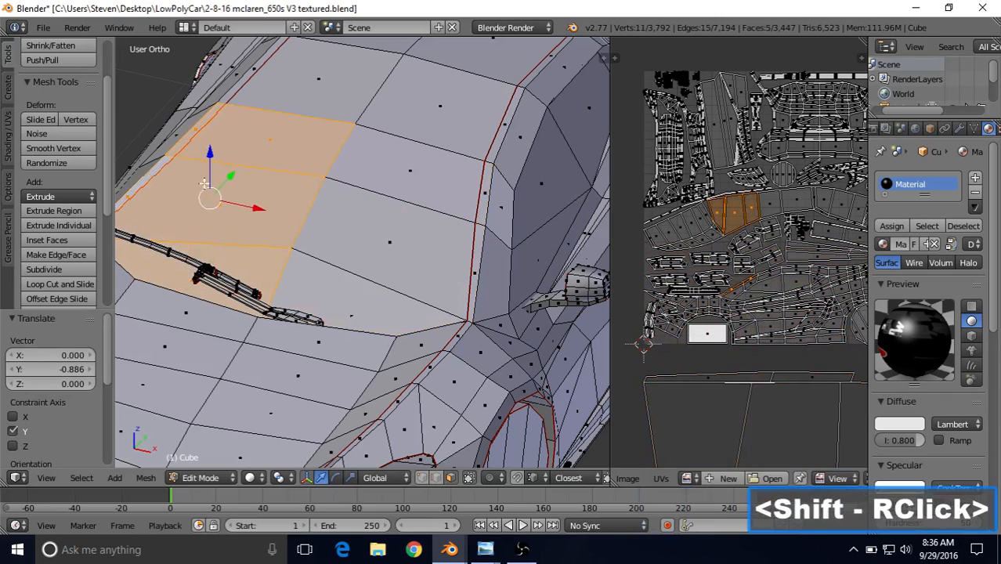
middle_click_drag(333, 191, 385, 191, "shift")
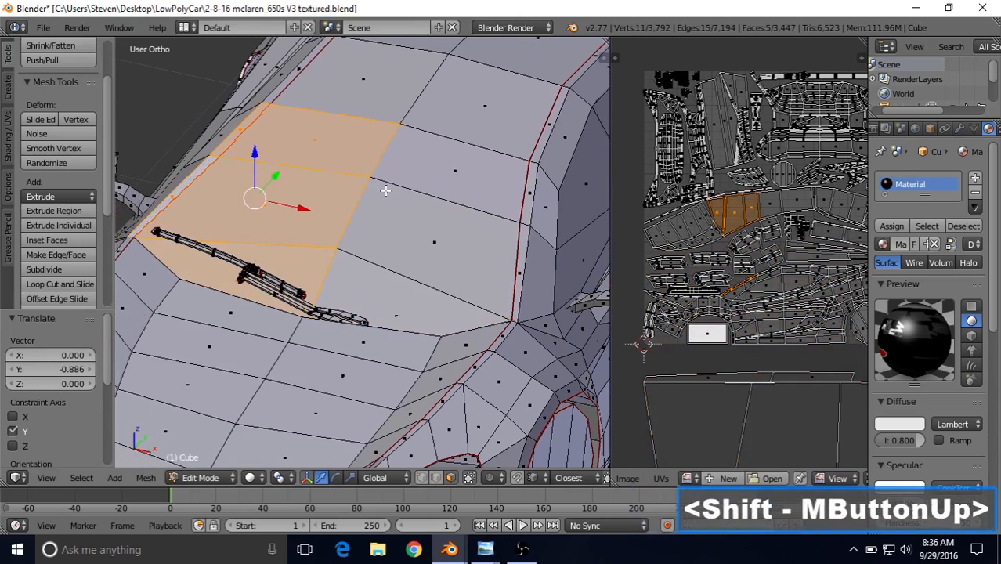
key("u")
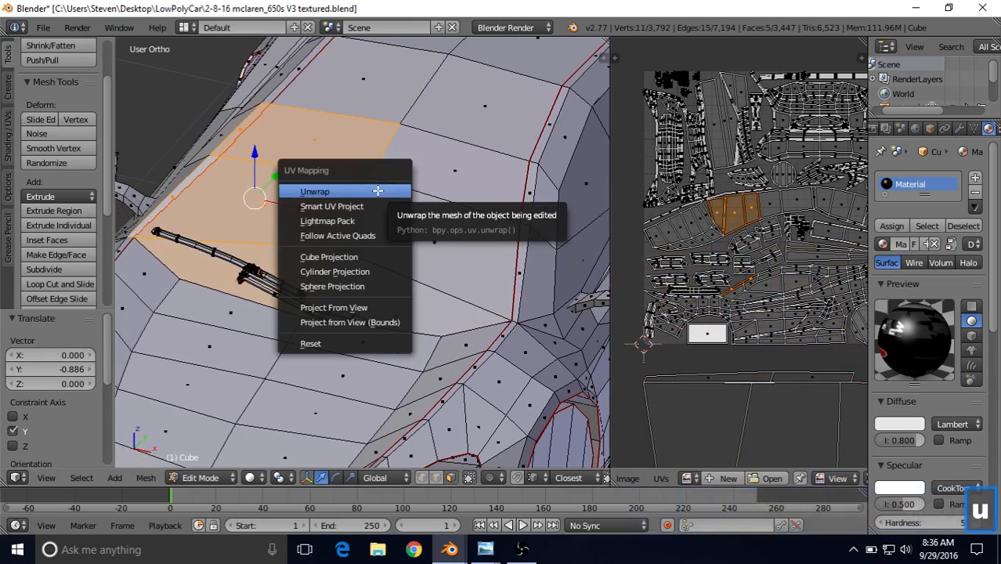
left_click(378, 191)
- Move the second half's unwrapped UVs about -1.735 along Y, below the first half's islands
scroll(738, 310, "down", 2)
middle_click_drag(738, 310, 722, 239, "shift")
key("g")
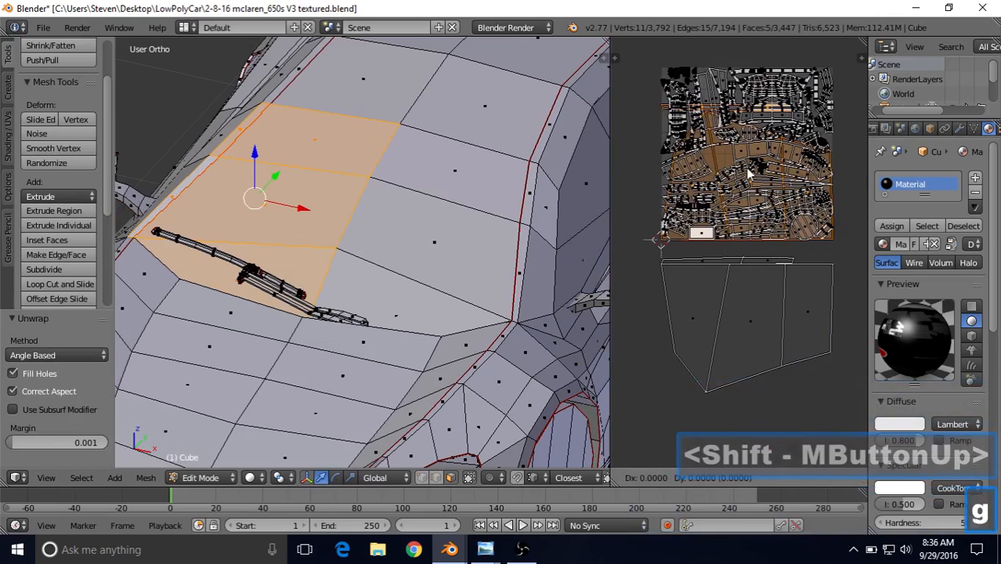
key("y")
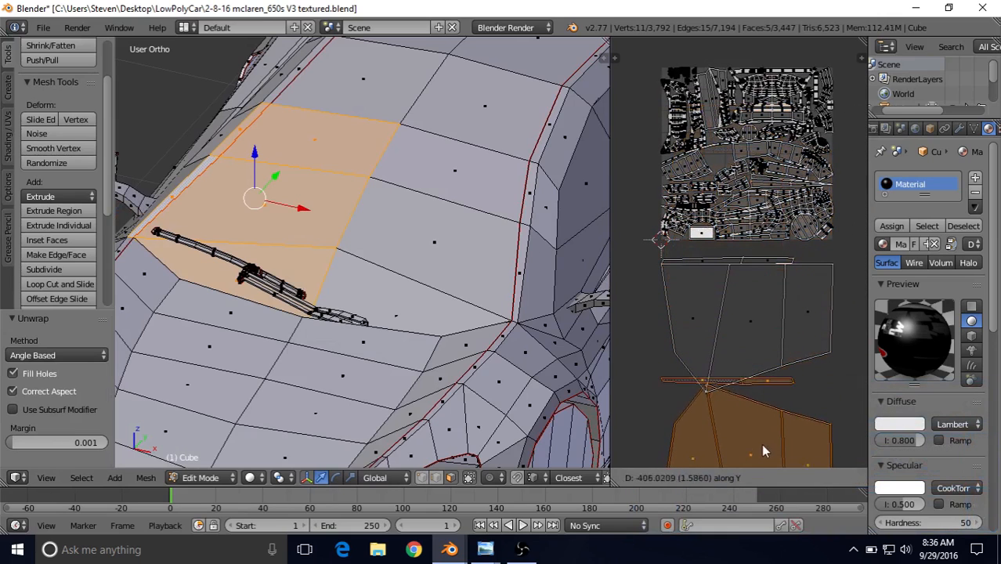
left_click(768, 468)
- Mirror the second half's windshield UVs vertically by scaling them -1 along Y
middle_click_drag(784, 260, 786, 156, "shift")
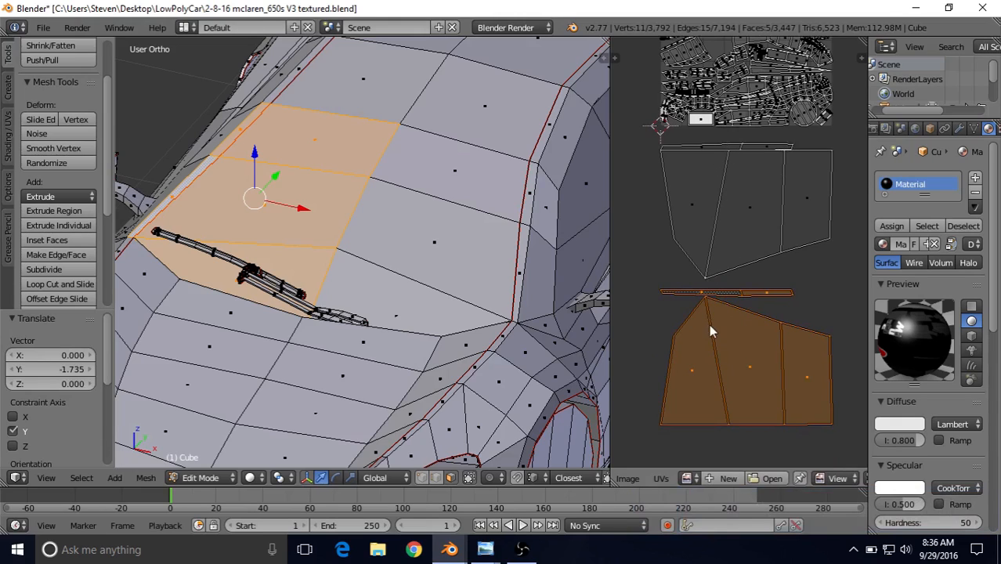
middle_click_drag(727, 297, 727, 288, "shift")
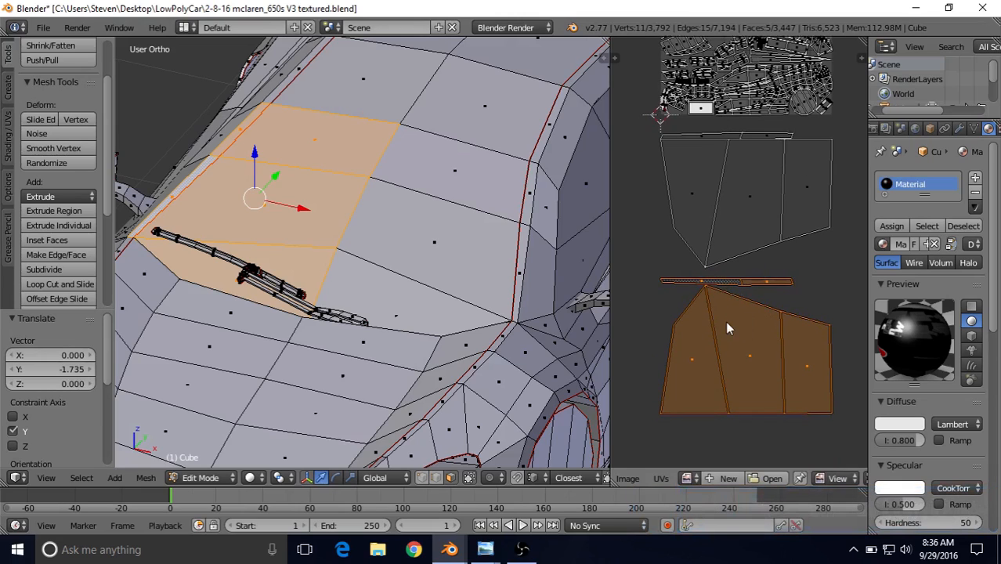
key("s")
type("y")
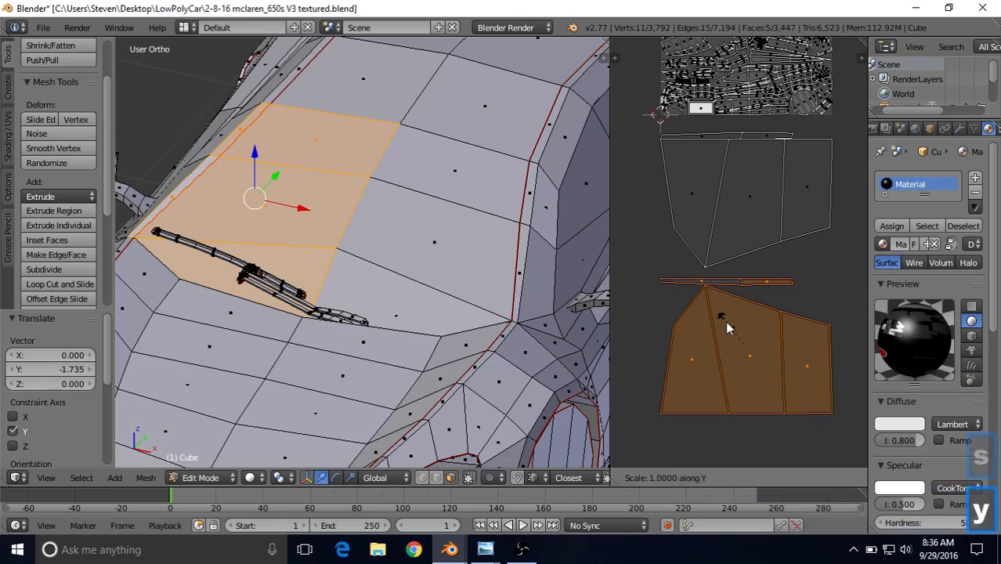
type("-1")
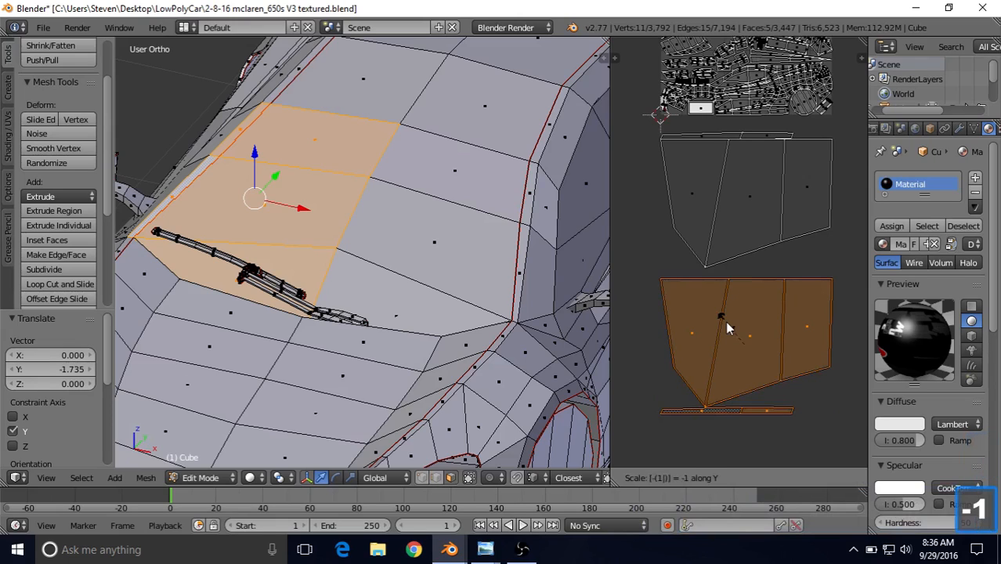
key("Return")
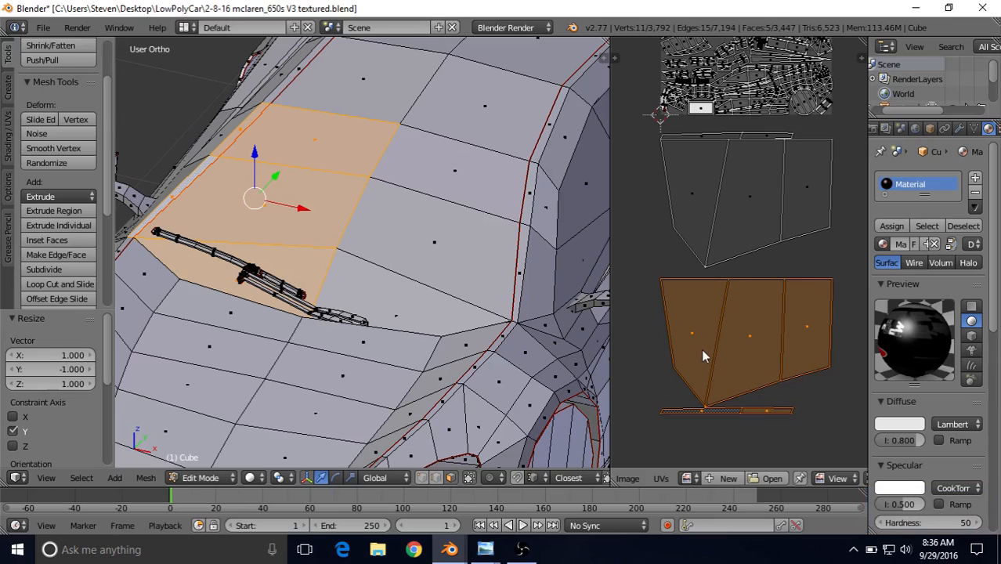
- Select the second half's three large windshield UV faces and snap them 0.810 up along Y, exactly onto the first half's matching faces
right_click(700, 318)
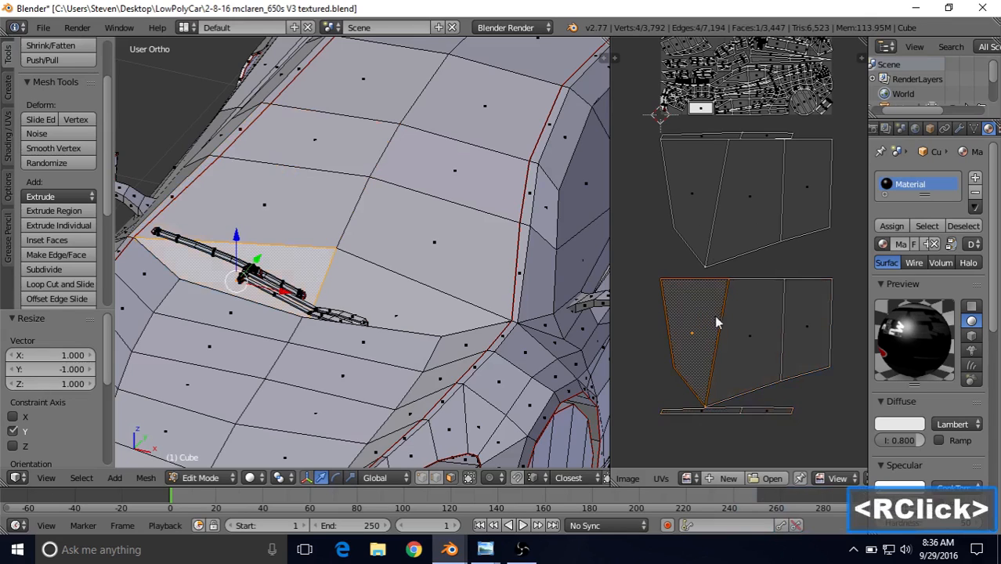
right_click(751, 329, "shift")
right_click(803, 329, "shift")
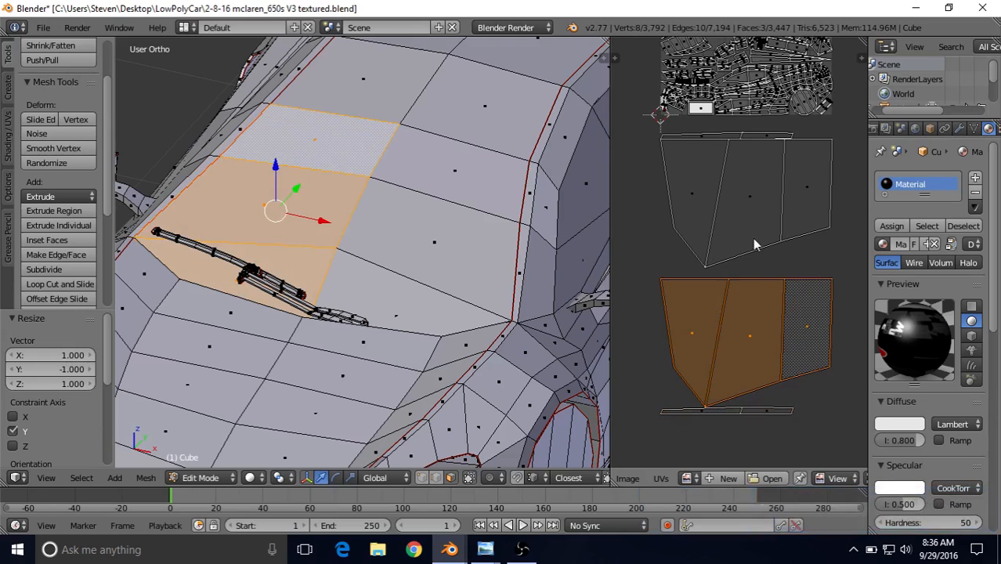
key("g")
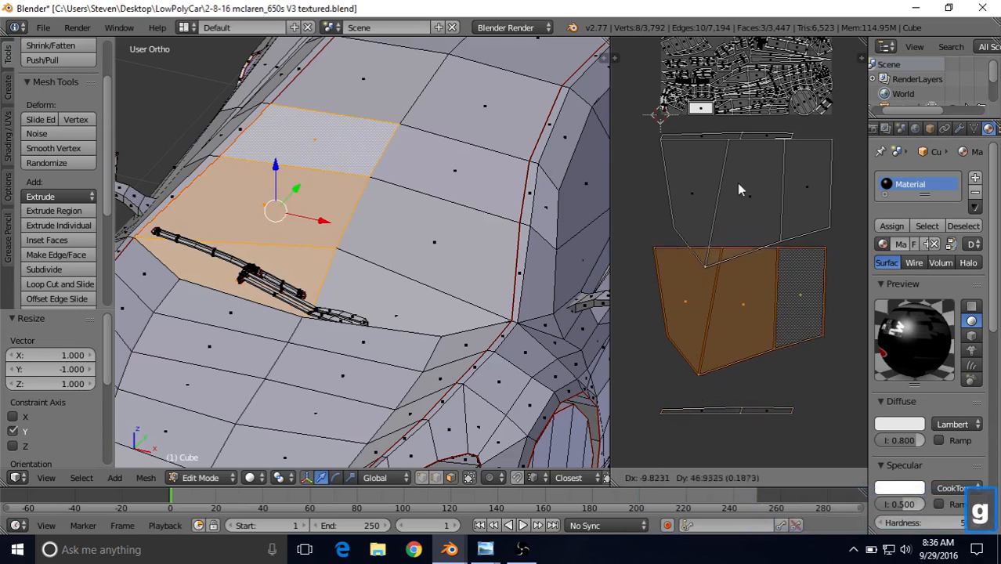
key("ctrl")
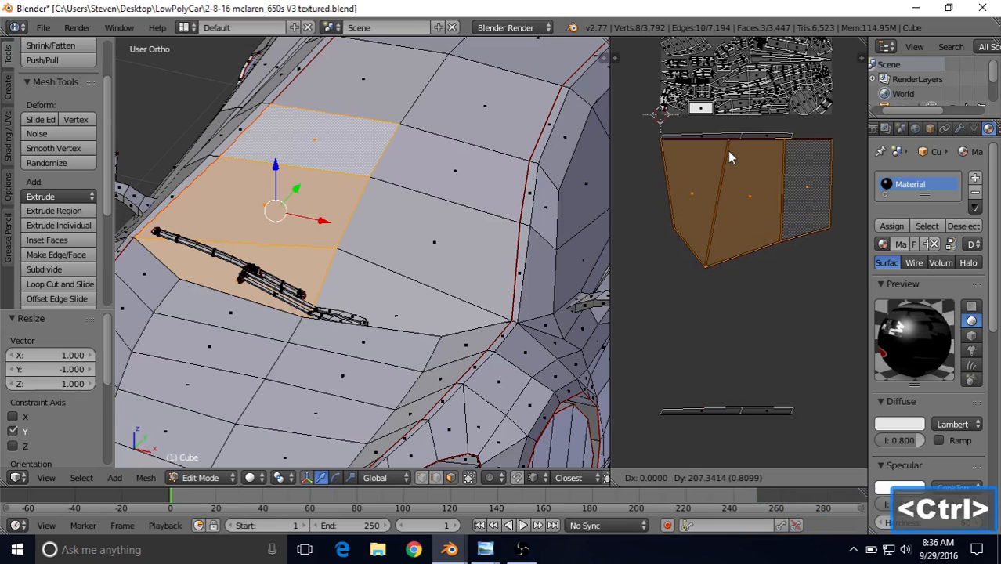
left_click(729, 152, "ctrl")
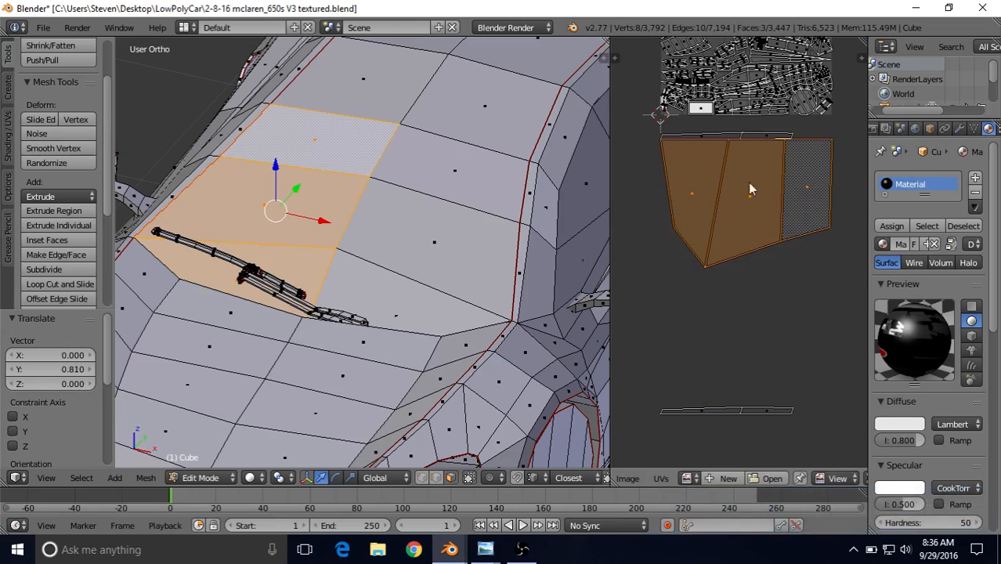
- Select the two remaining narrow strip UV faces and snap them about 1.595 up along Y onto the first half's matching strip
right_click(707, 409)
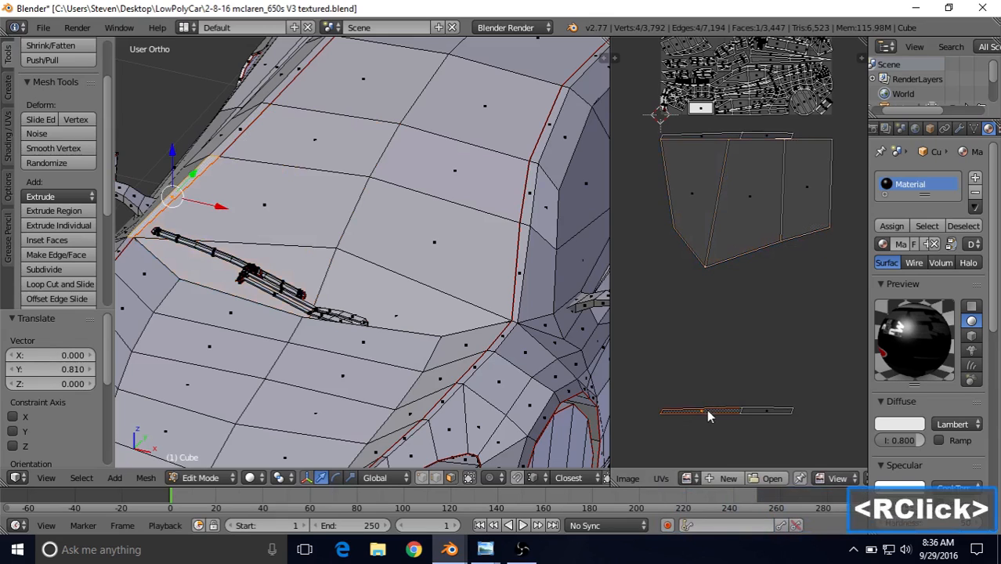
right_click(770, 414, "shift")
middle_click_drag(750, 310, 748, 313, "shift")
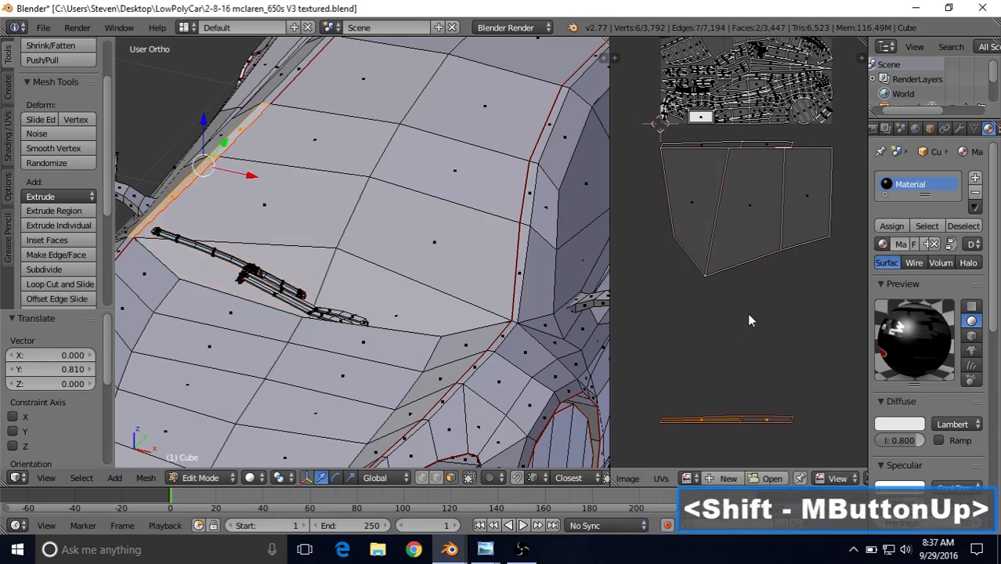
key("g")
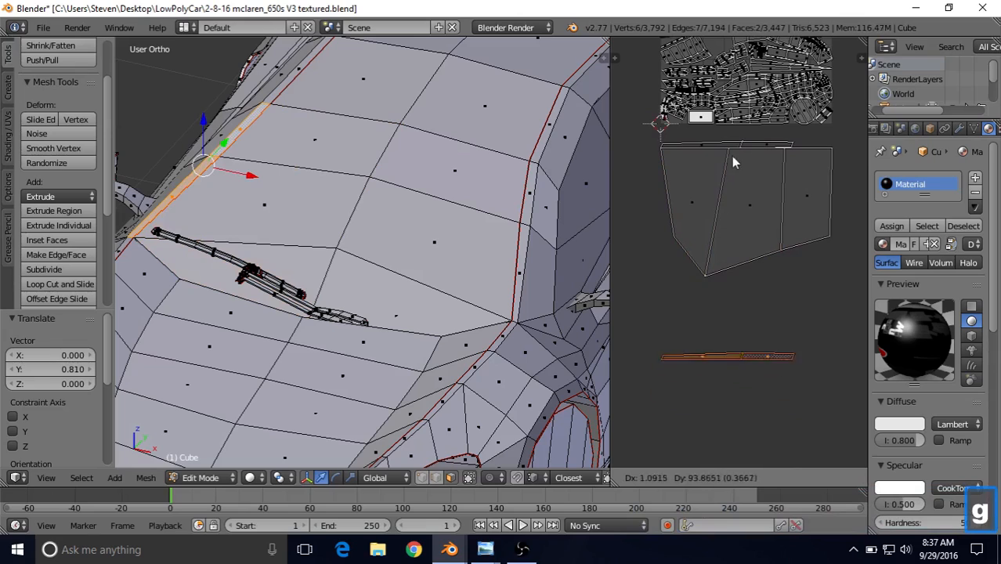
key("ctrl")
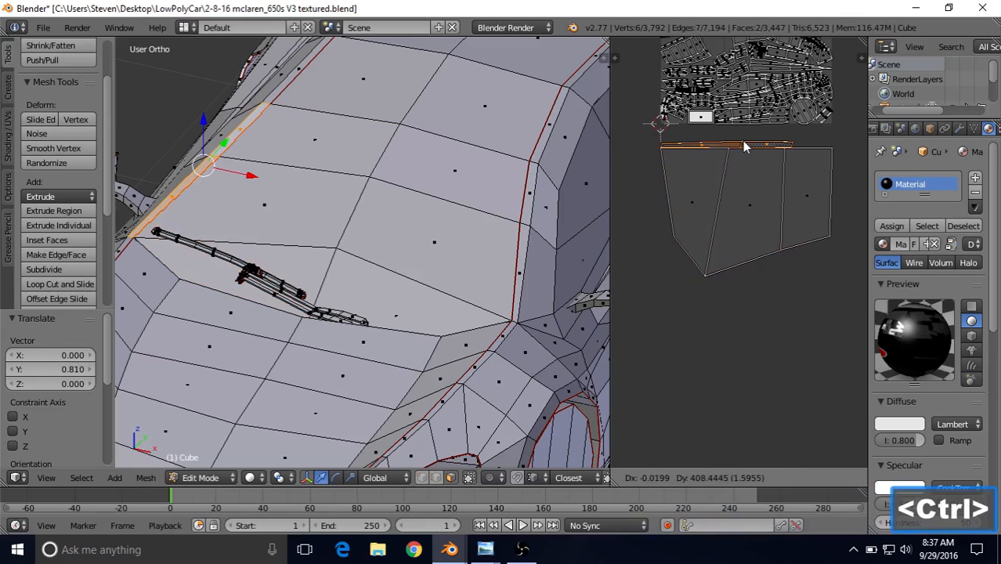
left_click(744, 145, "ctrl")
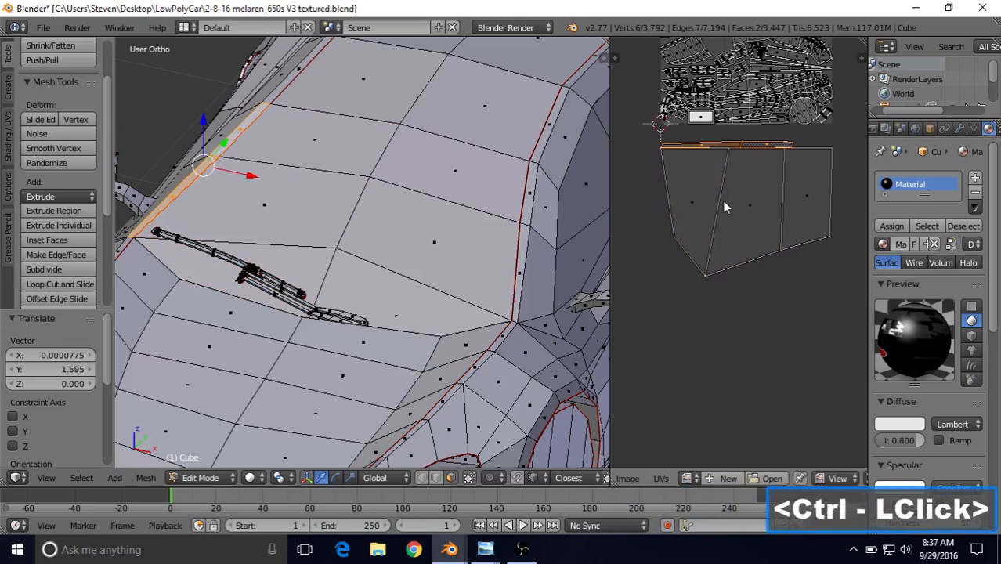
- Examine how the stacked windshield UVs line up at their corners and shared edges, switching to vertex selection and back to face selection
middle_click_drag(721, 222, 768, 226, "shift")
scroll(719, 295, "up", 3)
scroll(702, 173, "up", 3)
middle_click_drag(703, 173, 736, 211, "shift")
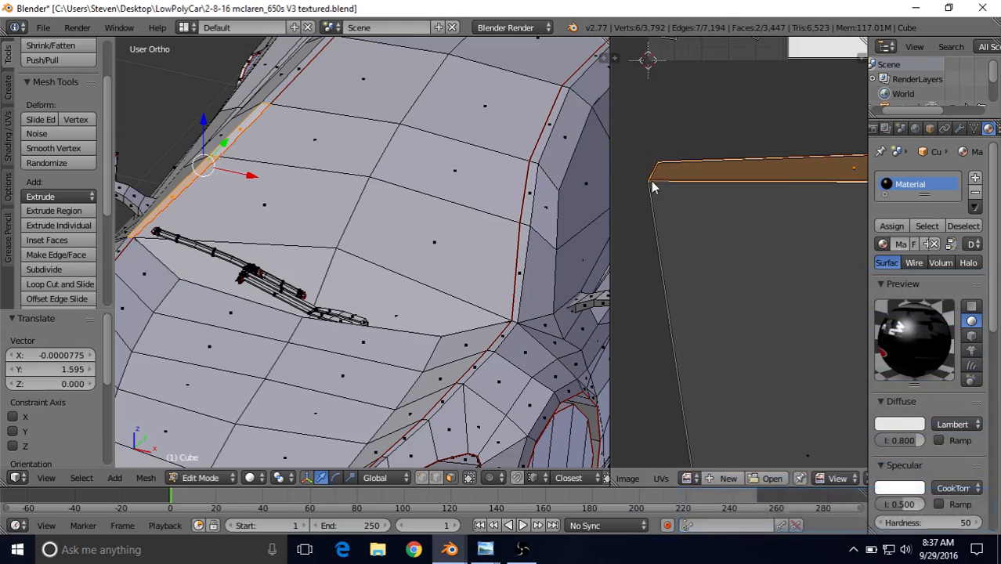
scroll(717, 250, "down", 5)
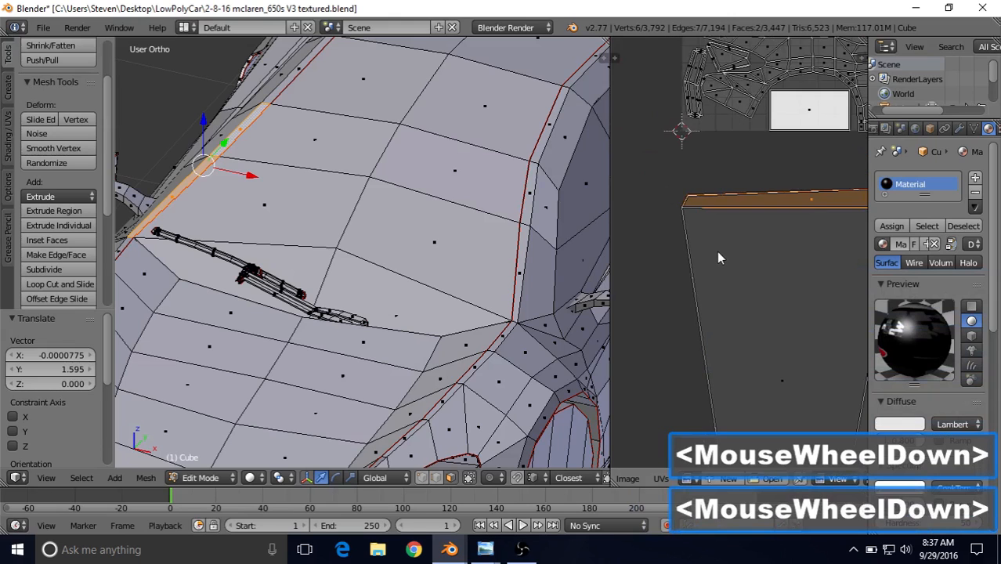
middle_click_drag(763, 243, 690, 191, "shift")
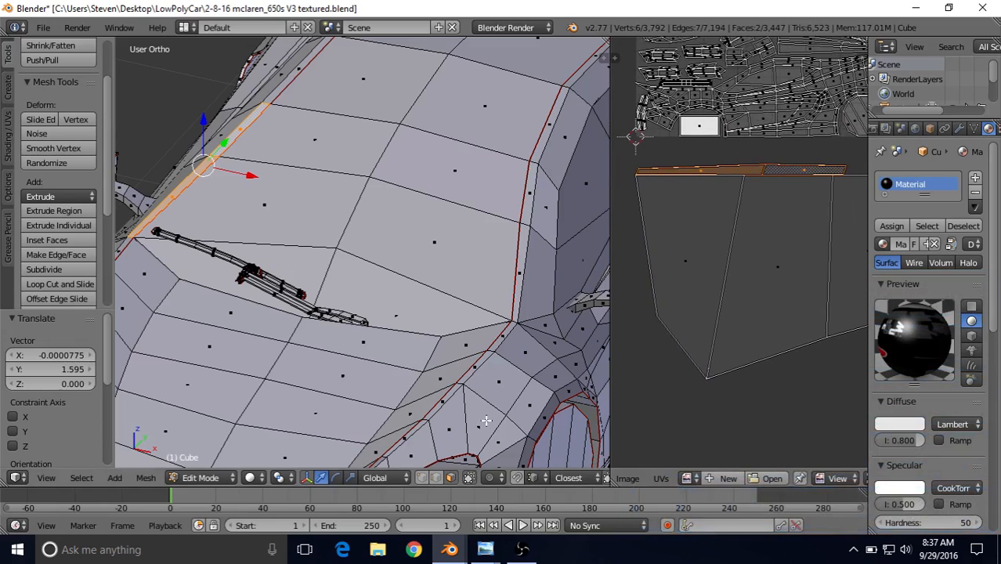
left_click(422, 479)
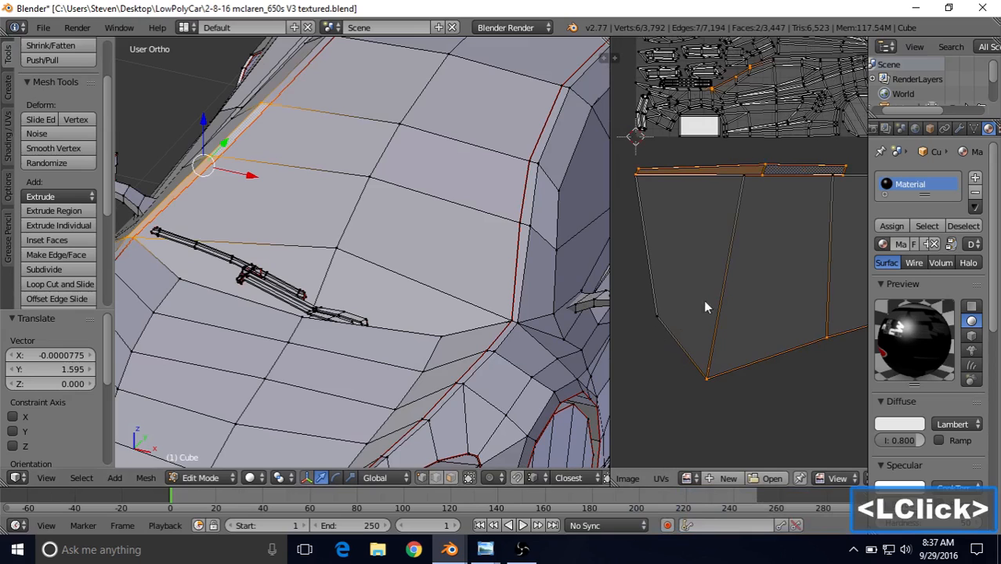
middle_click_drag(704, 313, 745, 385, "shift")
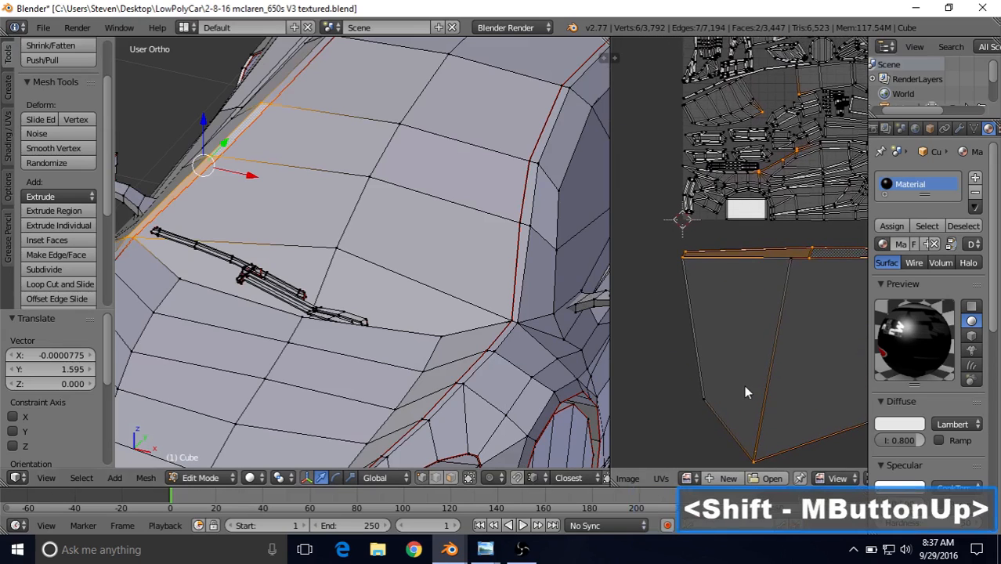
scroll(745, 385, "up", 5)
scroll(673, 299, "down", 4)
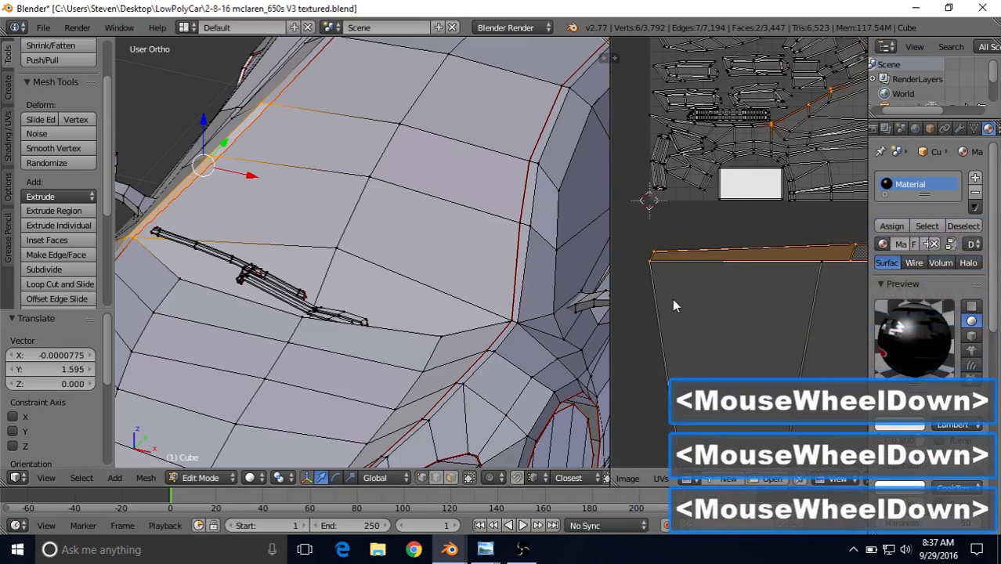
middle_click_drag(673, 298, 664, 322, "shift")
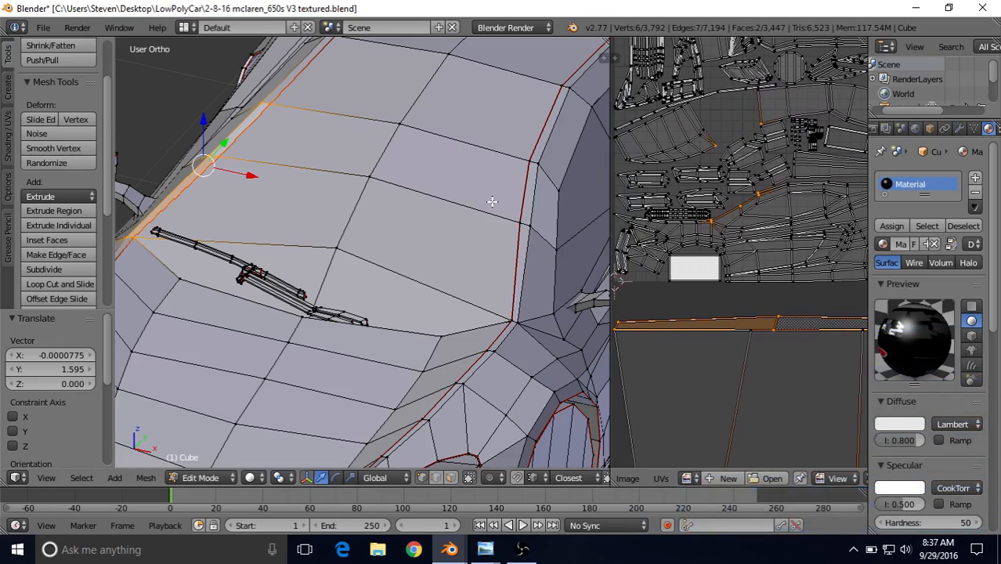
middle_click_drag(328, 225, 377, 197, "shift")
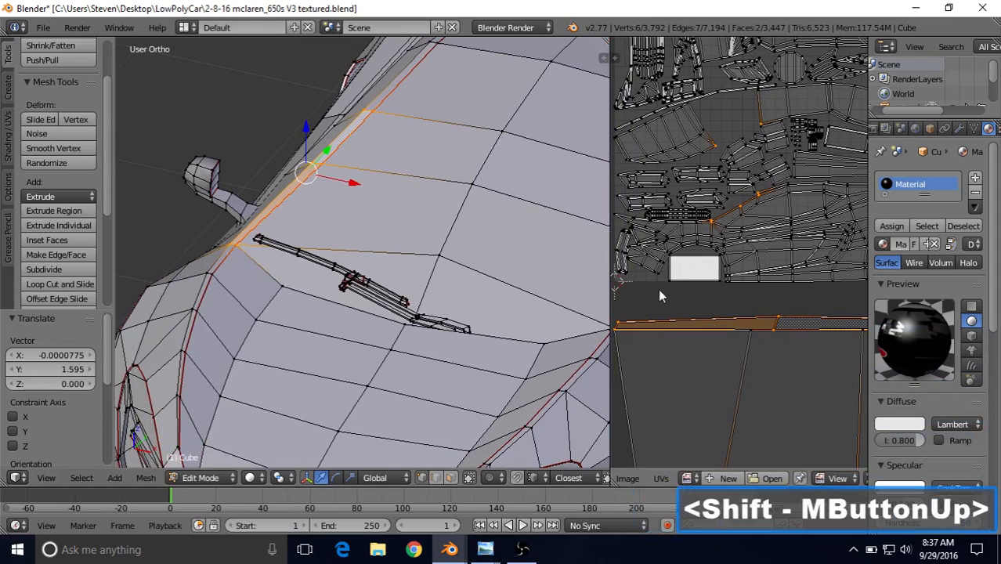
middle_click_drag(656, 336, 738, 297, "shift")
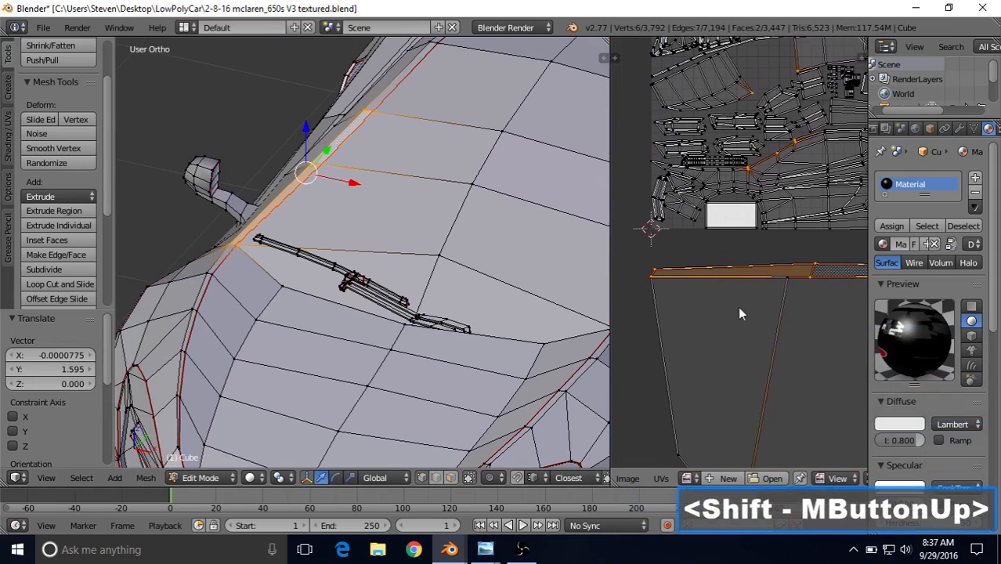
middle_click_drag(689, 361, 672, 345, "shift")
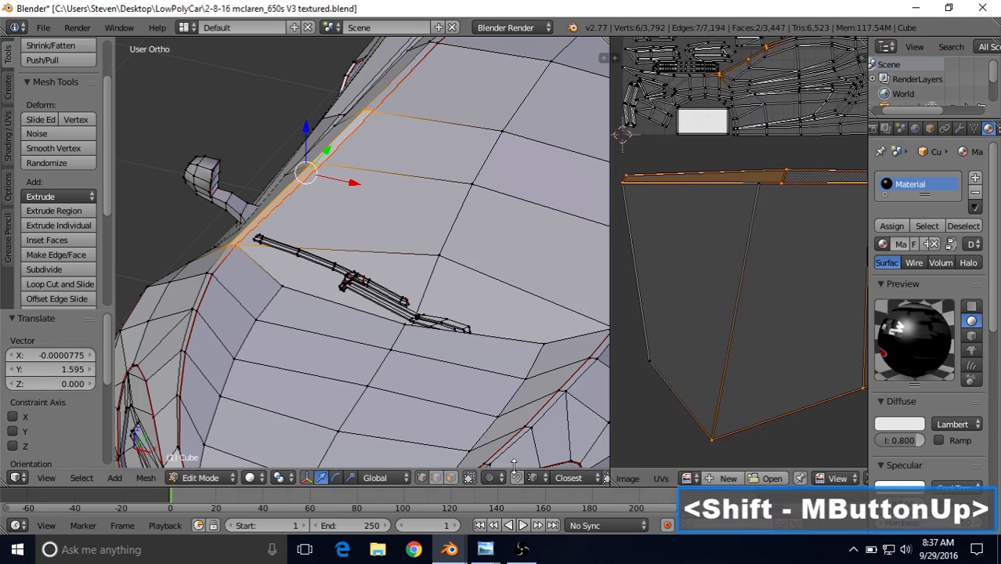
left_click(451, 479)
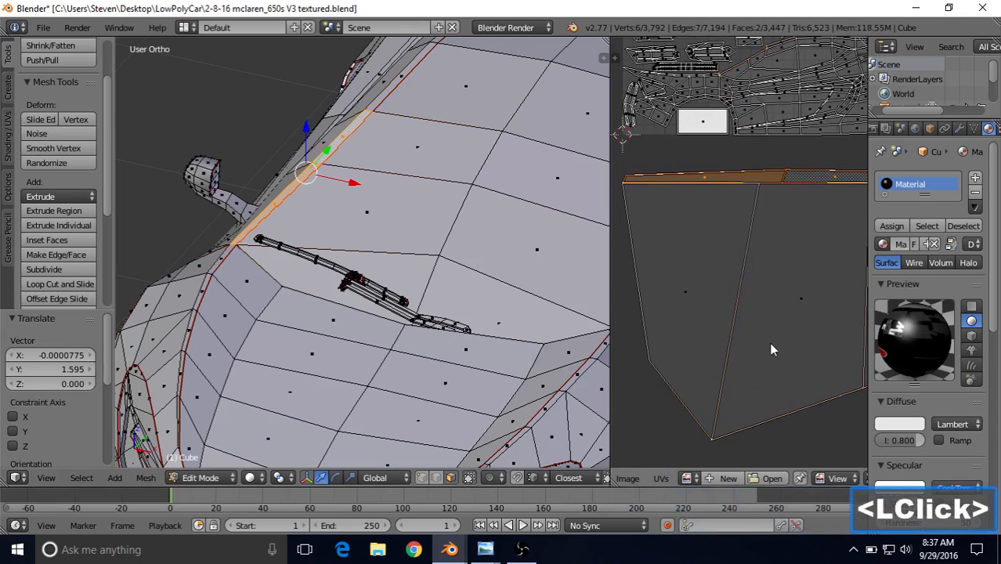
- Box-select all stacked windshield UVs, scale them to 0.401, and move them -0.158 in X and 0.848 in Y into the main layout
scroll(769, 343, "down", 3)
middle_click_drag(752, 302, 710, 275, "shift")
right_click(695, 250)
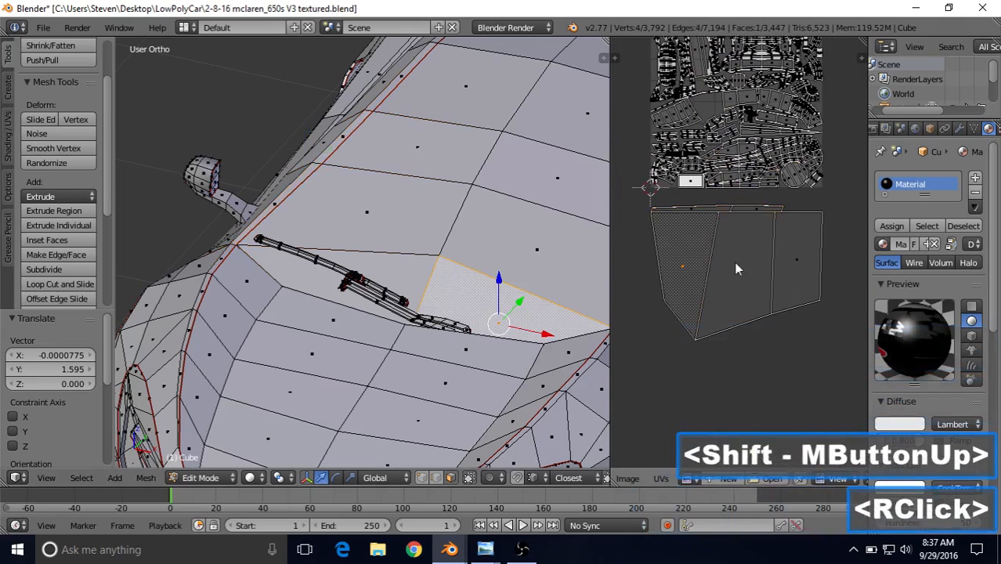
key("b")
left_click_drag(637, 199, 834, 363)
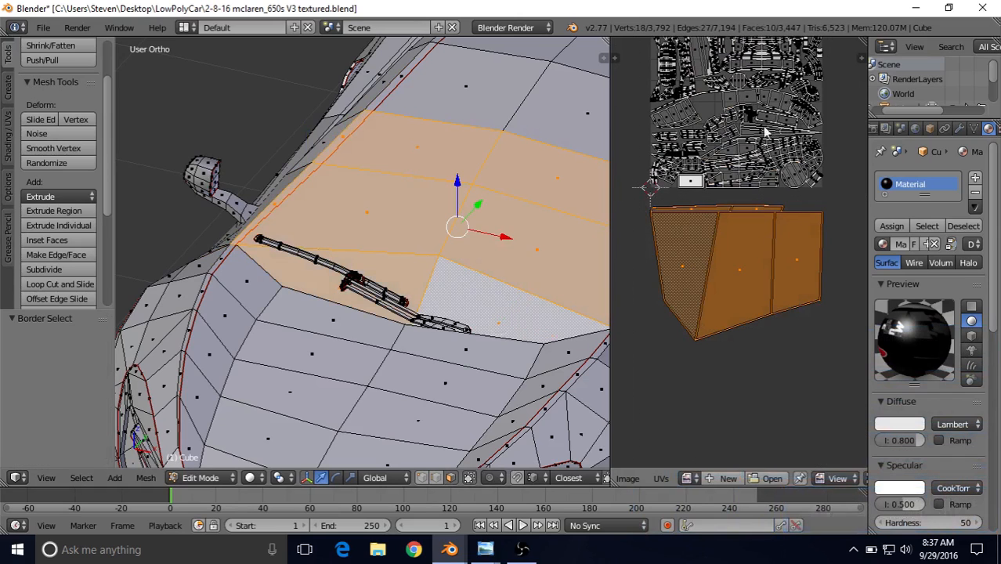
key("s")
left_click(728, 218)
key("g")
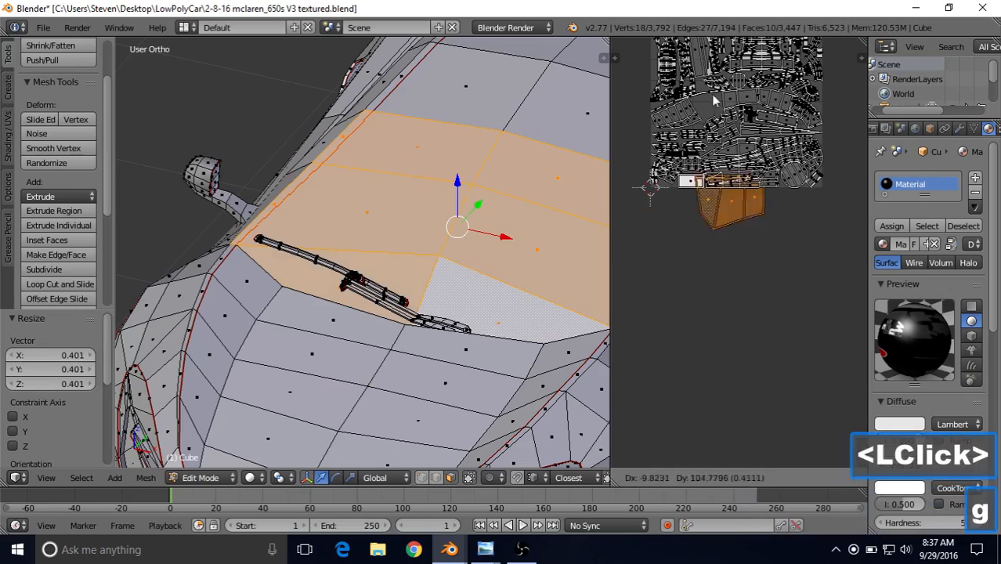
left_click(694, 168)
- Shrink the windshield UVs further, move them up into the empty gap between islands, and scale them by 0.771
middle_click_drag(694, 168, 767, 253, "shift")
scroll(730, 266, "up", 3)
scroll(730, 266, "up", 2)
key("s")
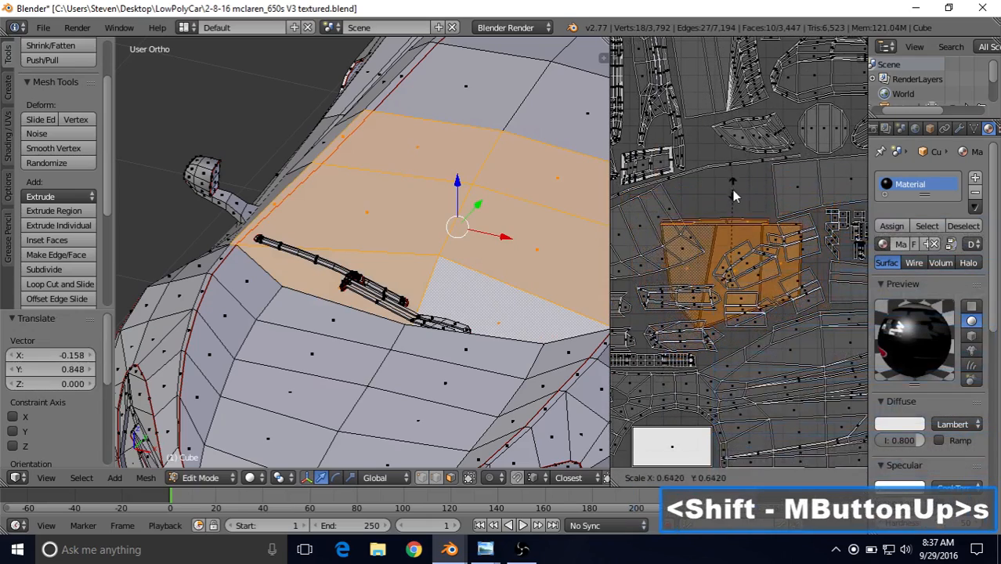
left_click(731, 203)
key("g")
left_click(730, 156)
key("s")
left_click(730, 144)
- Nudge the windshield UVs about 0.028 up in Y within the gap, enlarge them by 1.047, and shift them -0.003 in X and 0.001 in Y
mouse_move(730, 146)
middle_mouse_down("shift")
mouse_move(729, 200)
mouse_move(734, 160)
middle_mouse_up("shift")
scroll(730, 199, "up", 3)
key("g")
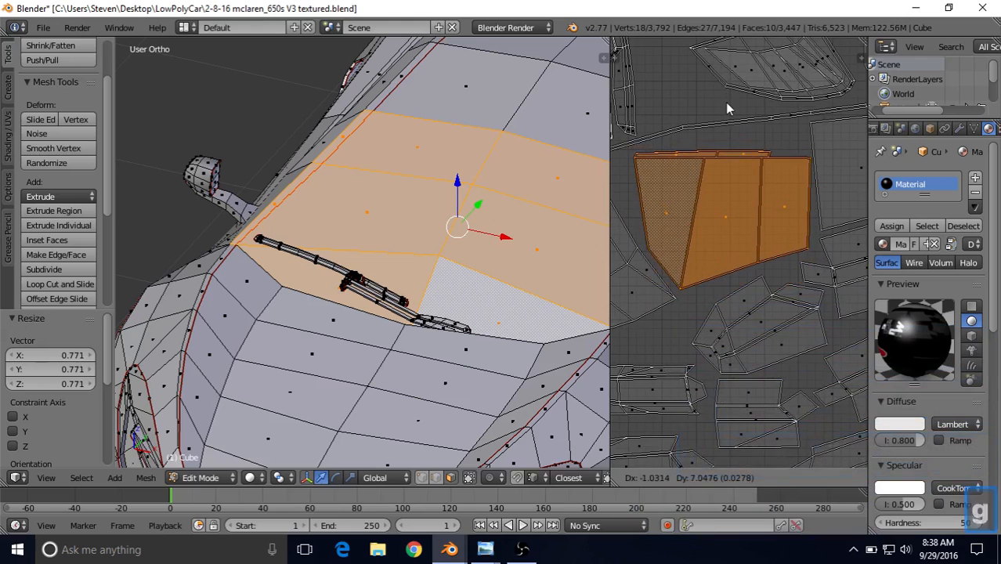
left_click(725, 102)
middle_click_drag(726, 102, 735, 94, "shift")
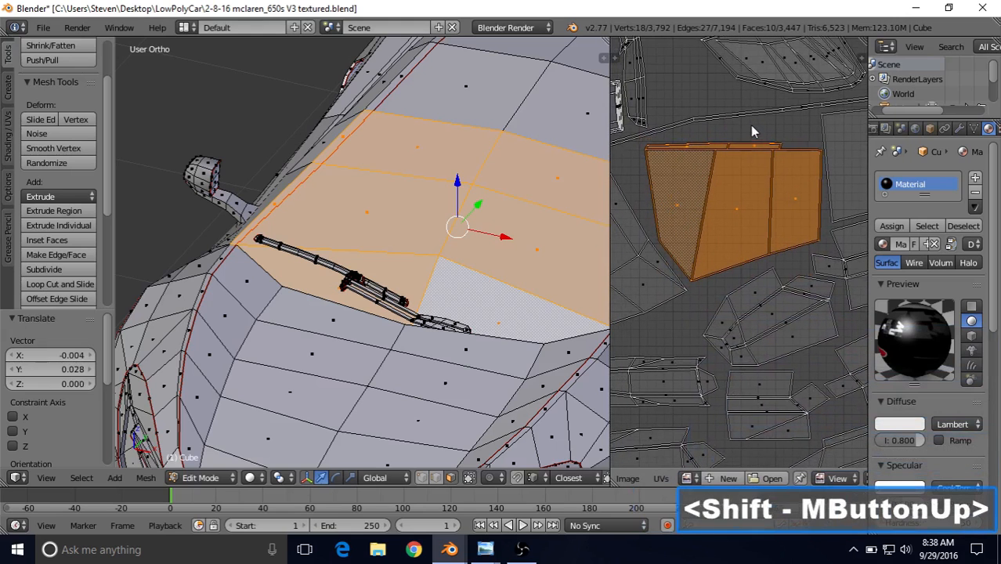
key("s")
left_click(751, 102)
key("g")
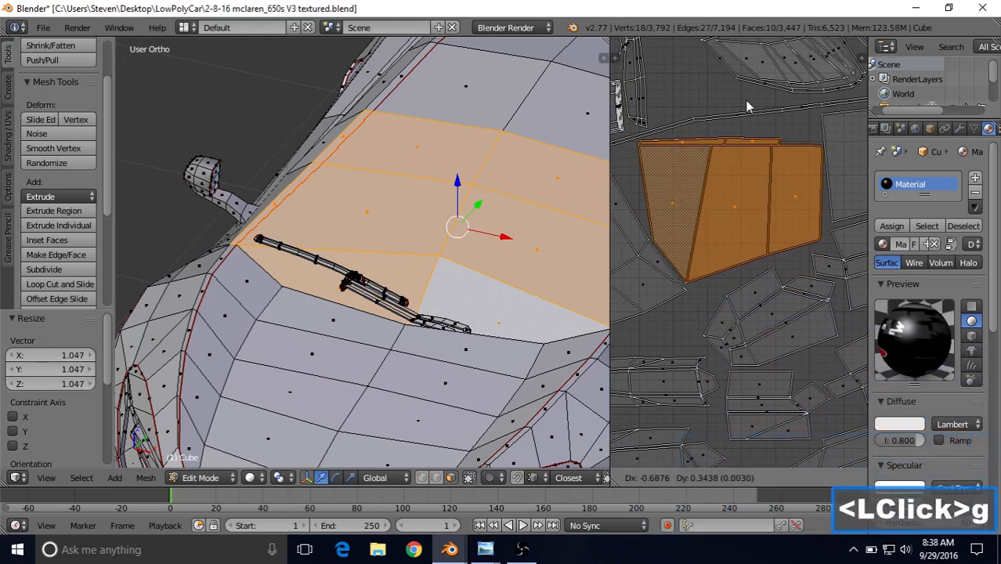
left_click(746, 101)
- Rotate the windshield UVs about 5 degrees and nudge them slightly in X and Y to sit centred in the gap
key("r")
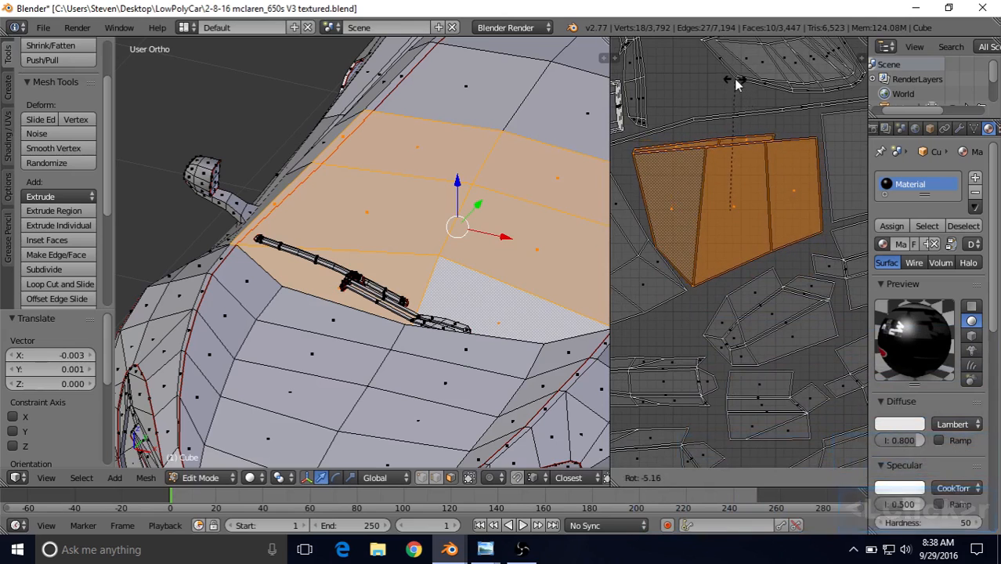
left_click(737, 82)
key("g")
left_click(747, 91)
key("r")
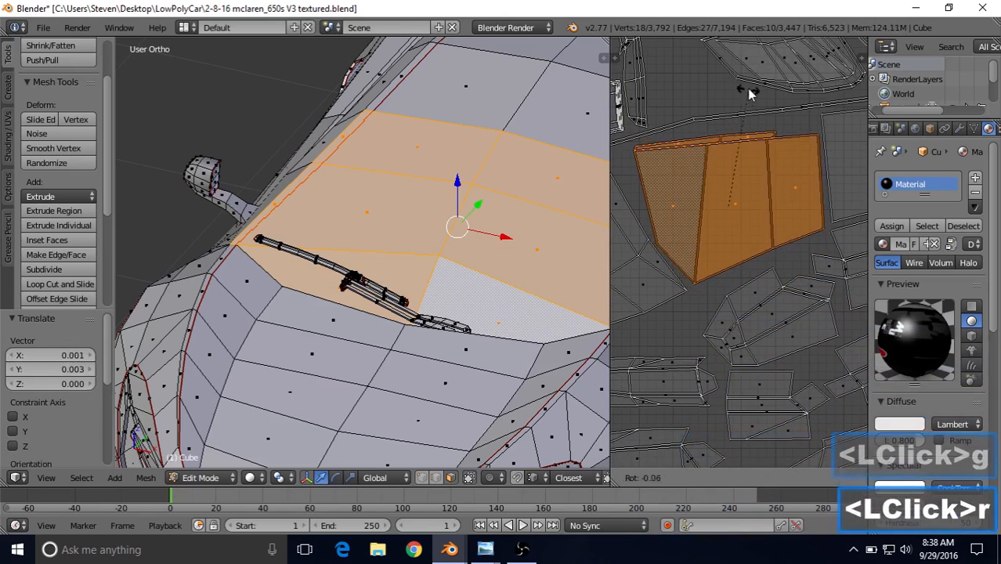
left_click(745, 79)
key("g")
left_click(746, 76)
- Enlarge the windshield UVs by about 1.019, shift them slightly, rotate them 0.996°, and scale them by 1.022 to fill the gap
key("s")
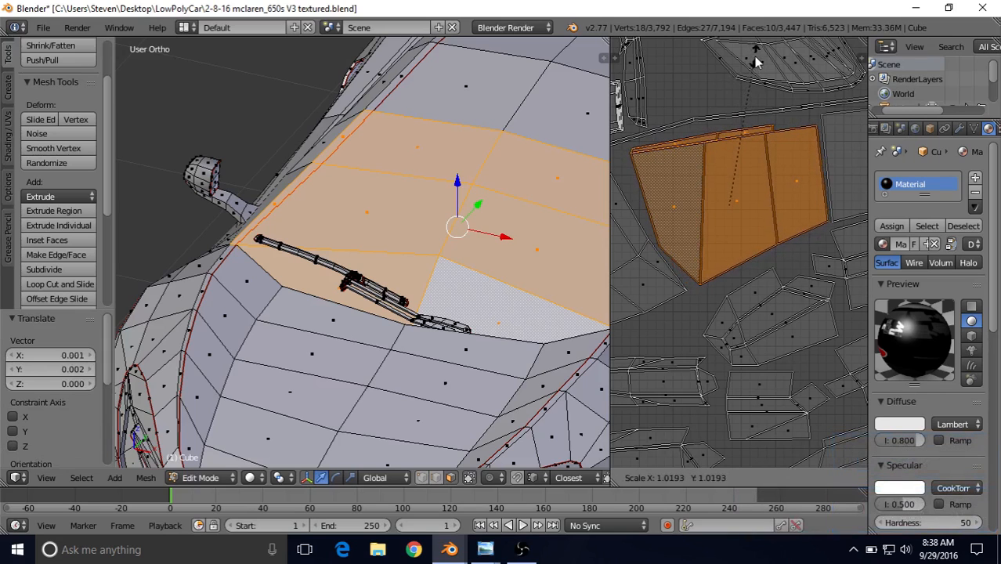
left_click(756, 62)
key("g")
left_click(753, 52)
key("r")
left_click(797, 72)
key("s")
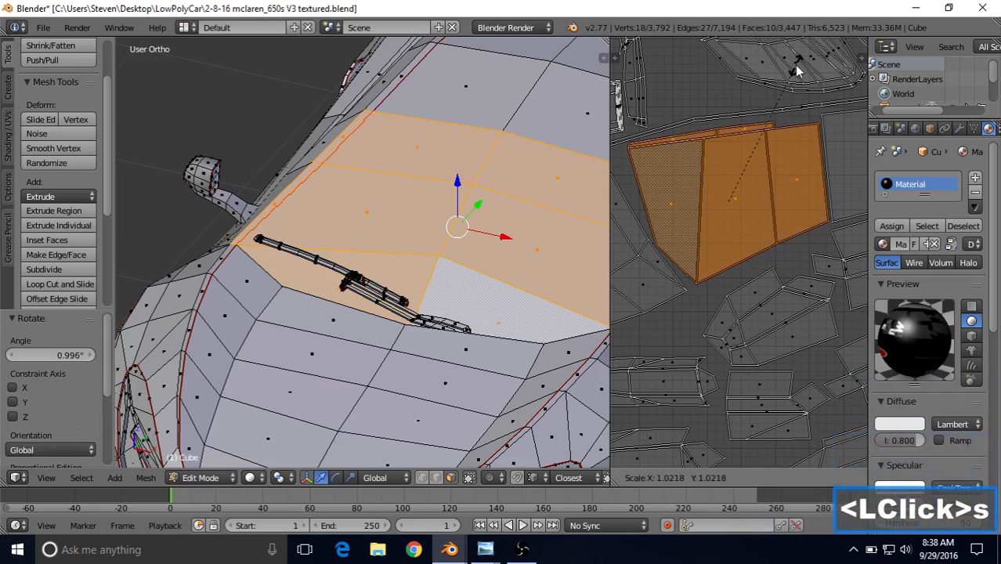
left_click(797, 75)
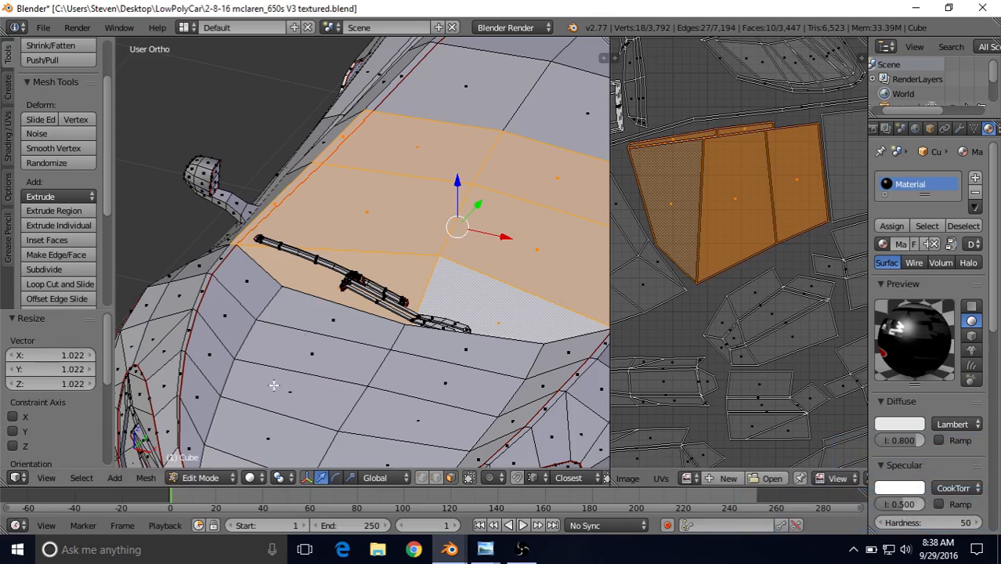
- Switch the car from Edit Mode to Texture Paint mode with the windshield in view
left_click(205, 478)
left_click(223, 382)
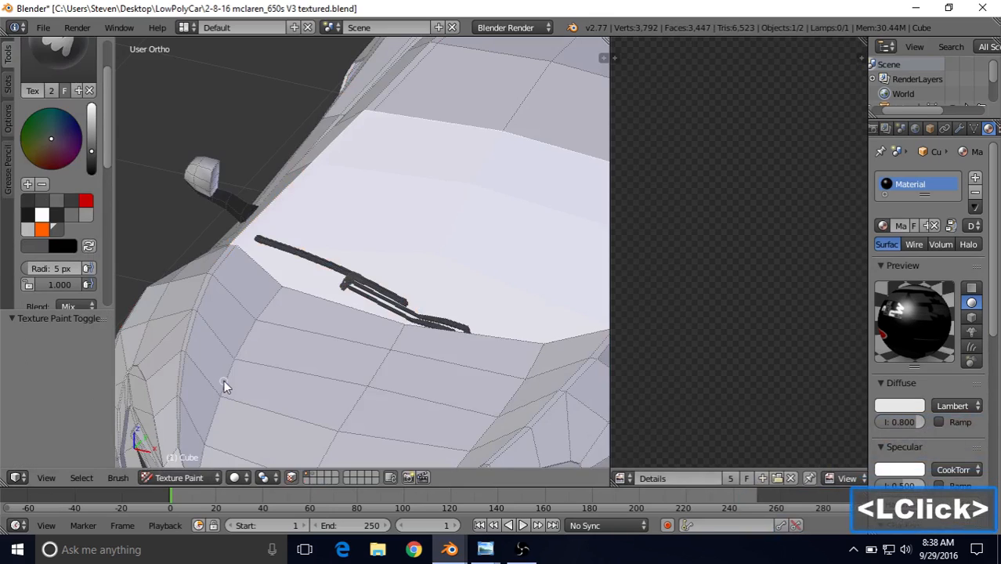
middle_click_drag(469, 312, 365, 307, "shift")
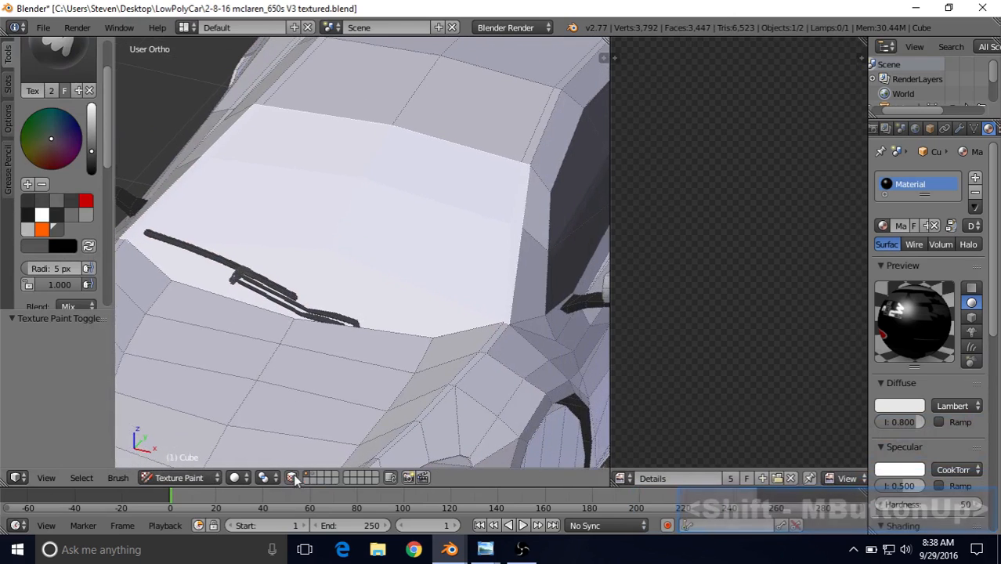
- Paint freehand test squiggles on one half of the windshield and near its side edge to check the mirrored UVs
scroll(448, 258, "up", 2)
mouse_move(445, 273)
left_mouse_down()
mouse_move(409, 308)
mouse_move(329, 305)
mouse_move(546, 302)
mouse_move(450, 274)
mouse_move(453, 267)
left_mouse_up()
mouse_move(457, 243)
middle_mouse_down()
mouse_move(439, 234)
mouse_move(435, 258)
middle_mouse_up()
scroll(427, 306, "up", 4)
scroll(428, 306, "up", 3)
mouse_move(474, 353)
middle_mouse_down("shift")
mouse_move(419, 280)
mouse_move(512, 327)
mouse_move(439, 289)
mouse_move(470, 290)
middle_mouse_up("shift")
scroll(525, 333, "down", 2)
scroll(387, 286, "down", 3)
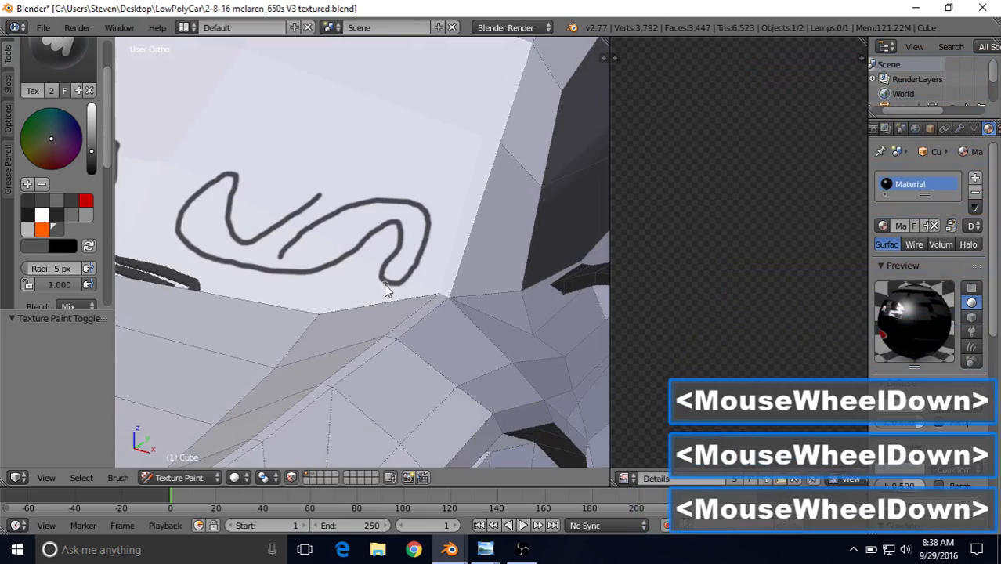
scroll(386, 286, "down", 1)
mouse_move(435, 225)
left_mouse_down()
mouse_move(460, 193)
mouse_move(433, 188)
left_mouse_up()
middle_click_drag(415, 225, 450, 237, "shift")
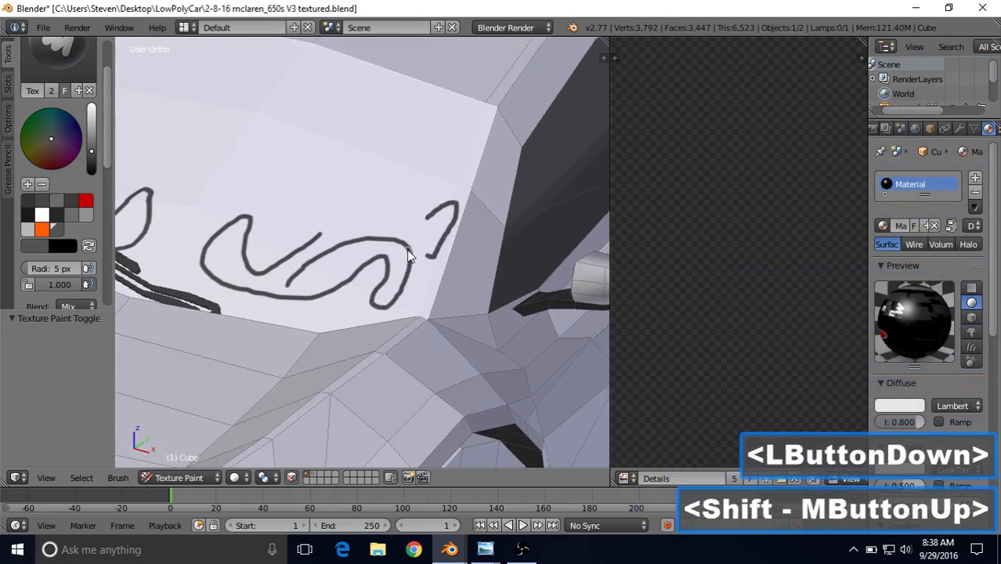
scroll(551, 192, "up", 4)
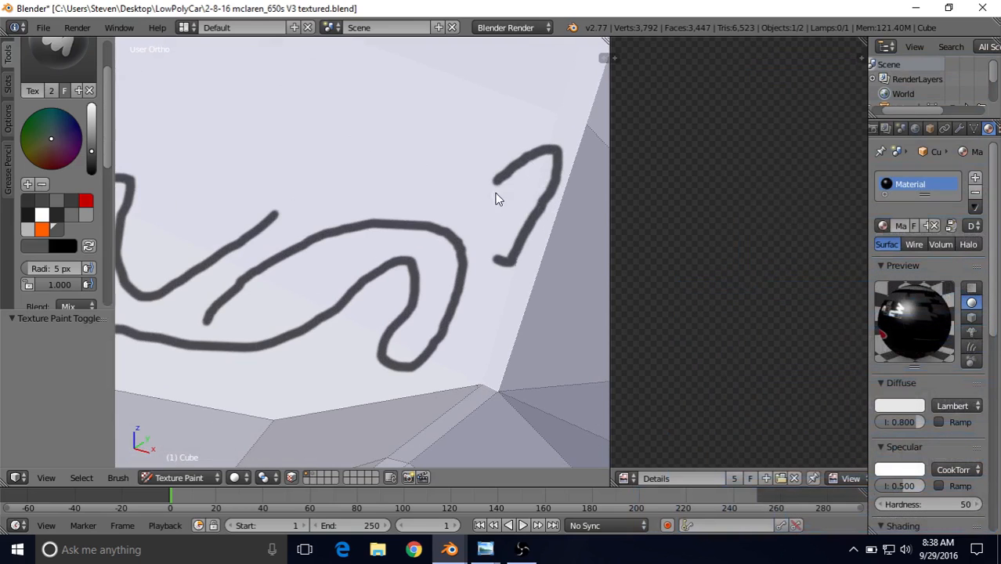
scroll(458, 287, "down", 5)
mouse_move(442, 284)
middle_mouse_down()
mouse_move(404, 215)
mouse_move(268, 246)
mouse_move(501, 283)
middle_mouse_up()
scroll(362, 282, "up", 5)
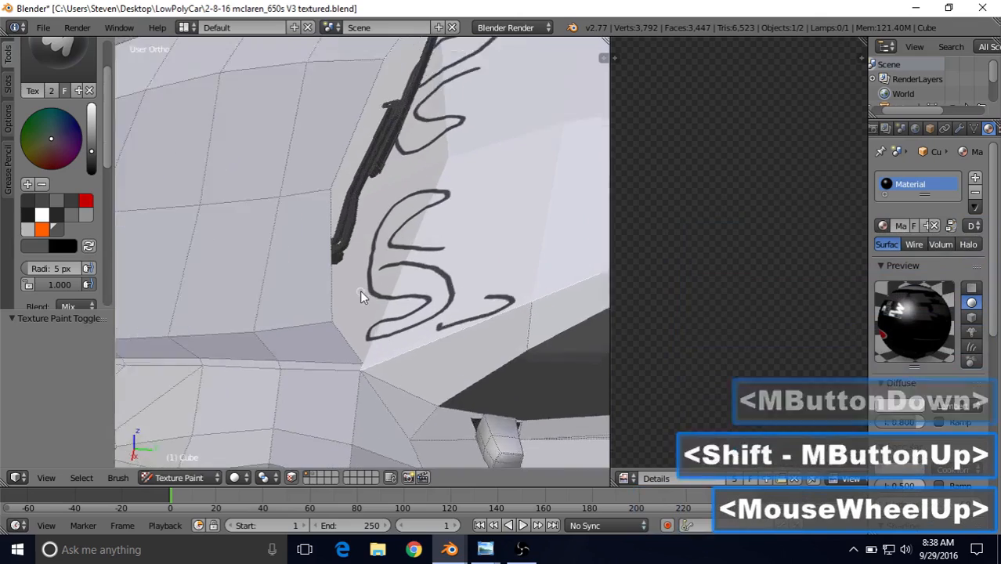
- Paint test strokes along the windshield's lower edge where it meets the hood
mouse_move(345, 251)
middle_mouse_down()
mouse_move(324, 248)
mouse_move(305, 279)
middle_mouse_up()
scroll(355, 272, "down", 2)
left_click_drag(305, 278, 378, 200)
scroll(352, 247, "down", 2)
middle_click_drag(337, 279, 311, 270)
left_click_drag(311, 269, 269, 296)
scroll(269, 296, "down", 3)
- Compare the test strokes on both windshield halves and undo all of them
mouse_move(329, 266)
middle_mouse_down()
mouse_move(394, 235)
mouse_move(462, 226)
middle_mouse_up()
middle_click_drag(462, 225, 510, 208)
middle_click_drag(403, 265, 459, 190)
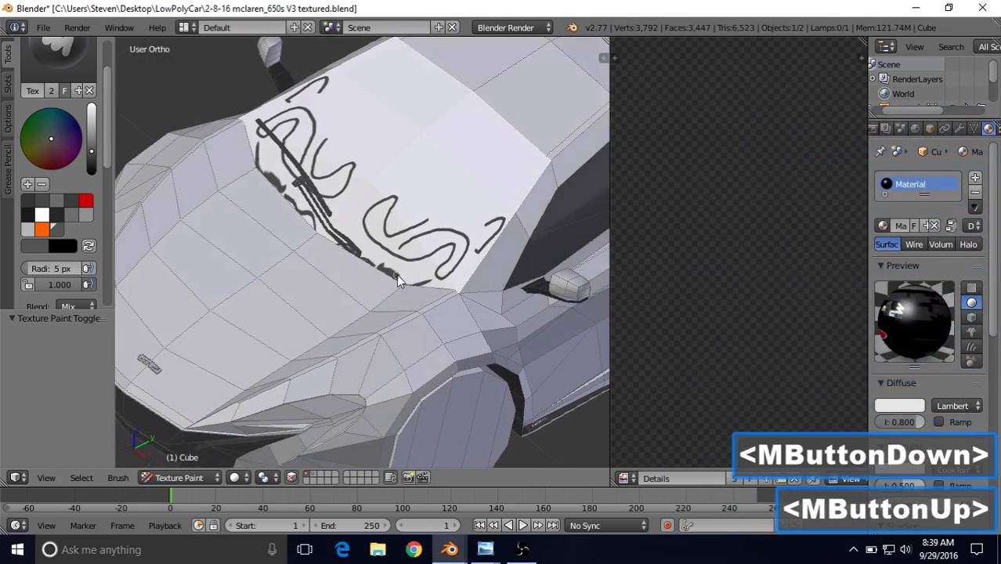
mouse_move(414, 239)
middle_mouse_down()
mouse_move(309, 274)
mouse_move(436, 249)
mouse_move(406, 197)
middle_mouse_up()
scroll(407, 196, "up", 2)
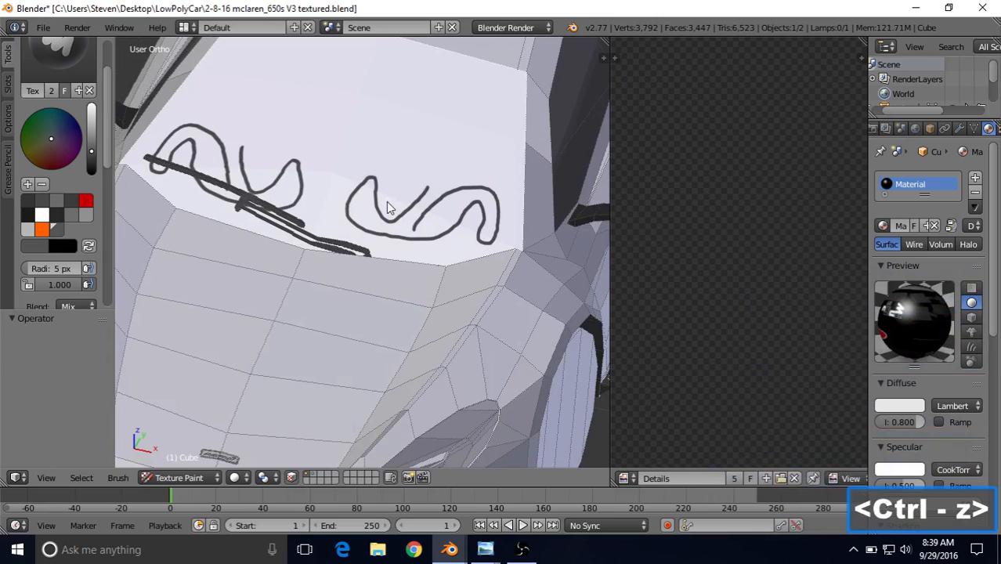
key("ctrl+z")
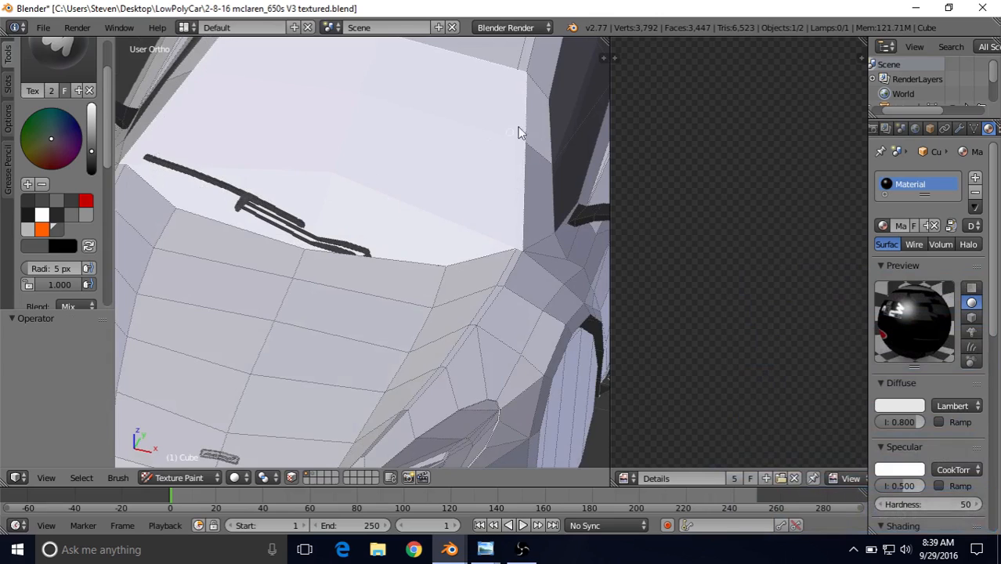
- Turn on the Screencast Keys display in the 3D view and hide the properties sidebar again
left_click(603, 59)
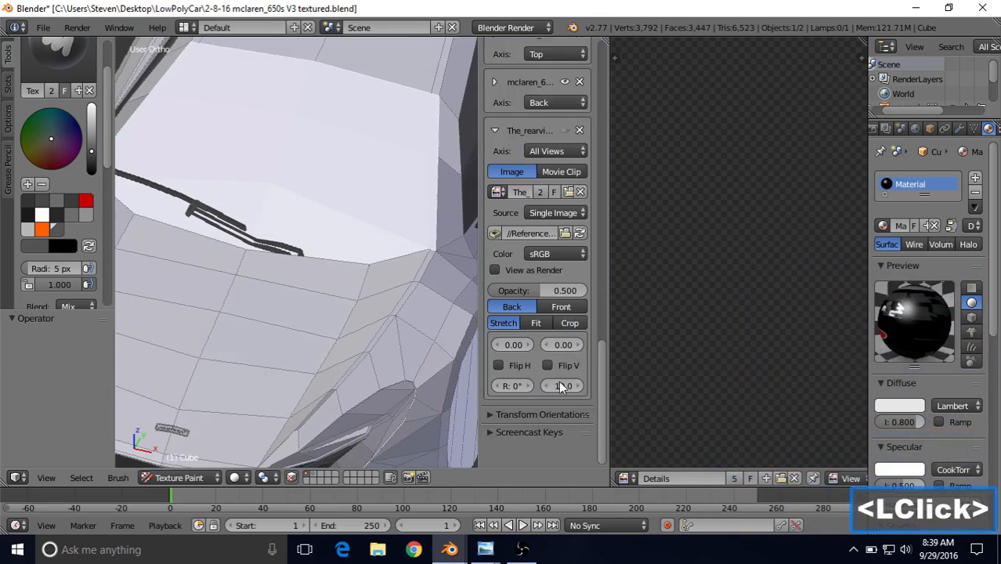
left_click(491, 432)
left_click(531, 454)
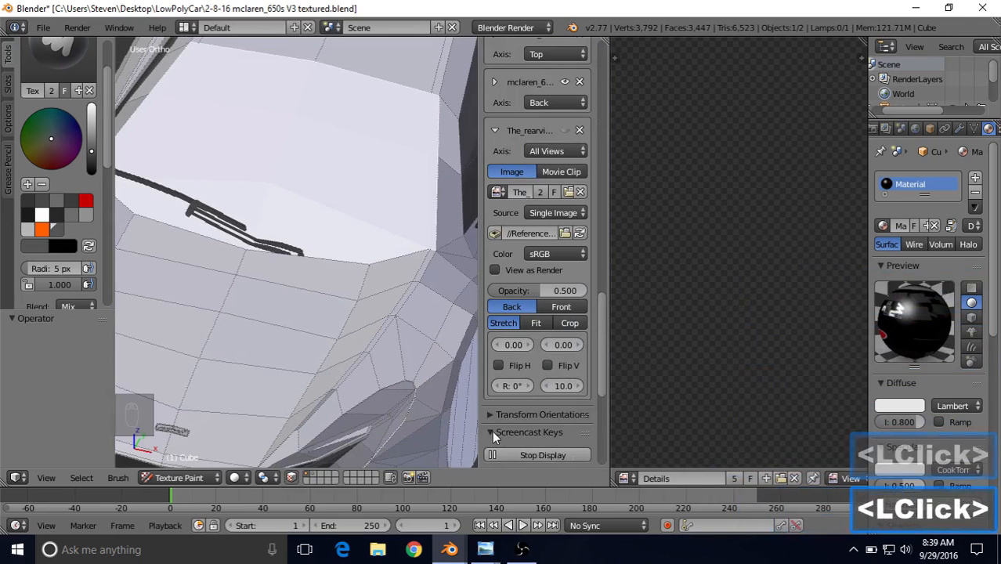
left_click_drag(479, 421, 632, 398)
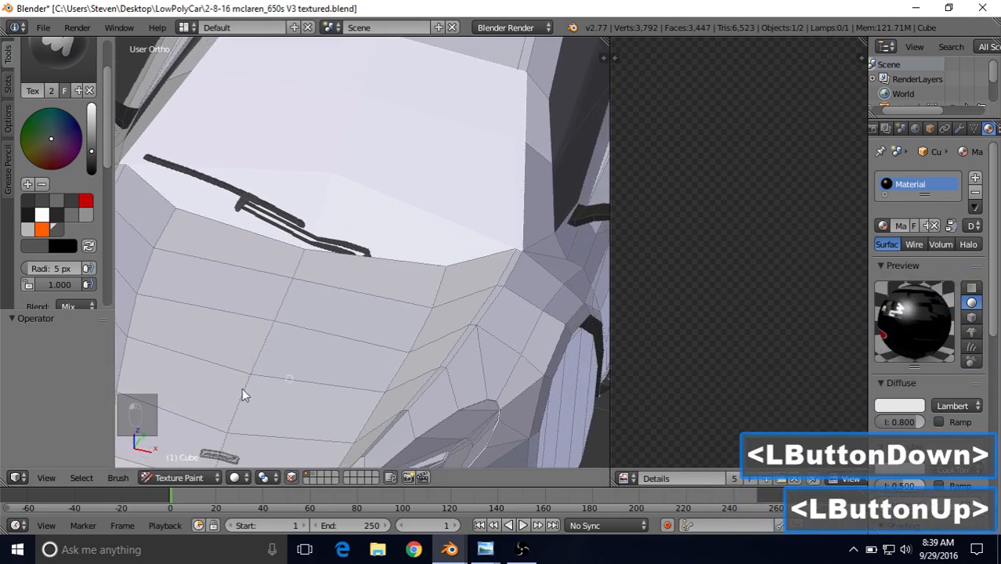
- Turn off face selection masking for painting, with the car's black rear bumper in view
scroll(369, 287, "down", 4)
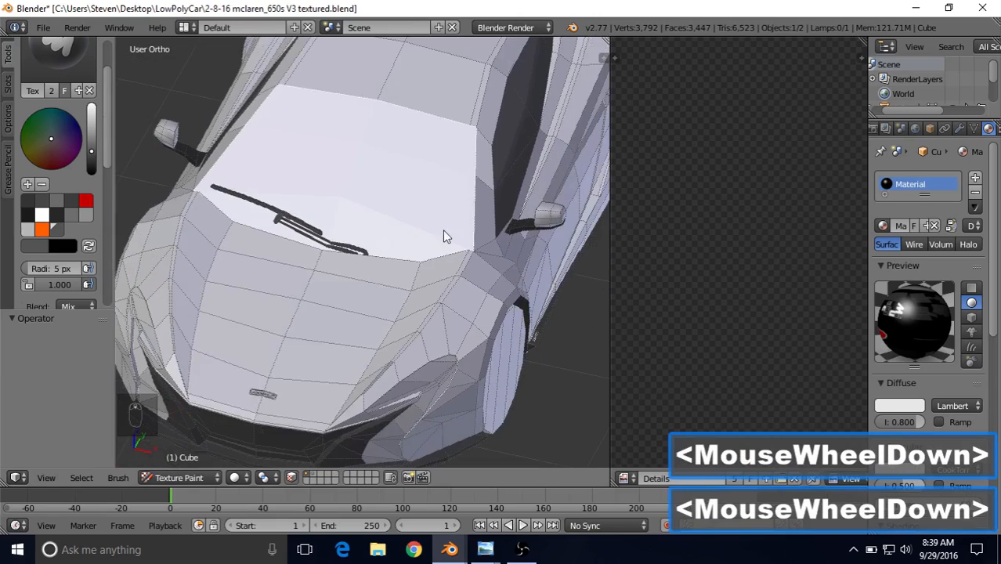
scroll(498, 247, "down", 2)
middle_click_drag(483, 223, 384, 201)
middle_click_drag(466, 224, 392, 227)
scroll(351, 248, "up", 3)
scroll(352, 249, "up", 1)
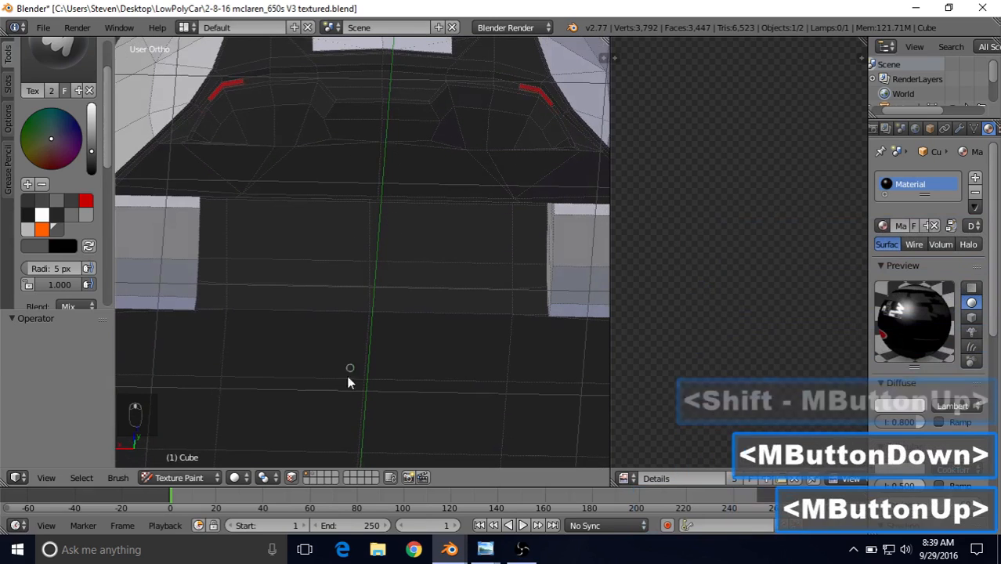
left_click(292, 478)
middle_click_drag(341, 182, 395, 308, "shift")
scroll(395, 308, "up", 1)
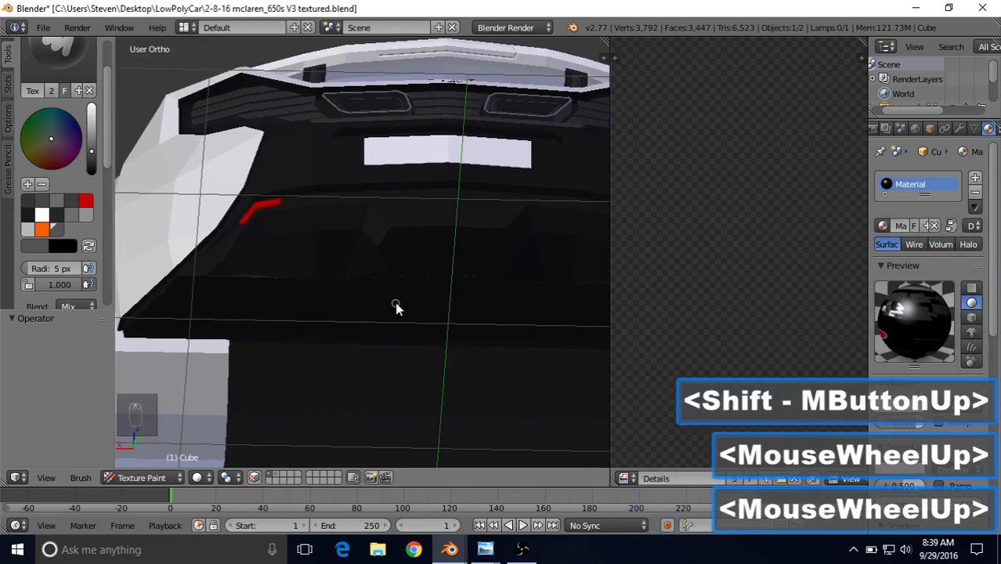
scroll(395, 304, "up", 1)
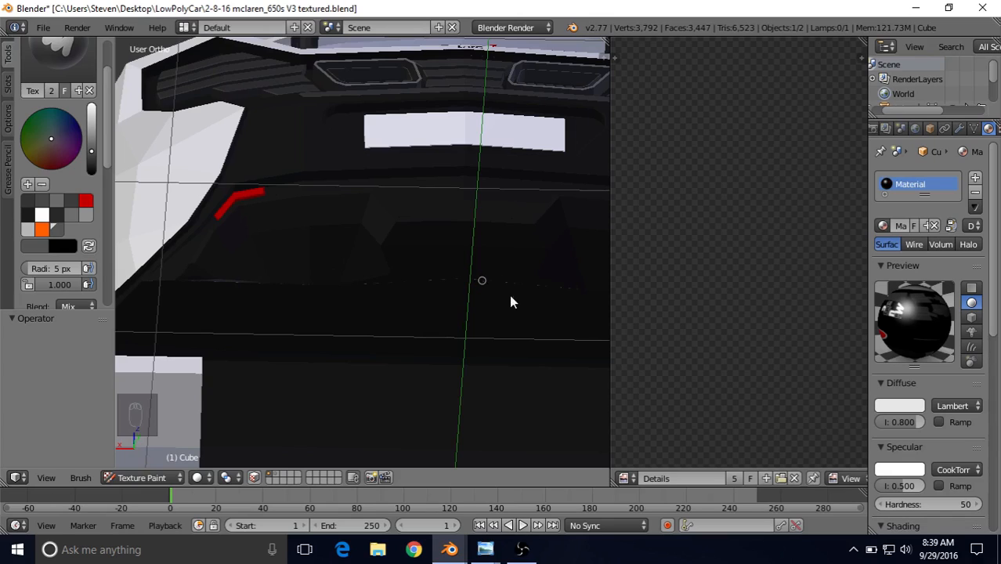
- Set the image editor showing the Details texture to Paint mode and bring the whole UV layout into view
left_click(839, 480)
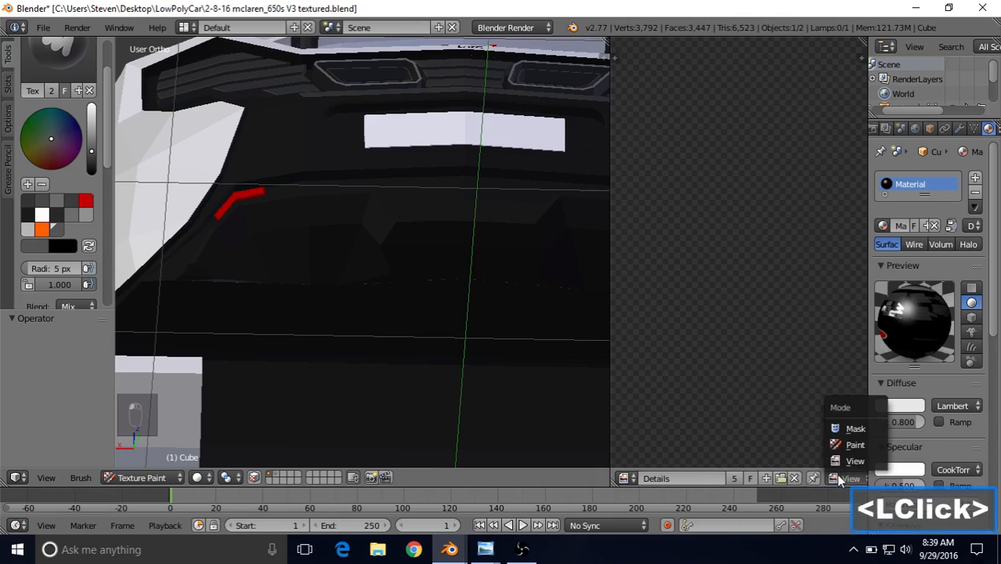
left_click(853, 446)
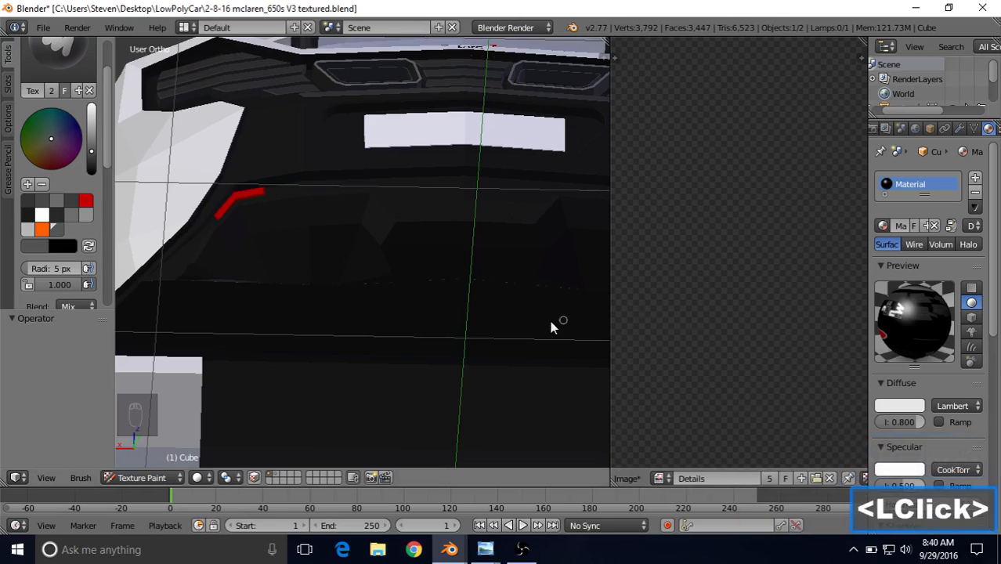
scroll(720, 333, "down", 9)
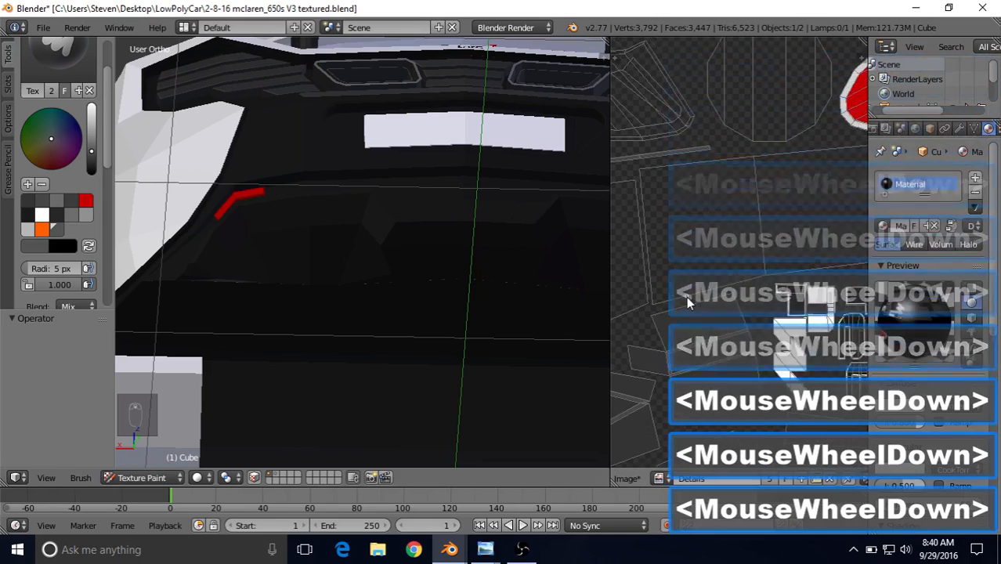
scroll(689, 290, "down", 5)
scroll(720, 213, "down", 3)
middle_click_drag(722, 194, 700, 235, "shift")
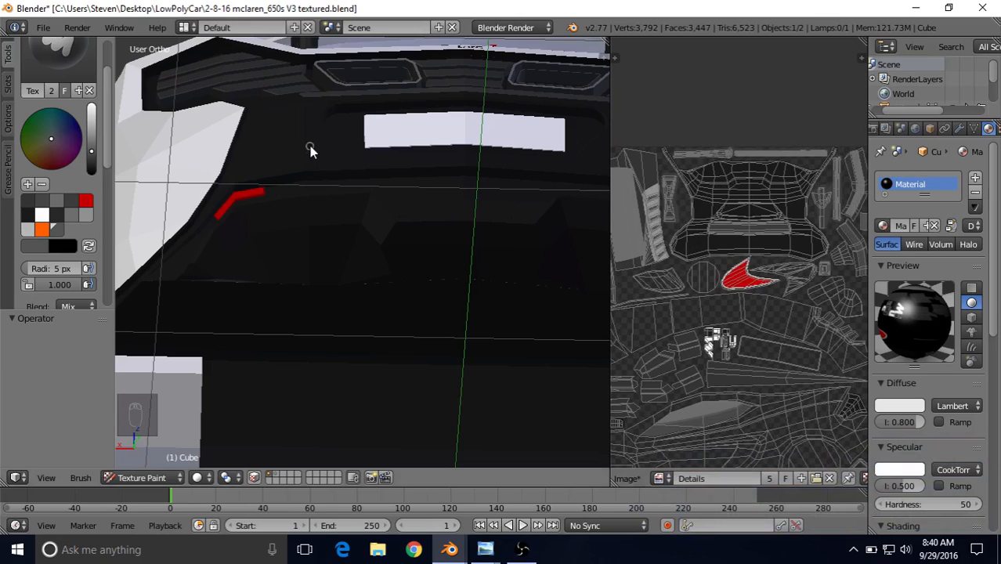
- Sample the rear bumper's black as the brush colour and set the brush radius to 25 px
key("s")
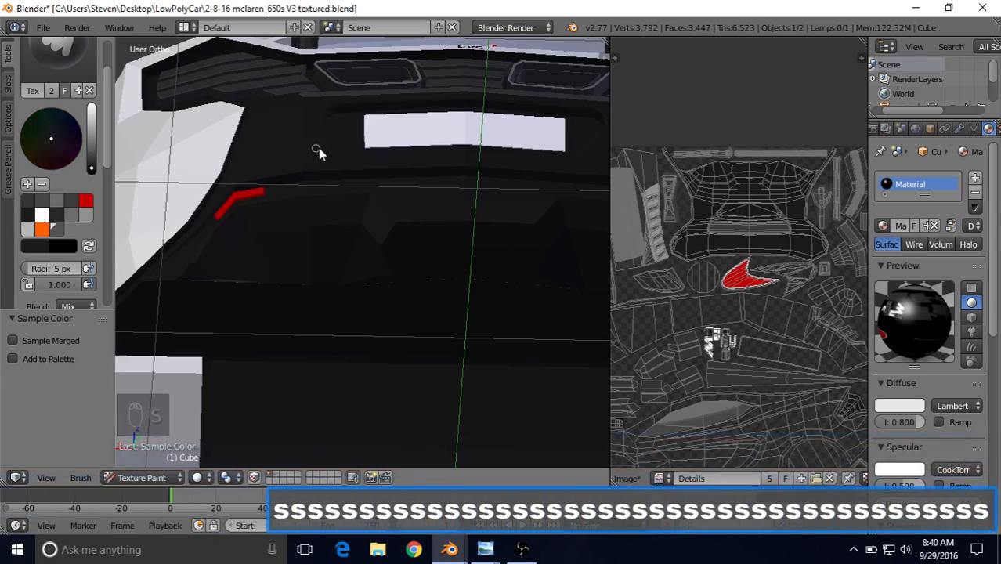
scroll(683, 248, "up", 4)
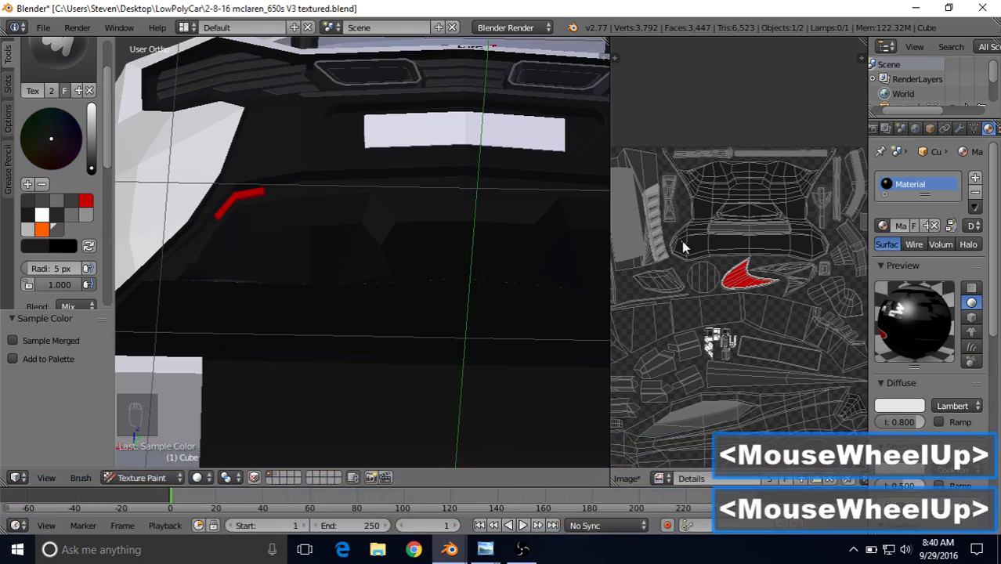
scroll(682, 235, "up", 1)
middle_click_drag(677, 192, 739, 286, "shift")
scroll(705, 225, "up", 2)
middle_click_drag(705, 225, 742, 271, "shift")
scroll(713, 239, "down", 1)
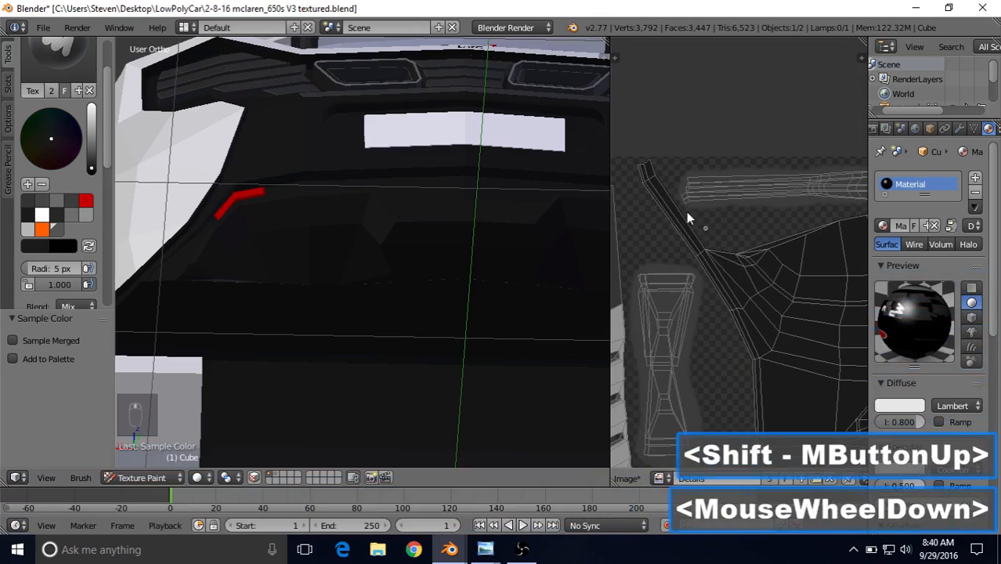
left_click(665, 177)
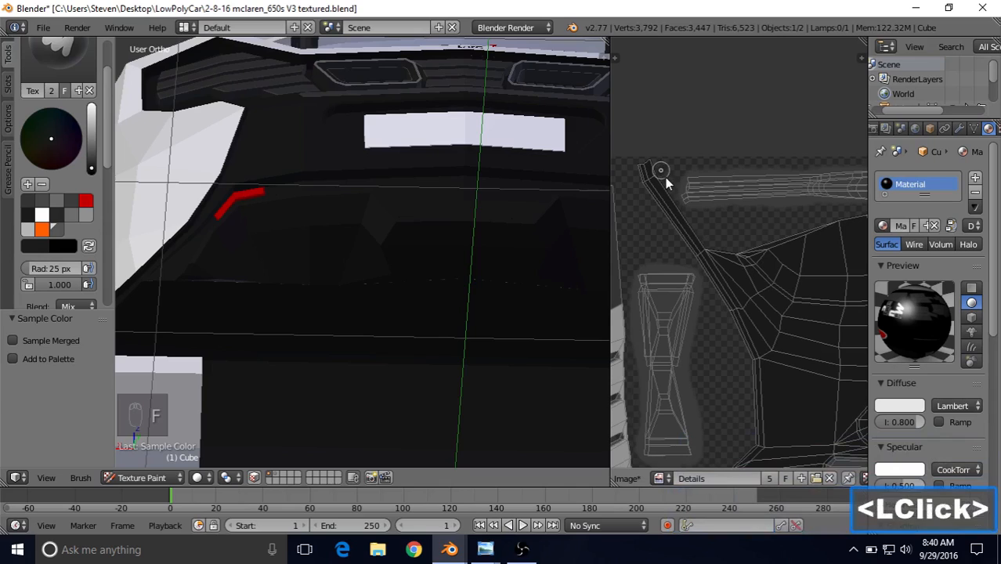
- Paint black over the outer border of the rear bumper's UV island, from one thin arm across its upper edge
left_click_drag(644, 169, 714, 251)
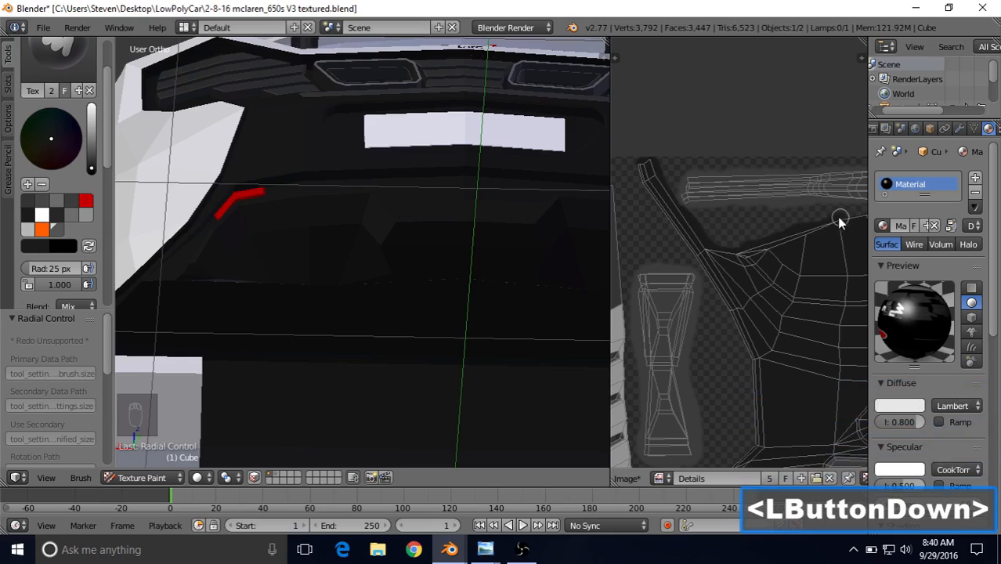
middle_click_drag(815, 231, 673, 226, "shift")
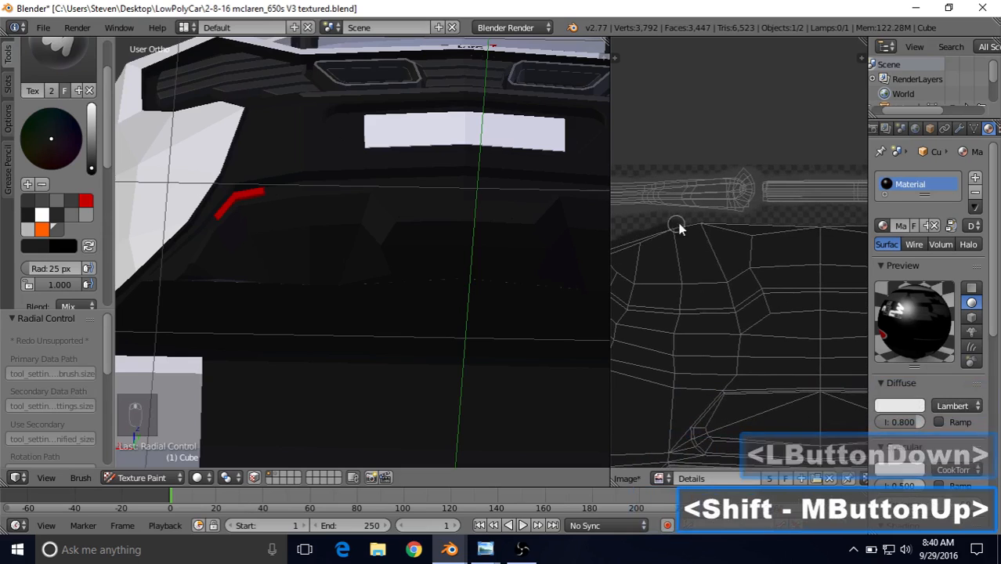
left_click_drag(686, 228, 702, 228)
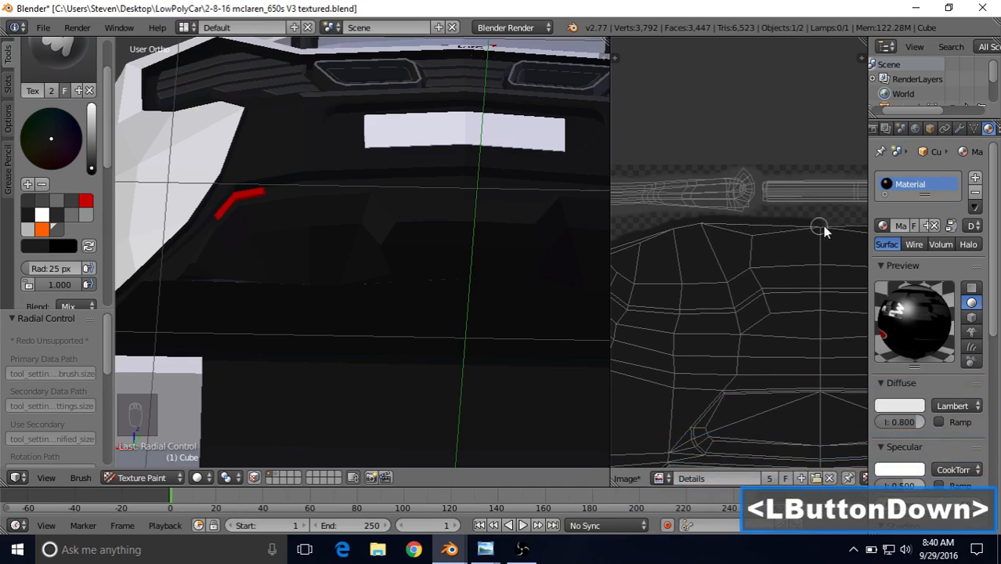
left_click_drag(837, 229, 836, 229)
middle_click_drag(776, 253, 643, 271, "shift")
mouse_move(652, 245)
left_mouse_down()
mouse_move(677, 230)
mouse_move(854, 259)
left_mouse_up()
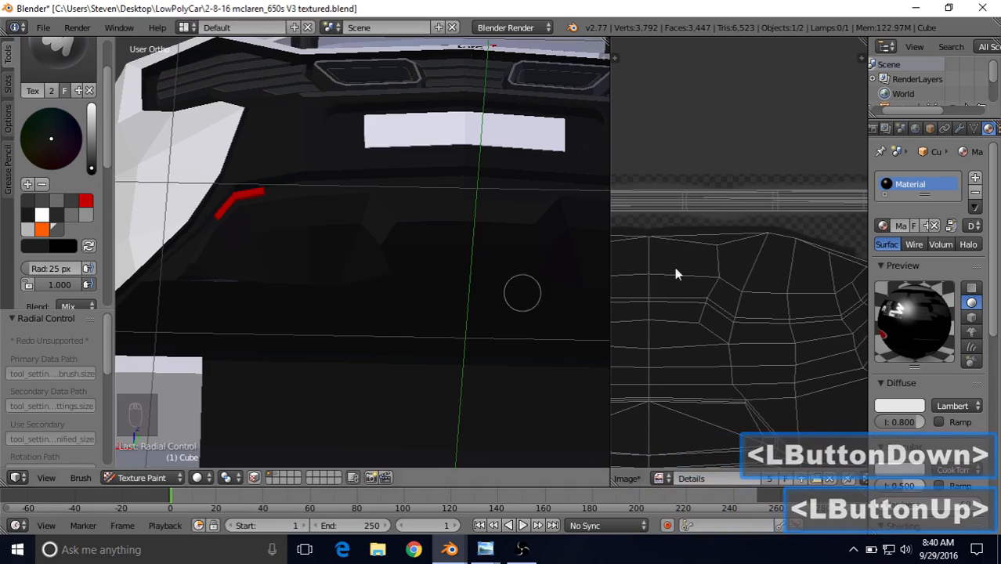
- Paint black along the rest of the bumper island's upper border and its opposite thin arm, and check the seam on the car
middle_click_drag(816, 277, 701, 254, "shift")
mouse_move(733, 245)
left_mouse_down()
mouse_move(811, 250)
mouse_move(833, 219)
left_mouse_up()
middle_click_drag(761, 264, 691, 284, "shift")
scroll(755, 244, "up", 1)
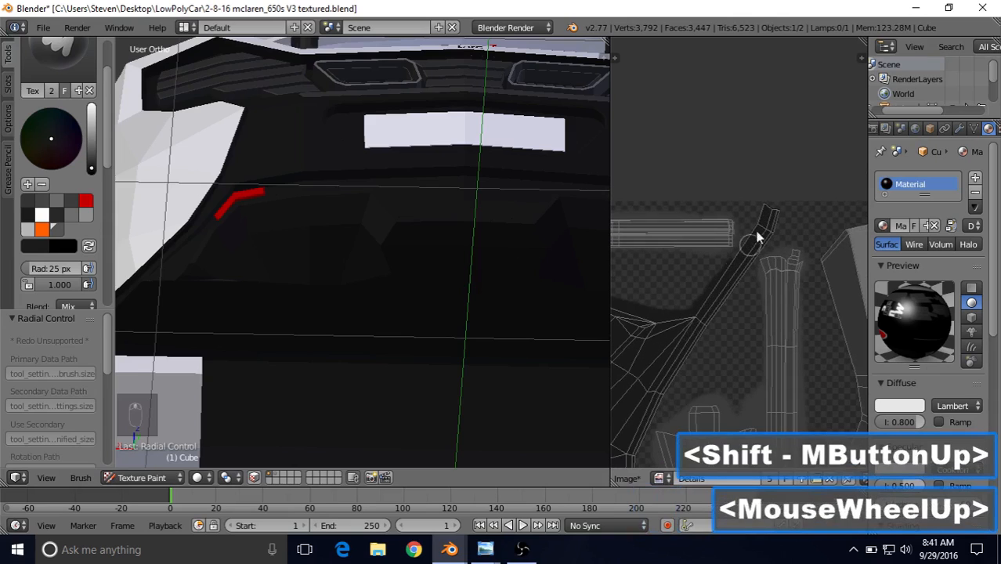
left_click_drag(764, 212, 727, 273)
left_click_drag(757, 222, 744, 255)
mouse_move(253, 297)
middle_mouse_down()
mouse_move(251, 313)
mouse_move(370, 237)
mouse_move(385, 246)
mouse_move(379, 282)
mouse_move(165, 285)
mouse_move(447, 290)
middle_mouse_up()
scroll(376, 264, "up", 5)
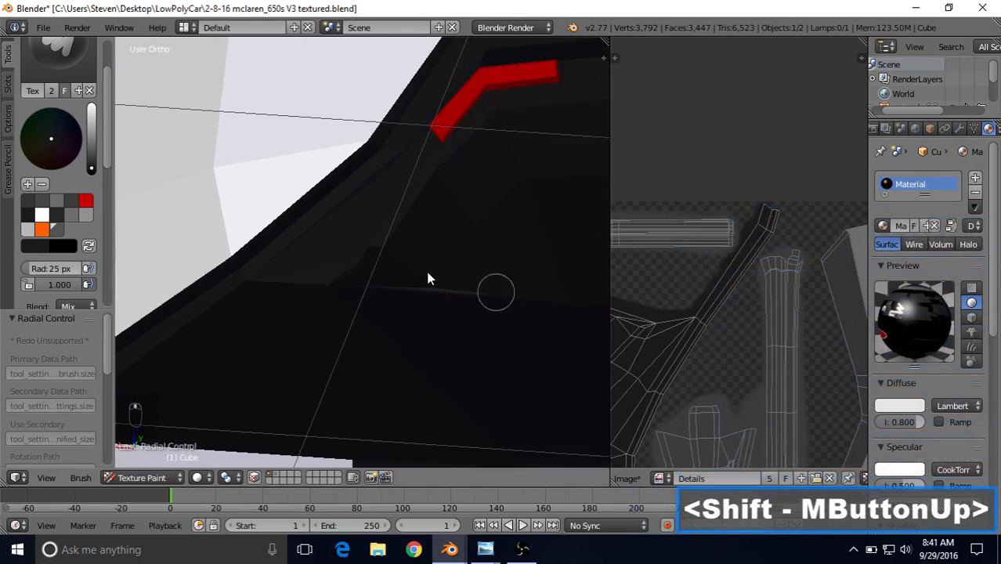
- Paint black over the remaining seam lines across the rear bumper directly on the car model
mouse_move(461, 291)
left_mouse_down()
mouse_move(479, 298)
mouse_move(369, 295)
mouse_move(492, 293)
mouse_move(347, 286)
mouse_move(483, 306)
left_mouse_up()
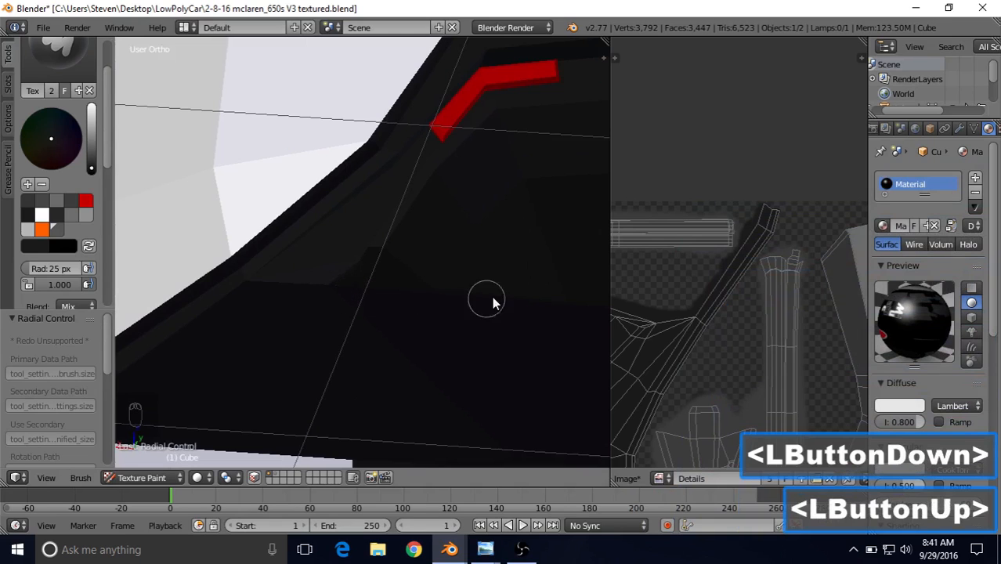
scroll(490, 296, "down", 10)
middle_click_drag(475, 266, 454, 266)
left_click(492, 359)
mouse_move(492, 359)
left_mouse_down()
mouse_move(539, 358)
mouse_move(470, 366)
mouse_move(380, 354)
left_mouse_up()
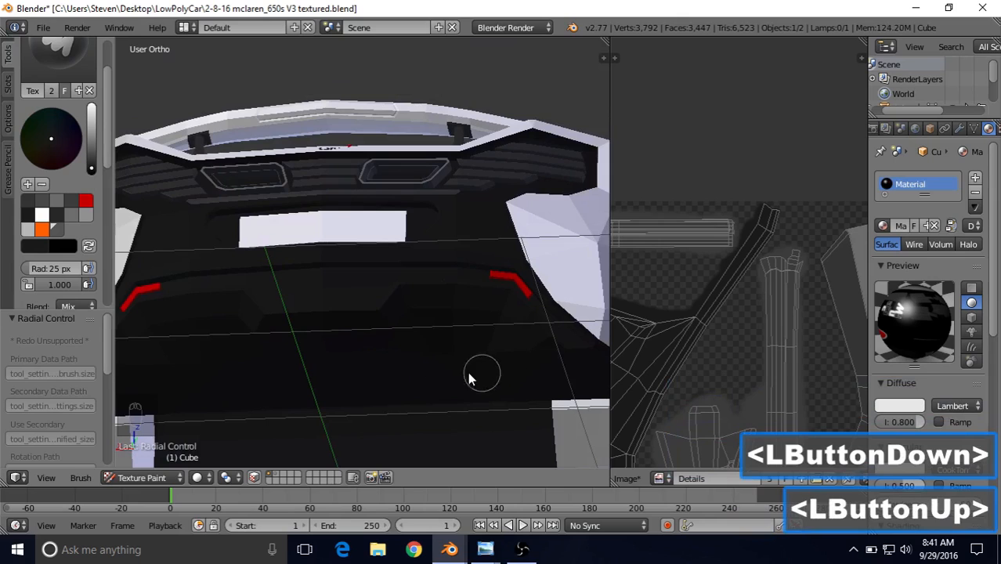
mouse_move(458, 373)
middle_mouse_down("shift")
mouse_move(391, 340)
mouse_move(337, 229)
middle_mouse_up("shift")
scroll(390, 334, "up", 3)
mouse_move(474, 286)
left_mouse_down()
mouse_move(503, 297)
mouse_move(458, 297)
mouse_move(508, 293)
mouse_move(454, 291)
mouse_move(425, 297)
mouse_move(419, 310)
mouse_move(432, 280)
mouse_move(301, 265)
left_mouse_up()
- Turn on face selection masking for painting the windshield and adjust the masked faces along its side edge
scroll(458, 317, "down", 2)
mouse_move(301, 265)
middle_mouse_down("shift")
mouse_move(487, 251)
mouse_move(423, 266)
middle_mouse_up("shift")
mouse_move(337, 281)
middle_mouse_down("shift")
mouse_move(501, 291)
mouse_move(346, 286)
mouse_move(368, 214)
mouse_move(432, 251)
mouse_move(572, 286)
mouse_move(385, 258)
mouse_move(444, 255)
middle_mouse_up("shift")
scroll(335, 308, "down", 2)
scroll(335, 308, "down", 1)
middle_click_drag(329, 248, 447, 253, "shift")
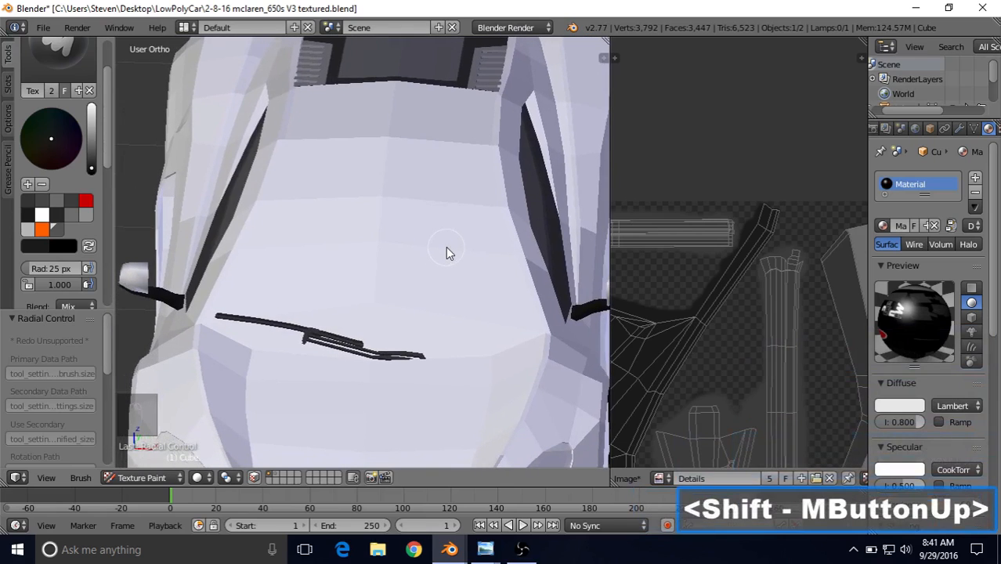
left_click(258, 478)
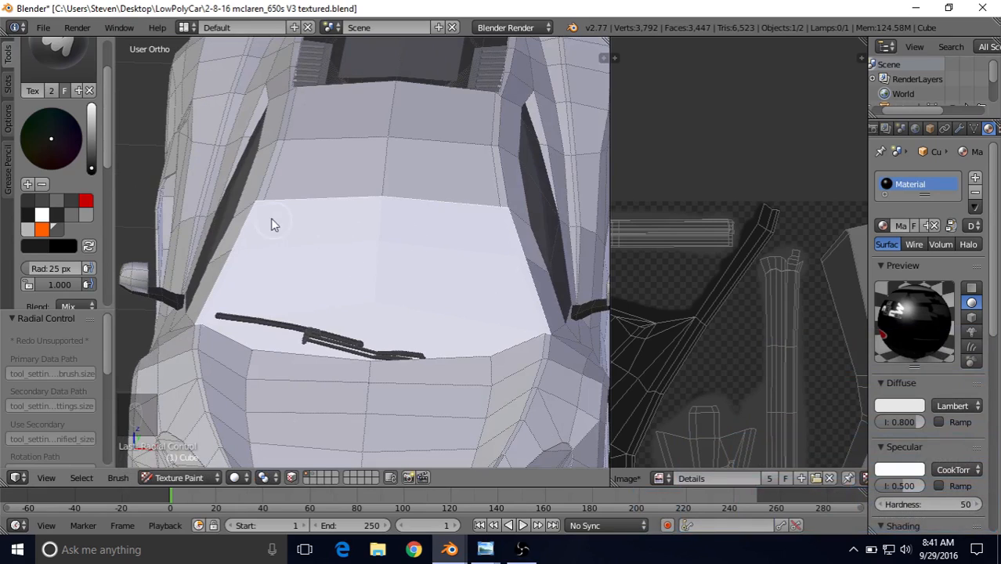
right_click(511, 229, "shift")
right_click(515, 246, "shift")
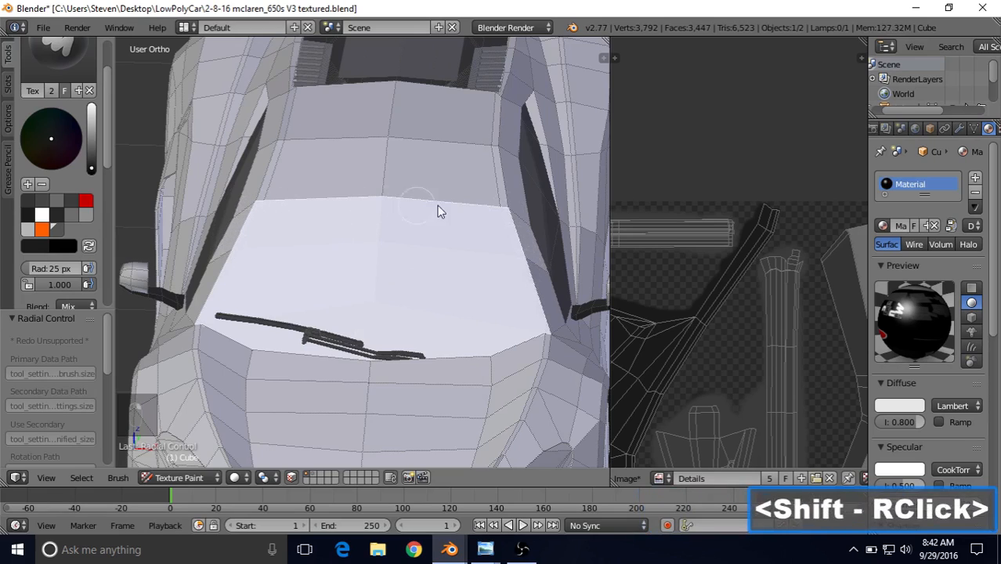
middle_click_drag(393, 307, 400, 298)
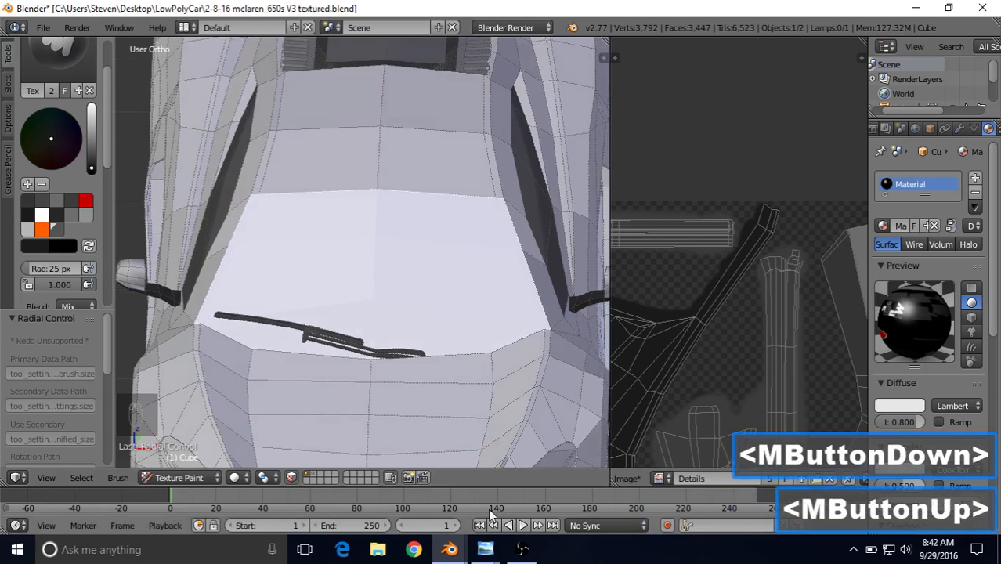
- Check the windshield border in the Front View reference photo and choose a dark palette swatch as the brush colour
left_click(485, 550)
left_click(463, 493)
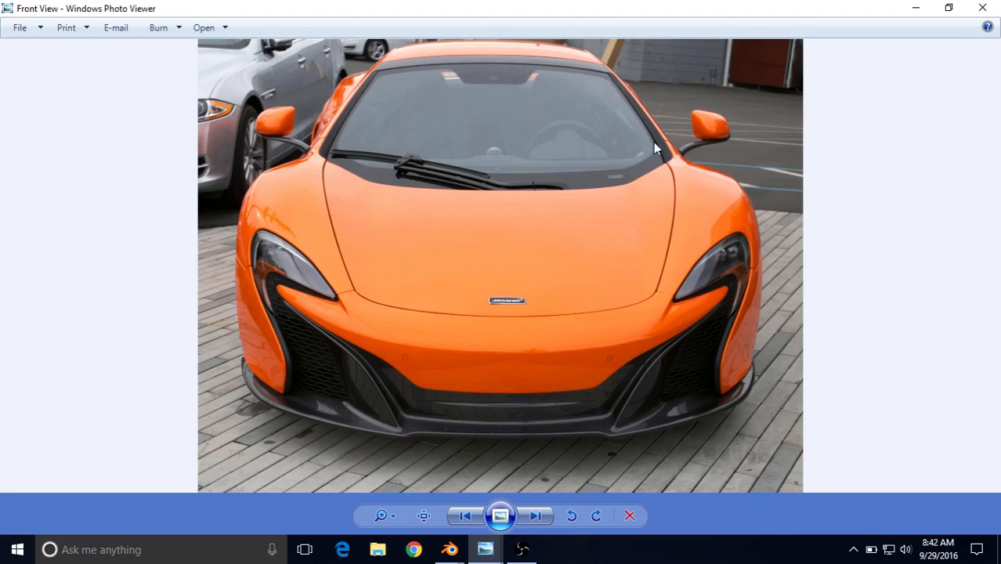
left_click(449, 549)
left_click(425, 476)
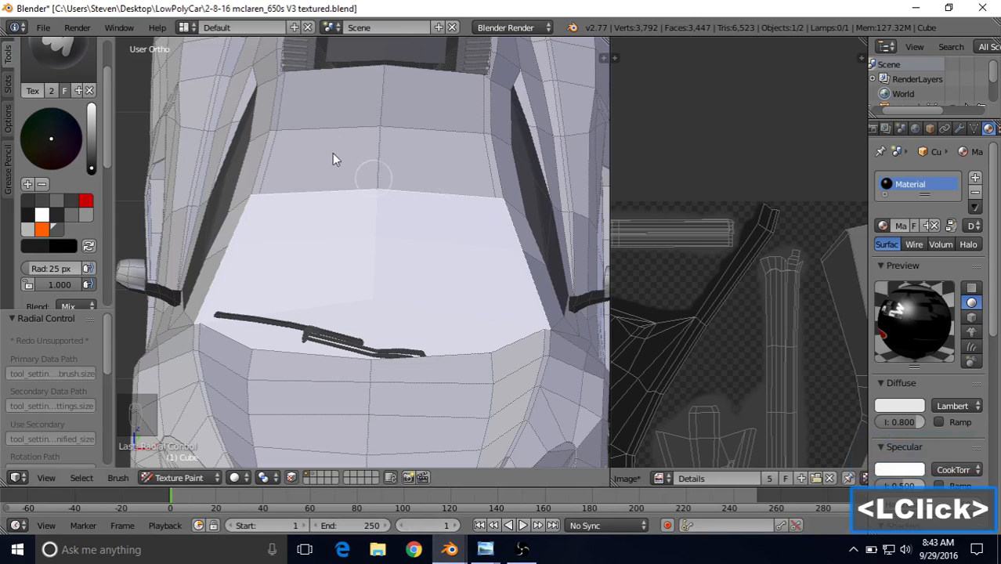
left_click(57, 220)
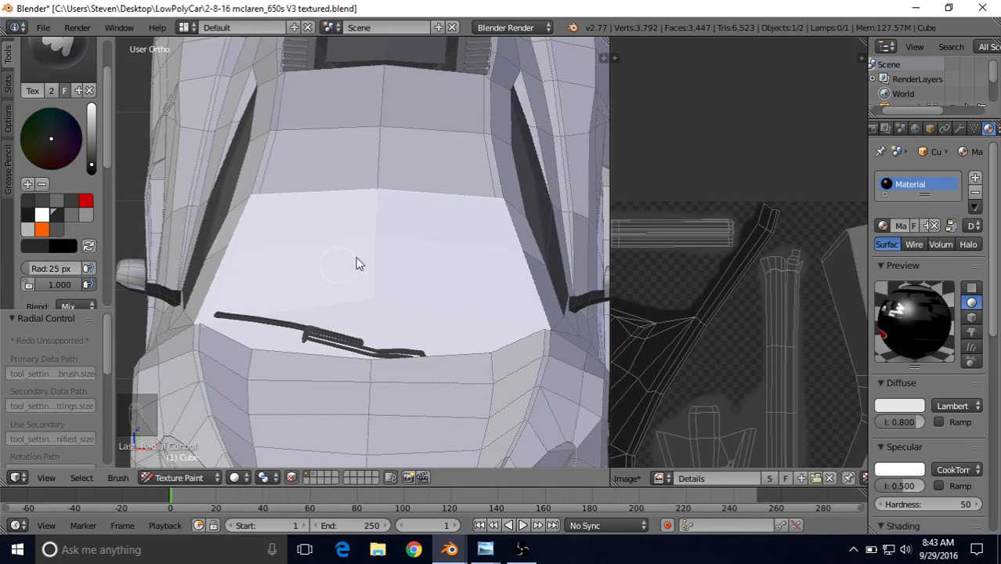
mouse_move(374, 239)
middle_mouse_down("shift")
mouse_move(398, 223)
mouse_move(385, 226)
middle_mouse_up("shift")
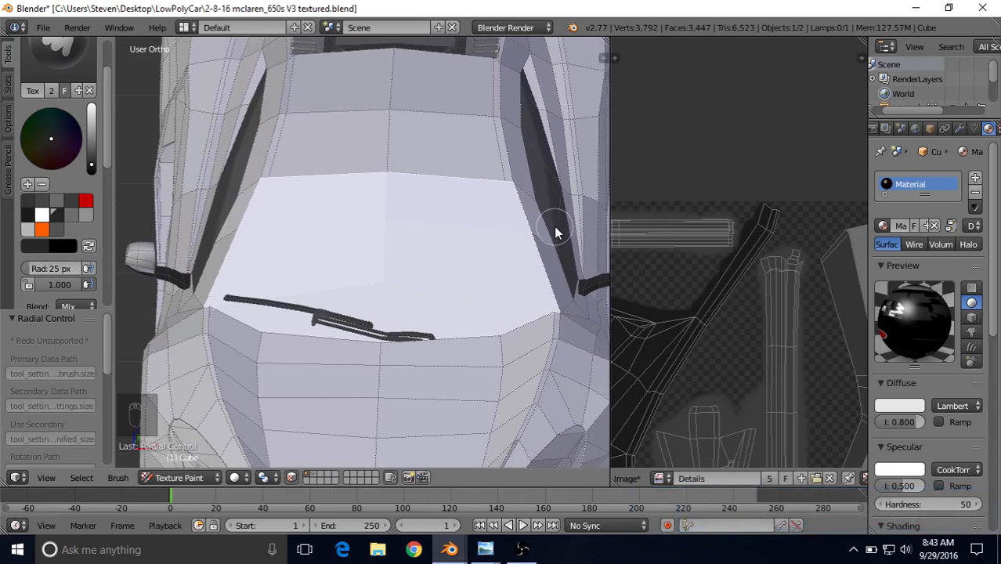
- Set the brush's stroke method to Line and compare the windshield's side border with the reference photo again
left_click_drag(106, 162, 114, 263)
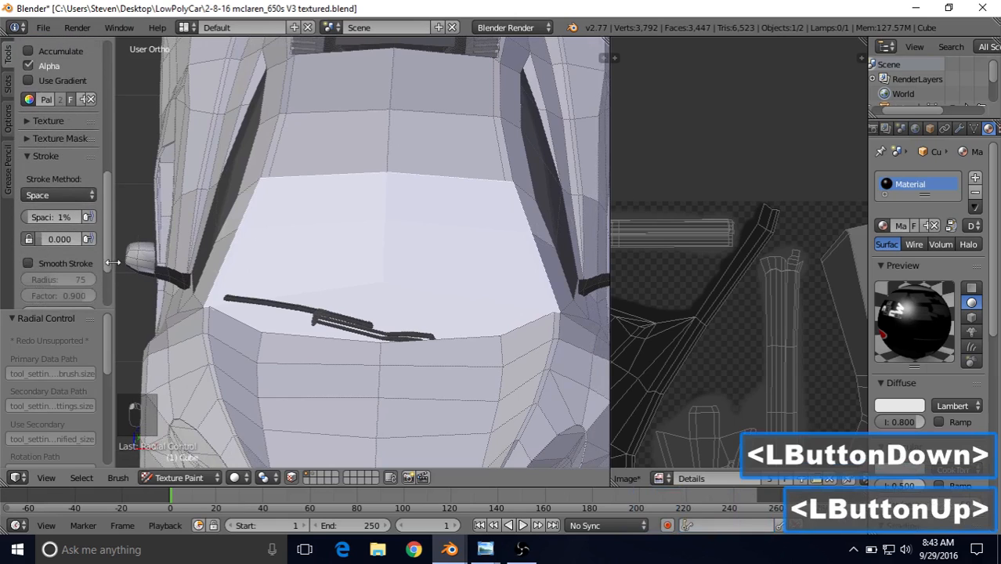
left_click(75, 195)
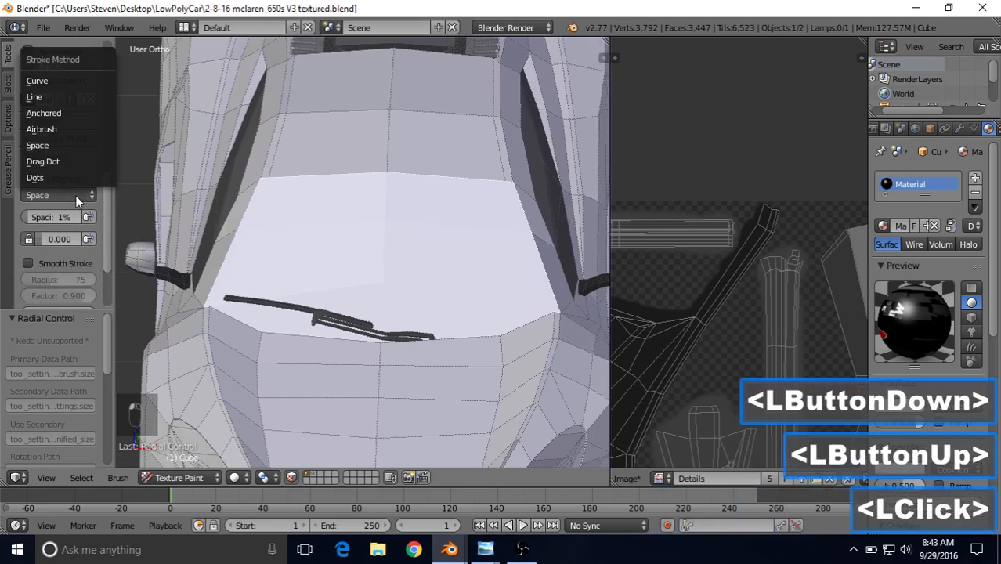
left_click(38, 95)
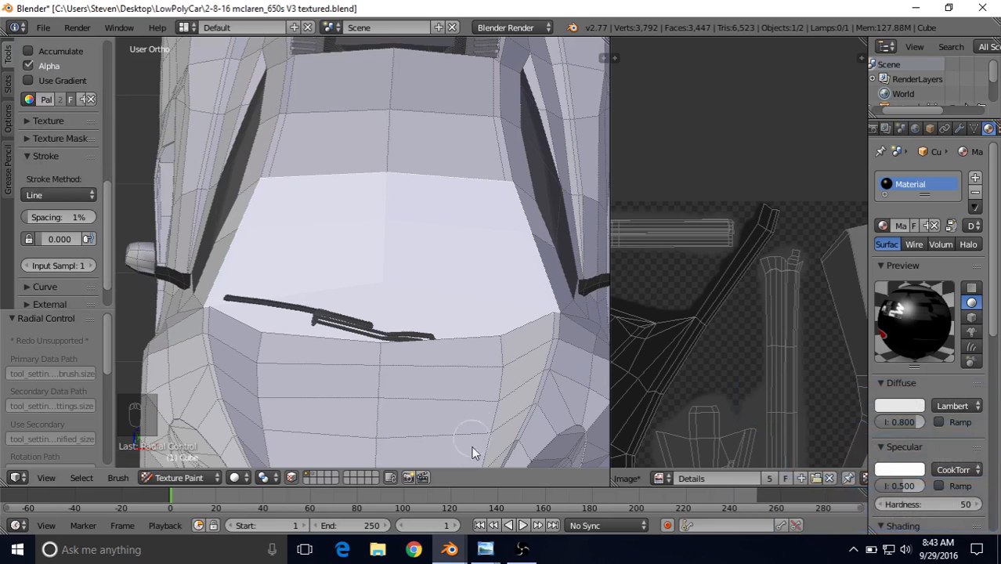
left_click(486, 549)
left_click(451, 509)
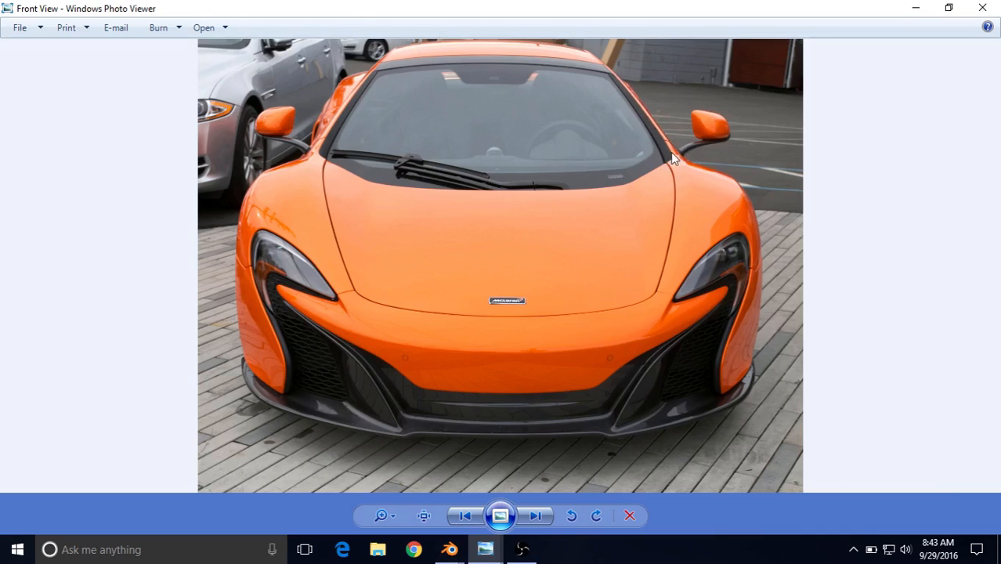
left_click(450, 550)
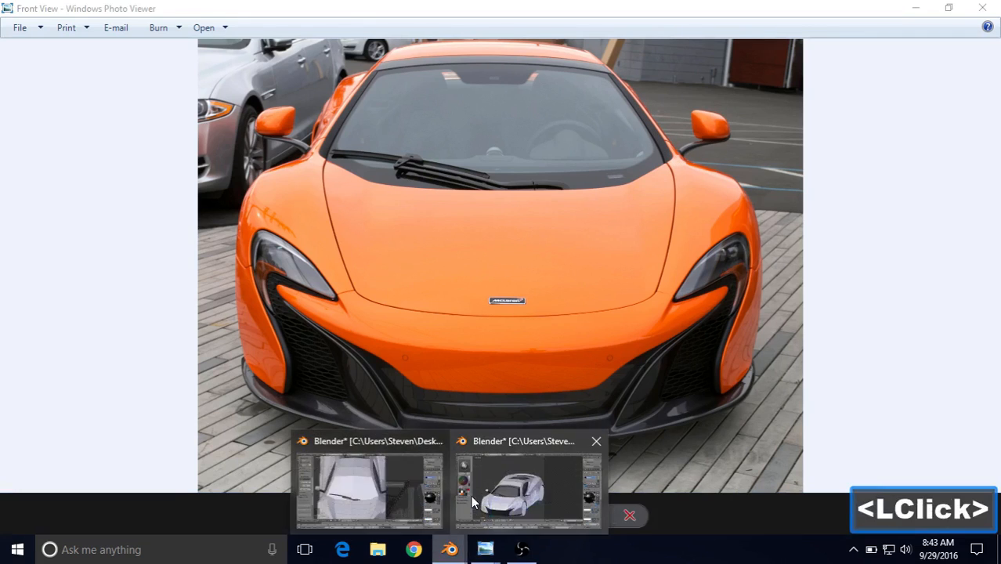
left_click(418, 497)
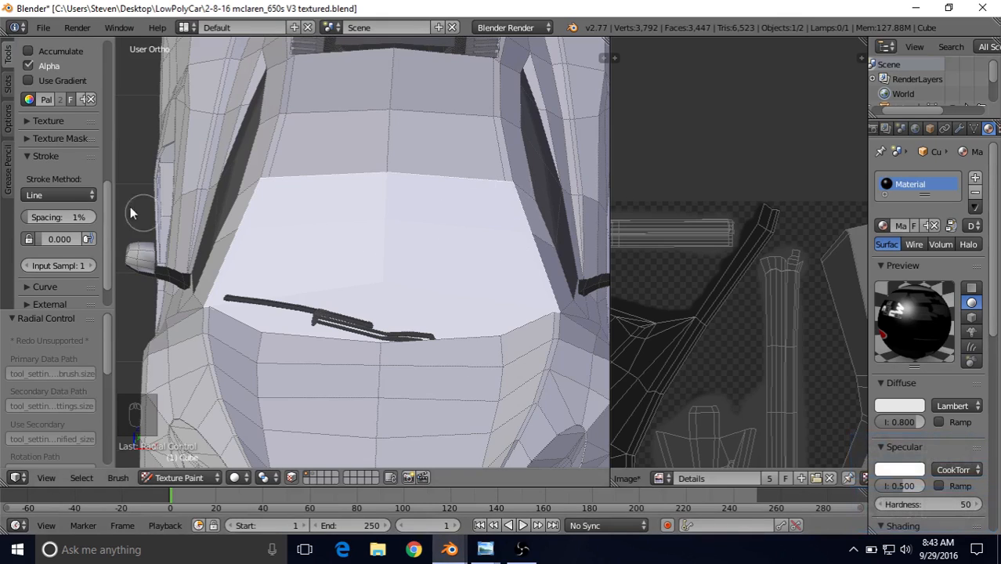
- Set the brush radius to 4 px and centre the windshield for painting
left_click_drag(103, 204, 97, 123)
left_click(70, 187)
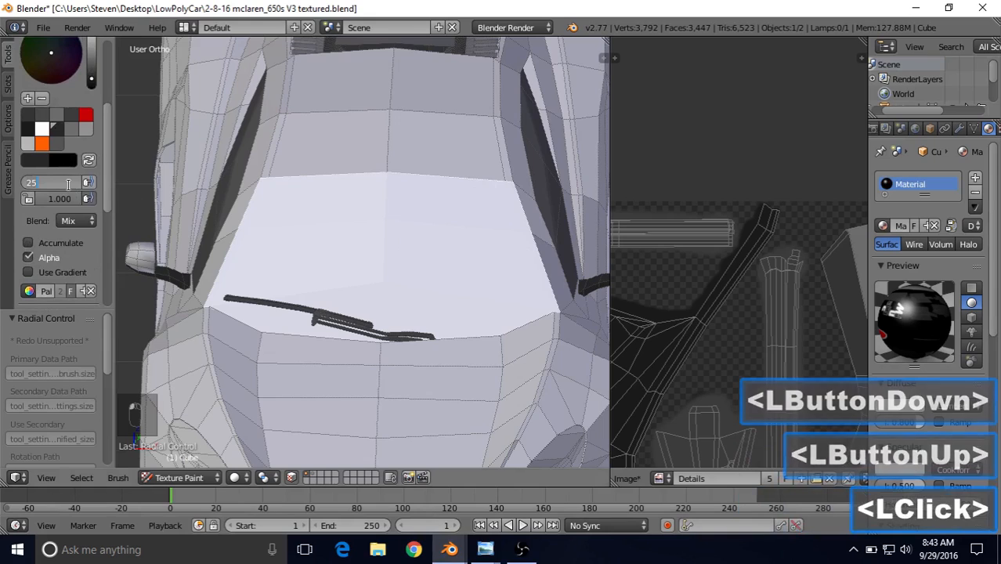
type("4")
key("Return")
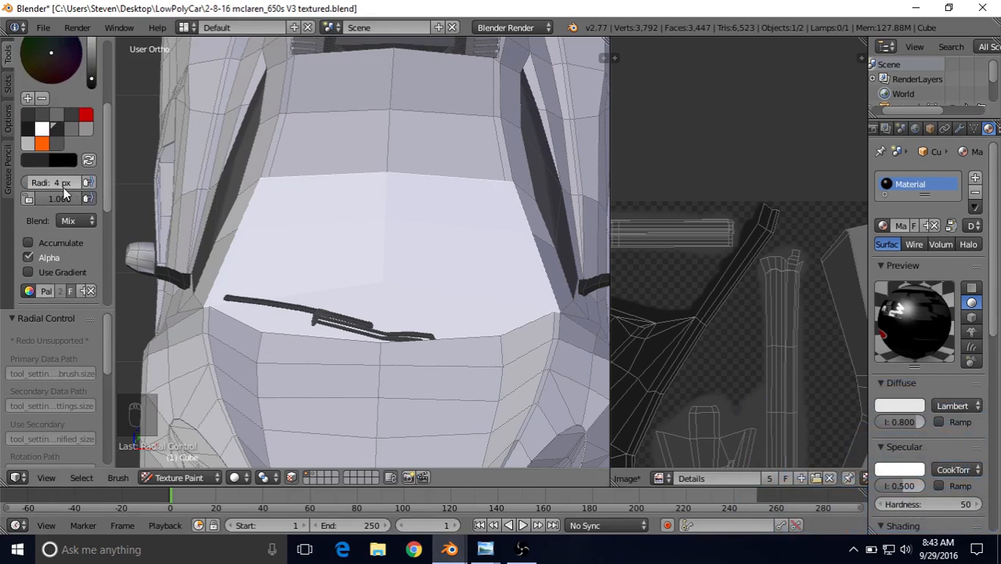
middle_click_drag(427, 227, 374, 221, "shift")
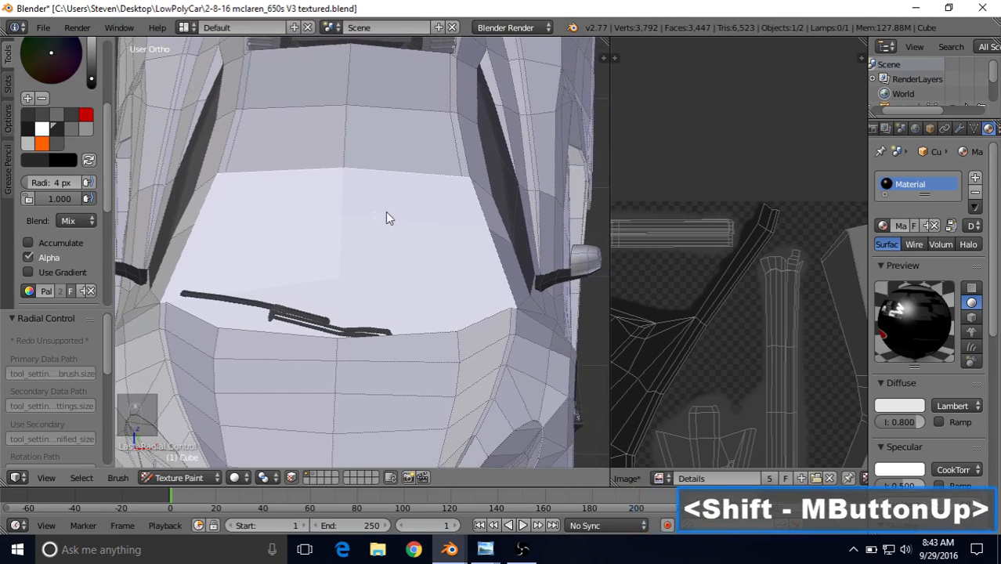
- Recheck the front reference photo and paint a straight dark line down the windshield just inside its side edge
double_click(458, 505)
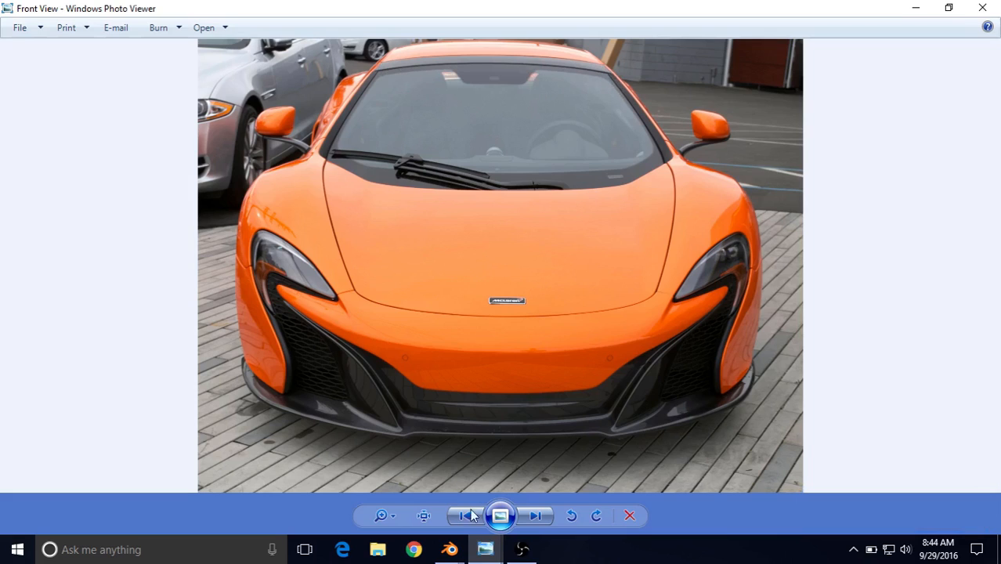
left_click(451, 541)
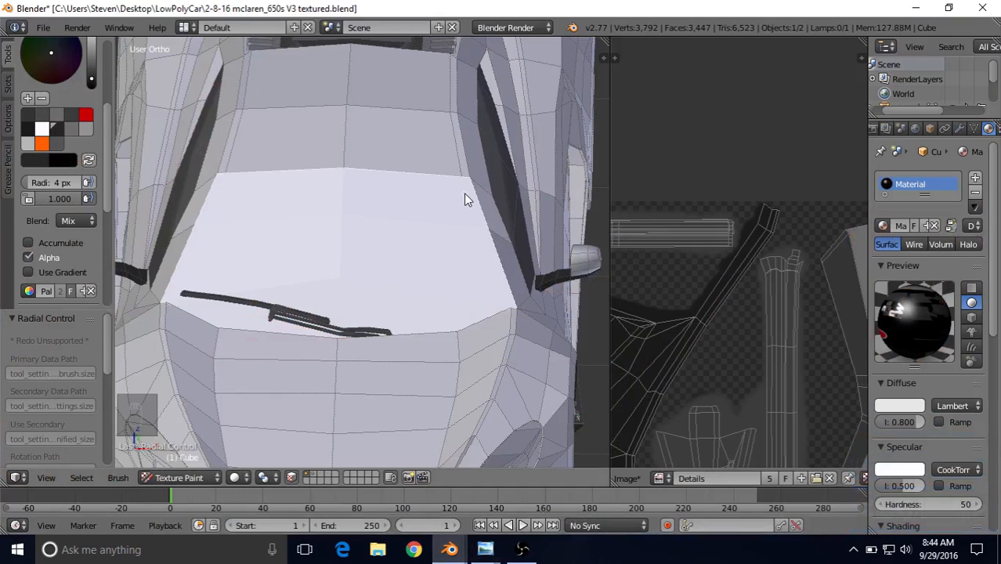
left_click_drag(465, 194, 501, 307)
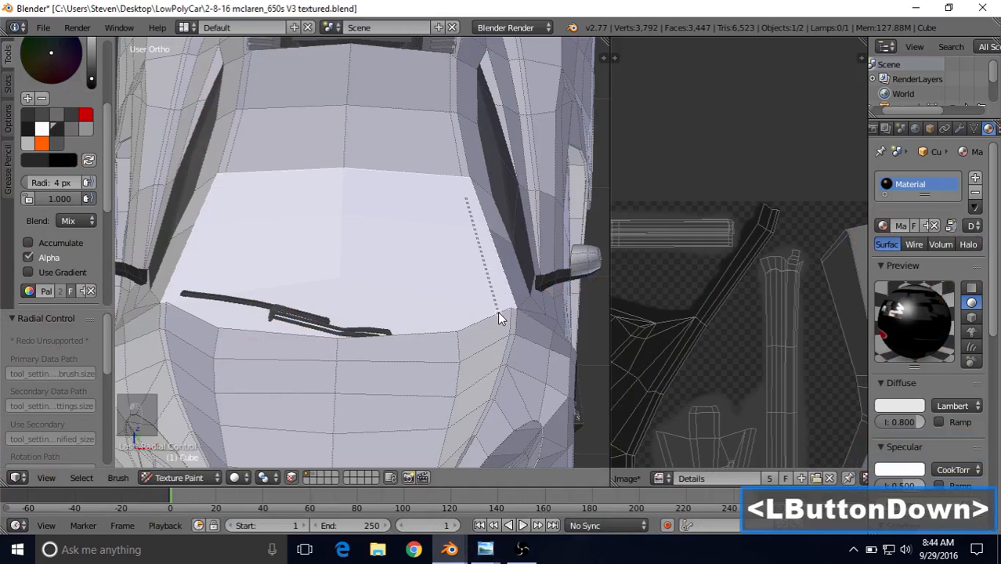
left_click_drag(497, 311, 497, 311)
- Try to paint a second dark line along the windshield's outer side edge and fill the gap between both lines
mouse_move(466, 197)
left_mouse_down()
mouse_move(501, 262)
mouse_move(509, 311)
left_mouse_up()
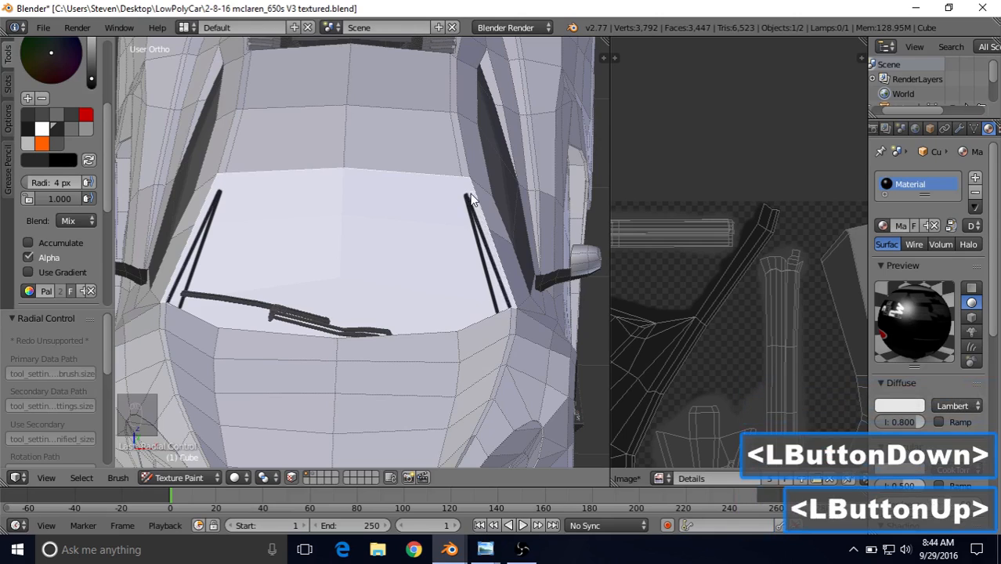
left_click_drag(469, 198, 469, 198)
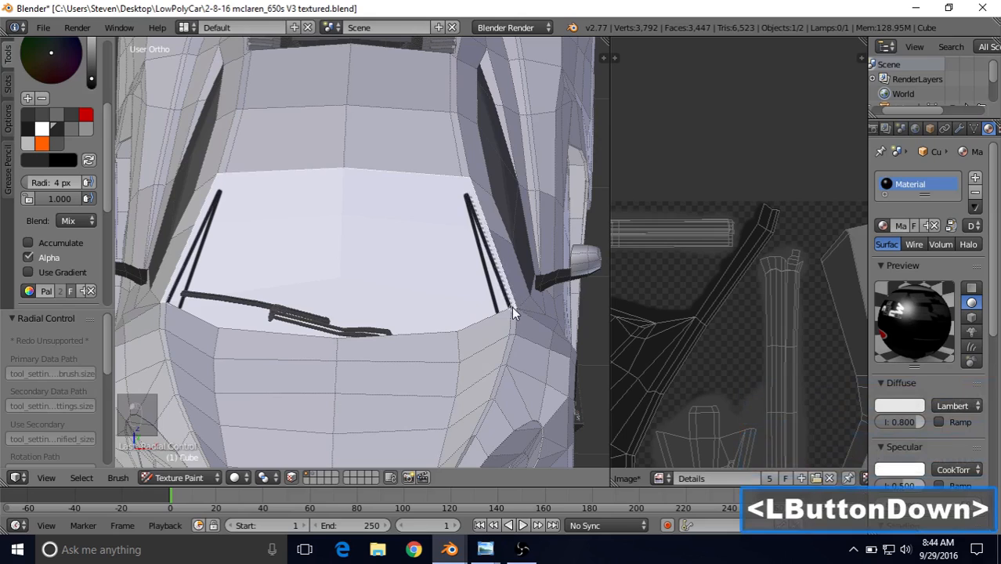
left_click_drag(510, 310, 510, 310)
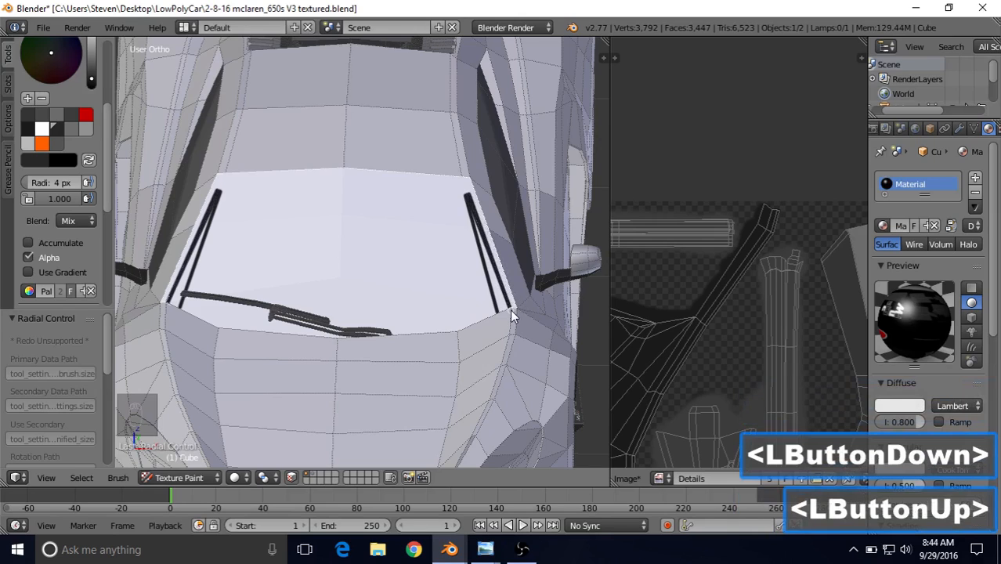
left_click_drag(467, 198, 478, 226)
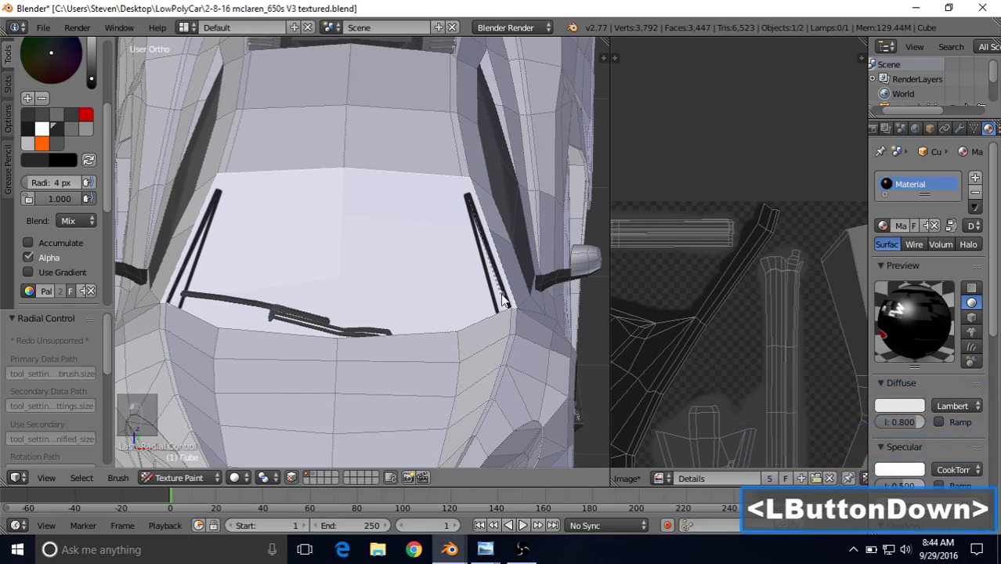
left_click_drag(509, 308, 509, 309)
left_click_drag(472, 208, 491, 264)
- Try to fill the remaining gap near the upper end of the side border with close-up dark line strokes
scroll(491, 264, "up", 4)
middle_click_drag(478, 273, 410, 226, "shift")
mouse_move(406, 162)
left_mouse_down()
mouse_move(424, 227)
mouse_move(404, 163)
left_mouse_up()
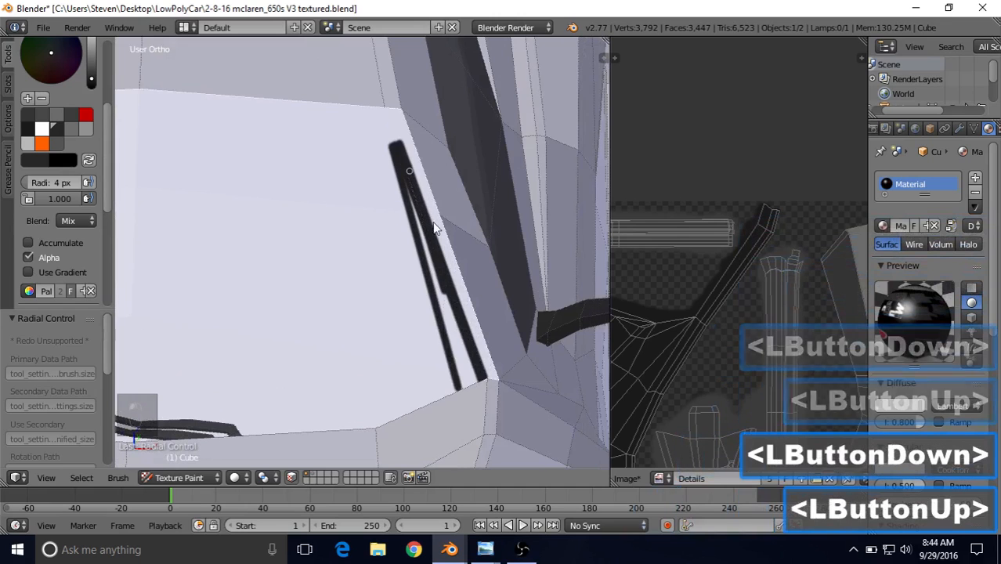
scroll(436, 249, "up", 3)
middle_click_drag(436, 249, 326, 302, "shift")
left_click_drag(350, 175, 383, 286)
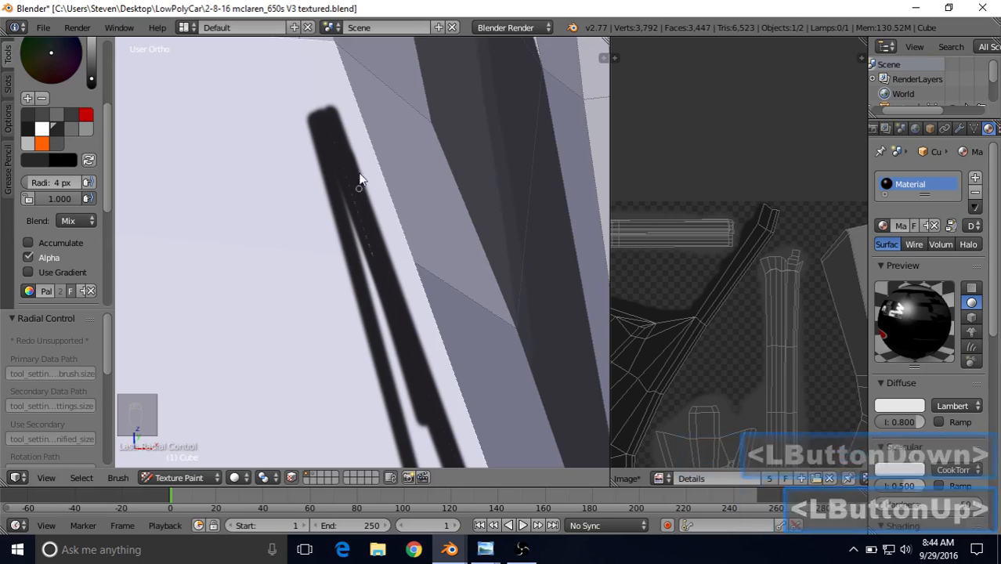
- Examine the mirrored border lines on the opposite side of the windshield and the windshield's area in the UV layout
scroll(343, 258, "down", 4)
middle_click_drag(241, 201, 411, 208, "shift")
scroll(246, 212, "up", 2)
scroll(412, 207, "up", 4)
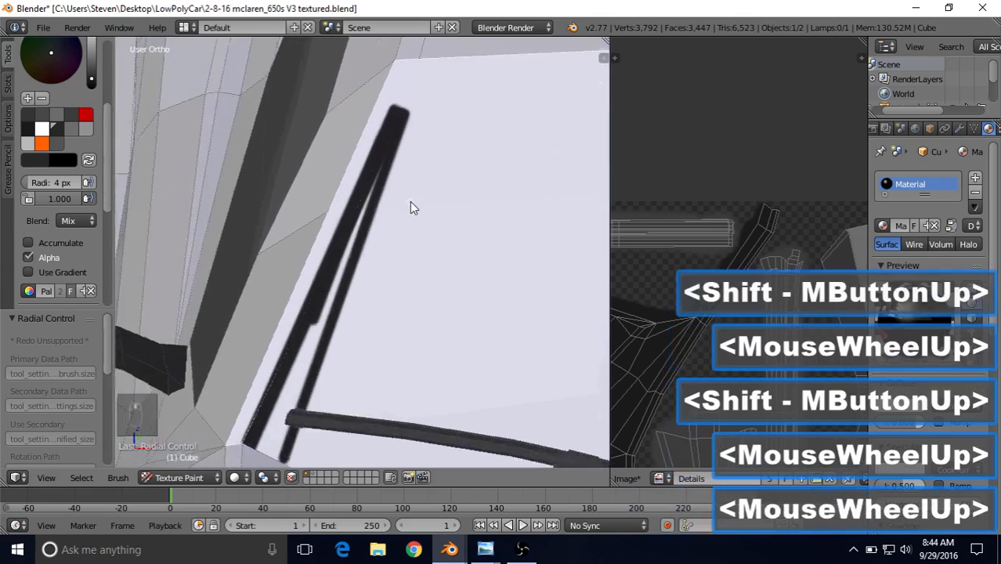
scroll(410, 207, "down", 6)
middle_click_drag(467, 250, 218, 231, "shift")
middle_click_drag(701, 376, 746, 147)
scroll(737, 280, "down", 3)
middle_click_drag(682, 270, 774, 169, "shift")
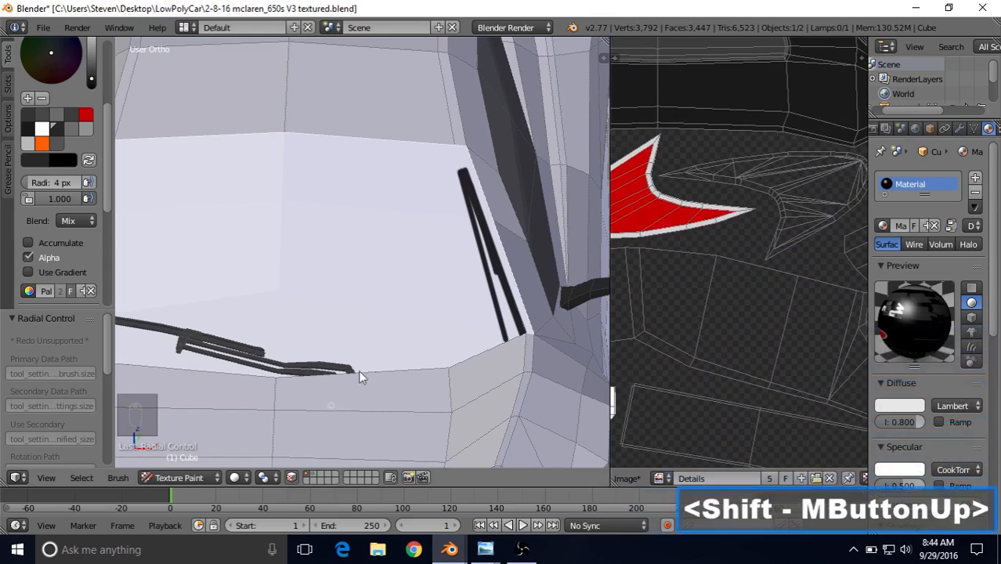
- Undo the outer border line and the fill strokes painted along the windshield's side edge
key("ctrl+z")
key("ctrl+z")
key("ctrl+z")
key("ctrl+z")
key("ctrl+z")
key("ctrl+z")
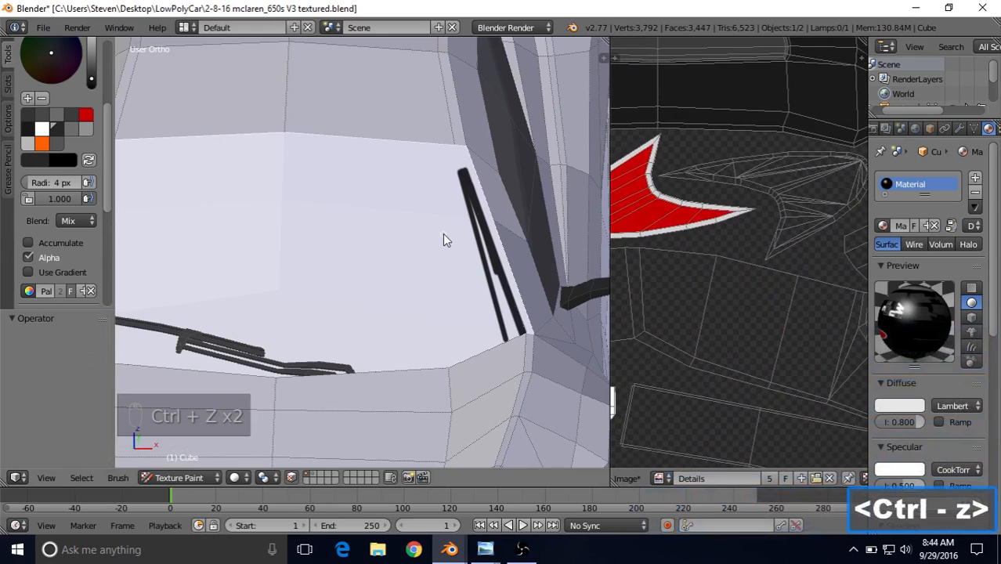
key("ctrl+z")
key("ctrl+z")
key("ctrl+z")
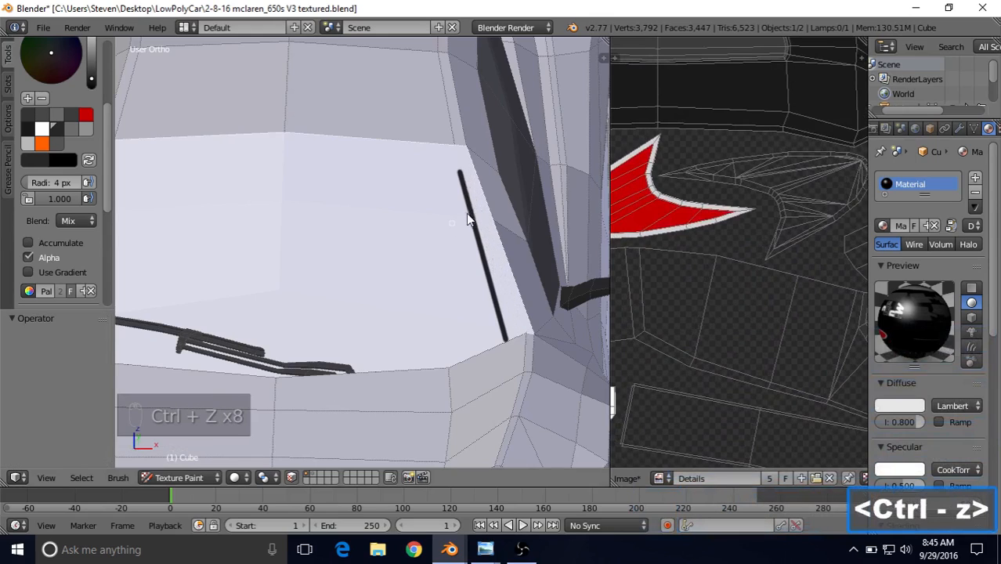
- Switch the car to Edit Mode and set the image editor to View mode to show the windshield faces' UVs
left_click(178, 477)
left_click(199, 445)
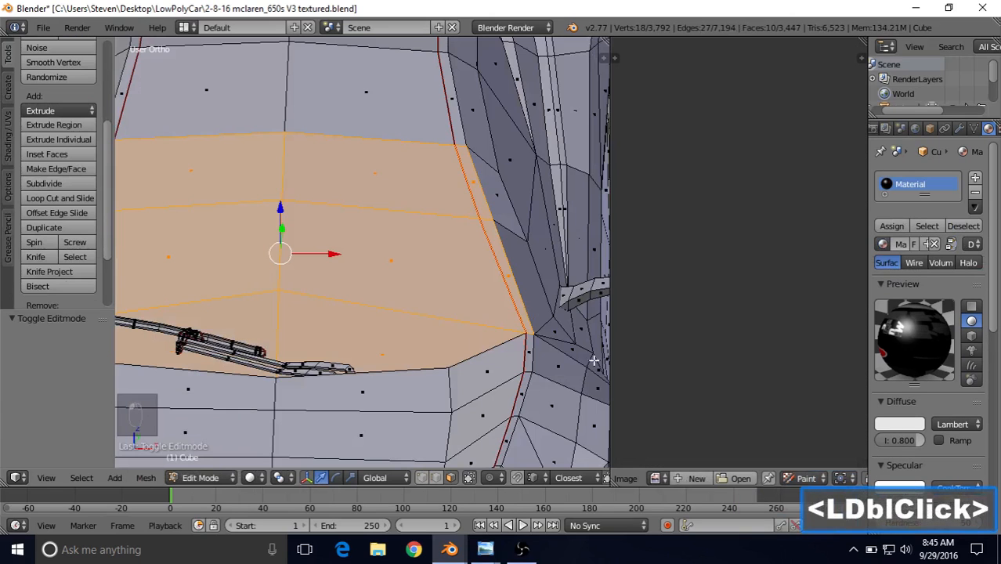
scroll(427, 321, "down", 2)
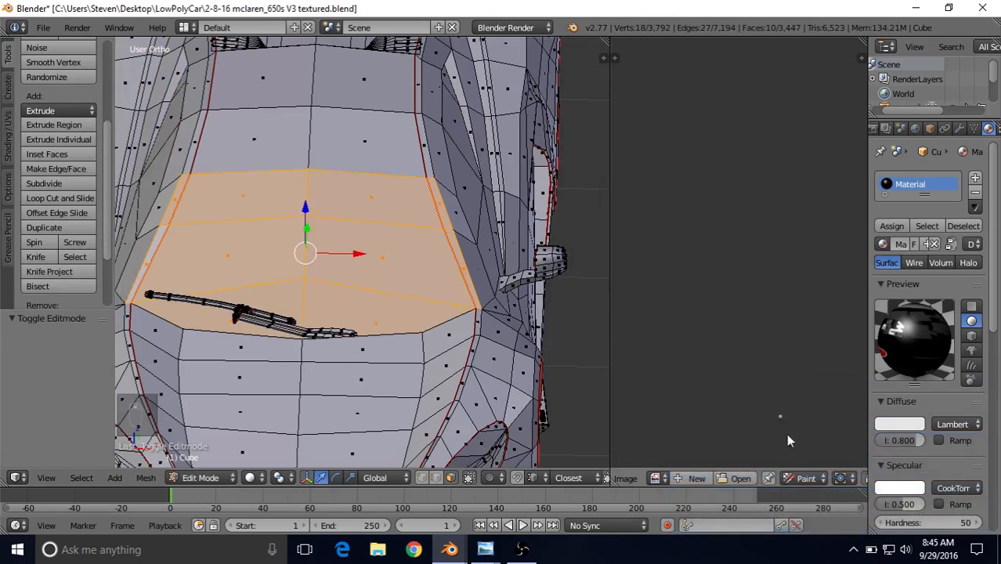
left_click(804, 478)
left_click(809, 461)
scroll(706, 336, "down", 4)
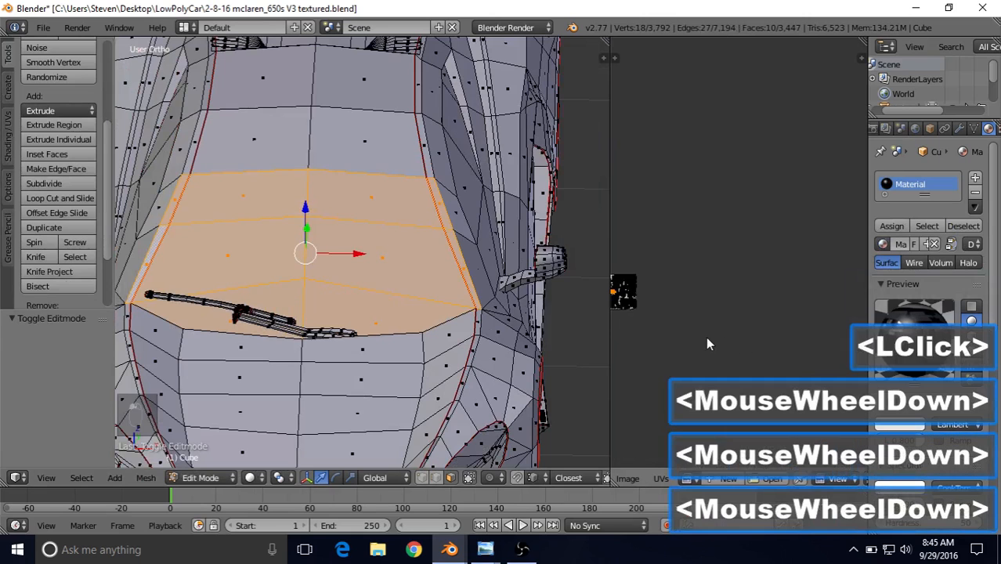
- Inspect how the windshield's main panels and narrow side strips are laid out in the UV map
key("KP_Decimal")
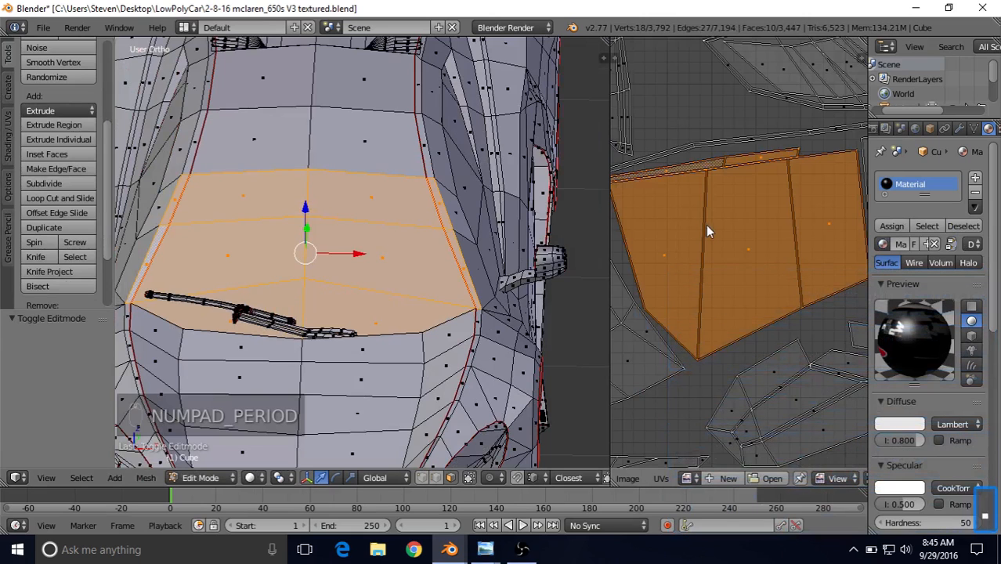
middle_click_drag(706, 230, 700, 219, "shift")
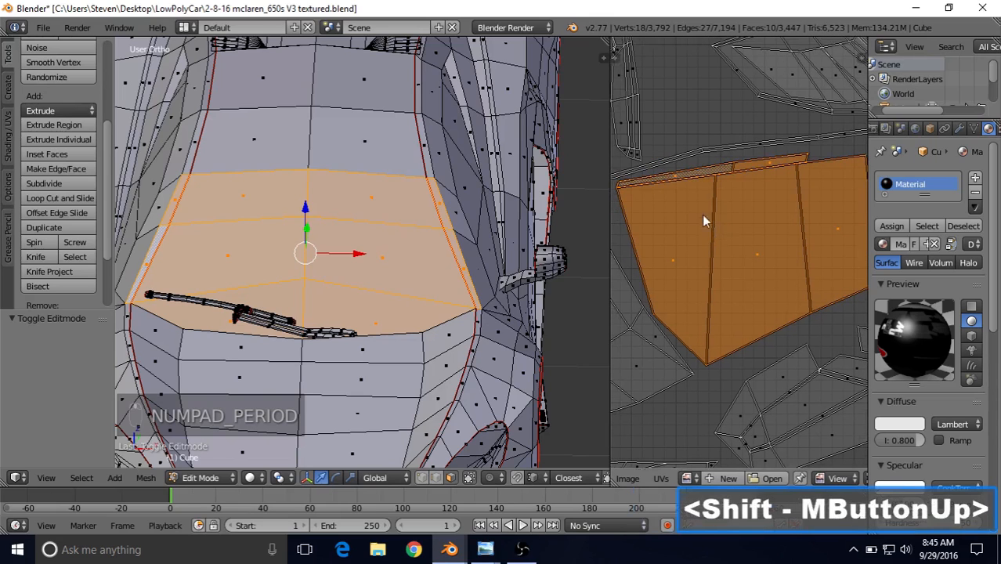
right_click(690, 175)
right_click(749, 167, "shift")
key("g")
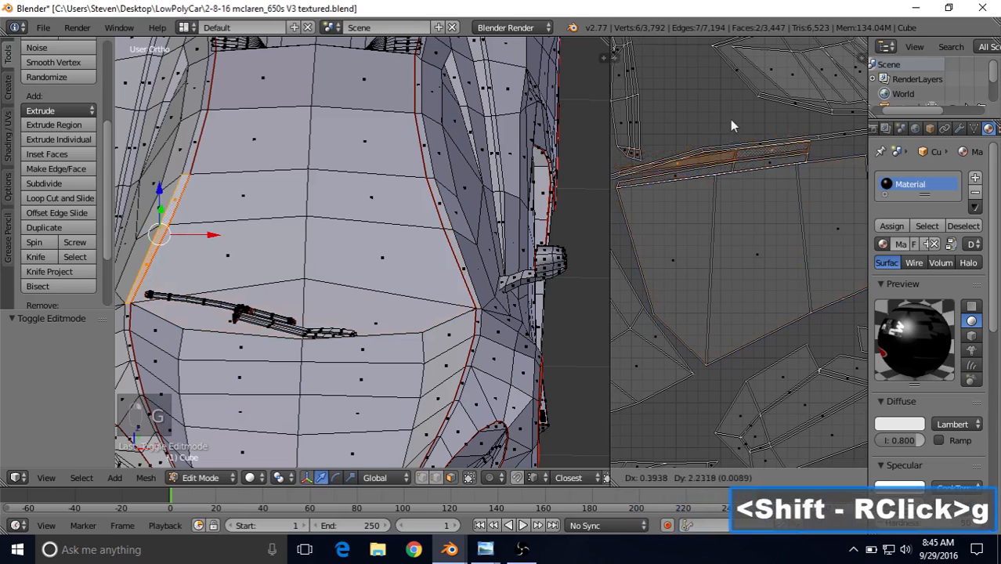
right_click(736, 105)
right_click(705, 239)
right_click(744, 239)
right_click(826, 223)
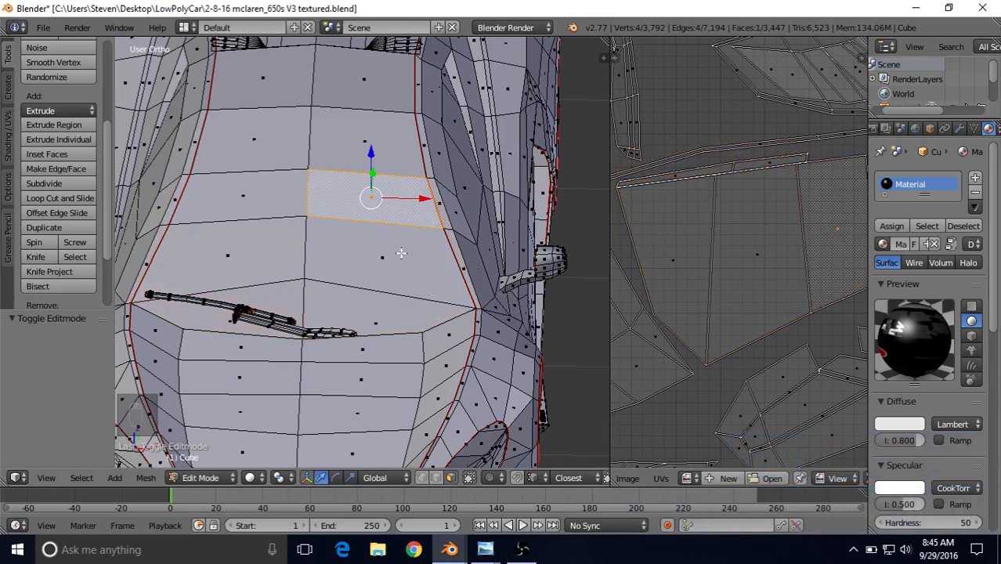
- Clear the seam from the two edges between the windshield and its narrow side strip on the +X side
scroll(401, 253, "up", 2)
middle_click_drag(439, 265, 392, 239, "shift")
scroll(440, 250, "up", 3)
scroll(416, 236, "down", 2)
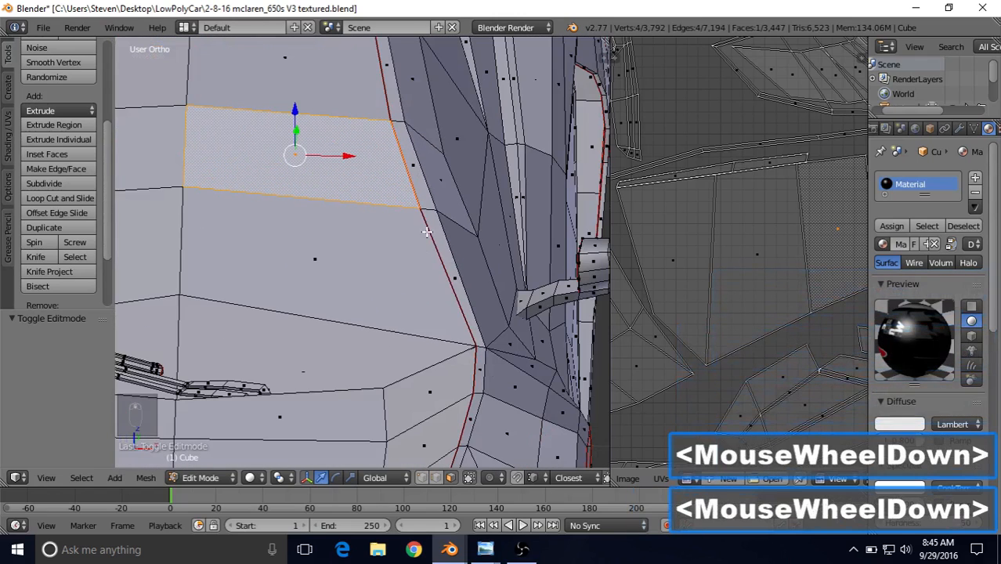
left_click(437, 478)
right_click(460, 304)
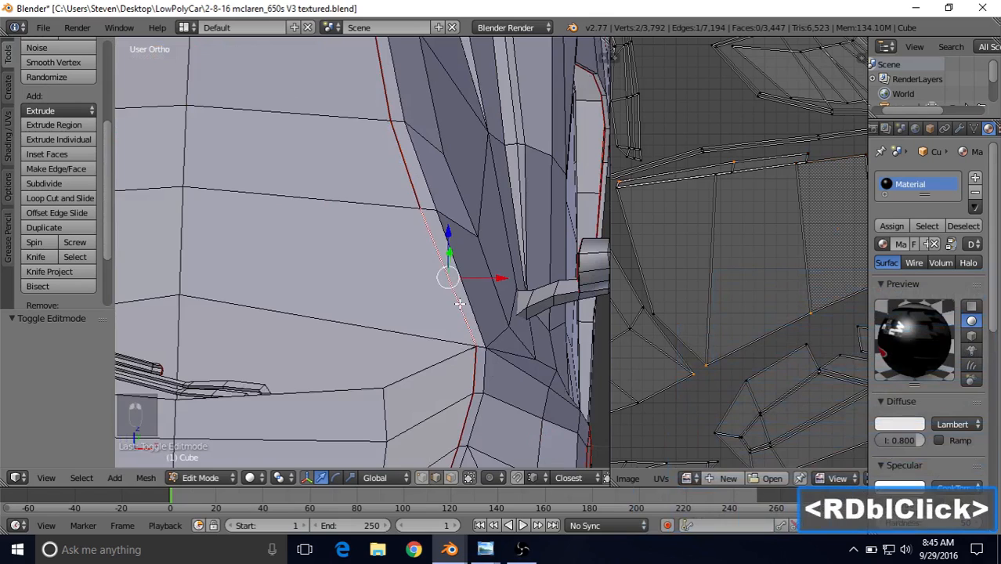
right_click(419, 199, "shift")
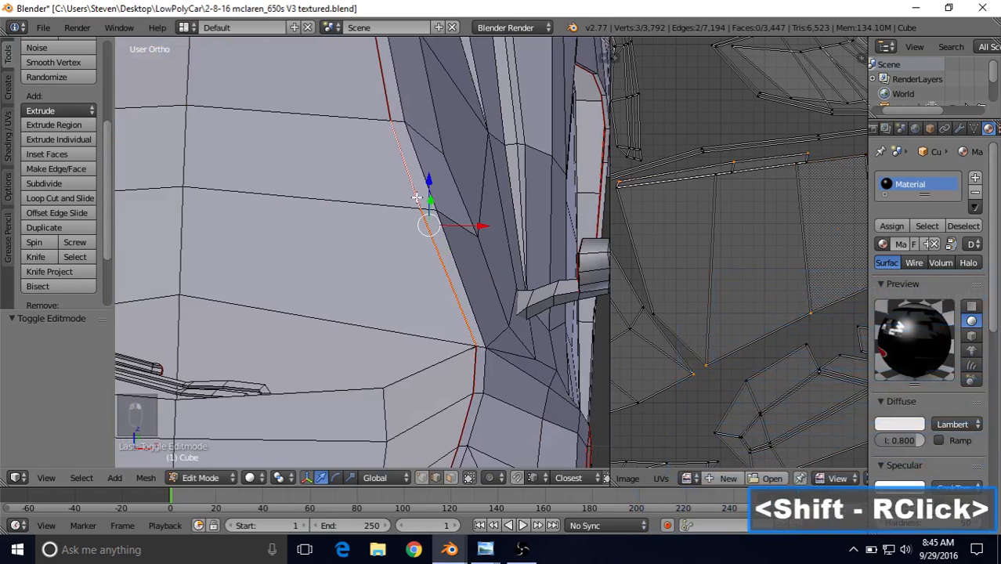
left_click(7, 141)
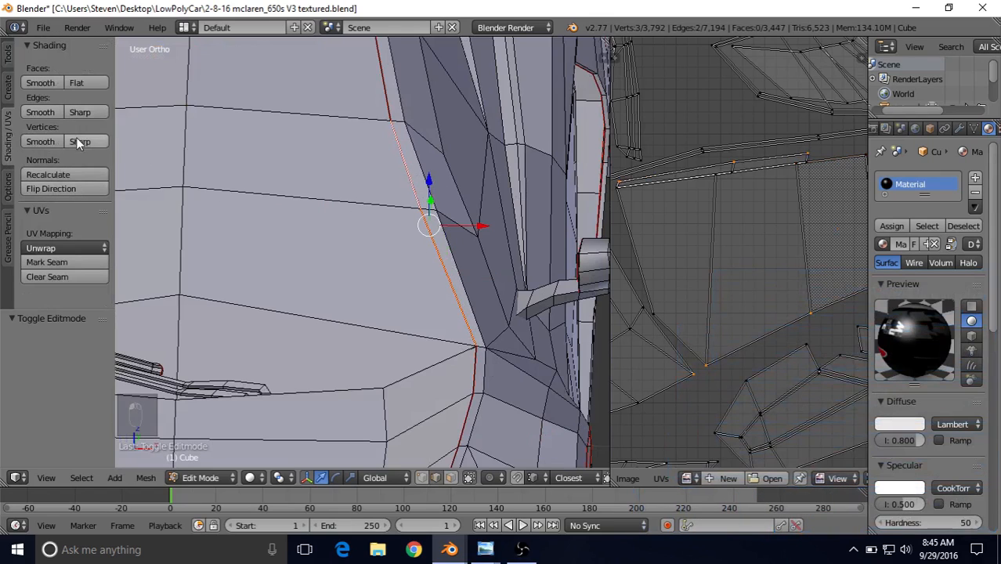
left_click(51, 278)
- Mark a seam along the outer edges and short ends of the +X side strip
right_click(410, 128)
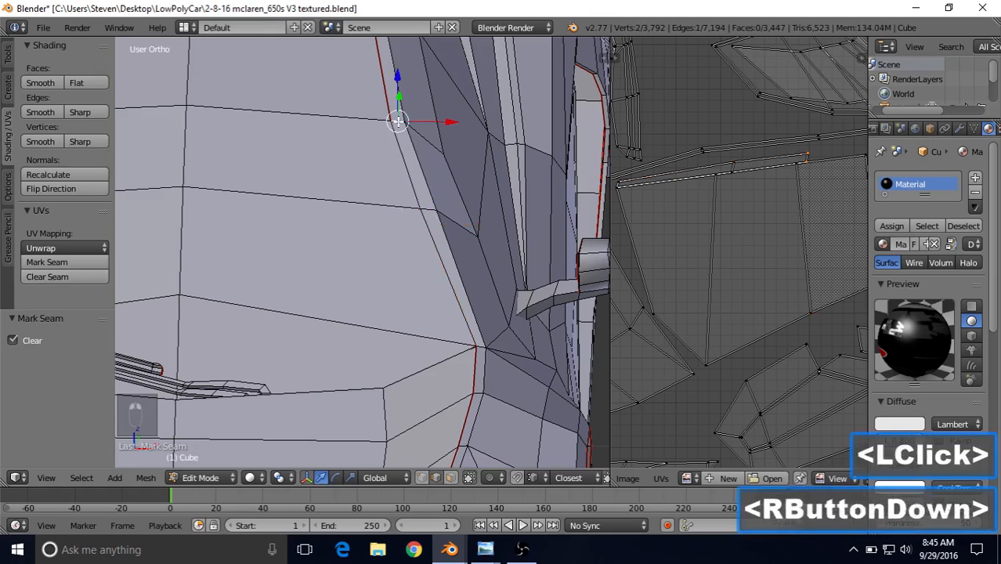
right_click(411, 135, "shift")
right_click(447, 246, "shift")
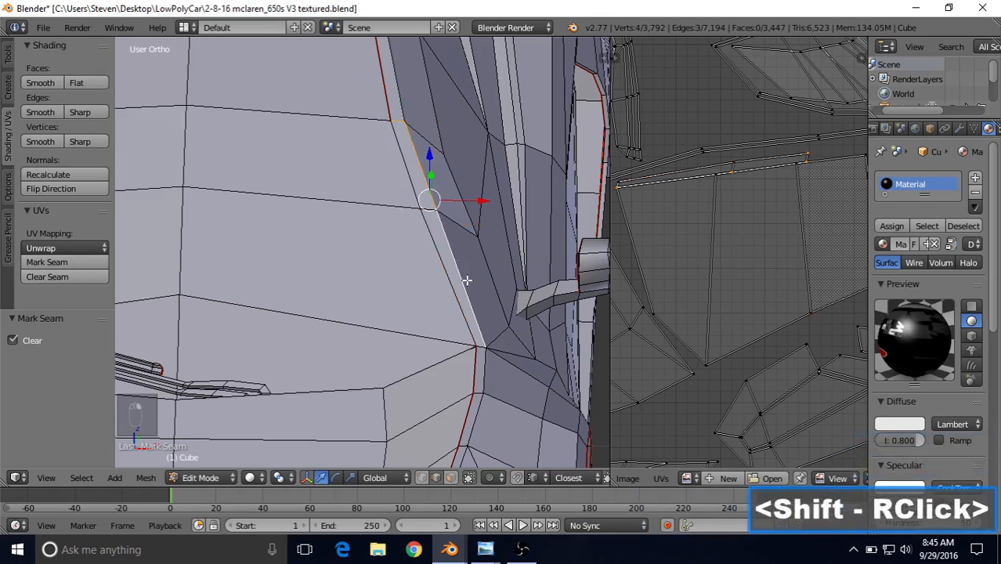
left_click(94, 263)
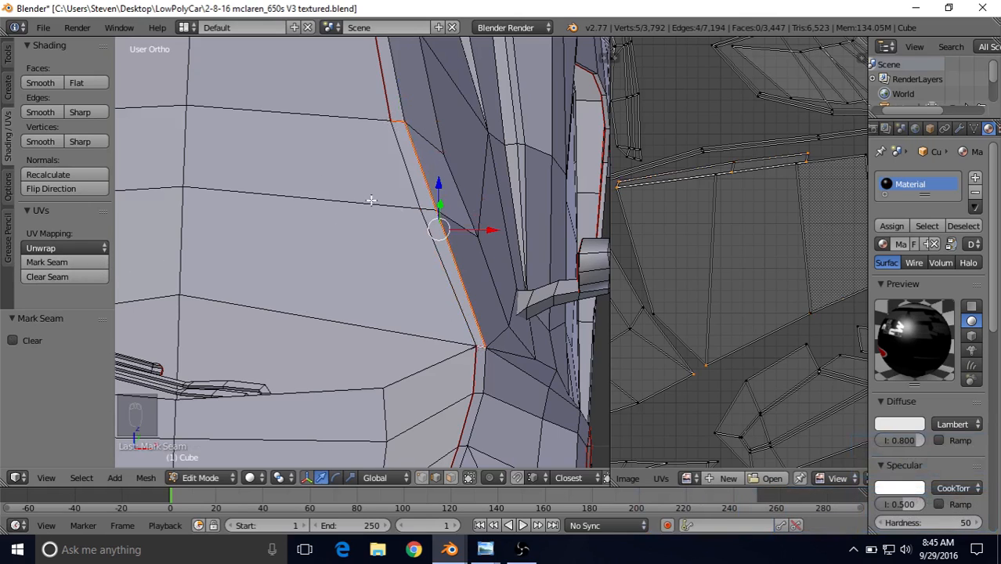
- Unwrap the five faces of the windshield's +X half, including its narrow side strip
left_click(447, 479)
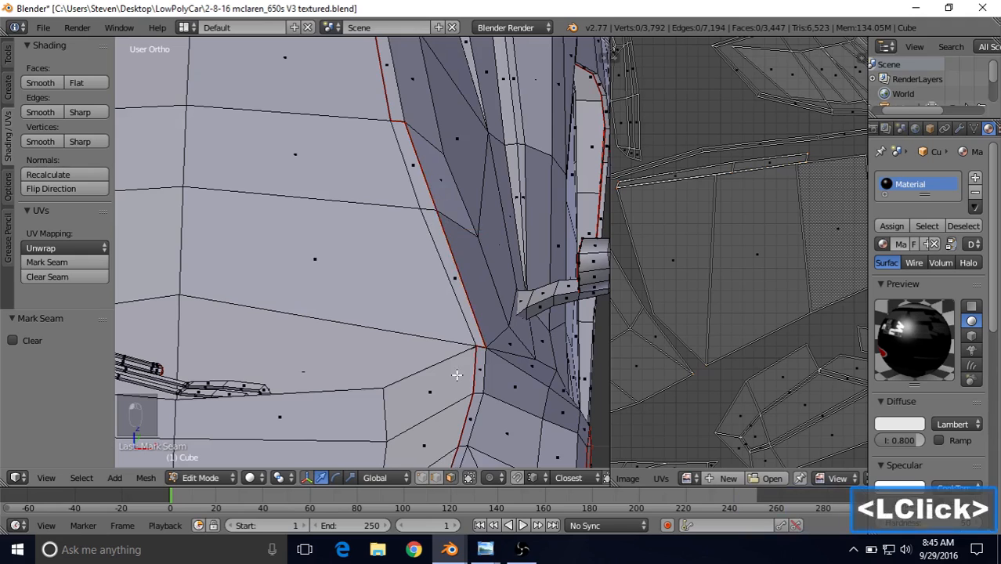
right_click(457, 274)
right_click(415, 168, "shift")
right_click(366, 172, "shift")
right_click(361, 276, "shift")
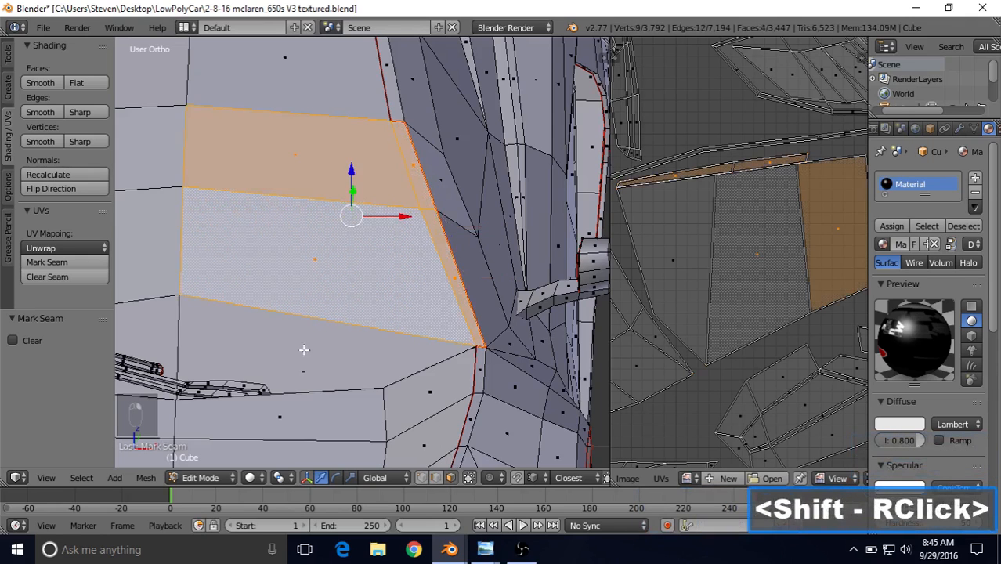
right_click(321, 344, "shift")
key("u")
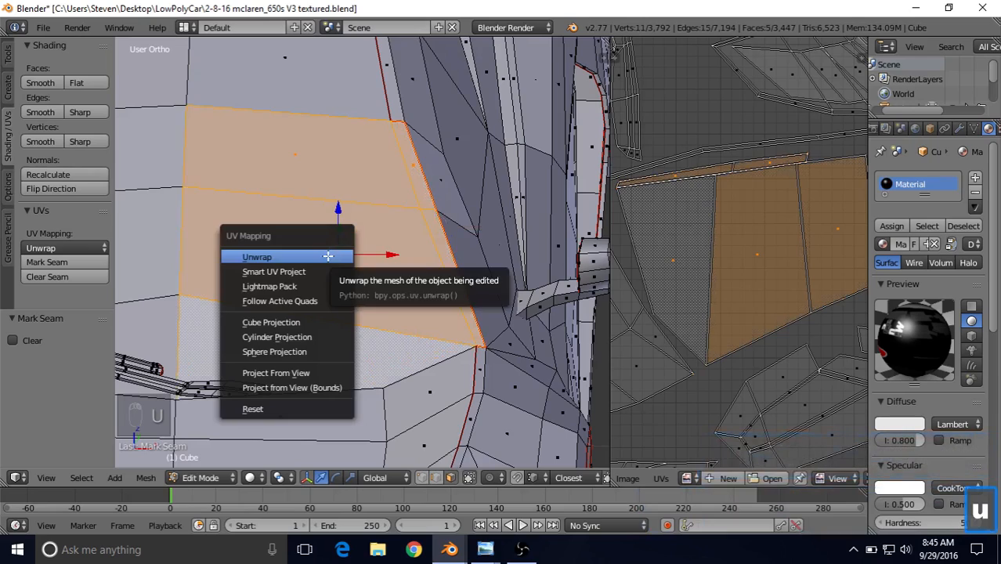
left_click(328, 256)
- Move the unwrapped +X half straight down along Y until it sits clear below the UV layout
scroll(749, 301, "down", 9)
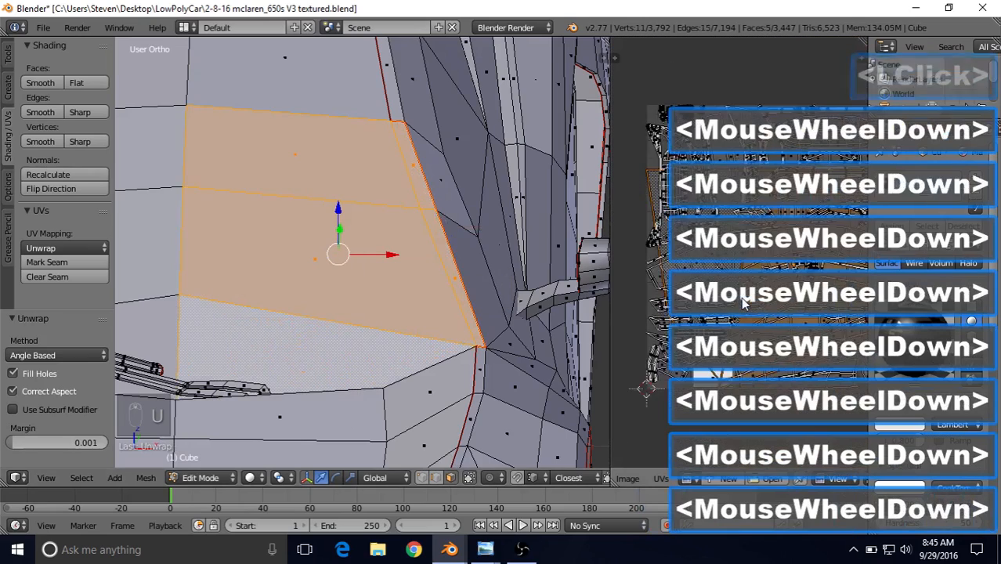
key("g")
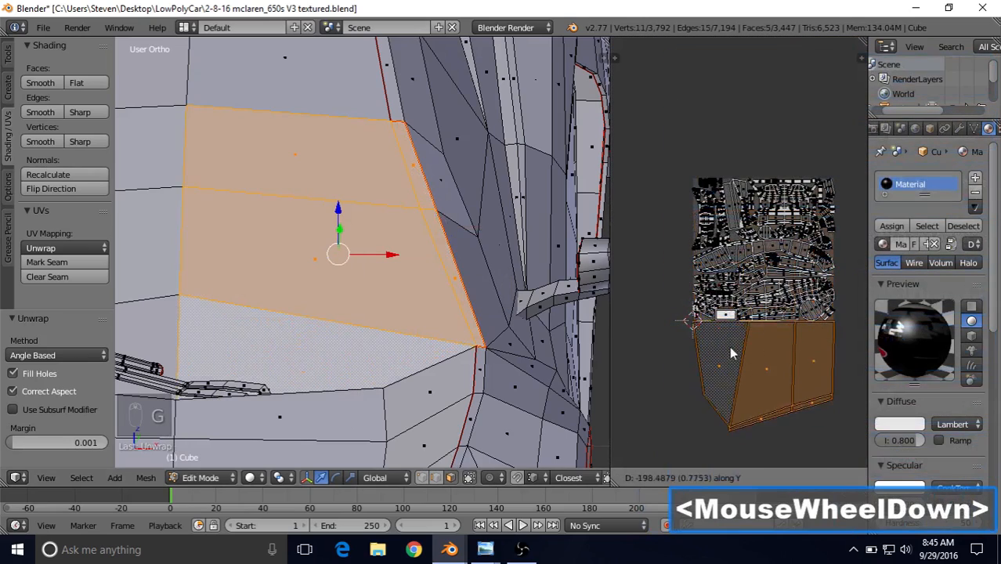
left_click(733, 360)
- Unwrap the five faces of the windshield's -X half with its existing inner strip seam
middle_click_drag(196, 266, 486, 274, "shift")
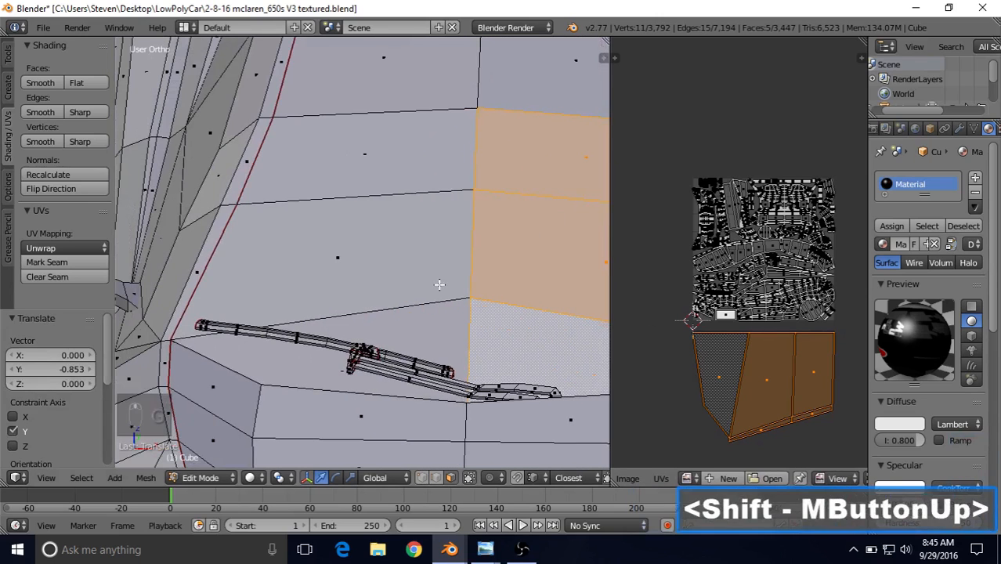
right_click(375, 273)
right_click(374, 272, "shift")
right_click(241, 168, "shift")
right_click(225, 222, "shift")
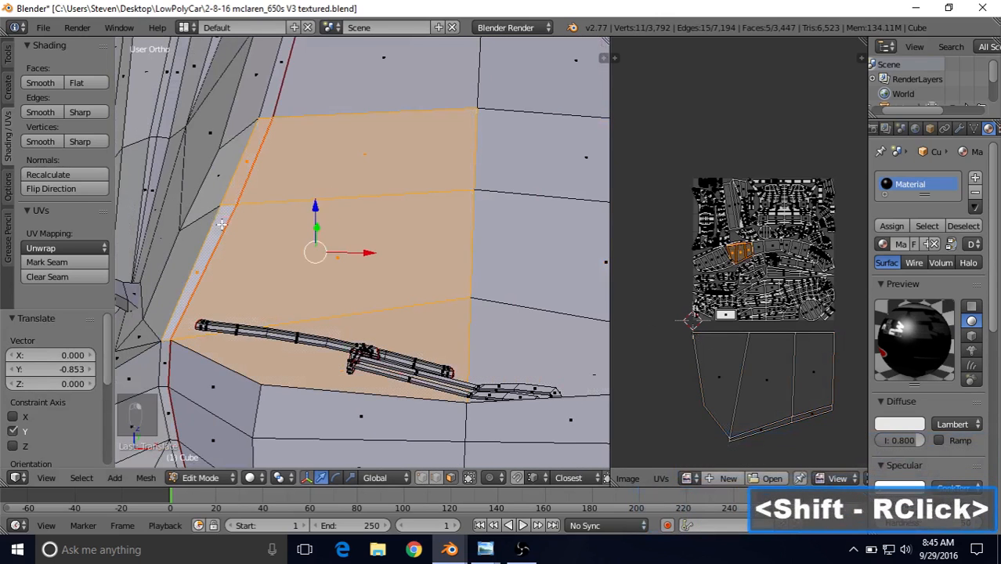
key("u")
left_click(336, 181)
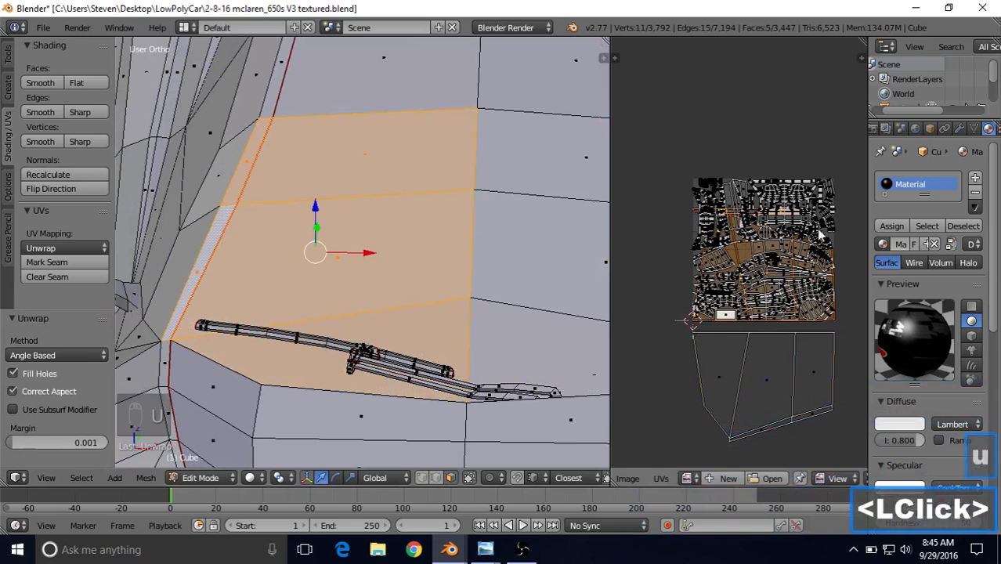
- Move the -X half's UVs below the first island and mirror them with a Y scale of -1
key("g")
key("y")
left_click(793, 462)
middle_click_drag(778, 355, 715, 251, "shift")
type("sy-1")
key("Return")
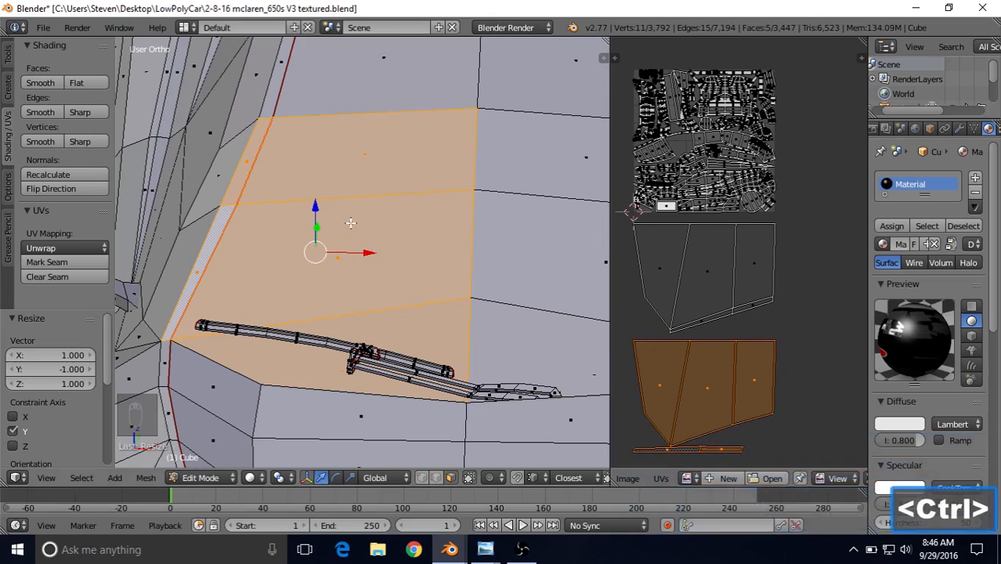
- Clear the seam from the two edges between the windshield and its narrow side strip on the -X side
middle_click_drag(327, 266, 373, 306, "shift")
left_click(440, 478)
right_click(260, 275)
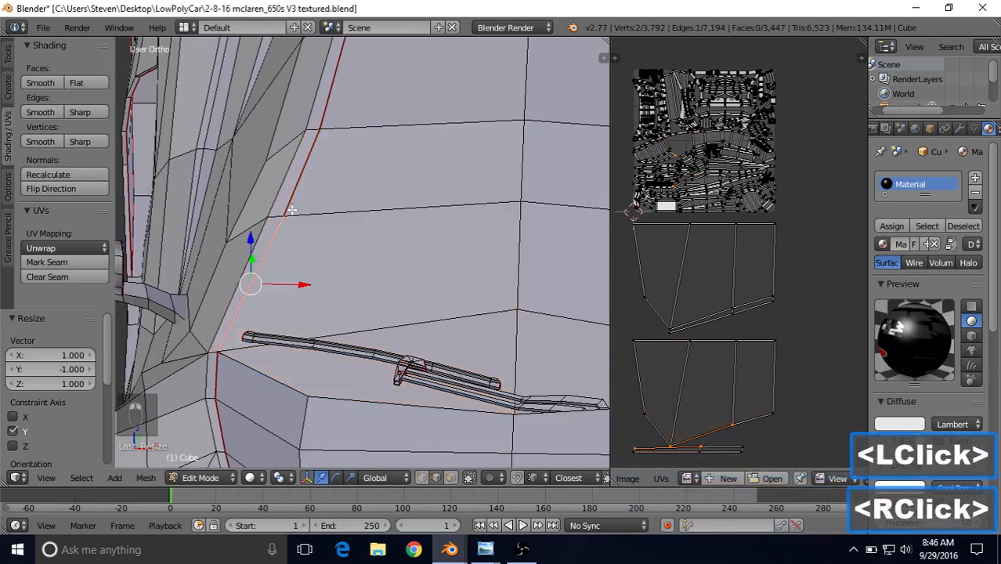
right_click(292, 186, "shift")
left_click(53, 277)
- Mark a seam along the outer edges and short ends of the -X side strip
middle_click_drag(304, 135, 323, 141, "shift")
right_click(325, 141)
right_click(284, 223, "shift")
right_click(242, 312, "shift")
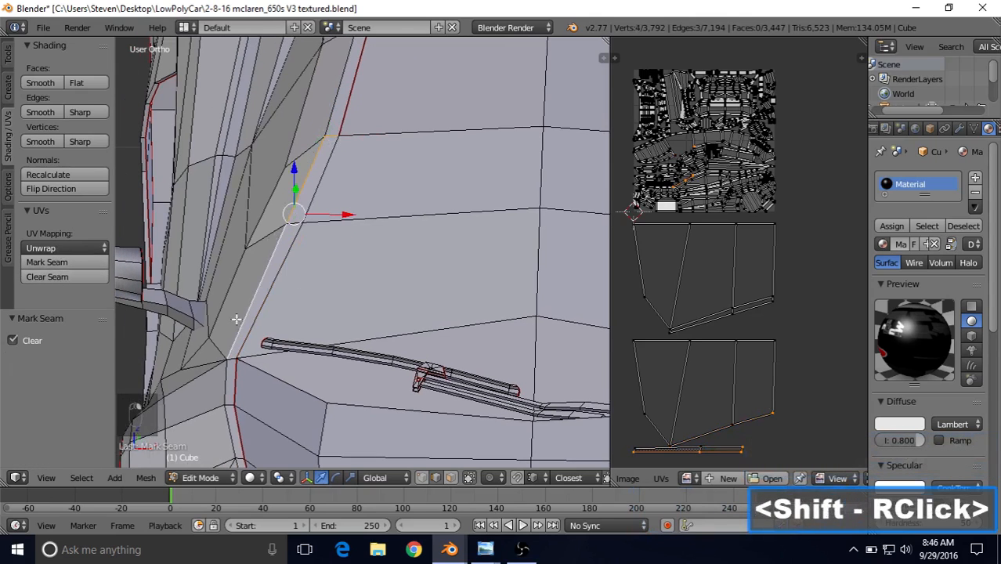
left_click(73, 261)
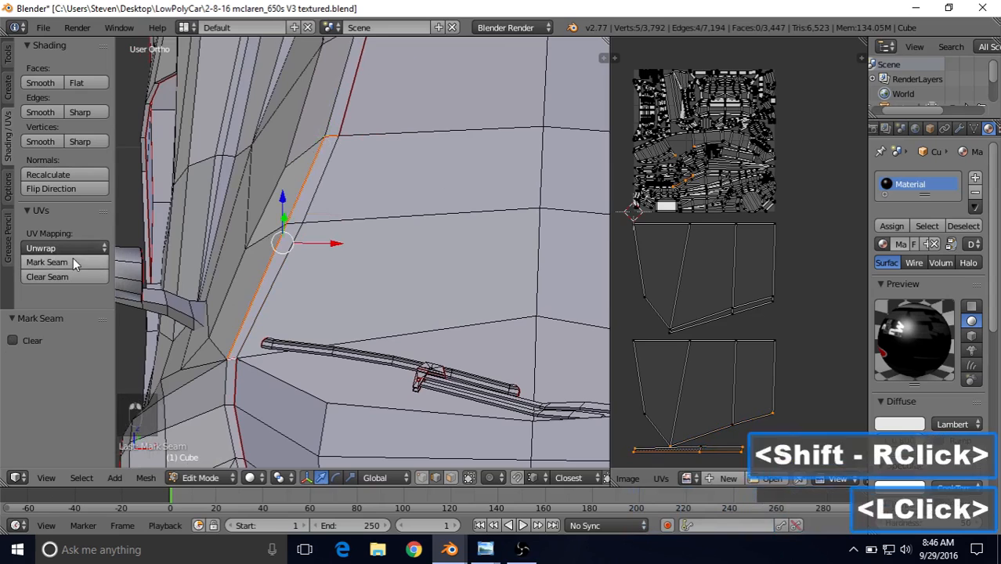
- Unwrap the five faces of the windshield's -X half together with its reconnected side strip
left_click(451, 478)
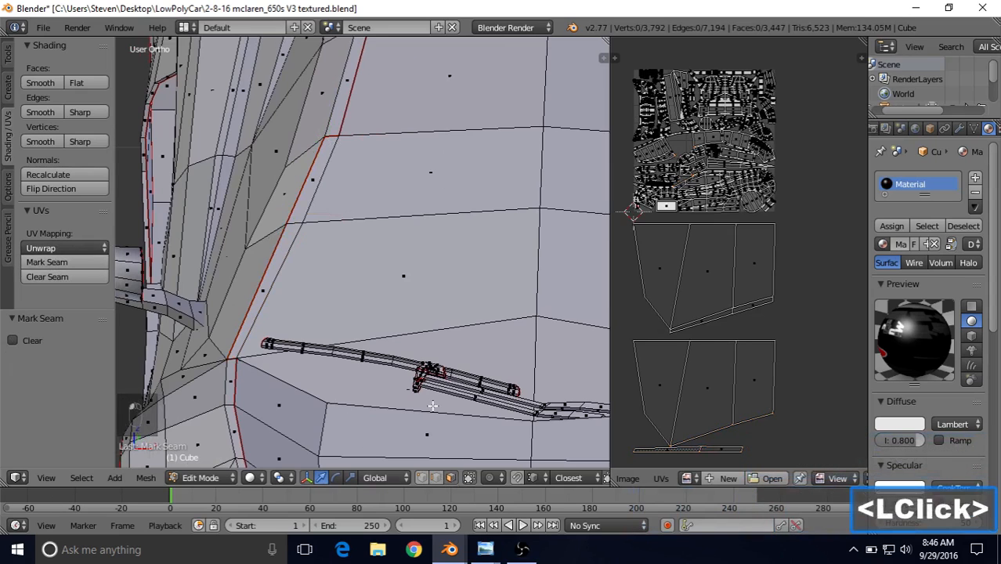
right_click(447, 349)
right_click(415, 200, "shift")
right_click(415, 200, "shift")
right_click(311, 199, "shift")
right_click(291, 263, "shift")
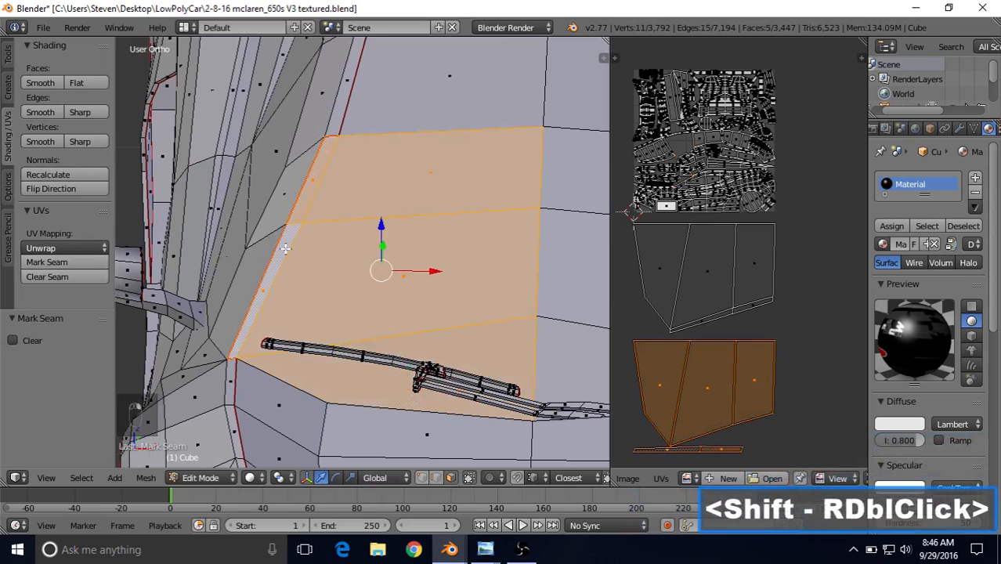
key("u")
left_click(380, 210)
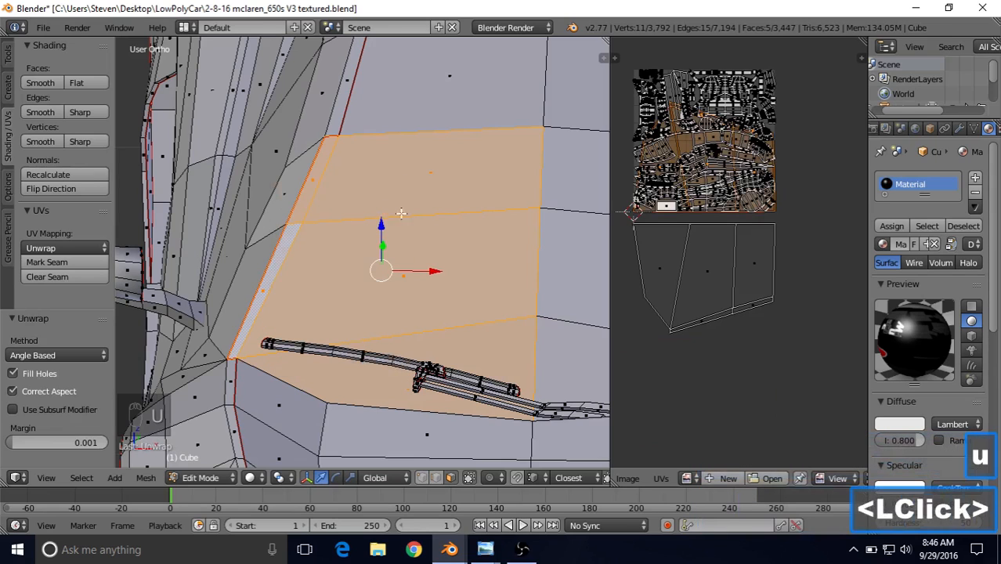
- Mirror the -X half's island with a Y scale of -1 and stack it exactly on the +X half's island
key("g")
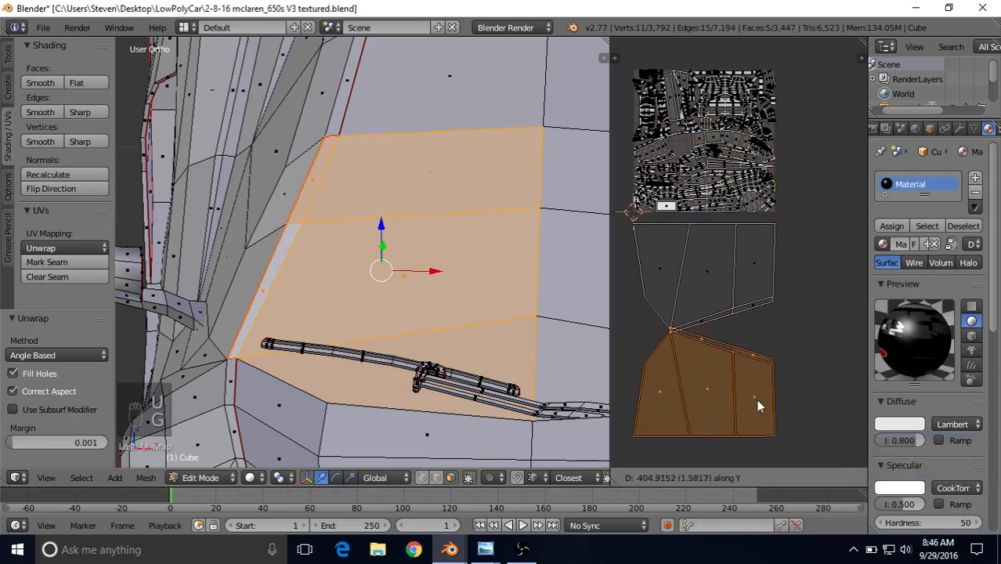
left_click(755, 404)
type("sy")
type("-1")
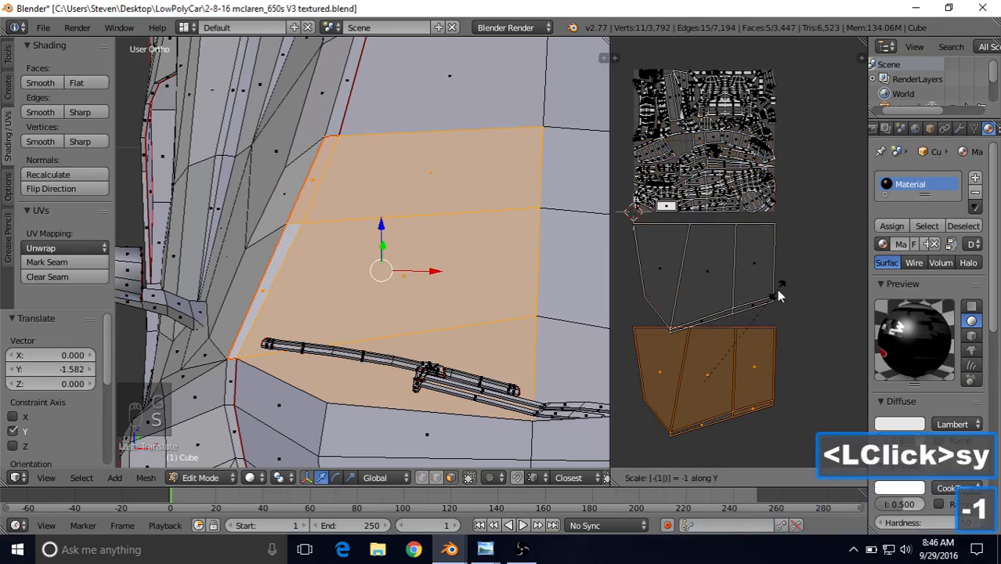
key("Return")
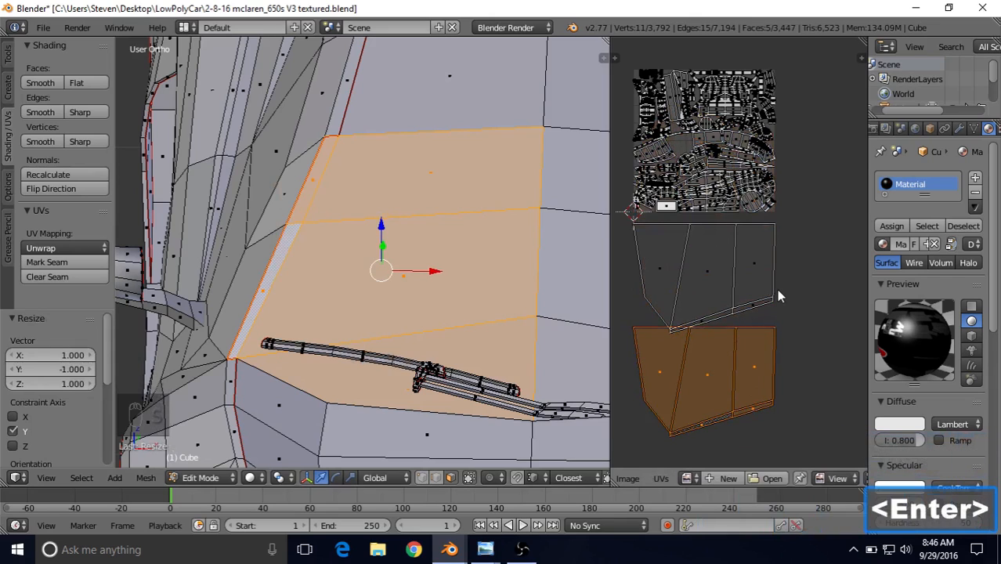
key("g")
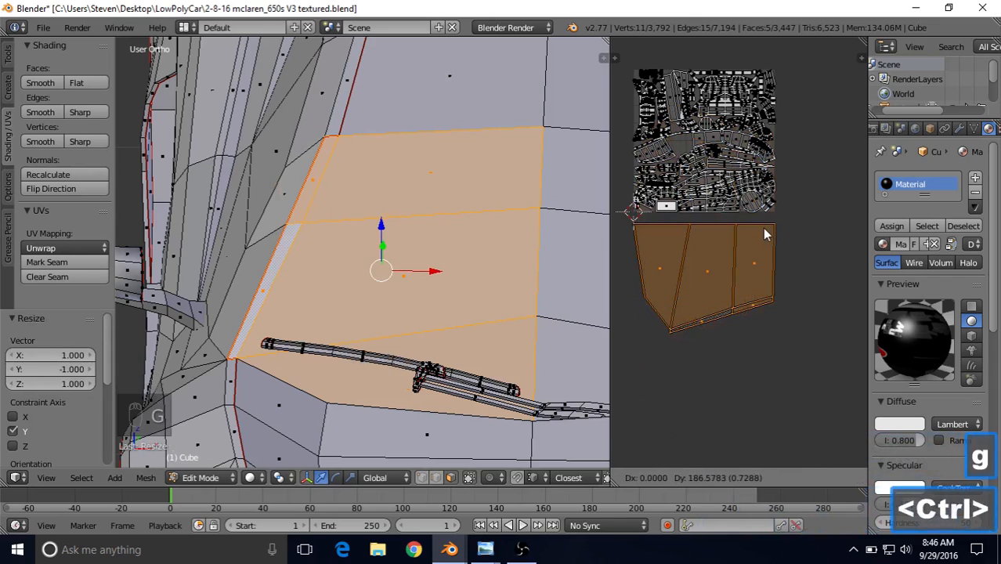
left_click(763, 228, "ctrl")
scroll(736, 256, "up", 3)
scroll(736, 256, "down", 3)
- Select both stacked windshield islands, scale them to about 0.54, and move them up onto the UV layout
key("b")
left_click_drag(638, 231, 757, 307)
key("s")
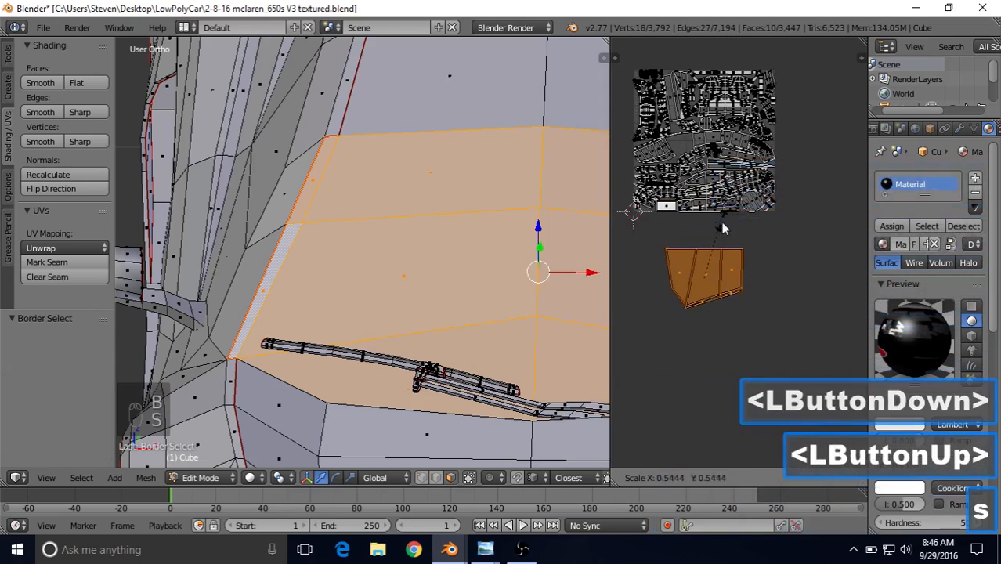
left_click(722, 225)
key("g")
left_click(680, 125)
- Scale the stacked windshield islands by 0.525 and move them toward the windshield's former gap in the layout
middle_click_drag(745, 231, 754, 255, "shift")
scroll(754, 255, "up", 2)
scroll(755, 254, "up", 1)
key("g")
left_click(717, 227)
key("s")
left_click(715, 188)
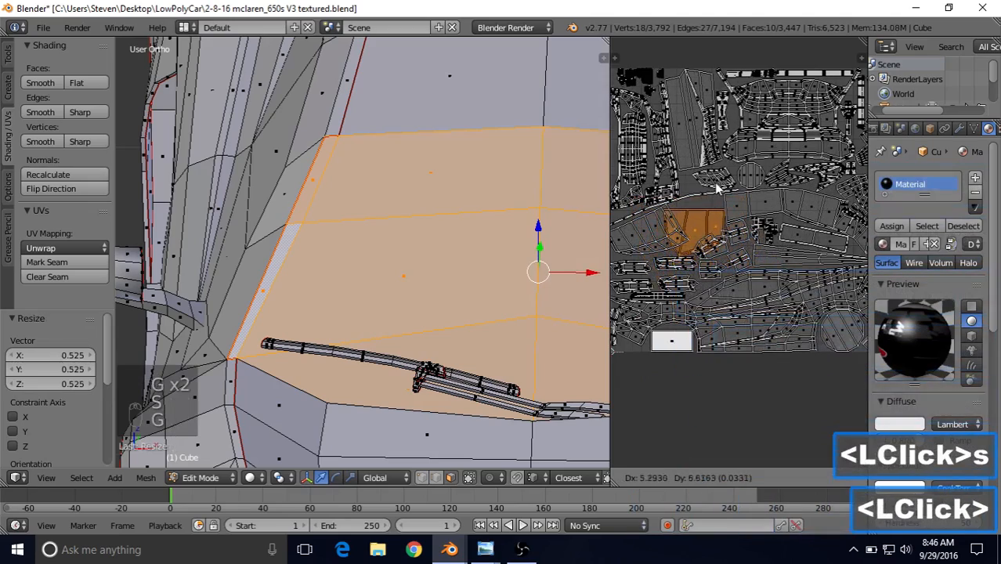
key("g")
left_click(717, 191)
- Fine-tune the stacked islands' position in the gap and enlarge them, finishing with a scale of 1.061
scroll(717, 190, "up", 2)
scroll(717, 191, "up", 1)
middle_click_drag(642, 180, 753, 217, "shift")
scroll(699, 203, "up", 3)
scroll(753, 217, "down", 2)
key("s")
left_click(757, 161)
key("g")
left_click(759, 144)
key("g")
left_click(768, 132)
key("s")
left_click(772, 123)
- Rotate the stacked windshield islands slightly and nudge them to follow the neighbouring UV islands
mouse_move(762, 155)
middle_mouse_down("shift")
mouse_move(757, 144)
mouse_move(772, 166)
middle_mouse_up("shift")
scroll(759, 149, "up", 1)
scroll(773, 166, "down", 1)
scroll(786, 127, "down", 1)
key("r")
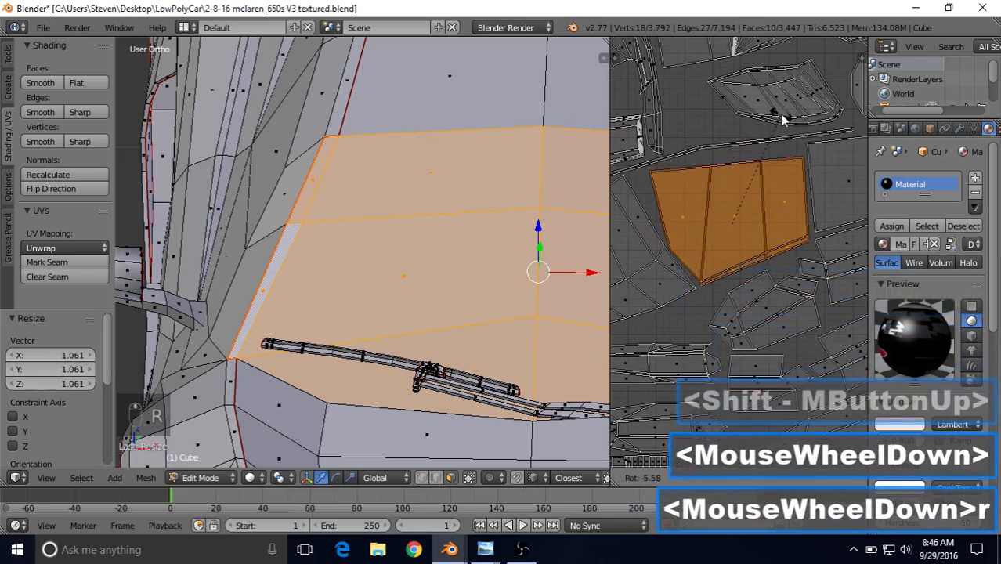
left_click(782, 114)
key("g")
left_click(780, 107)
key("r")
left_click(780, 107)
- Nudge the stacked windshield islands by 0.002 in X and Y and scale them by 1.033 to fill the gap
key("g")
left_click(781, 106)
key("s")
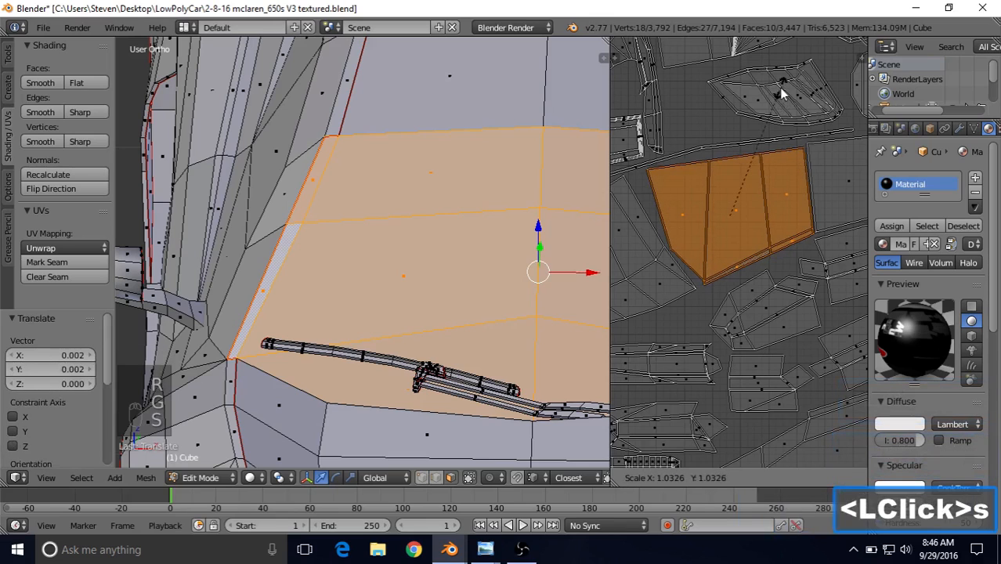
left_click(782, 94)
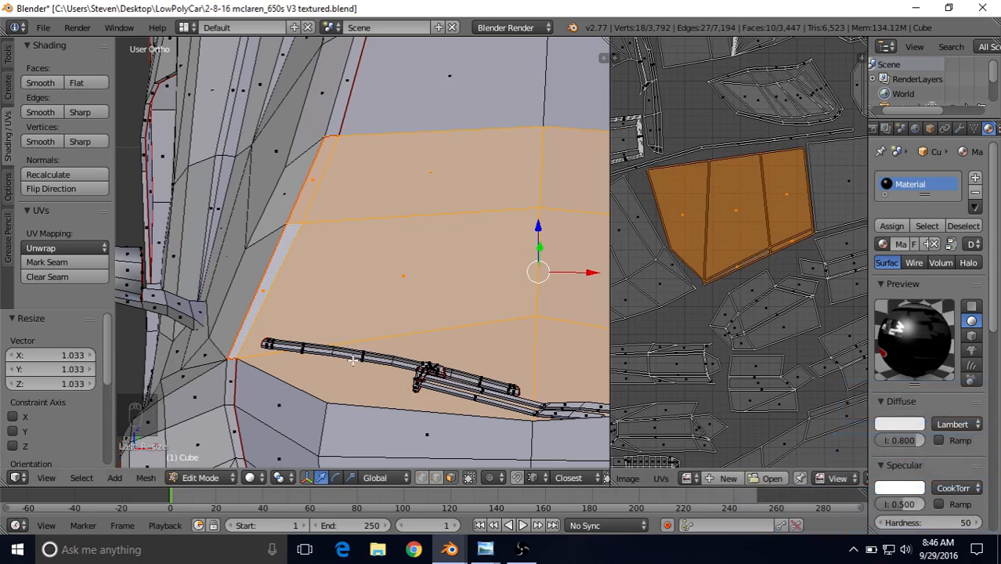
- Switch the car mesh from Edit Mode to Texture Paint mode
left_click(232, 478)
left_click(214, 381)
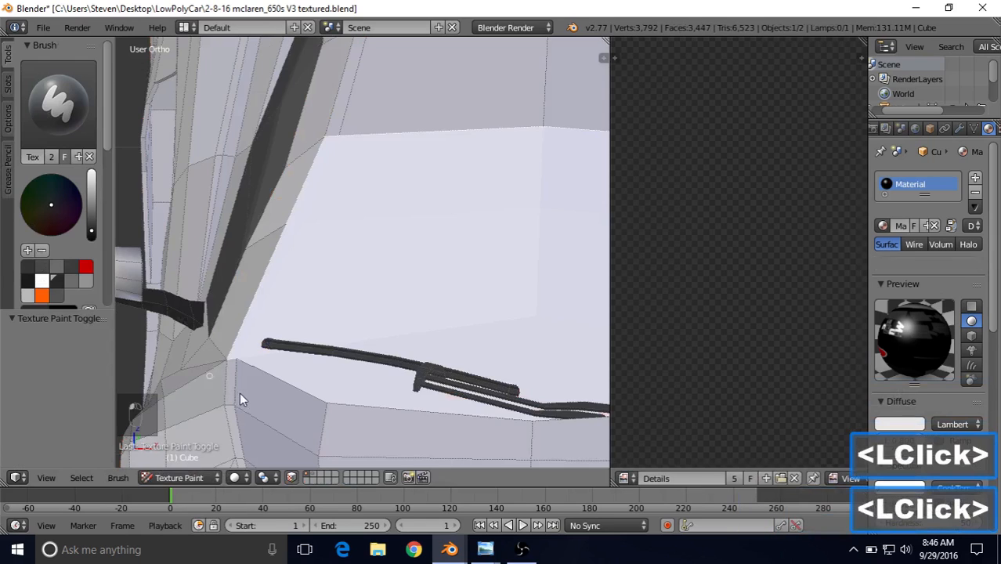
scroll(354, 312, "down", 2)
middle_click_drag(354, 311, 324, 291, "shift")
scroll(328, 291, "up", 7)
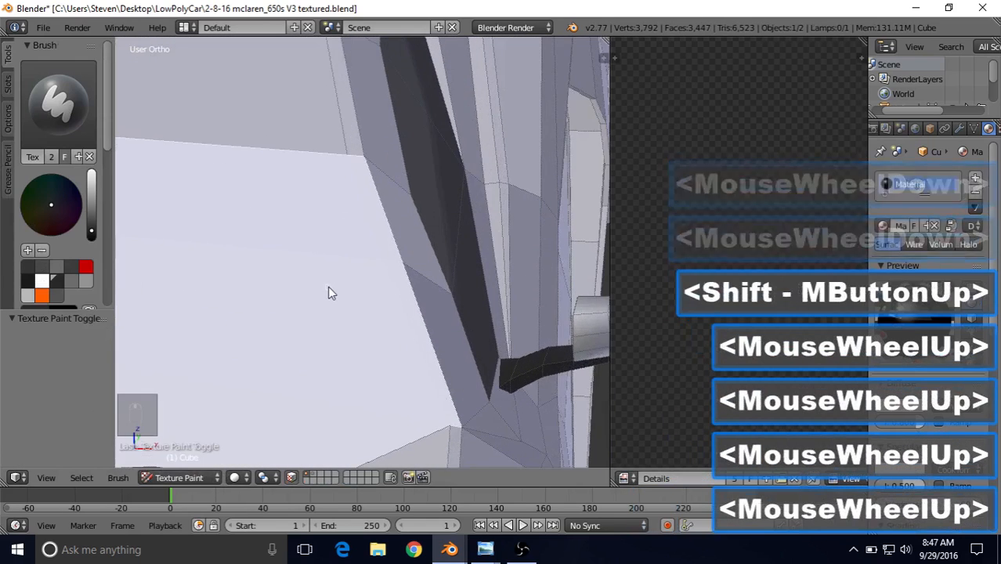
left_click_drag(364, 216, 358, 321)
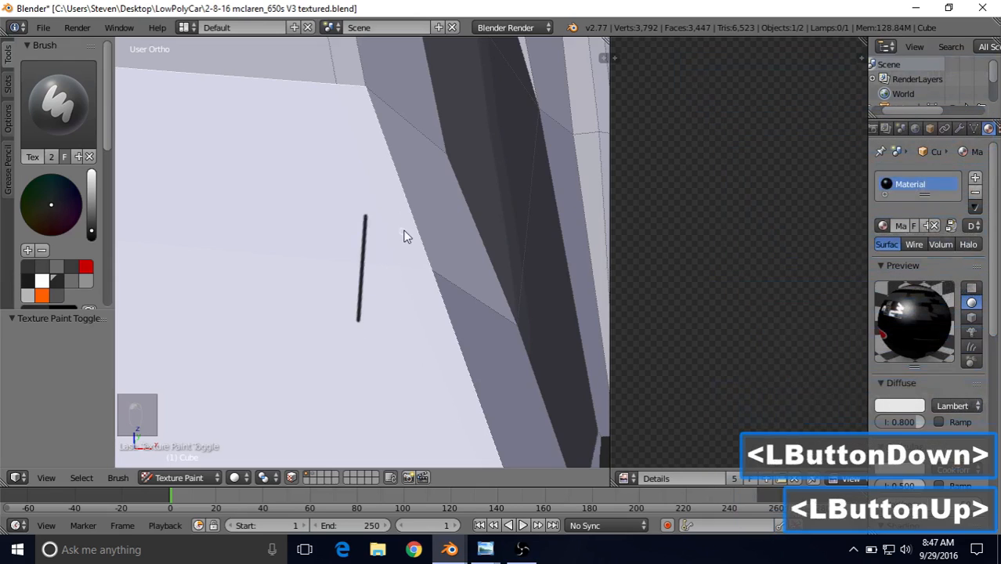
left_click_drag(404, 232, 394, 336)
mouse_move(389, 266)
left_mouse_down()
mouse_move(315, 162)
mouse_move(375, 131)
left_mouse_up()
mouse_move(396, 228)
left_mouse_down()
mouse_move(417, 380)
mouse_move(231, 406)
left_mouse_up()
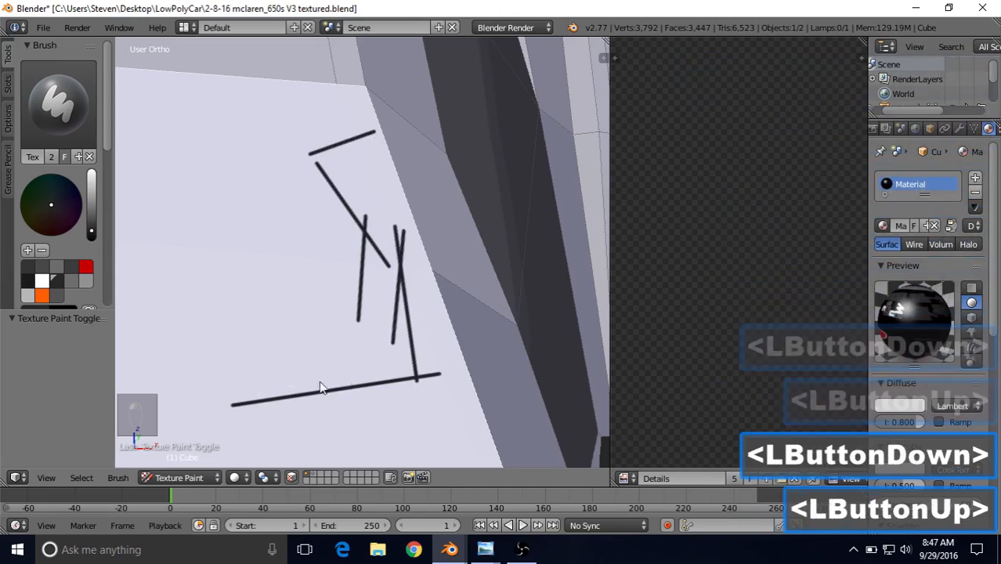
key("ctrl+z")
key("ctrl+z")
key("ctrl+z")
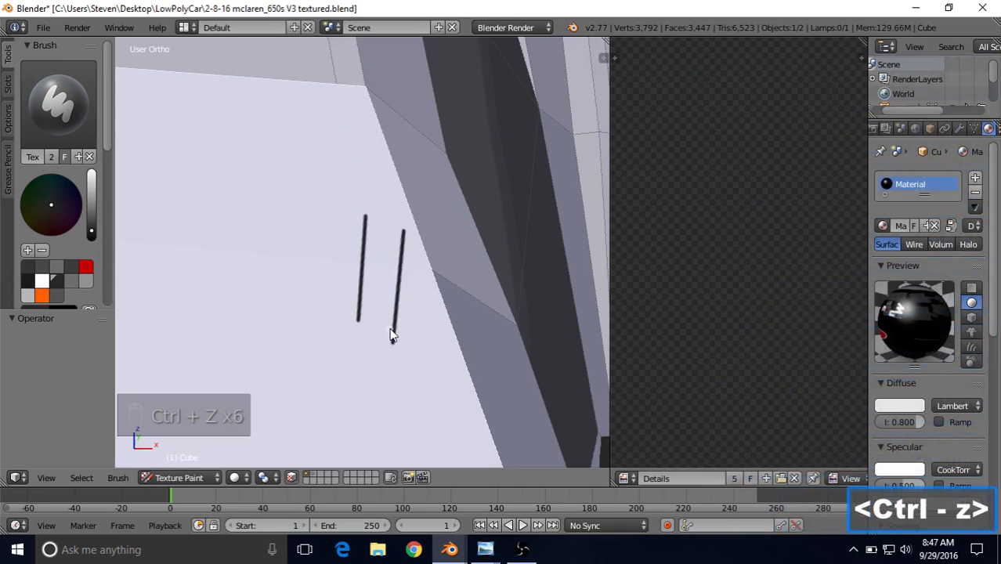
key("ctrl+z")
- Paint dark straight lines along the windshield's right-hand edge, outlining a narrow wedge that widens toward the hood
scroll(389, 328, "down", 6)
mouse_move(375, 286)
middle_mouse_down("shift")
mouse_move(433, 260)
mouse_move(454, 279)
middle_mouse_up("shift")
scroll(461, 281, "up", 1)
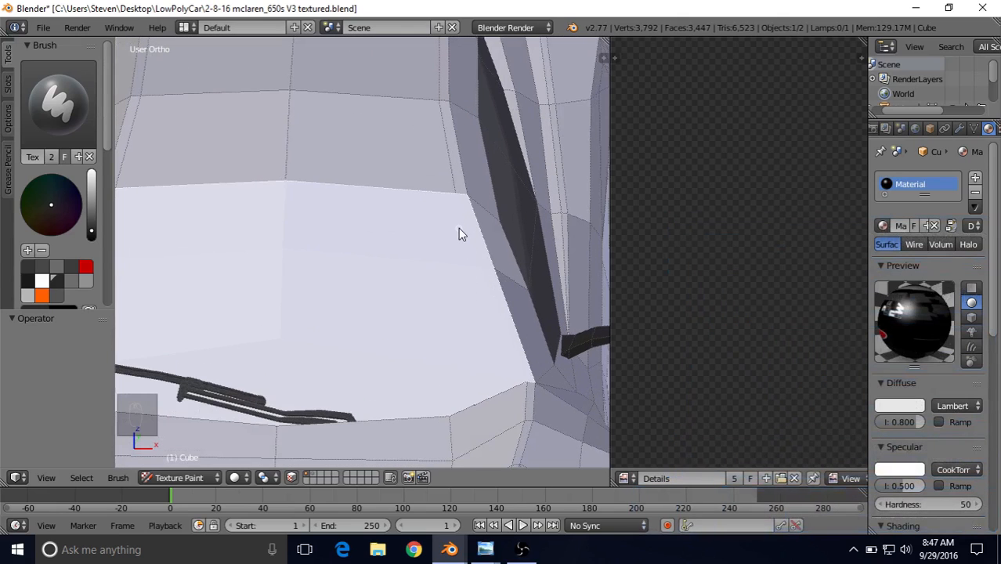
left_click_drag(469, 228, 529, 390)
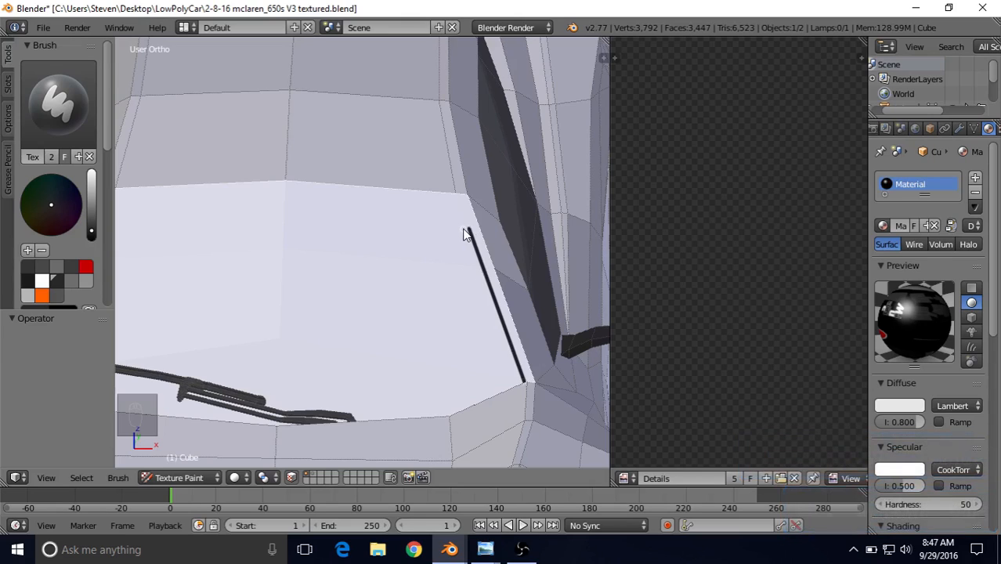
left_click_drag(465, 233, 477, 323)
left_click_drag(499, 403, 503, 402)
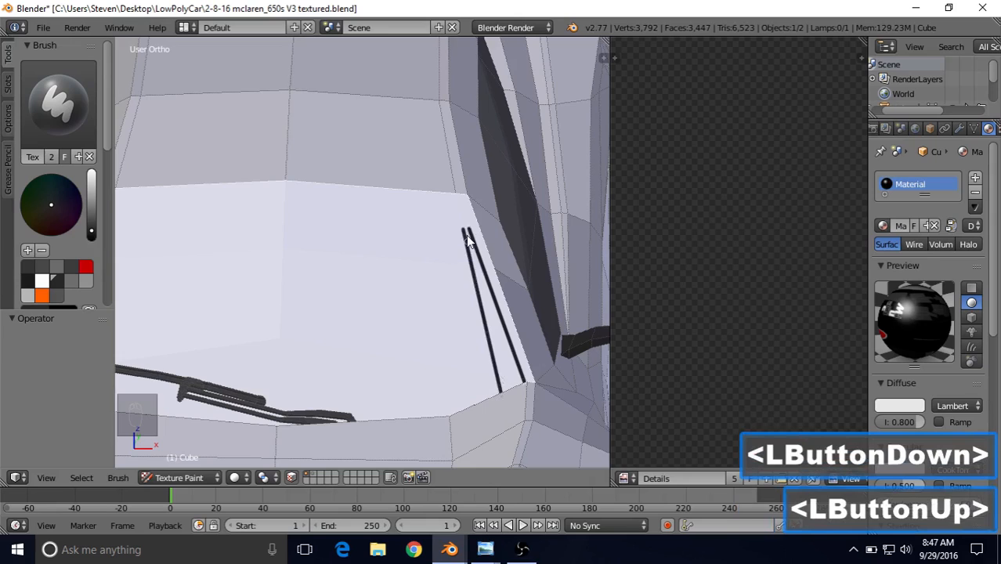
left_click_drag(466, 233, 508, 413)
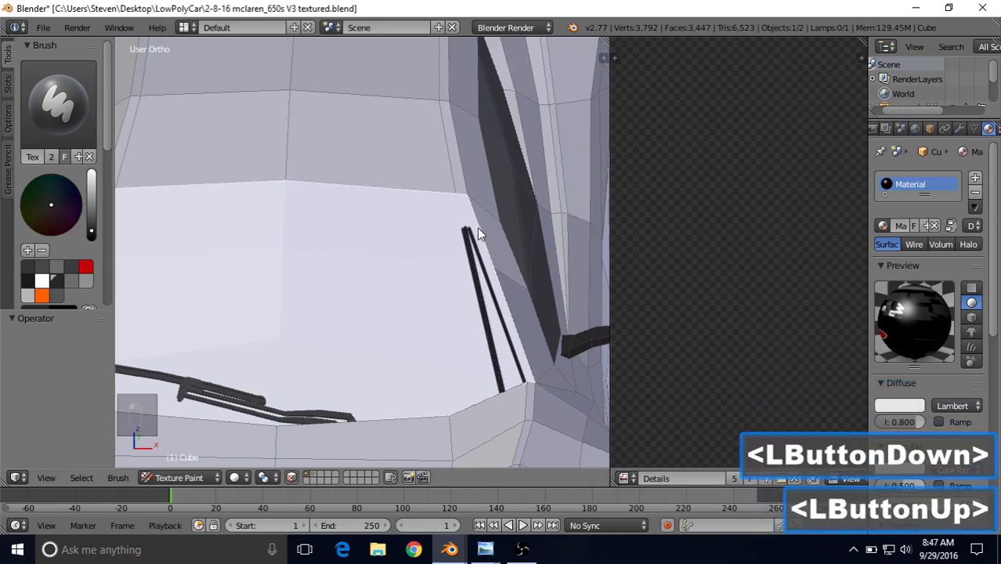
left_click_drag(468, 235, 493, 347)
left_click_drag(509, 398, 510, 397)
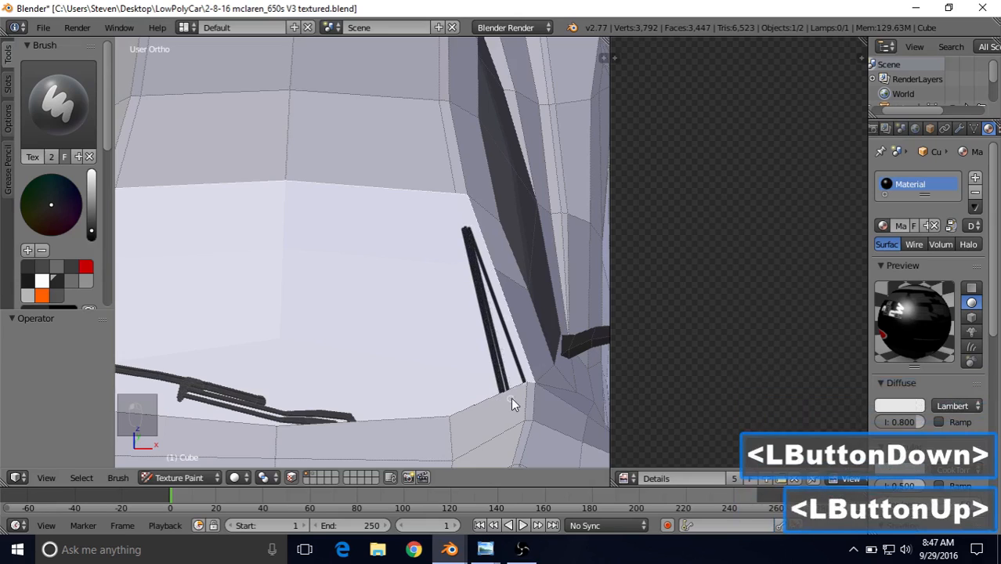
- Fill the gap between the outline lines of the windshield's side wedge with dark straight strokes
scroll(512, 391, "down", 2)
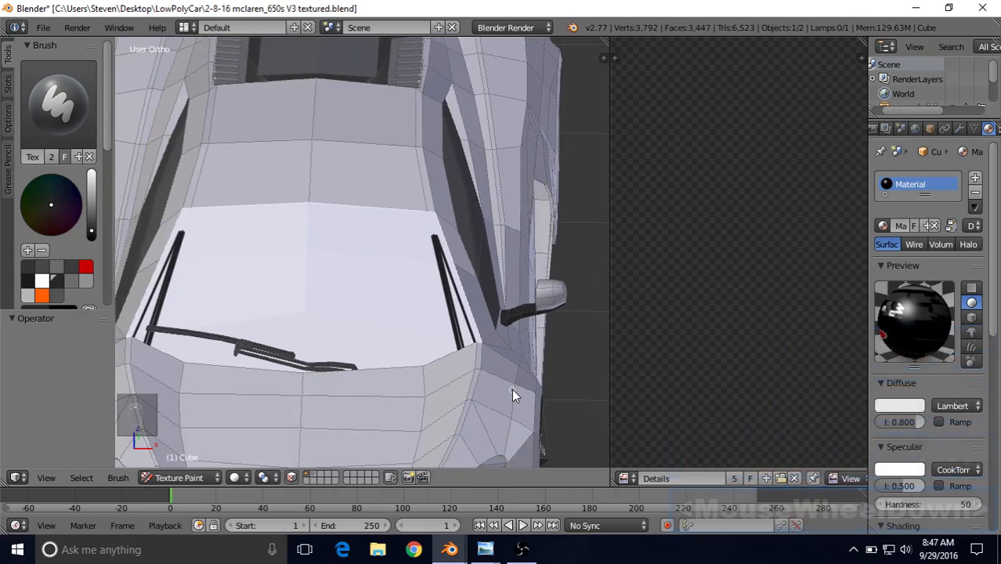
scroll(511, 389, "up", 1)
mouse_move(450, 234)
left_mouse_down()
mouse_move(479, 372)
mouse_move(501, 378)
left_mouse_up()
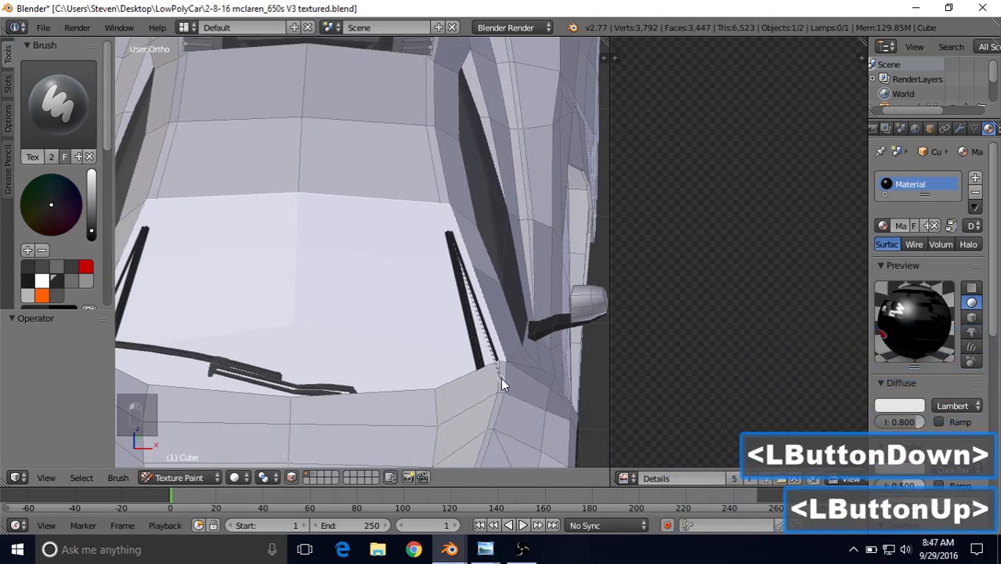
left_click_drag(464, 270, 505, 399)
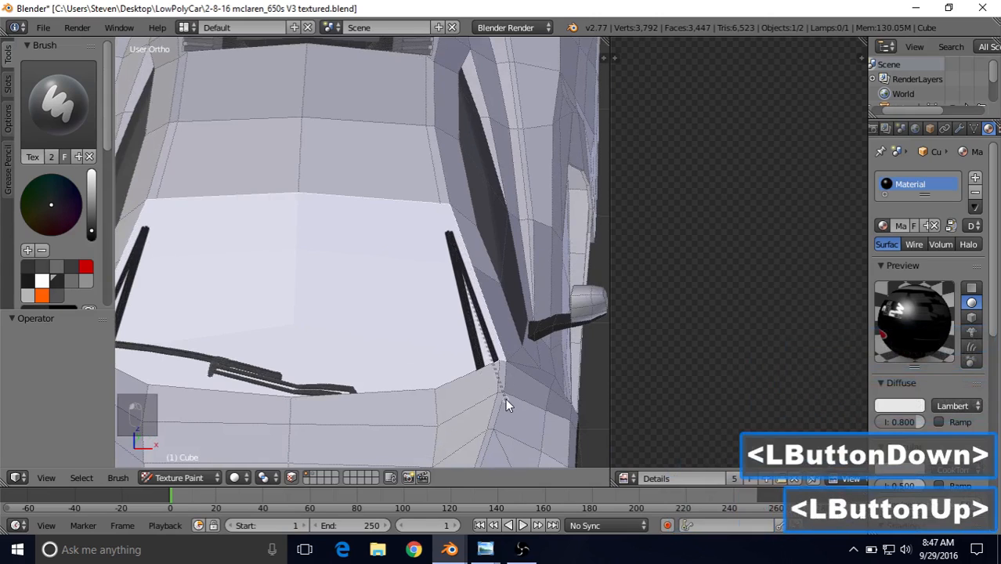
left_click_drag(465, 288, 489, 384)
left_click_drag(476, 317, 496, 376)
left_click_drag(468, 297, 493, 383)
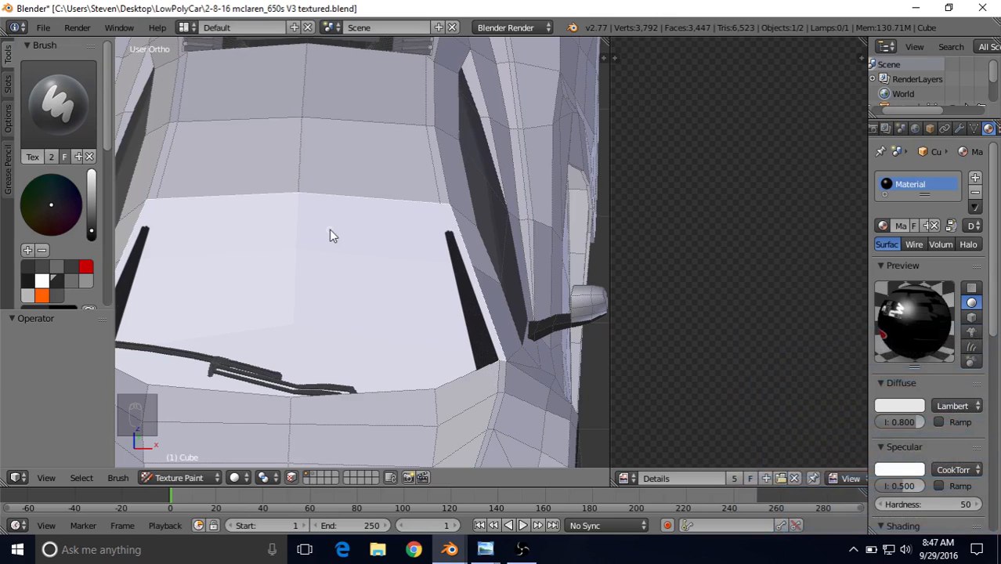
- Compare the painted side wedges with the windshield border in the Front View photo, then return to Blender
scroll(444, 229, "up", 1)
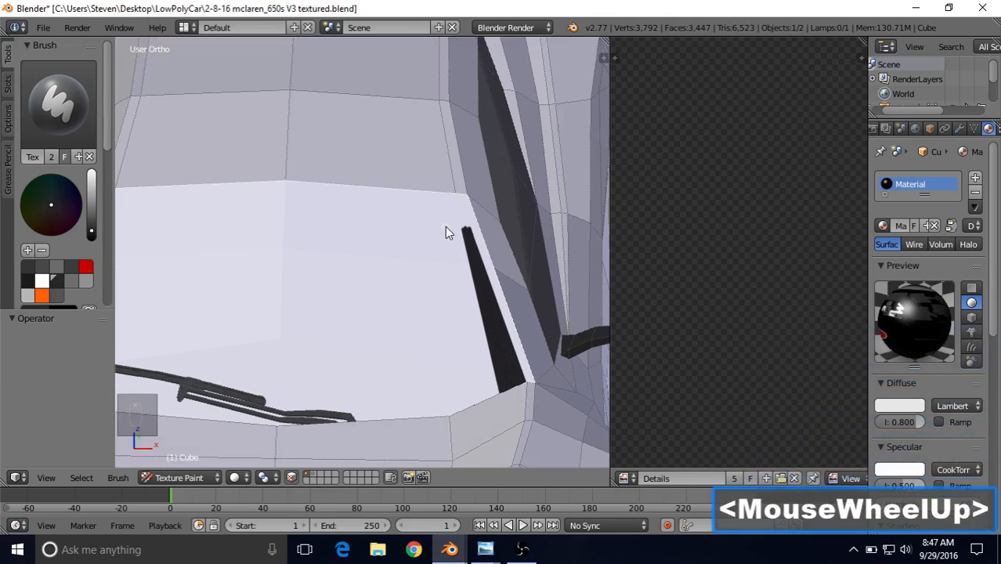
scroll(463, 231, "down", 1)
middle_click_drag(463, 231, 491, 208, "shift")
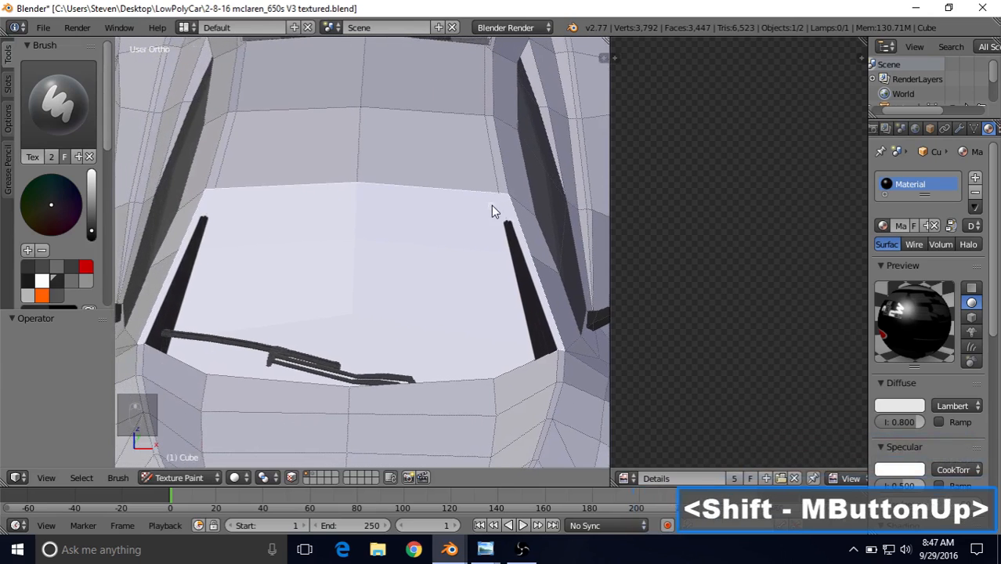
scroll(479, 362, "down", 1)
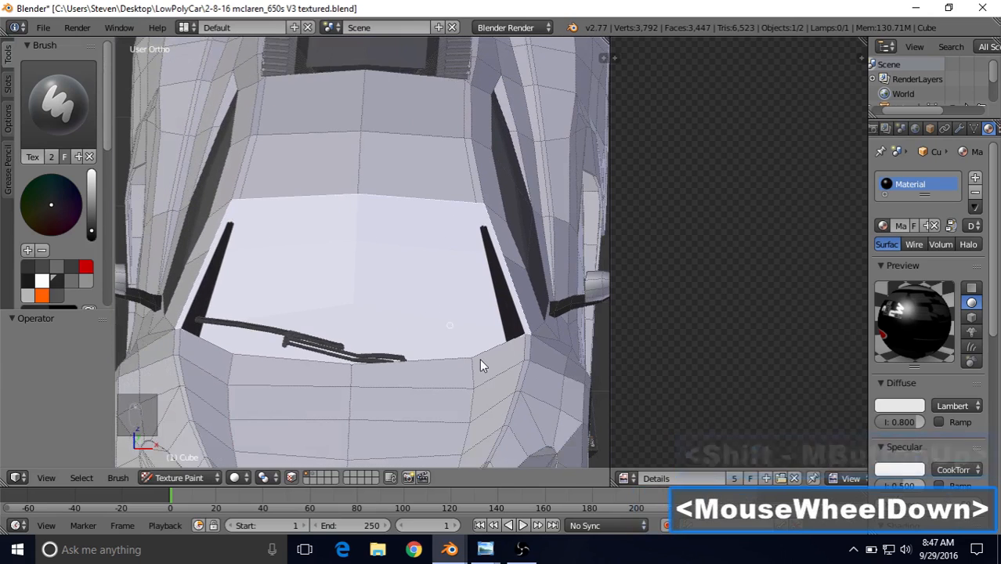
left_click(485, 549)
left_click(446, 507)
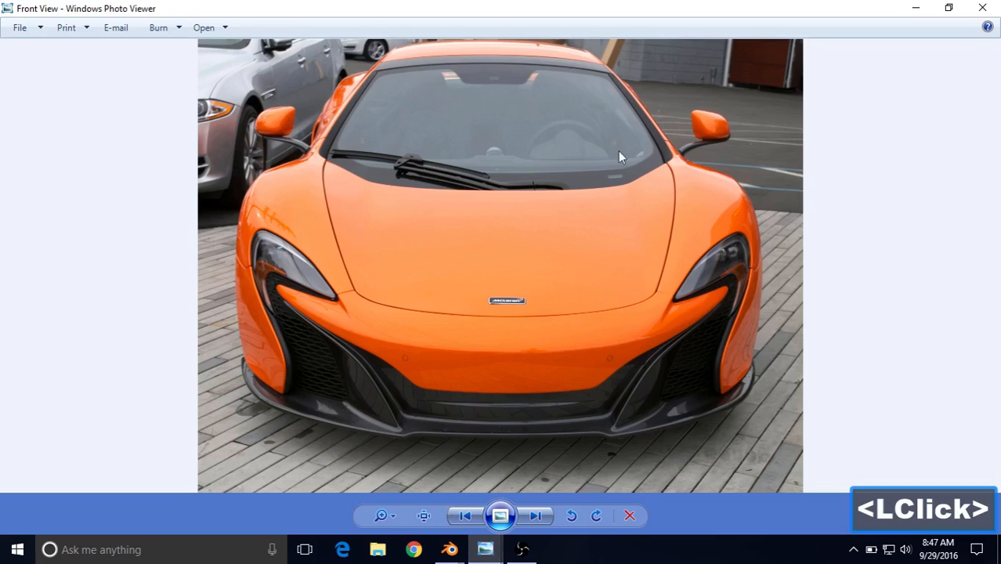
left_click(449, 549)
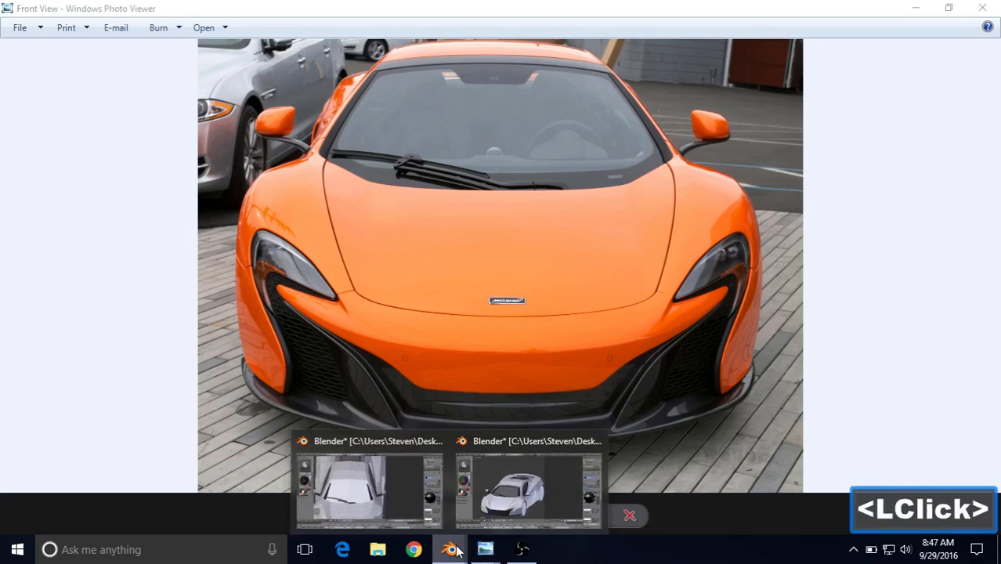
left_click(423, 509)
- Paint more dark straight strokes along the inner edge of the windshield's right-hand wedge to widen it
scroll(474, 273, "up", 1)
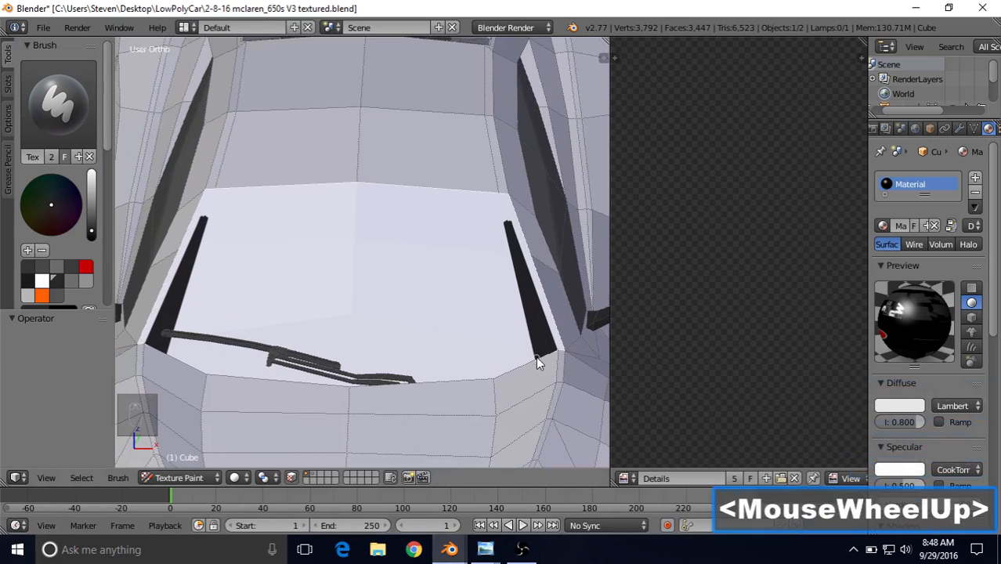
left_click_drag(538, 359, 506, 229)
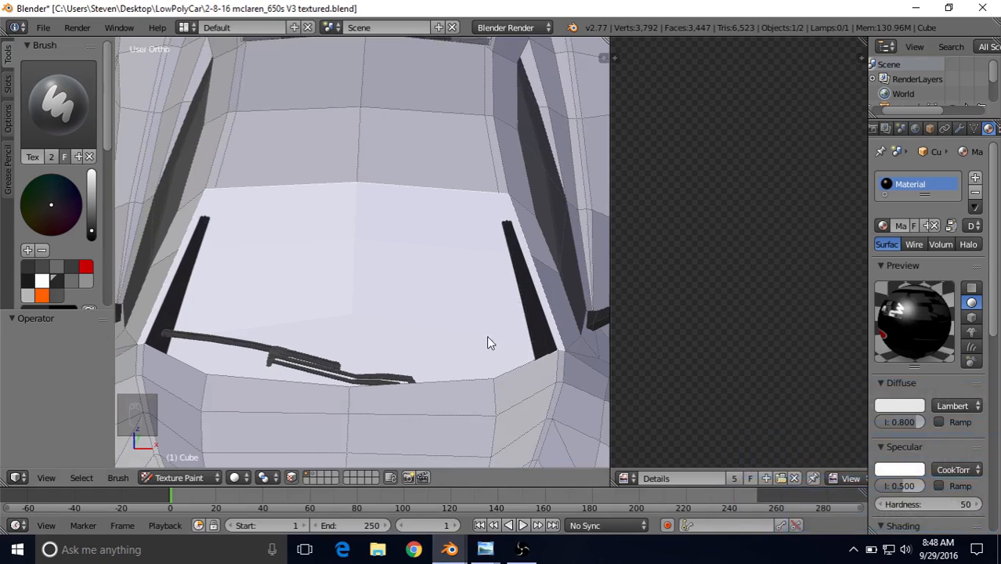
mouse_move(524, 276)
left_mouse_down()
mouse_move(555, 381)
mouse_move(544, 356)
mouse_move(542, 368)
left_mouse_up()
mouse_move(536, 326)
middle_mouse_down("shift")
mouse_move(477, 292)
mouse_move(311, 282)
mouse_move(403, 311)
mouse_move(343, 270)
middle_mouse_up("shift")
scroll(476, 291, "up", 4)
scroll(311, 281, "up", 2)
mouse_move(432, 356)
left_mouse_down()
mouse_move(463, 428)
mouse_move(466, 417)
mouse_move(447, 425)
left_mouse_up()
- Touch up the remaining light spots inside the dark side wedge with short strokes
scroll(387, 223, "down", 1)
middle_click_drag(387, 223, 395, 310, "shift")
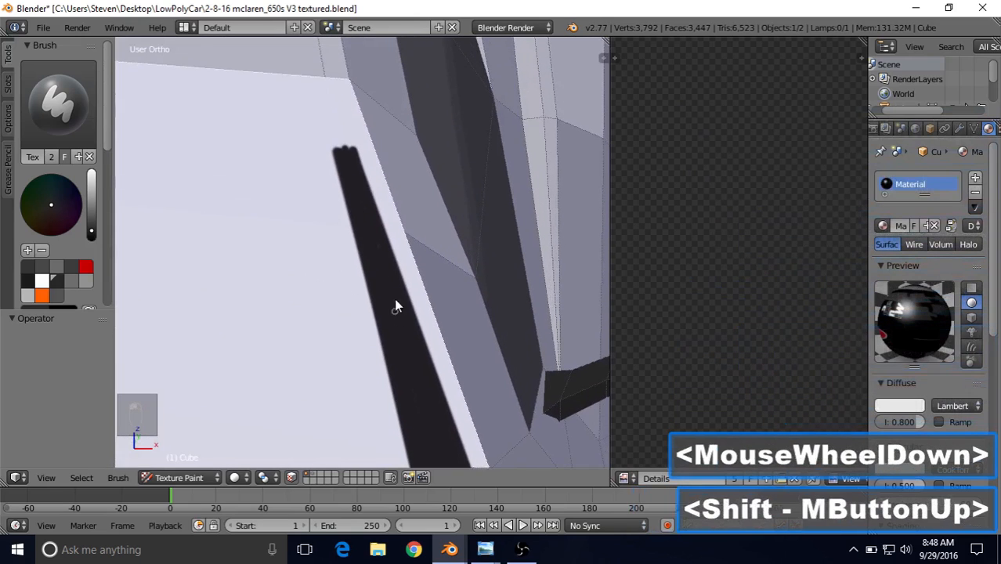
mouse_move(376, 243)
left_mouse_down()
mouse_move(384, 257)
mouse_move(383, 244)
left_mouse_up()
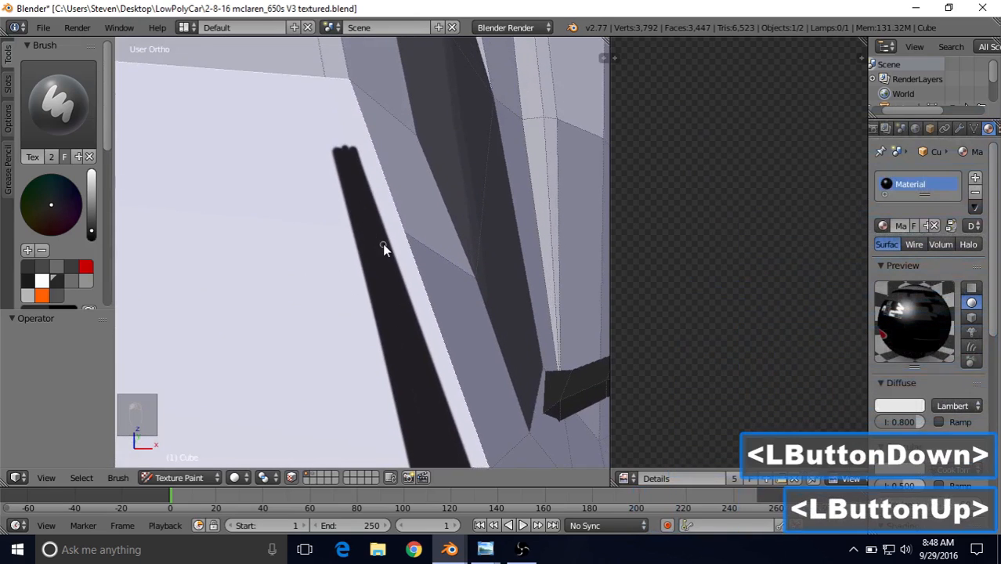
middle_click_drag(394, 282, 404, 257, "shift")
left_click_drag(415, 292, 429, 370)
left_click_drag(416, 328, 433, 357)
- Examine the curved lower windshield border in the Front View photo and return to the Blender window
scroll(338, 228, "down", 2)
middle_click_drag(338, 228, 454, 218, "shift")
scroll(296, 230, "down", 2)
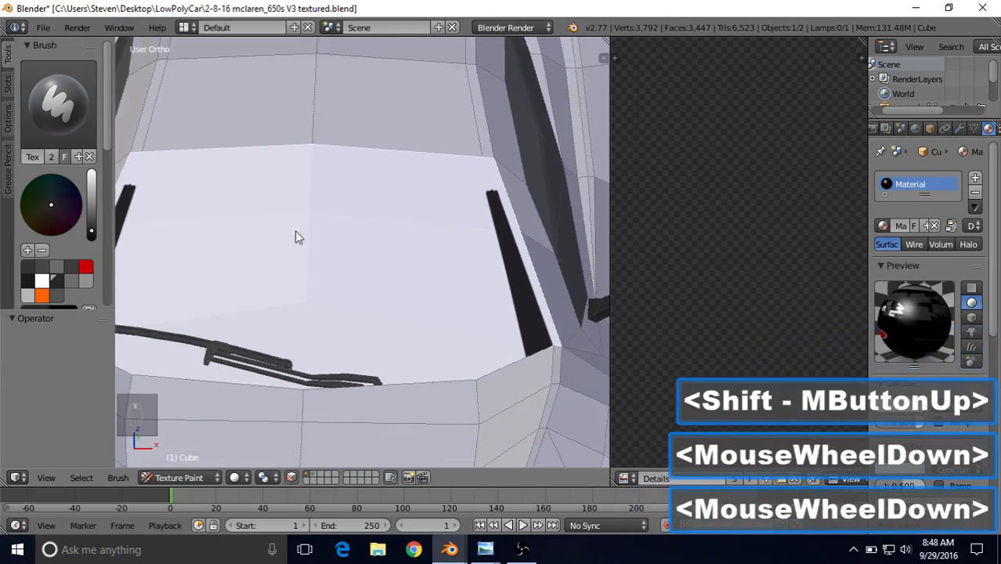
middle_click_drag(295, 231, 442, 264, "shift")
left_click(485, 549)
left_click(461, 480)
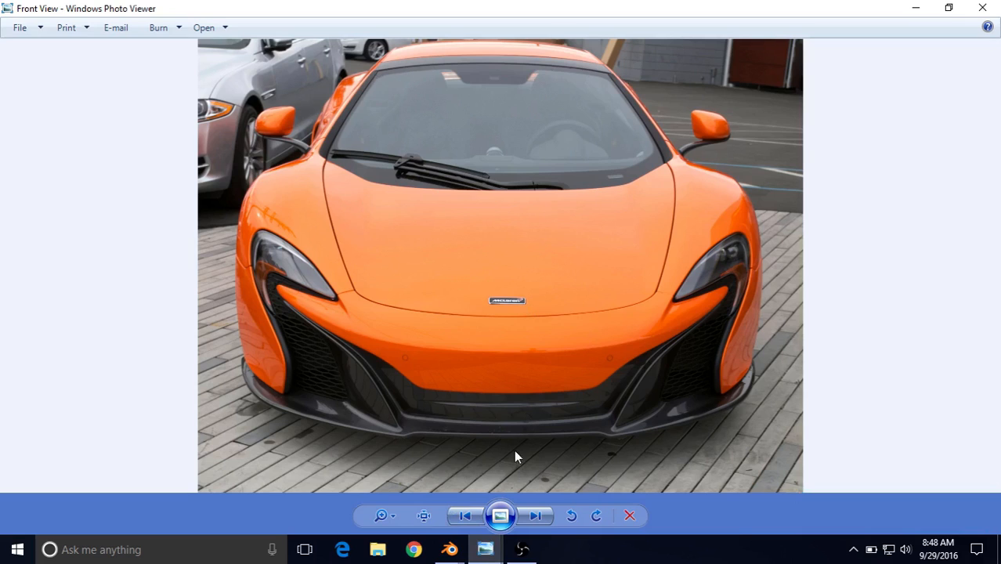
left_click(450, 549)
left_click(405, 513)
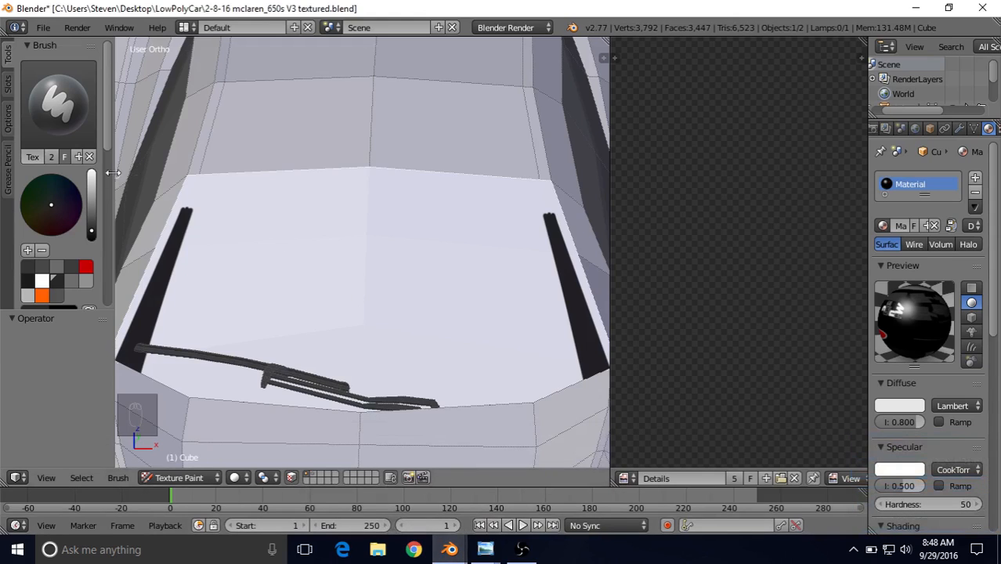
- Choose the mid-gray palette swatch as the brush color and set the brush radius to 5 px
left_click_drag(109, 147, 88, 205)
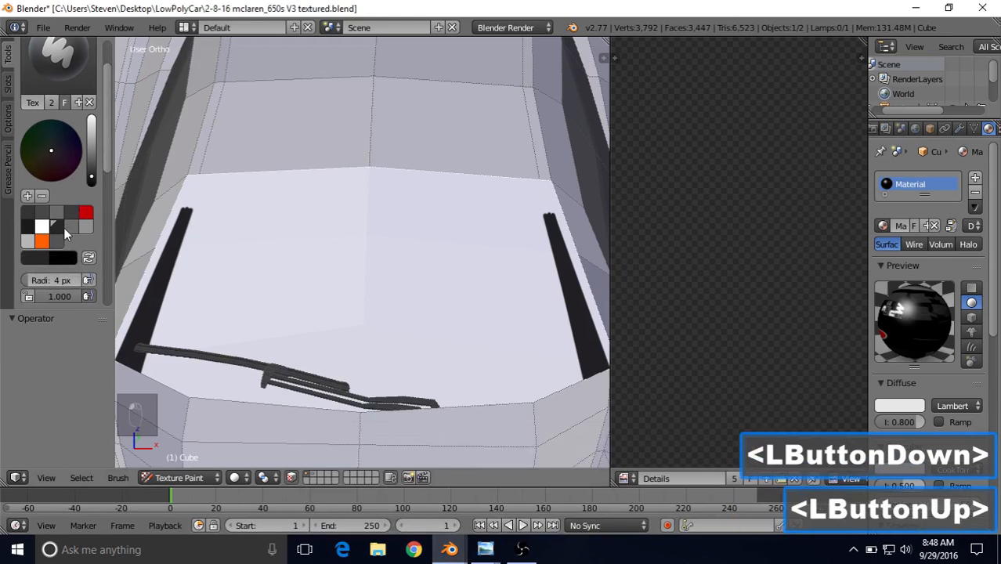
left_click(68, 230)
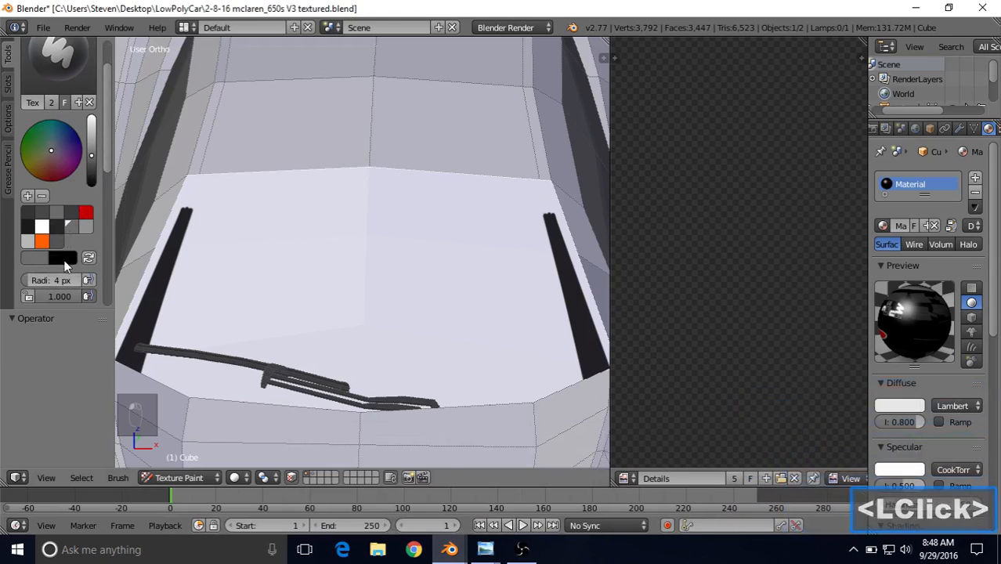
left_click(57, 279)
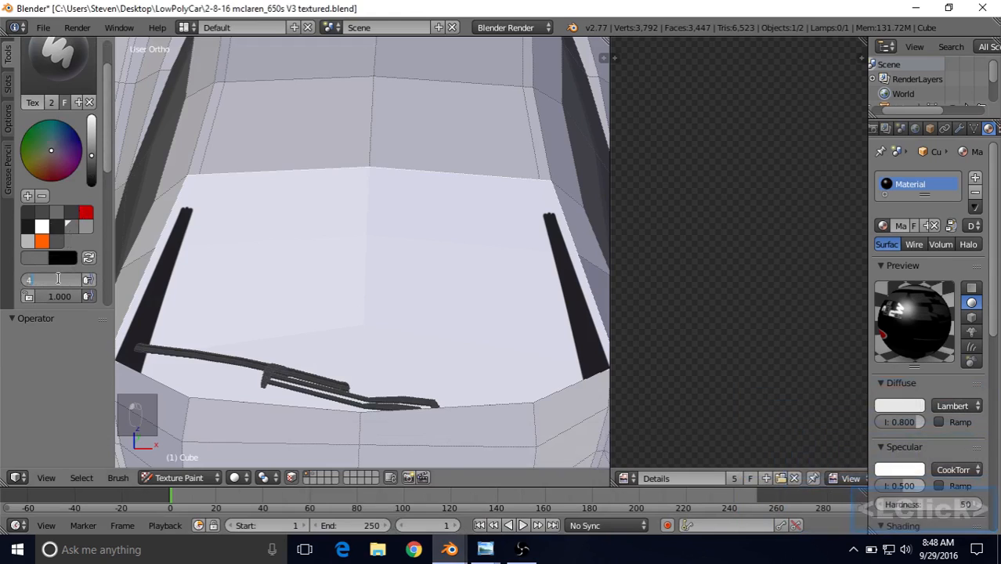
type("5")
key("Return")
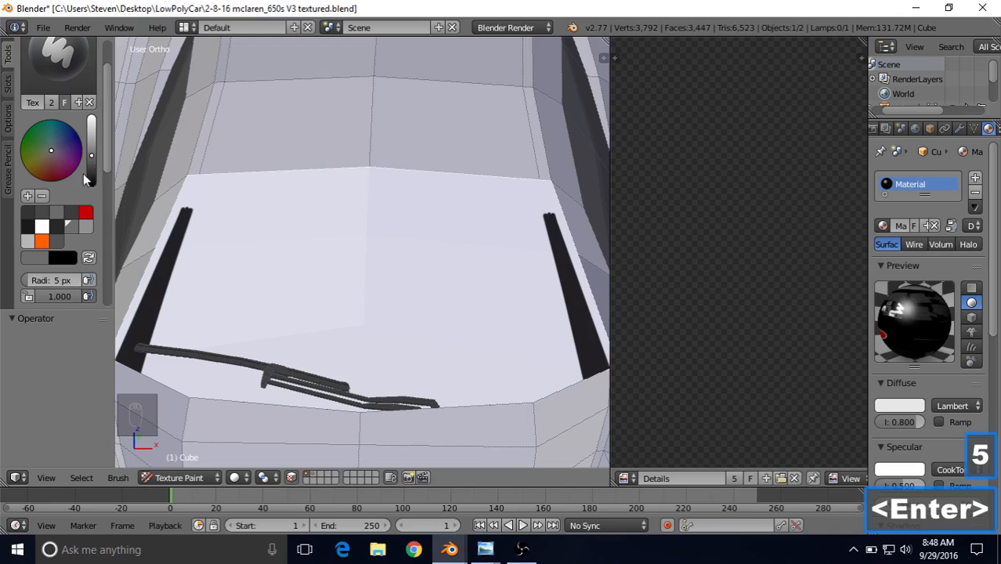
- Change the brush's stroke method from Line to Curve and add a new paint curve
left_click_drag(106, 156, 100, 283)
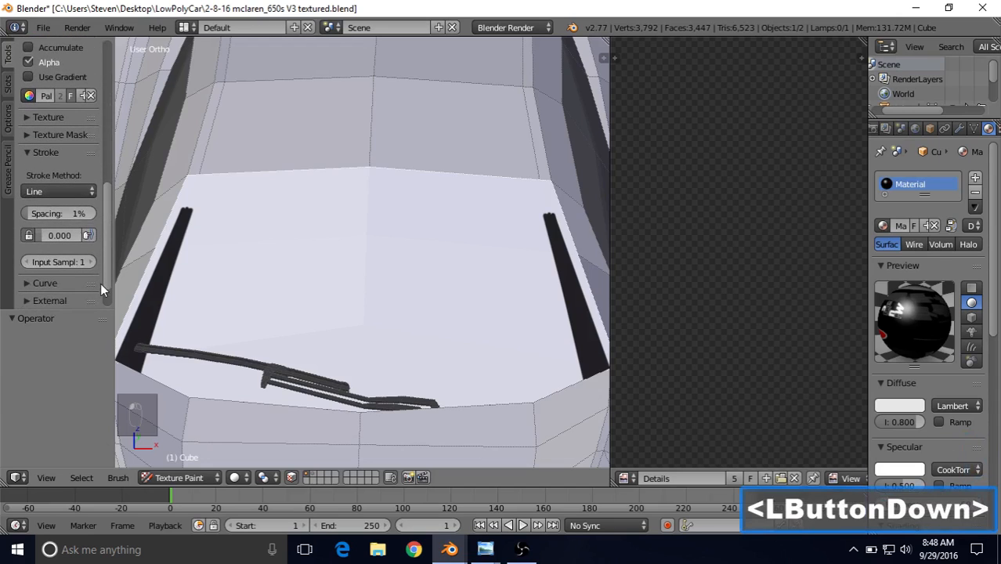
left_click(50, 194)
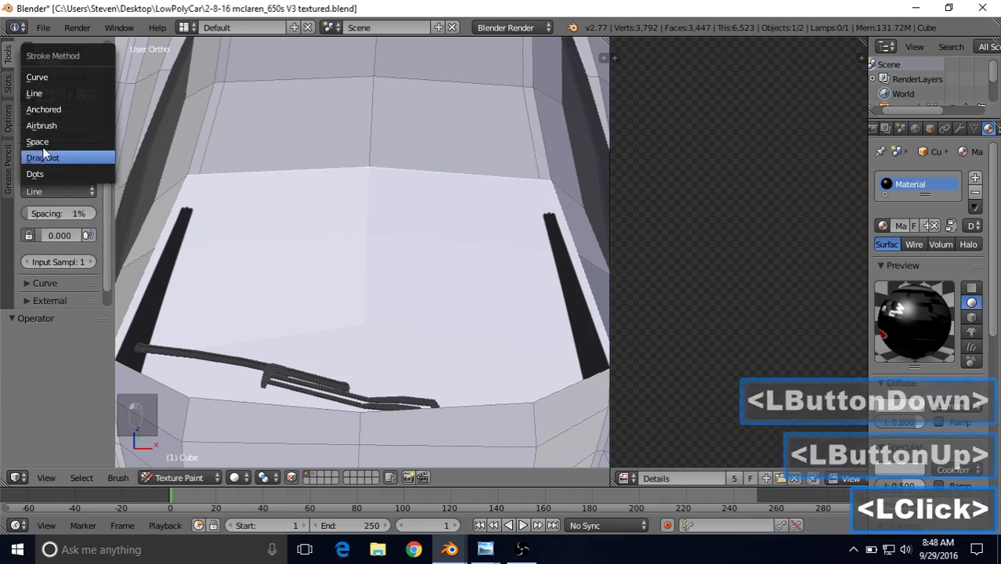
left_click(38, 82)
scroll(399, 215, "down", 2)
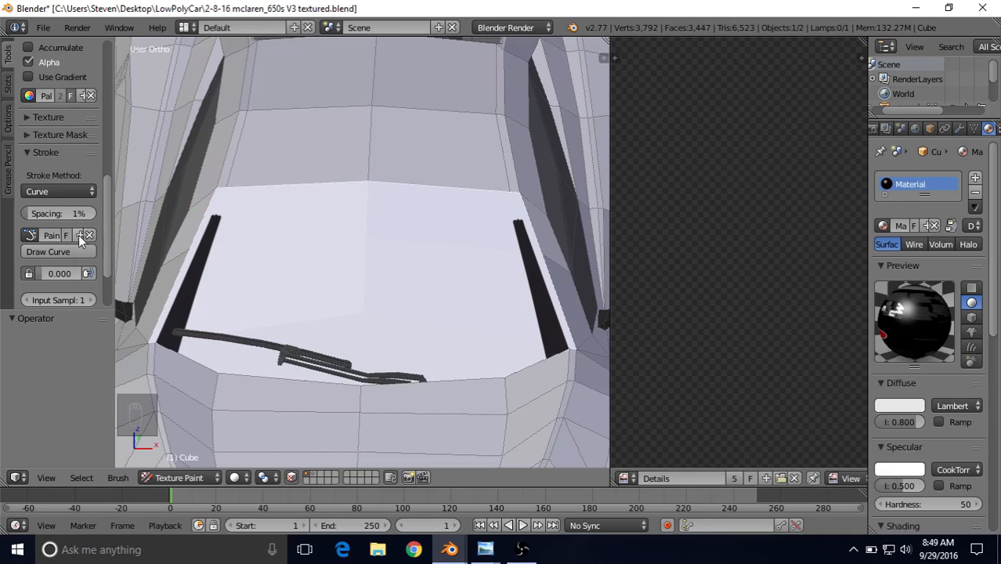
left_click(79, 235)
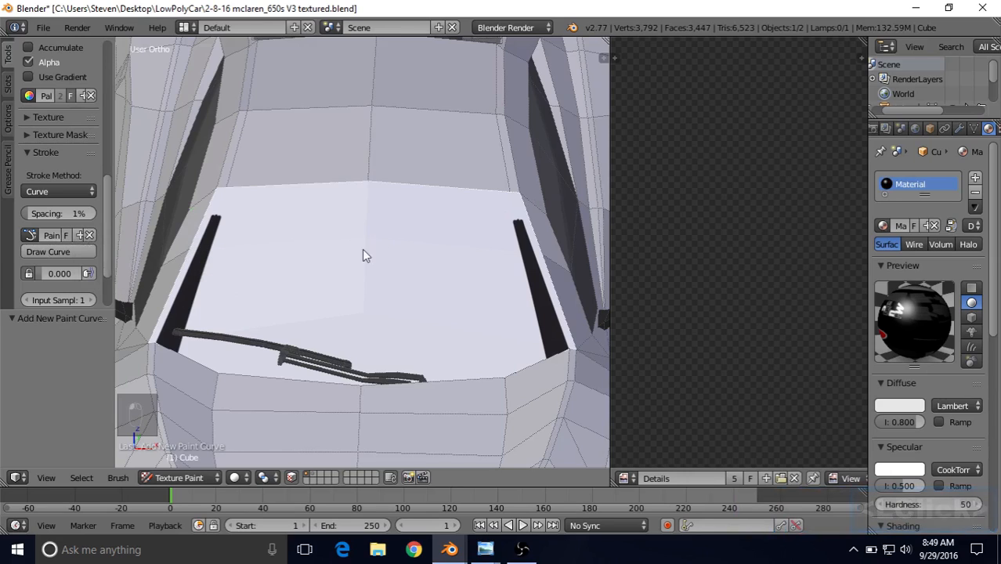
- Switch the brush to the existing PaintCurve and back to the newly added paint curve
left_click(30, 235)
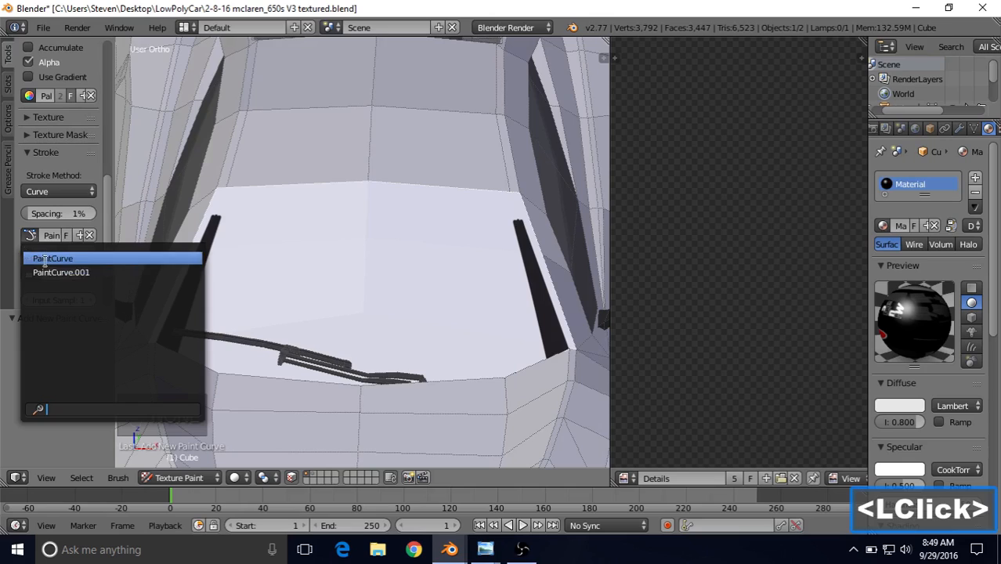
right_click(44, 282)
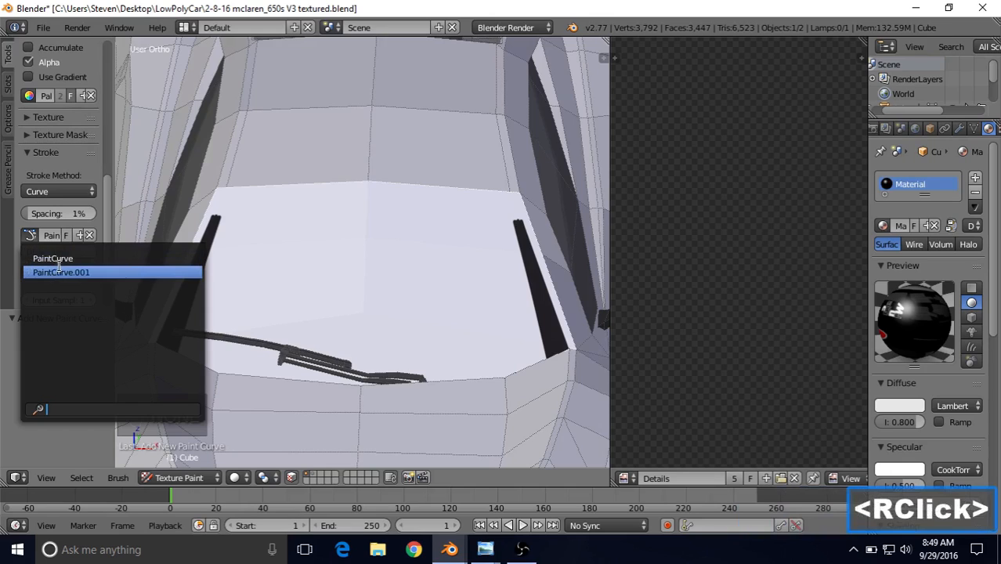
left_click(49, 259)
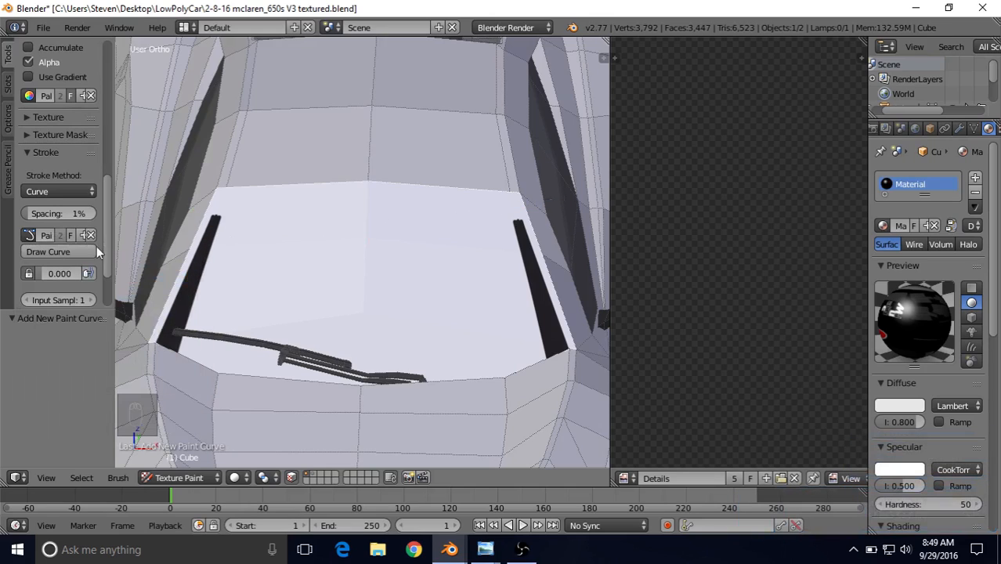
left_click(26, 239)
left_click(38, 259)
- Check the windshield's upper edge in the Front View photo and return to the Blender window
left_click(485, 549)
left_click(436, 498)
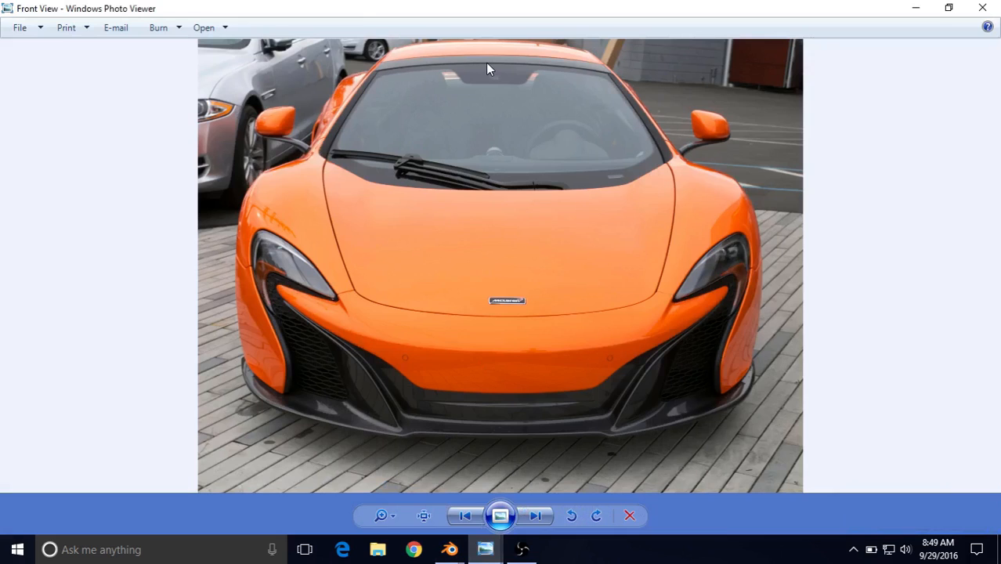
left_click(450, 550)
left_click(408, 503)
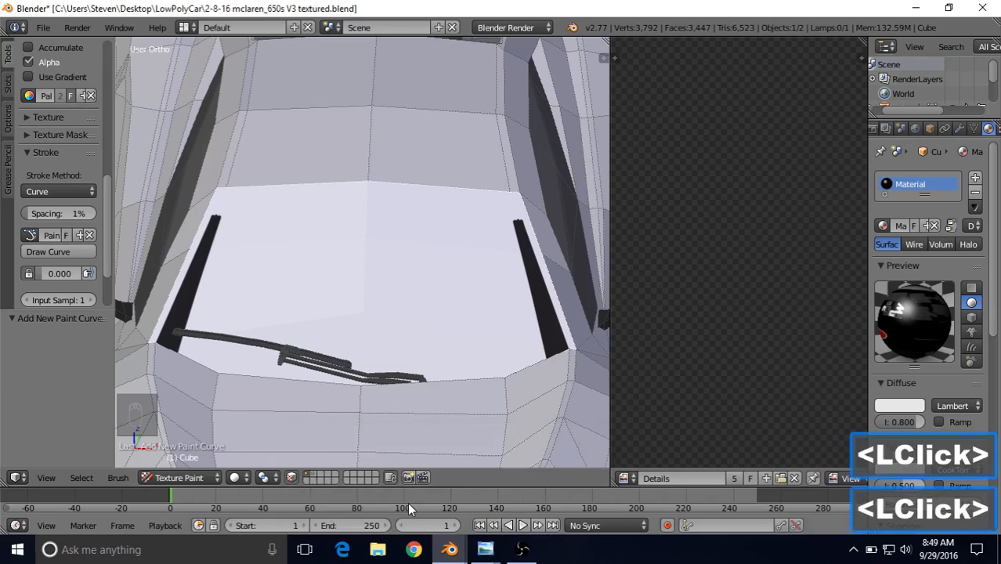
- Place two paint curve points, one atop the right dark wedge and one at the windshield's upper center
key("ctrl")
left_click(515, 224, "ctrl")
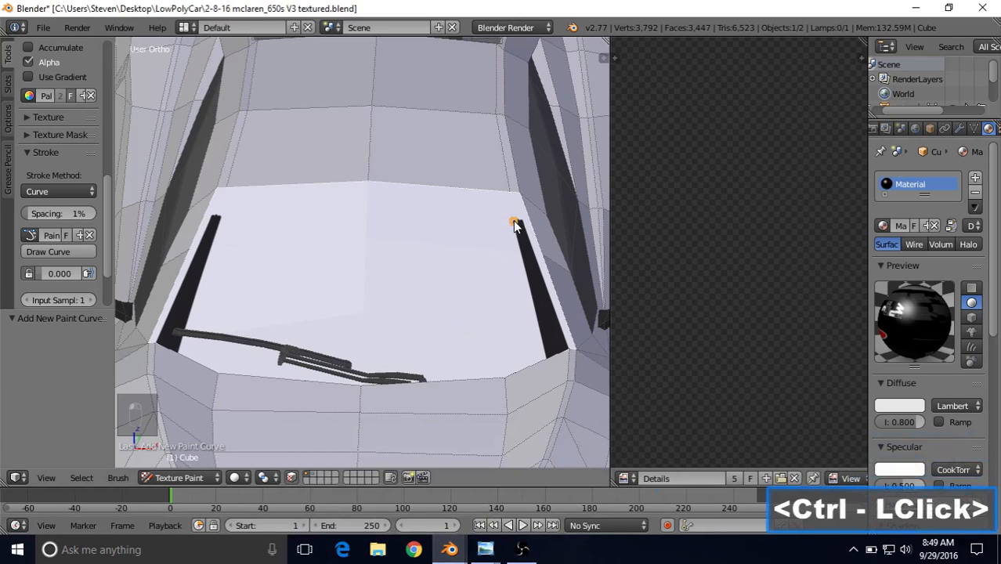
left_click(366, 209, "ctrl")
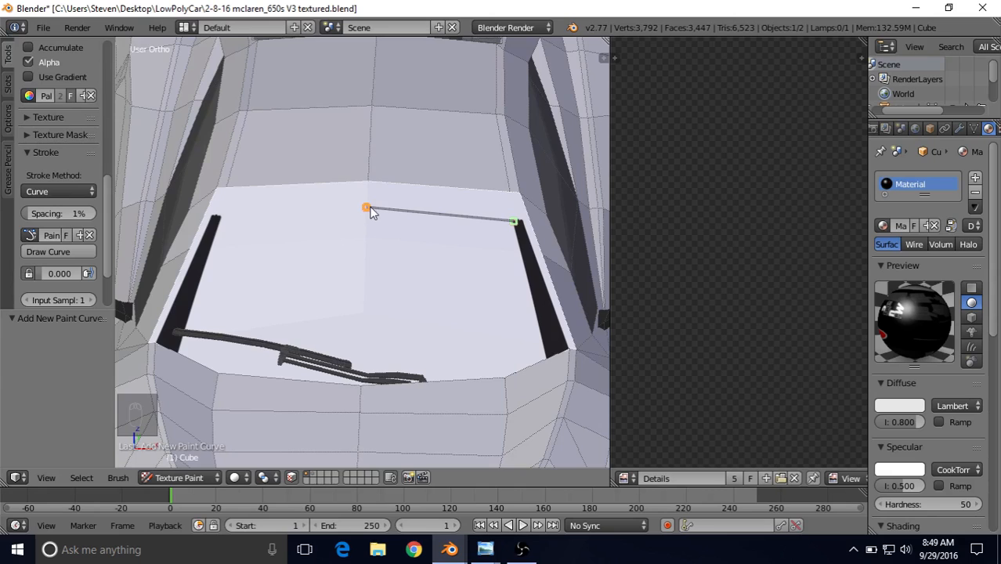
middle_click_drag(455, 233, 445, 245, "shift")
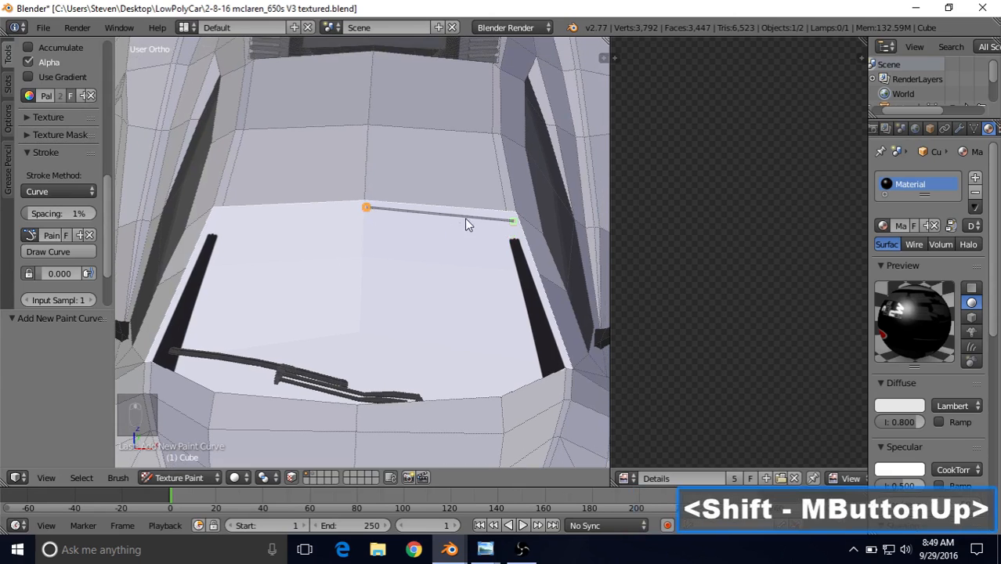
middle_click_drag(493, 180, 498, 160, "shift")
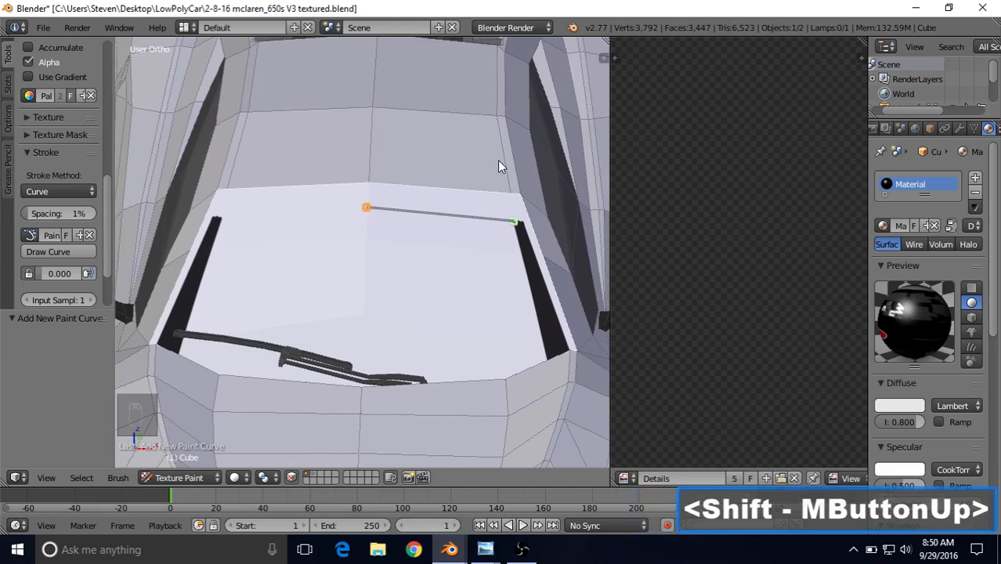
- Arch the paint curve by raising the wedge-end handle about 38 px and extending the center point's handle about 166 px toward the wedge
right_click(514, 205)
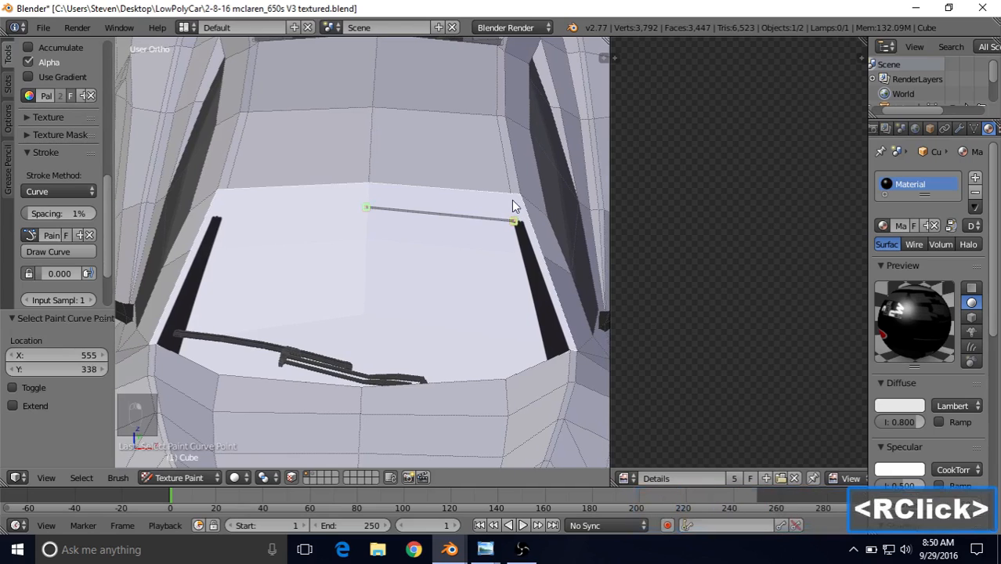
key("g")
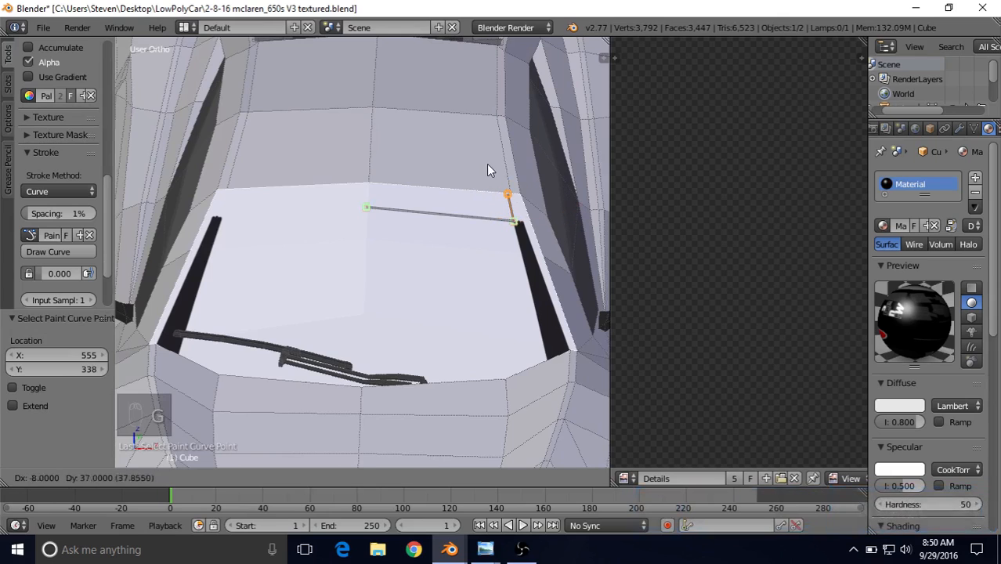
left_click(488, 168)
right_click(501, 212)
key("g")
right_click(423, 197)
right_click(375, 207)
key("g")
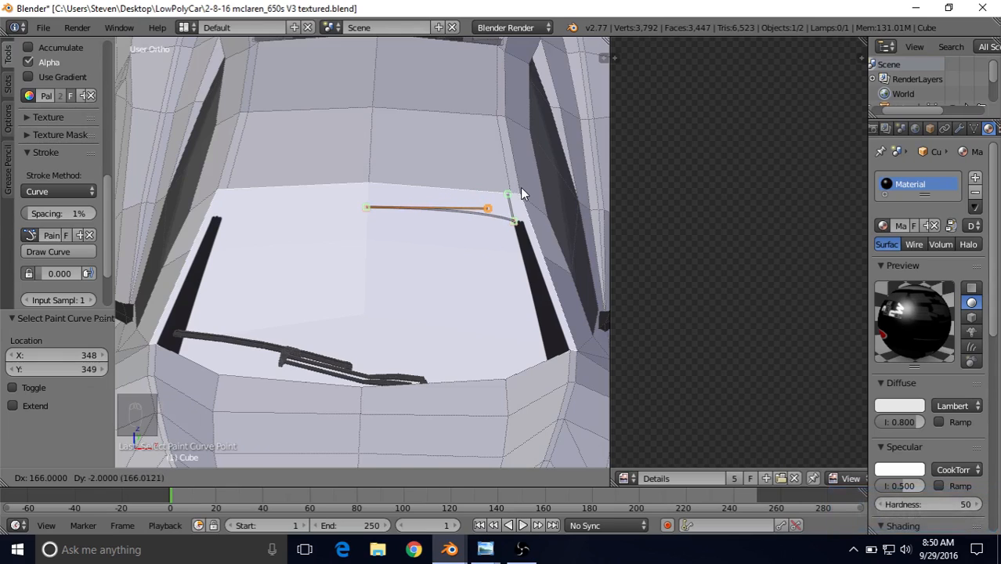
left_click(521, 188)
- Fine-tune the paint curve's center-point handle by moving it -4 in X and -1 in Y
right_click(509, 198)
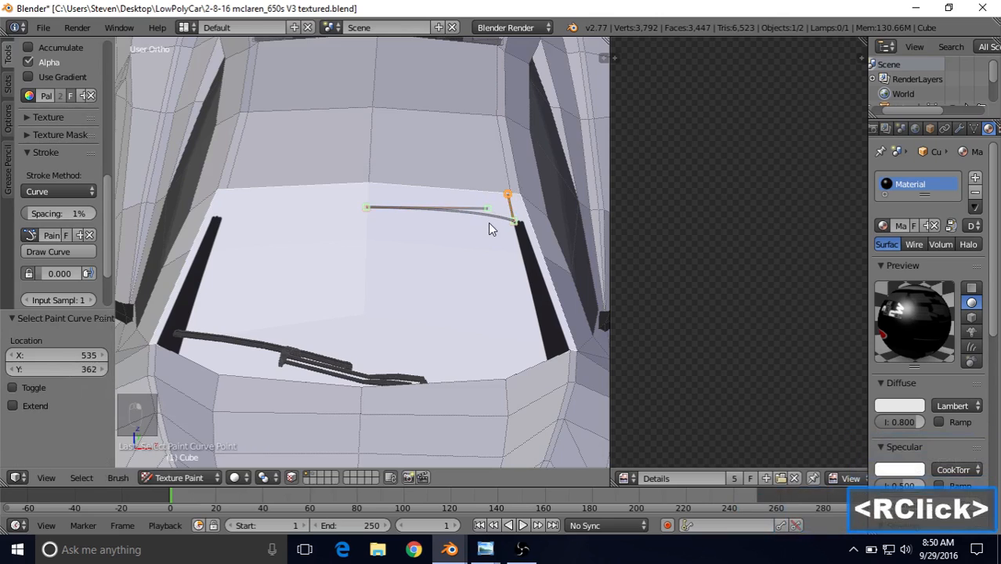
key("g")
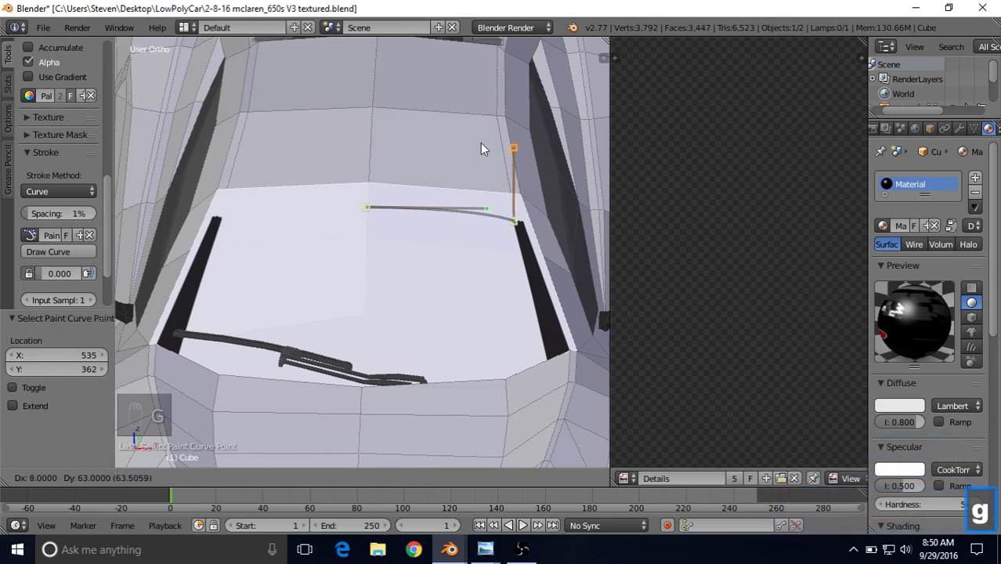
right_click(486, 188)
right_click(484, 205)
key("g")
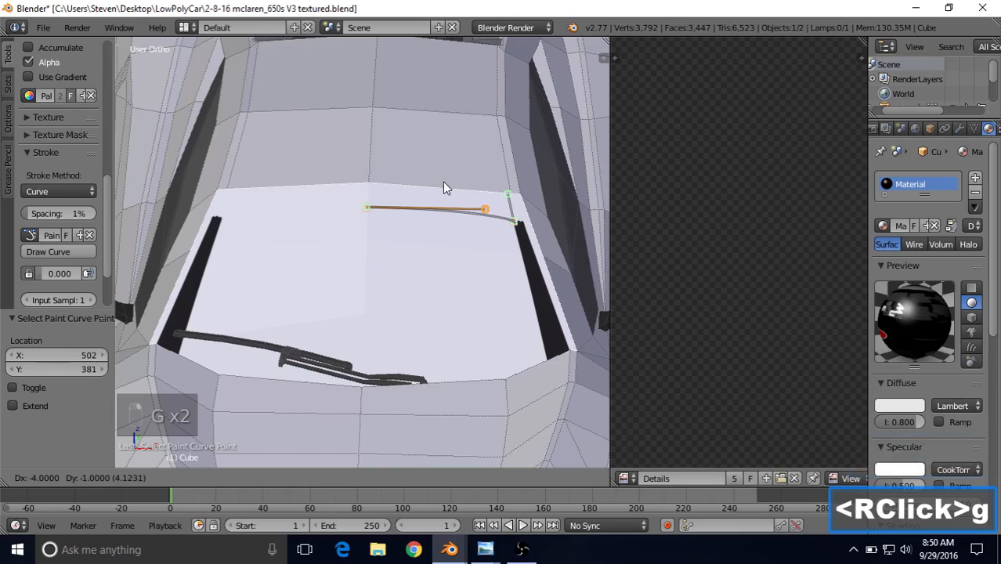
left_click(443, 188)
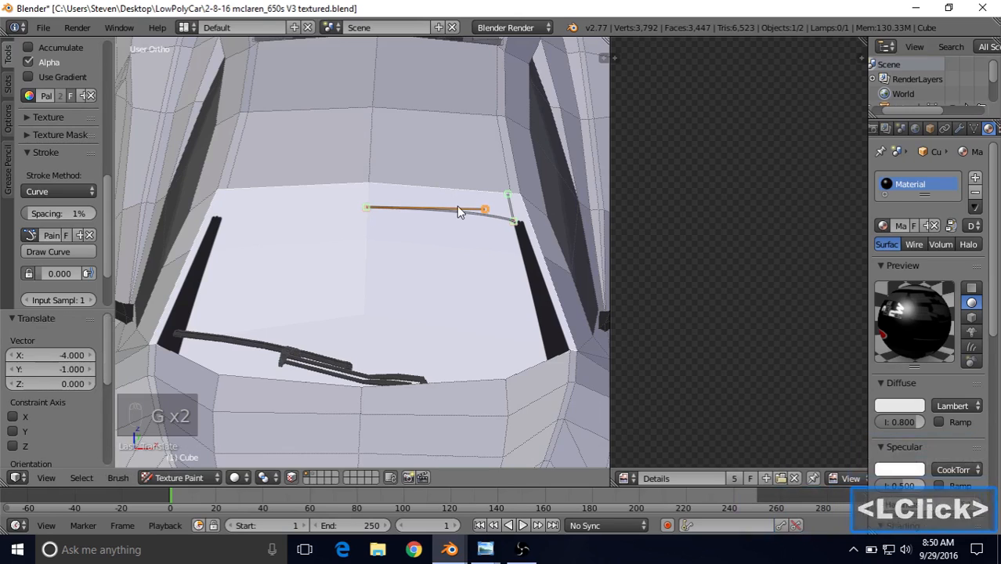
- Paint the stroke along the curve and inspect its join at the windshield's upper center with the curve overlay hidden
left_click(63, 251)
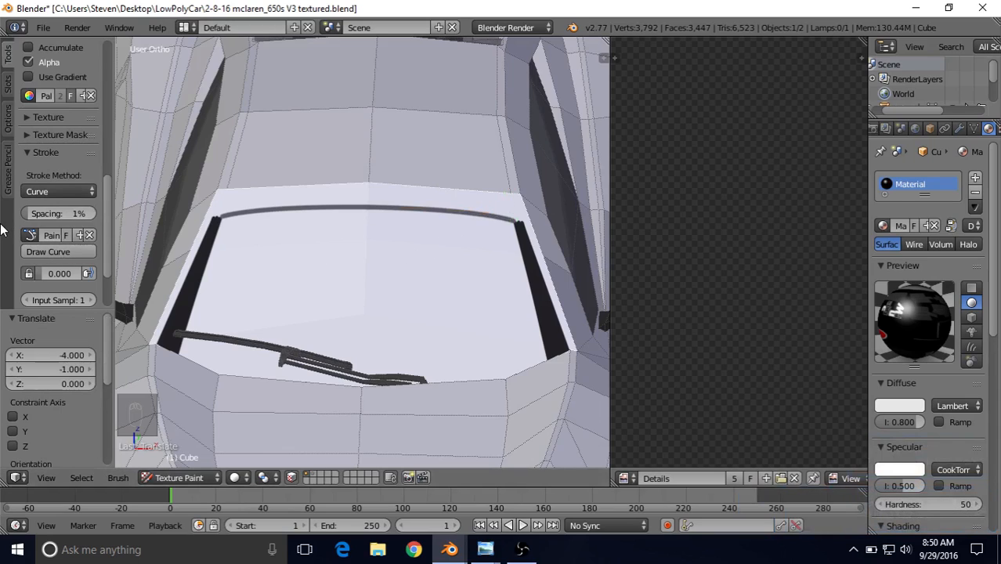
left_click(39, 195)
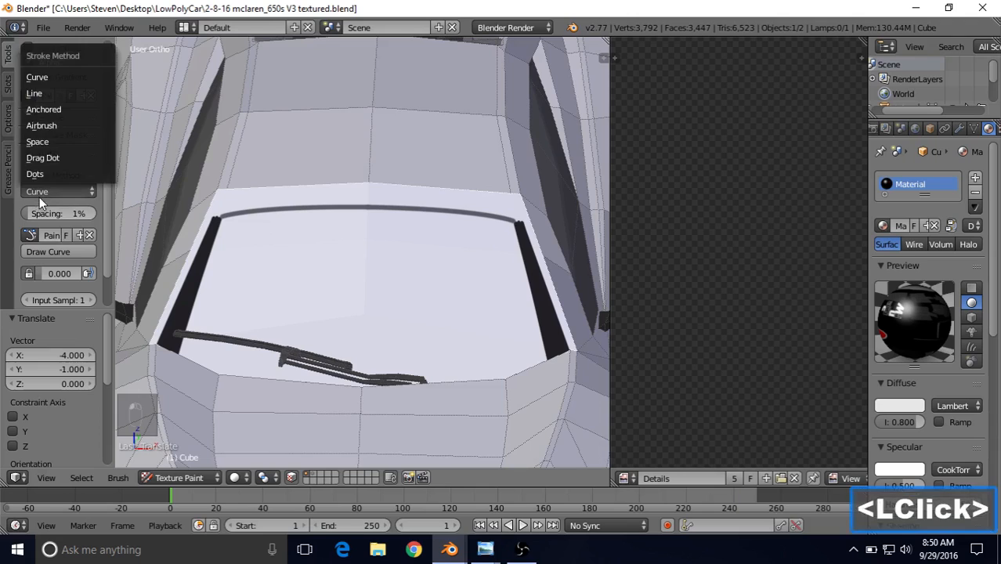
left_click(48, 145)
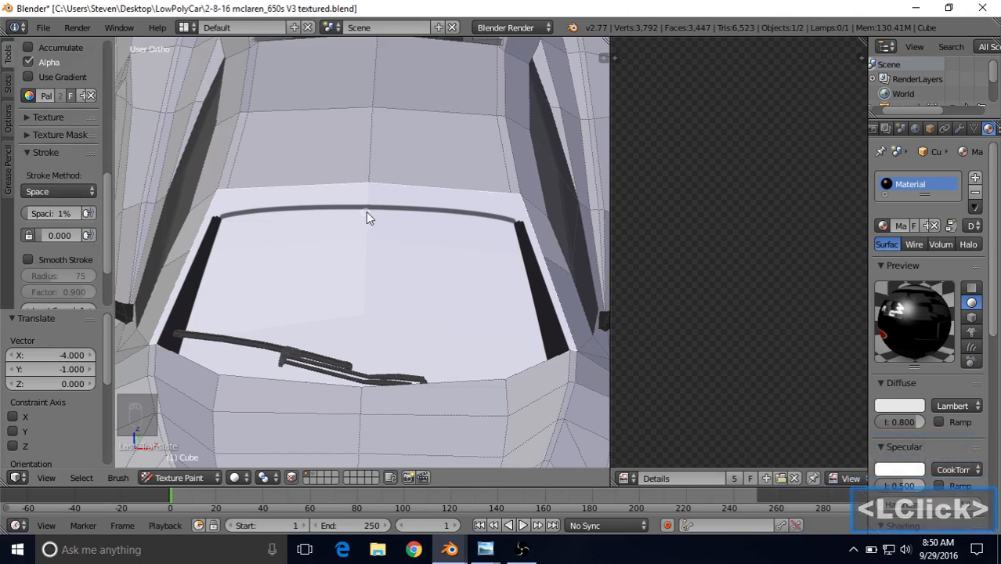
scroll(366, 212, "up", 5)
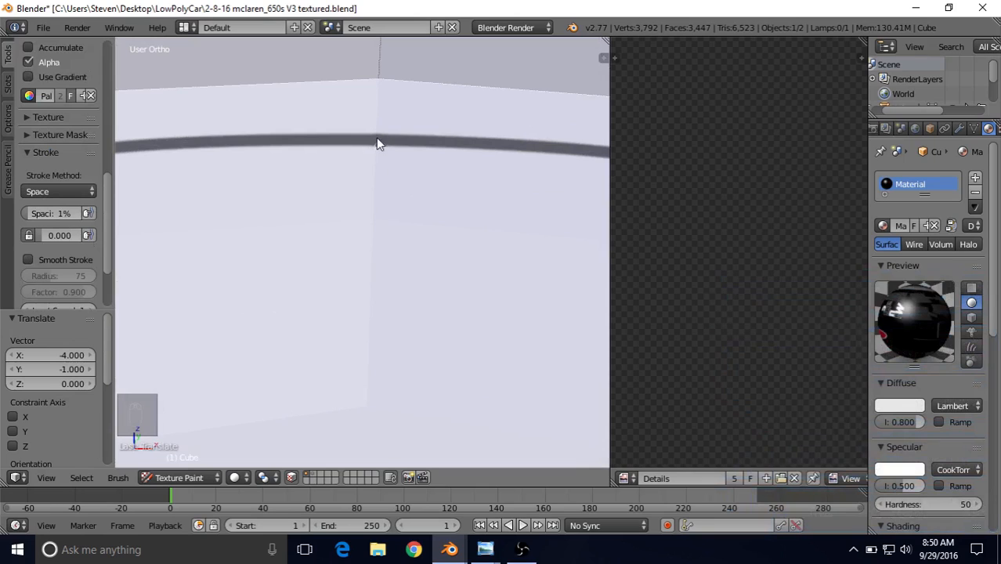
scroll(376, 176, "down", 3)
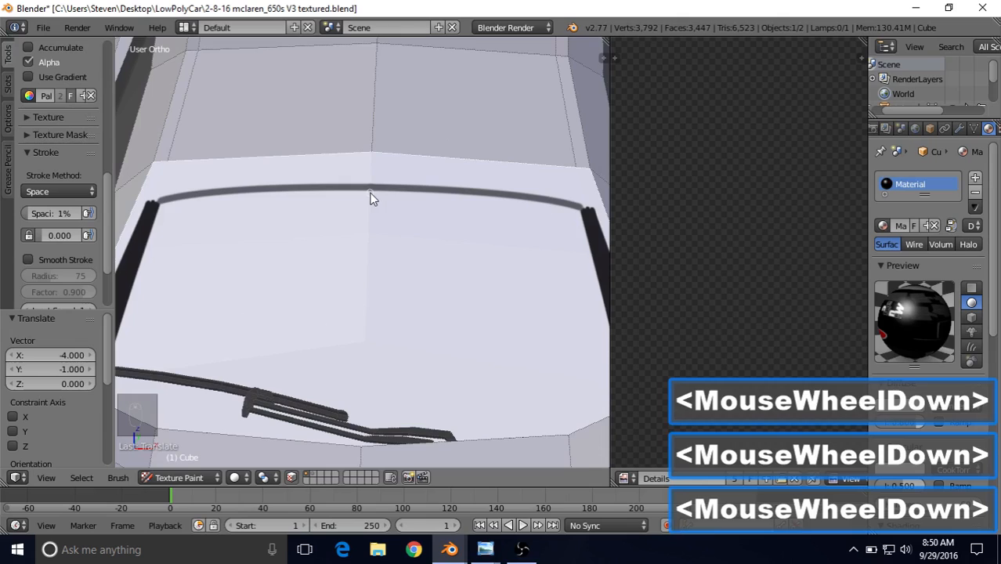
scroll(372, 198, "down", 2)
left_click(60, 192)
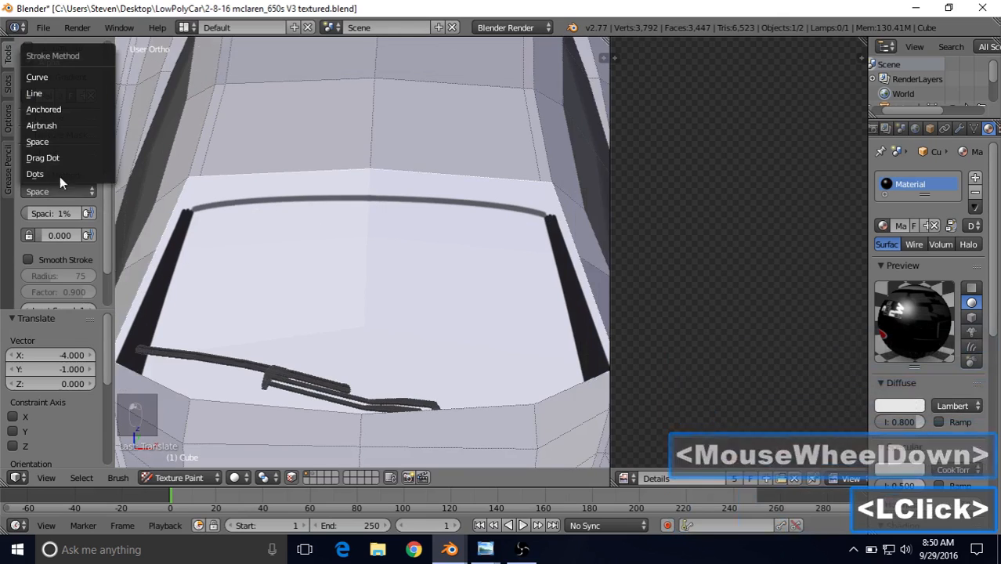
left_click(49, 78)
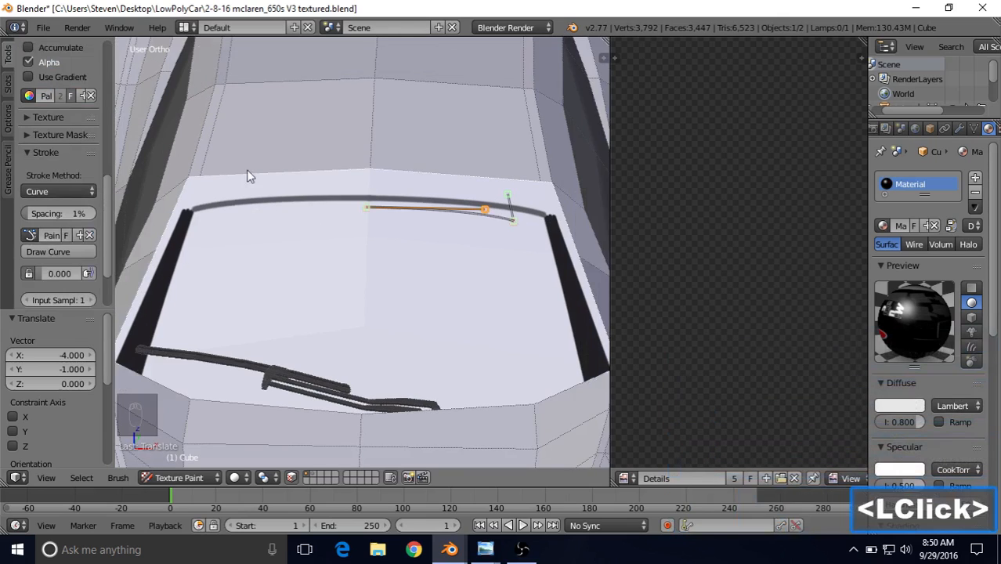
- Try shifting the curve's center point by 1 in X and 3 in Y, and its handle by -4 and -6
scroll(379, 225, "down", 2)
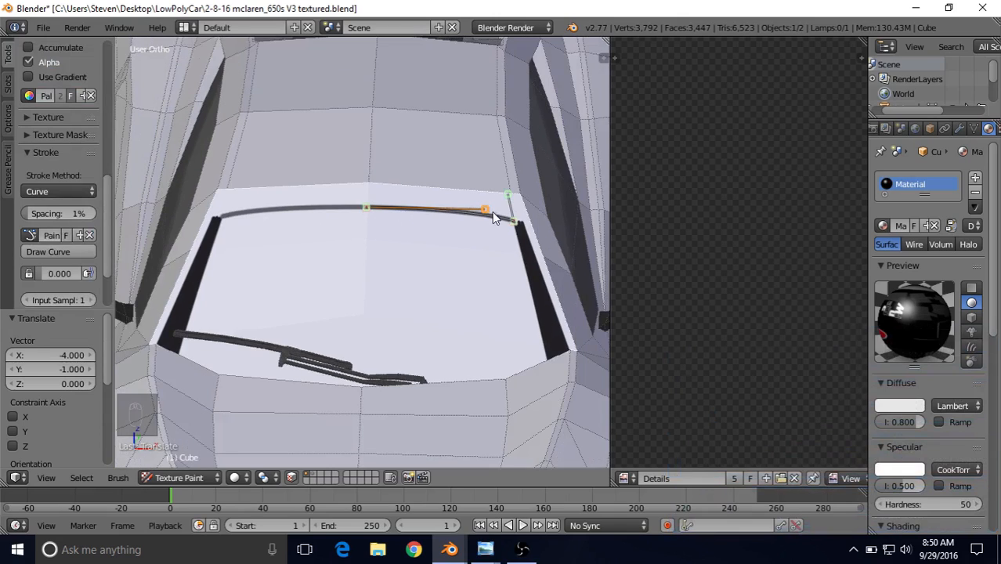
right_click(490, 210)
right_click(370, 212)
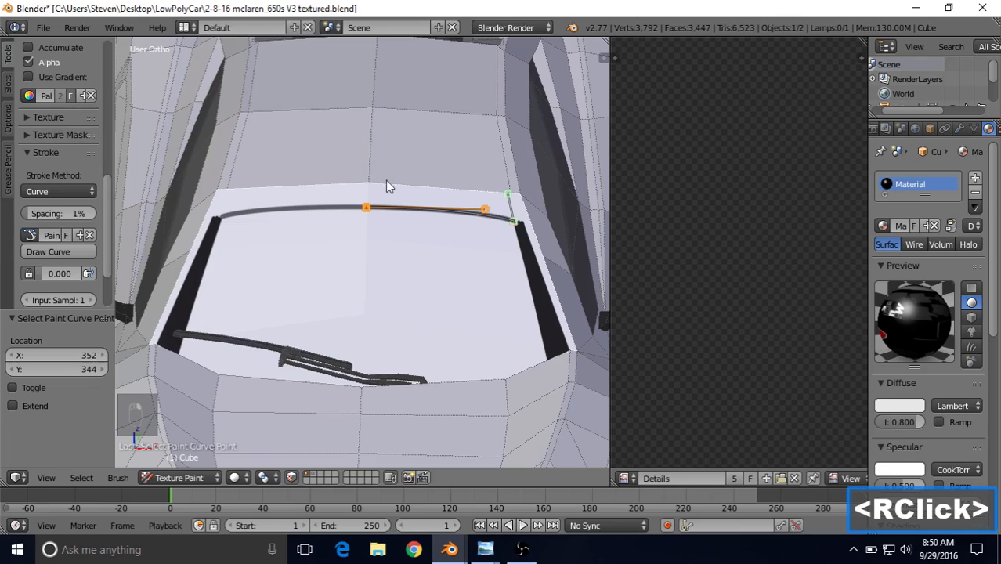
key("g")
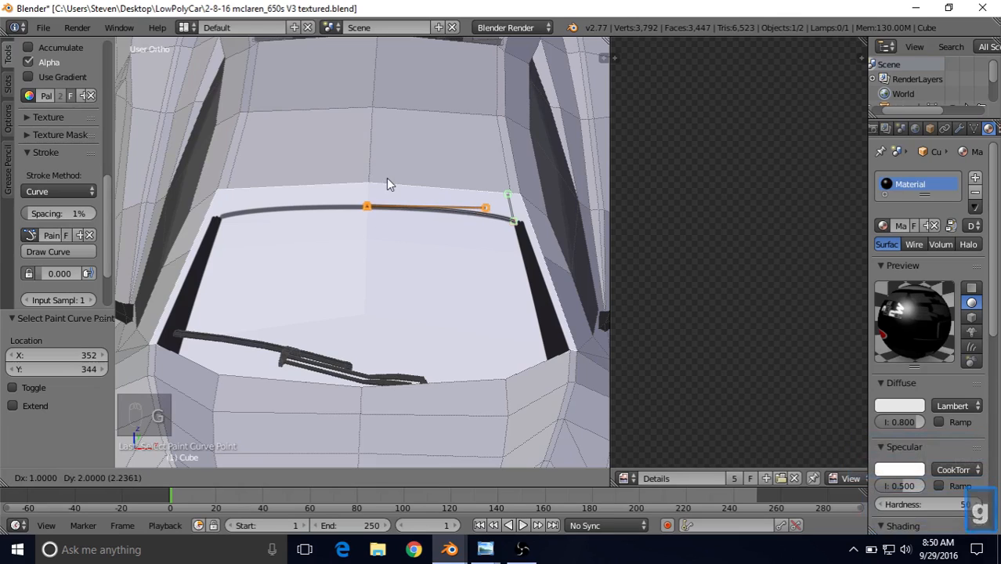
left_click(386, 177)
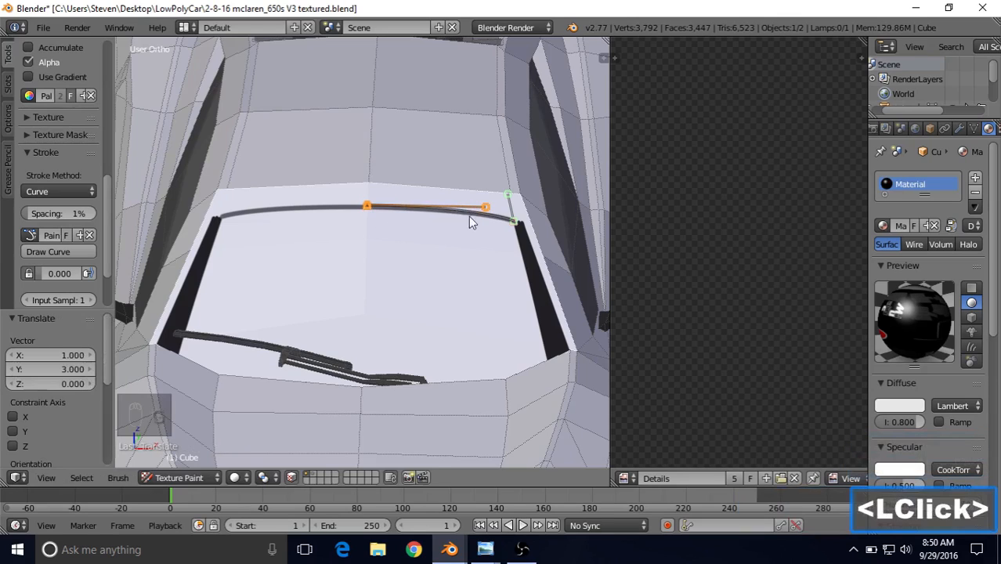
right_click(466, 216)
key("g")
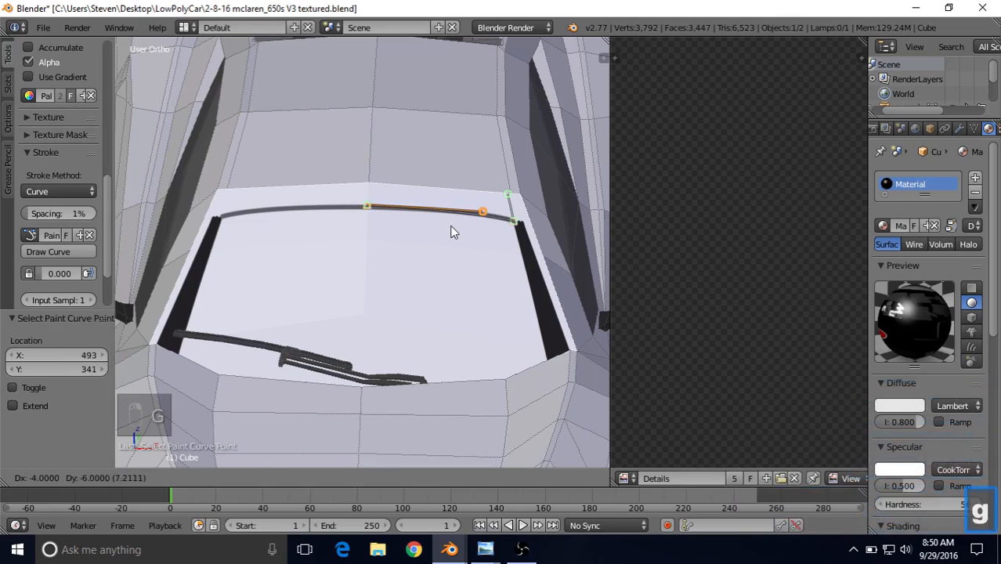
left_click(452, 232)
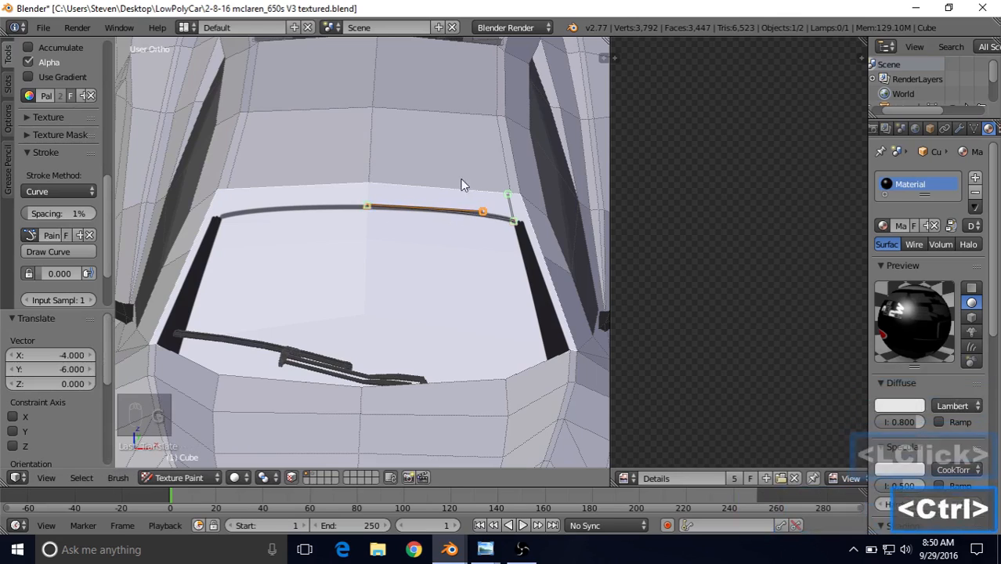
- Undo the last curve point adjustments and the stroke painted across the windshield's upper edge
key("ctrl+z")
key("ctrl+z")
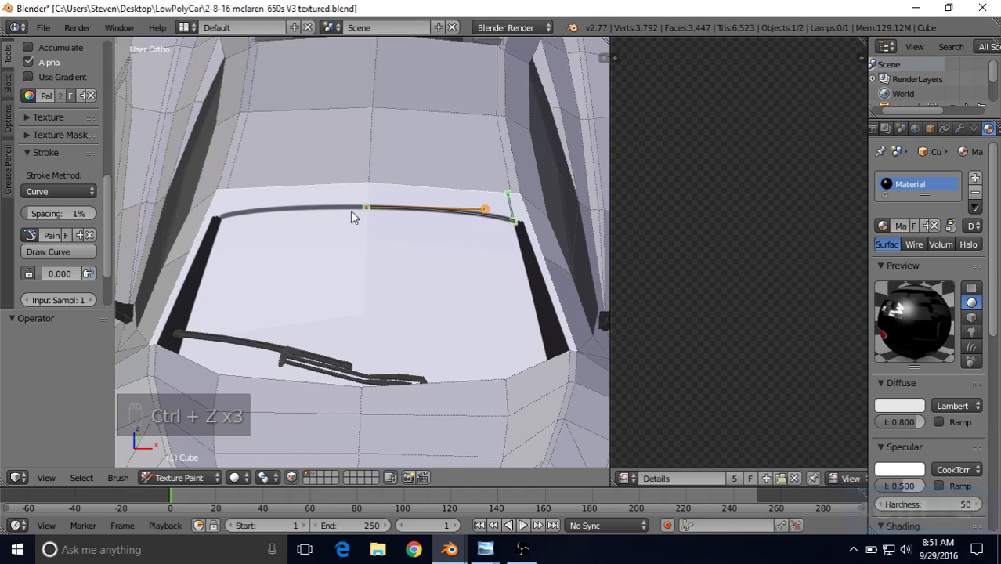
key("ctrl+z")
- Raise the paint curve's center point slightly and shift its handle by -2 in X and -3 in Y
right_click(378, 207)
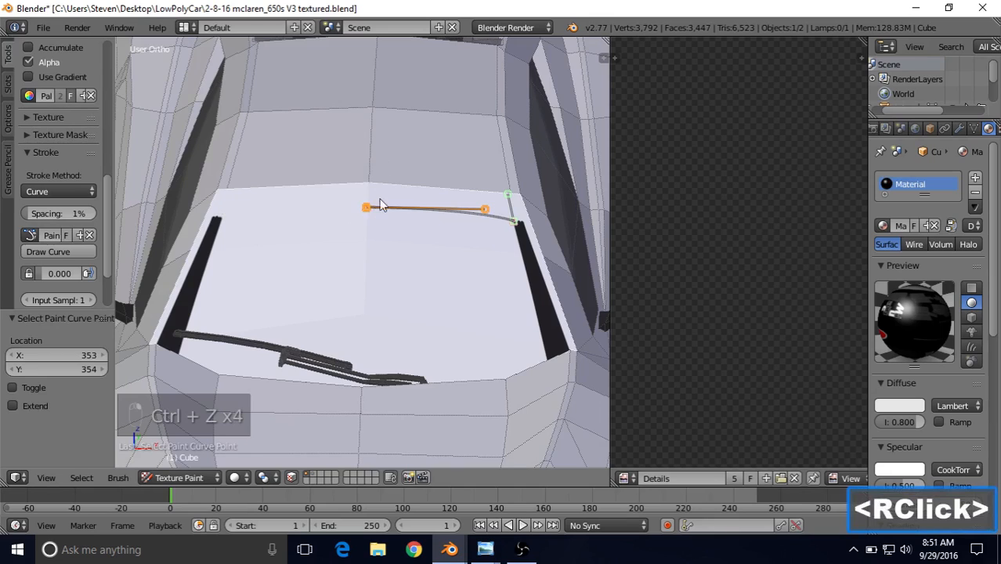
key("g")
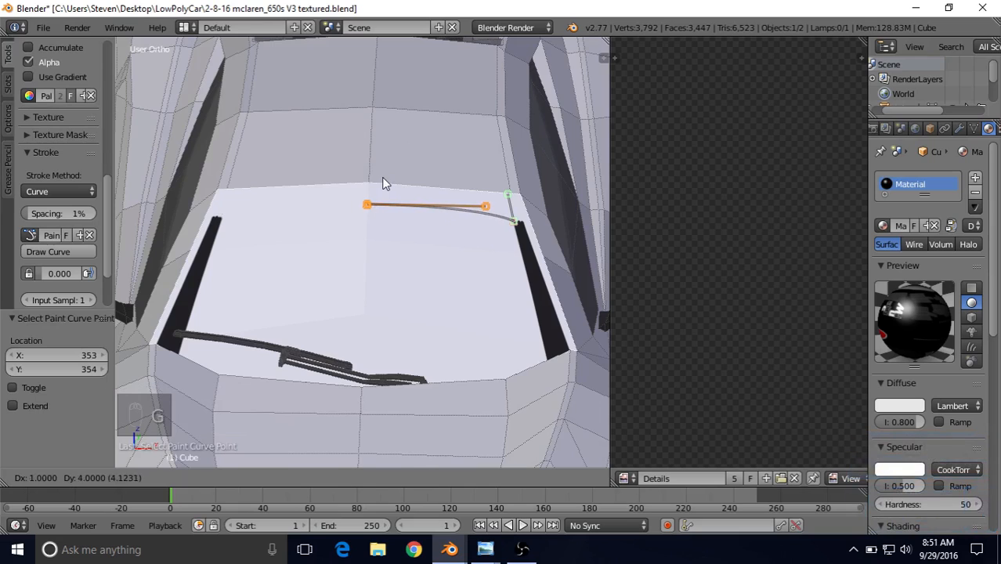
left_click(390, 189)
right_click(485, 206)
key("g")
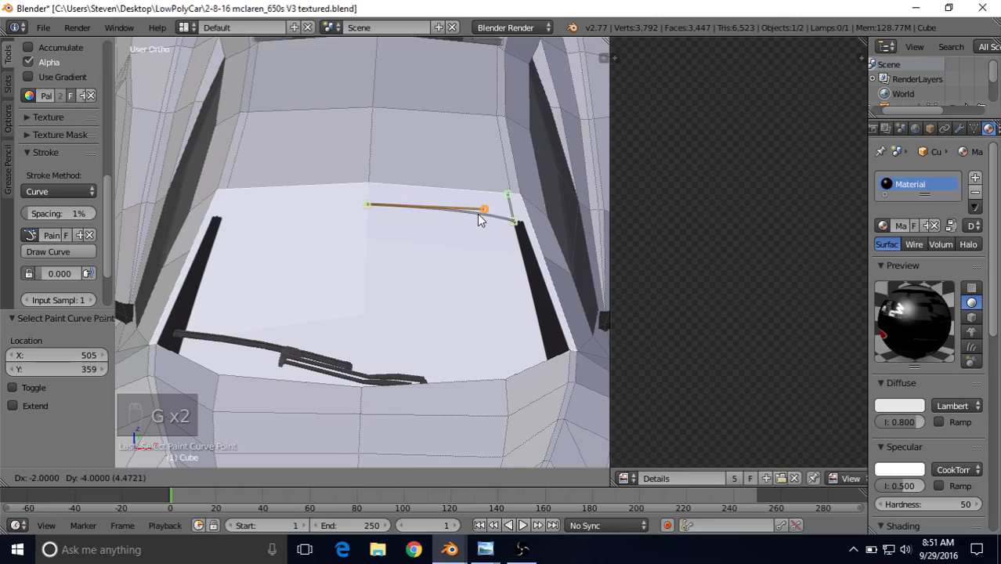
left_click(478, 214)
- Paint the arc along the adjusted curve and compare it with the front-view reference in Windows Photo Viewer
left_click(86, 253)
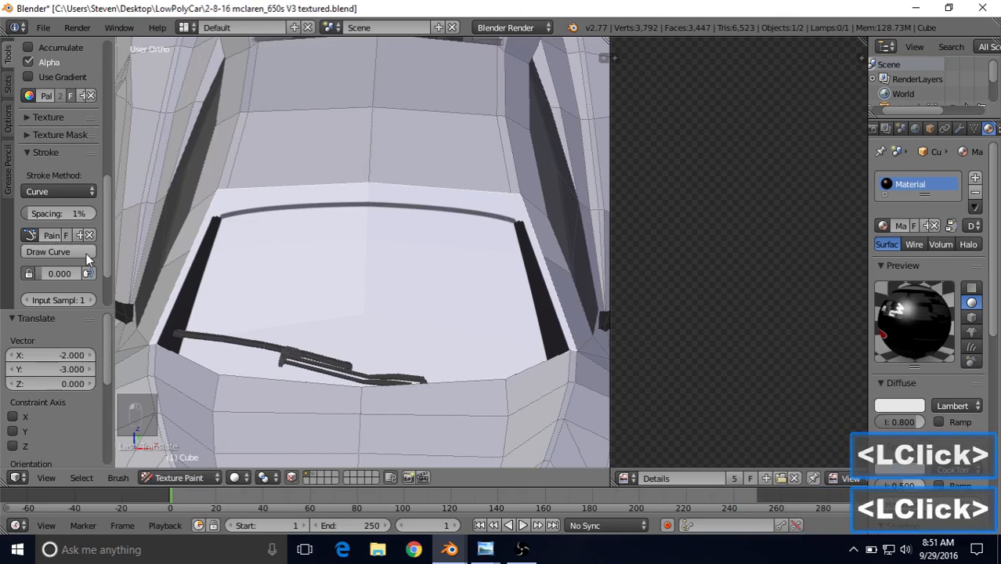
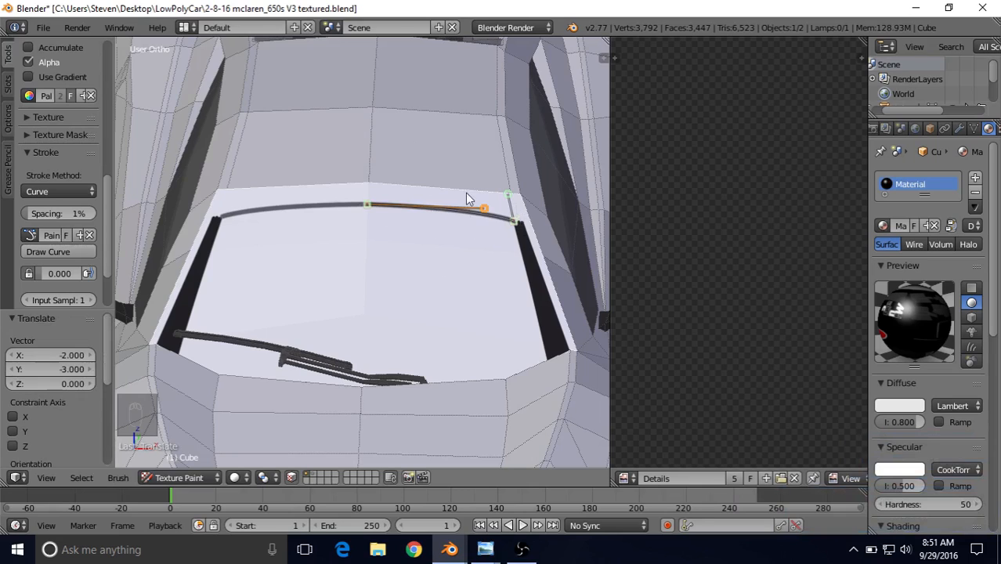
left_click(485, 549)
left_click(390, 475)
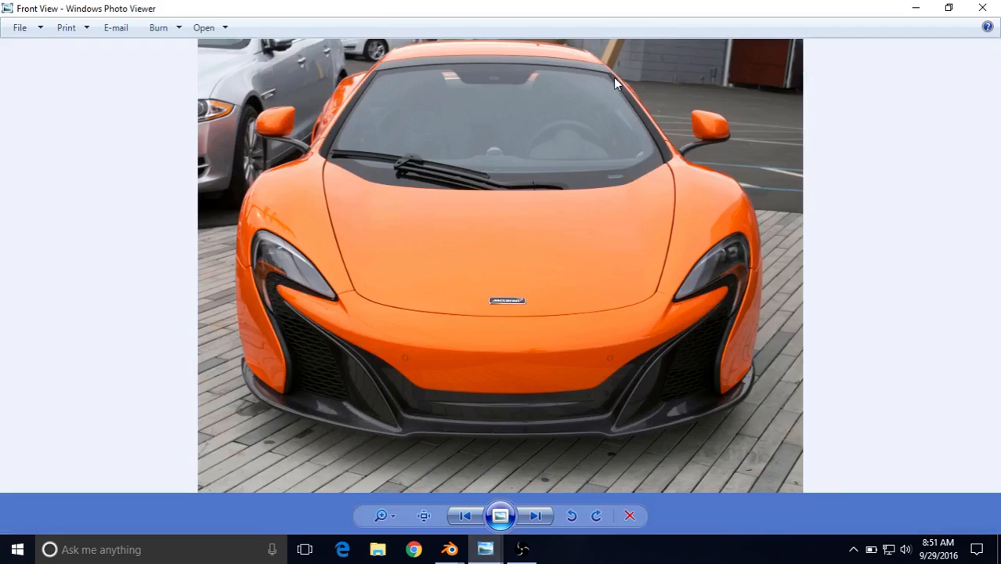
left_click(450, 549)
left_click(374, 480)
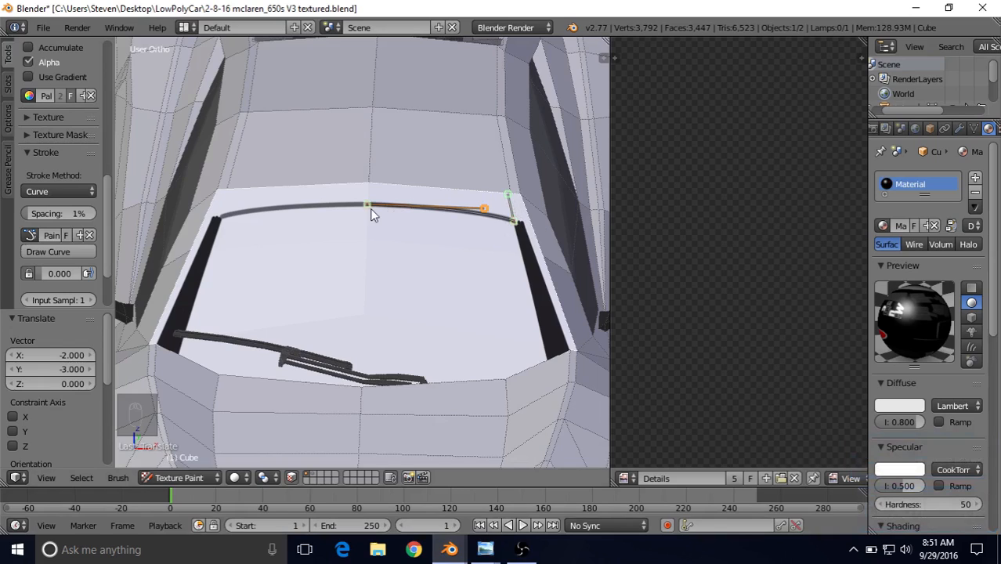
key("a")
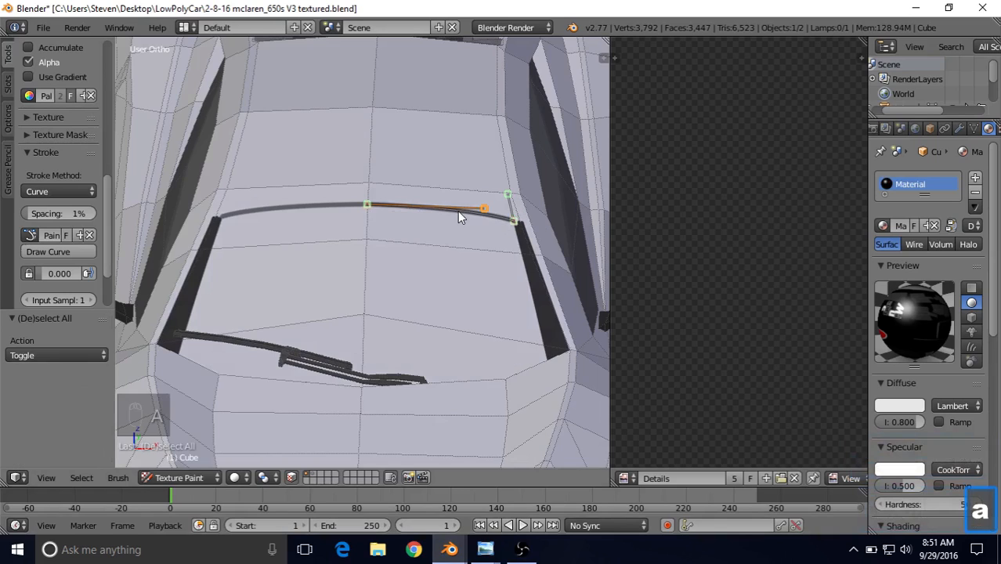
key("a")
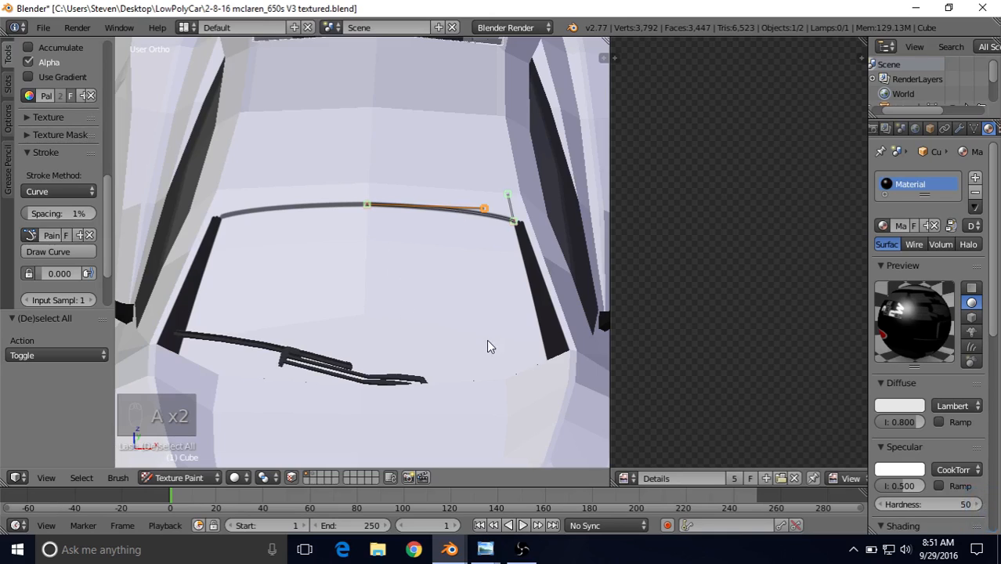
right_click(505, 351)
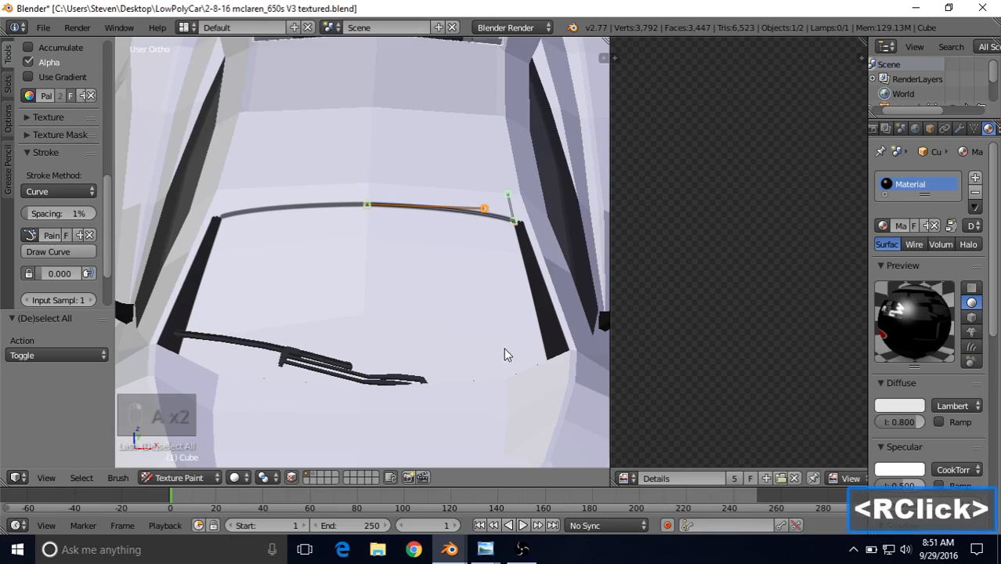
- Set the stroke method to Space and limit the face selection mask to the windshield faces on both halves
left_click(57, 191)
left_click(45, 142)
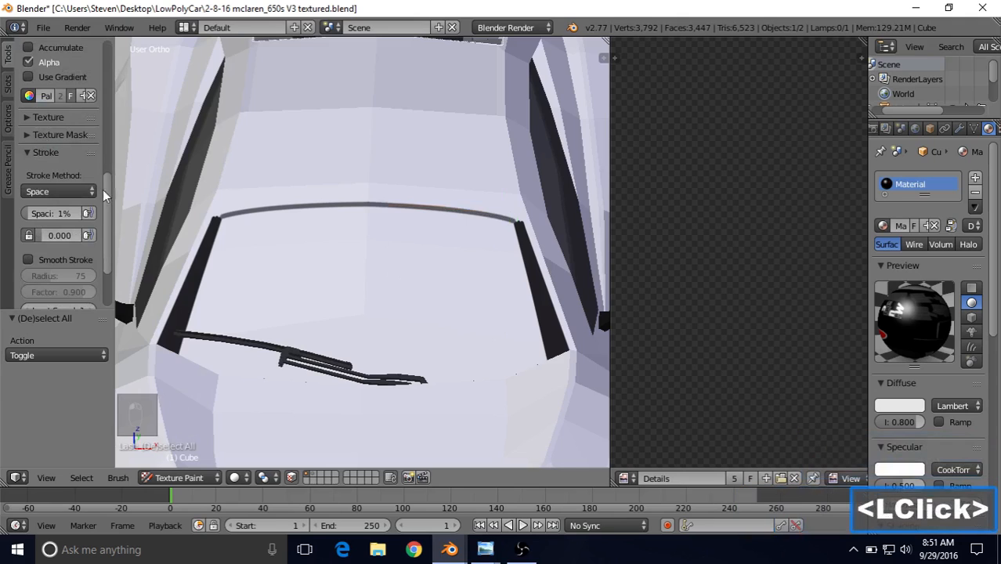
right_click(435, 284)
right_click(478, 244, "shift")
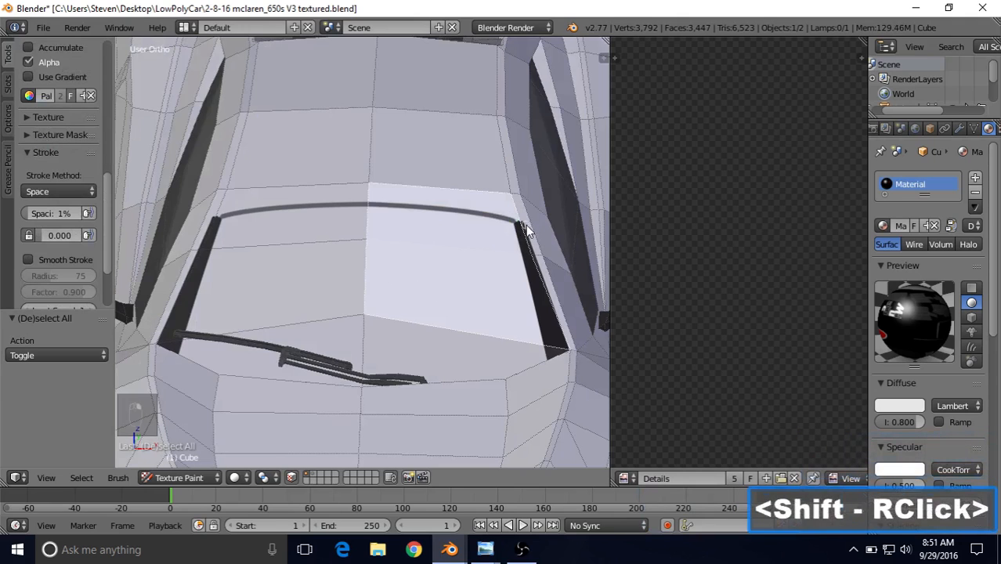
right_click(524, 228, "shift")
right_click(456, 358, "shift")
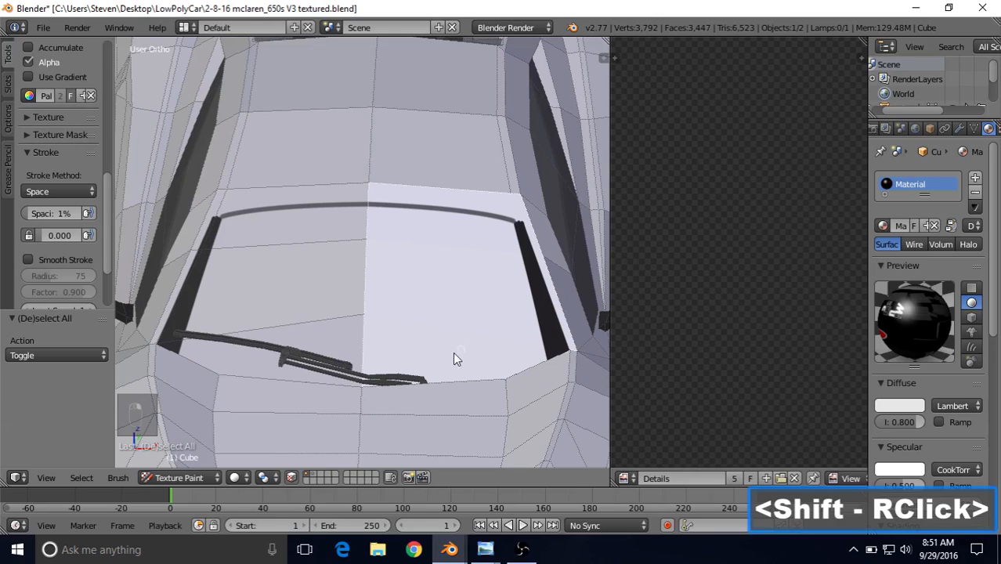
right_click(340, 350, "shift")
right_click(294, 284, "shift")
right_click(285, 267, "shift")
right_click(260, 230, "shift")
right_click(202, 243, "shift")
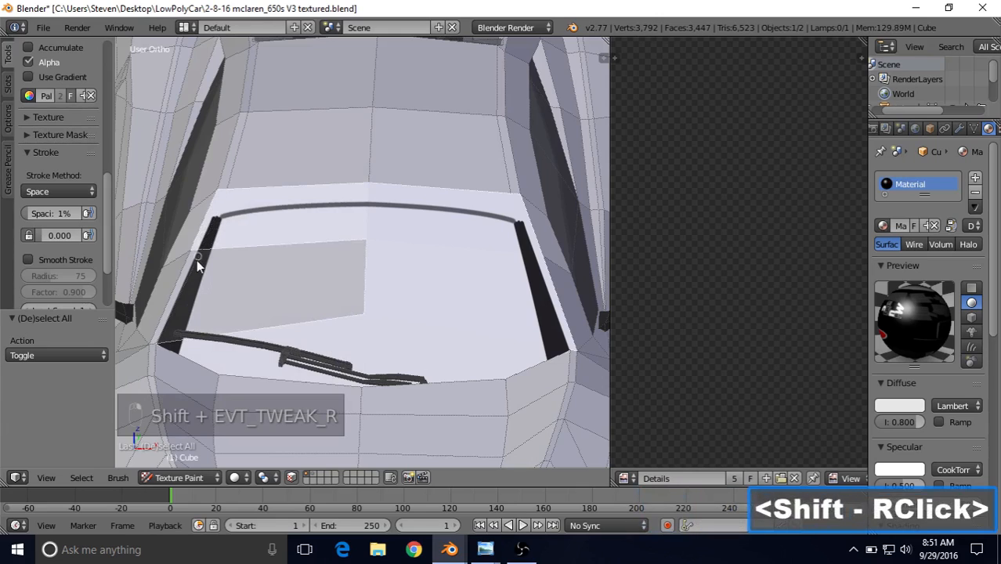
right_click(195, 271, "shift")
right_click(179, 288, "shift")
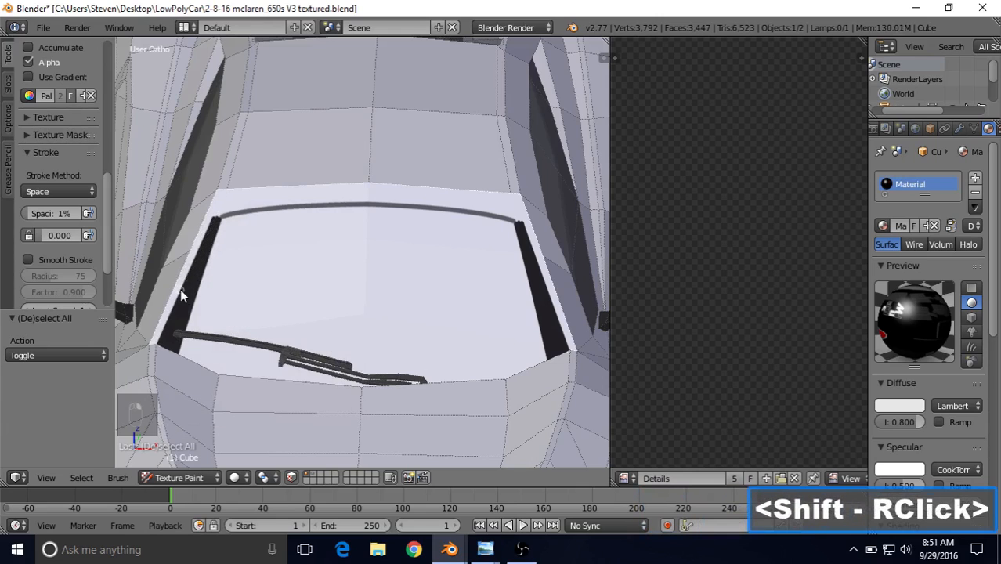
- Set the stroke method back to Curve and try raising only the curve's center point
left_click(45, 192)
left_click(42, 76)
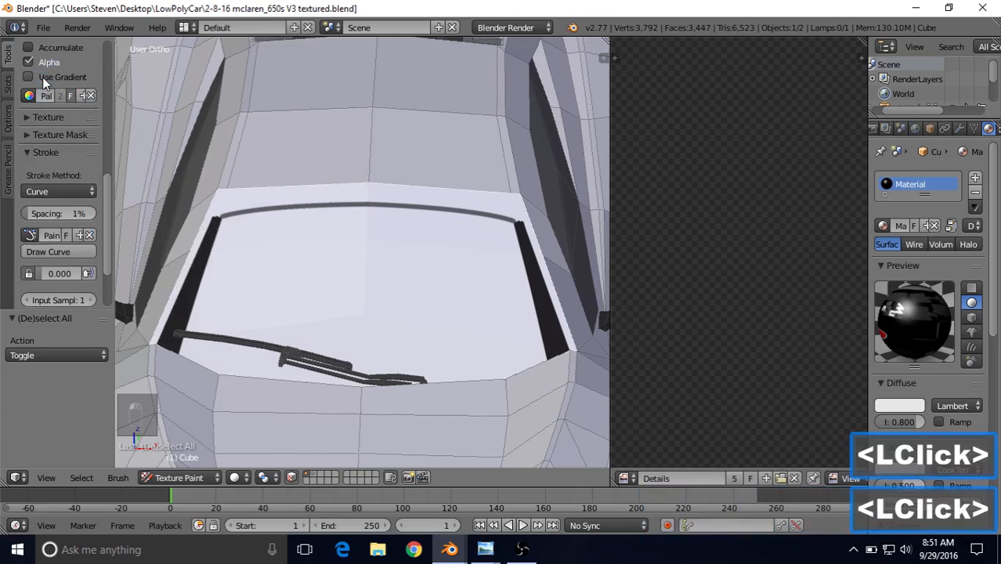
right_click(366, 208)
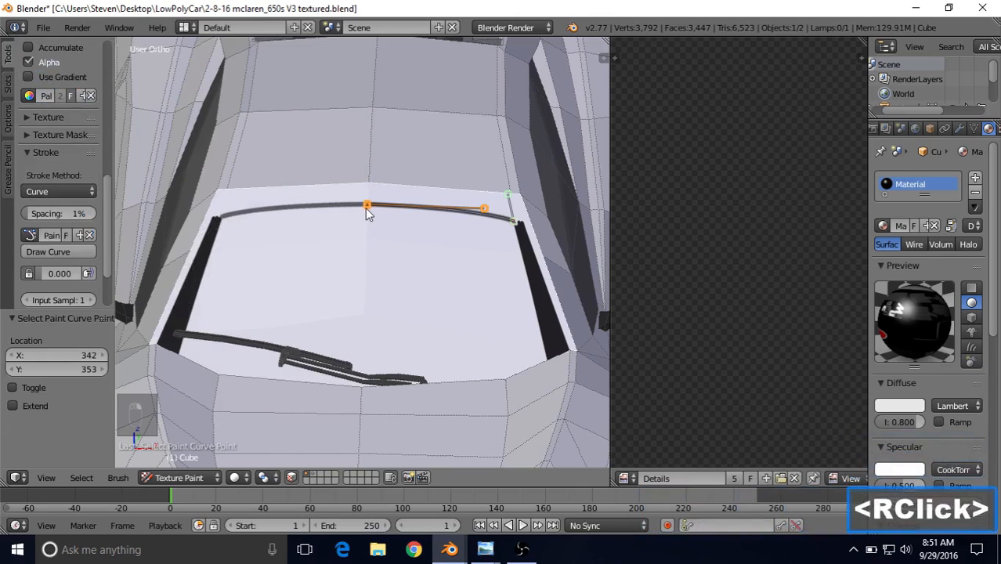
key("g")
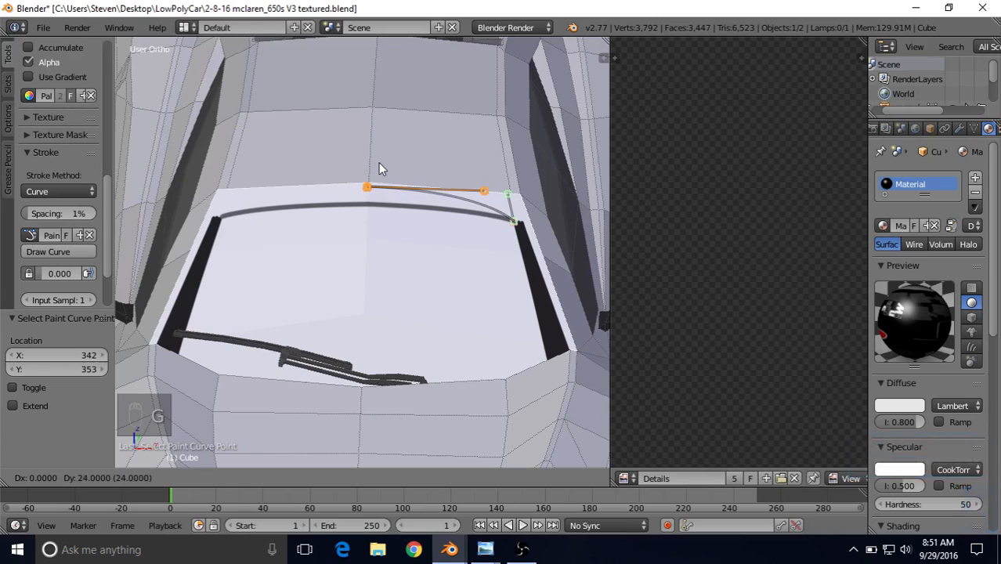
right_click(379, 163)
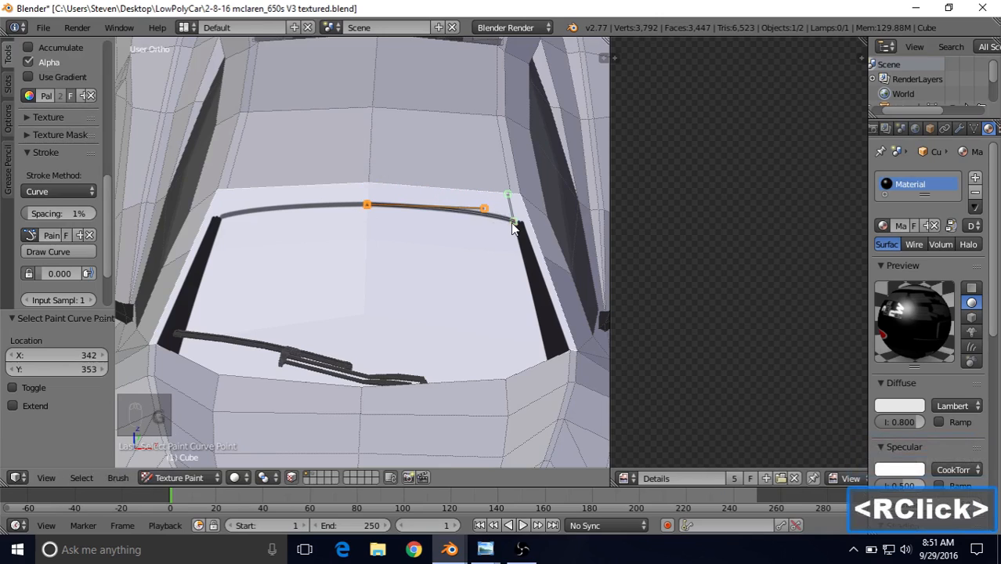
- Shift both paint curve points by 1 in X and 23 in Y, and paint a second arc above the first
right_click(507, 195, "shift")
key("g")
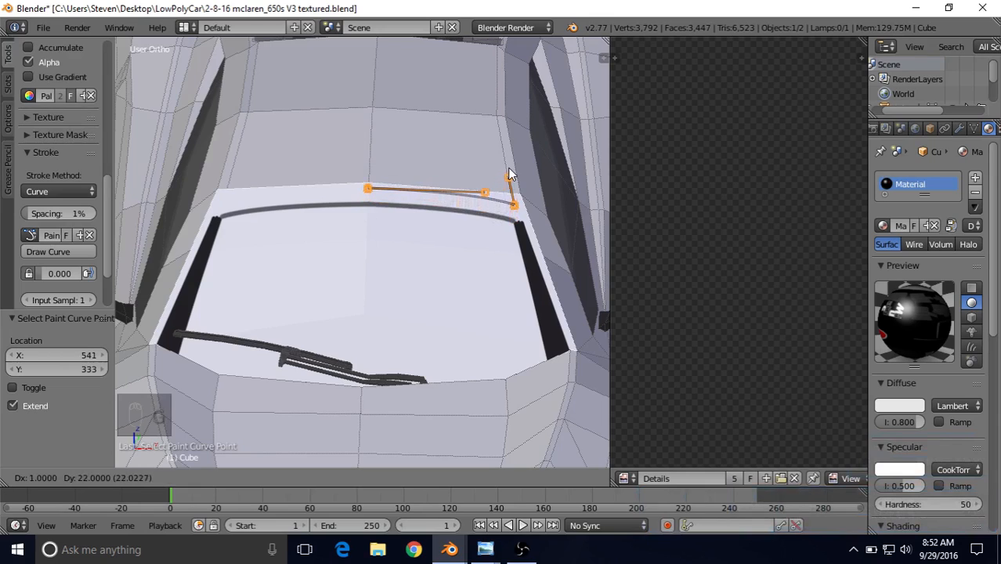
left_click(508, 167)
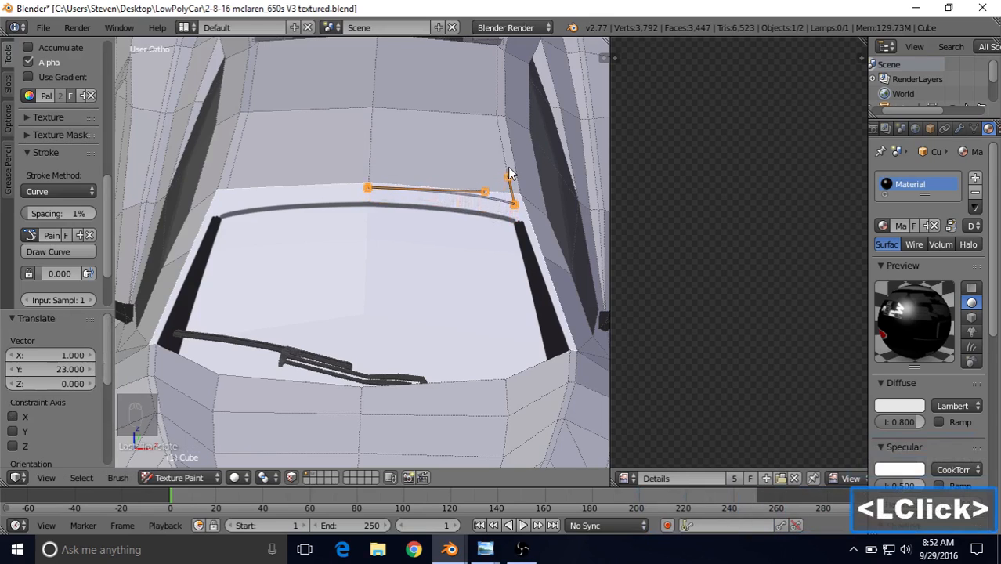
left_click(84, 251)
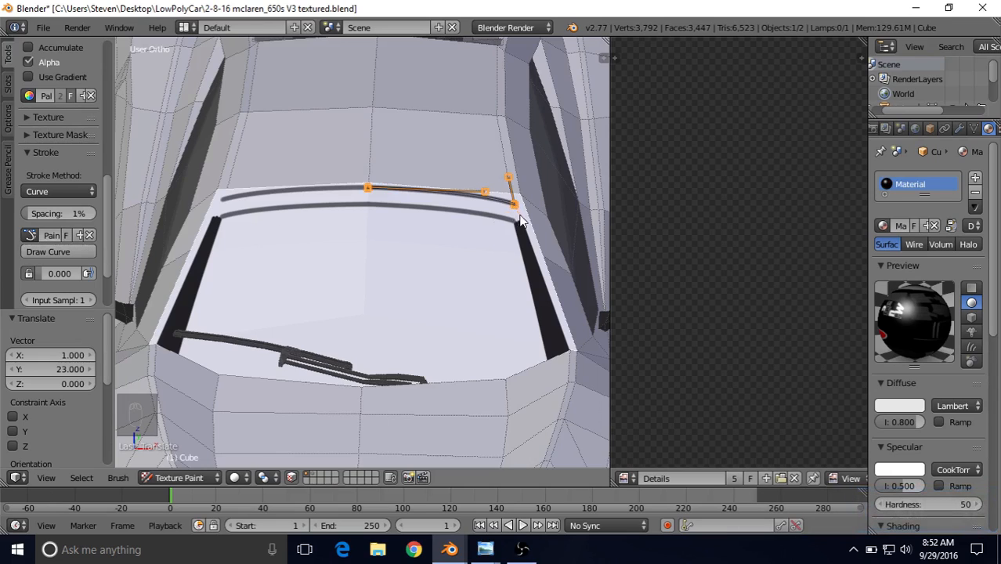
- Set the stroke method to Line and try joining the outer ends of the two arcs, undoing each attempt
left_click(61, 191)
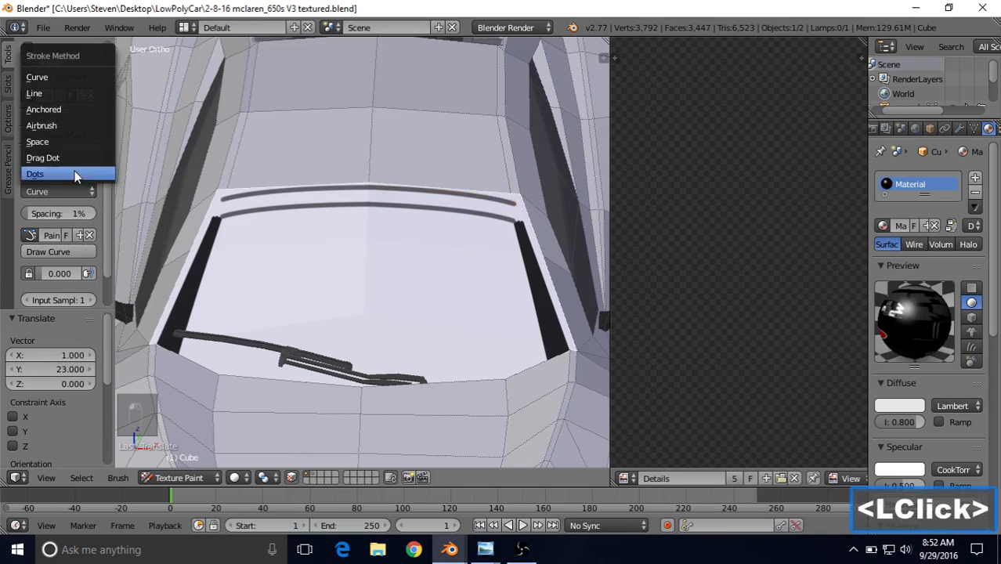
left_click(54, 93)
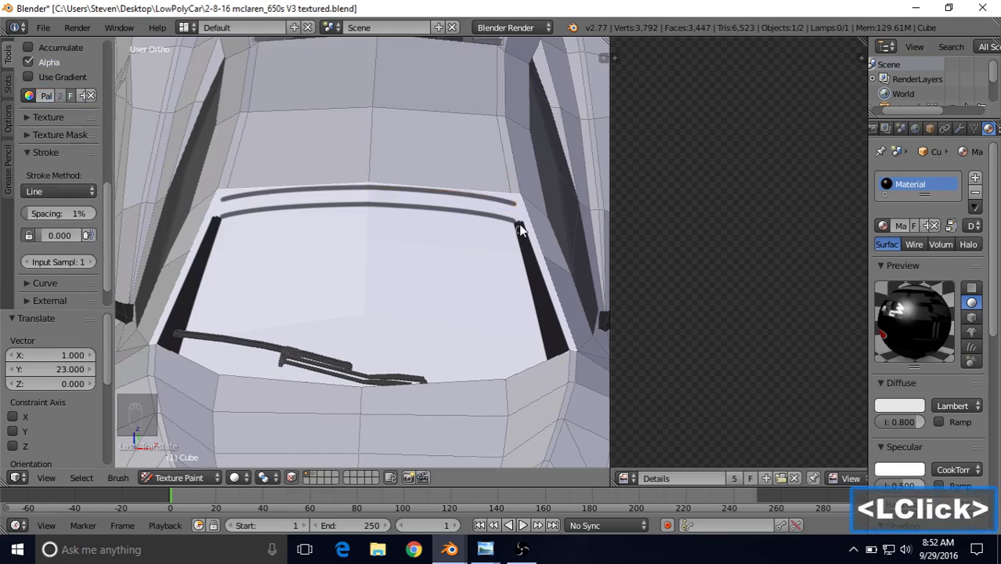
left_click_drag(514, 206, 521, 225)
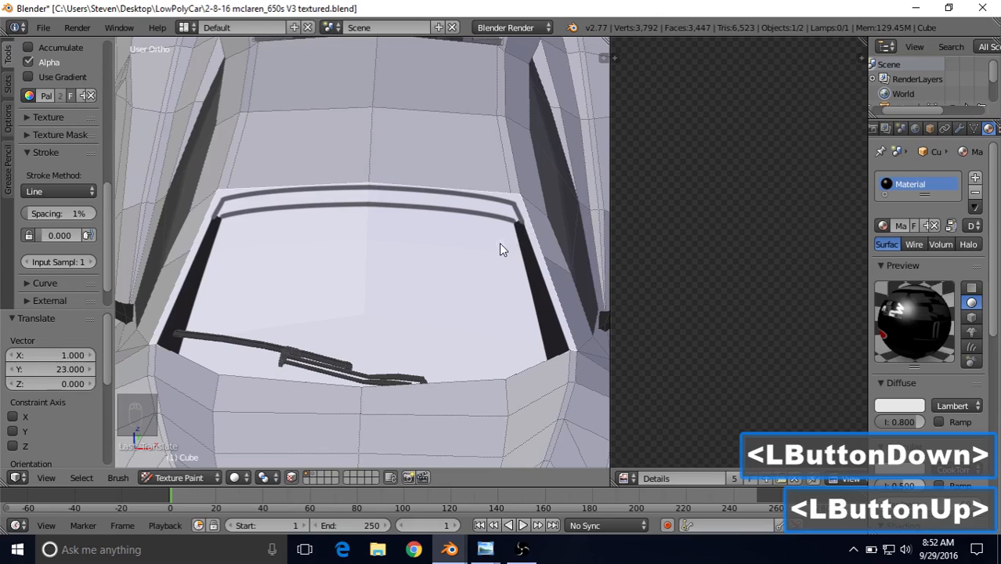
key("ctrl+z")
left_click_drag(516, 203, 522, 220)
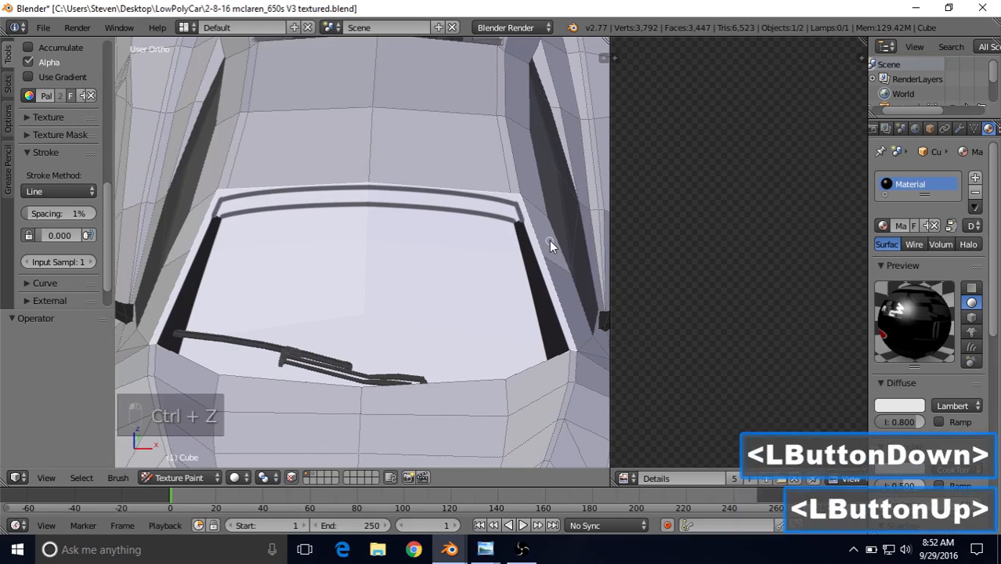
key("ctrl+z")
- Paint short lines joining the arcs' outer ends and closing the corner at the top of the side border
left_click_drag(515, 205, 522, 225)
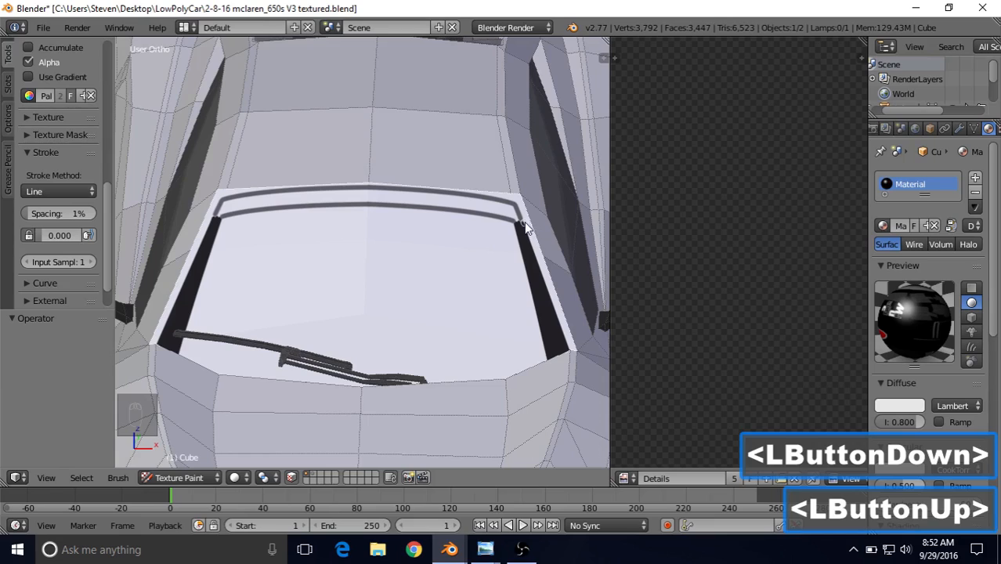
left_click_drag(522, 221, 515, 220)
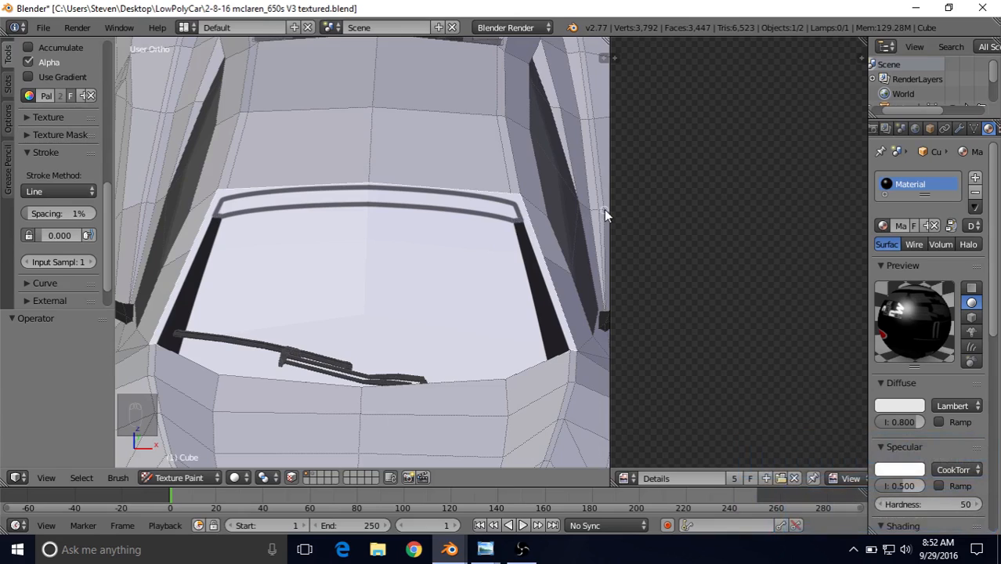
mouse_move(514, 218)
left_mouse_down()
mouse_move(507, 208)
mouse_move(515, 216)
left_mouse_up()
left_click(518, 219)
left_click(518, 219)
- Set the stroke method to Space and paint a stroke between the arcs from the corner toward the windshield's center
left_click(46, 192)
left_click(45, 139)
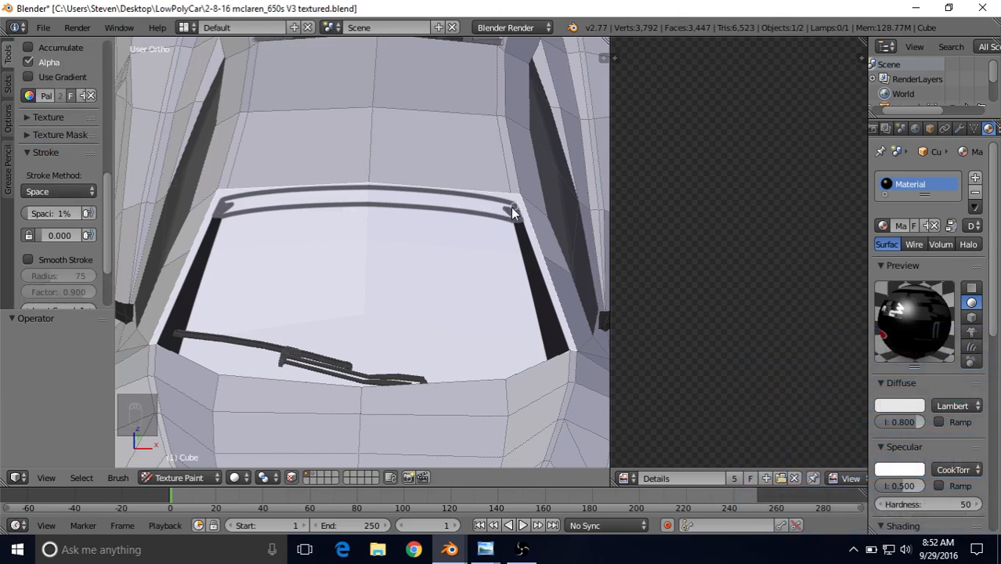
scroll(514, 206, "up", 2)
middle_click_drag(493, 212, 437, 215, "shift")
left_click_drag(437, 215, 316, 199)
- Resize the brush to fit between the arcs and fill the whole band along the windshield's upper edge
key("f")
left_click(328, 213)
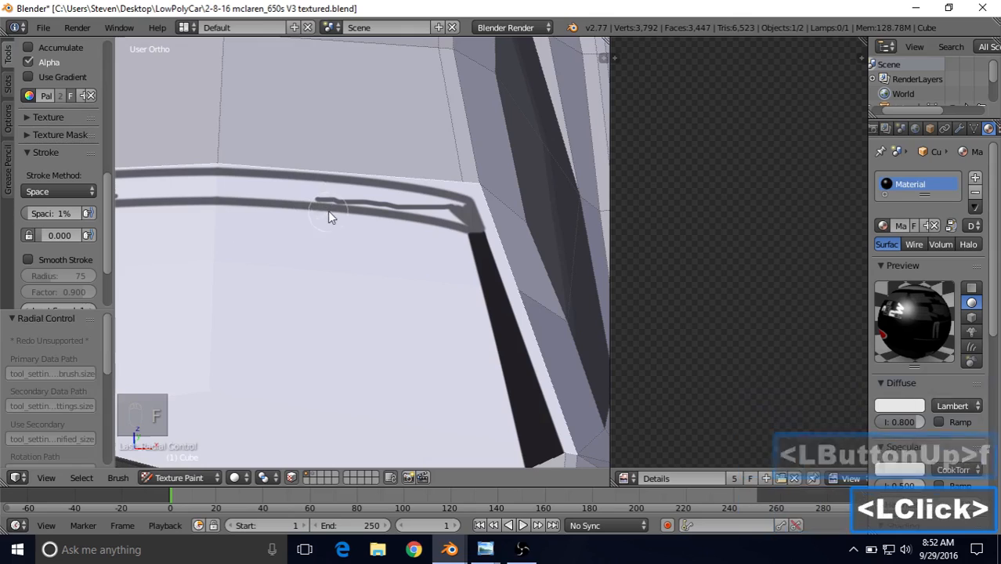
key("f")
left_click(308, 188)
mouse_move(276, 189)
left_mouse_down()
mouse_move(221, 188)
mouse_move(332, 192)
mouse_move(259, 188)
left_mouse_up()
mouse_move(378, 191)
left_mouse_down()
mouse_move(465, 217)
mouse_move(342, 197)
mouse_move(199, 196)
left_mouse_up()
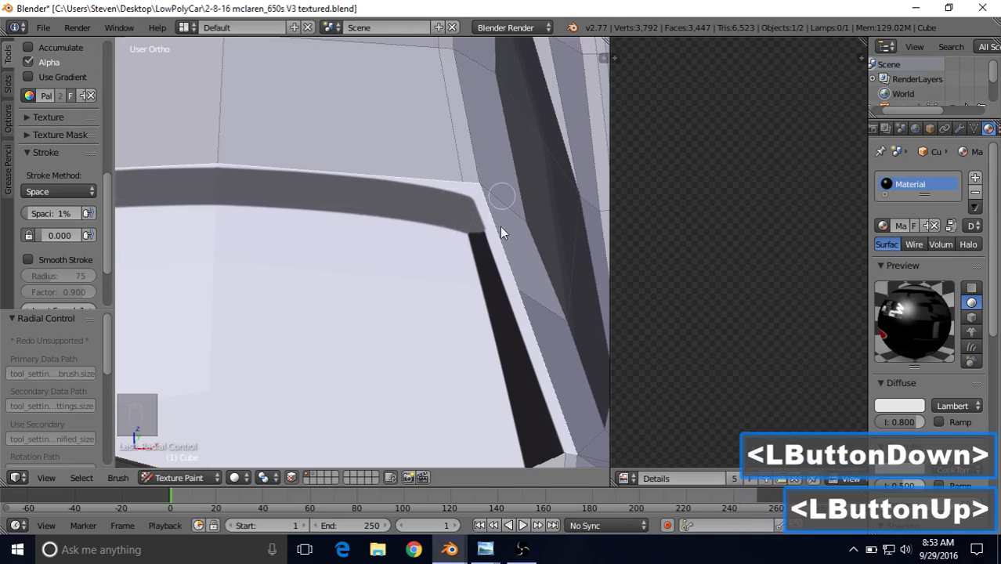
- Set the stroke method to Line and the brush radius to 2 px, and paint a fine line where the upper band meets the side border
middle_click_drag(492, 262, 466, 235, "shift")
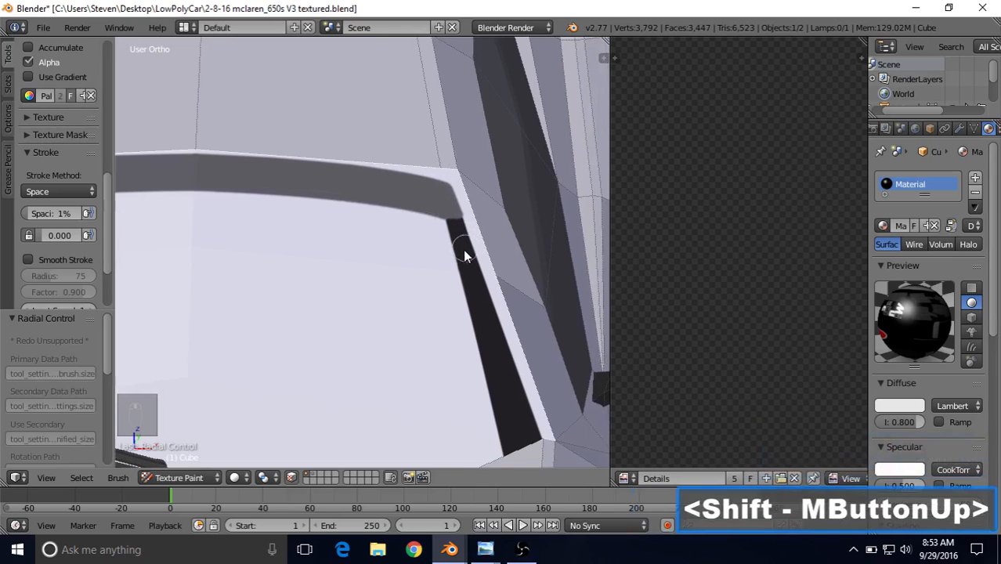
scroll(452, 274, "down", 2)
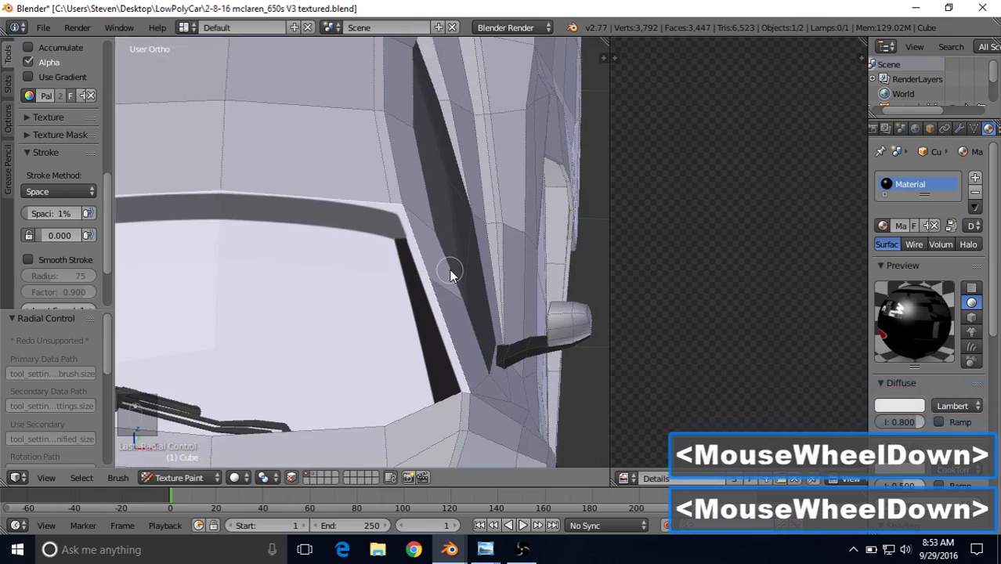
scroll(452, 273, "down", 2)
middle_click_drag(452, 274, 423, 219, "shift")
scroll(416, 222, "up", 4)
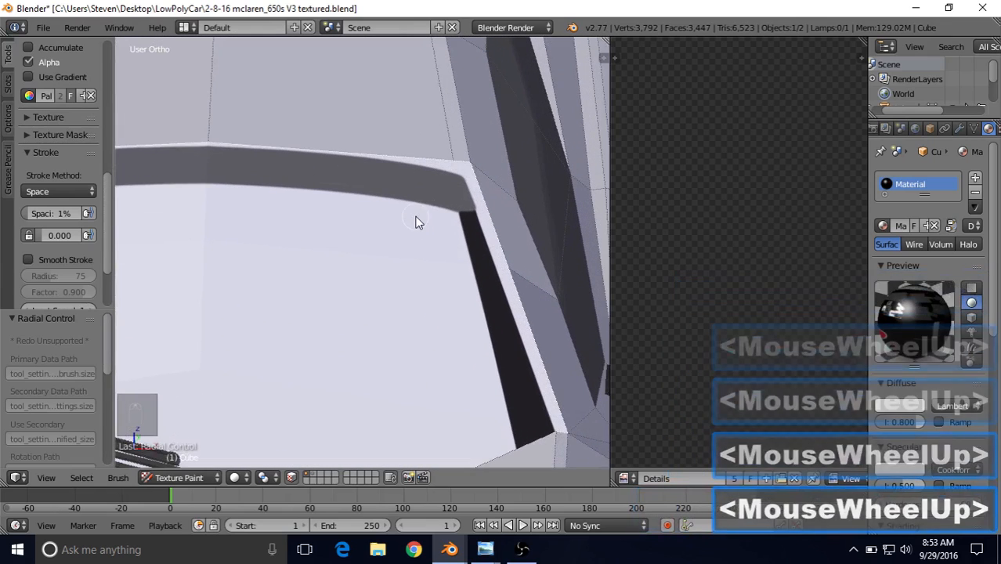
left_click(75, 189)
left_click(54, 94)
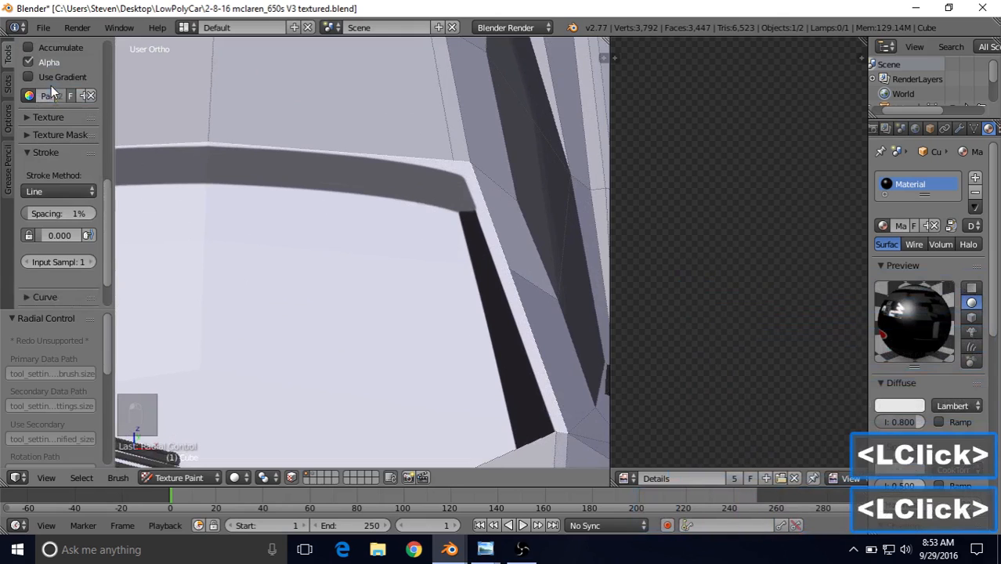
scroll(69, 186, "up", 4)
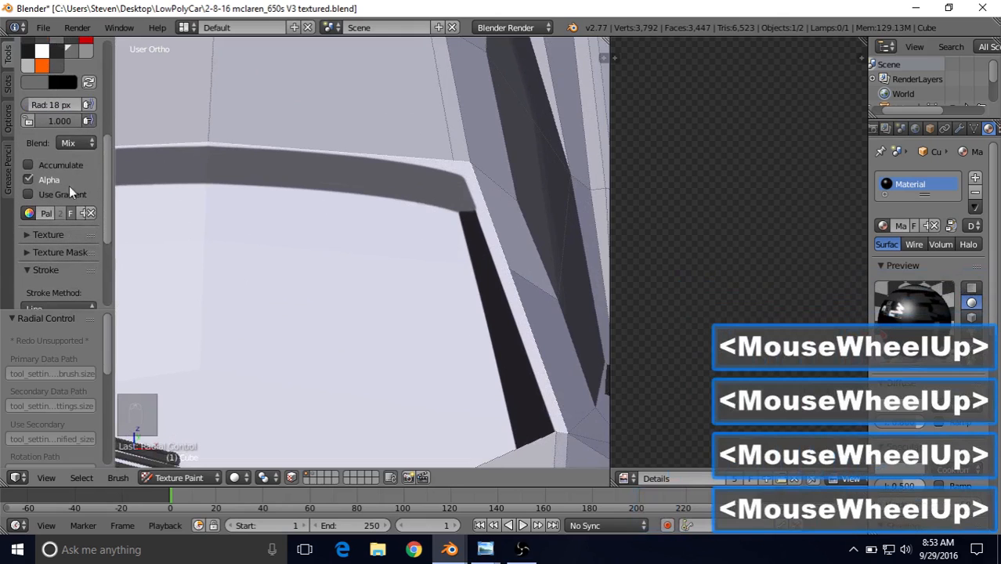
left_click(54, 106)
type("2")
key("Return")
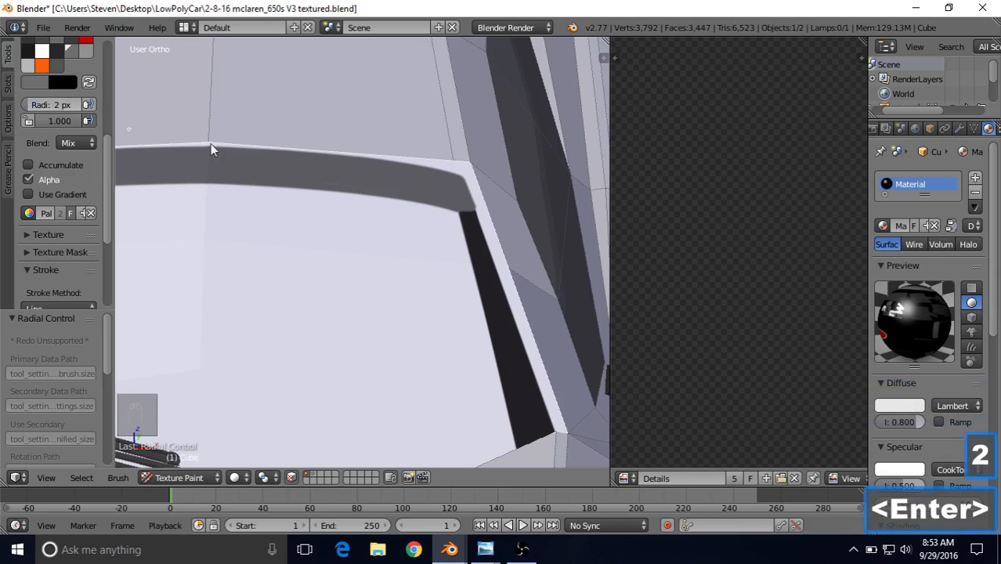
scroll(423, 231, "up", 1)
middle_click_drag(447, 226, 382, 235, "shift")
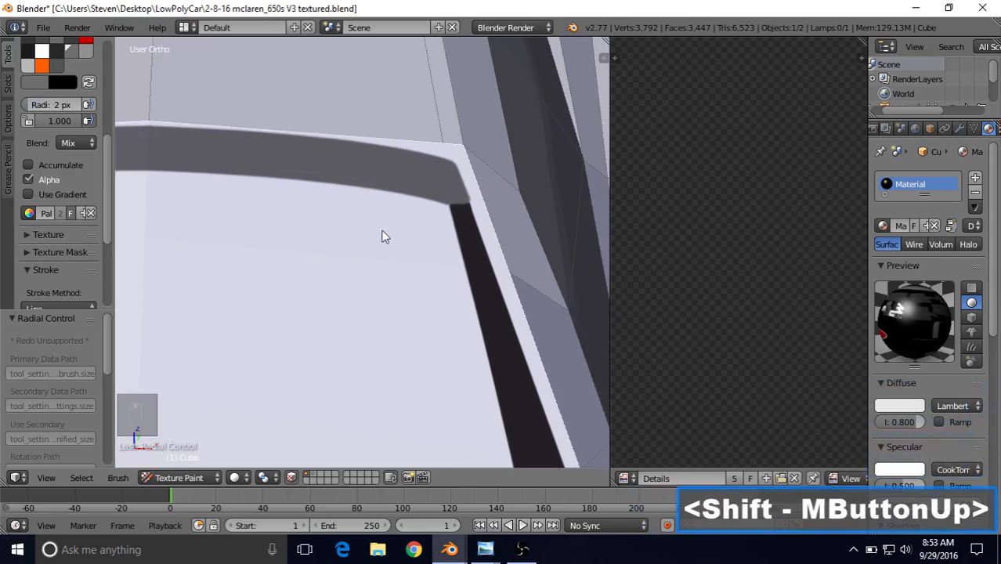
left_click(470, 200)
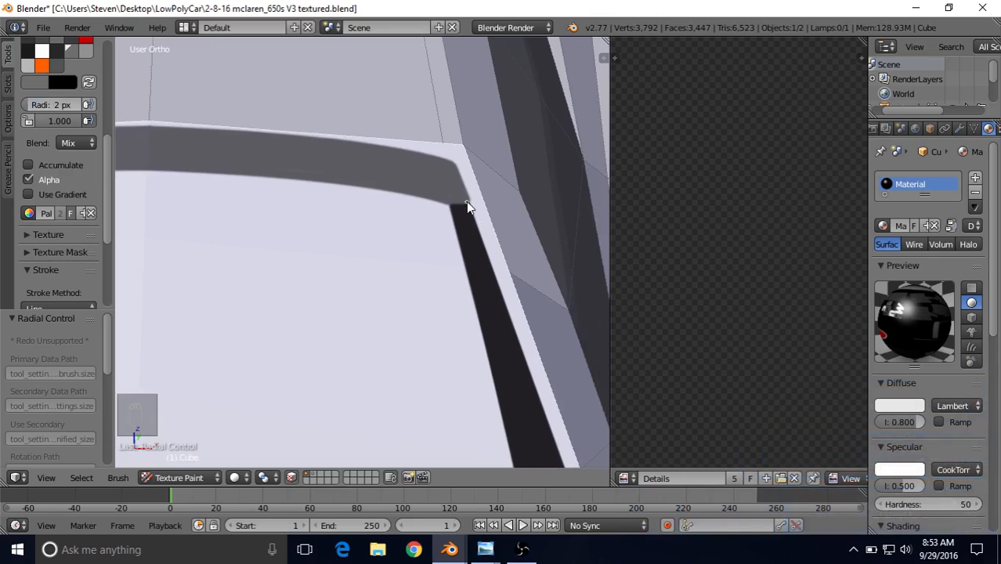
- Set the brush radius to 4 px and paint a short line across the joint between the upper band and the side border
left_click(56, 105)
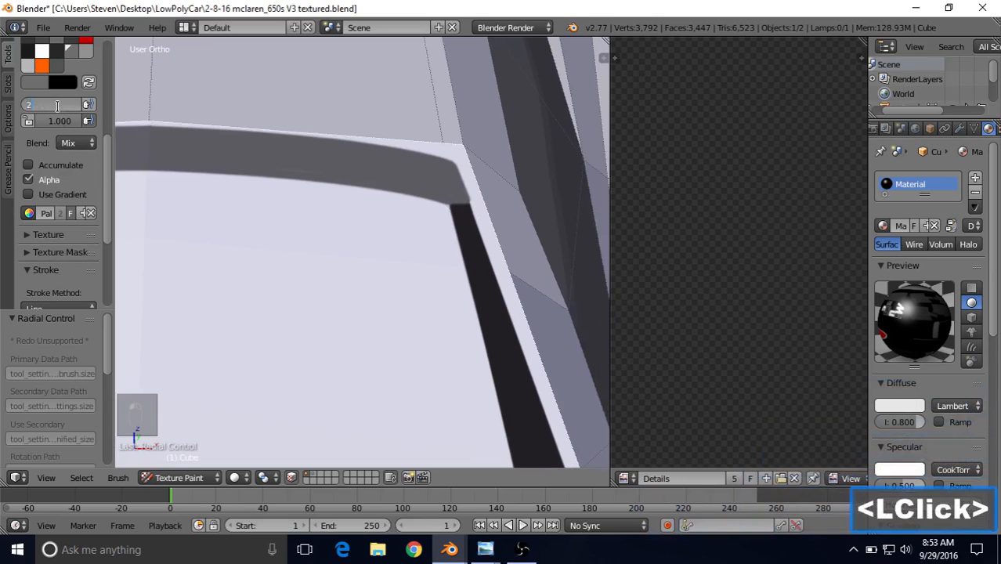
type("4")
key("Return")
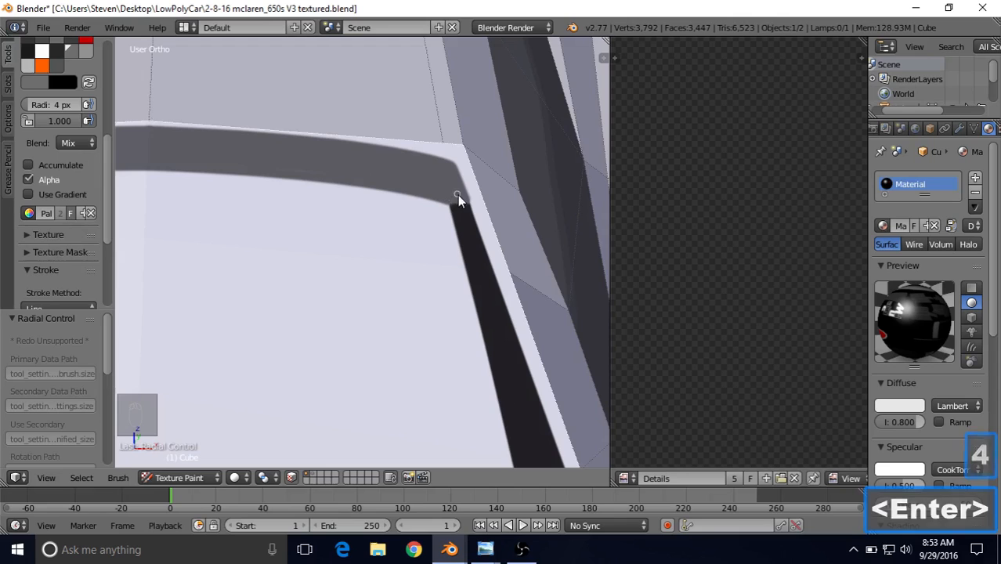
scroll(462, 212, "up", 2)
middle_click_drag(462, 212, 362, 242, "shift")
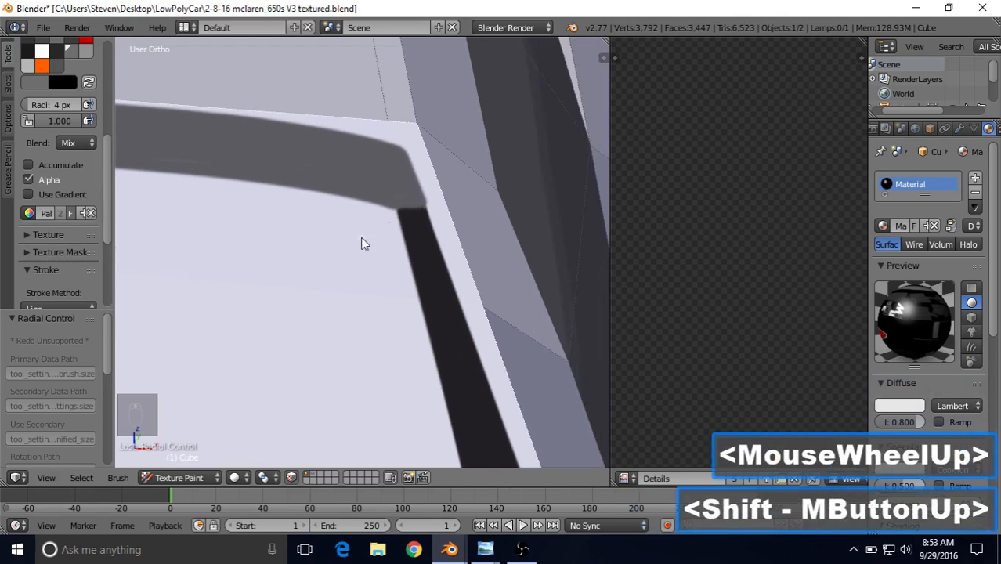
left_click(423, 203)
mouse_move(423, 203)
left_mouse_down()
mouse_move(426, 212)
mouse_move(396, 208)
mouse_move(433, 204)
left_mouse_up()
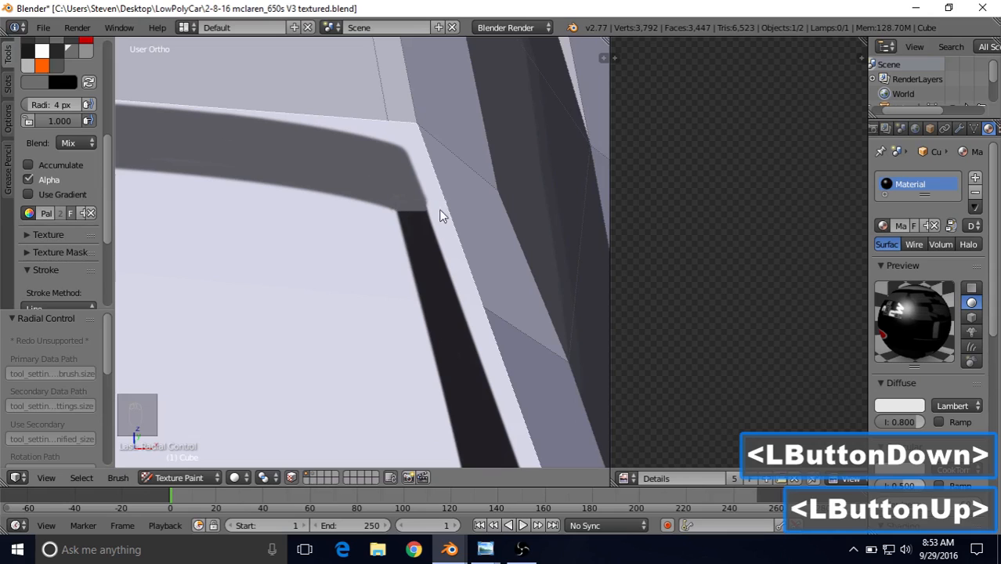
- Try to trim the bump on the band's outer edge just above the joint, using the Erase Alpha blend mode
scroll(409, 264, "down", 4)
scroll(411, 290, "up", 3)
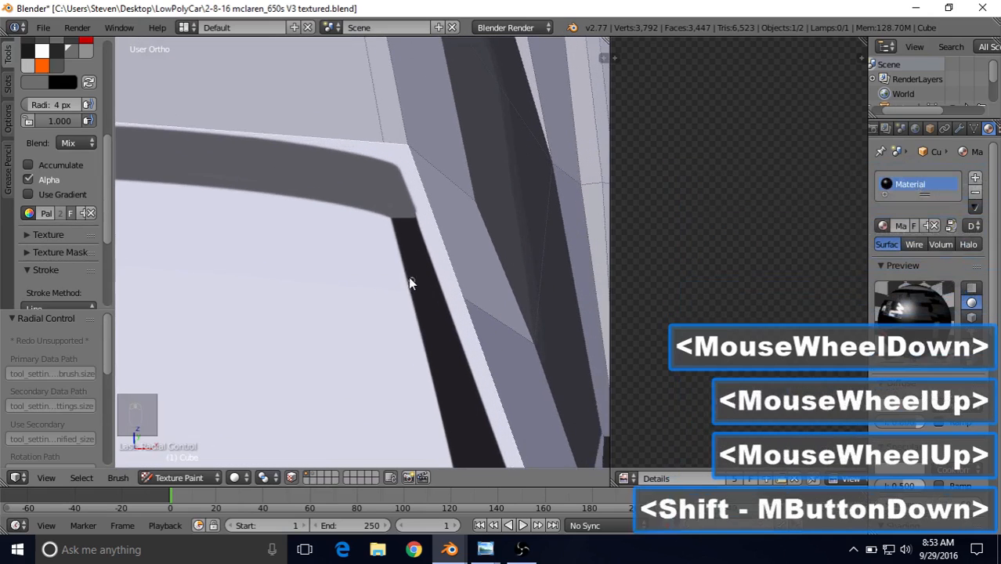
middle_click_drag(411, 286, 356, 274, "shift")
scroll(356, 275, "up", 2)
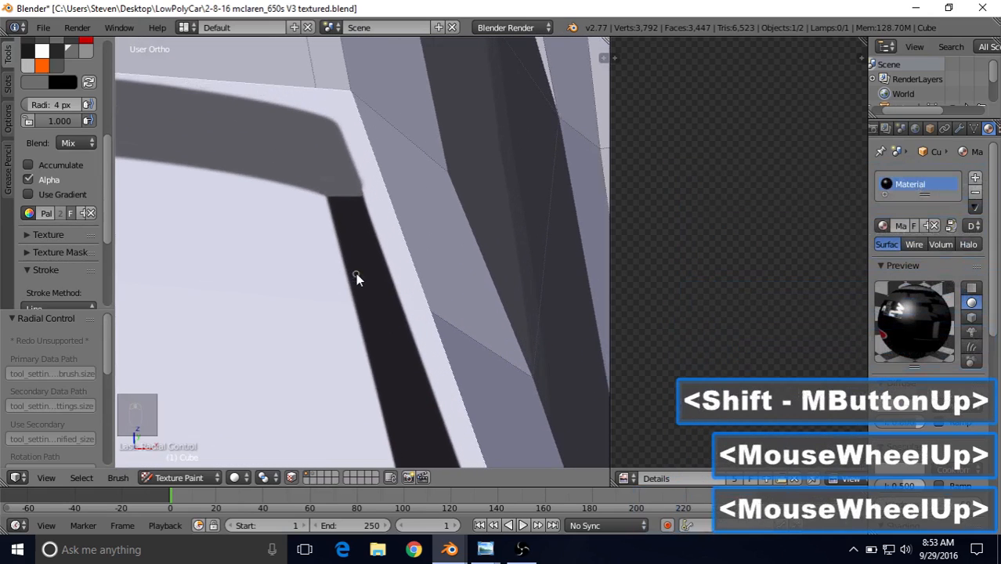
left_click(69, 143)
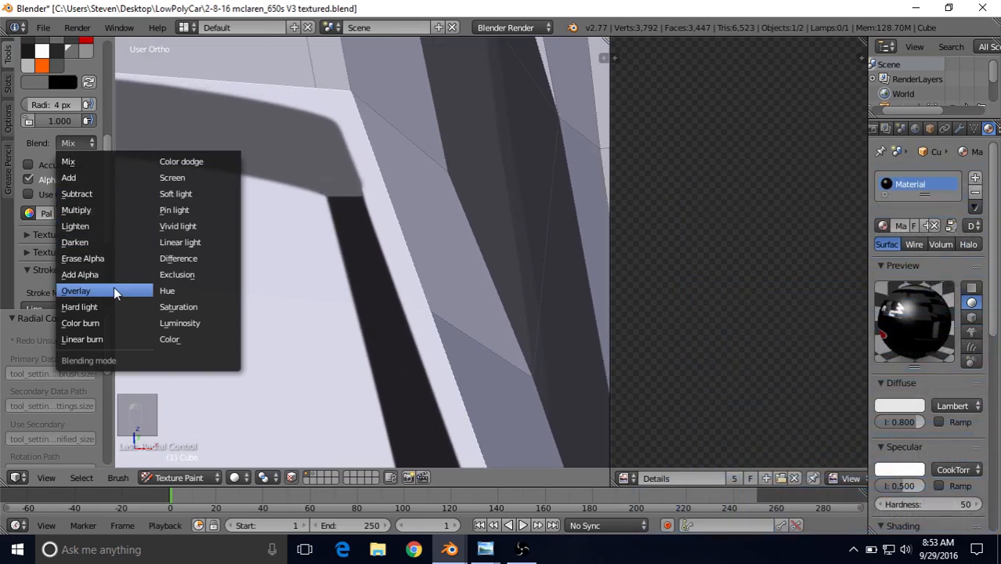
left_click(101, 272)
scroll(96, 264, "down", 5)
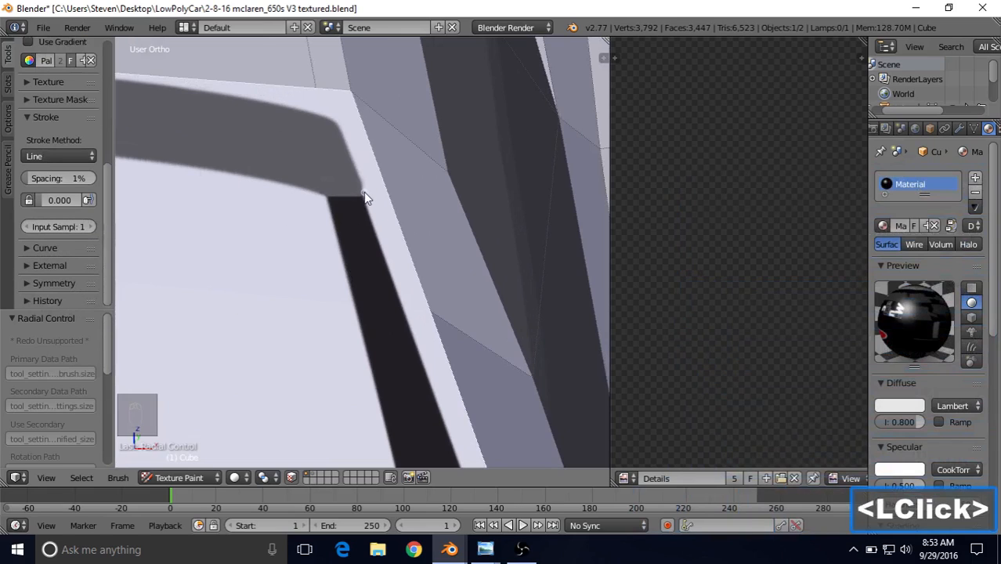
left_click_drag(364, 191, 353, 156)
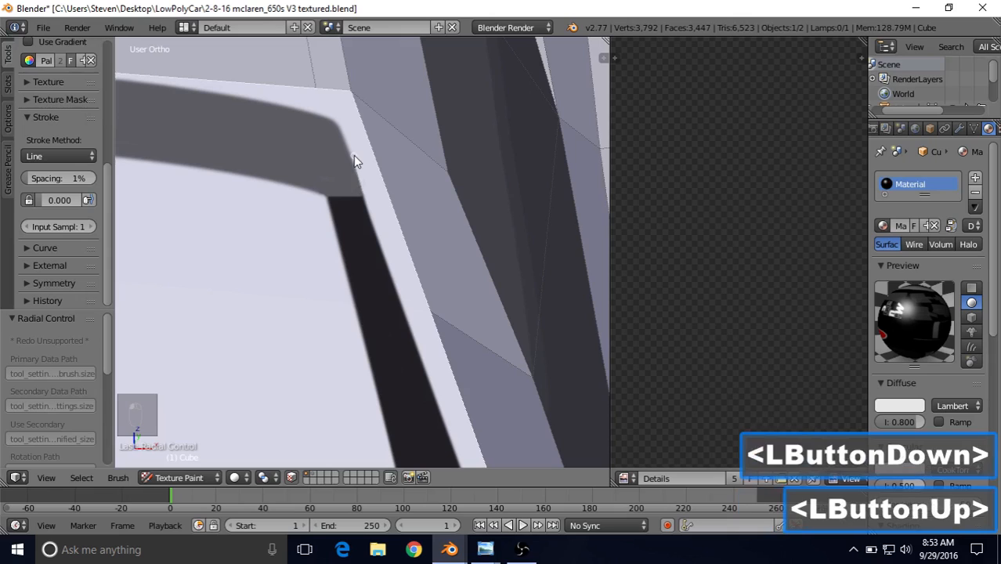
- Try the Mix blend mode with a line down the band's slanted outer edge from its corner to the side border
middle_click_drag(416, 239, 419, 259, "shift")
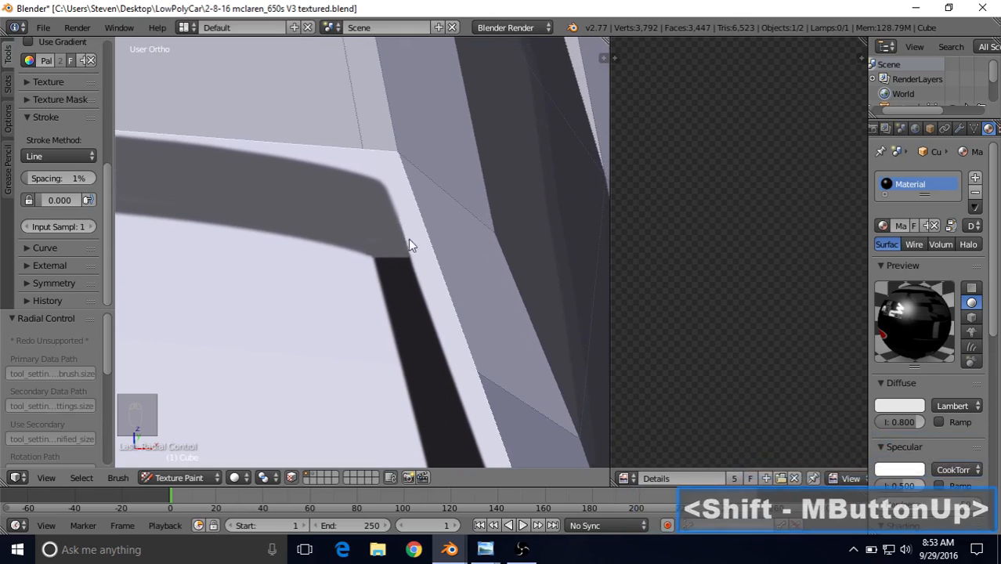
scroll(50, 204, "up", 5)
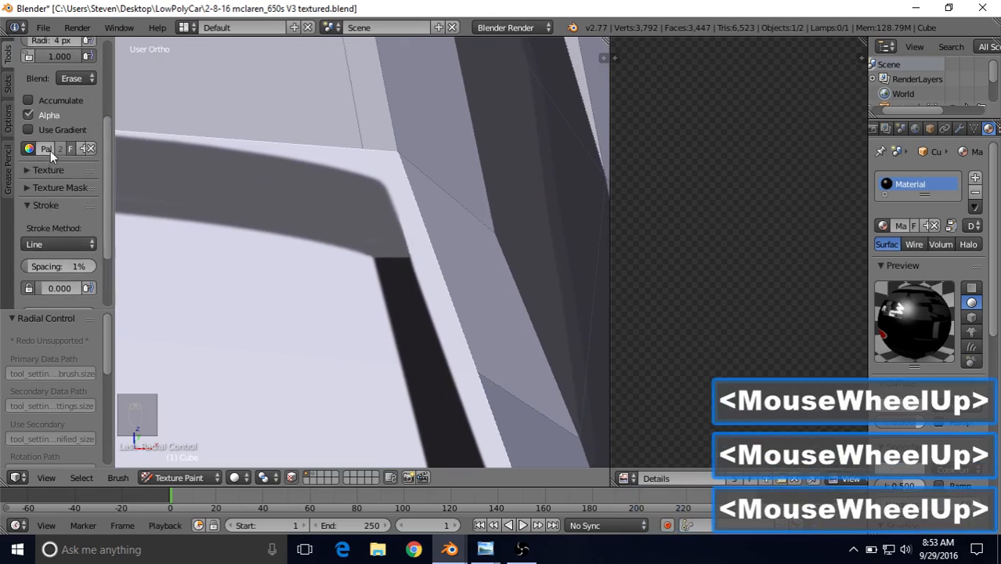
left_click(70, 110)
left_click(68, 126)
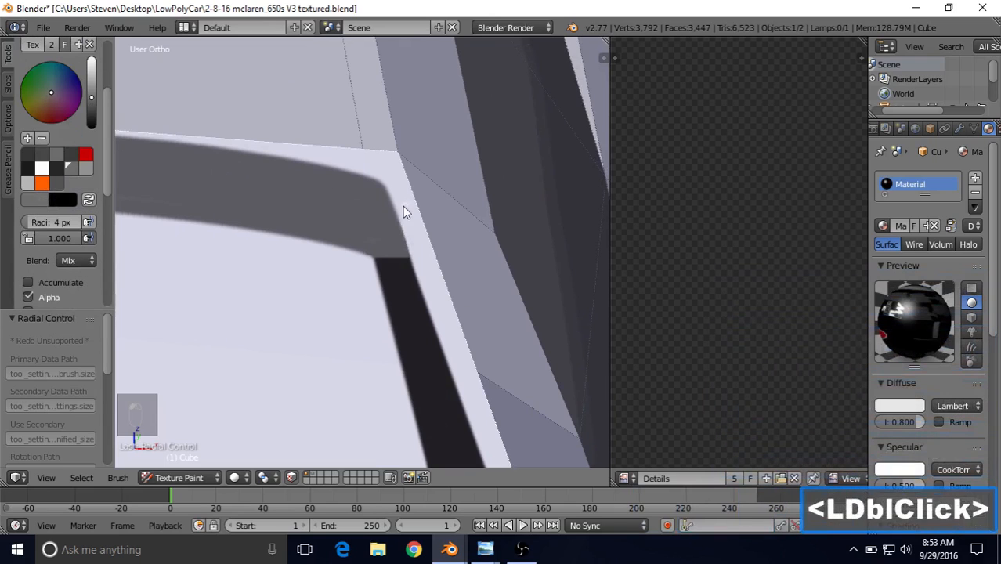
left_click_drag(382, 189, 408, 255)
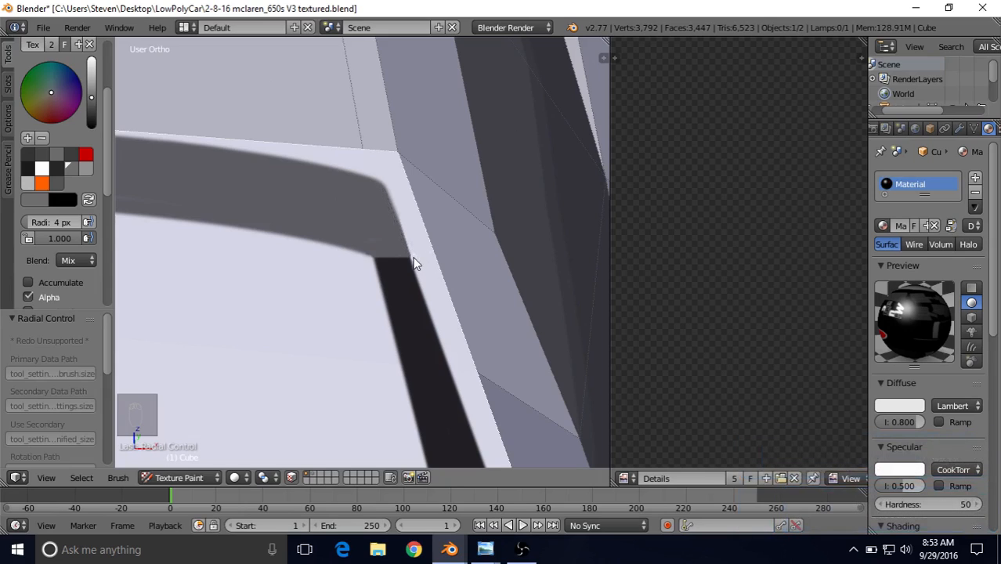
- Try erasing a line up the band's slanted outer edge with the Erase Alpha blend mode, undoing the first stroke and repeating it
left_click(76, 260)
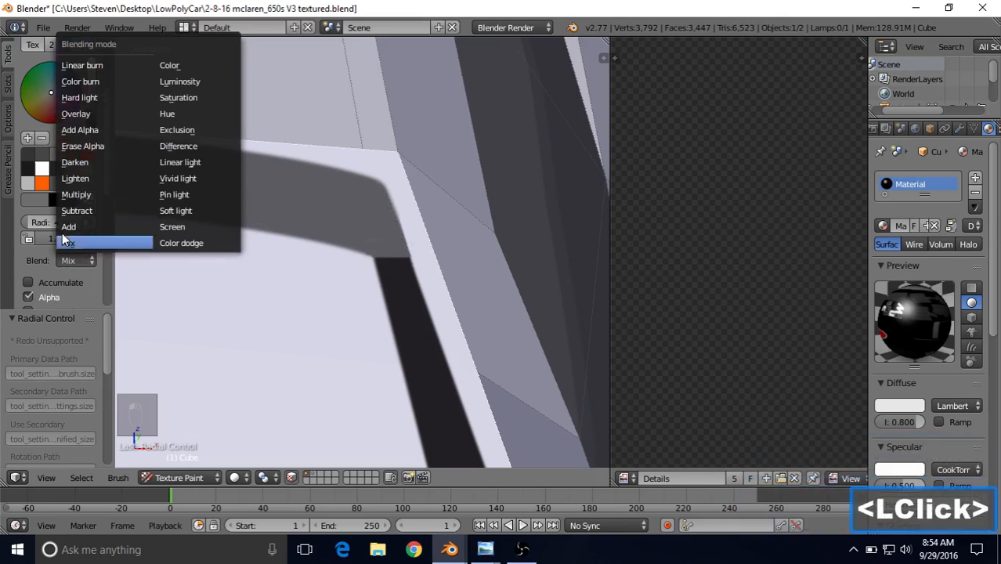
left_click(98, 131)
scroll(98, 131, "down", 5)
left_click(82, 109)
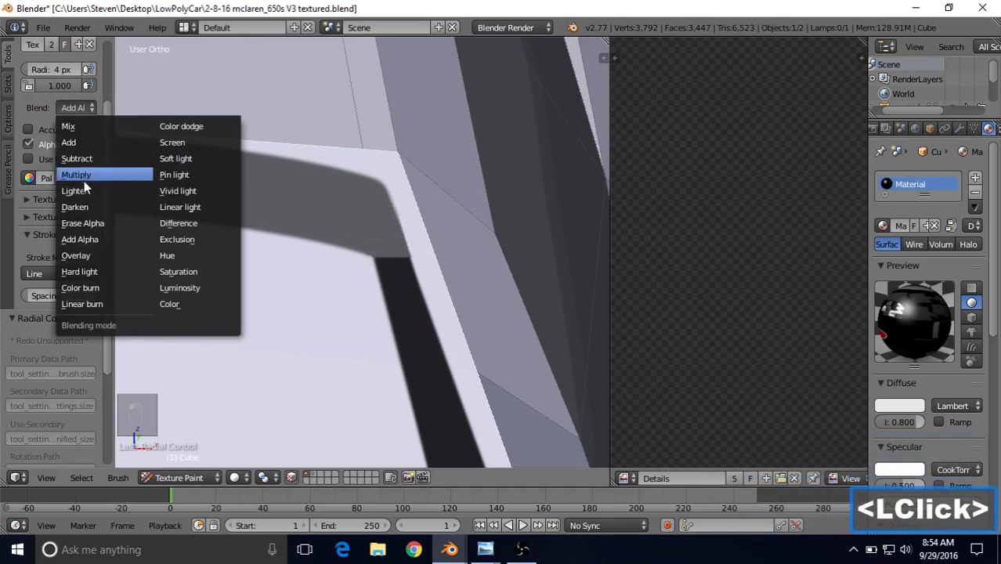
left_click(96, 225)
left_click_drag(411, 261, 383, 181)
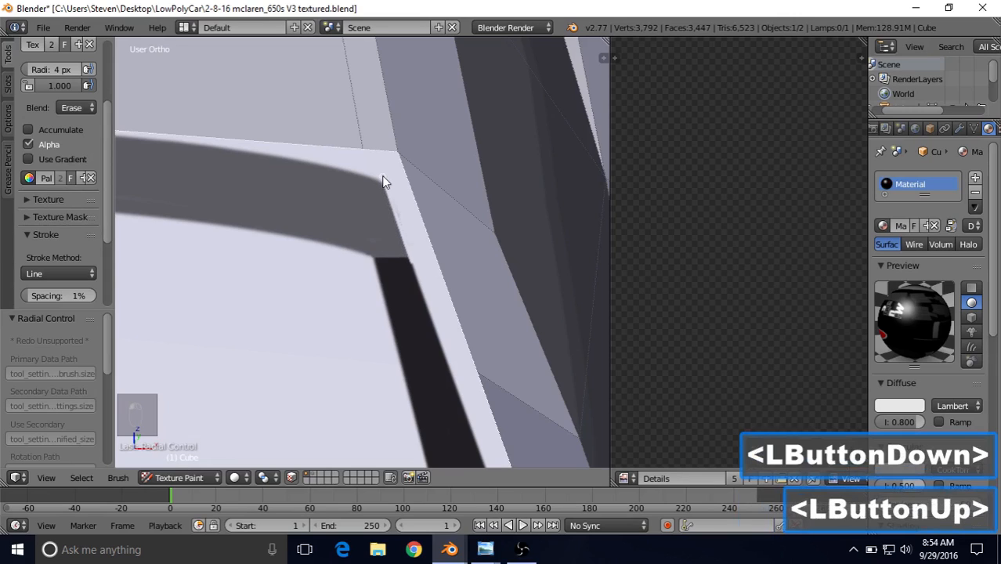
key("ctrl+z")
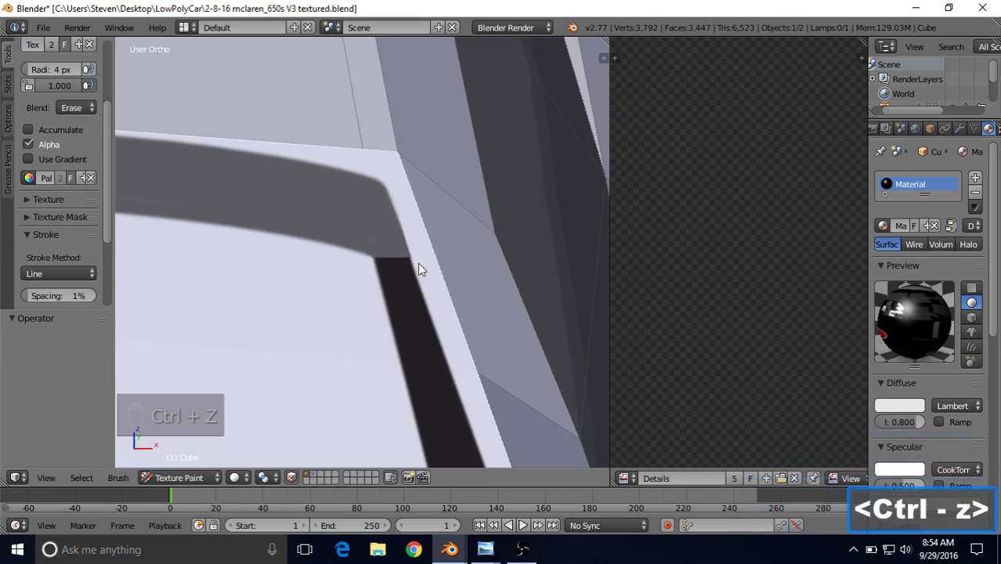
left_click_drag(412, 259, 410, 223)
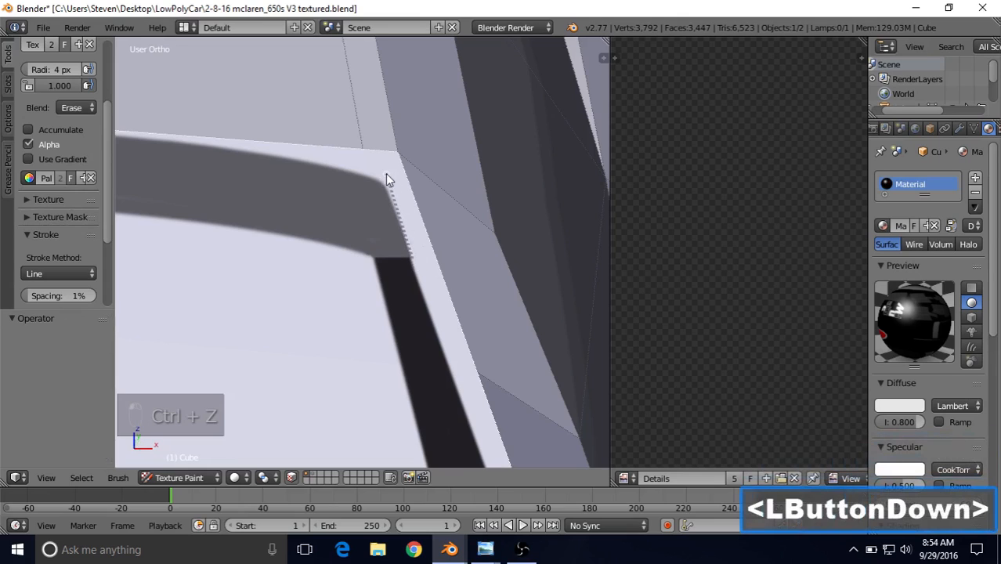
left_click_drag(384, 170, 383, 169)
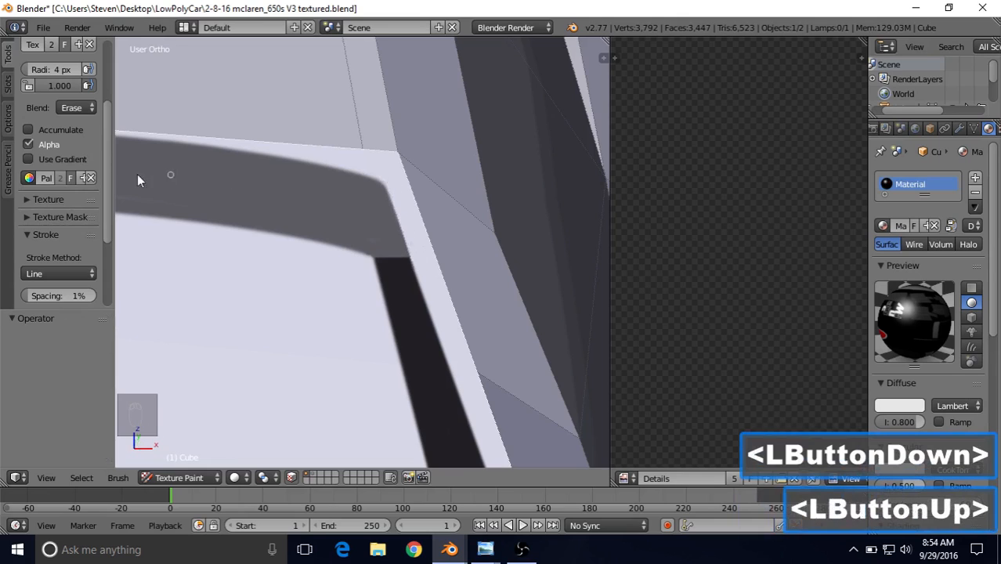
- Switch the blend mode back to Mix, try repainting the slanted edge down to the joint, and undo the stroke
left_click(76, 107)
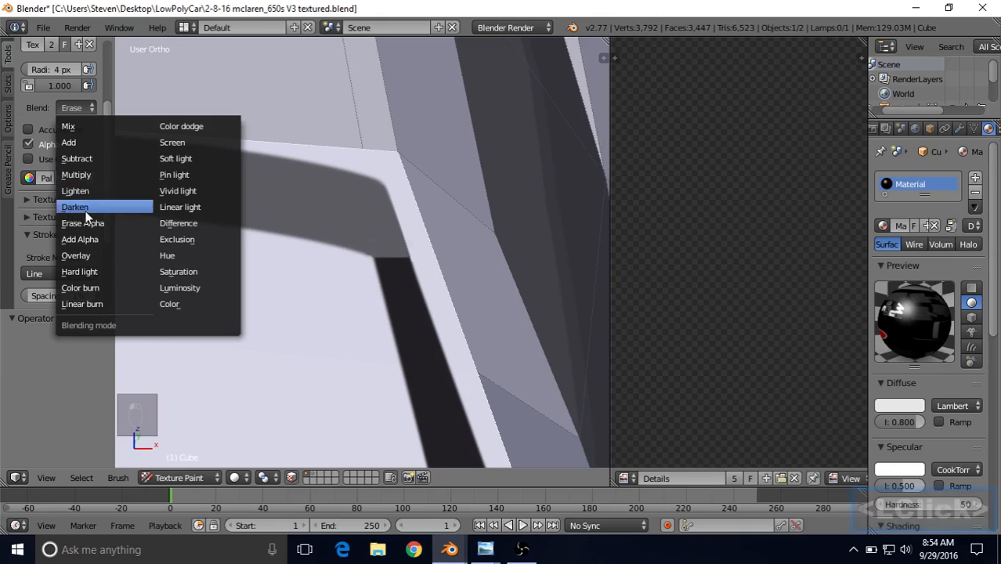
left_click(69, 126)
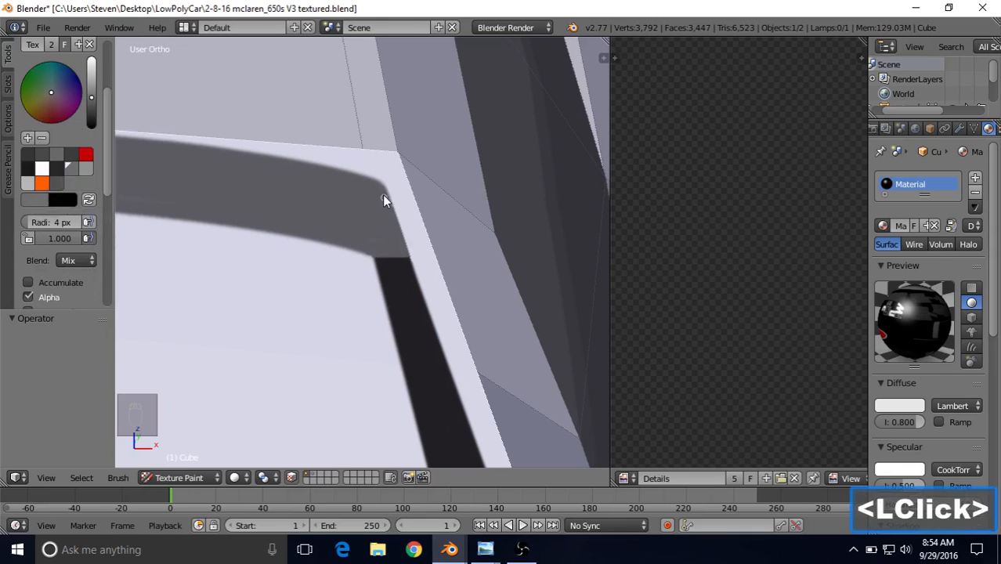
left_click_drag(385, 188, 408, 255)
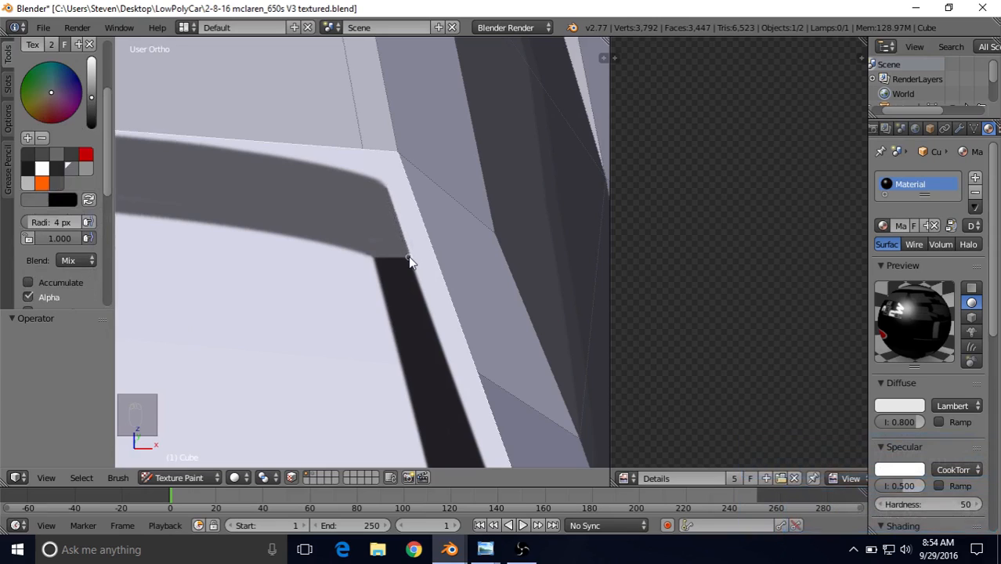
key("ctrl+z")
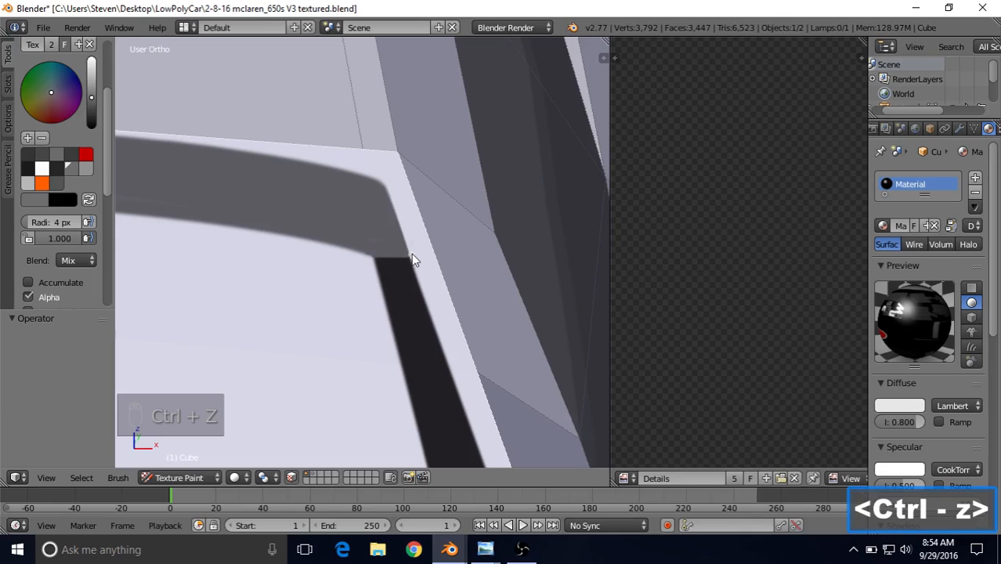
- Try painting the slanted edge from the joint up to the corner, and undo it together with the three preceding edge strokes
scroll(411, 253, "up", 2)
middle_click_drag(412, 252, 394, 265, "shift")
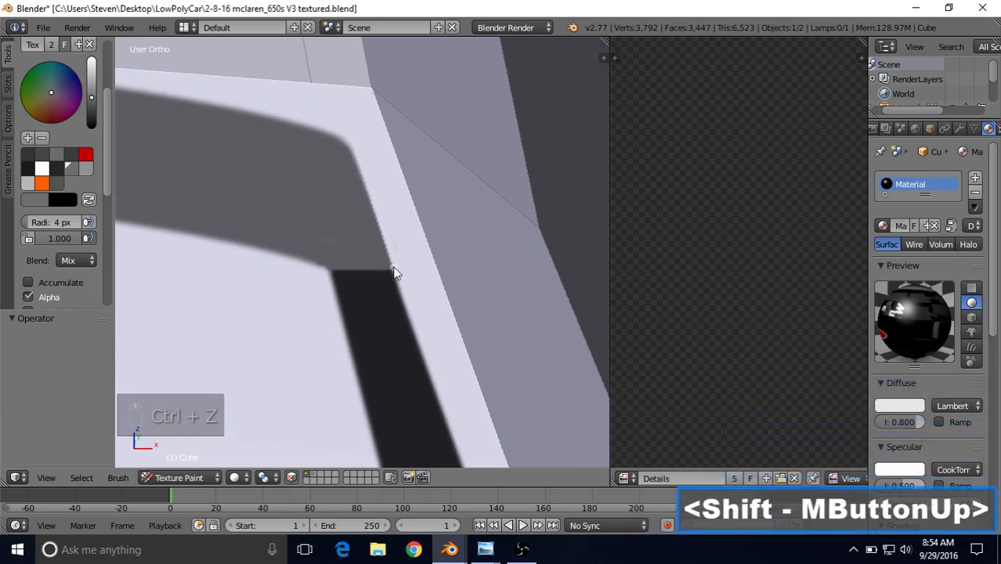
left_click_drag(388, 266, 355, 156)
key("ctrl+z")
key("ctrl+z")
key("ctrl+z")
key("ctrl+z")
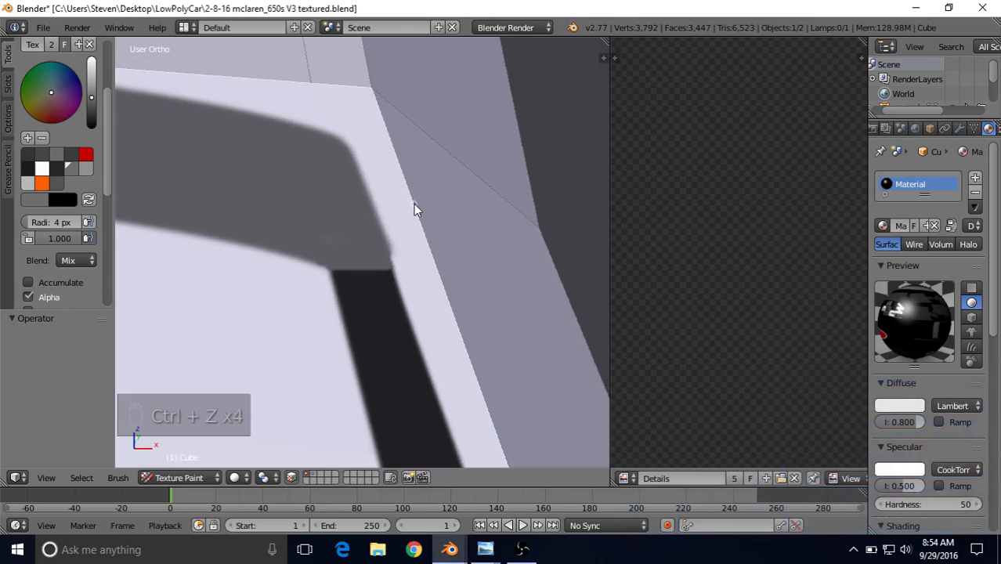
- Try erasing at the band's slanted outer edge just above the joint using the Erase Alpha blend mode, and undo the stroke
scroll(409, 223, "down", 2)
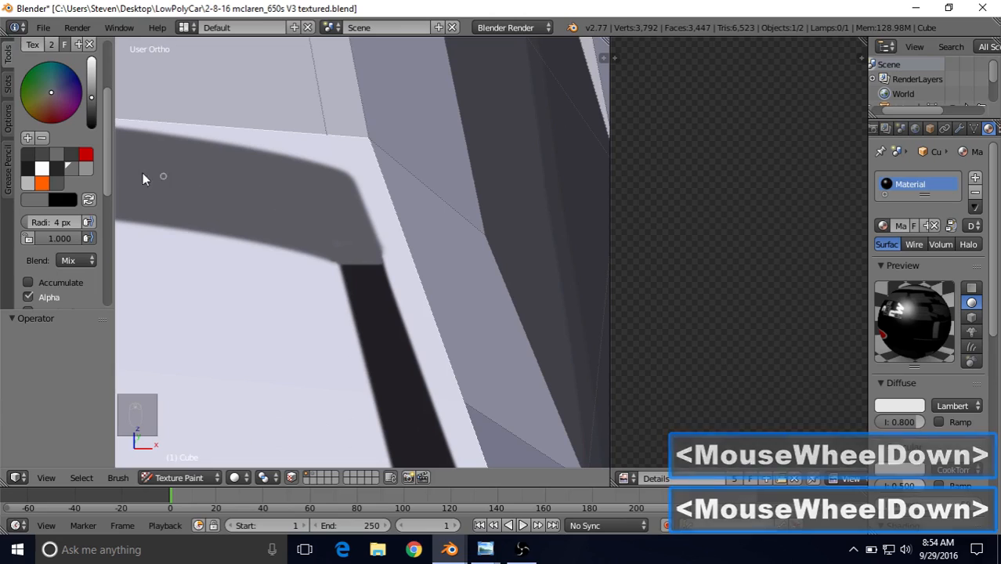
left_click(69, 260)
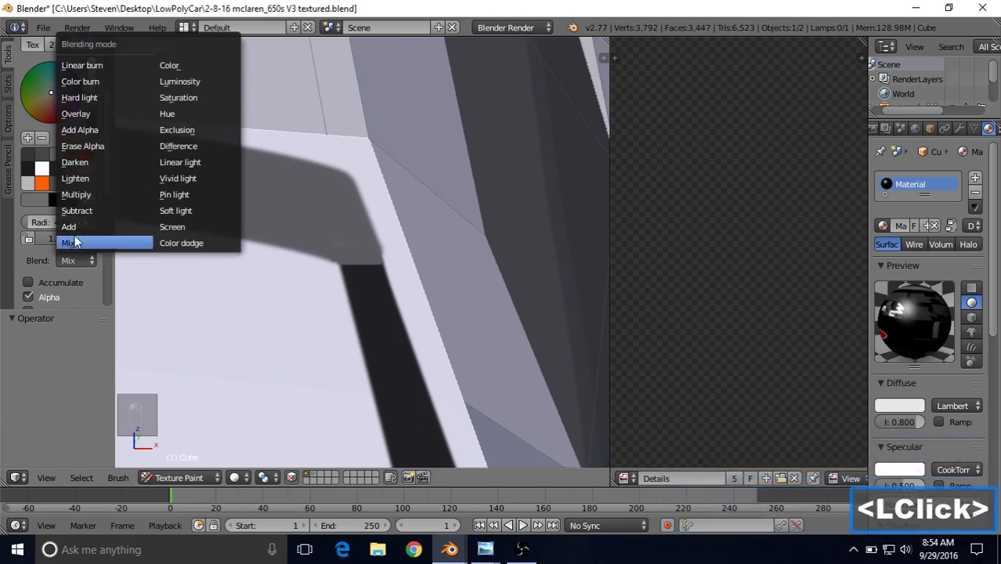
left_click(93, 145)
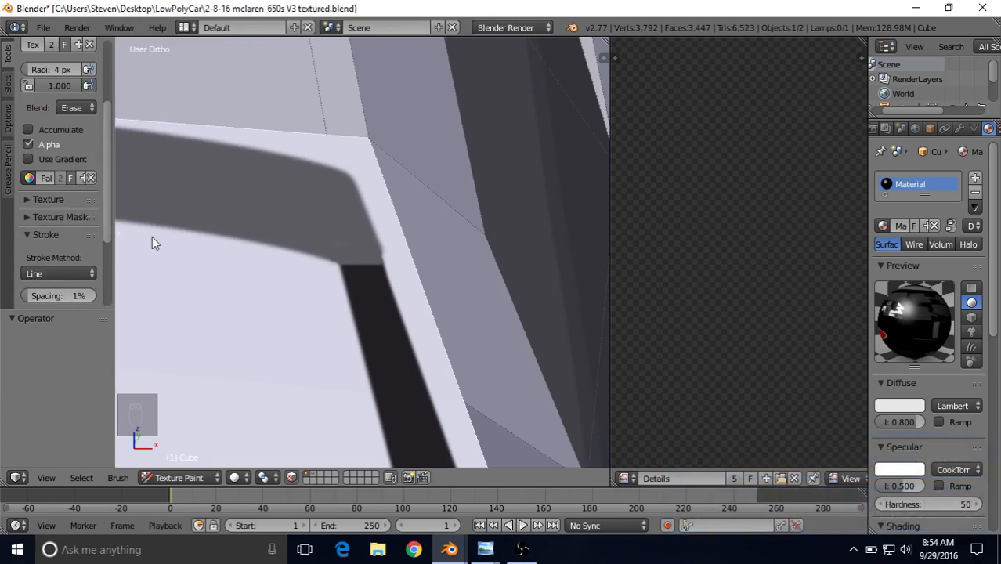
scroll(391, 267, "up", 1)
left_click(380, 236)
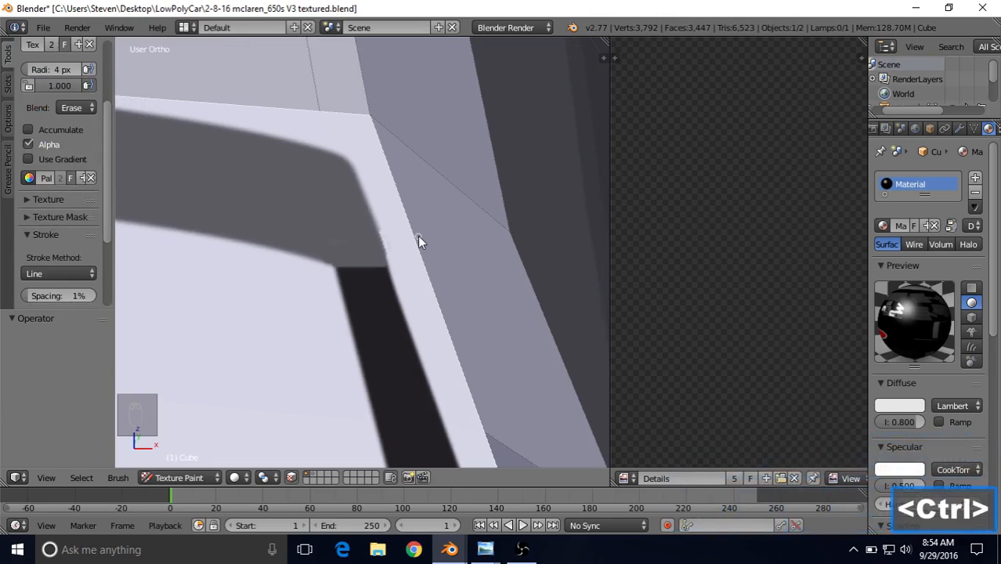
key("ctrl+z")
- Examine the border around the windshield in the Front View reference photo in Windows Photo Viewer, and return to Blender
scroll(416, 240, "down", 10)
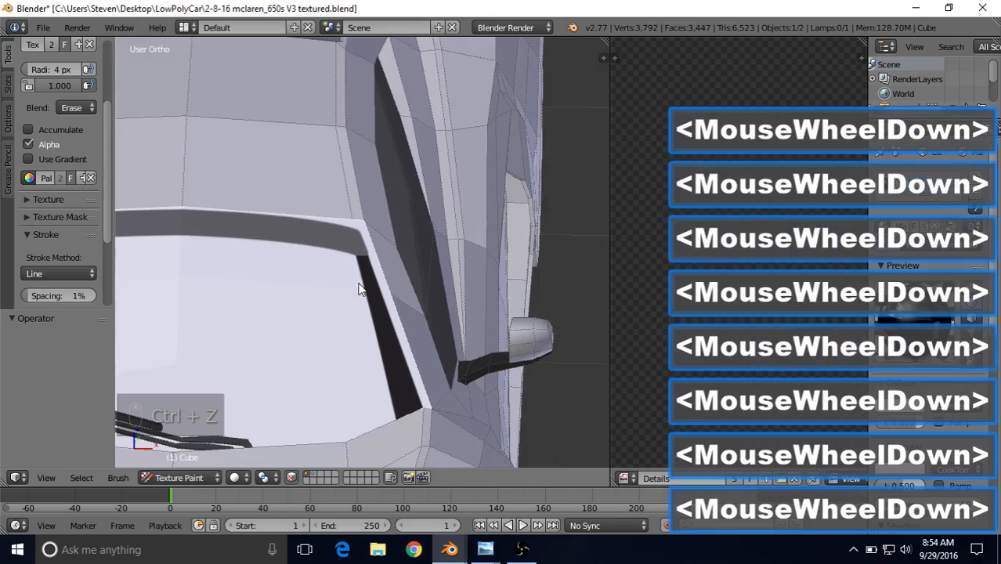
scroll(408, 235, "down", 2)
middle_click_drag(436, 229, 458, 224, "shift")
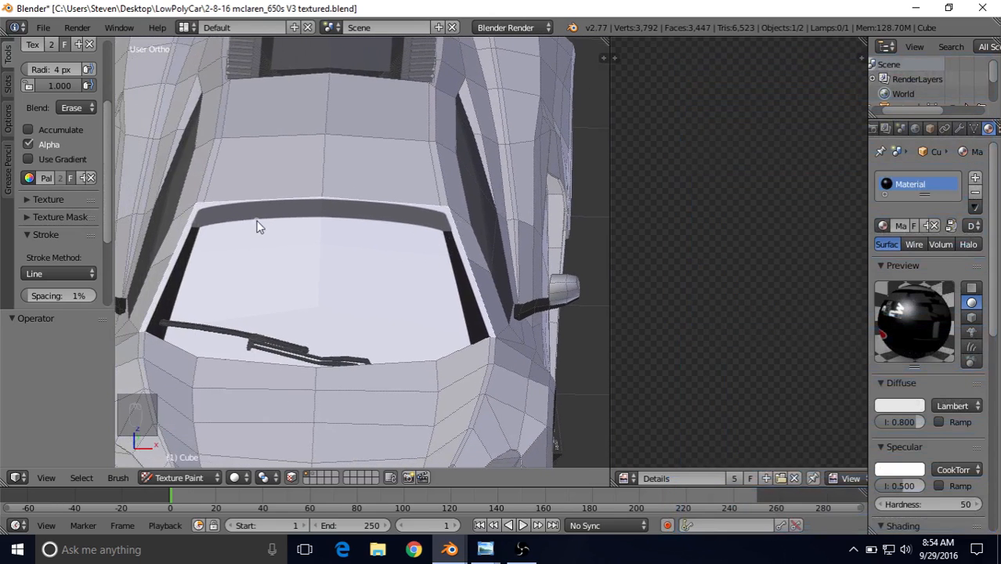
left_click(485, 550)
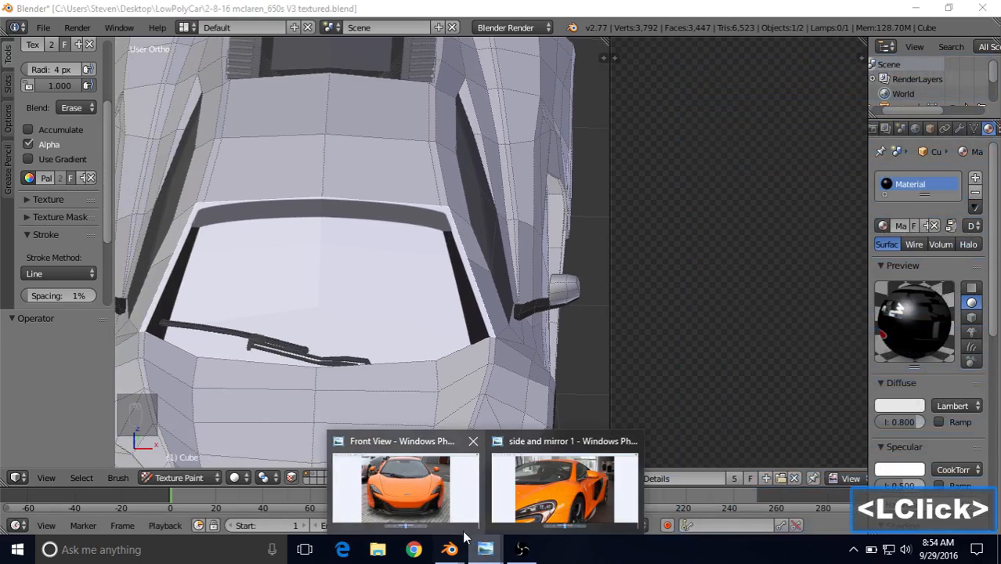
left_click(403, 492)
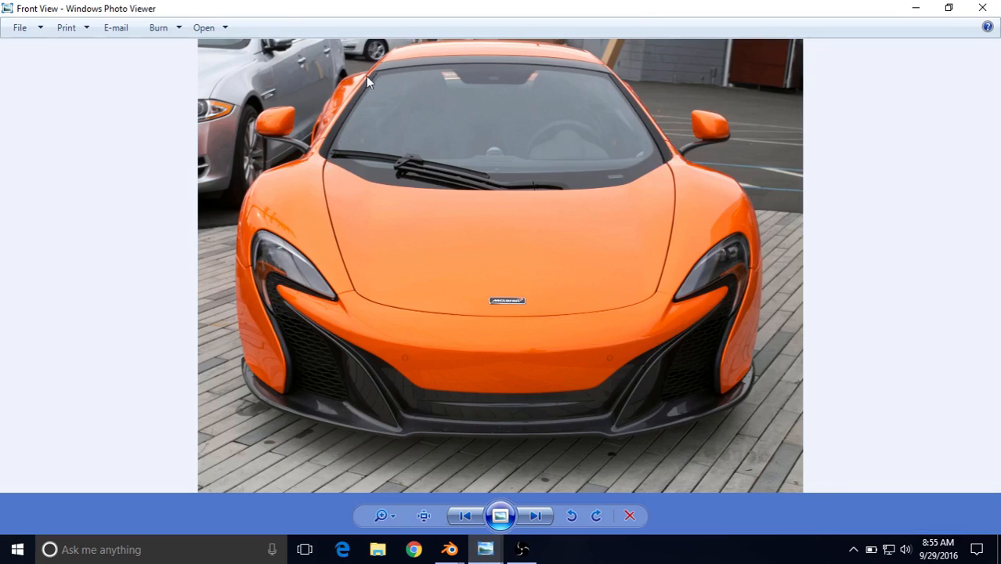
left_click(450, 549)
left_click(416, 504)
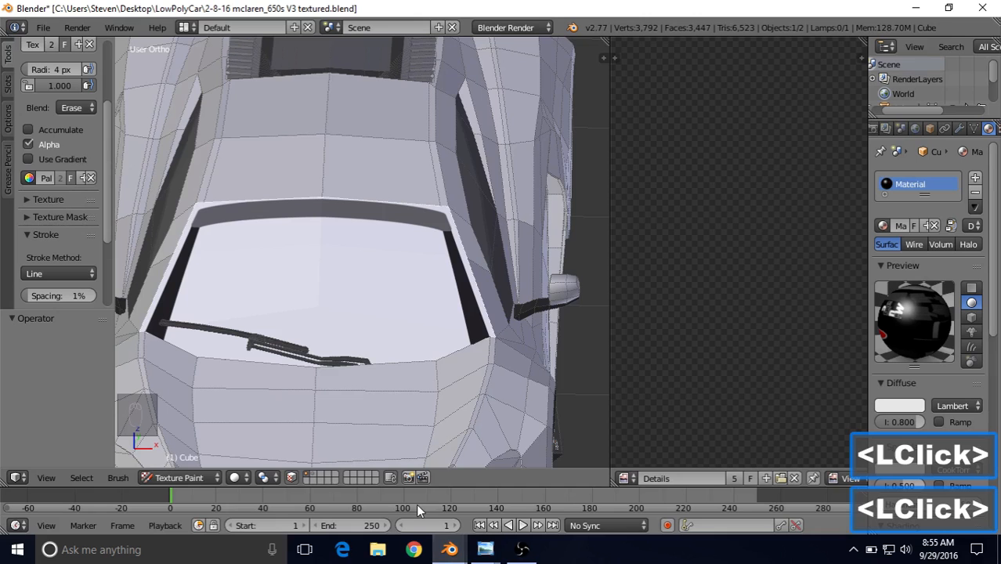
- Switch the brush's stroke method to Curve and shift the whole paint curve by 6 in X and -1 in Y along the windshield's upper edge
middle_click_drag(373, 254, 305, 260)
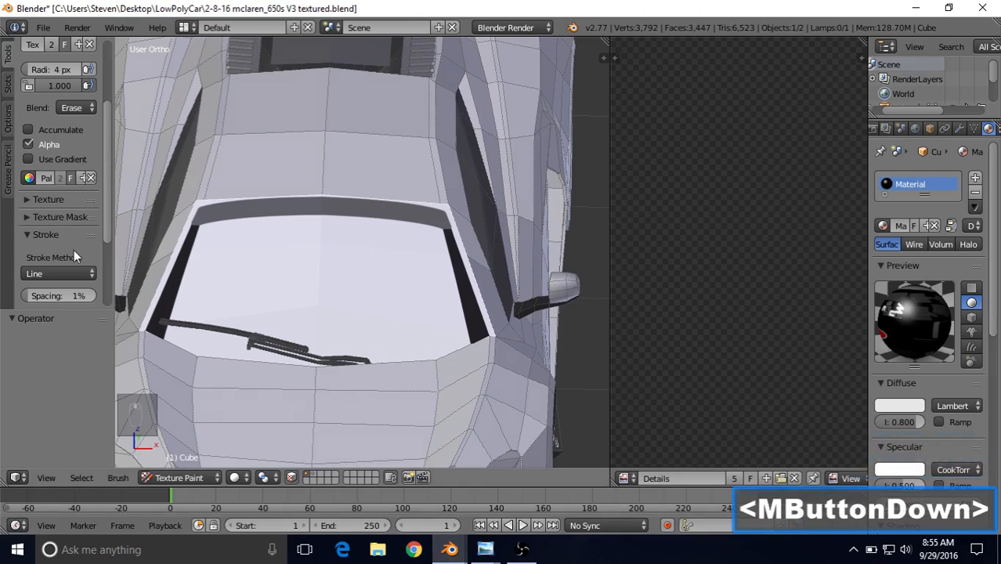
left_click(59, 273)
left_click(47, 155)
mouse_move(443, 224)
middle_mouse_down("shift")
mouse_move(484, 196)
mouse_move(529, 194)
middle_mouse_up("shift")
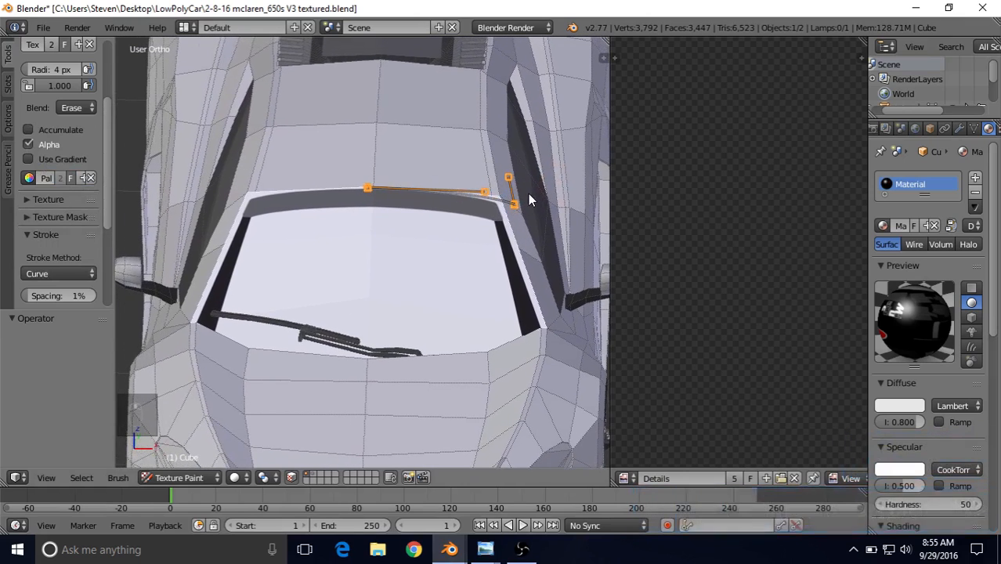
key("g")
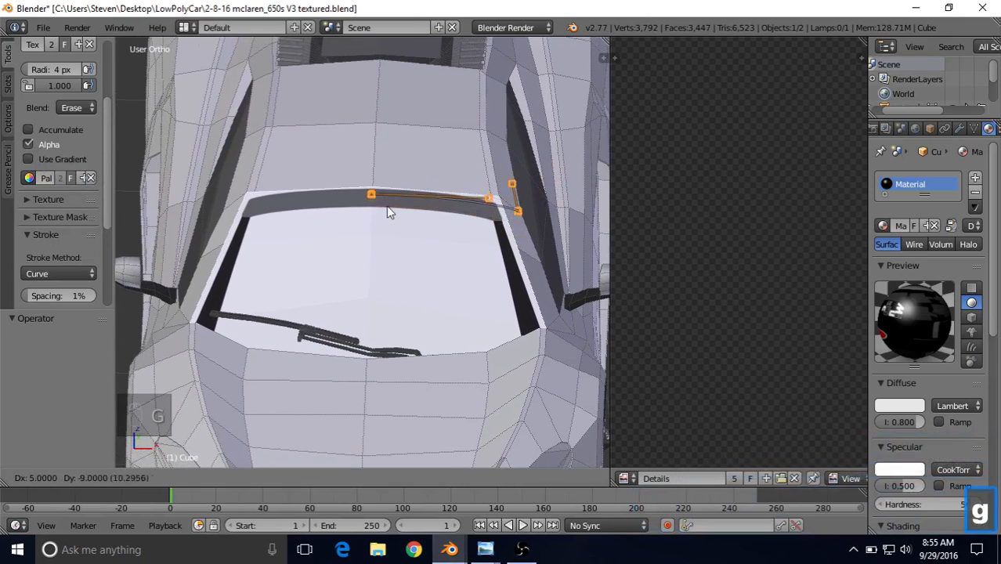
left_click(389, 206)
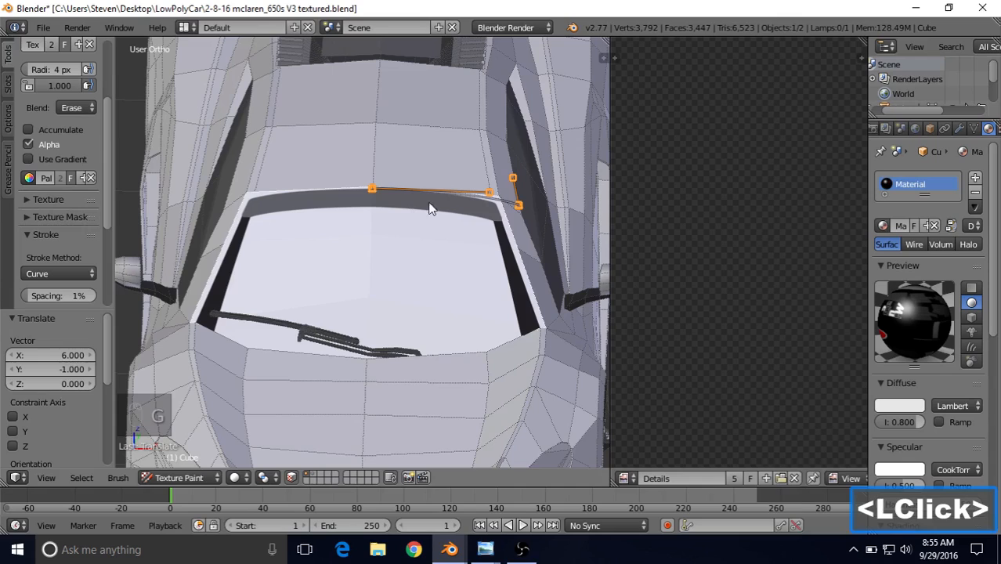
- Move the paint curve's outer end point by -28 in X and 1 in Y onto the windshield's upper corner
right_click(518, 205)
key("g")
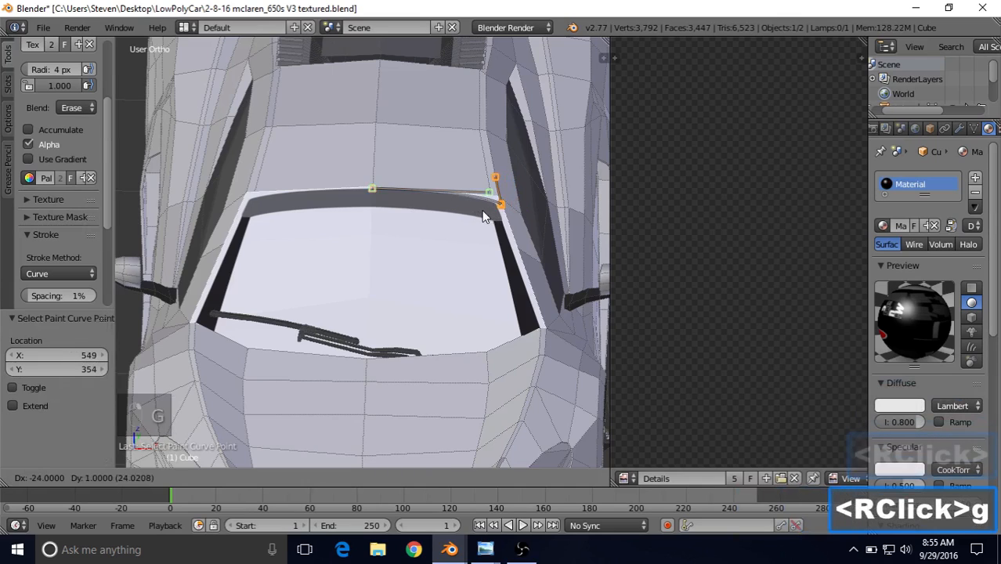
left_click(481, 213)
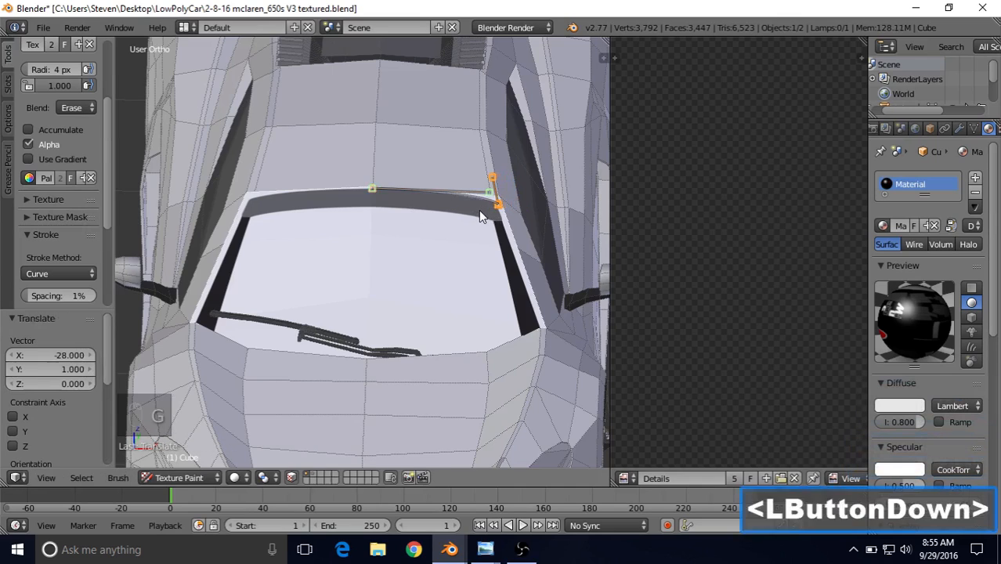
- Extend the paint curve with a point at the windshield's lower corner, and adjust its handle and position to fit the side edge
left_click(542, 332, "ctrl")
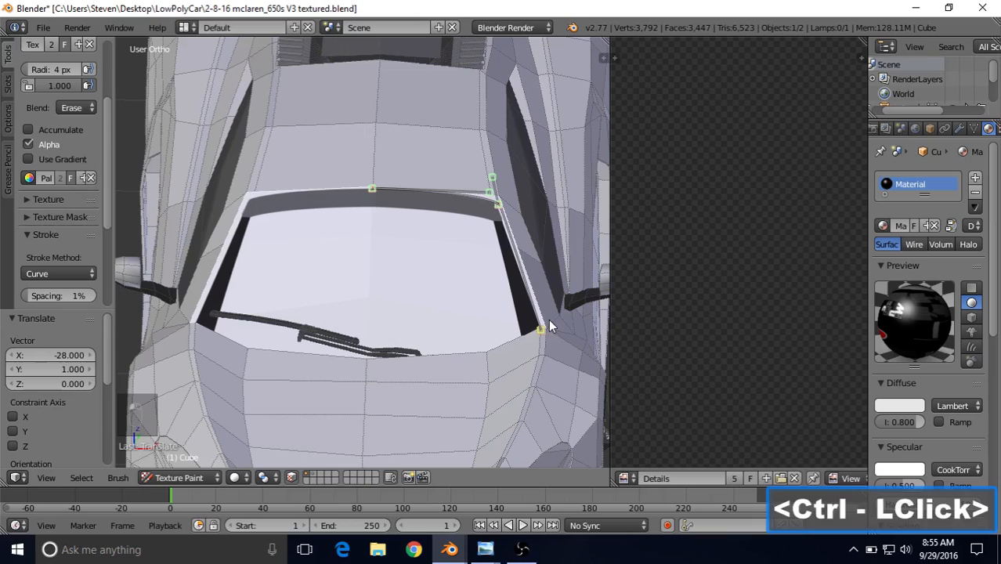
key("g")
left_click(546, 346)
right_click(541, 336)
key("g")
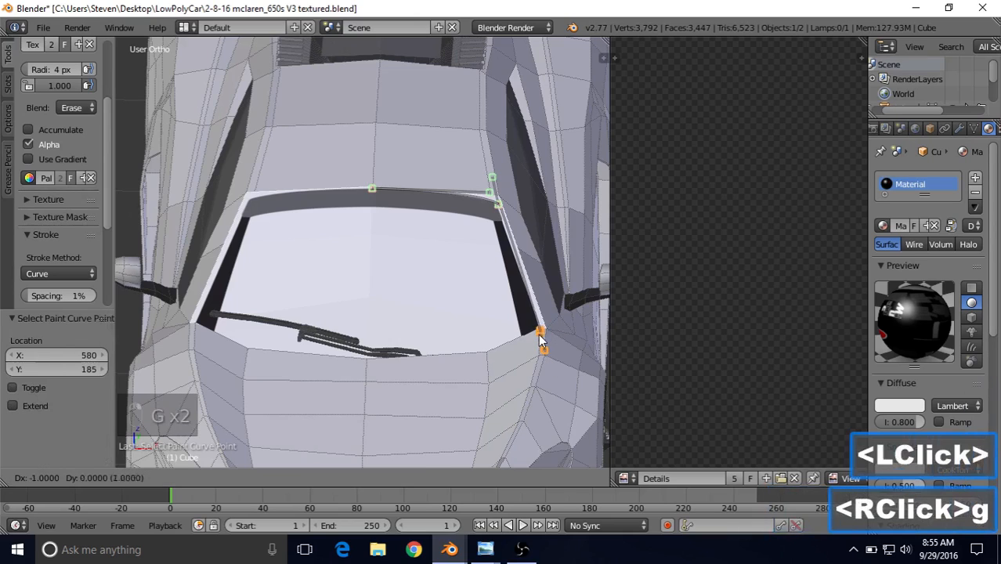
left_click(540, 338)
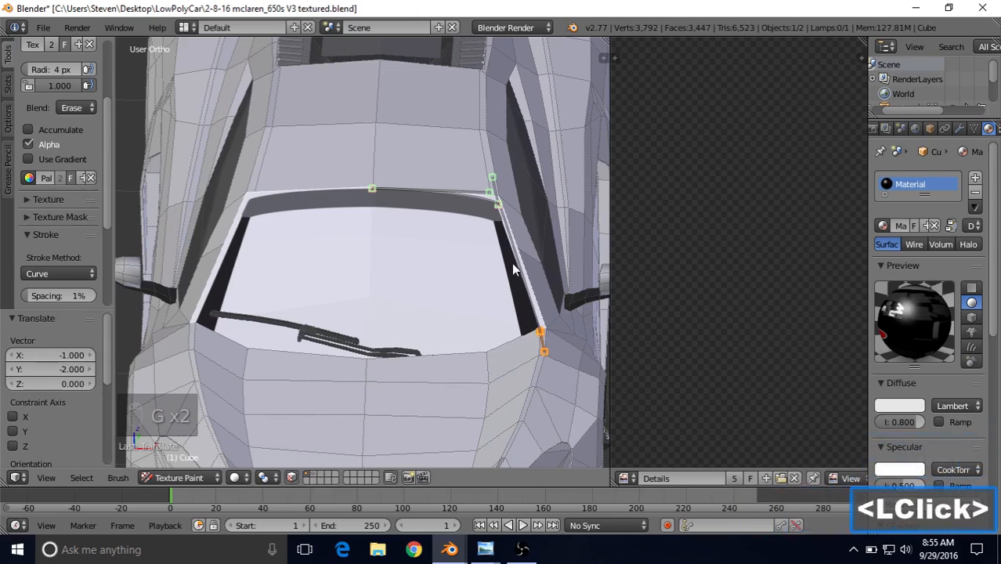
- Shift the paint curve's upper corner point inward by -4 in X
right_click(505, 211)
key("g")
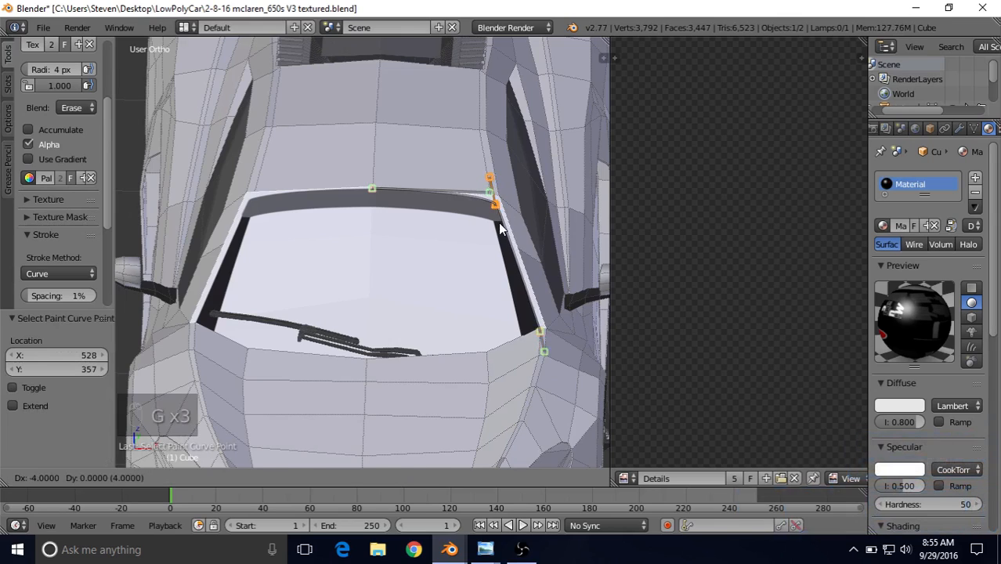
left_click(502, 227)
- Set the brush radius to 2 px and its blend mode to Mix
mouse_move(105, 198)
left_mouse_down()
mouse_move(109, 126)
mouse_move(80, 131)
left_mouse_up()
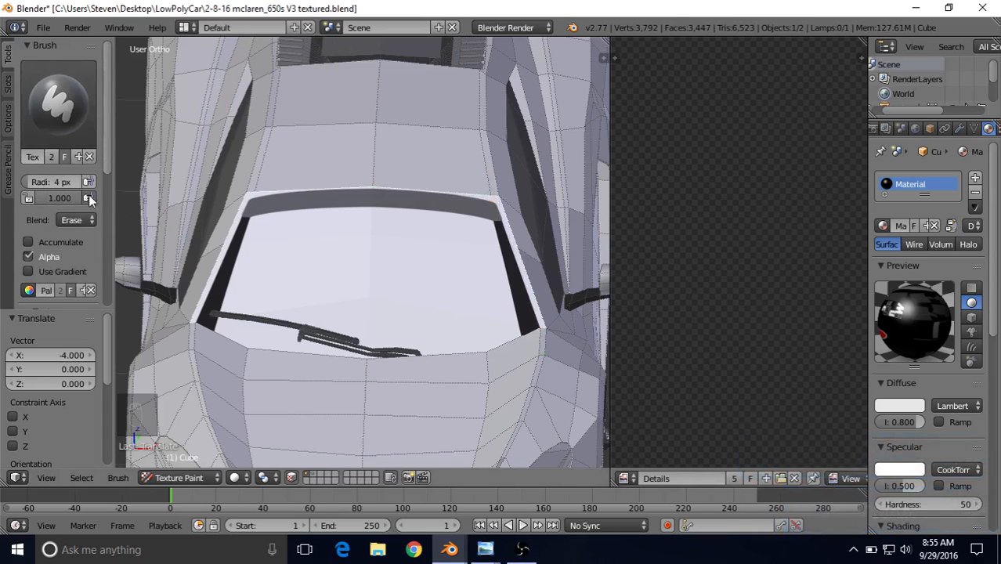
left_click(55, 185)
type("2")
key("Return")
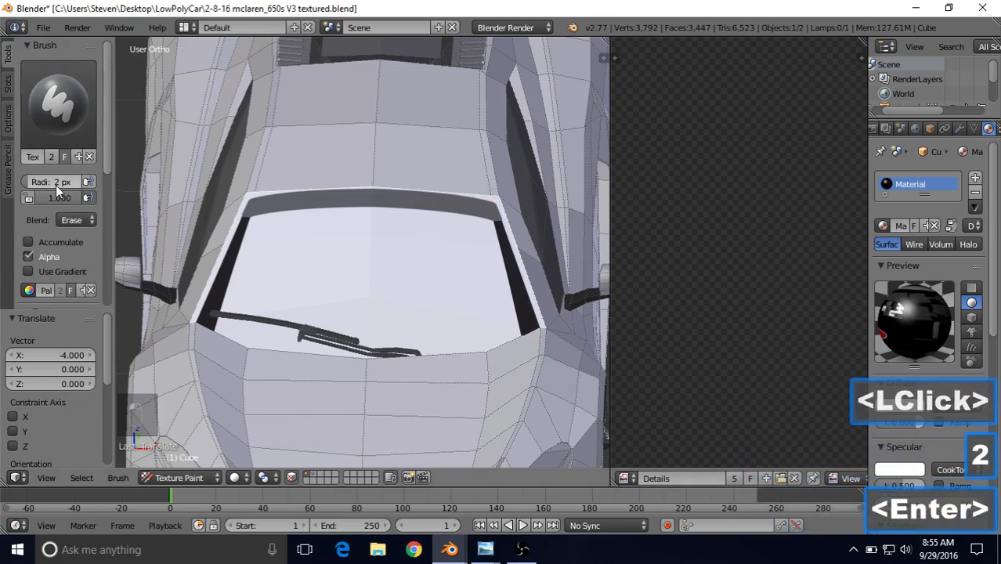
left_click(83, 220)
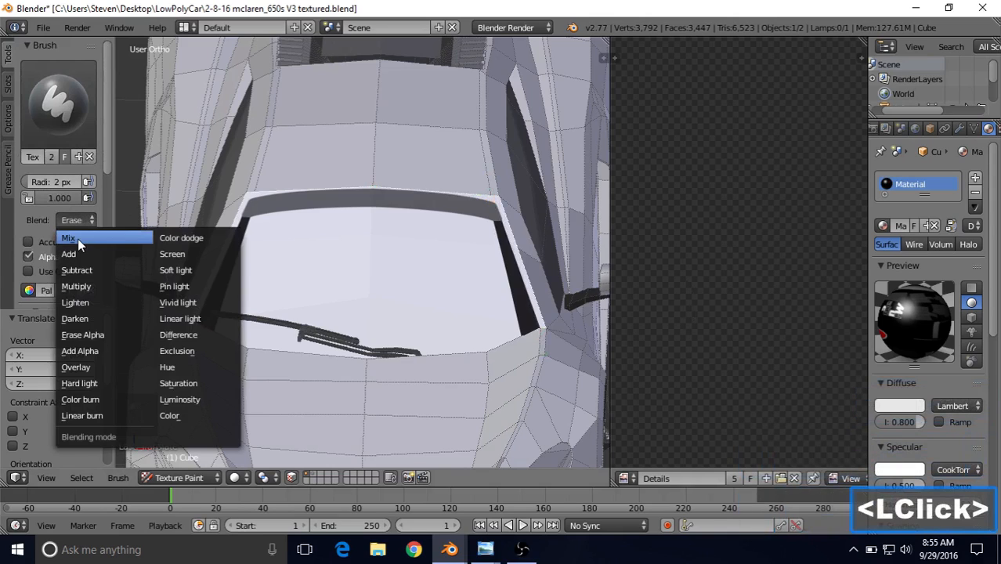
left_click(78, 239)
- Pick the near-black palette swatch and lower its value fully to make the brush colour pure black
left_click_drag(107, 140, 107, 194)
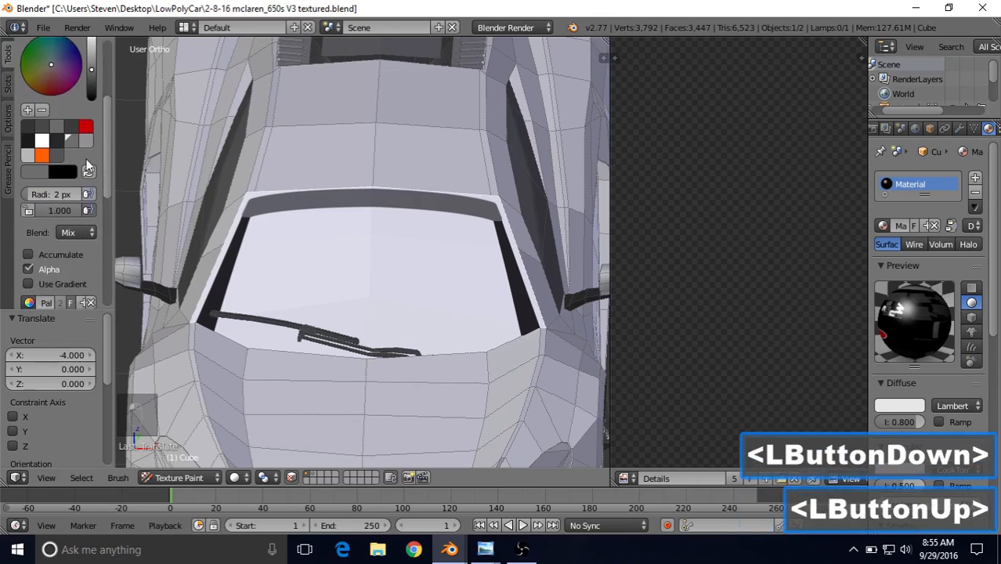
left_click_drag(101, 128, 103, 102)
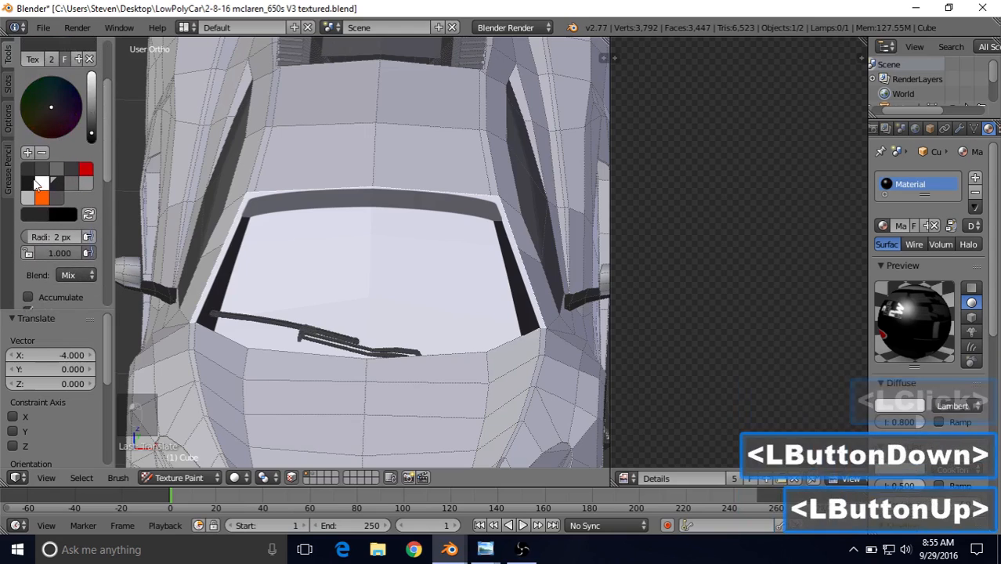
left_click(28, 182)
left_click(56, 182)
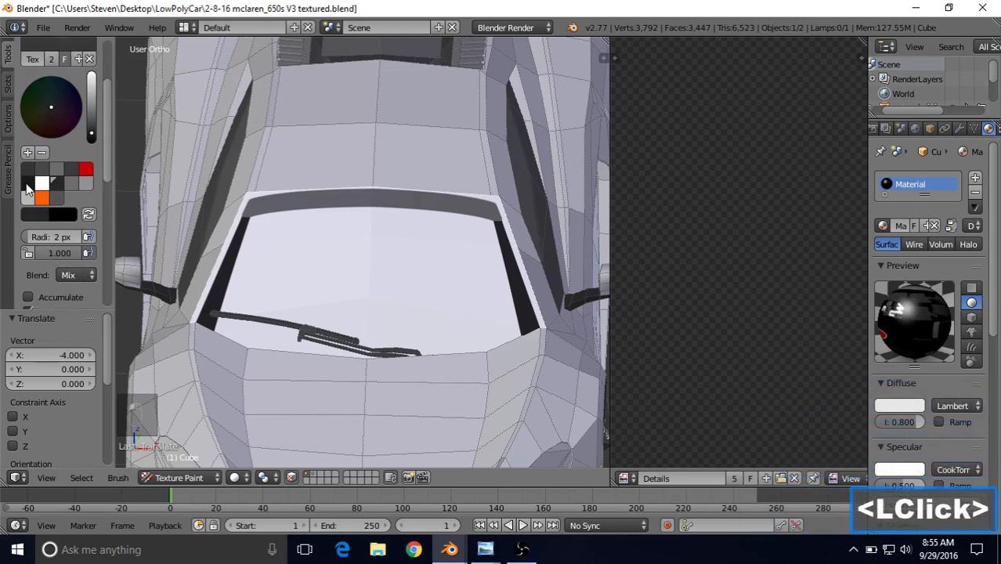
left_click(33, 186)
left_click(91, 140)
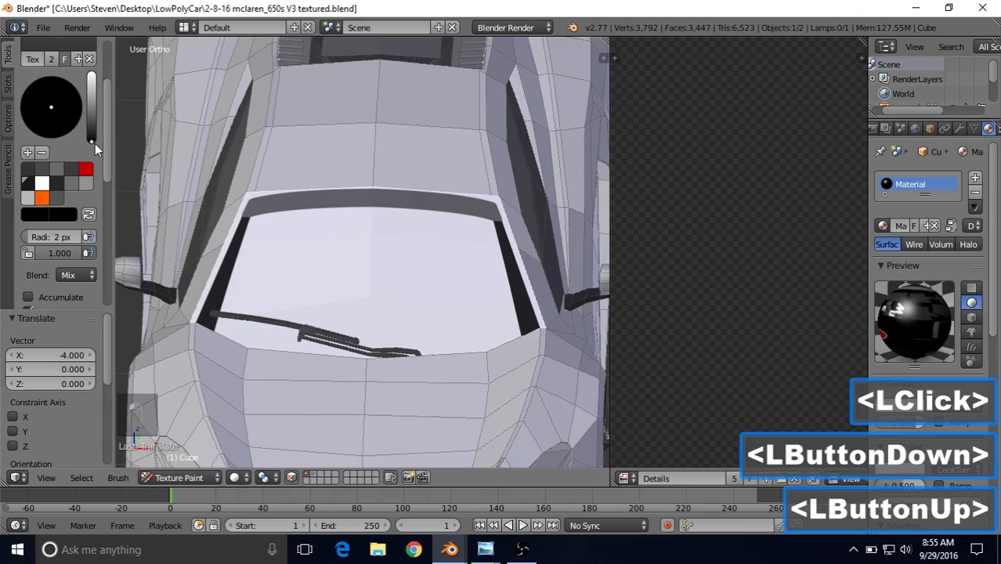
- Try painting the black stroke along the paint curve around the windshield, and undo it
left_click_drag(105, 182, 110, 278)
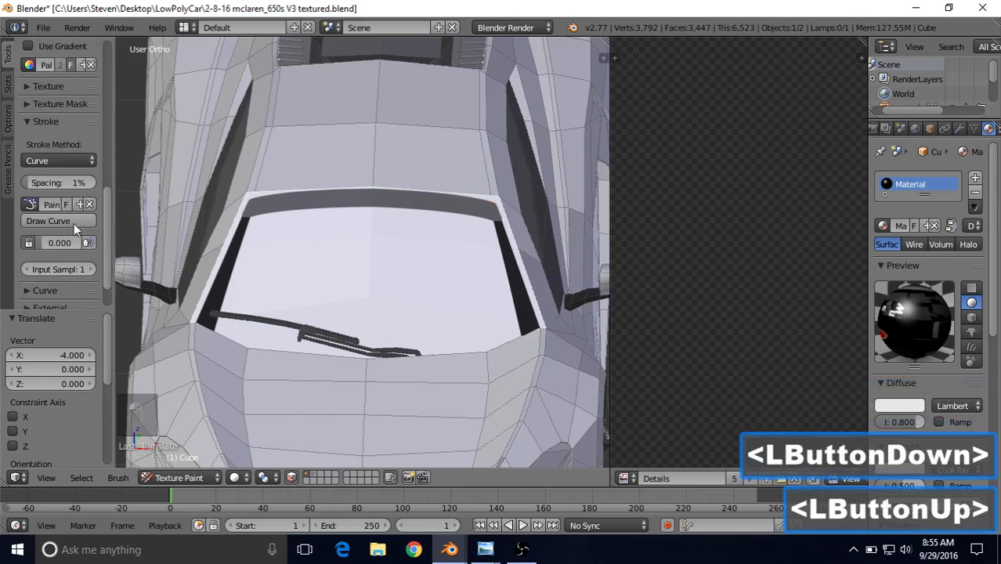
left_click(69, 220)
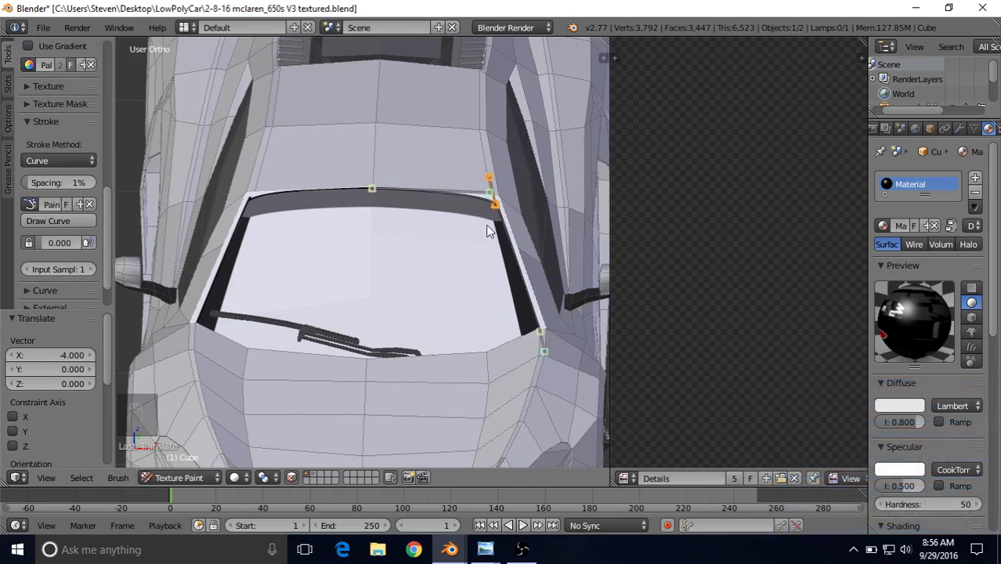
key("ctrl")
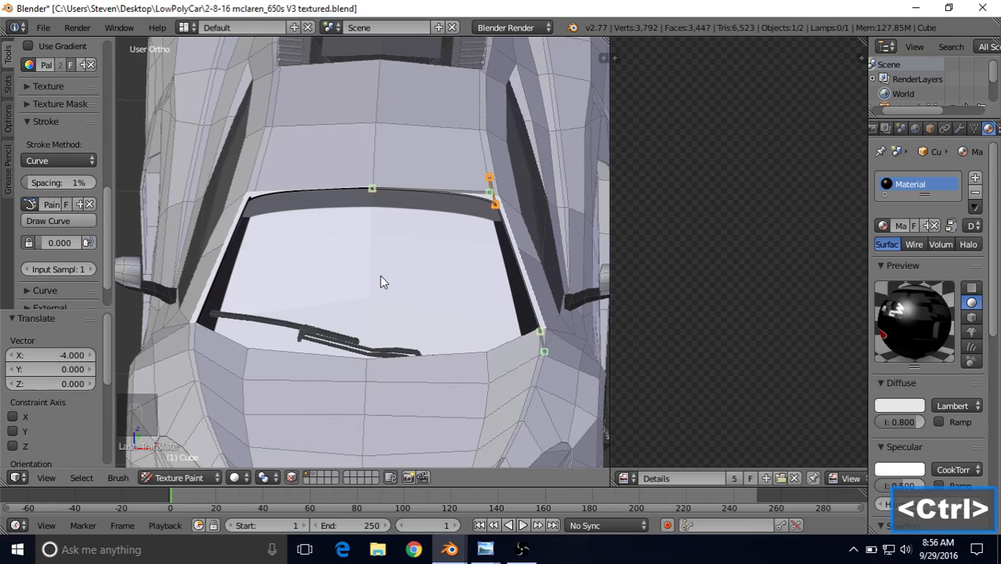
key("ctrl+z")
- Move the upper handle of the curve's corner point by 15 in X and -51 in Y, down along the windshield's side edge
right_click(510, 193)
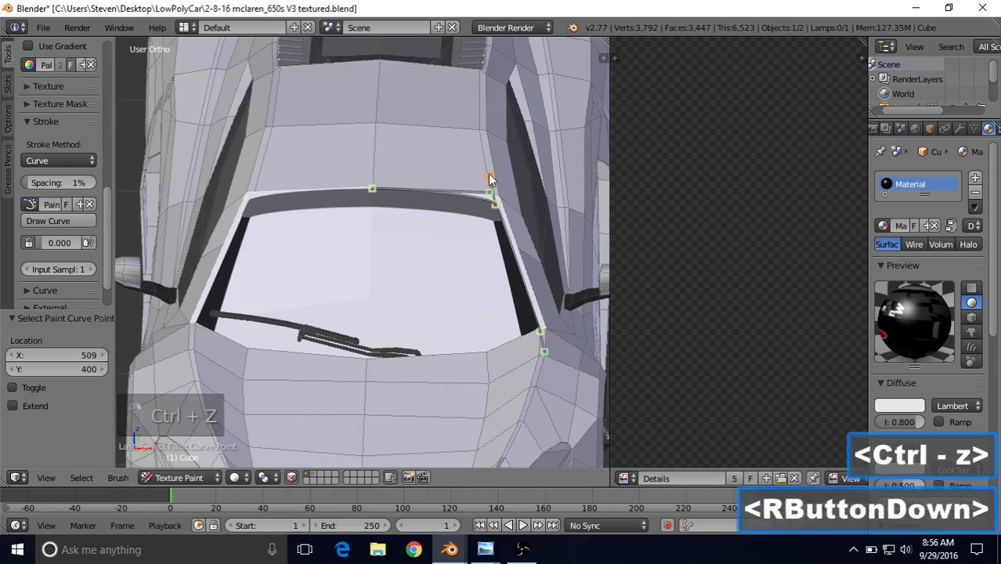
key("g")
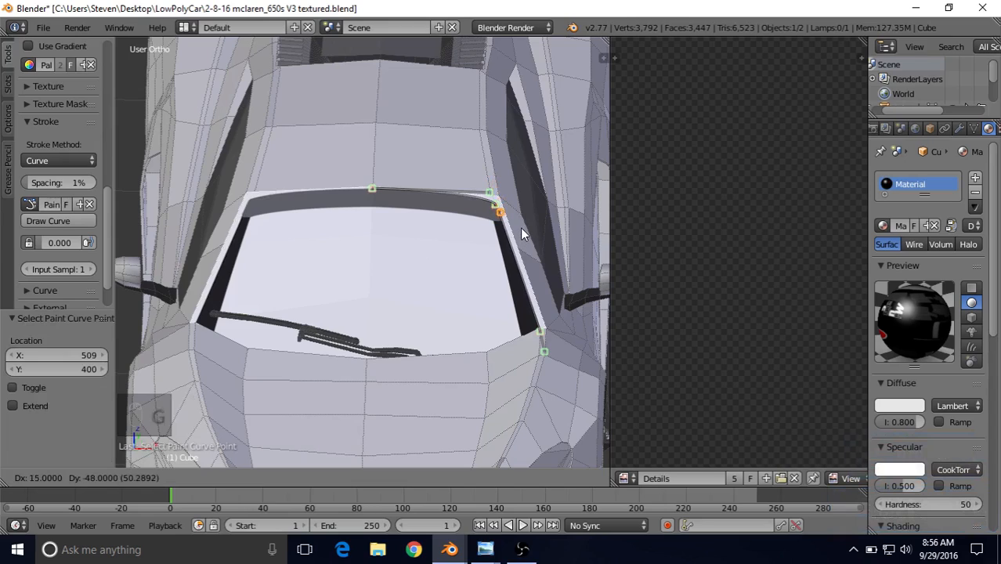
left_click(521, 231)
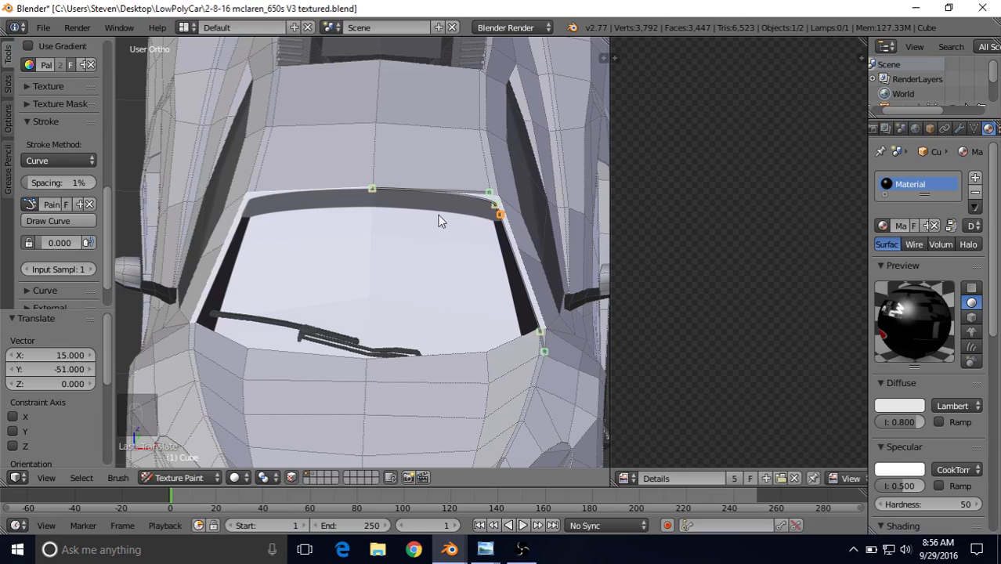
- Paint along the adjusted curve, inspect it with face selection masking off and back on, and undo the stroke
left_click(89, 220)
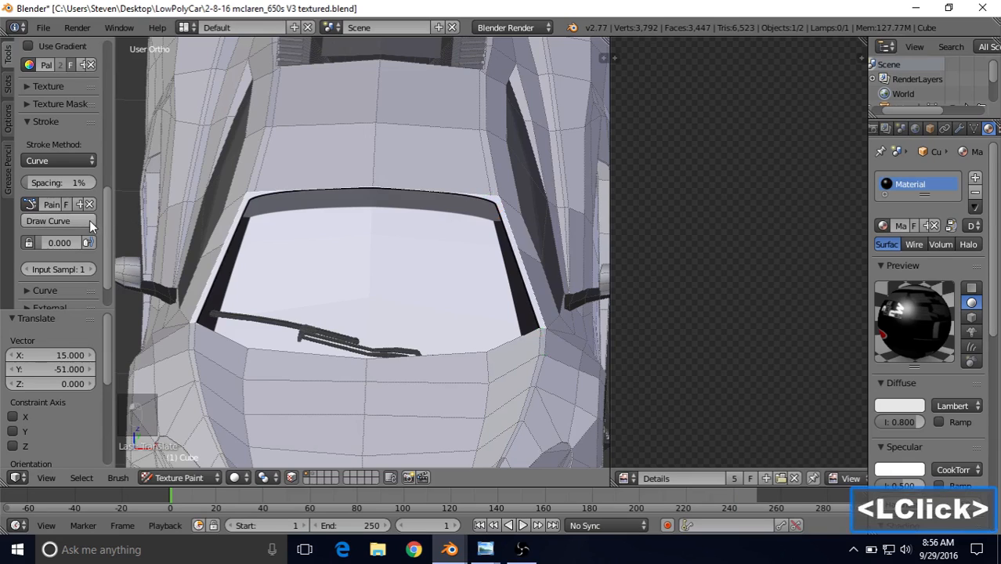
left_click(304, 478)
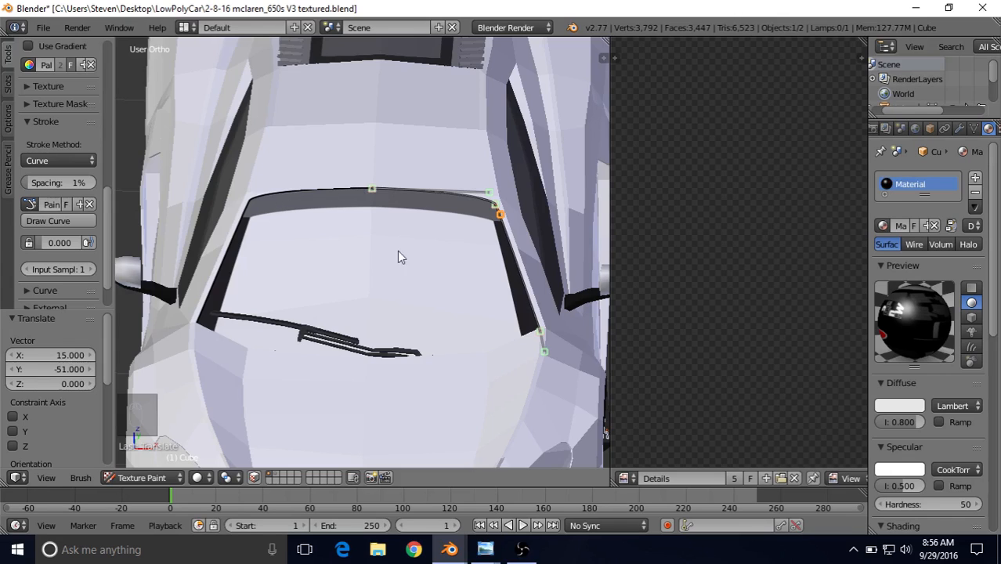
left_click(253, 478)
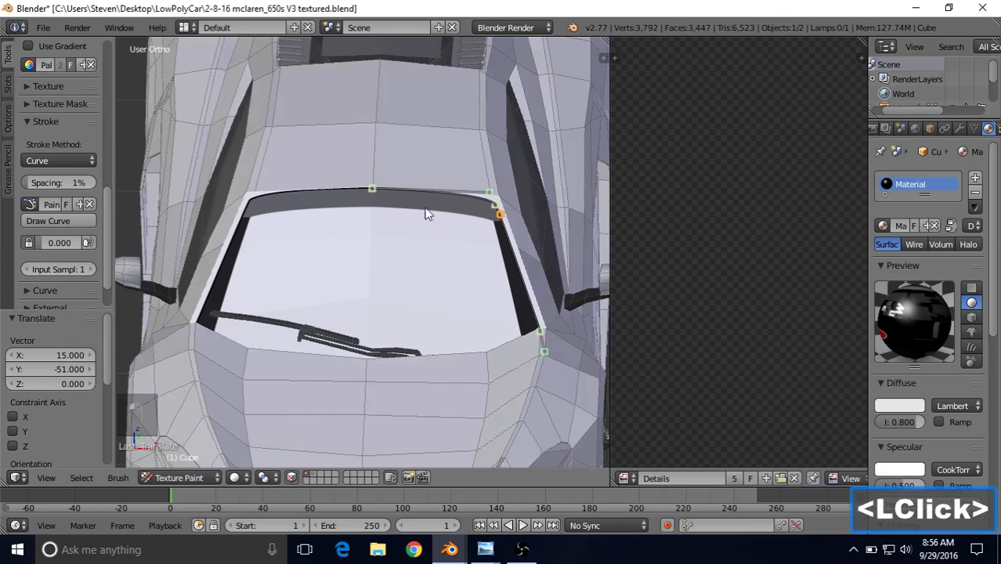
key("ctrl+z")
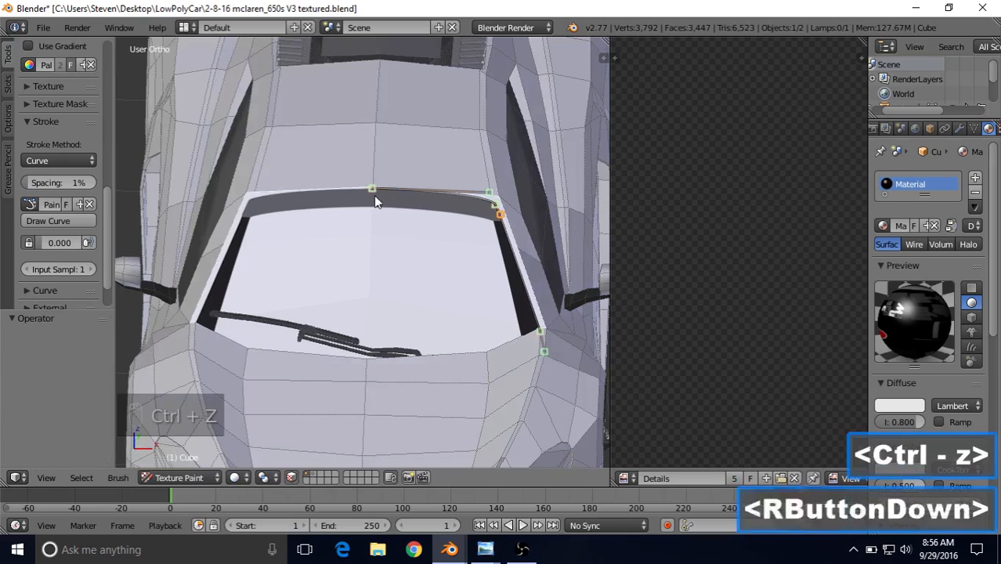
- Move the curve's top centre point by -1 in Y and paint the black outline along the curve
right_click(378, 206)
key("g")
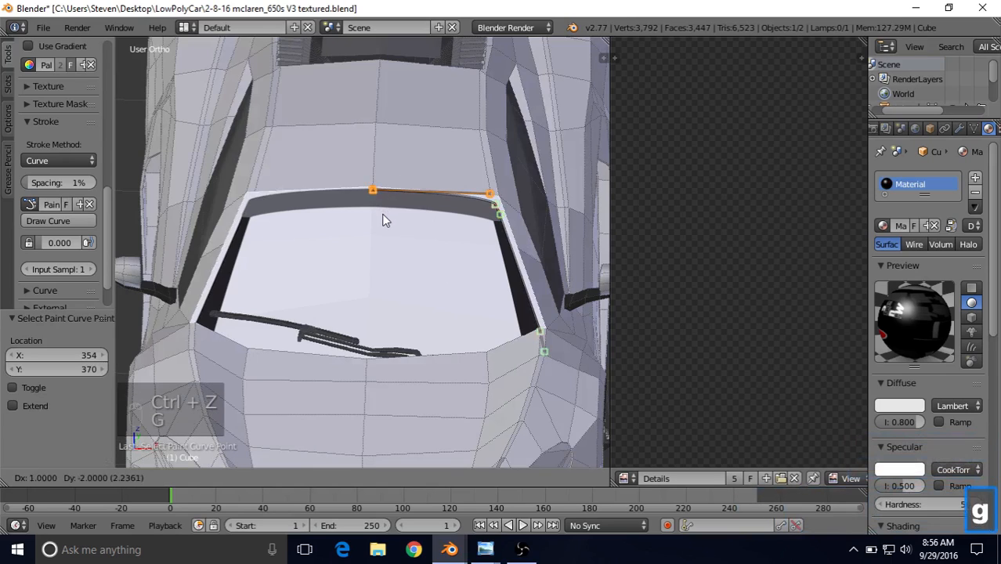
left_click(384, 218)
left_click(76, 219)
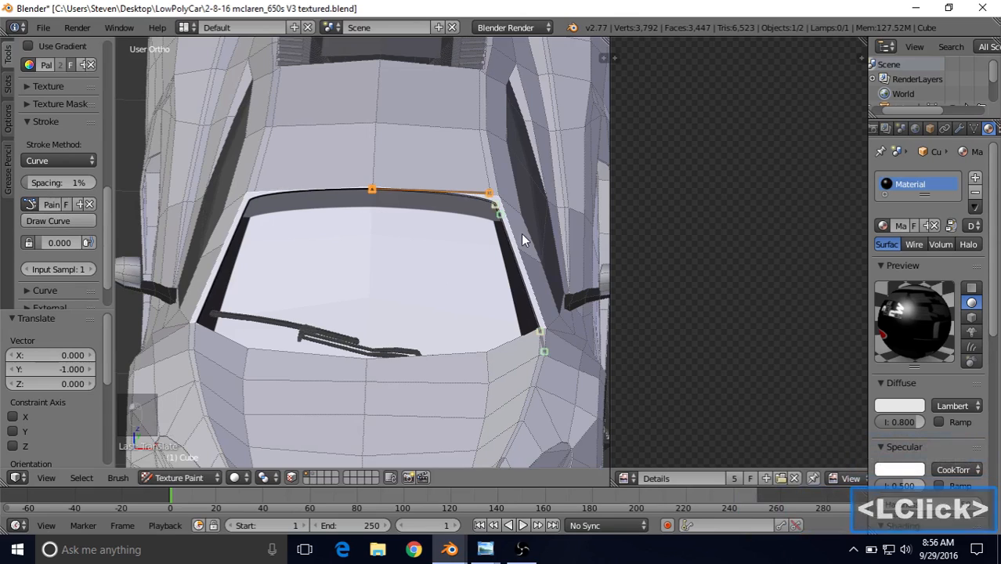
- Undo the last stroke and repaint the windshield frame's outer edge with the top centre curve point's handle moved by X -39, Y 3
key("ctrl+z")
right_click(493, 190)
key("g")
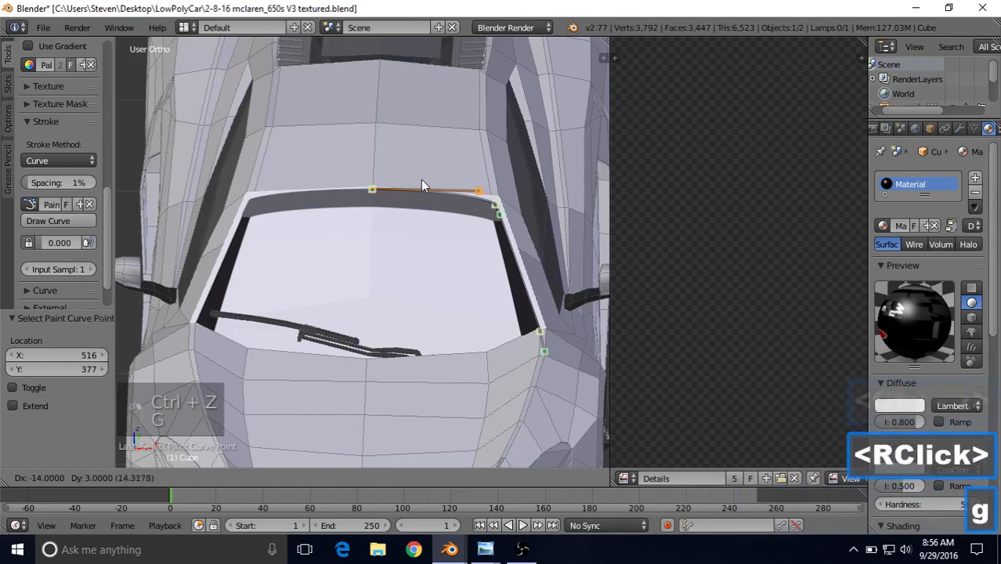
left_click(406, 185)
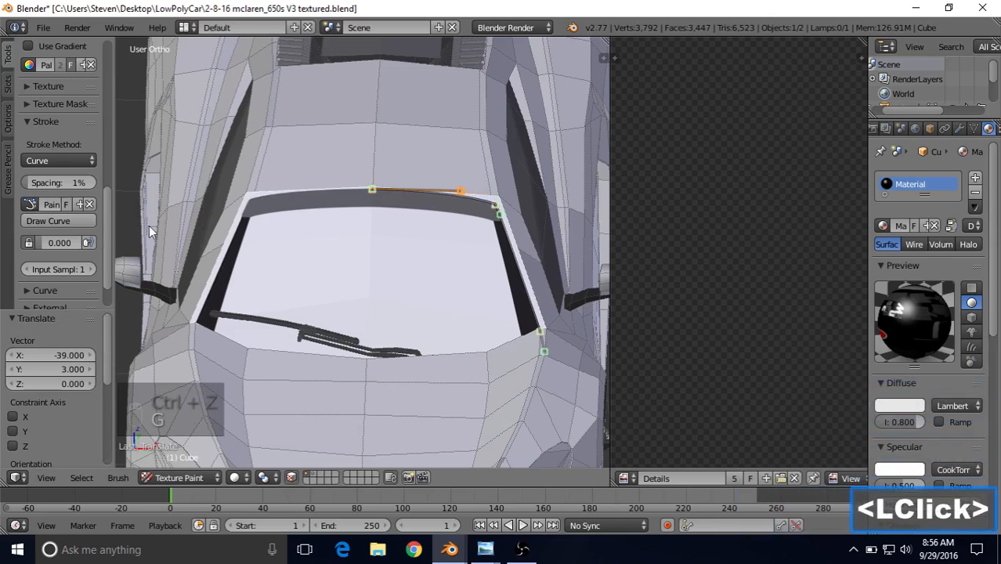
left_click(81, 220)
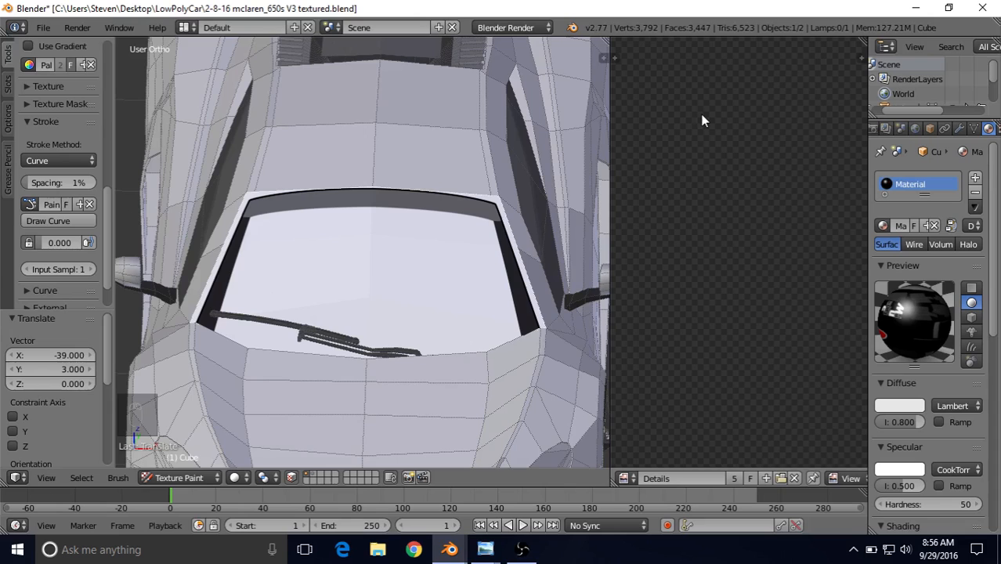
- Examine the outlines around the windshield frame in the finished car file (test53.blend) and return to the V3 textured file
left_click(451, 549)
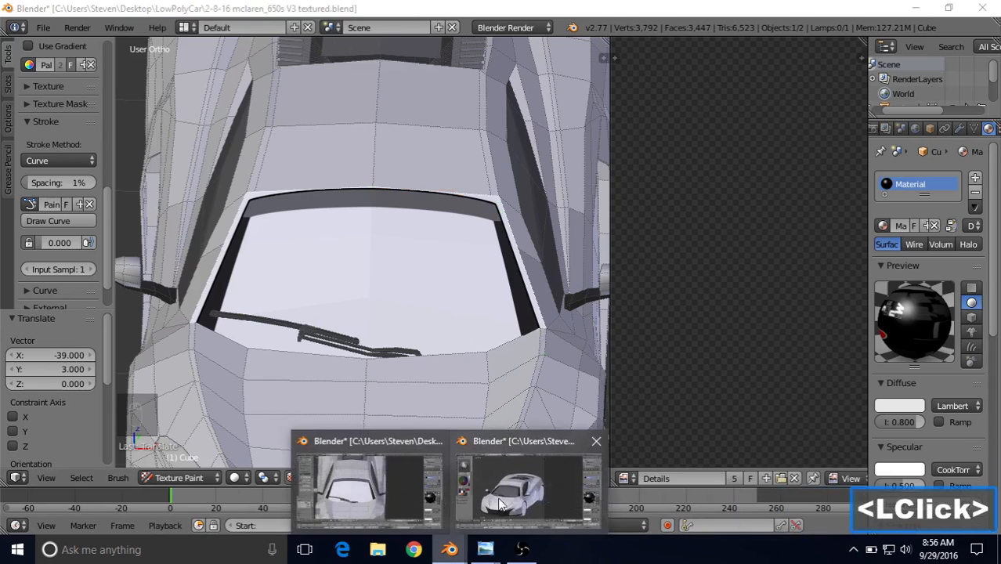
double_click(498, 496)
scroll(417, 348, "up", 12)
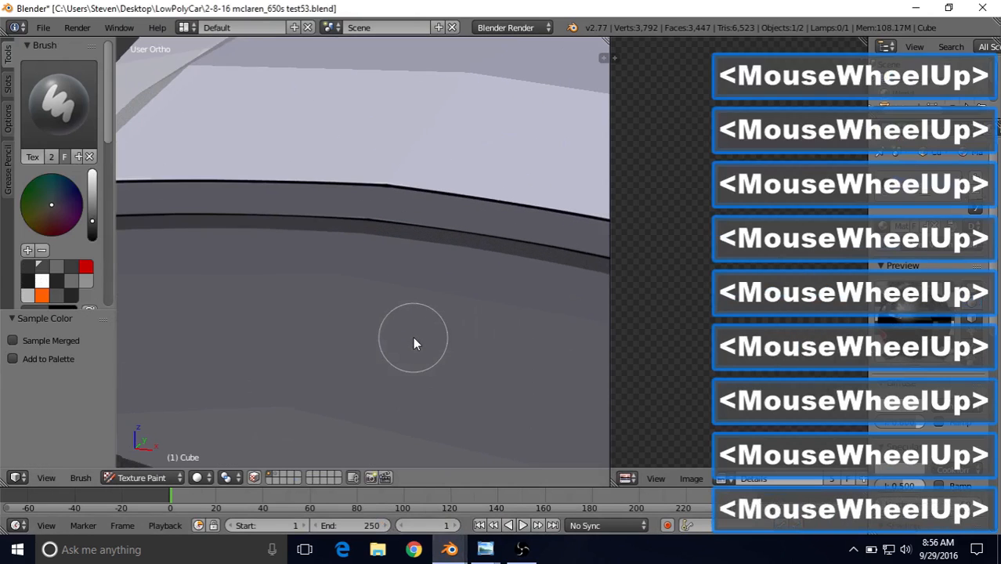
scroll(453, 316, "down", 4)
middle_click_drag(456, 277, 412, 310)
scroll(412, 312, "up", 4)
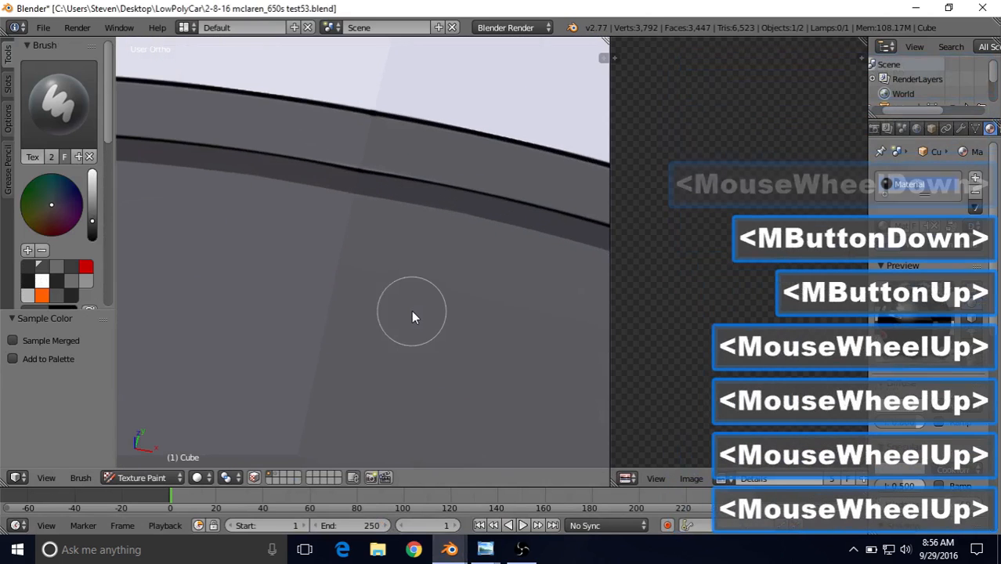
scroll(412, 312, "down", 3)
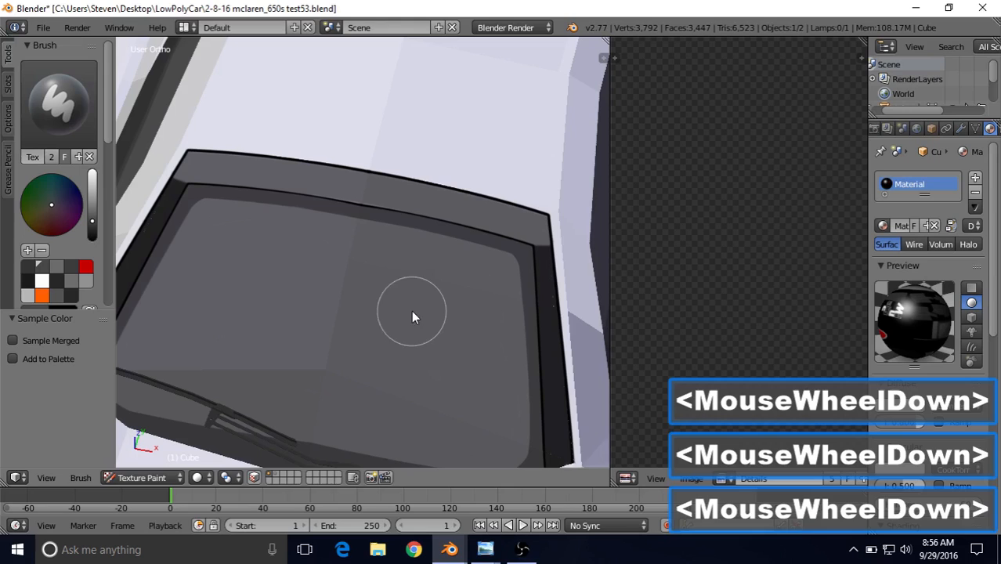
left_click(450, 549)
left_click(405, 496)
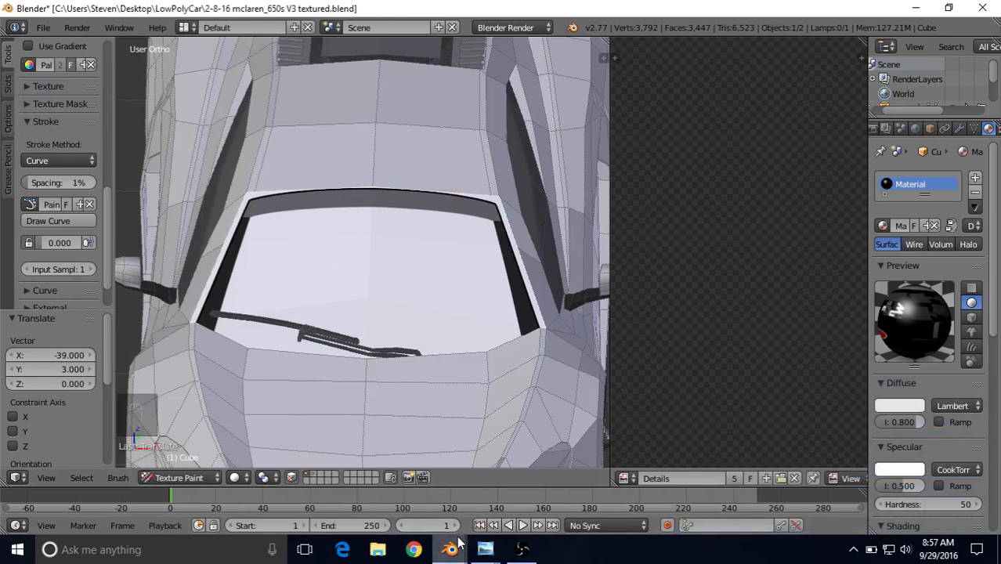
mouse_move(461, 545)
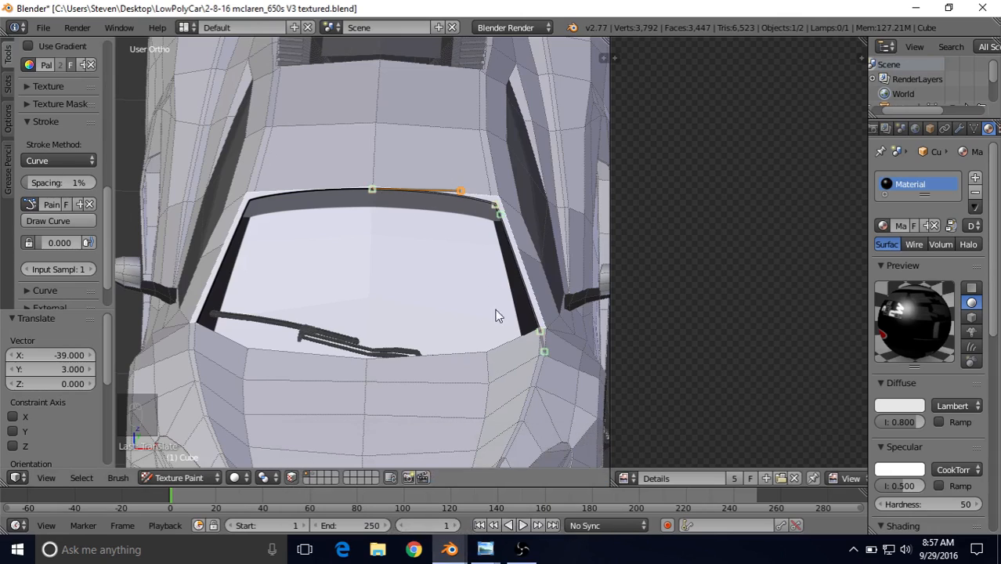
- Move the three paint curve points from the windshield frame's outer edge onto its inner edge and paint the curve in black
right_click(373, 190)
key("g")
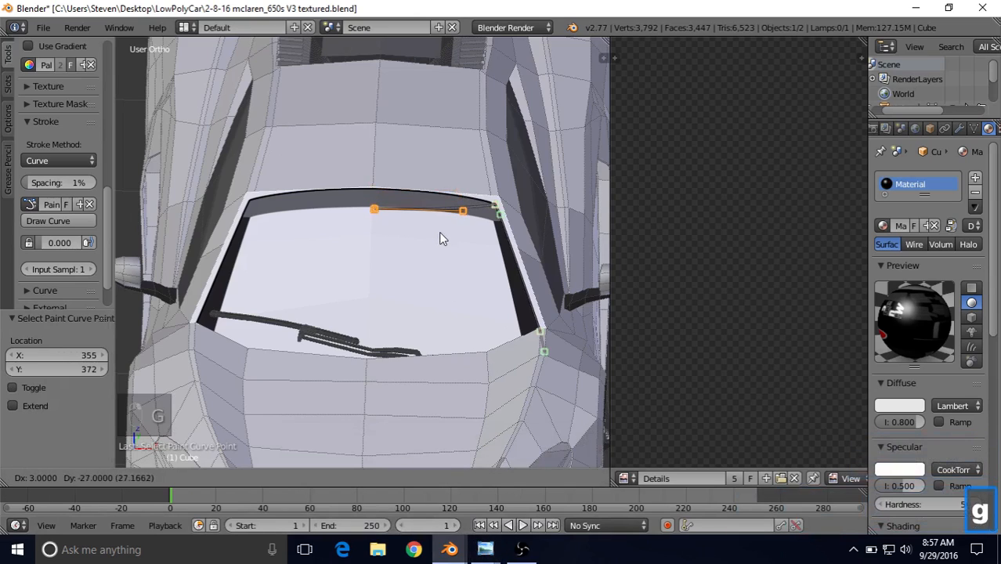
left_click(439, 237)
right_click(493, 218)
key("g")
left_click(491, 238)
right_click(544, 336)
key("g")
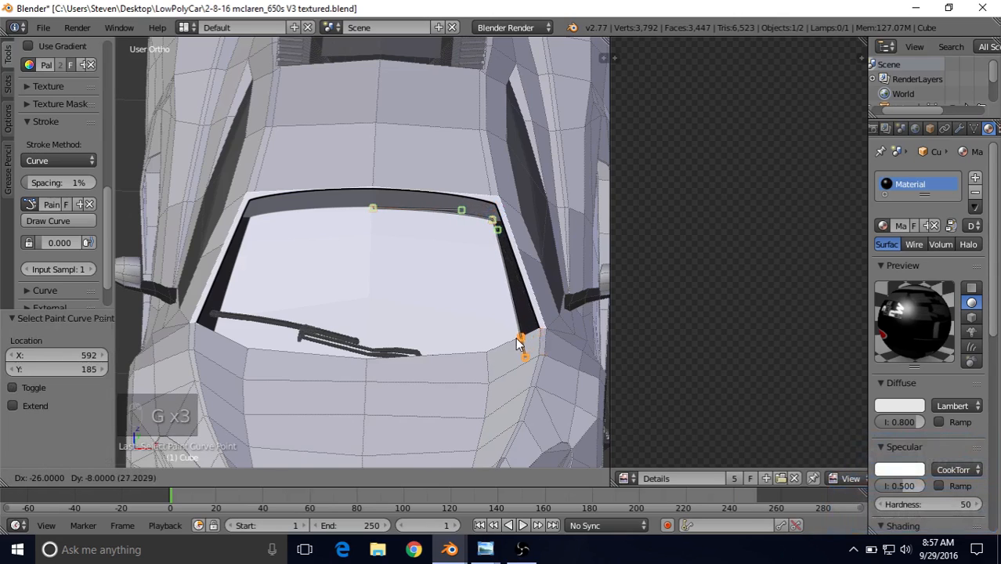
left_click(518, 343)
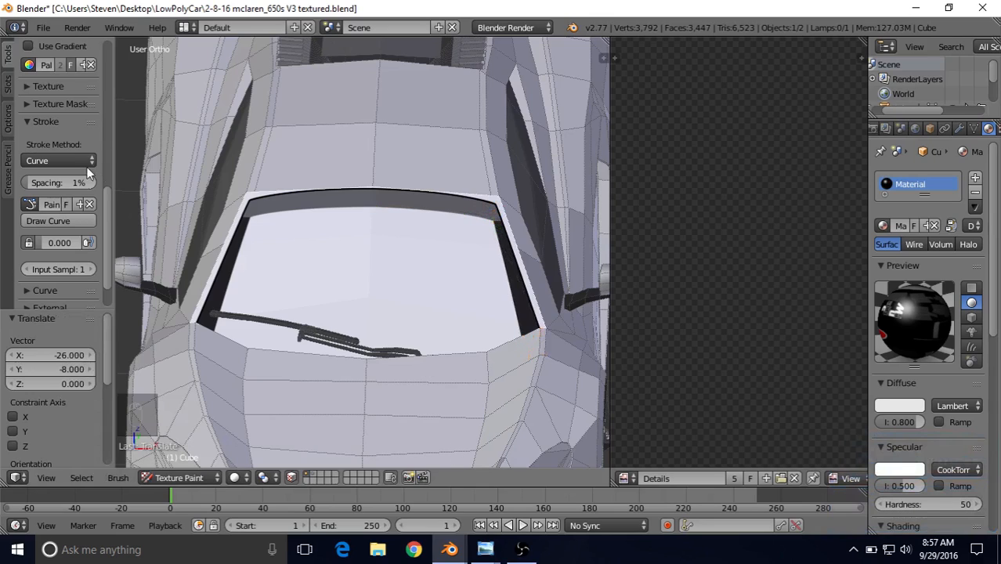
left_click(86, 221)
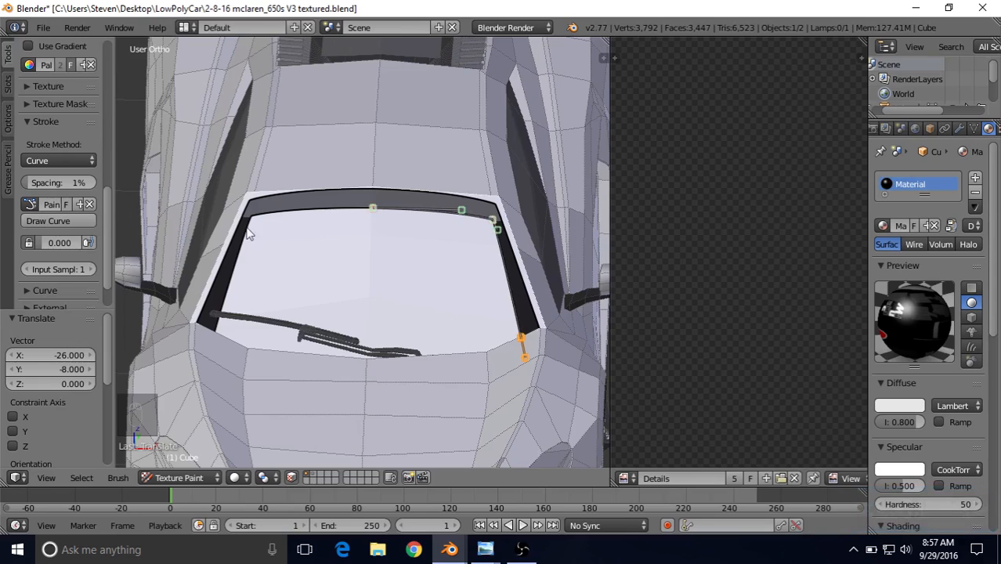
- Undo the inner-edge stroke, shift the top centre curve point by -3 in X, and repaint the curve
key("ctrl+z")
right_click(371, 217)
key("g")
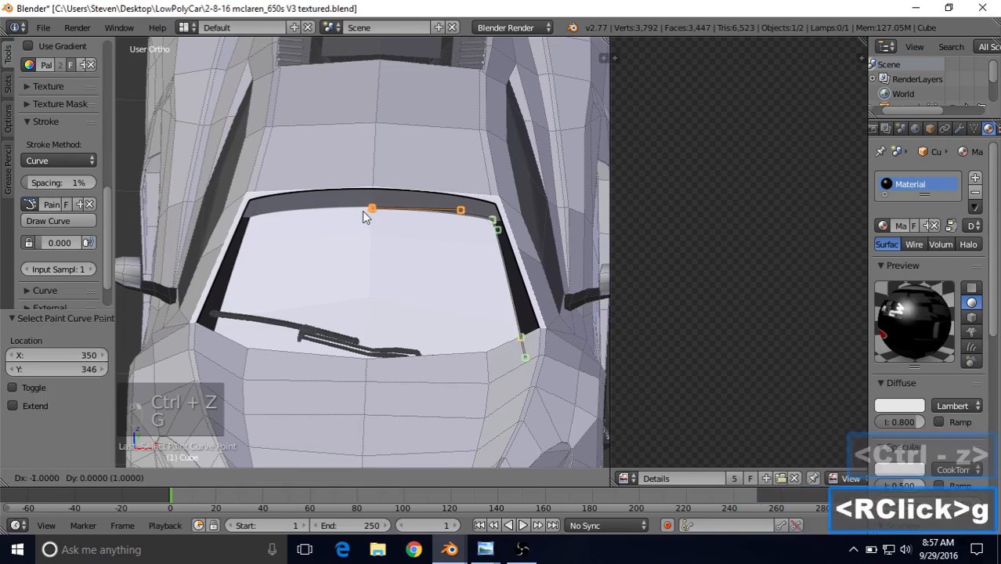
left_click(365, 217)
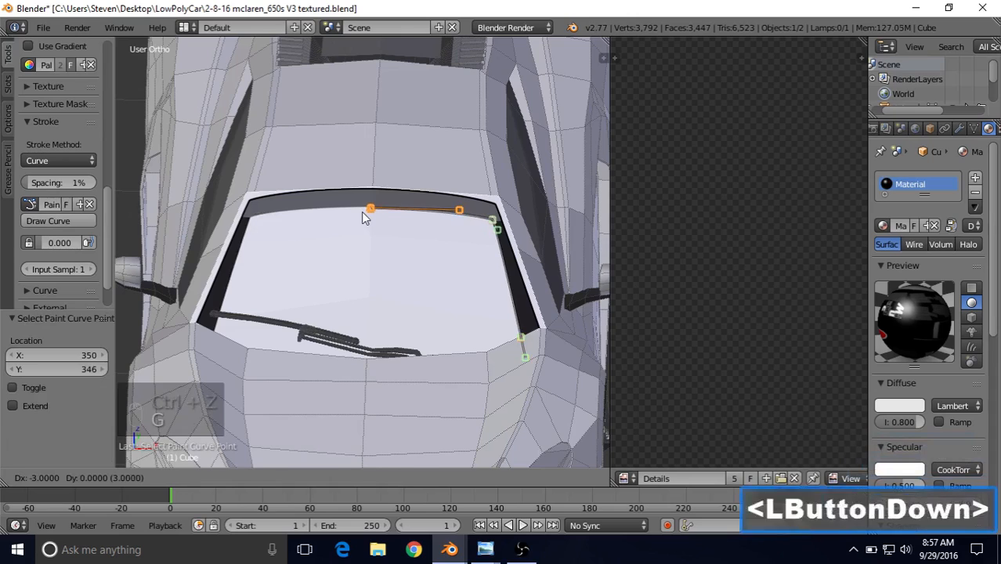
left_click(46, 224)
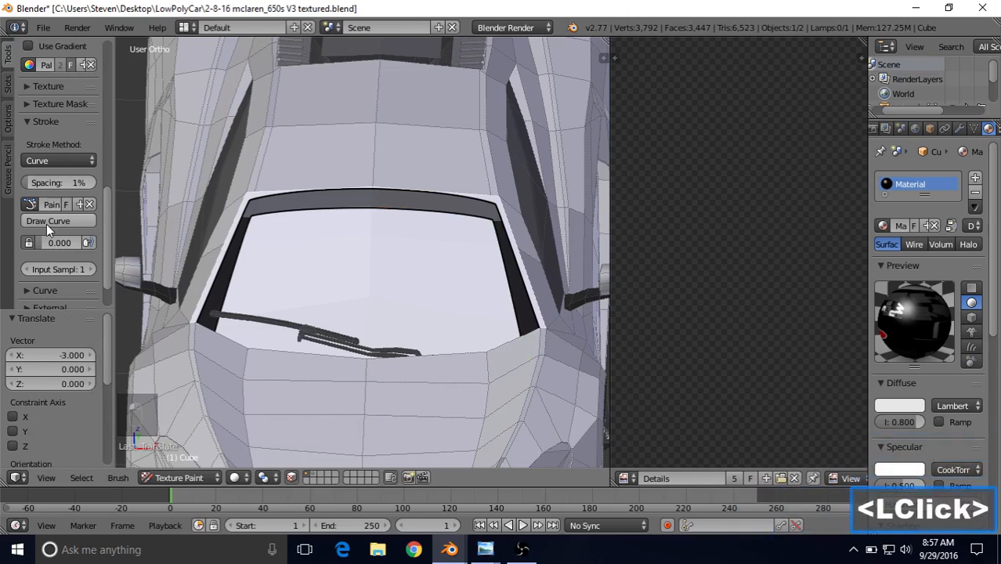
- Undo the repainted inner-edge stroke, raise the top centre curve point by 1 in Y, and paint the curve again
key("ctrl+z")
key("g")
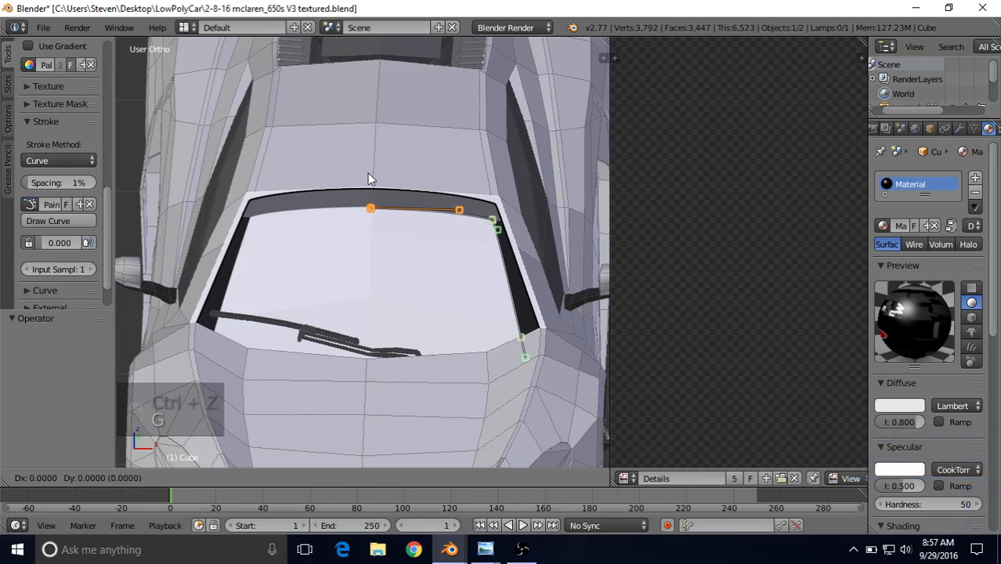
left_click(370, 179)
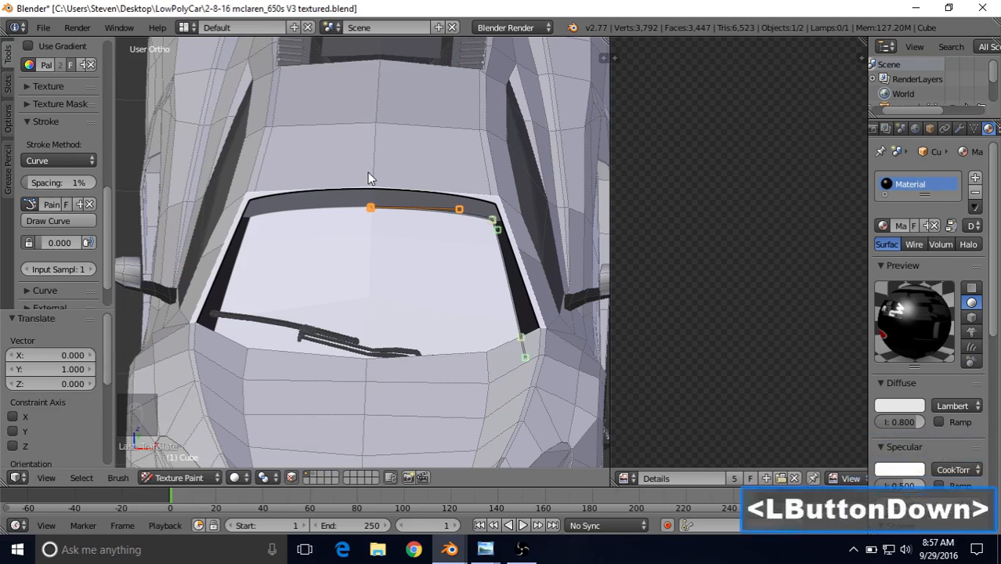
left_click(53, 221)
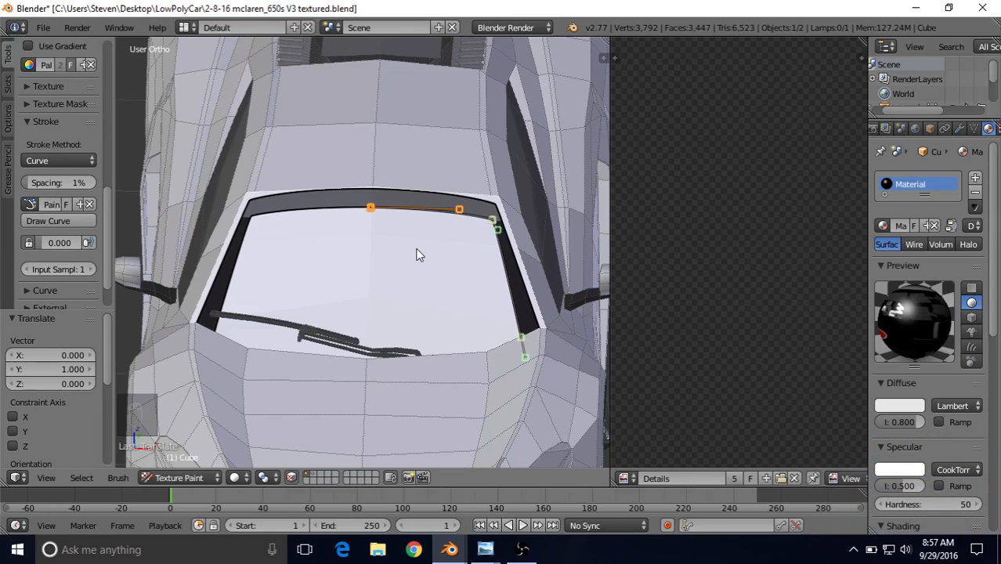
- Check the windshield border in the Front View reference photo in Windows Photo Viewer and return to the V3 textured file in Blender
left_click(486, 549)
left_click(427, 513)
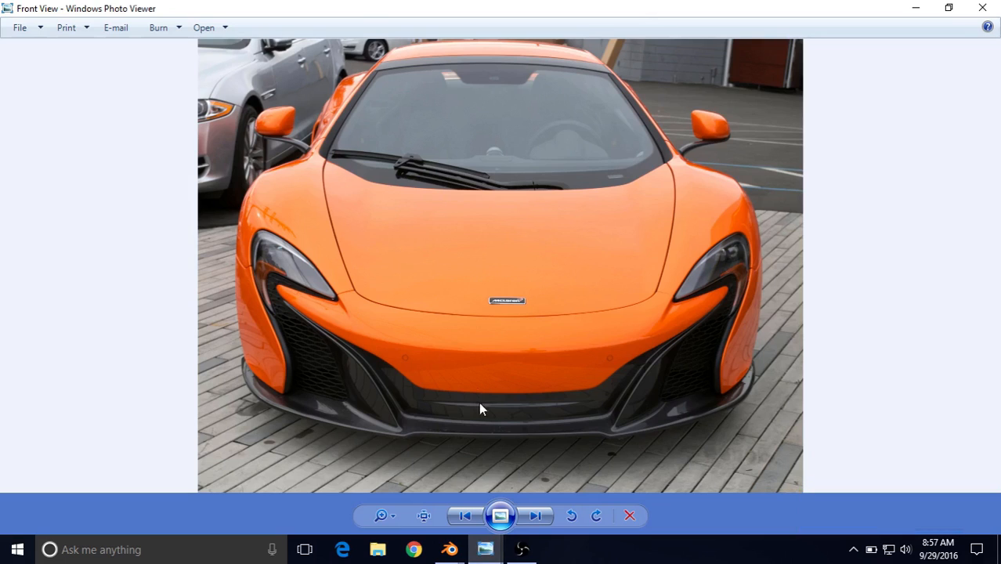
left_click(449, 549)
left_click(408, 504)
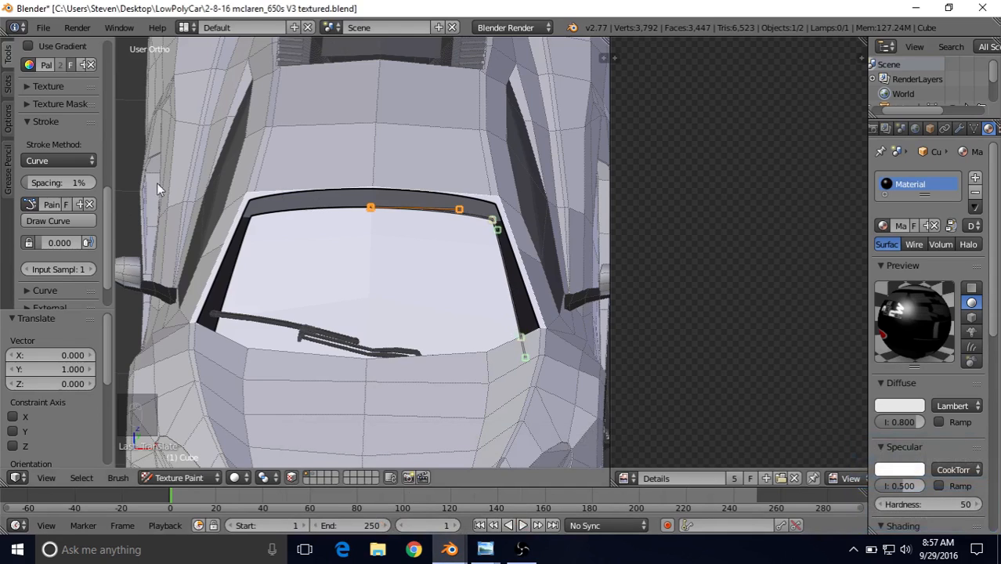
- Set the brush colour to the mid-grey palette swatch
left_click_drag(109, 199, 91, 135)
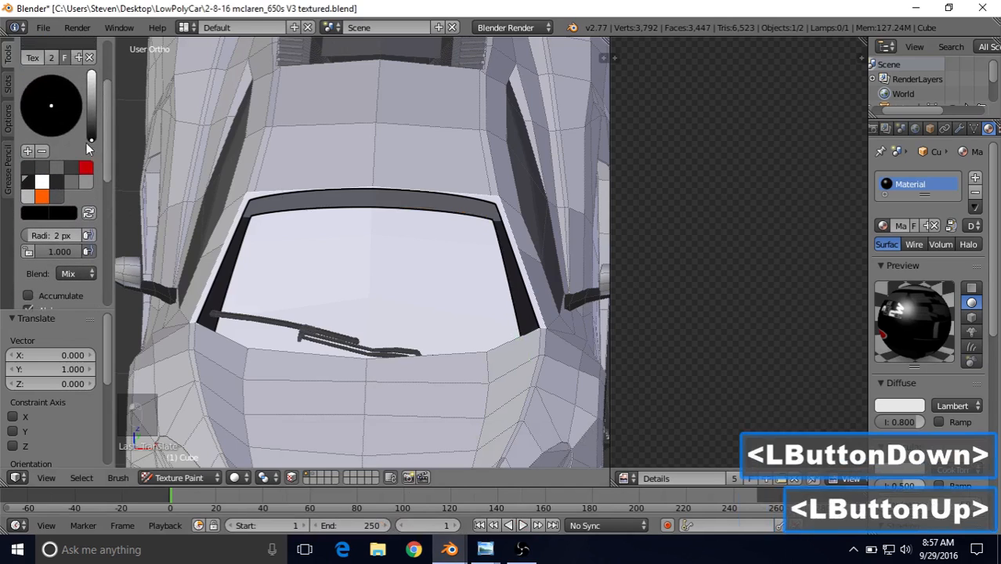
left_click(70, 181)
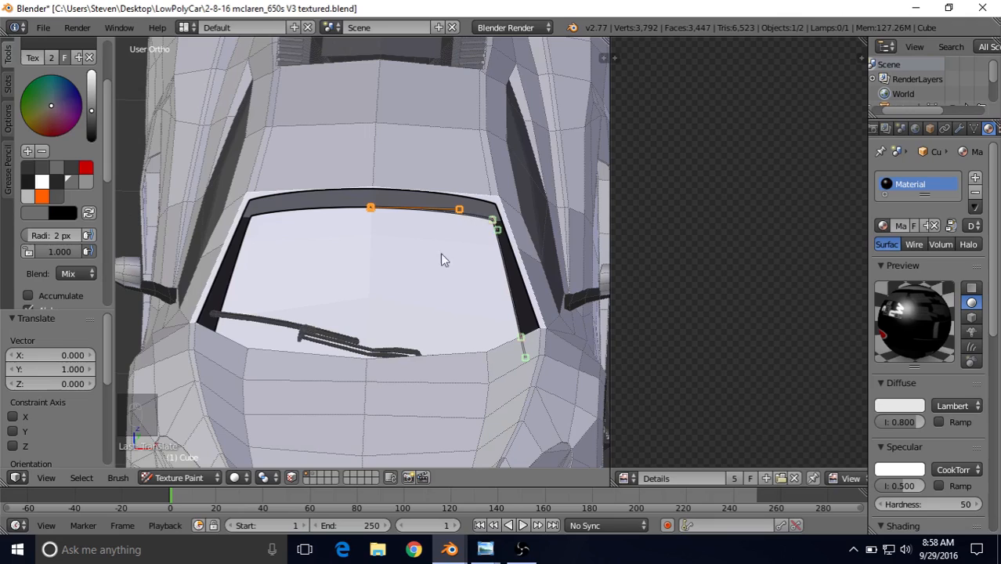
key("s")
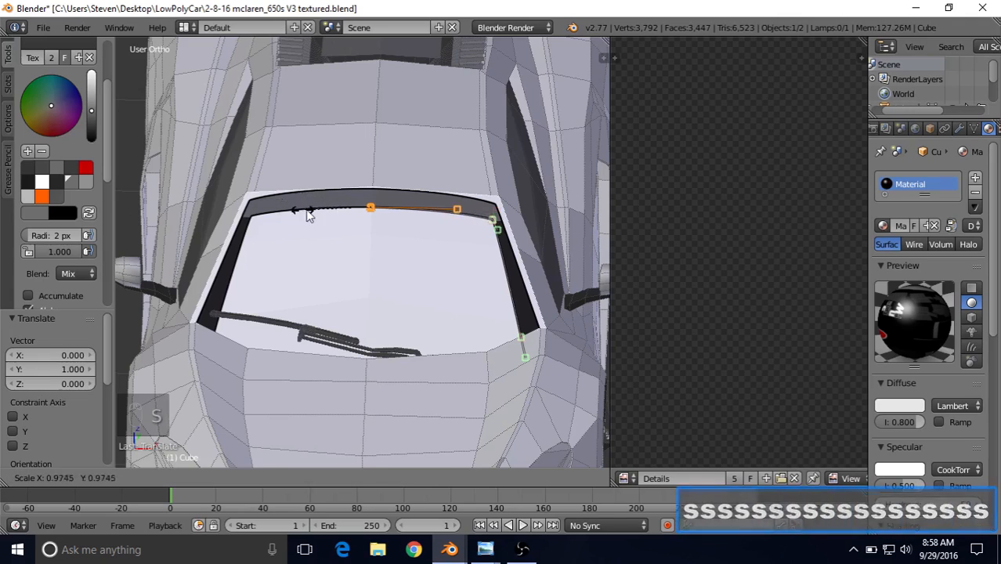
right_click(390, 212)
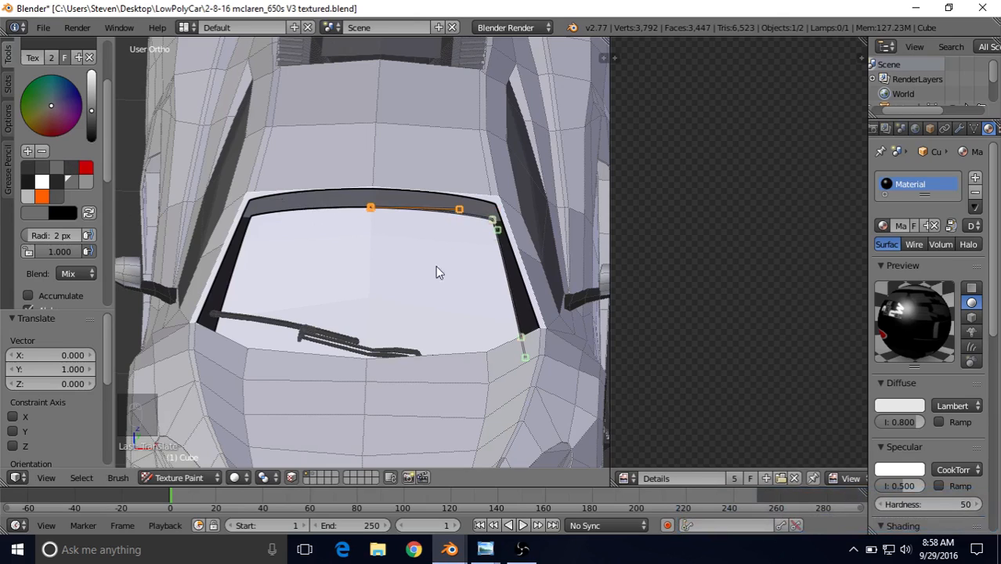
- Sample the grey of the windshield frame's top band as the brush colour, using the Line stroke method temporarily and restoring Curve
mouse_move(106, 166)
left_mouse_down()
mouse_move(116, 248)
mouse_move(80, 232)
left_mouse_up()
left_click(81, 232)
left_click(50, 133)
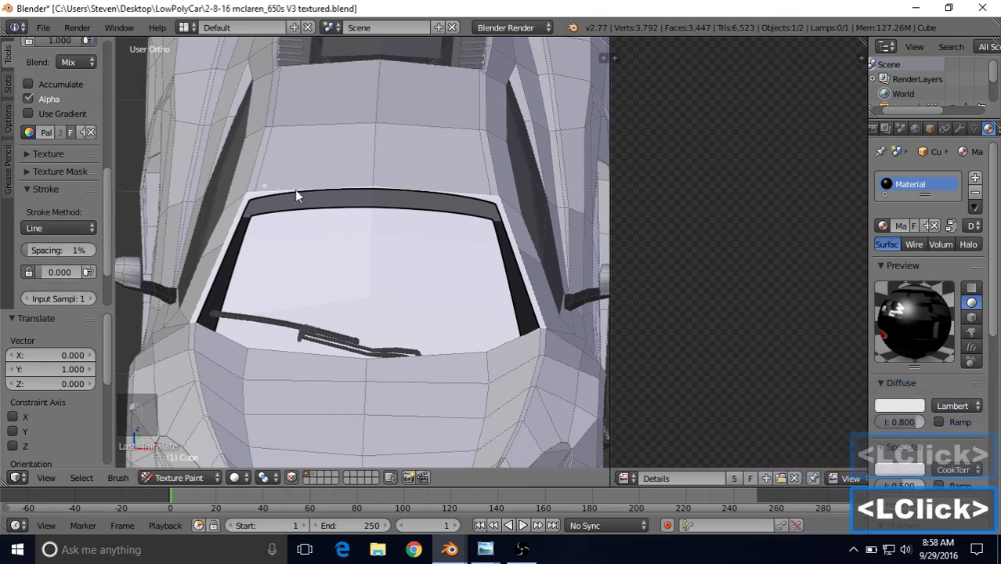
key("s")
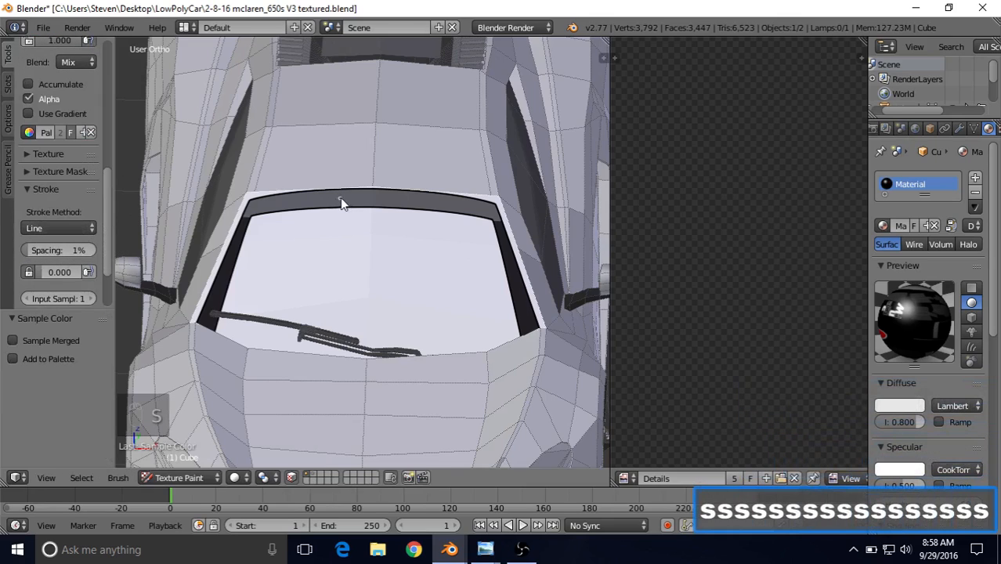
left_click_drag(109, 173, 100, 109)
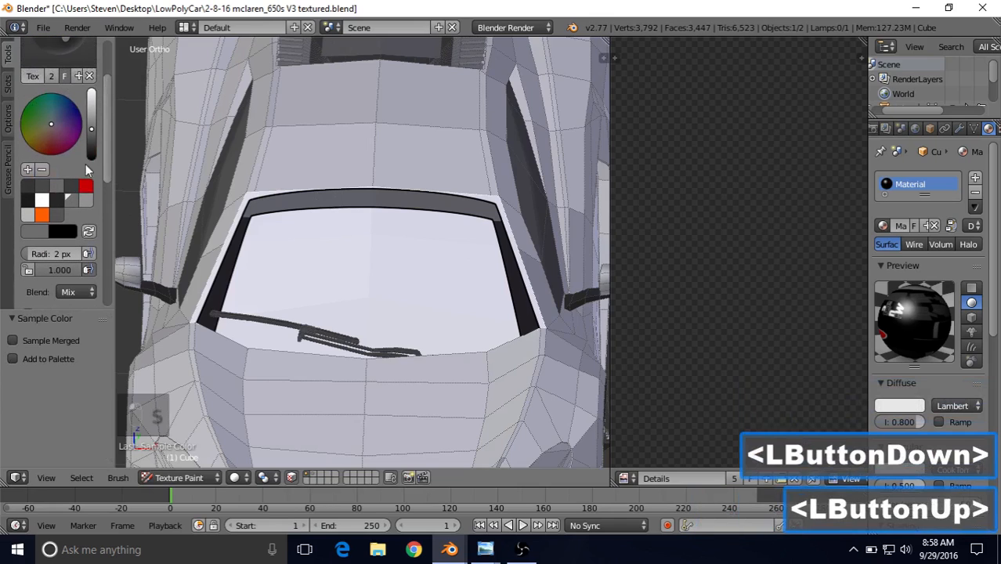
left_click_drag(107, 162, 110, 271)
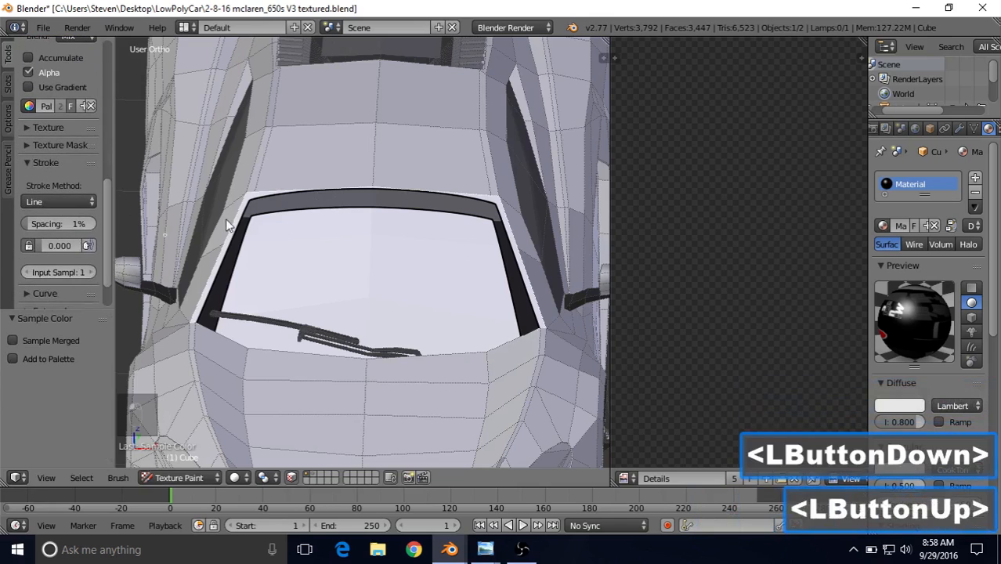
left_click(63, 202)
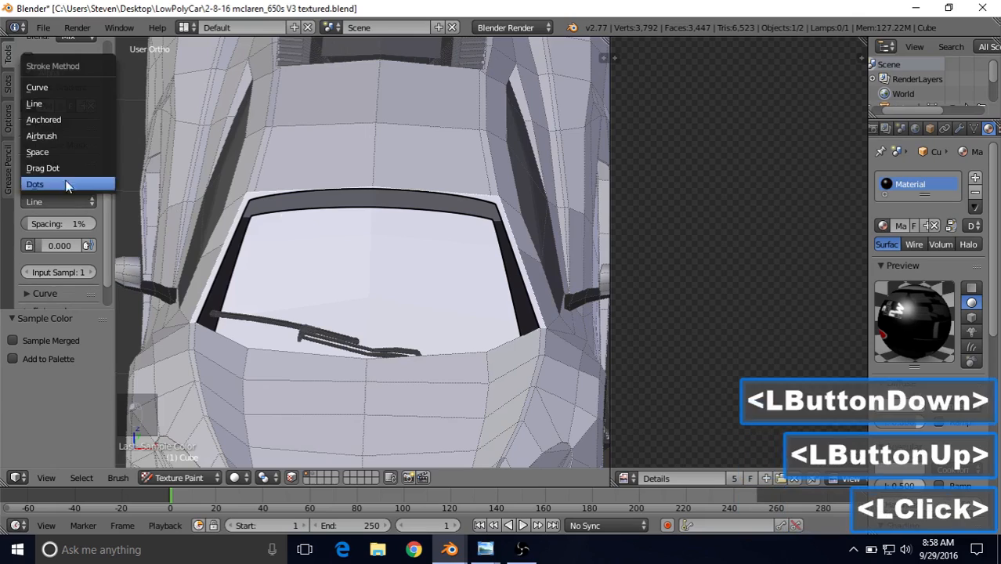
left_click(51, 87)
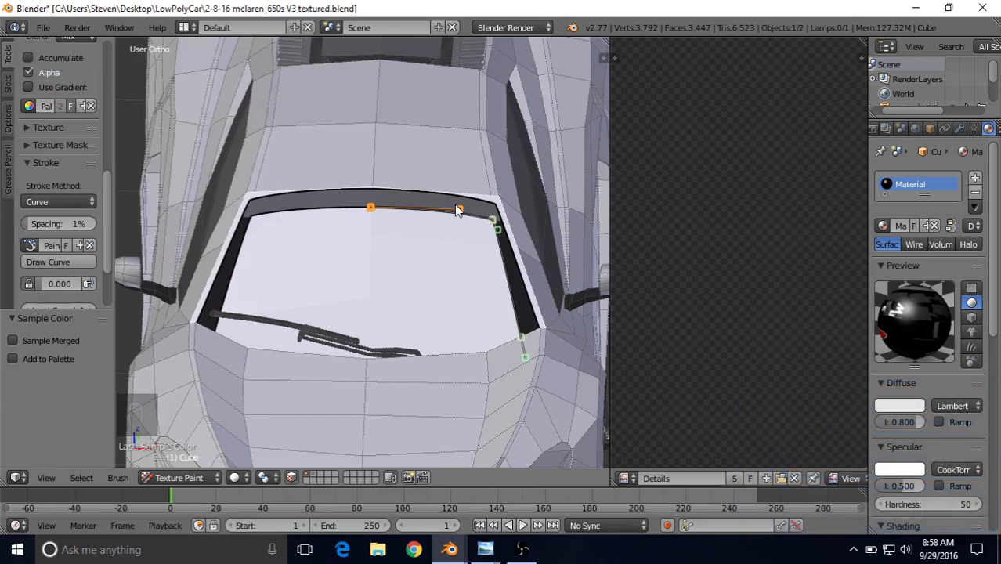
- Select all three paint curve points and scale them down twice, by 0.982 and about 0.99, to sit just inside the black inner outline
right_click(494, 223, "shift")
right_click(521, 339, "shift")
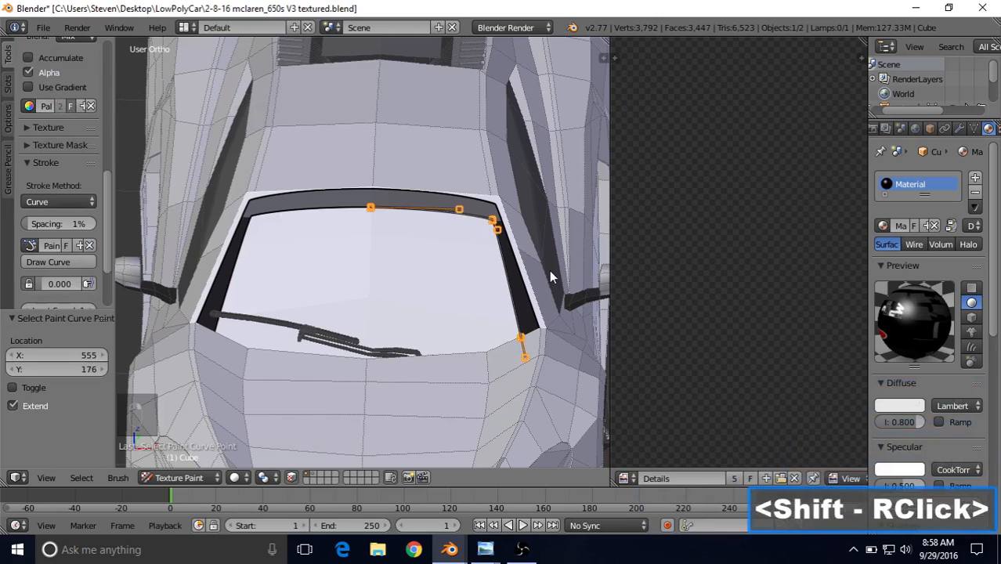
key("s")
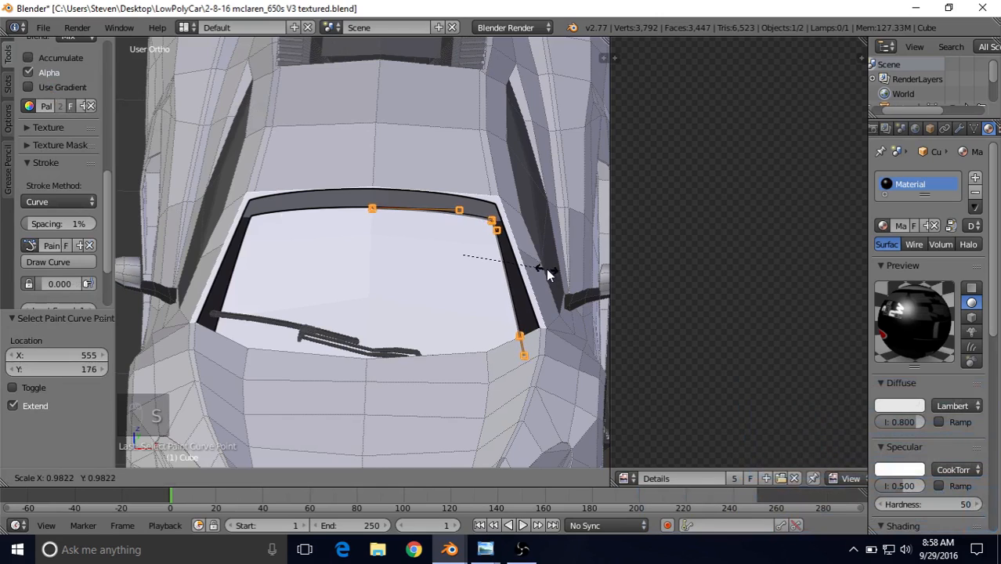
left_click(546, 268)
key("s")
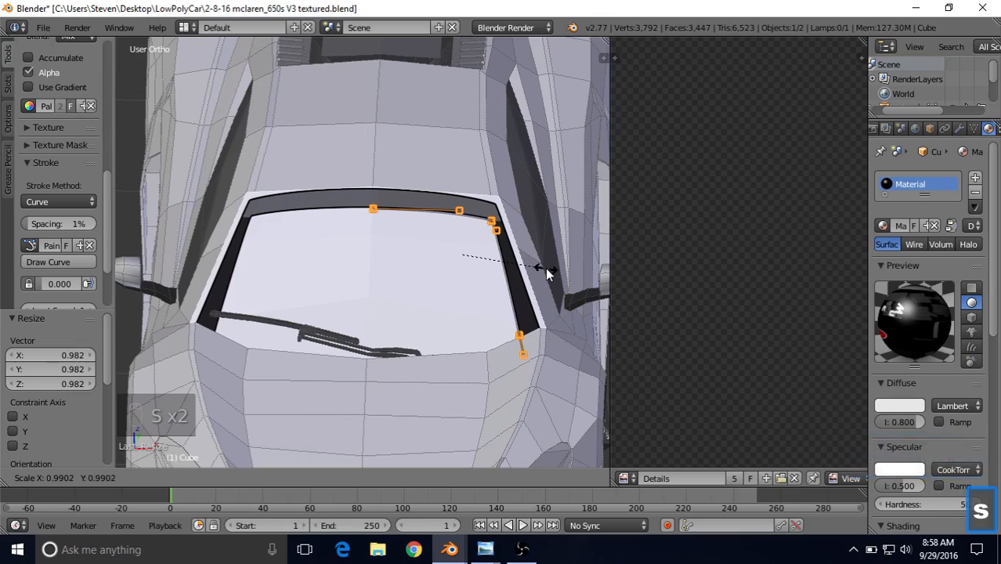
left_click(546, 267)
- Move the paint curve's lower end point by 2 in X and -9 in Y, toward the windshield's lower corner
right_click(525, 353)
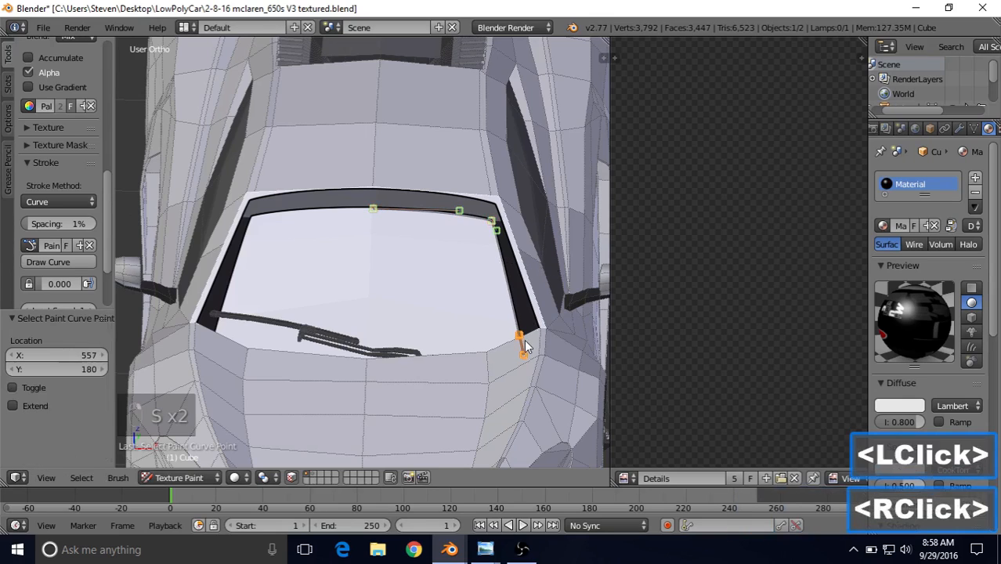
key("g")
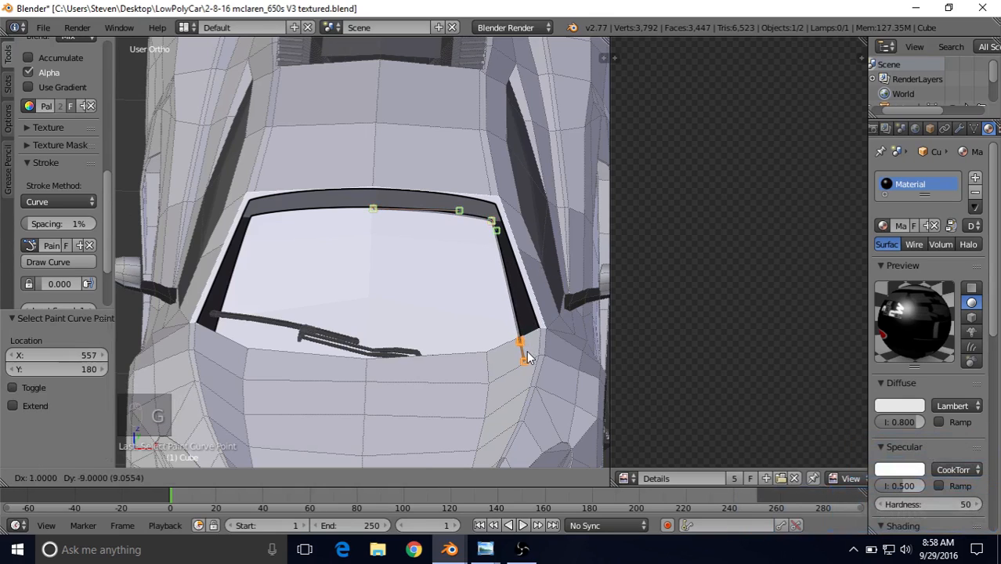
left_click(528, 358)
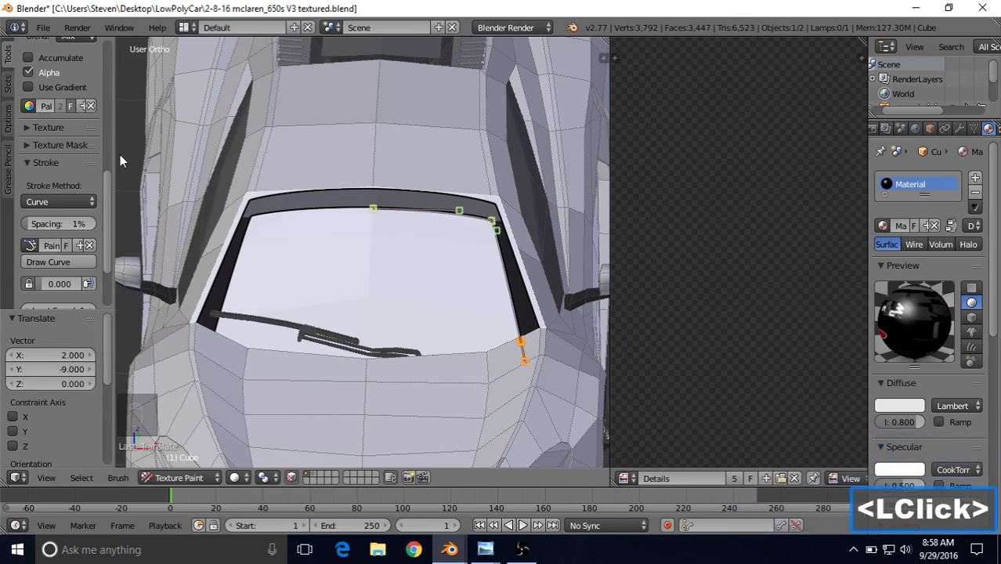
- Try drawing the grey stroke along the paint curve inside the windshield frame, and undo the stroke
left_click_drag(110, 179, 110, 91)
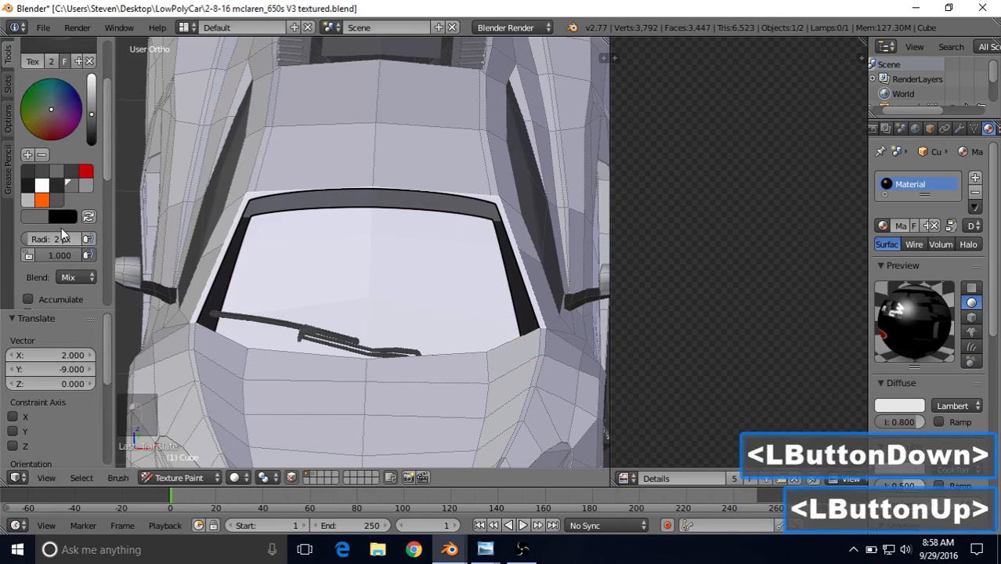
left_click_drag(107, 174, 108, 263)
left_click(88, 266)
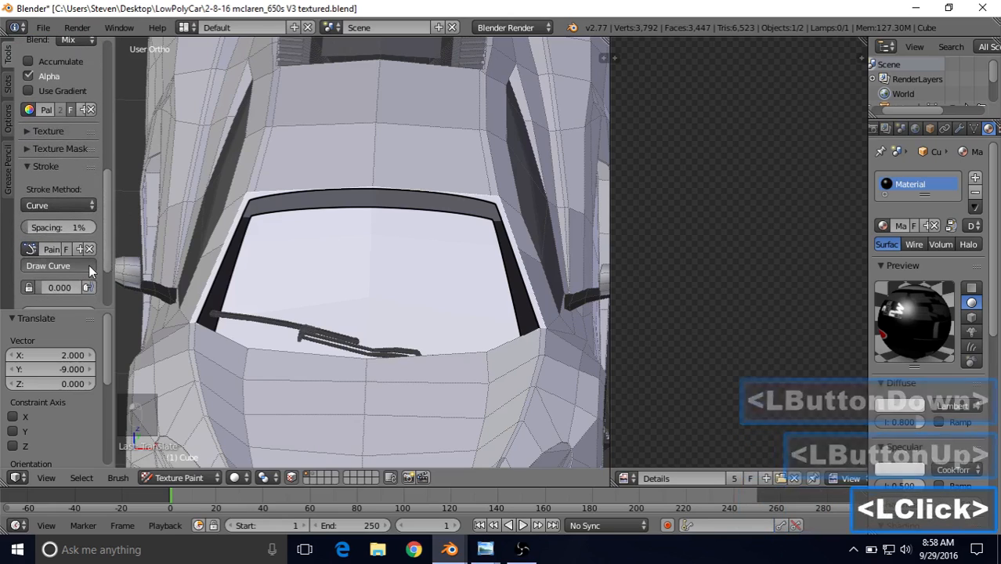
key("ctrl+z")
- Move the curve's top centre point by -2 in X and draw the grey stroke along the curve
right_click(372, 212)
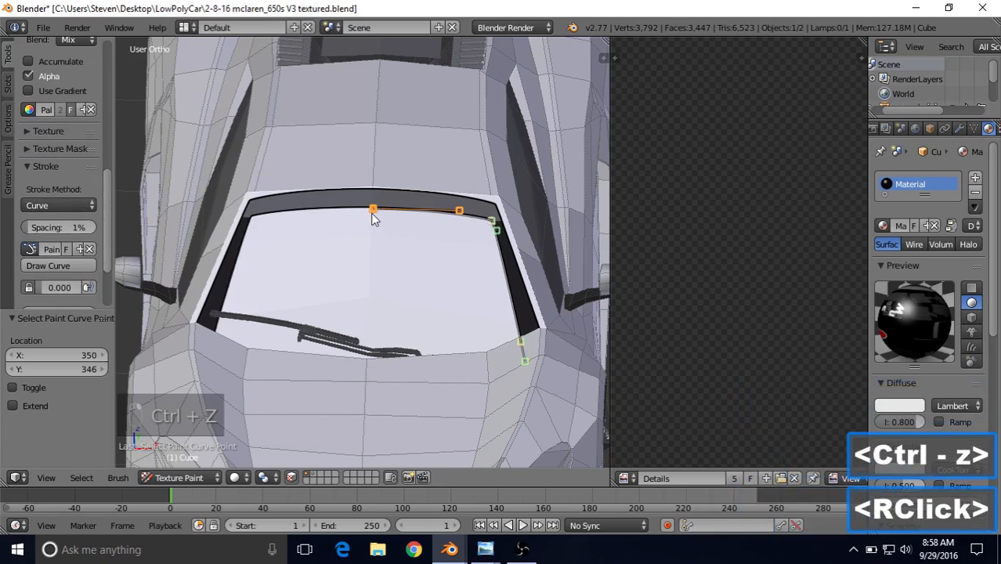
key("g")
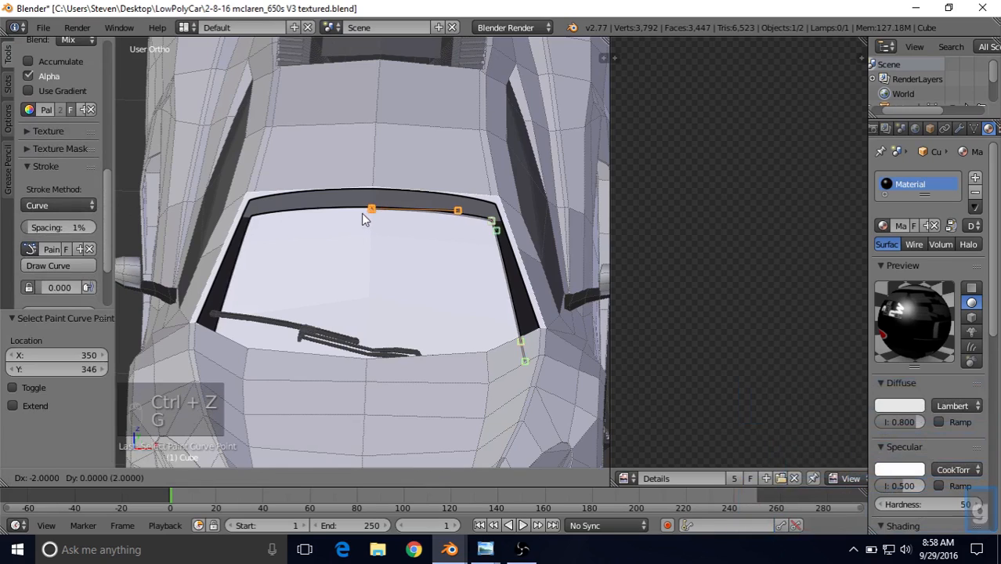
left_click(361, 213)
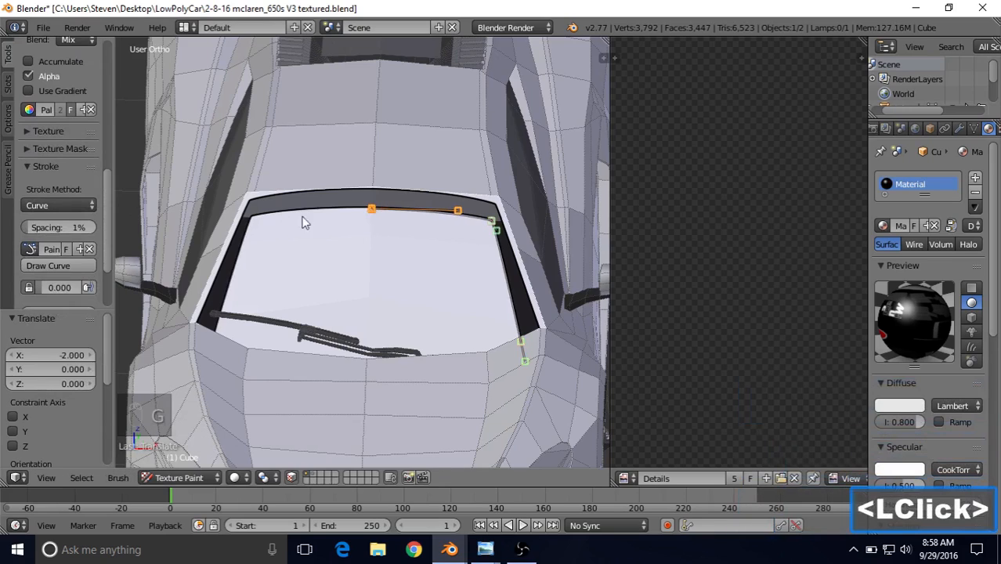
left_click(73, 265)
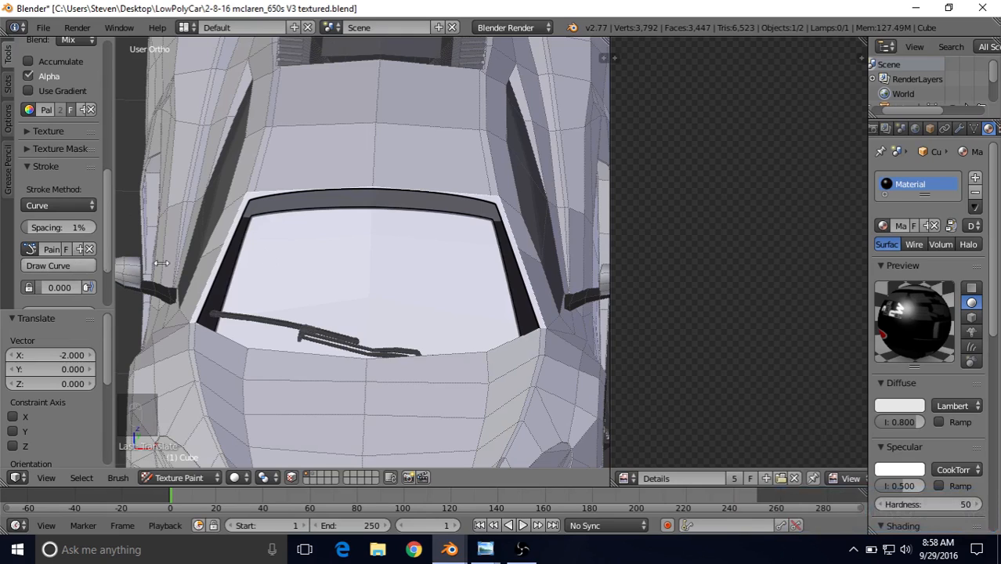
- Check the windshield's inner border in the Front View photo in Windows Photo Viewer and return to the V3 textured file in Blender
left_click(485, 550)
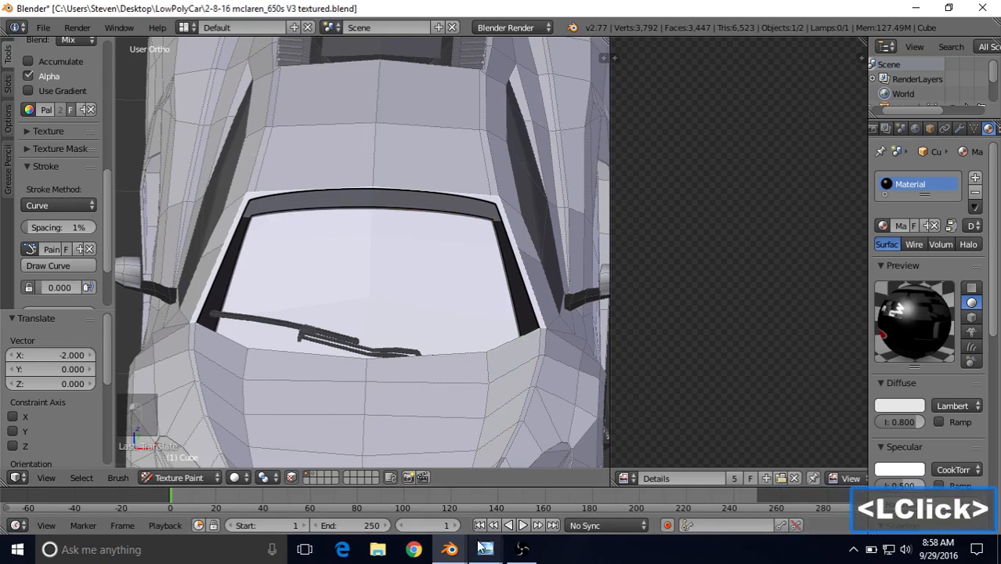
left_click(485, 549)
left_click(426, 496)
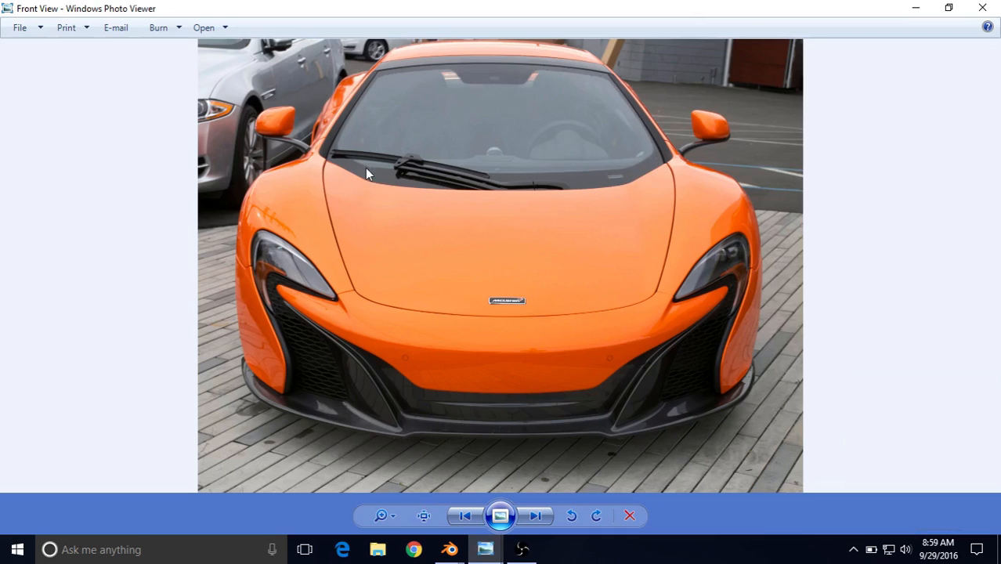
left_click(451, 549)
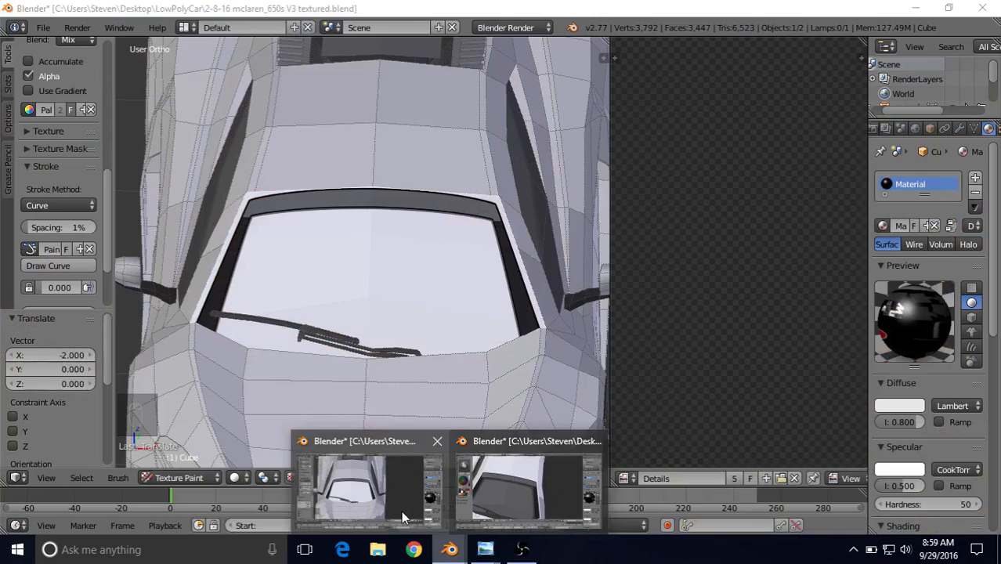
left_click(402, 511)
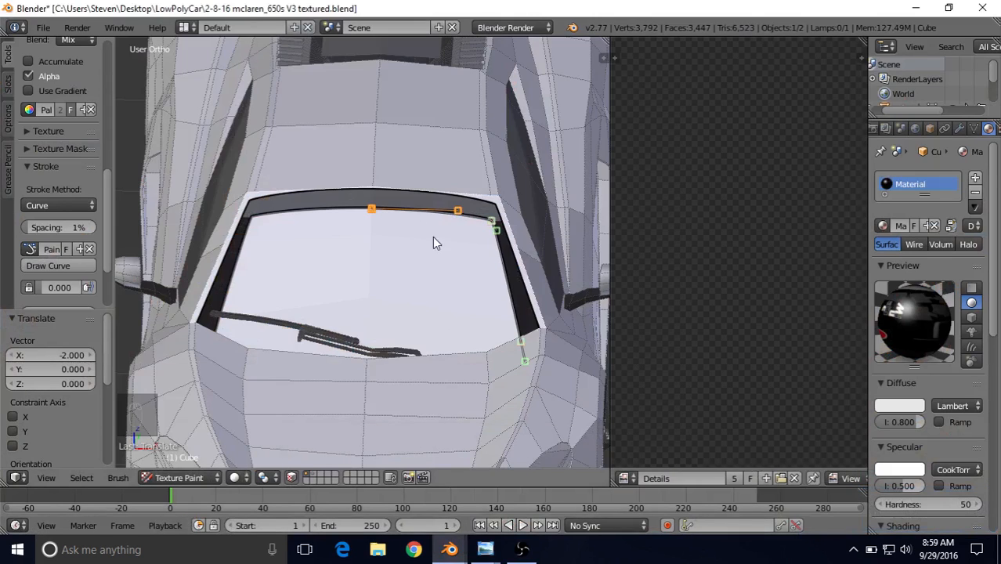
- Select all three paint curve points and scale them down to about 0.82, inside the glass area
right_click(495, 234, "shift")
right_click(520, 341, "shift")
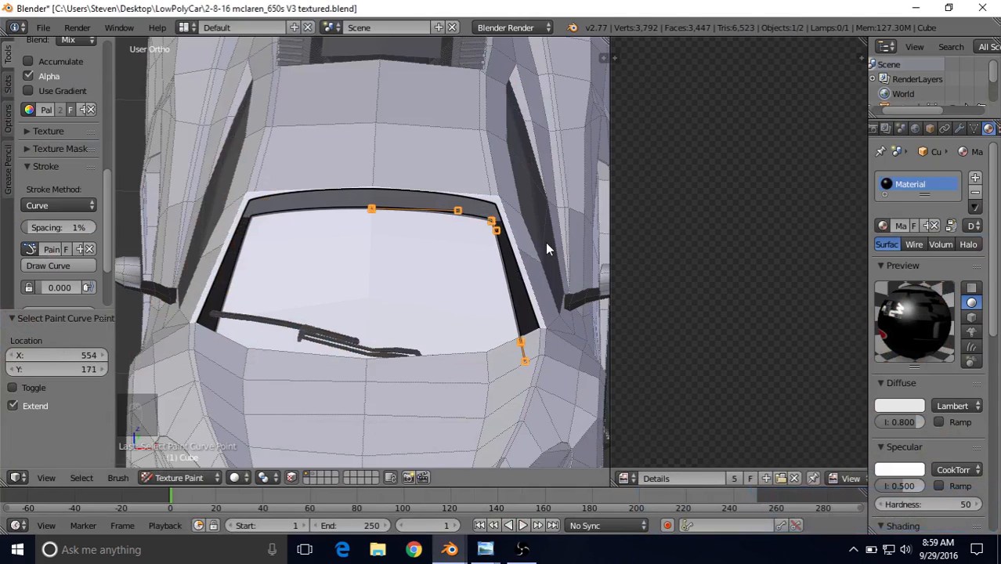
key("s")
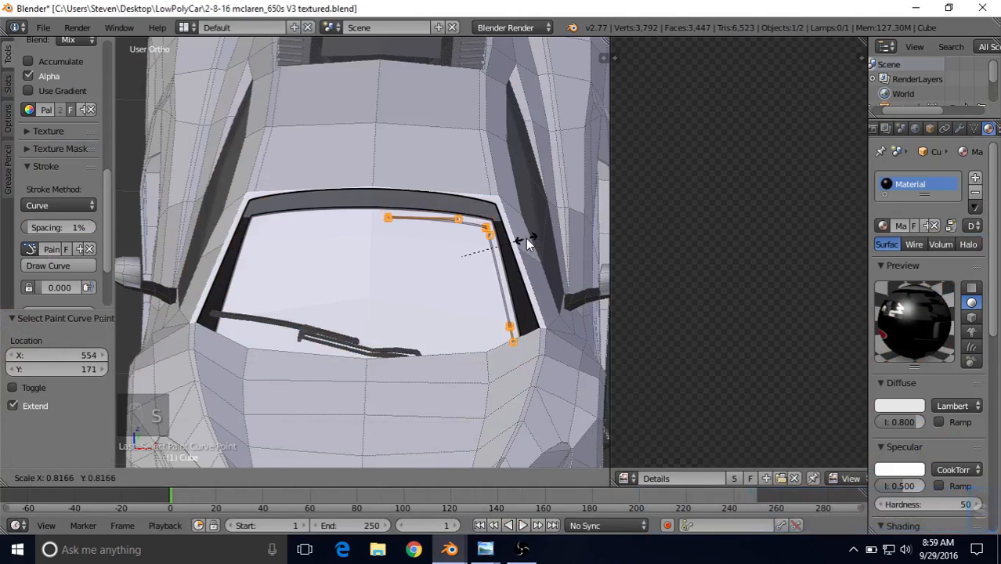
left_click(396, 224)
- Move the curve's top centre point back onto the windshield's centreline and shift the upper corner point inward along the top edge
right_click(378, 228)
key("g")
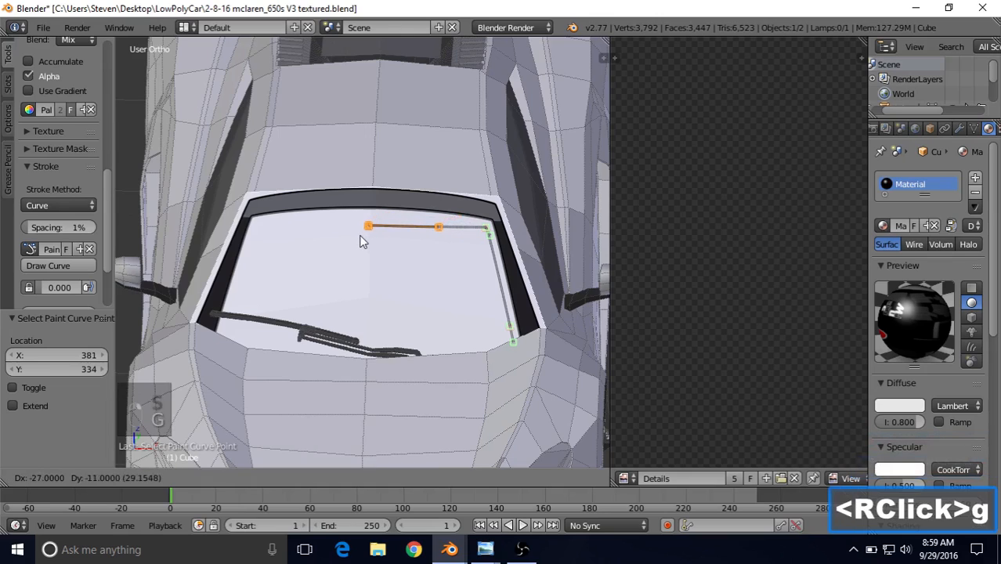
left_click(359, 232)
right_click(485, 230)
key("g")
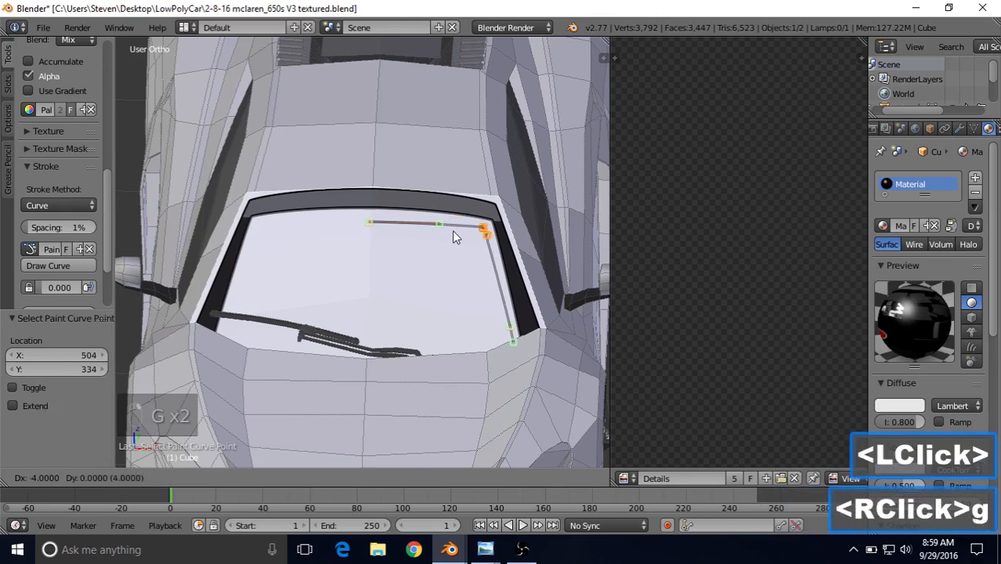
left_click(476, 236)
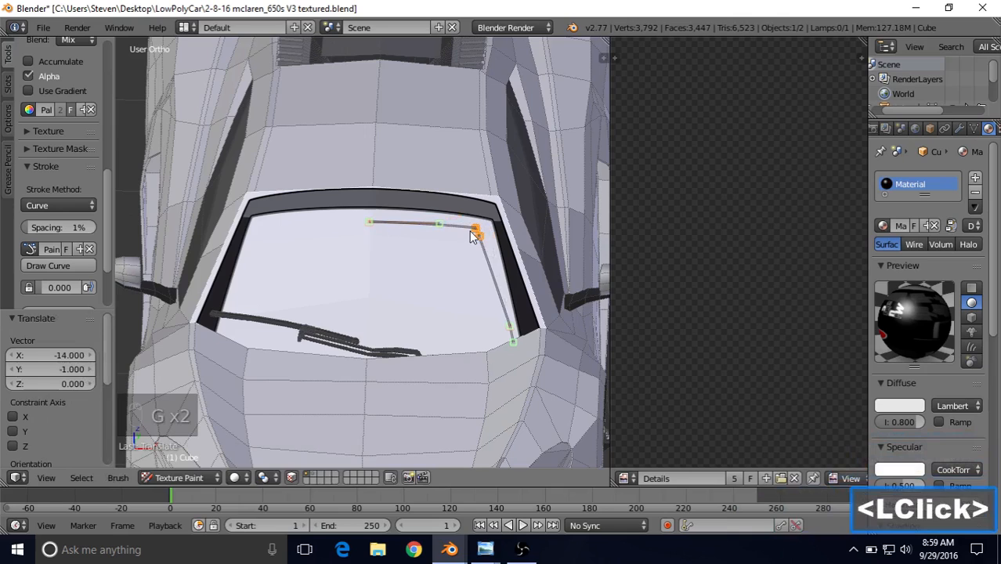
key("g")
left_click(462, 255)
- Move the curve's lower end point up beside the upper corner point to form the side of a rounded corner
right_click(515, 325)
key("g")
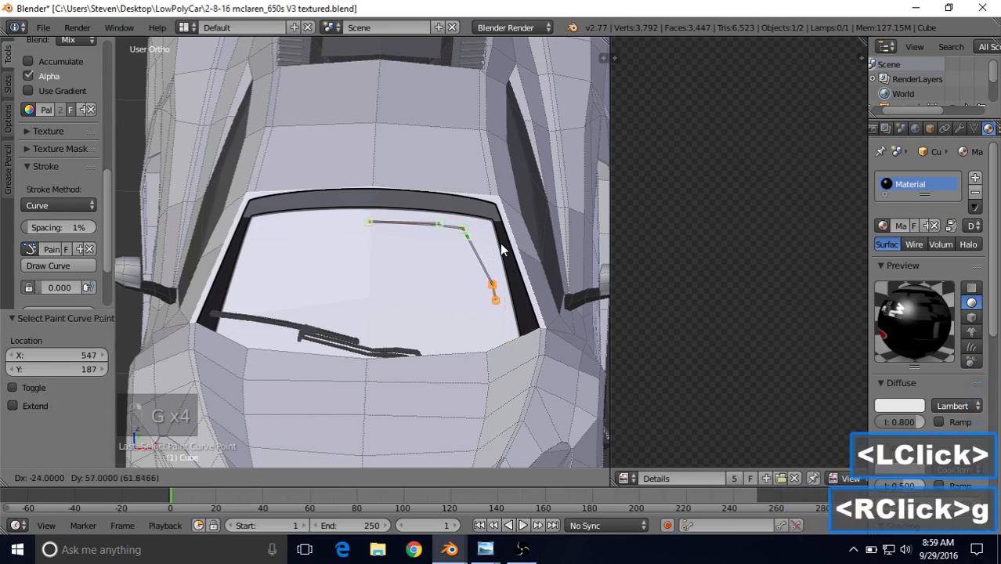
left_click(493, 215)
right_click(463, 225)
key("g")
left_click(462, 222)
right_click(485, 259)
key("g")
left_click(488, 217)
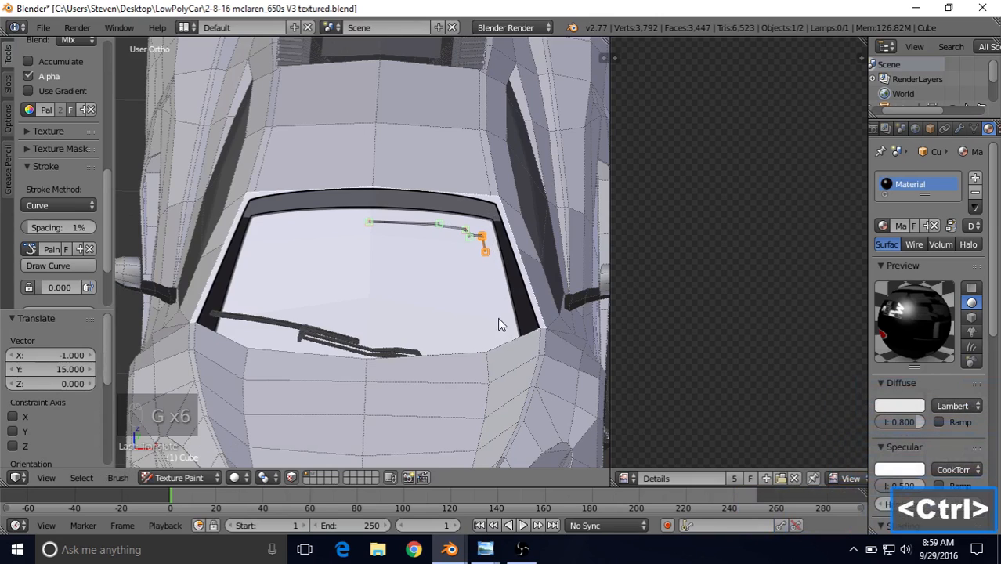
- Check the glass area's lower corner in the Front View photo and return to the V3 textured file in Blender
double_click(485, 549)
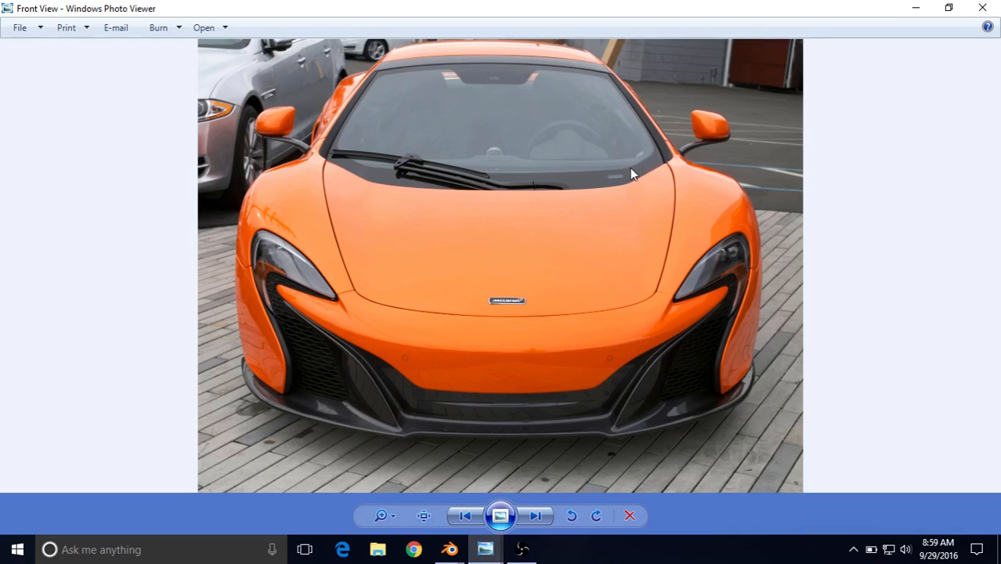
left_click(450, 549)
double_click(391, 497)
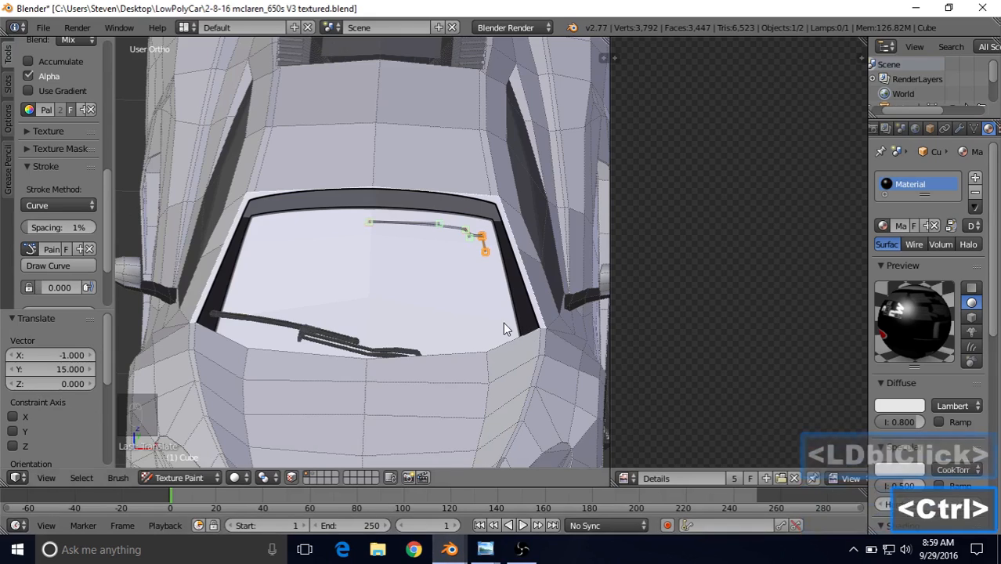
- Extend the paint curve with three points down the glass side, around the lower corner and along the base to the centreline
left_click(501, 321, "ctrl")
left_click(477, 338, "ctrl")
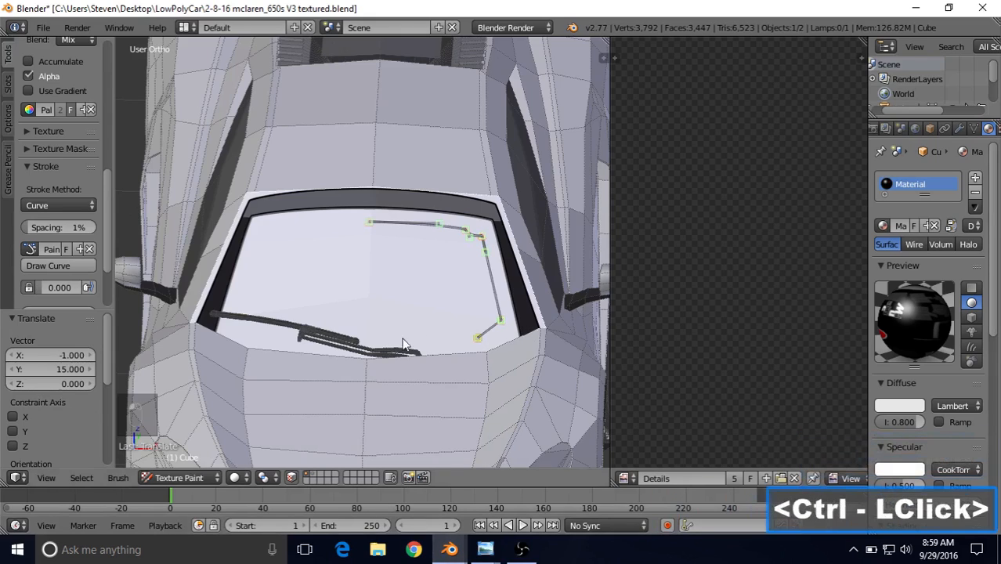
left_click(367, 342, "ctrl")
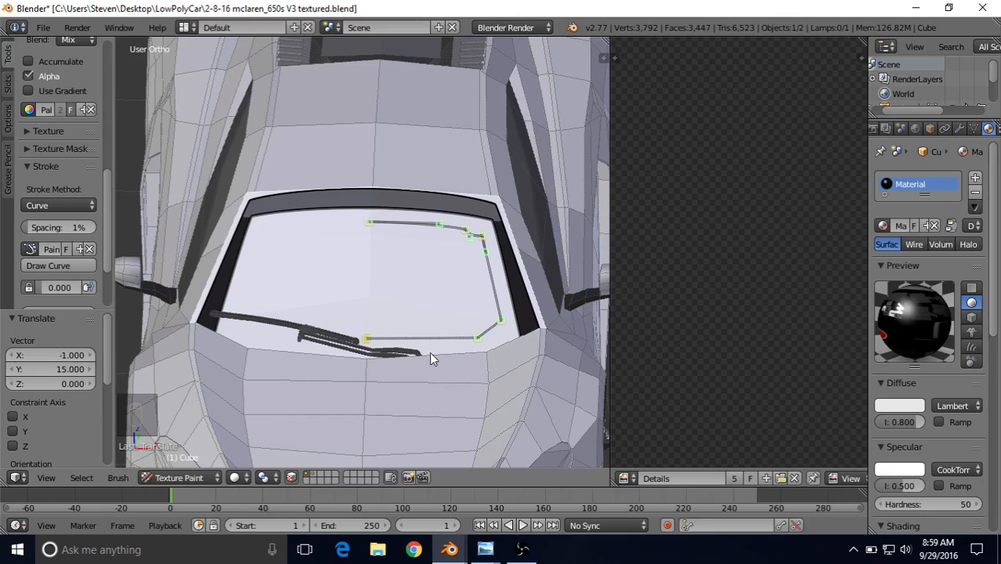
- Compare the glass outline with the Front View photo in Windows Photo Viewer and return to the V3 textured file in Blender
left_click(485, 549)
left_click(439, 509)
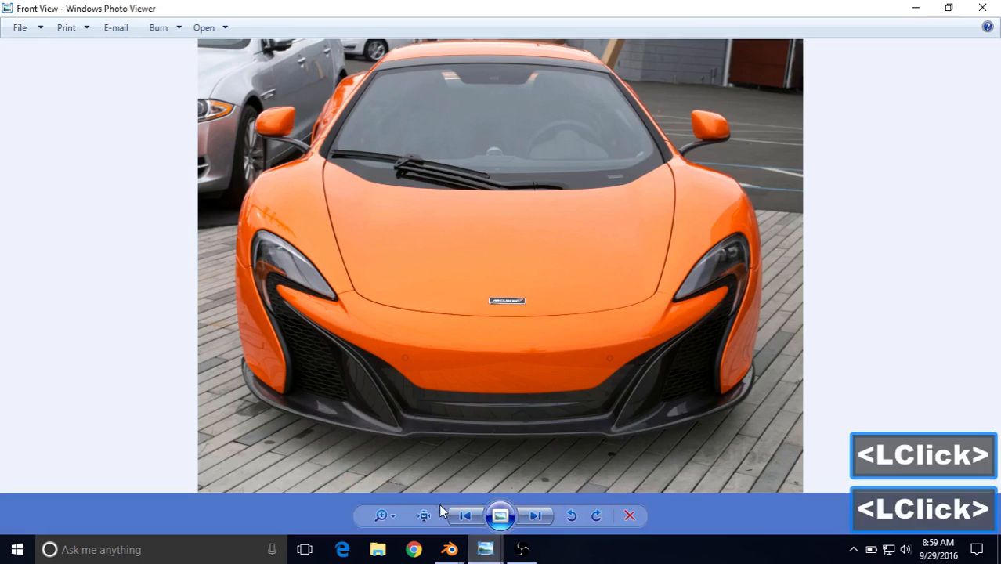
left_click(452, 551)
left_click(373, 486)
- Round the curve's upper corner by repositioning the corner point's handle and nudging the adjacent side point by -1 in X and Y
right_click(469, 240)
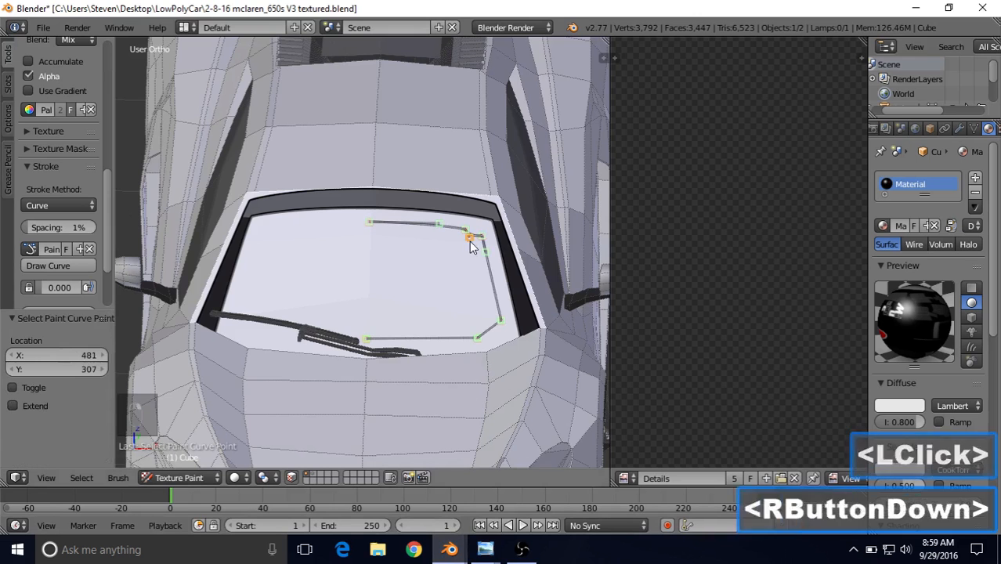
key("g")
left_click(498, 207)
right_click(469, 210)
key("g")
left_click(470, 219)
right_click(481, 237)
key("g")
left_click(480, 239)
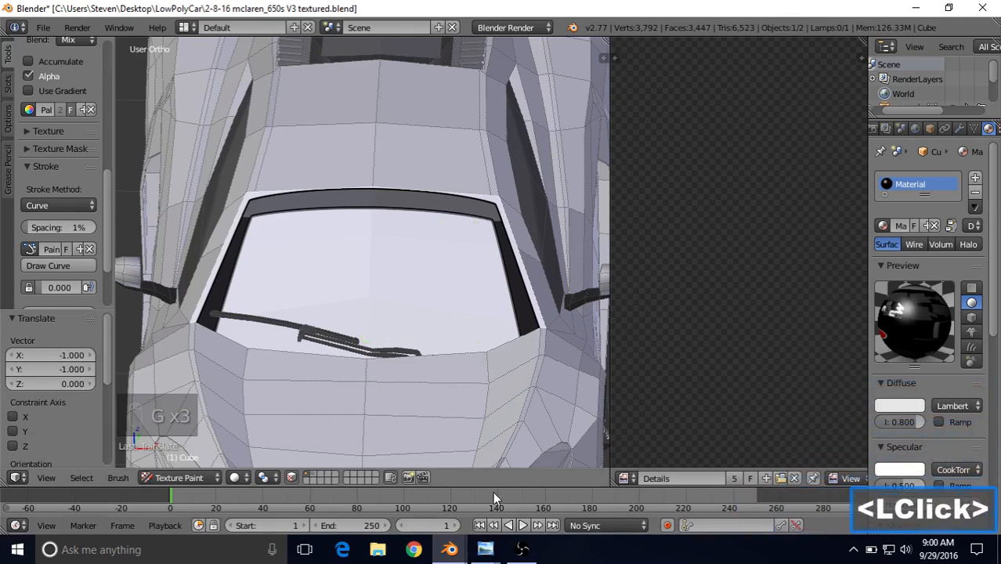
- Check the glass's upper corner shape in the Front View photo and return to the V3 textured file in Blender
left_click(485, 549)
left_click(470, 482)
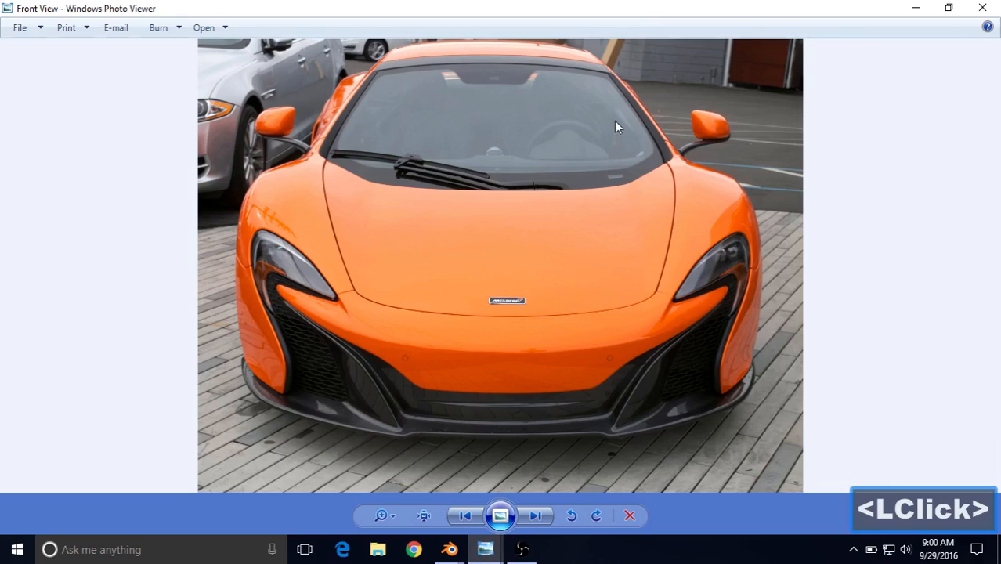
left_click(450, 549)
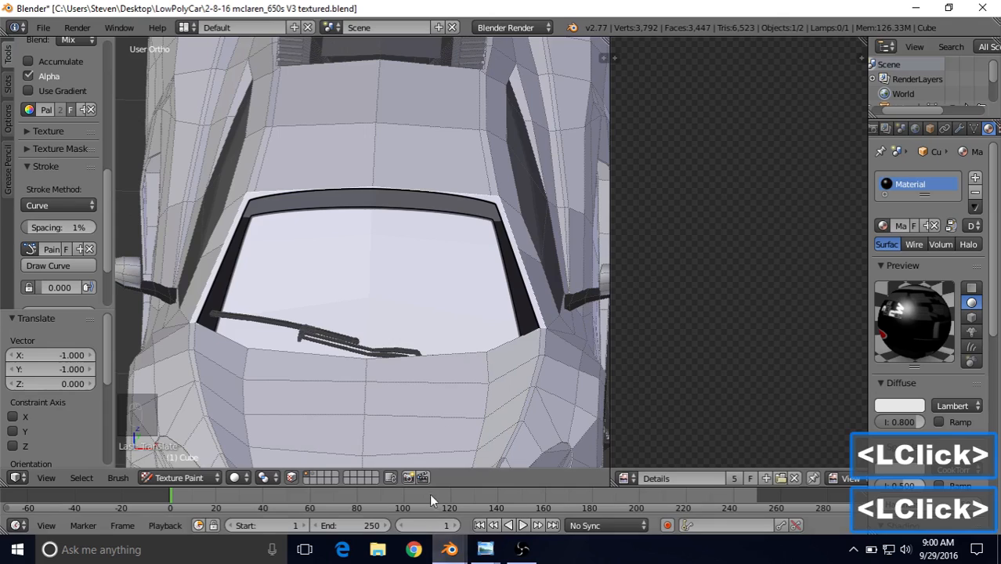
- Raise the curve's top centre point and move both upper corner points outward, closer to the windshield frame
right_click(376, 219)
key("g")
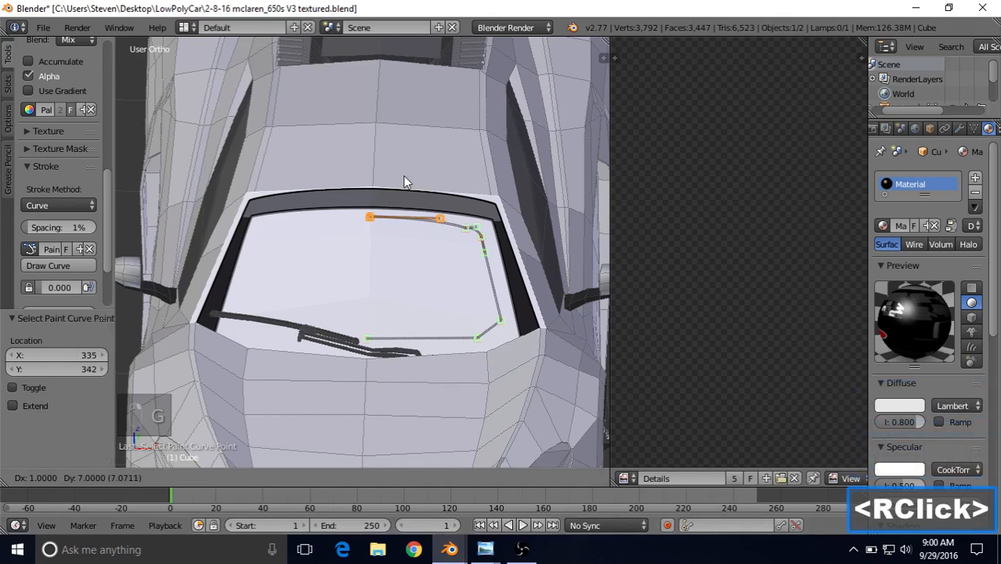
left_click(404, 181)
right_click(468, 225)
key("g")
left_click(489, 231)
right_click(507, 235)
key("g")
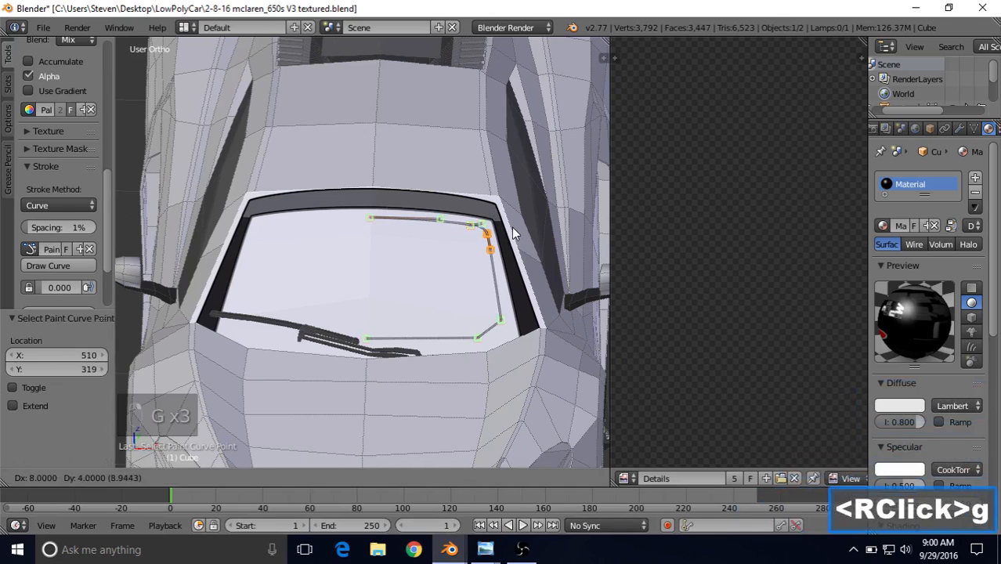
left_click(510, 233)
- Extend the handle of the curve's lower side point to round the bottom corner, and move the point outward toward the frame
right_click(505, 326)
key("g")
right_click(506, 326)
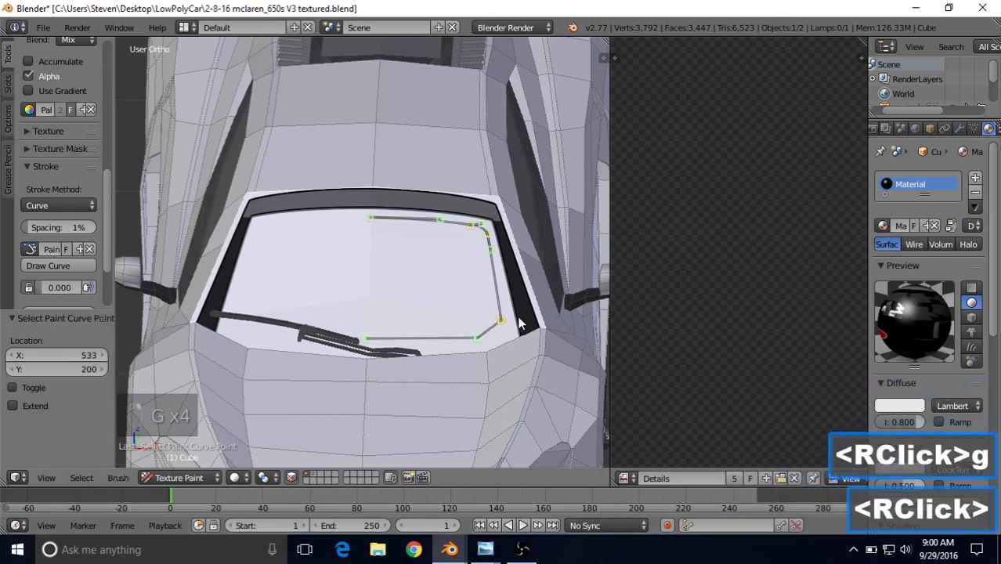
key("g")
left_click(505, 326)
right_click(505, 327)
key("g")
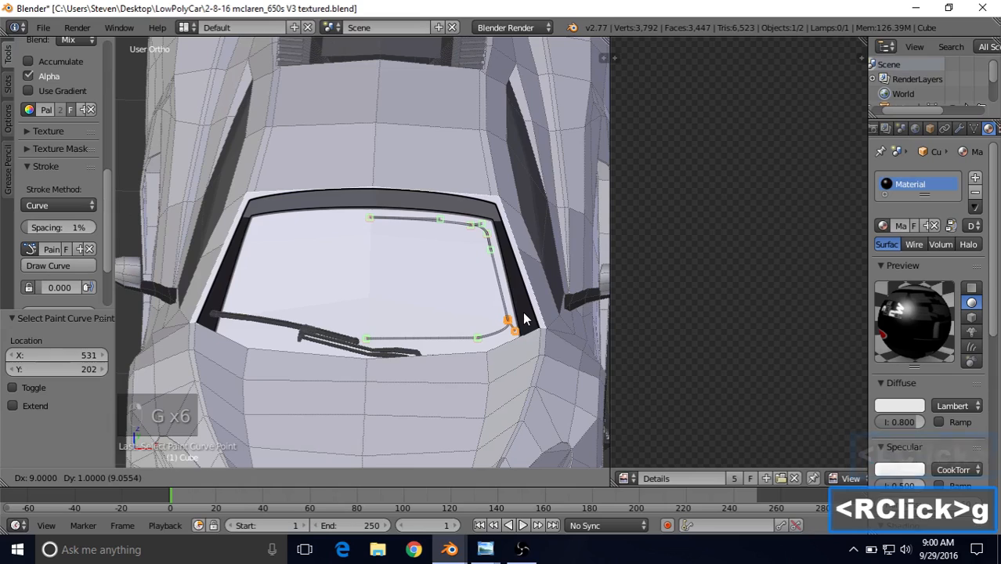
left_click(514, 325)
- Move the side point just below the curve's upper corner by 3 in X toward the frame
right_click(490, 238)
key("g")
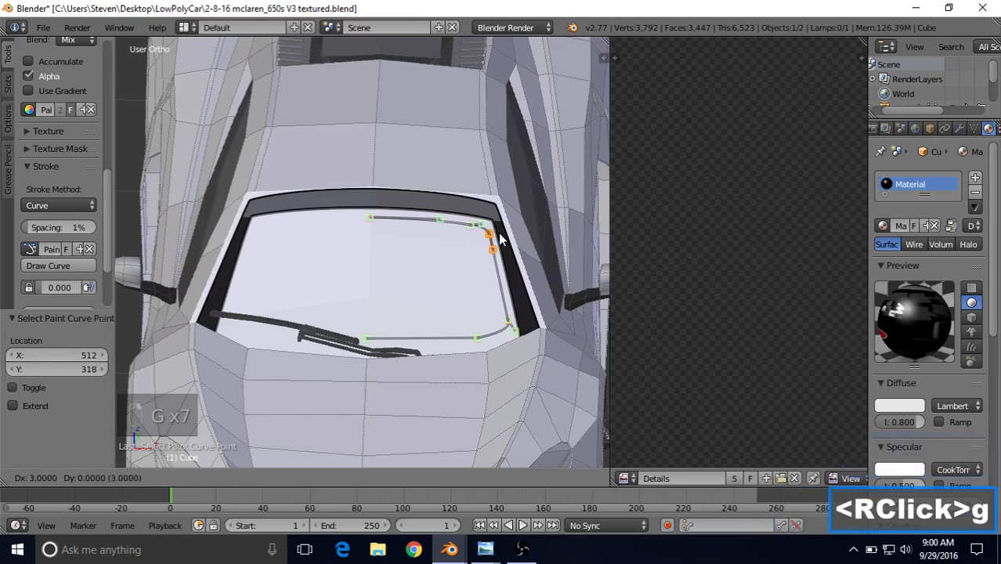
left_click(499, 238)
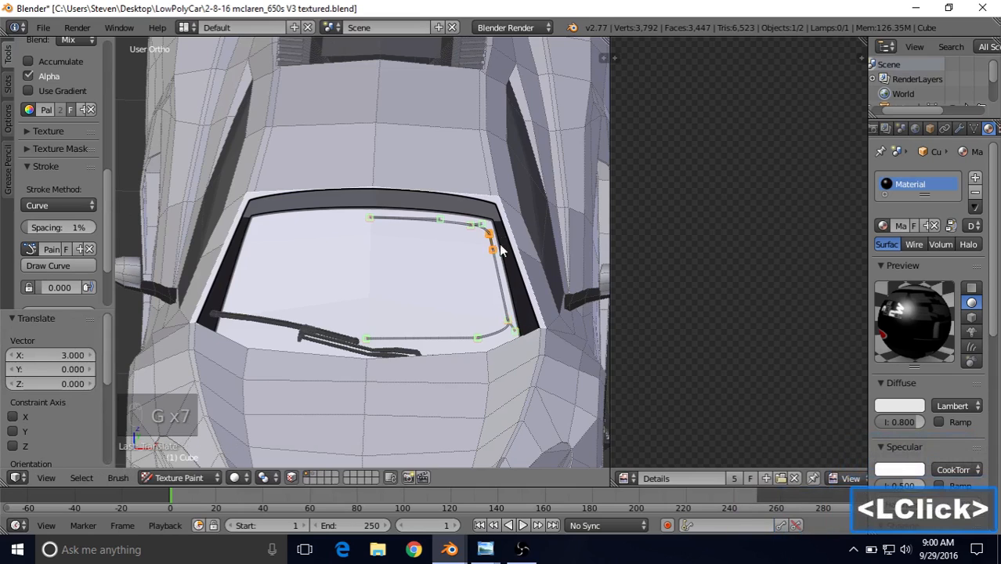
- Pull the lower corner's handle inward, and move the side handle below the upper corner by 24 in X and -85 in Y
right_click(527, 335)
key("g")
left_click(509, 341)
right_click(495, 256)
key("g")
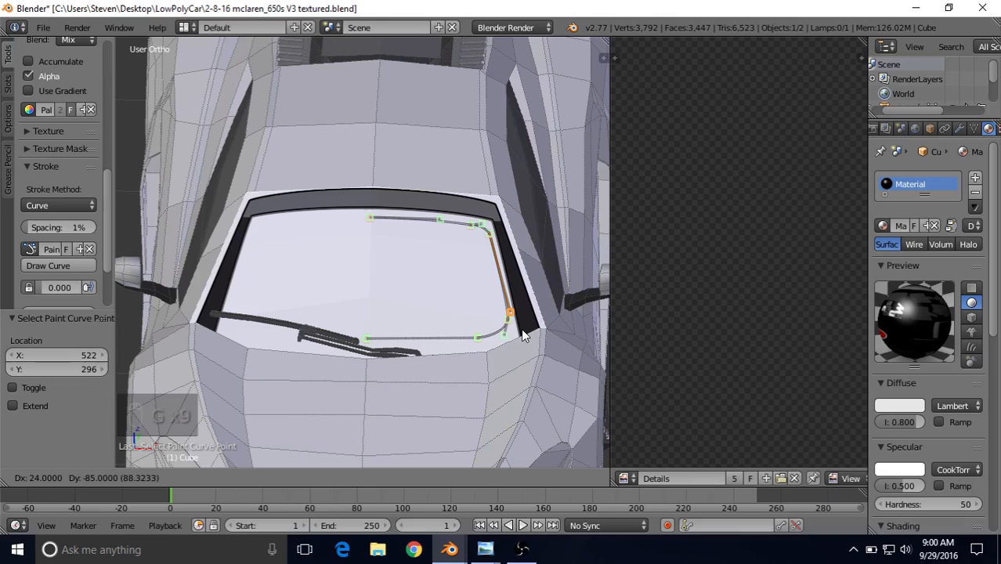
left_click(523, 335)
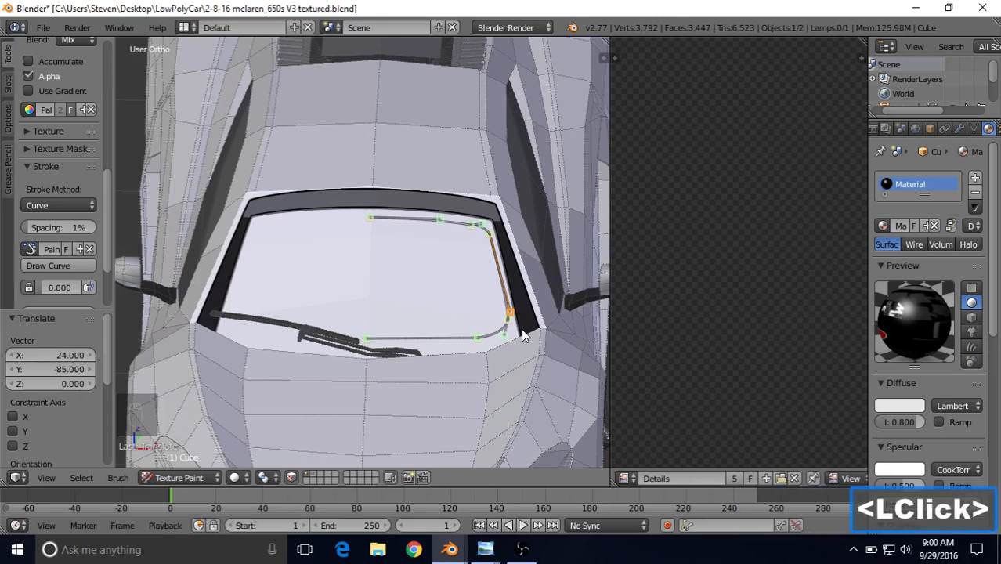
- Check the lower edge of the windshield glass in the Front View photo and return to the V3 textured file in Blender
right_click(469, 342)
right_click(416, 352)
right_click(475, 342)
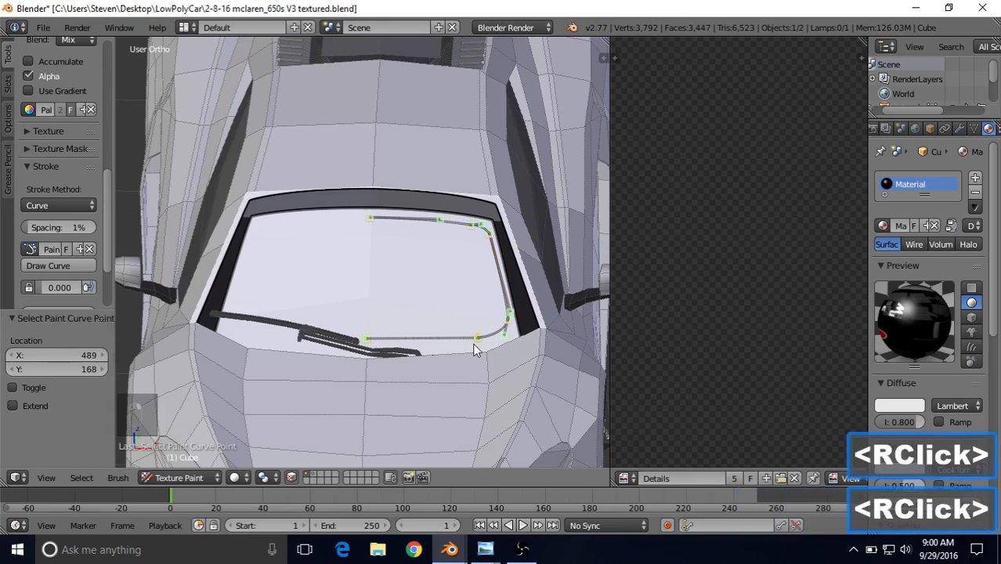
left_click(486, 549)
left_click(380, 490)
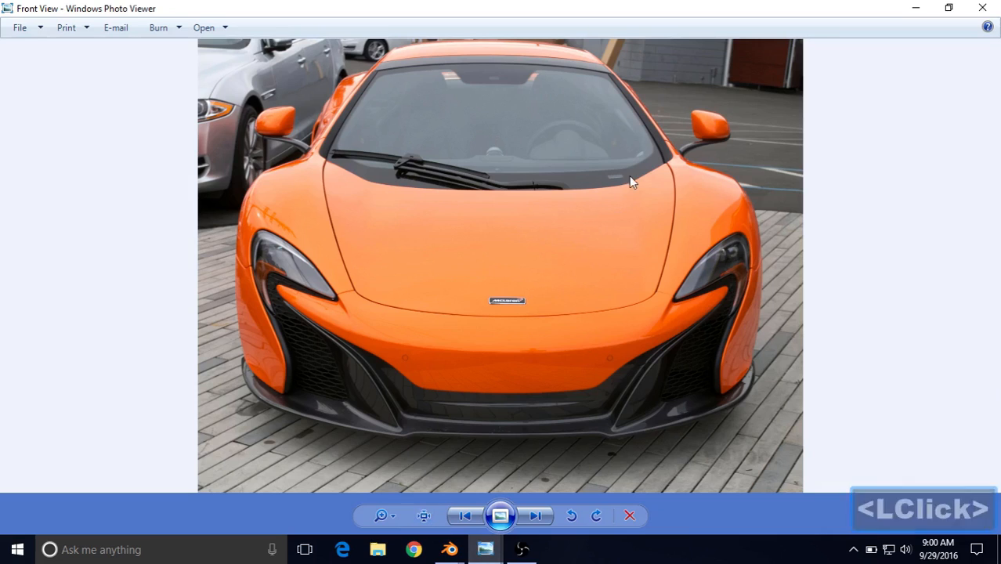
left_click(449, 550)
left_click(368, 490)
- Move the bottom point's handle by -96 in X and -5 in Y toward the centre, with a trial curve stroke that is undone
right_click(379, 342)
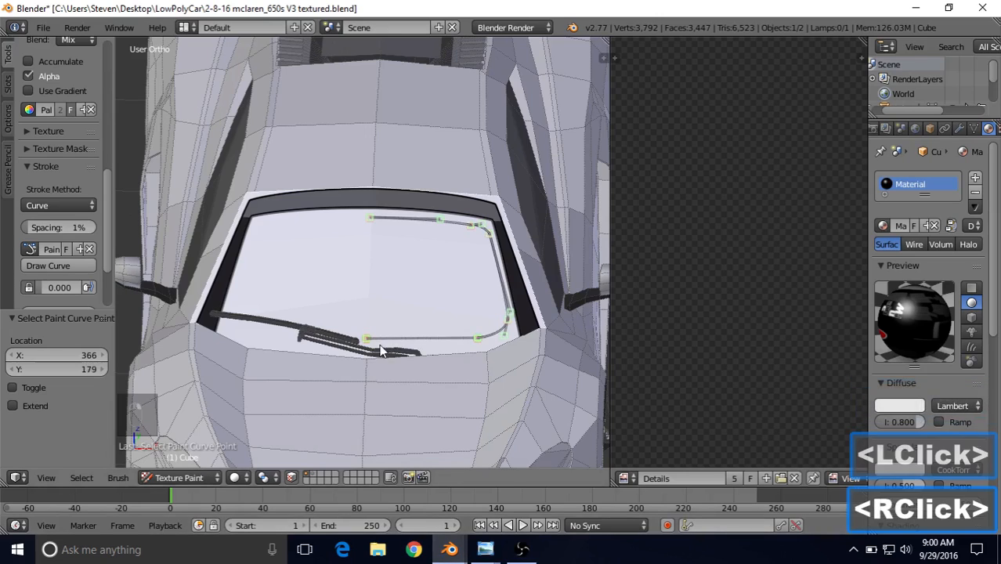
right_click(462, 347)
key("g")
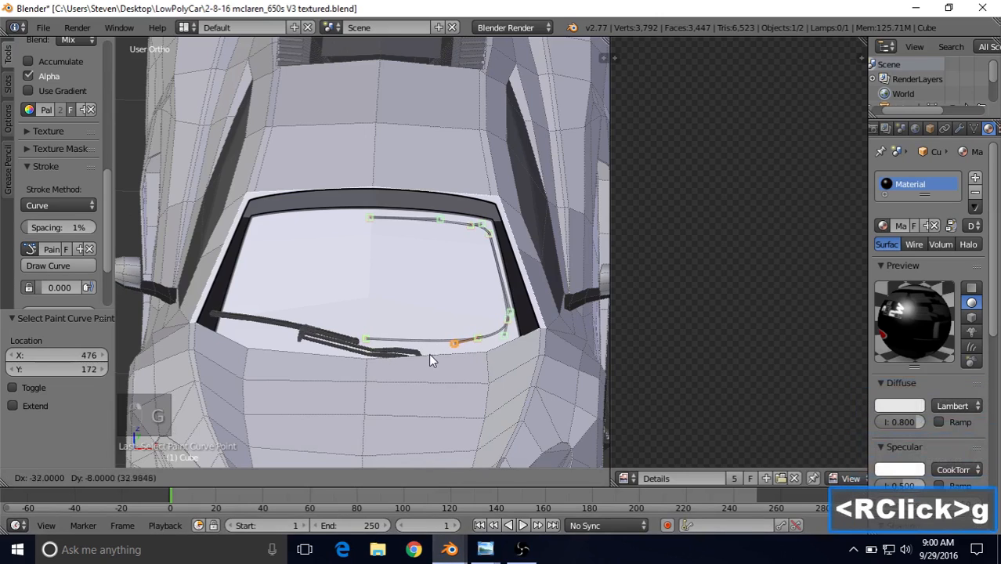
left_click(382, 357)
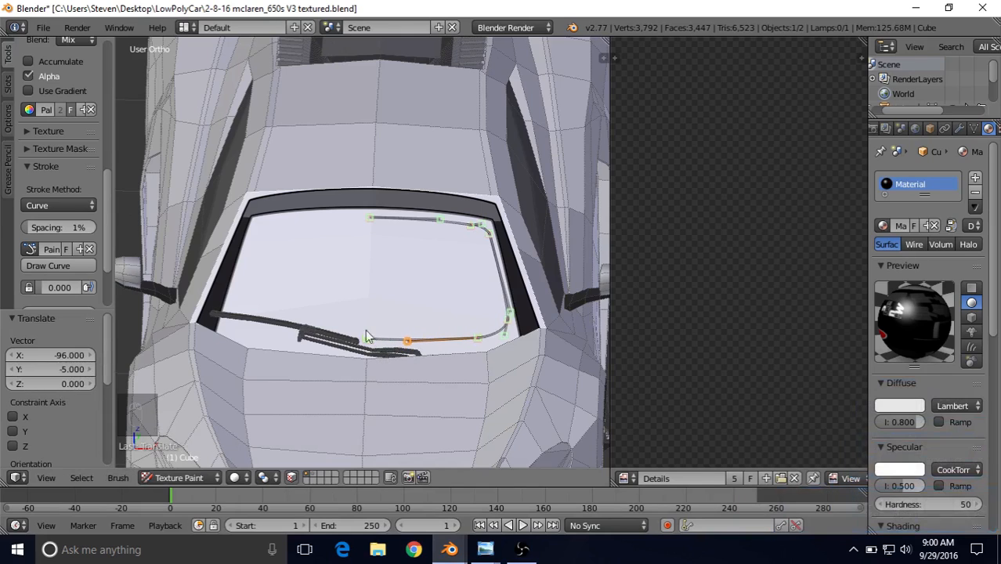
left_click(62, 266)
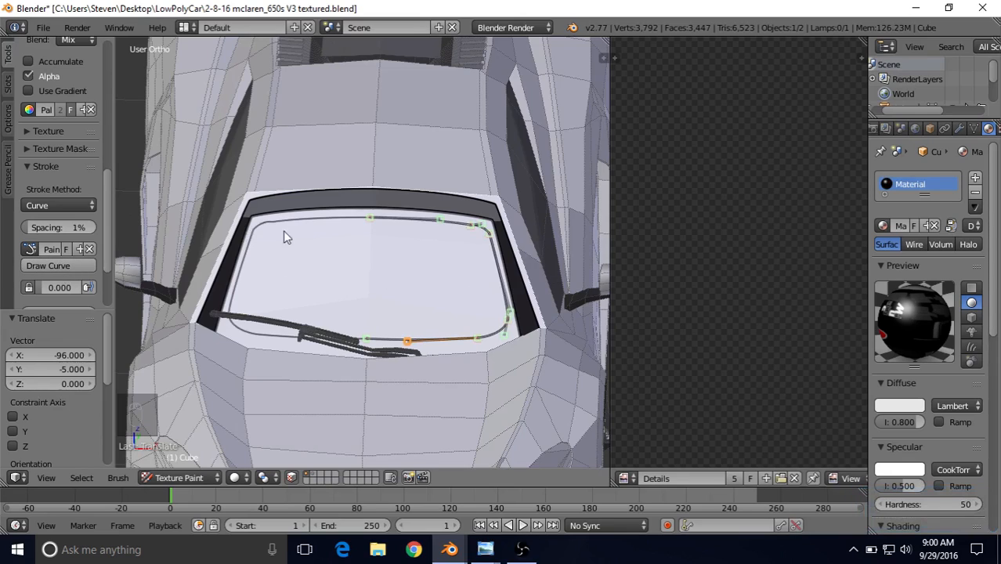
key("ctrl")
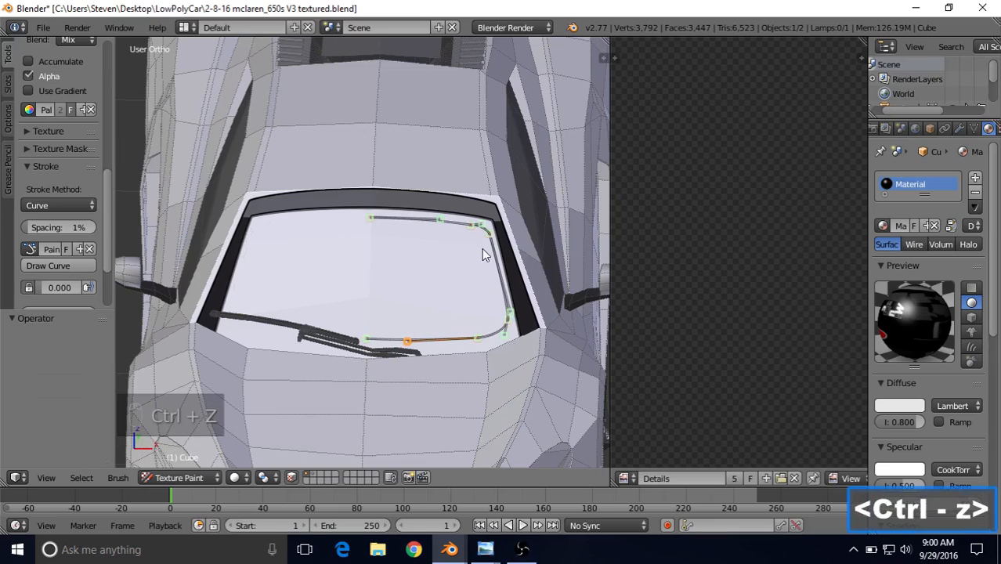
- Lower the handle at the curve's upper corner and shift the adjacent top corner point slightly outward toward the frame
right_click(488, 229)
key("g")
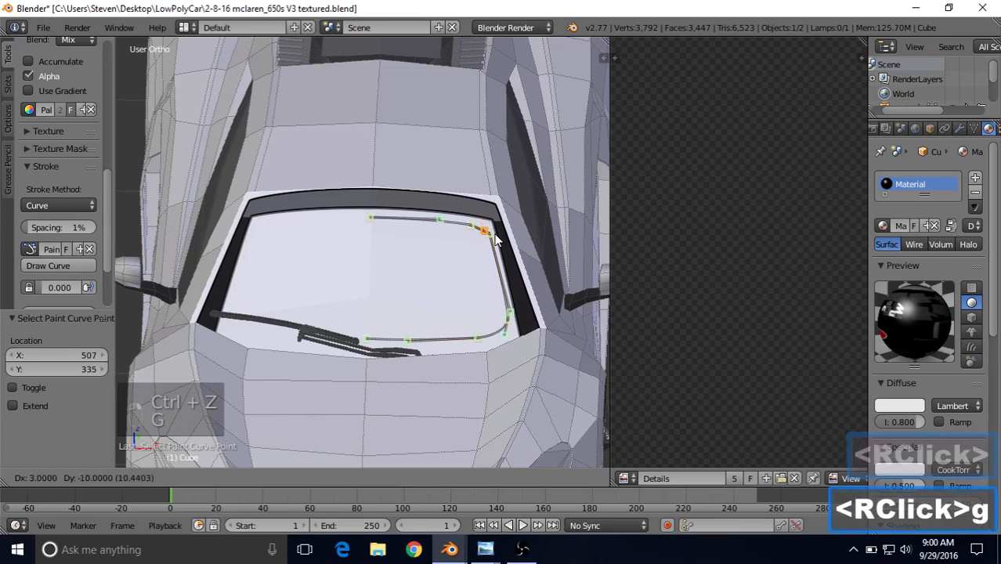
left_click(492, 235)
right_click(495, 230)
key("g")
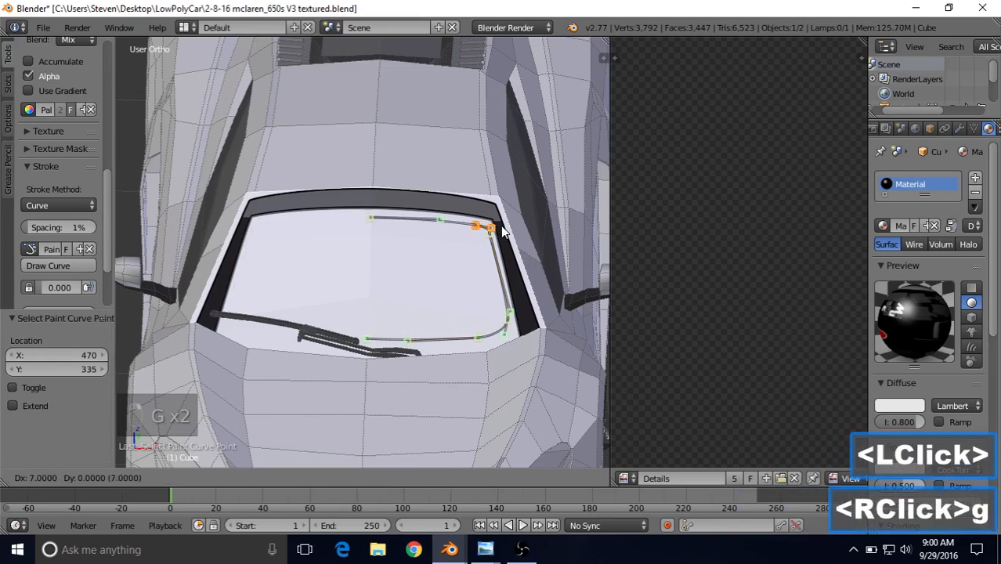
left_click(489, 229)
- Move the upper corner's handle by -11 in X and -2 in Y, and test the curve stroke before undoing it
right_click(485, 227)
key("g")
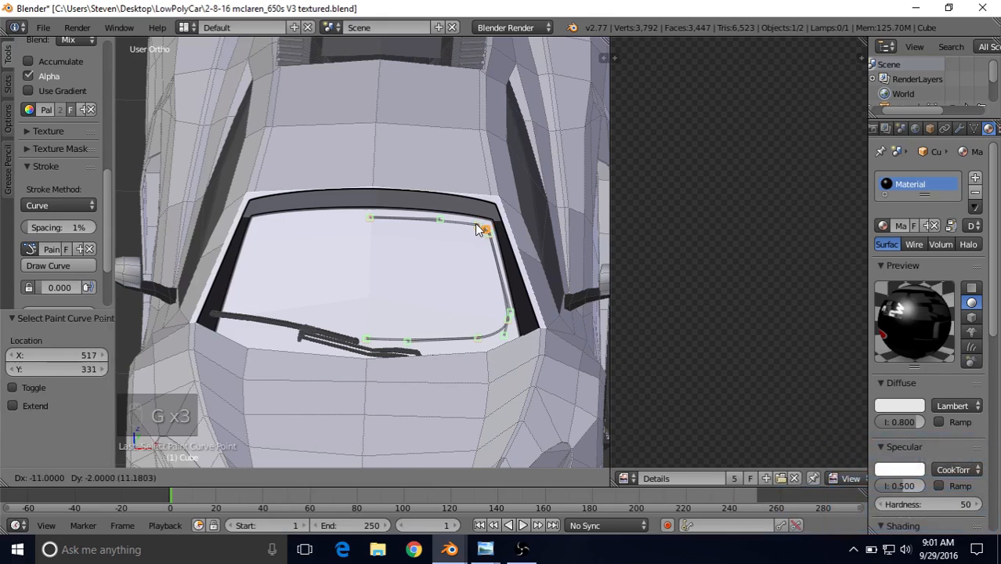
left_click(475, 225)
left_click(68, 265)
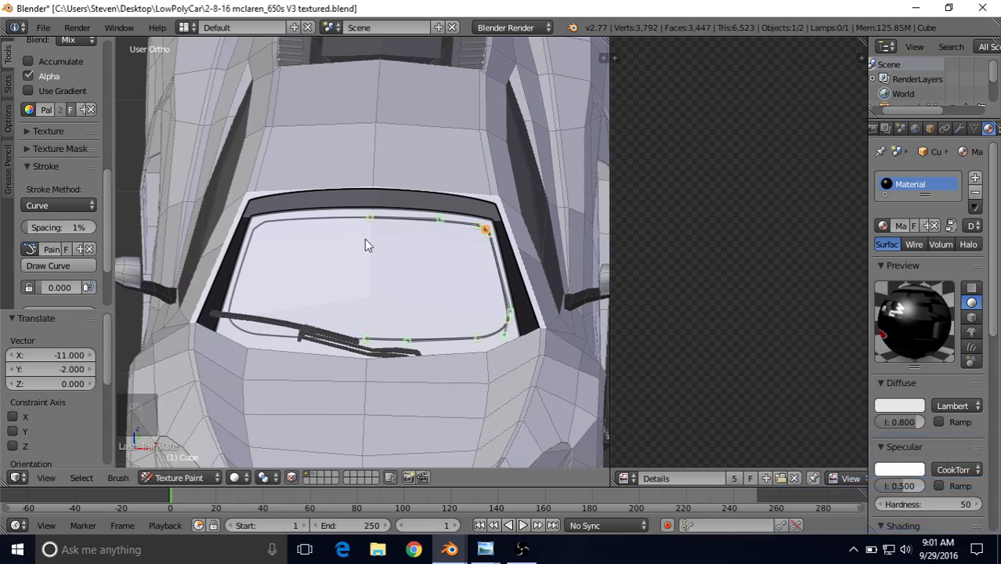
key("ctrl+z")
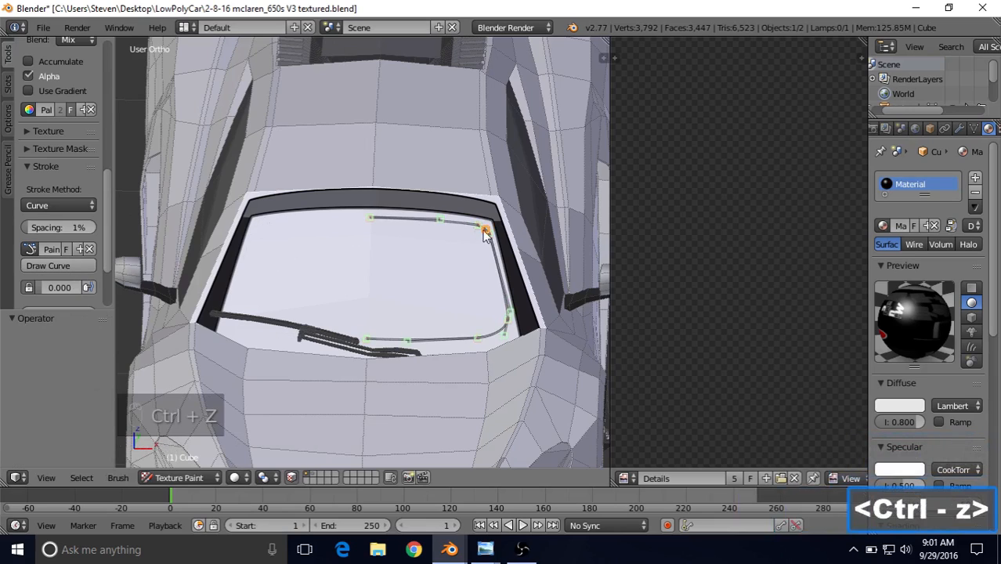
- Raise the upper corner's handle by 4 in Y, and draw the curve as a trial stroke that is undone
right_click(486, 228)
key("g")
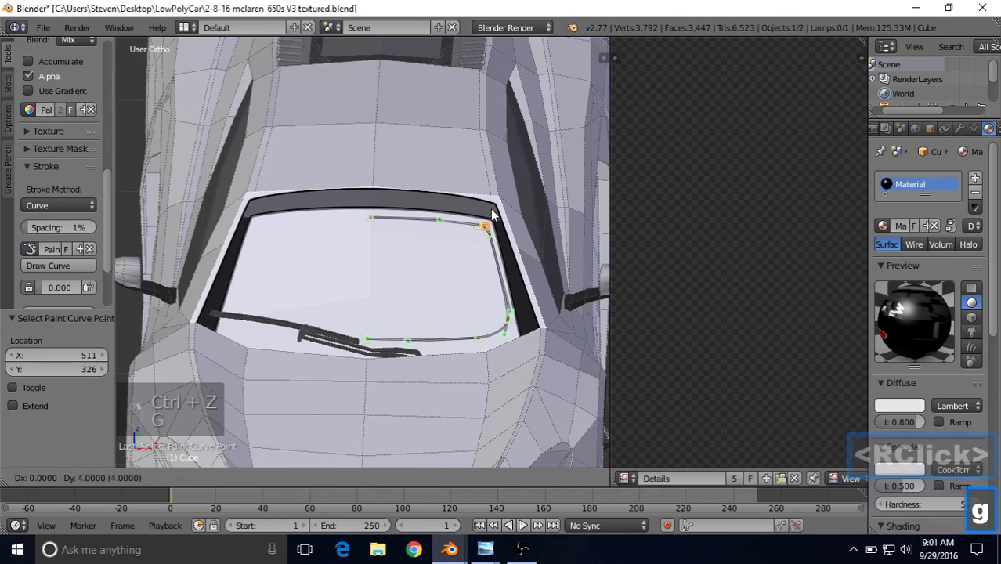
left_click(367, 229)
left_click(70, 266)
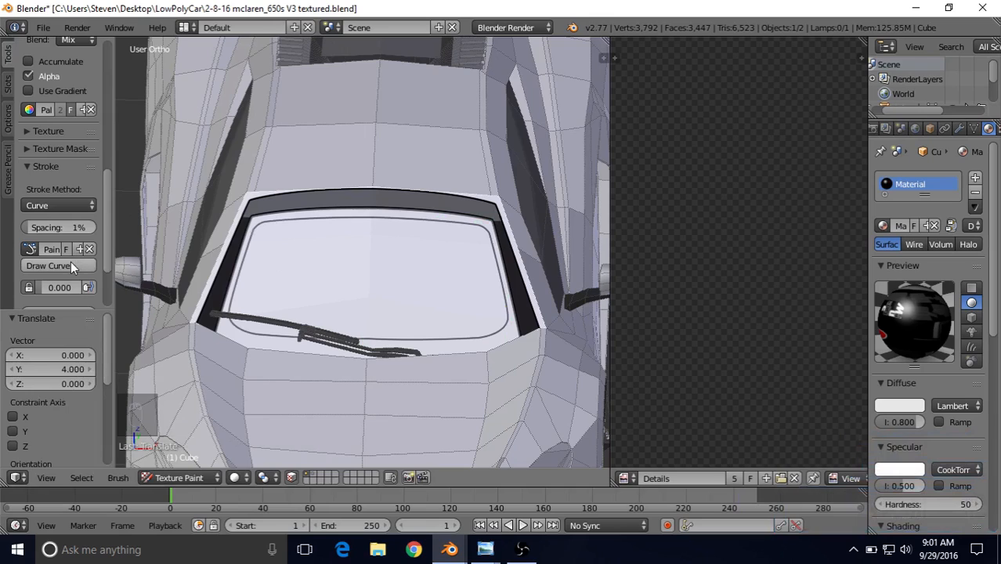
key("ctrl+z")
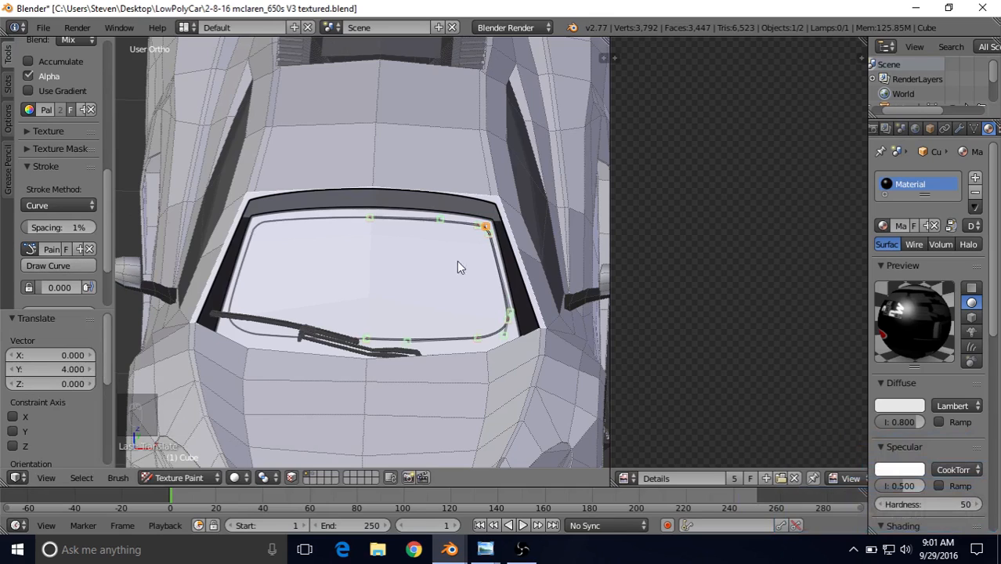
- Try shortening the long side handle by -19 in X and 87 in Y, drawing a trial stroke and undoing it
right_click(499, 244)
right_click(508, 307)
key("g")
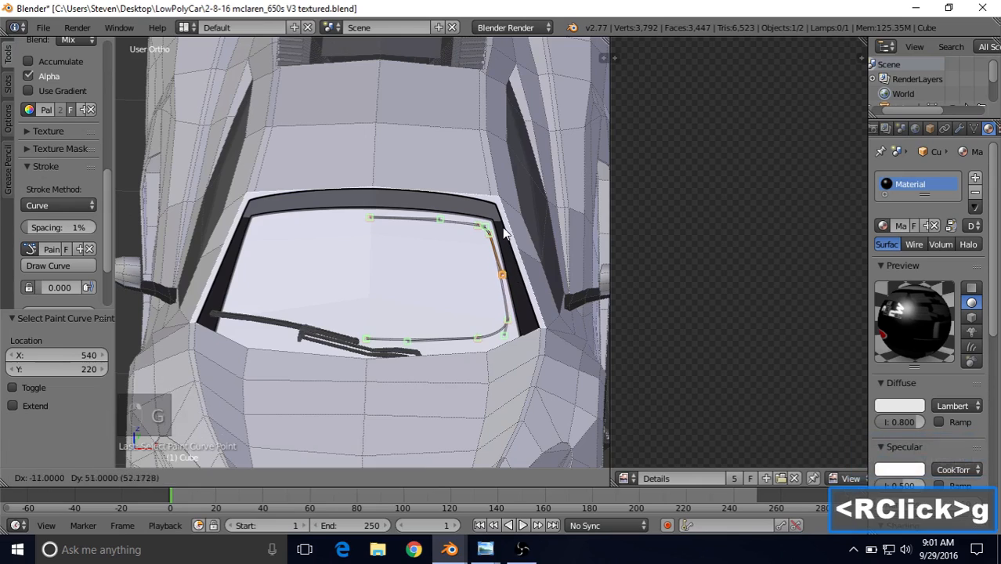
left_click(499, 207)
left_click(56, 266)
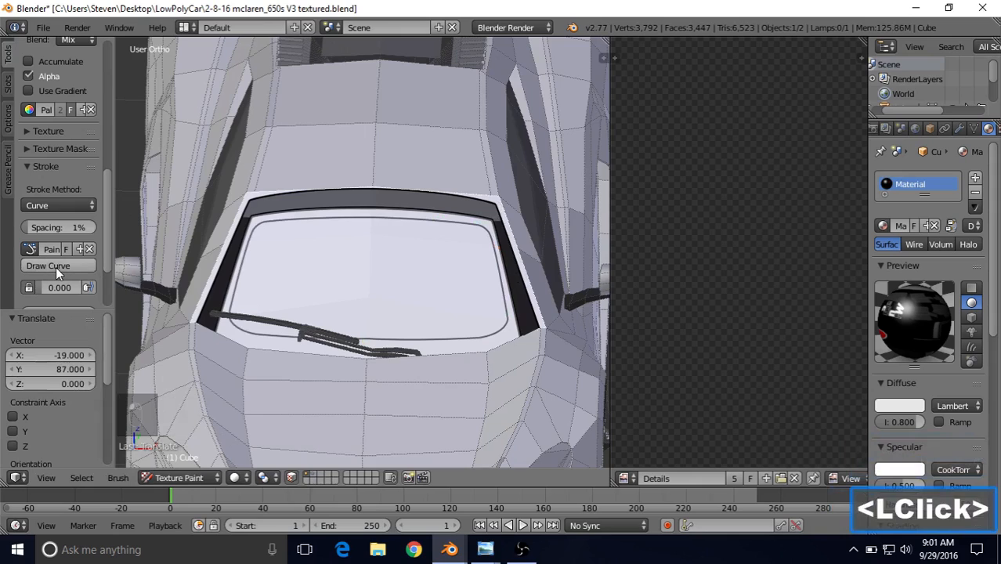
key("ctrl+z")
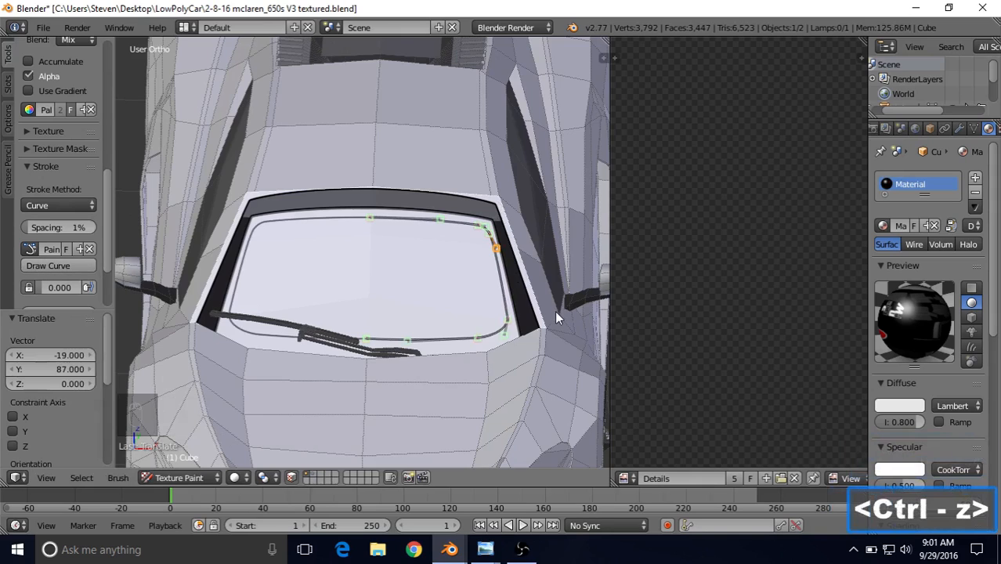
right_click(514, 335)
key("g")
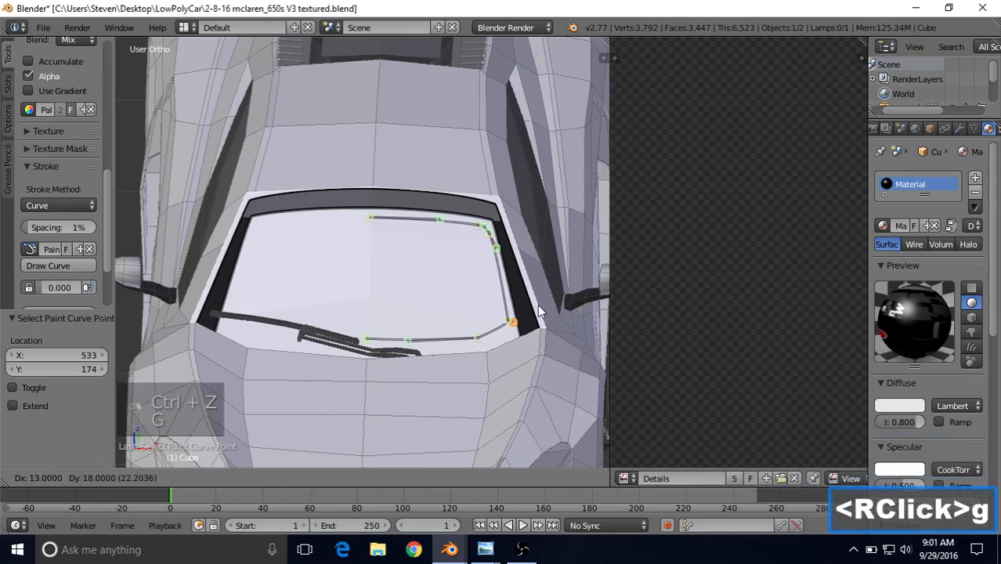
right_click(523, 324)
right_click(511, 325)
key("g")
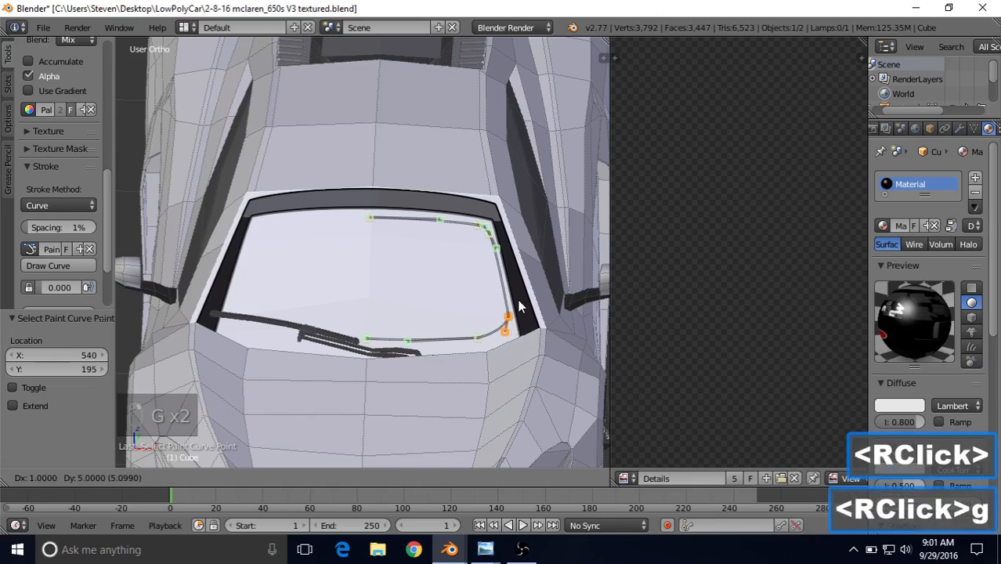
right_click(517, 302)
right_click(499, 252)
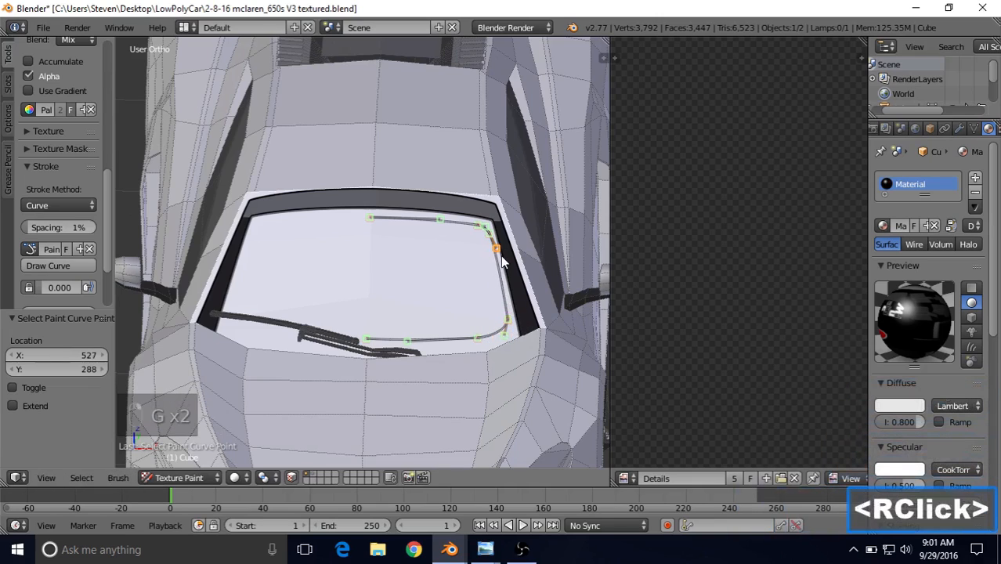
right_click(511, 329)
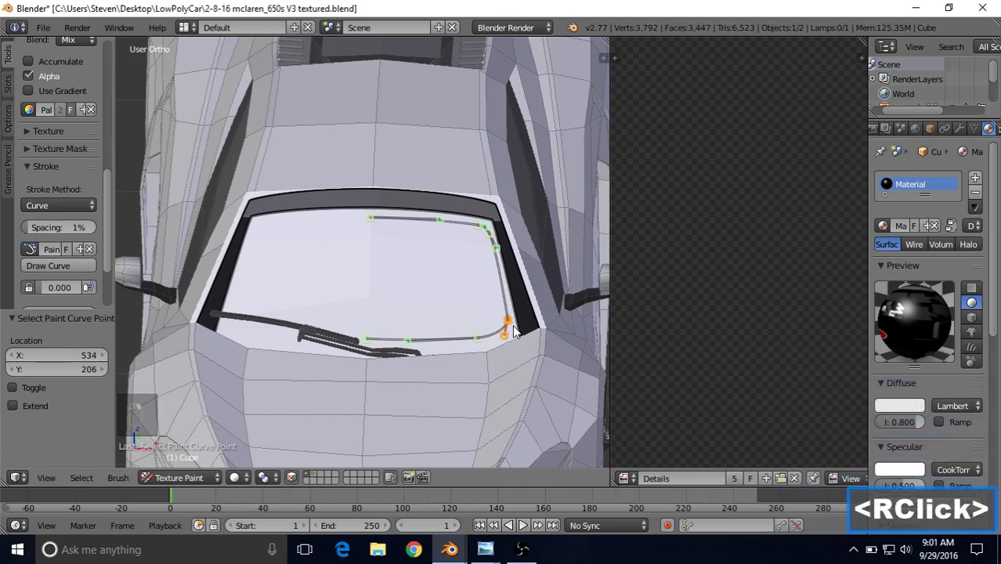
right_click(508, 323)
right_click(508, 323)
right_click(510, 329, "shift")
right_click(509, 328)
right_click(509, 327)
right_click(509, 326)
right_click(490, 246)
right_click(513, 323)
key("g")
right_click(513, 278)
- Extend the side handle toward the lower corner by 24 in X and -90 in Y, with a trial curve stroke that is undone
right_click(499, 268)
key("g")
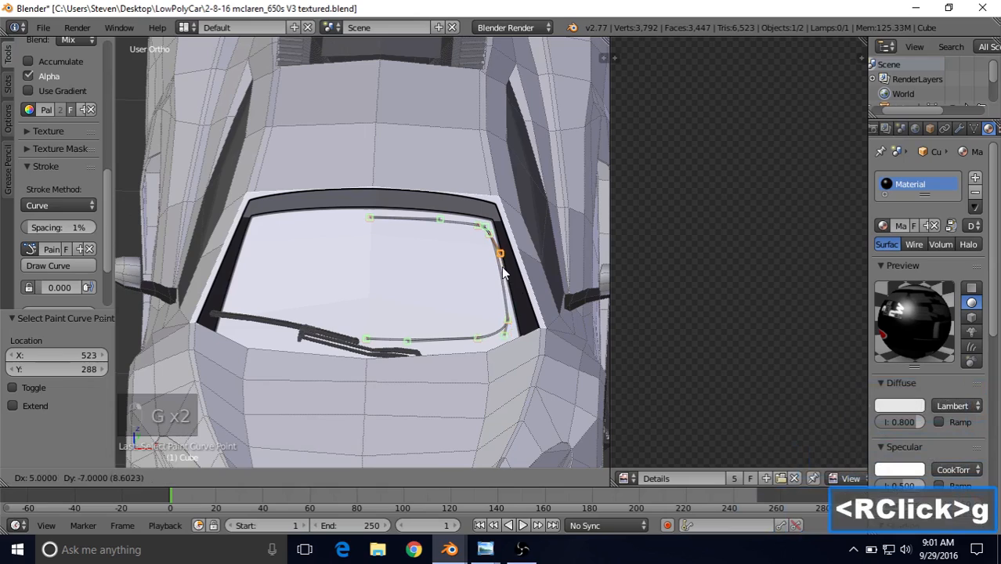
left_click(516, 333)
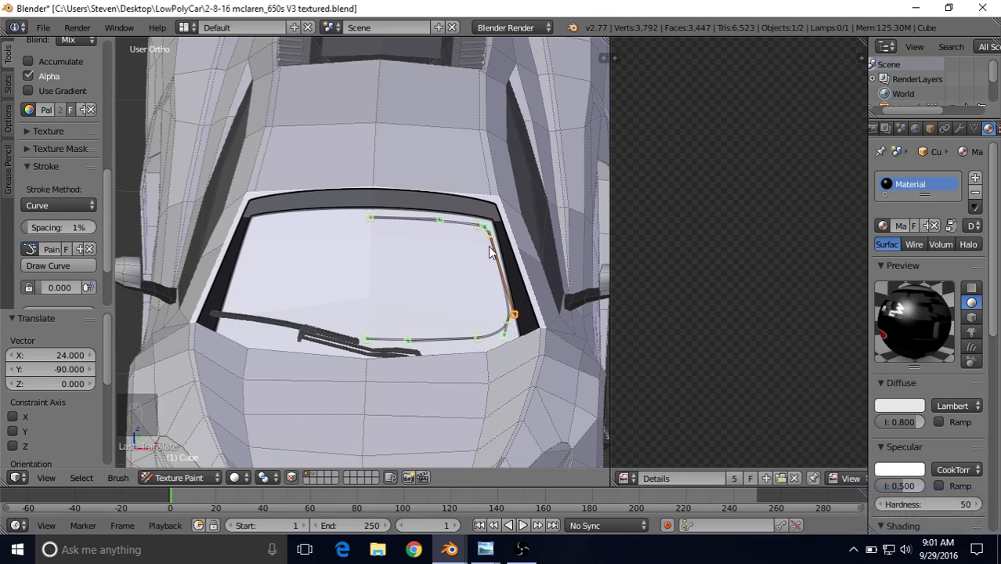
left_click(75, 265)
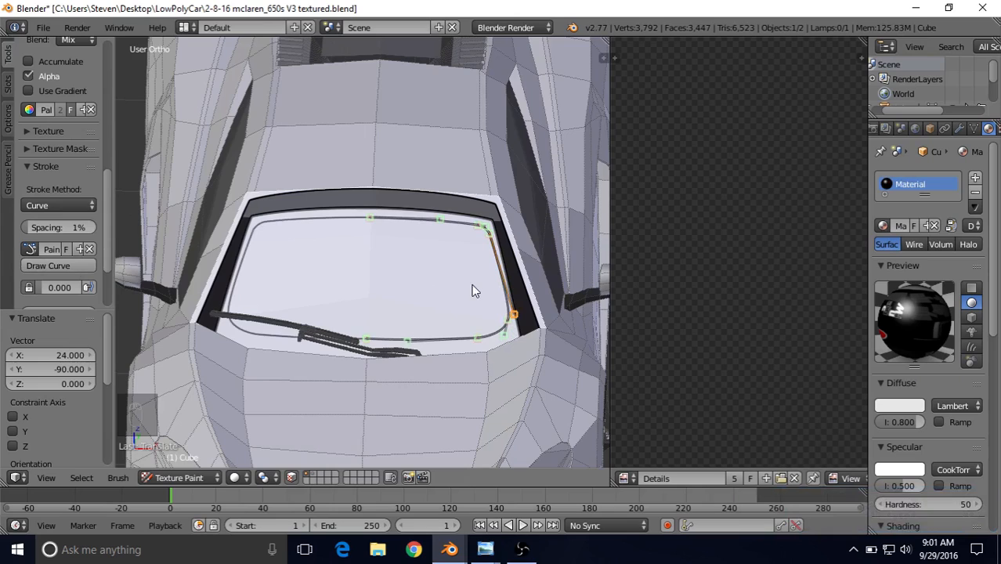
key("ctrl+z")
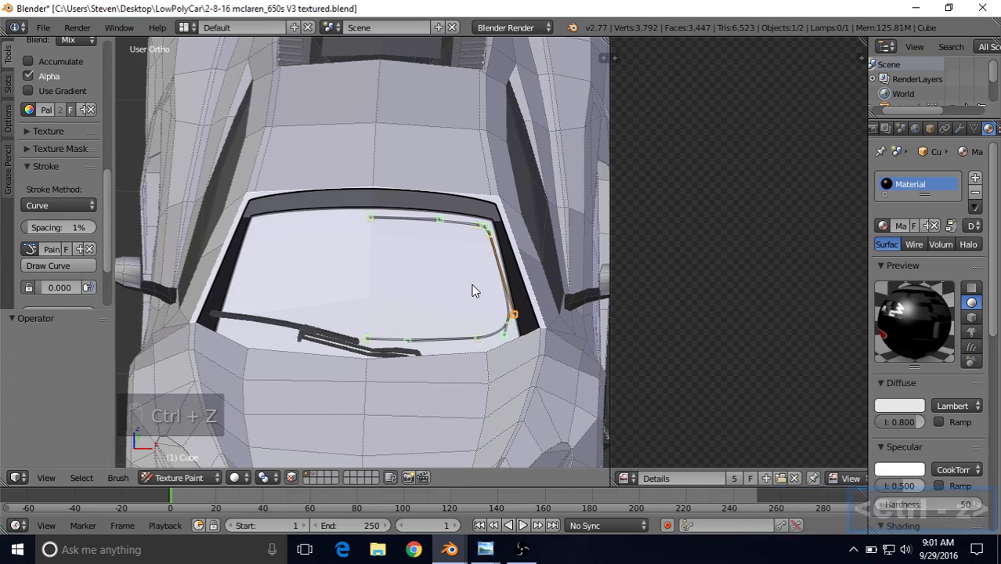
- Nudge the side point just below the upper corner toward the frame and readjust the handle rounding that corner
key("g")
right_click(492, 245)
right_click(492, 244)
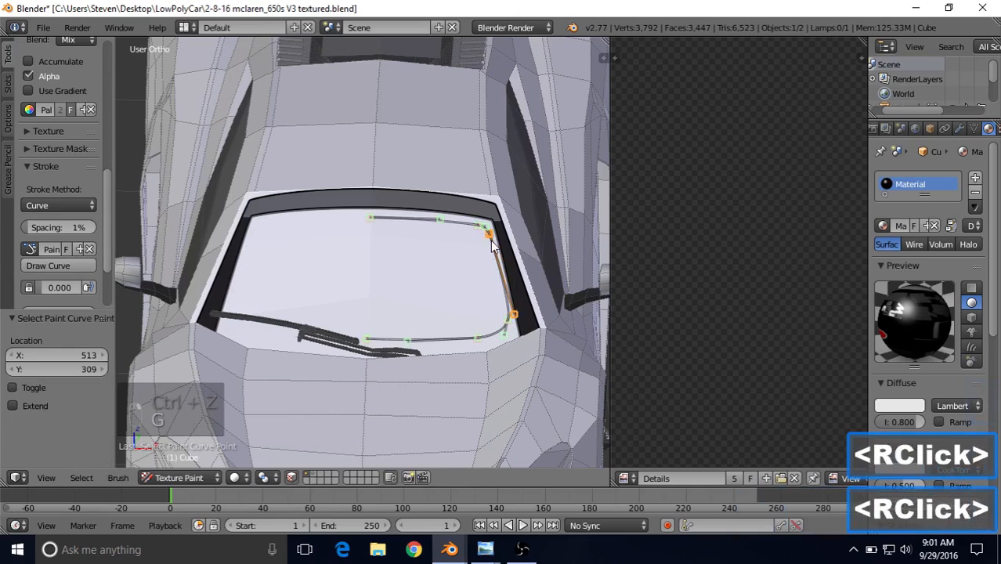
key("g")
right_click(493, 249)
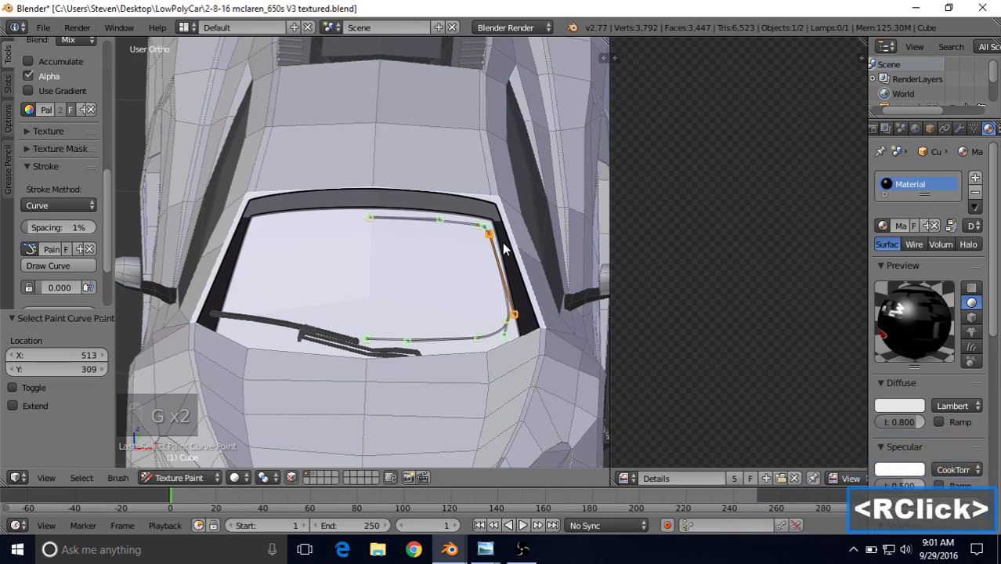
key("g")
left_click(507, 253)
right_click(487, 225)
right_click(487, 226)
key("g")
left_click(488, 227)
- Move the side handle near the lower corner by -8 in X and 14 in Y, and paint the stroke along the curve
right_click(515, 316)
key("g")
left_click(502, 271)
left_click(82, 265)
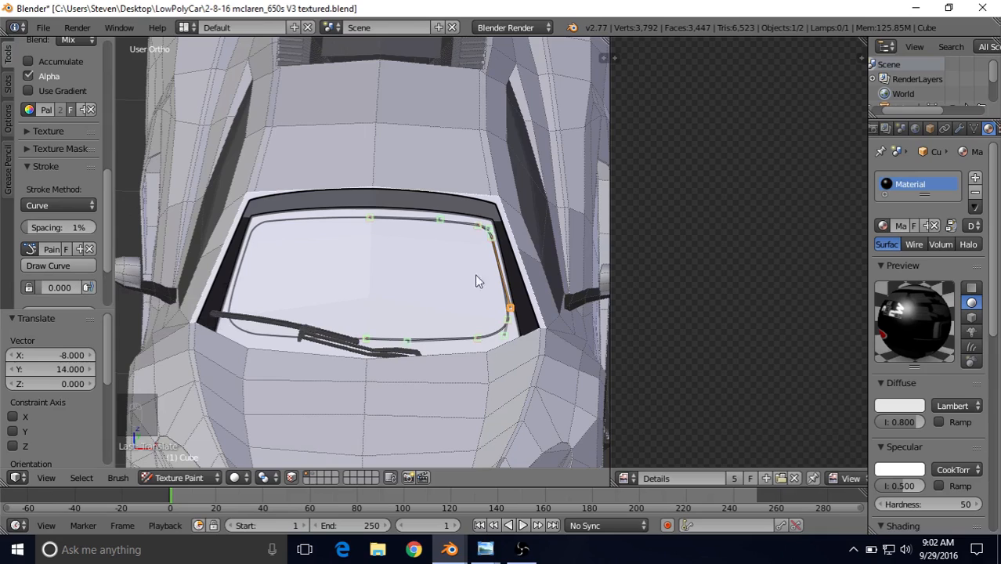
- Set the brush's stroke method to Space
left_click(43, 206)
left_click(51, 157)
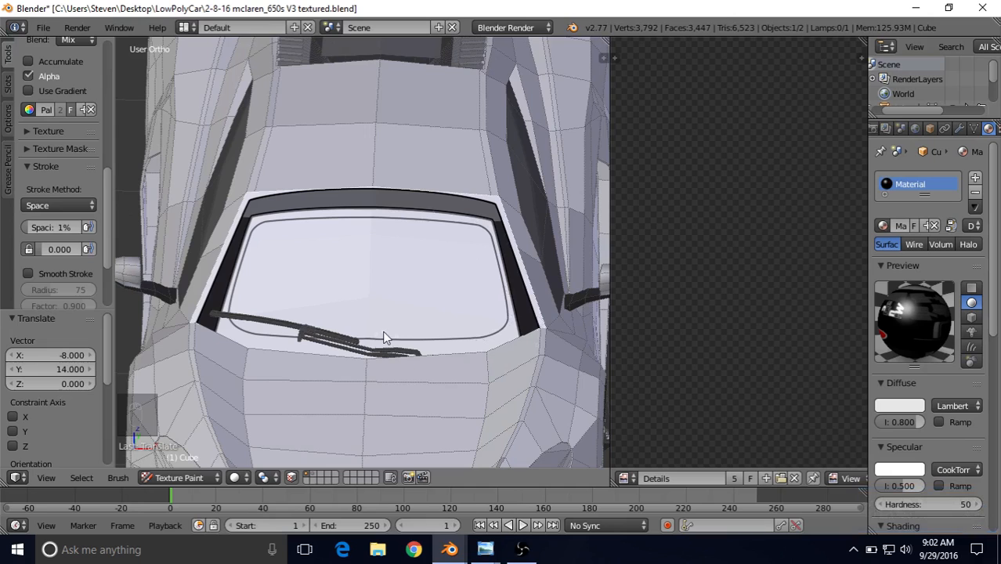
- Examine the painted inner border line along the windshield's lower edge, around the wipers and the rounded corners
scroll(384, 337, "up", 2)
middle_click_drag(382, 264, 382, 230, "shift")
scroll(383, 230, "up", 2)
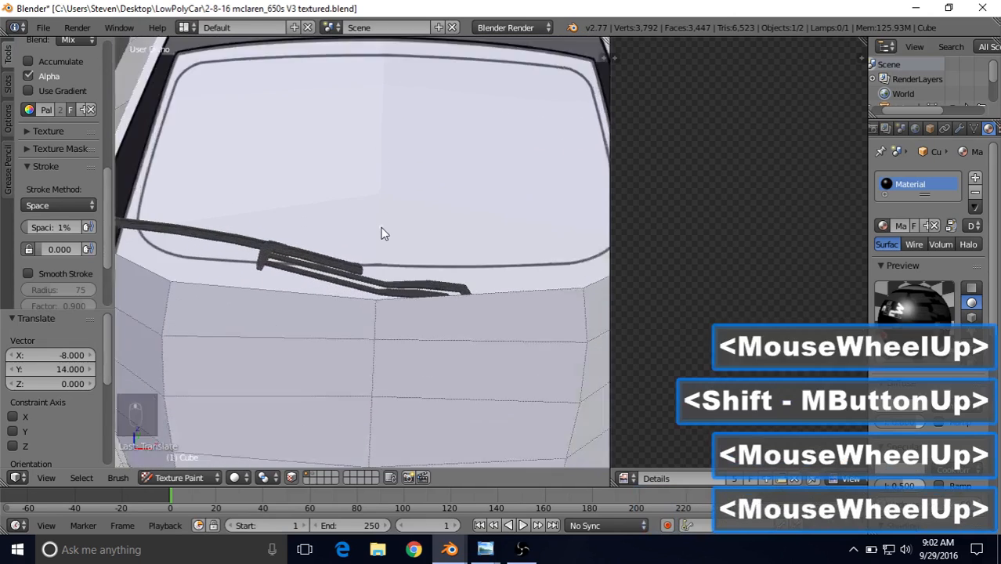
scroll(383, 234, "up", 3)
scroll(439, 269, "down", 3)
middle_click_drag(438, 269, 430, 290, "shift")
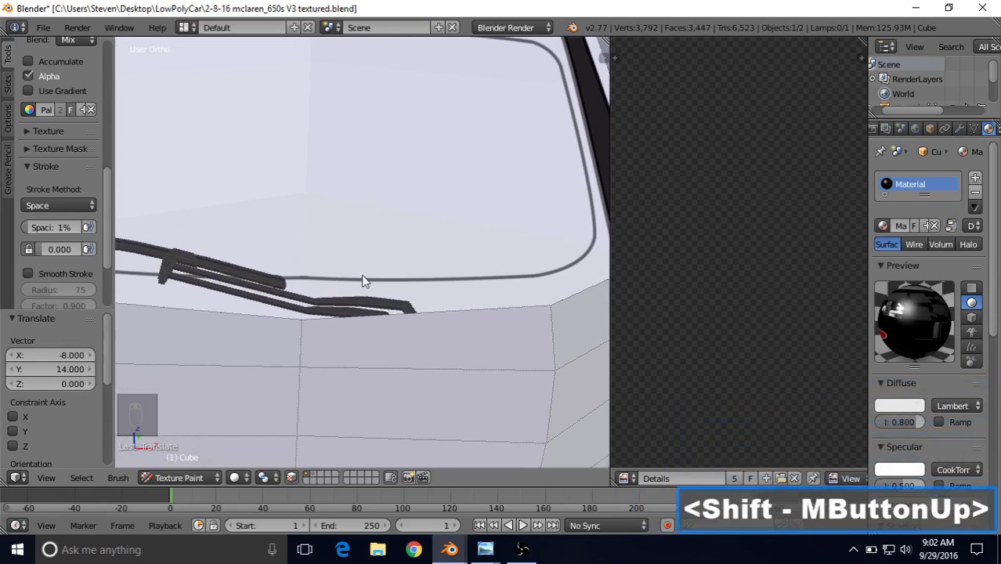
scroll(361, 281, "down", 2)
scroll(368, 266, "down", 1)
mouse_move(376, 243)
middle_mouse_down("shift")
mouse_move(385, 231)
mouse_move(398, 270)
mouse_move(409, 271)
middle_mouse_up("shift")
scroll(396, 251, "down", 2)
- Set the brush's stroke method to Curve and line the windshield's painted border up with the existing paint curve
left_click(58, 206)
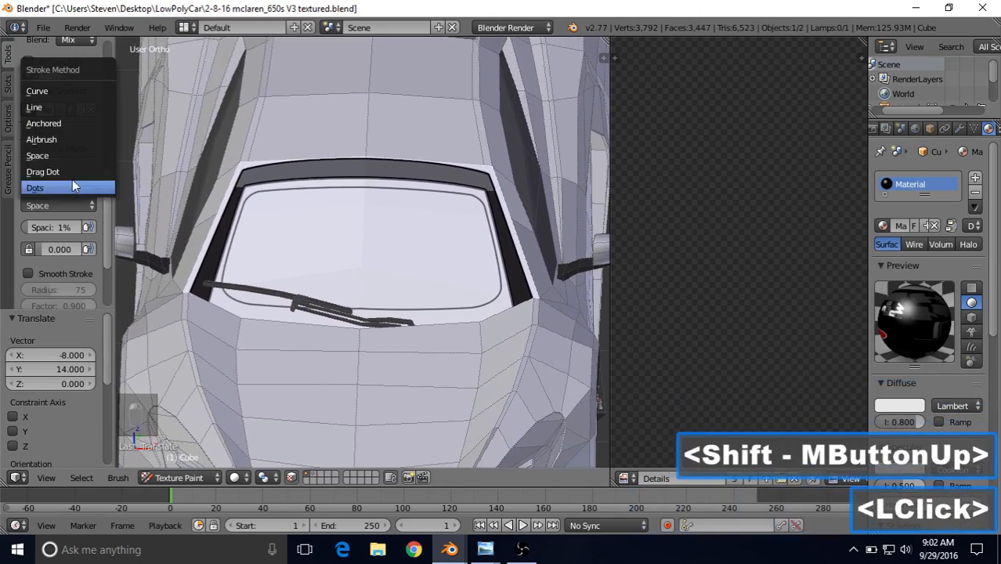
left_click(59, 89)
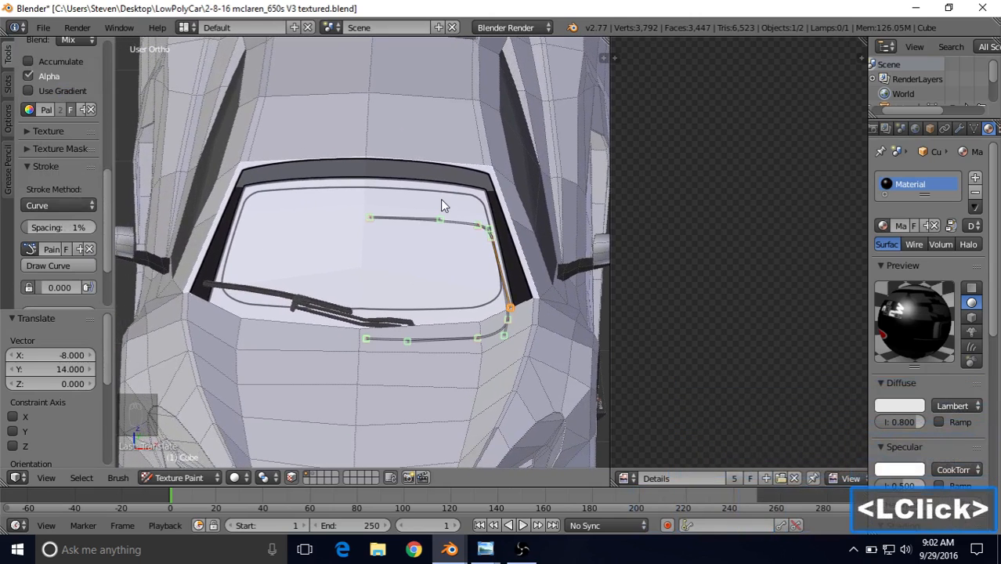
middle_click_drag(440, 199, 449, 236, "shift")
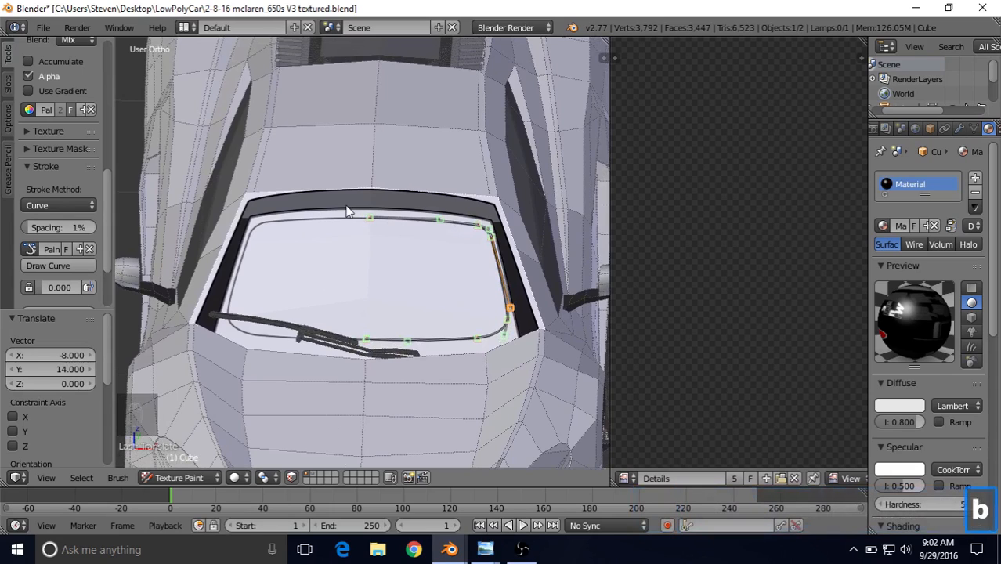
key("b")
right_click(346, 251)
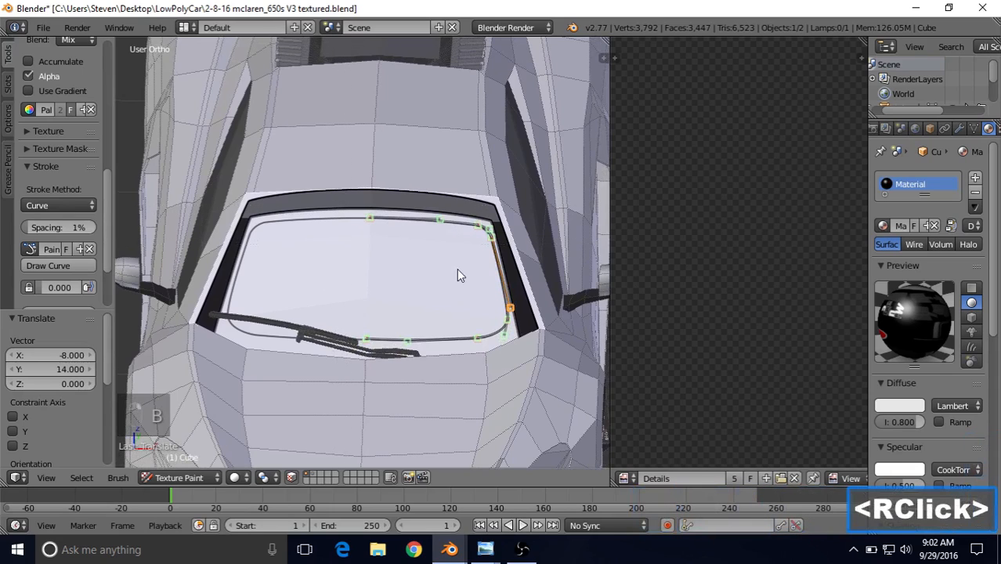
middle_click_drag(459, 265, 462, 266, "shift")
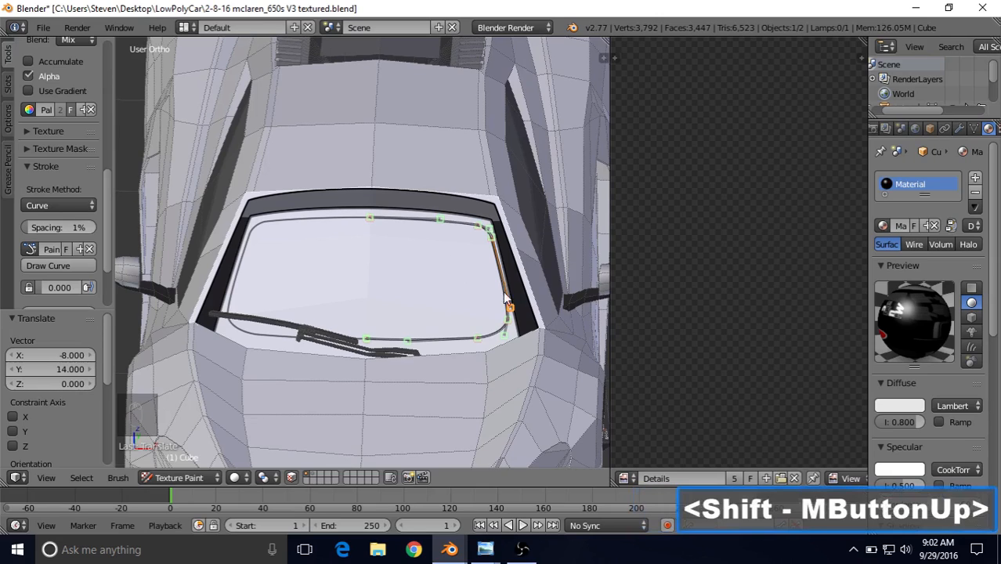
- Select all the paint curve's points and scale them down to about 0.96, just inside the painted border line
right_click(510, 327)
right_click(478, 340, "shift")
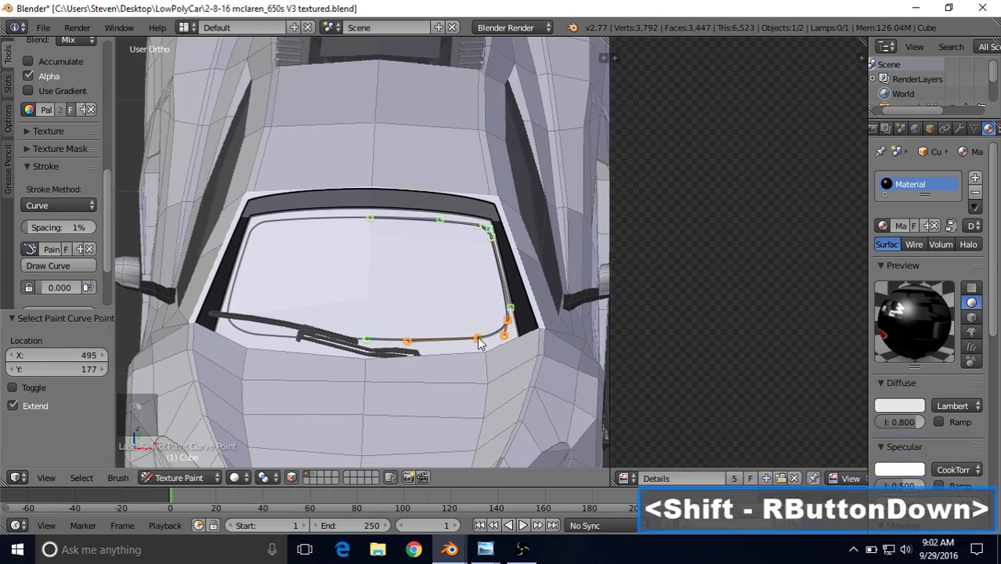
right_click(369, 341, "shift")
right_click(489, 228, "shift")
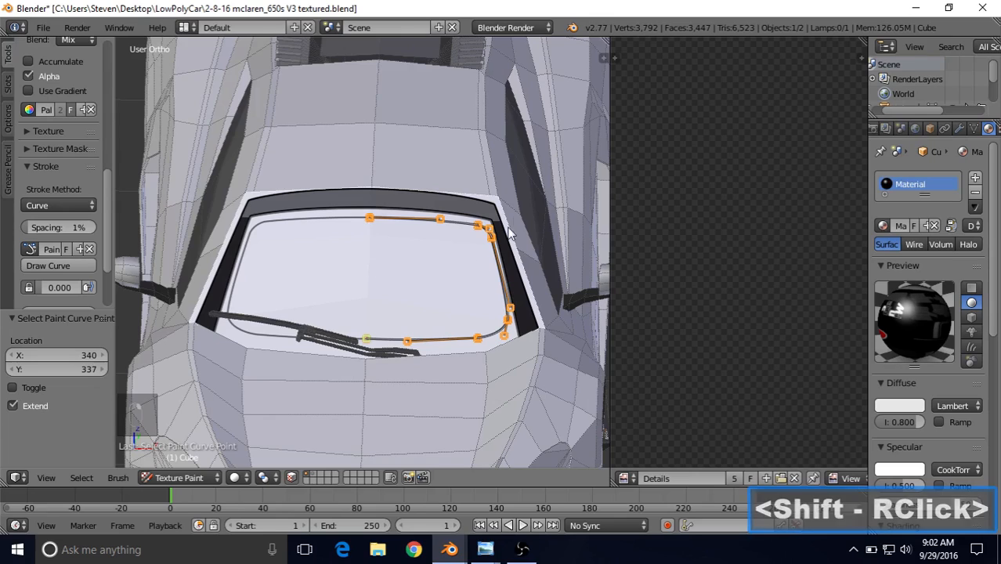
key("s")
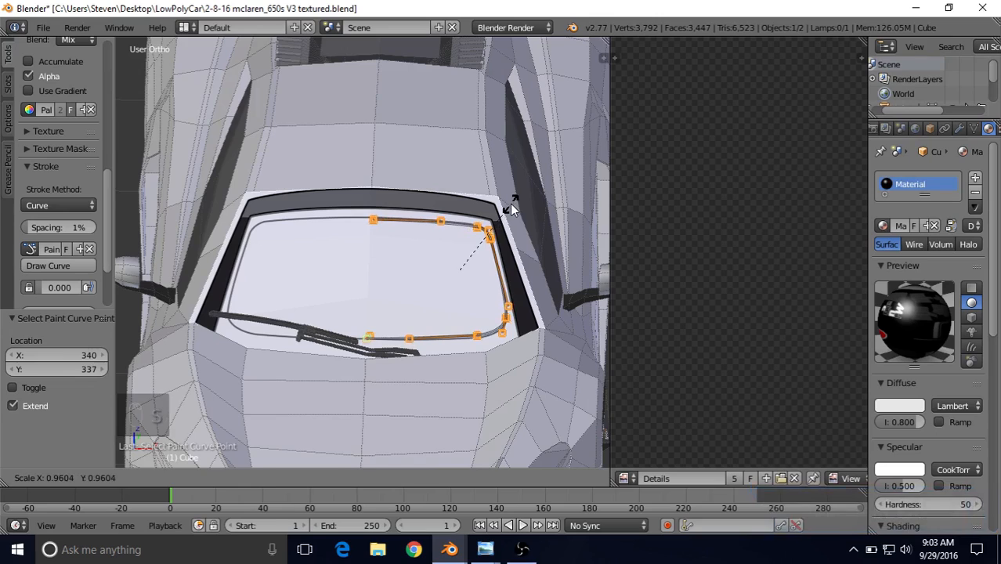
left_click(510, 204)
- Move the curve's upper end point by -4 in X and 1 in Y, and shift its lower end point to the windshield's centre line
right_click(375, 223)
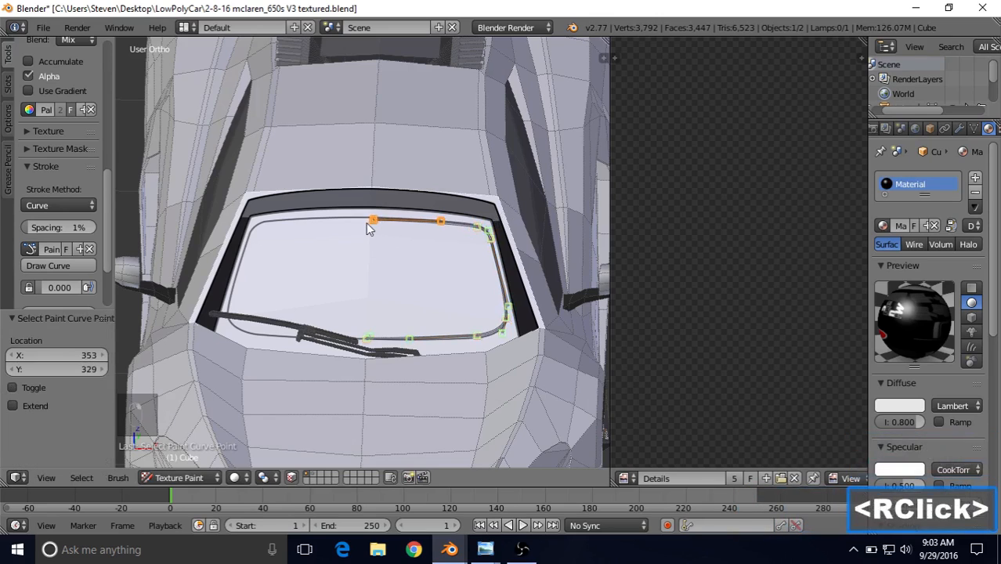
key("g")
left_click(366, 227)
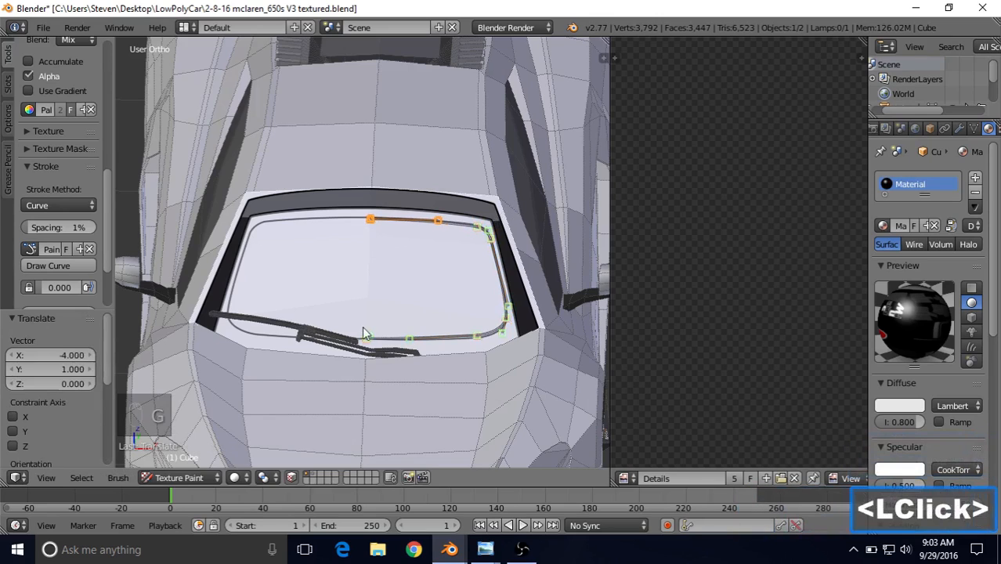
right_click(364, 333)
key("g")
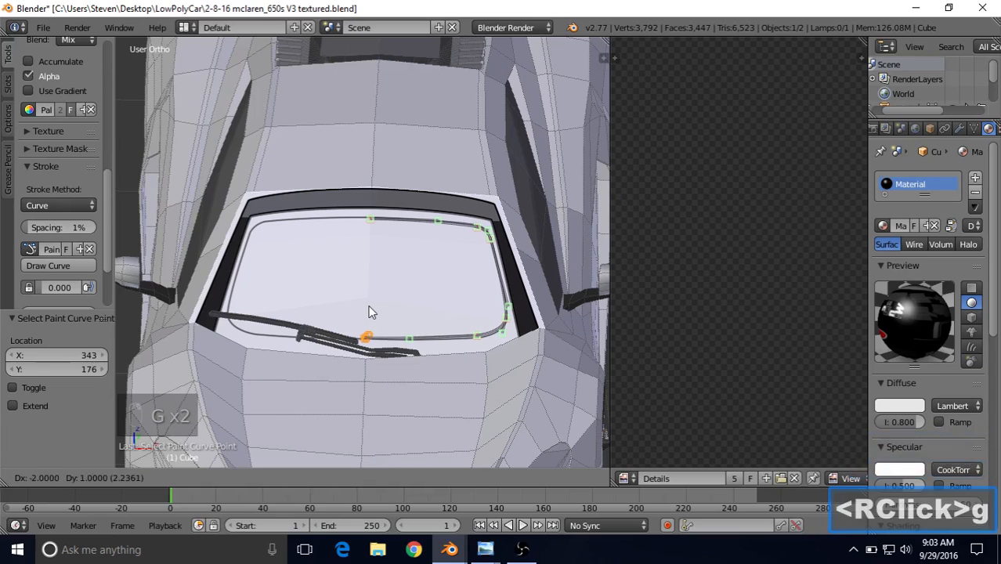
left_click(374, 312)
- Nudge the two curve points and handles around the windshield's lower corner to follow just inside the painted border
right_click(484, 332)
key("g")
left_click(492, 336)
right_click(505, 326)
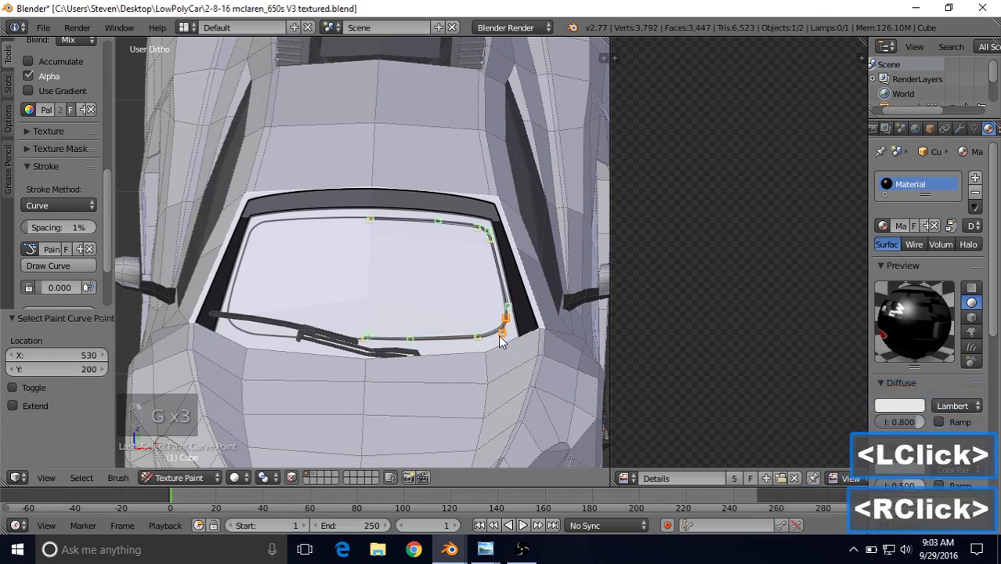
key("g")
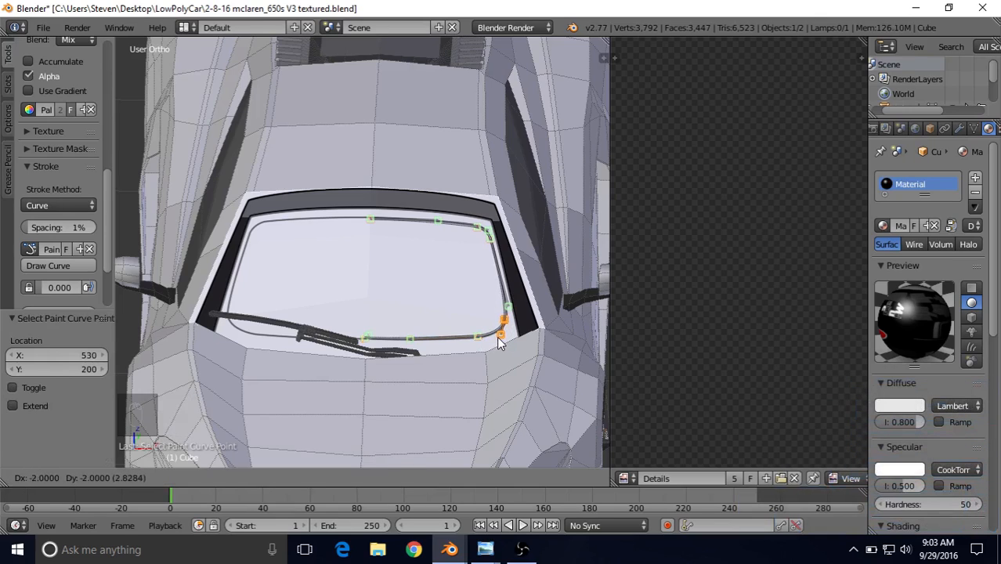
left_click(502, 344)
- Adjust the curve at the windshield's upper corner, moving the upper corner point by -2 in X and 1 in Y
right_click(486, 232)
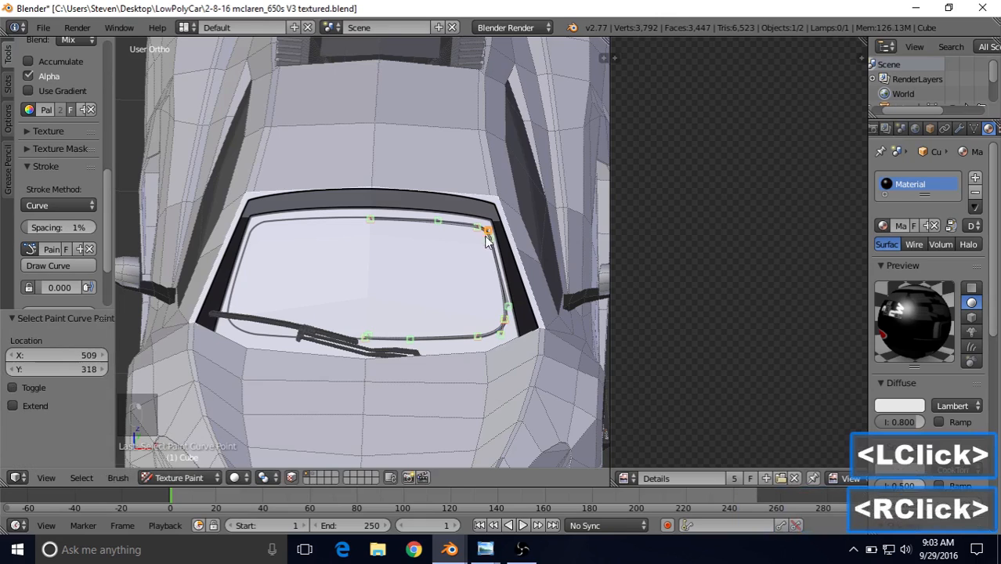
key("g")
right_click(478, 251)
right_click(487, 244)
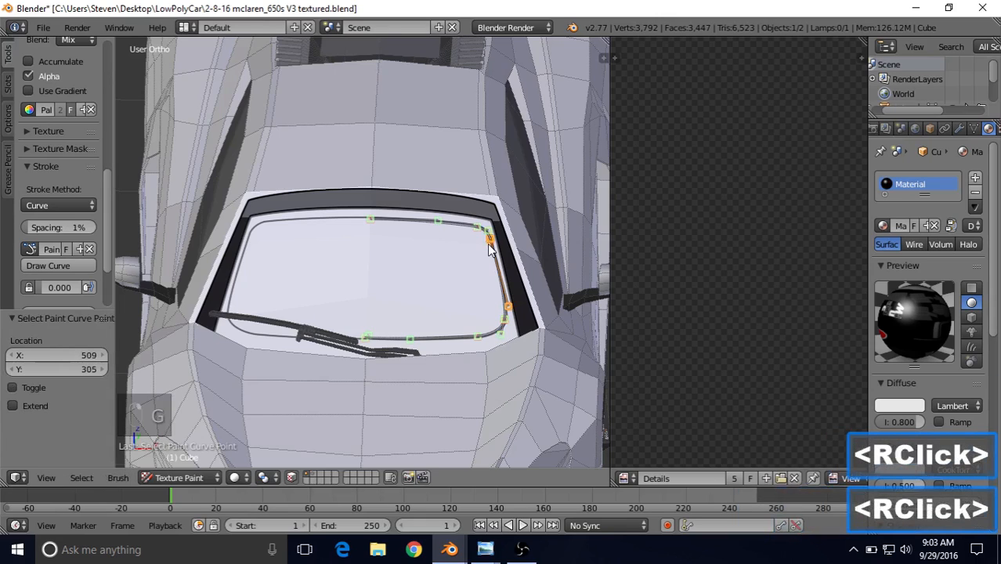
key("g")
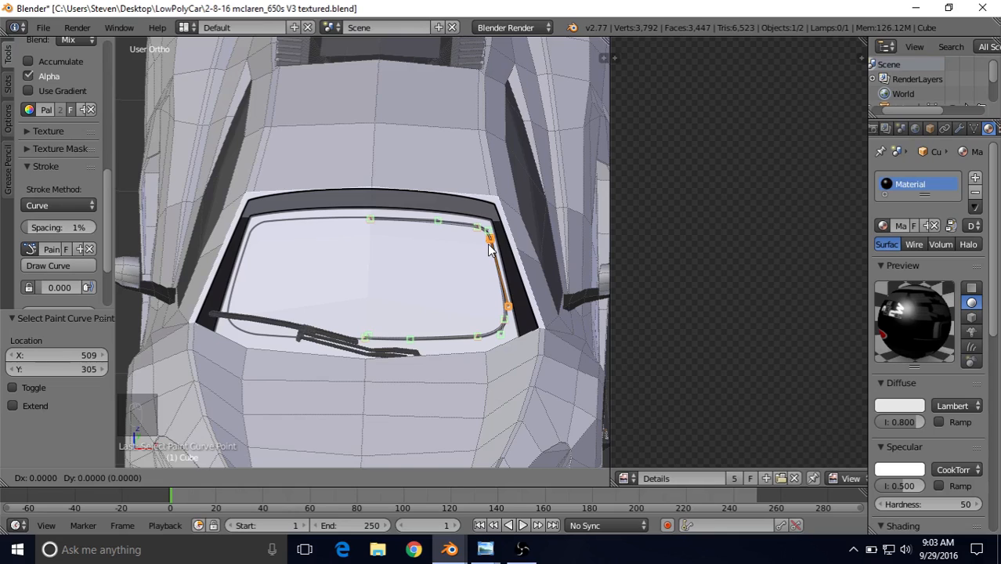
left_click(490, 247)
right_click(484, 235)
right_click(478, 237)
key("g")
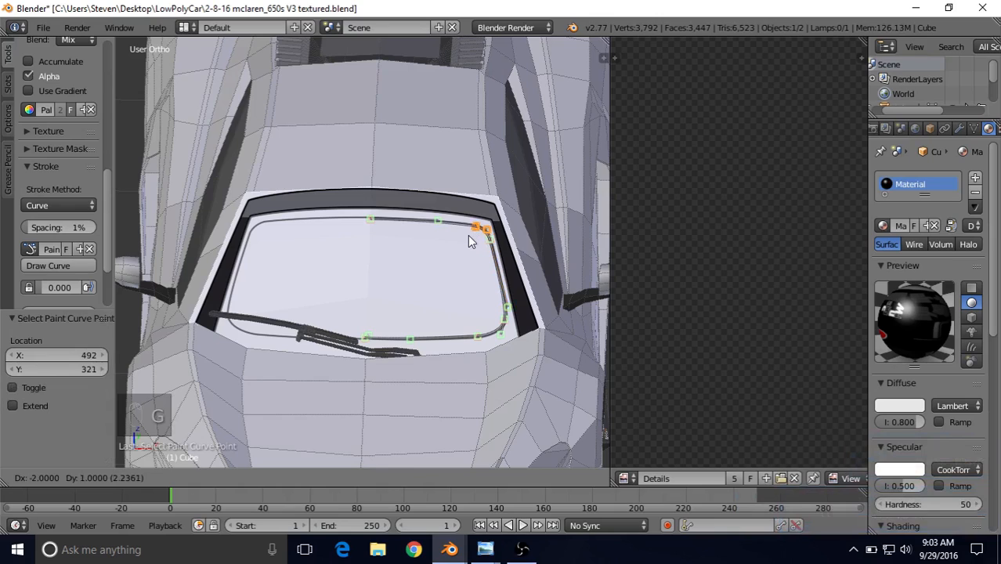
left_click(468, 235)
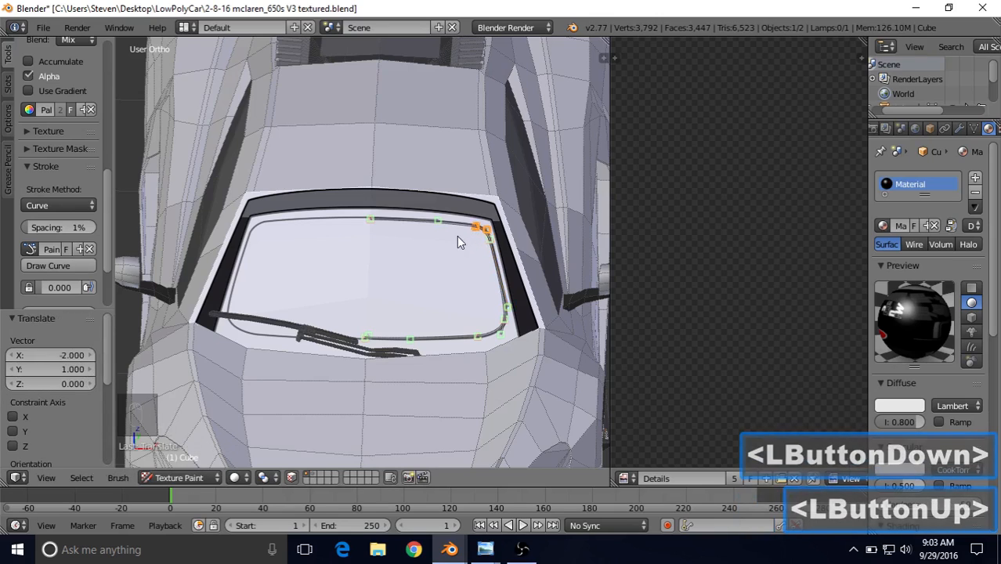
- Pick the grey swatch in the palette's first row and set the brush's stroke method to Space
left_click_drag(105, 194, 107, 104)
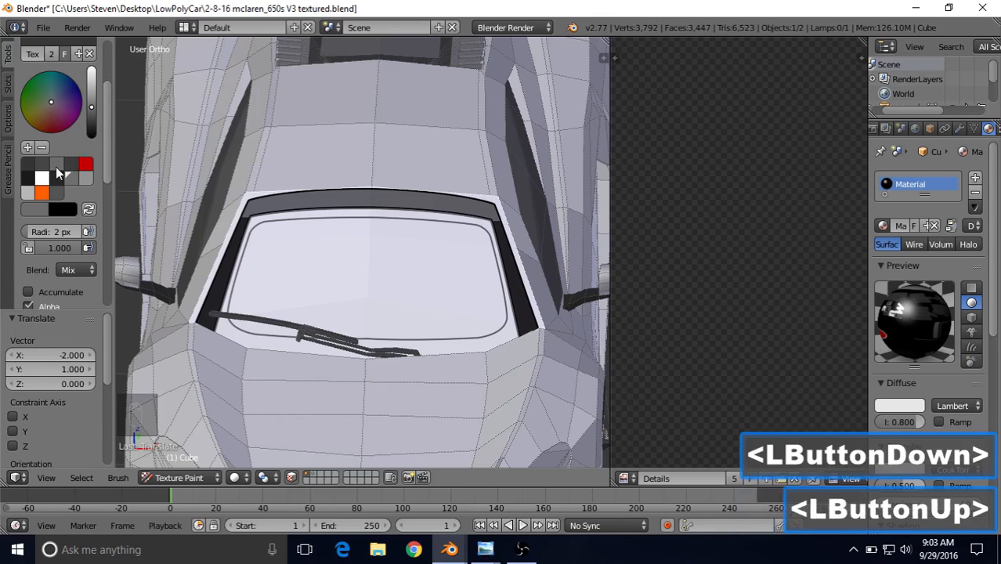
left_click(56, 163)
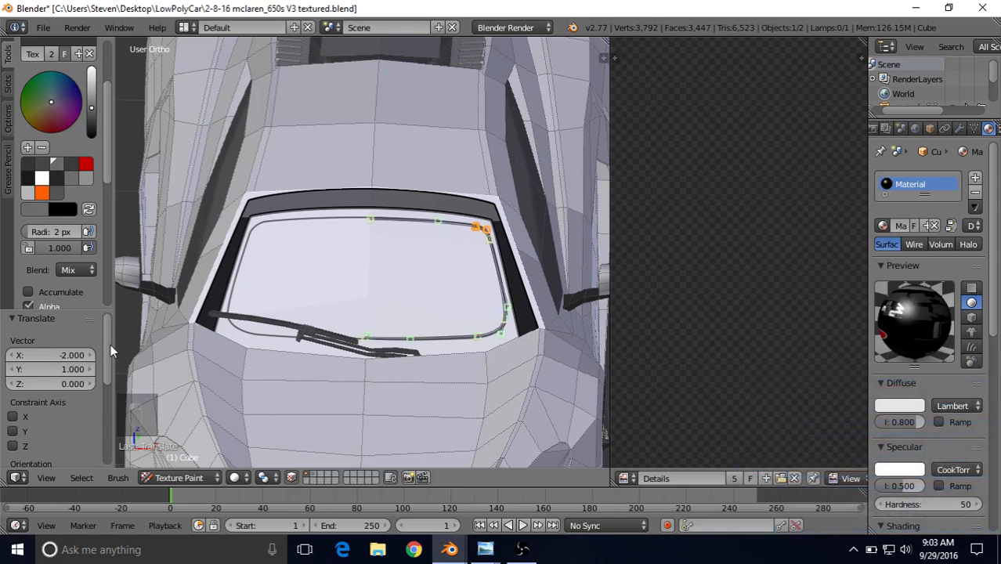
left_click_drag(104, 157, 113, 256)
left_click(58, 178)
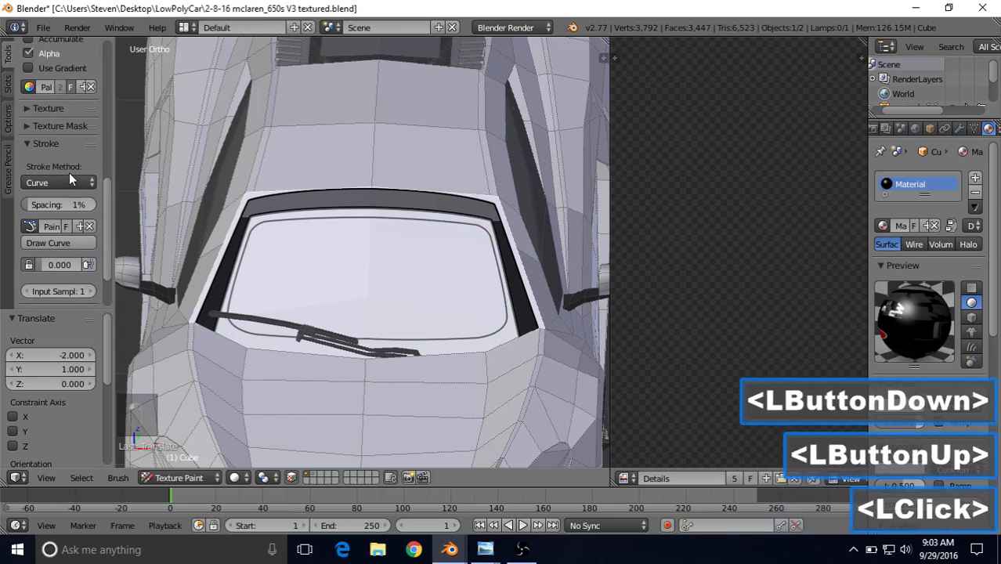
left_click(59, 183)
left_click(60, 132)
key("s")
- Set the brush colour to the medium grey swatch in the palette's second row
left_click_drag(104, 188, 108, 94)
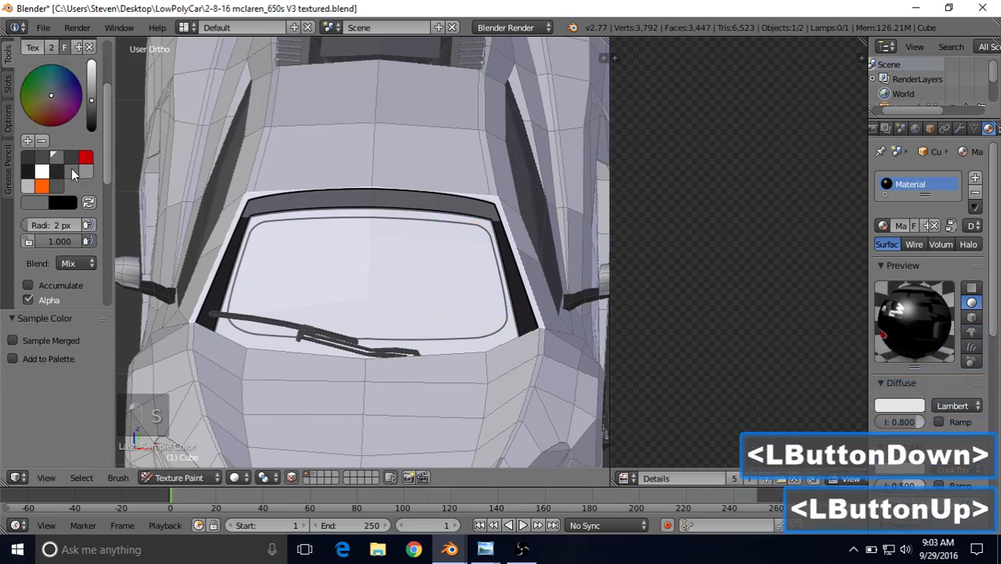
left_click(57, 160)
left_click(56, 161)
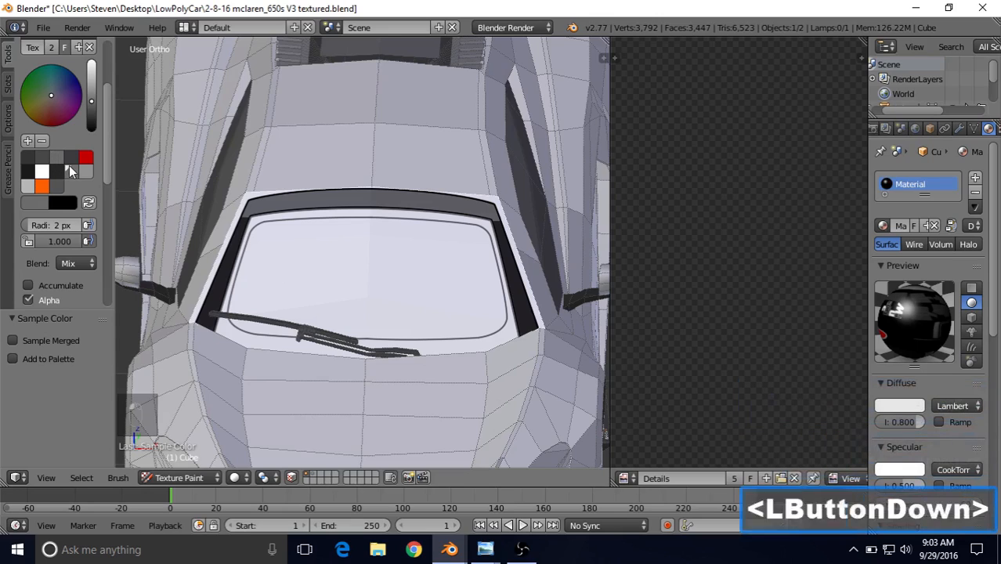
left_click(69, 175)
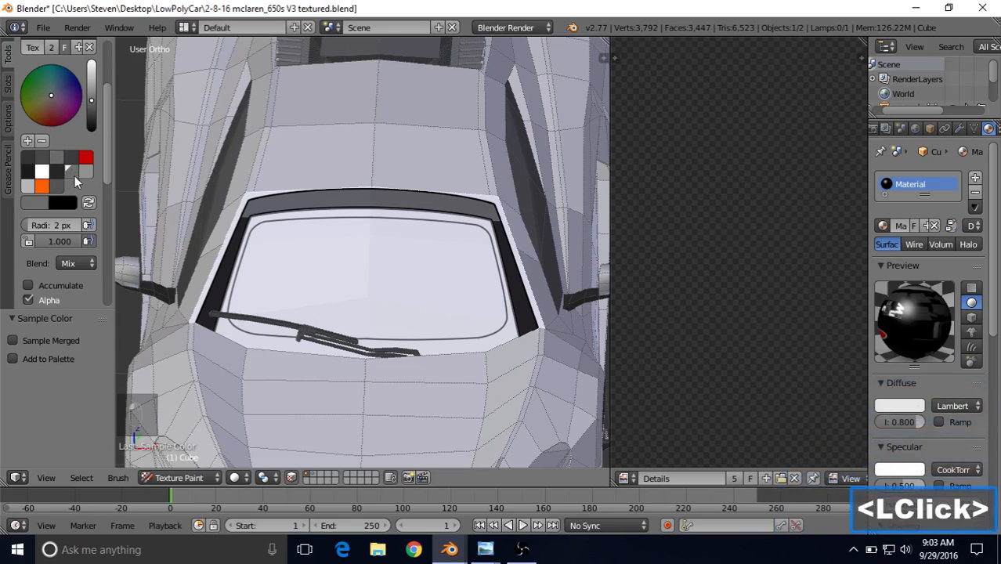
- Set the stroke method back to Curve, test-paint the stroke along the curve and undo the painted stroke
left_click_drag(102, 170, 109, 256)
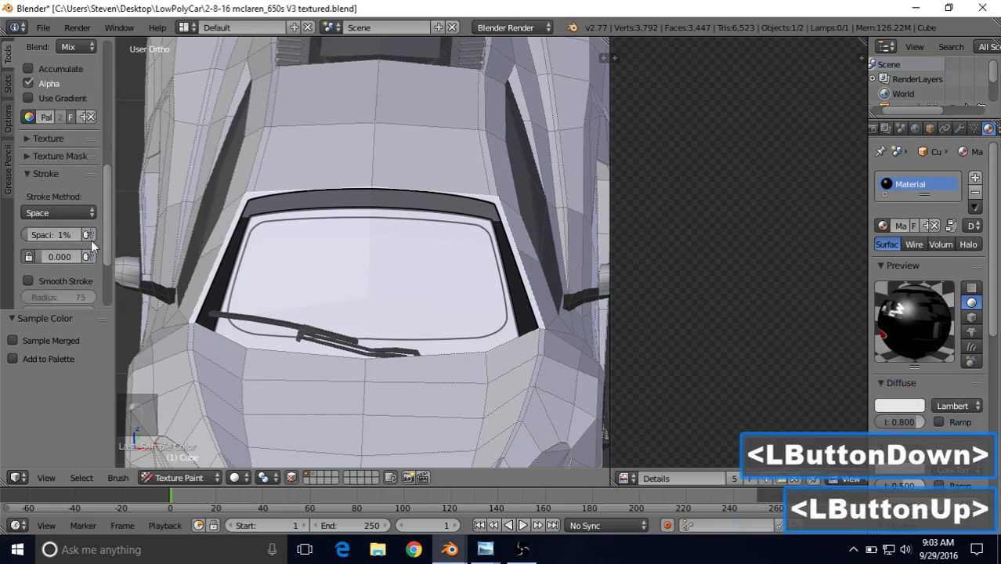
left_click(68, 209)
left_click(86, 100)
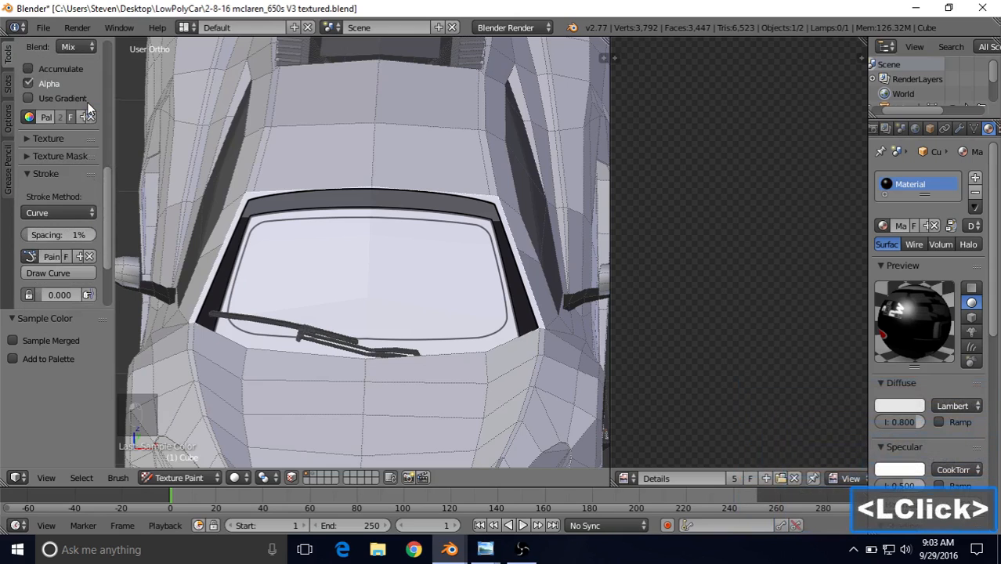
left_click(72, 272)
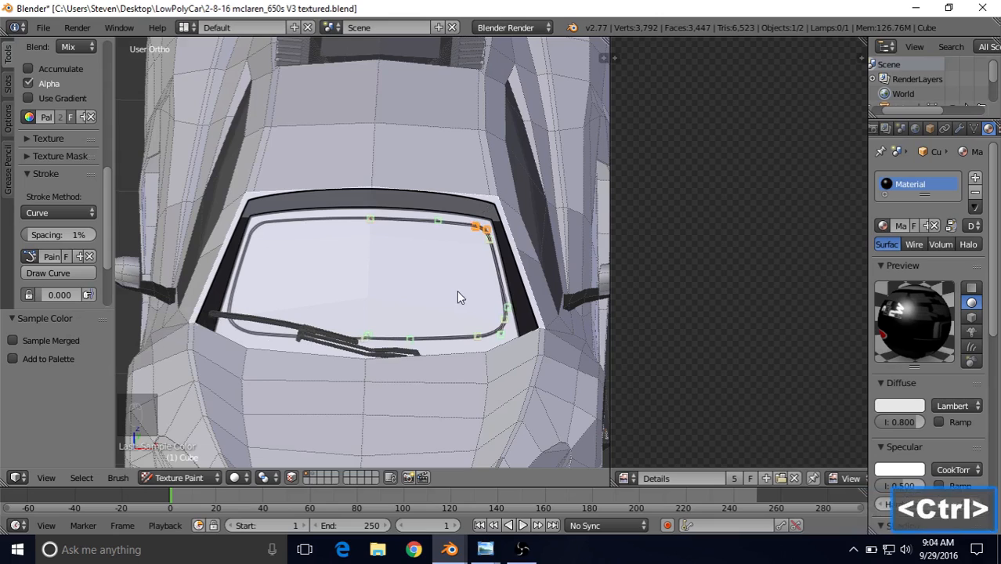
key("ctrl+z")
- Nudge the two lower-corner curve points, moving the side one by -1 in Y, then test-paint the stroke and undo it
right_click(488, 342)
key("g")
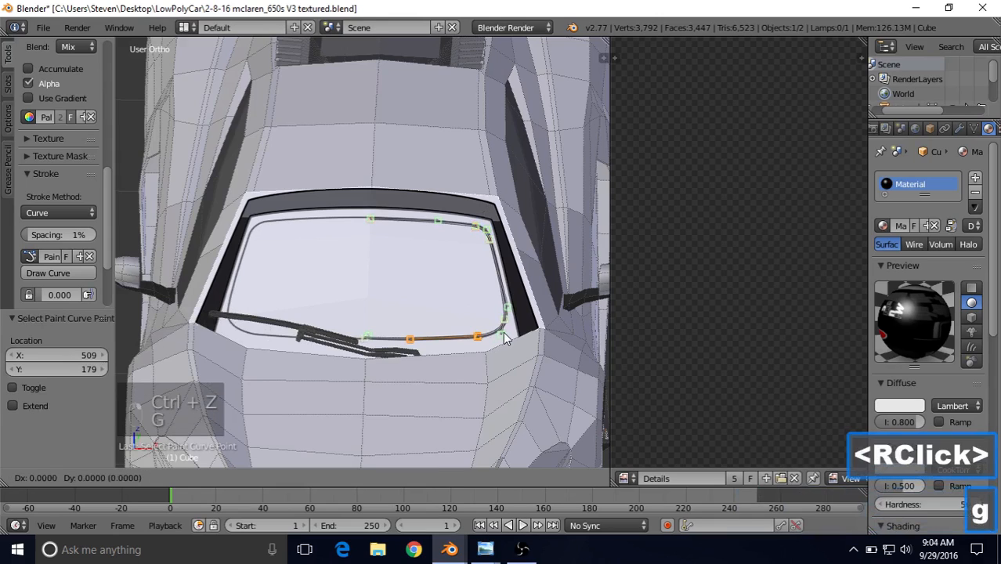
left_click(506, 337)
right_click(506, 331)
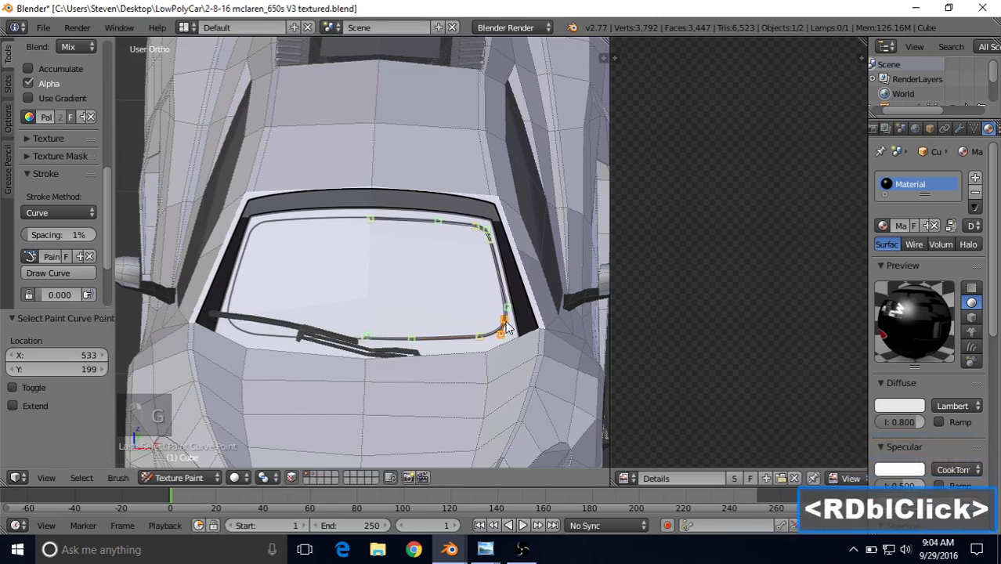
key("g")
left_click(506, 329)
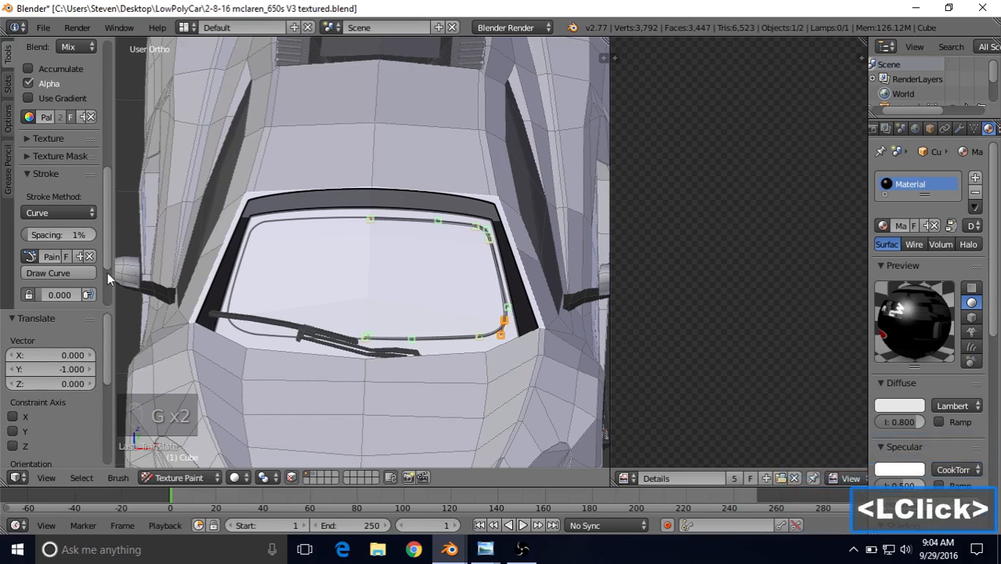
left_click(48, 273)
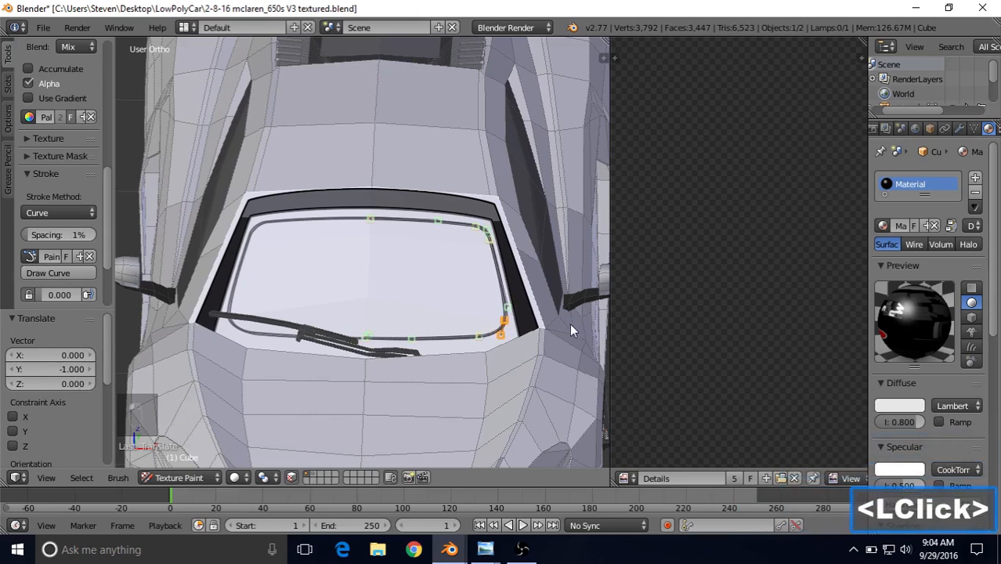
key("ctrl+z")
- Move the side point near the lower corner by 3 in X and 3 in Y, and paint the grey stroke along the curve
key("g")
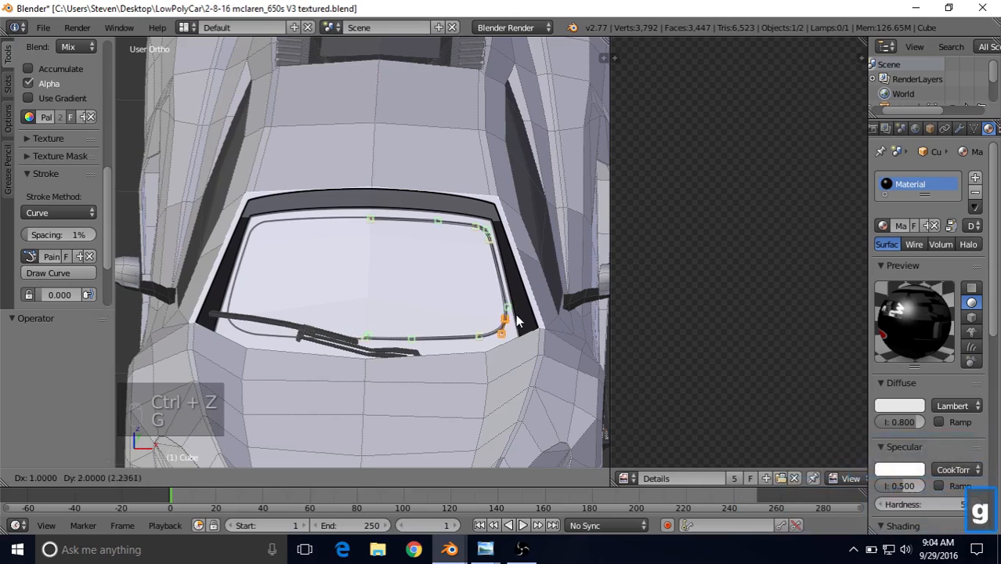
left_click(517, 321)
left_click(83, 271)
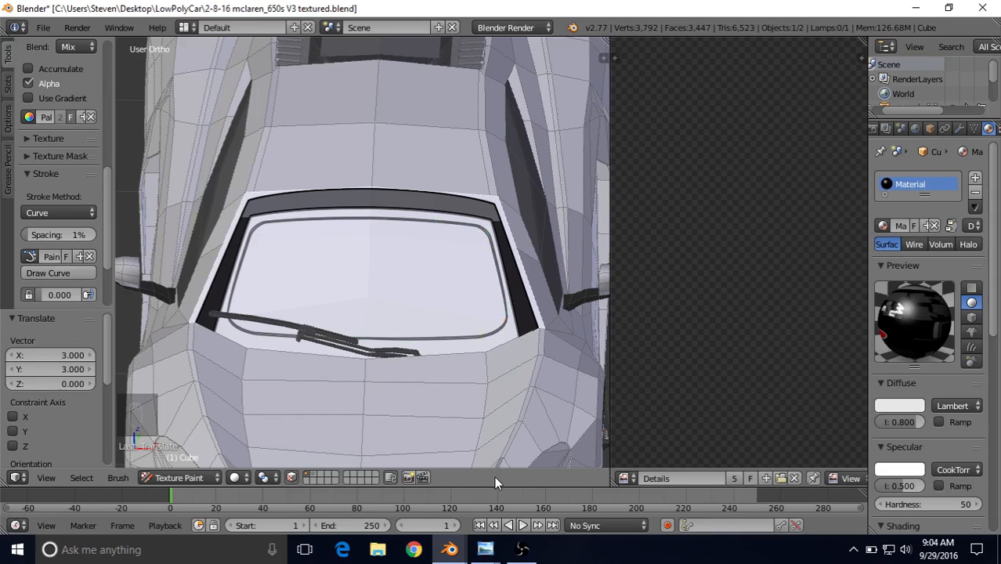
- Check the windshield border in the Front View reference photo in Windows Photo Viewer and return to Blender
left_click(486, 549)
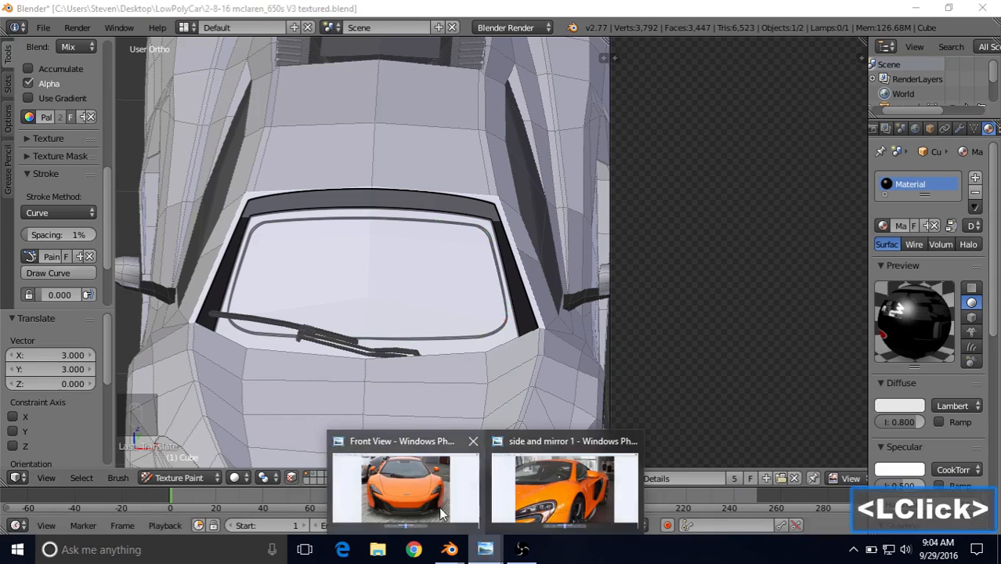
left_click(437, 505)
left_click(450, 549)
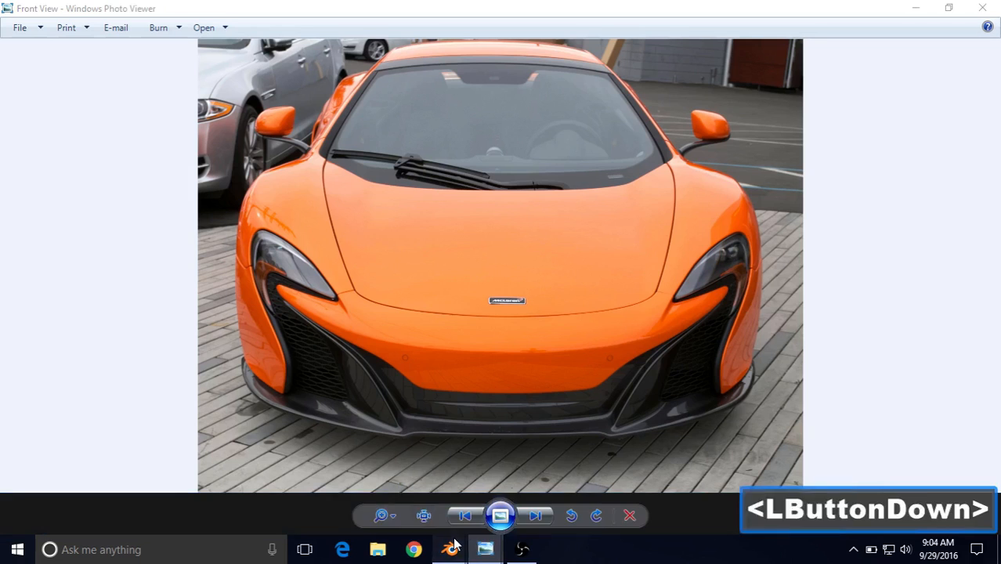
- Compare the windshield with the one in the mclaren_650s test53.blend window, then return to the 2-8-16 mclaren_650s V3 textured.blend window
left_click(399, 488)
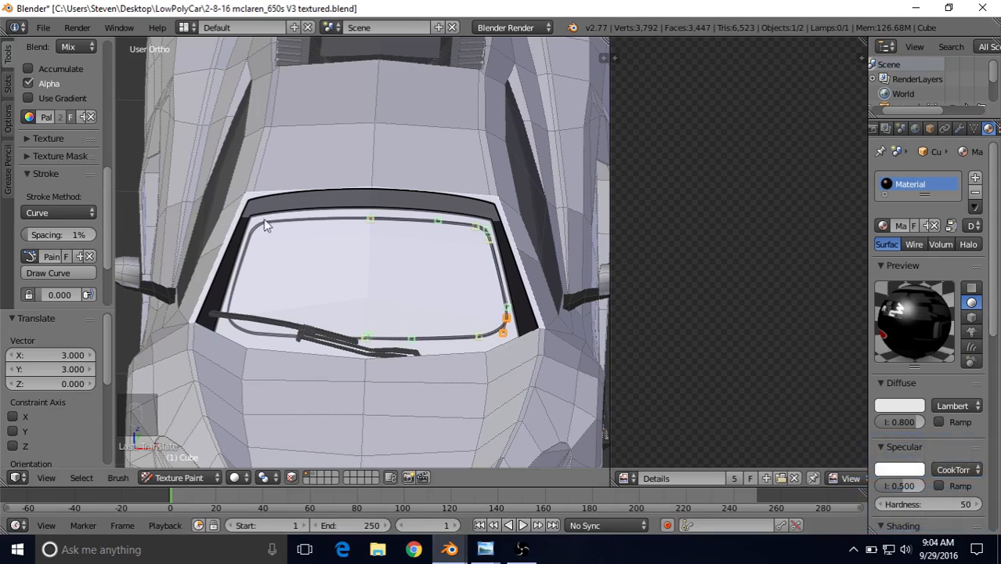
right_click(373, 221)
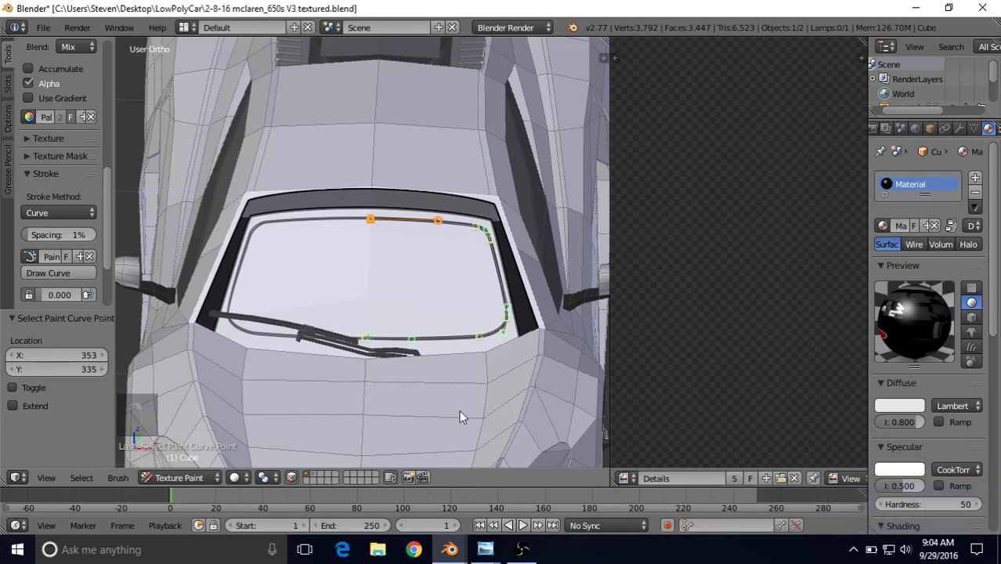
left_click(485, 549)
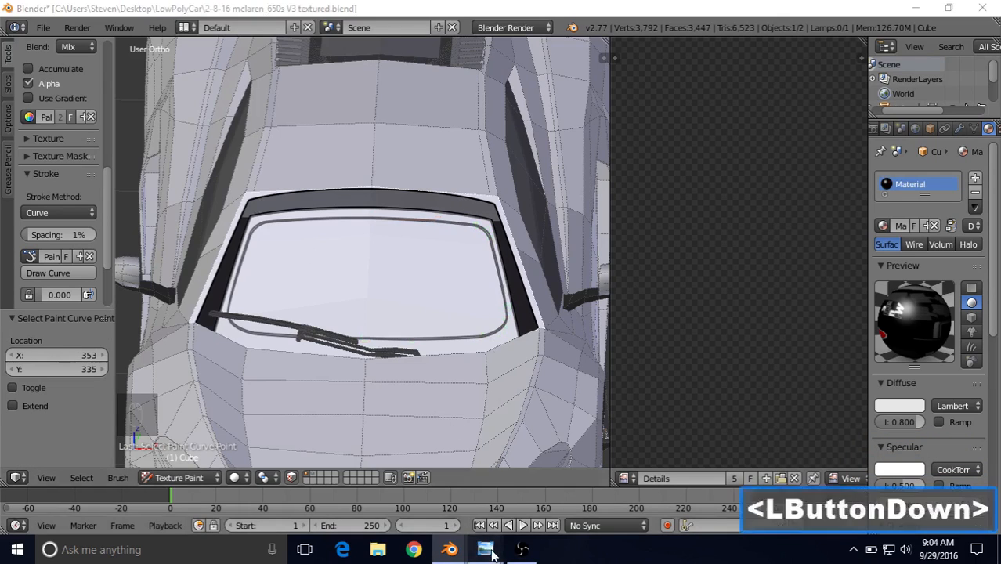
left_click(450, 549)
left_click(488, 502)
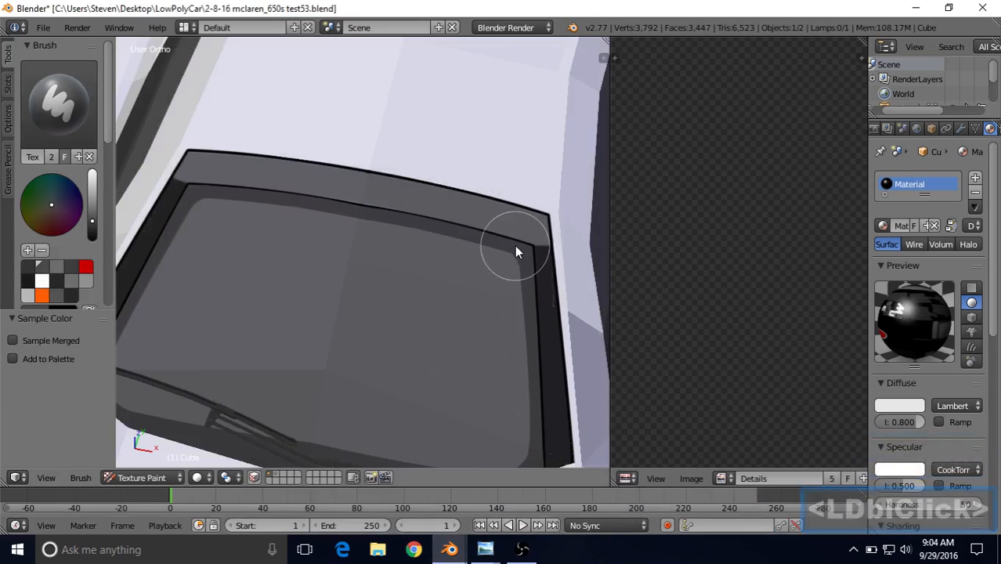
left_click(448, 552)
left_click(399, 511)
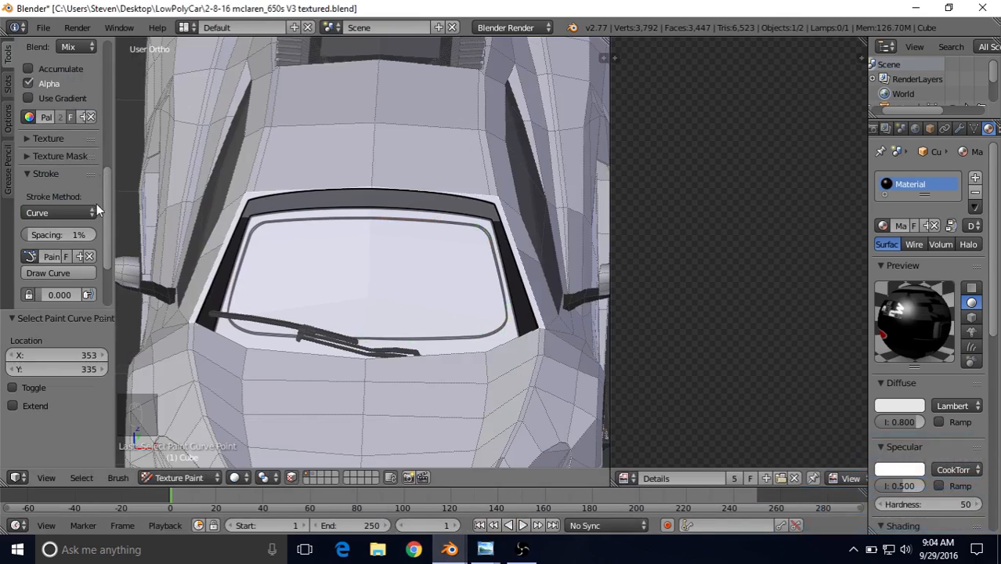
- Set the brush colour to the second dark grey swatch in the palette's first row, checking it against the palette in the test53.blend window
left_click_drag(108, 179, 110, 109)
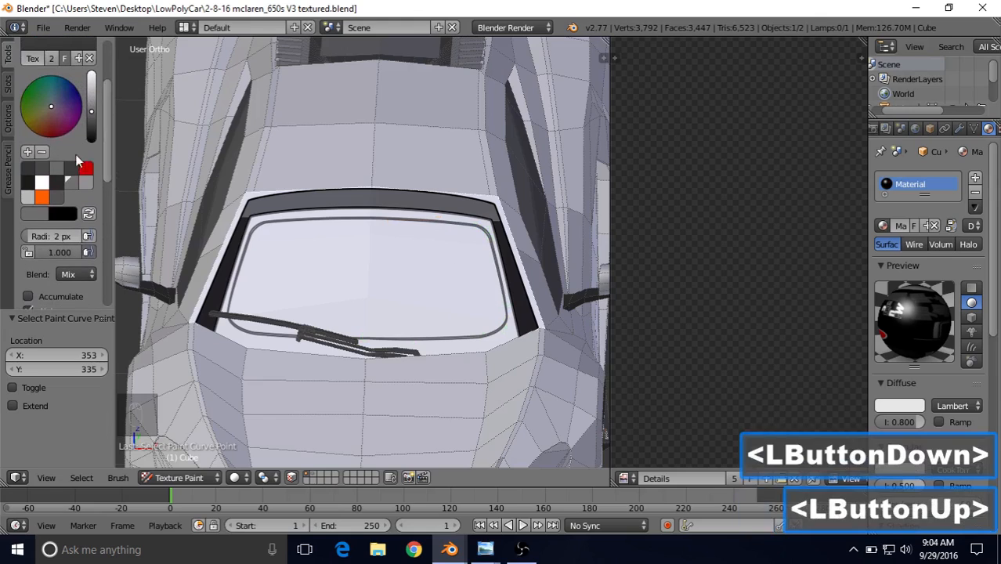
left_click(70, 182)
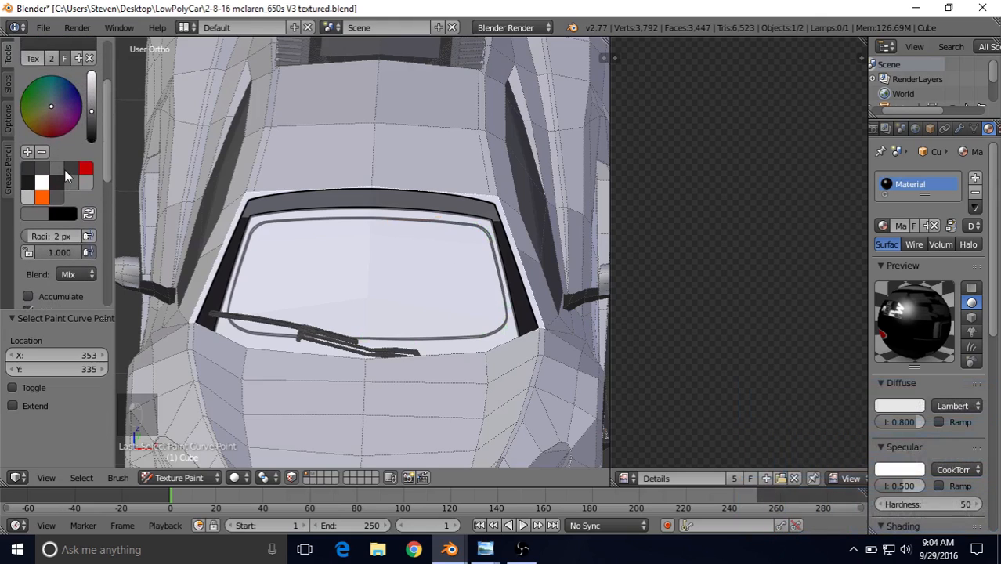
left_click(44, 169)
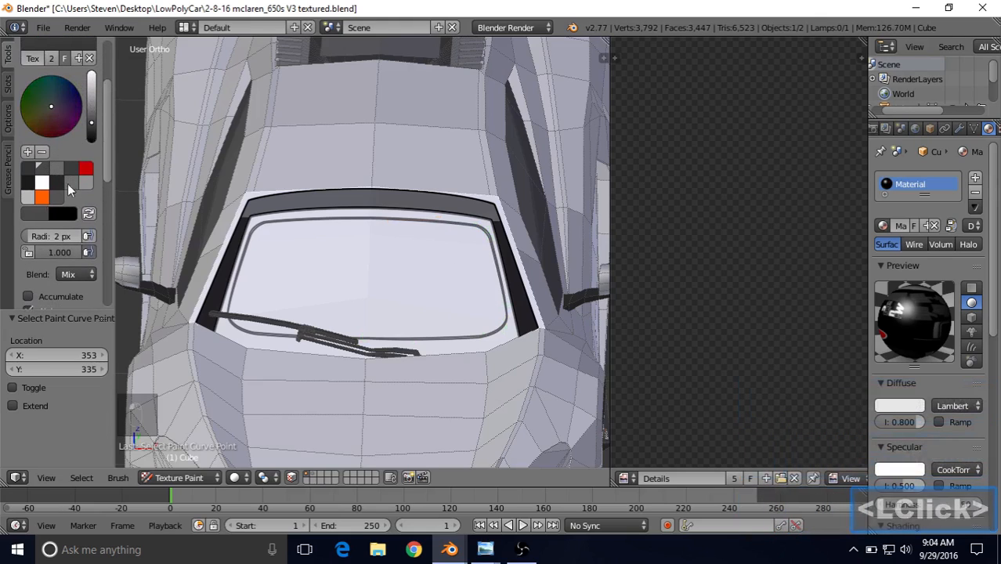
mouse_move(450, 548)
double_click(476, 510)
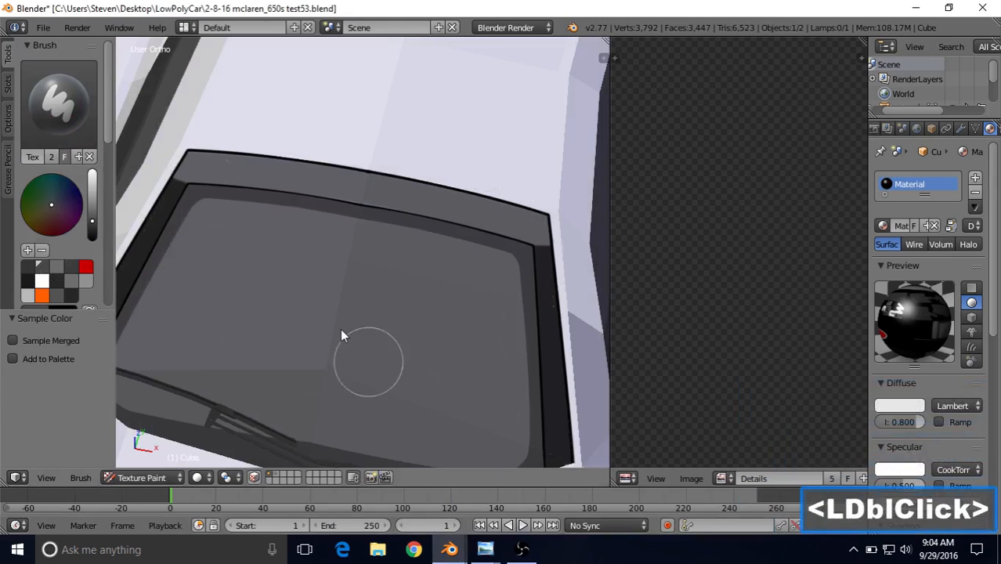
key("s")
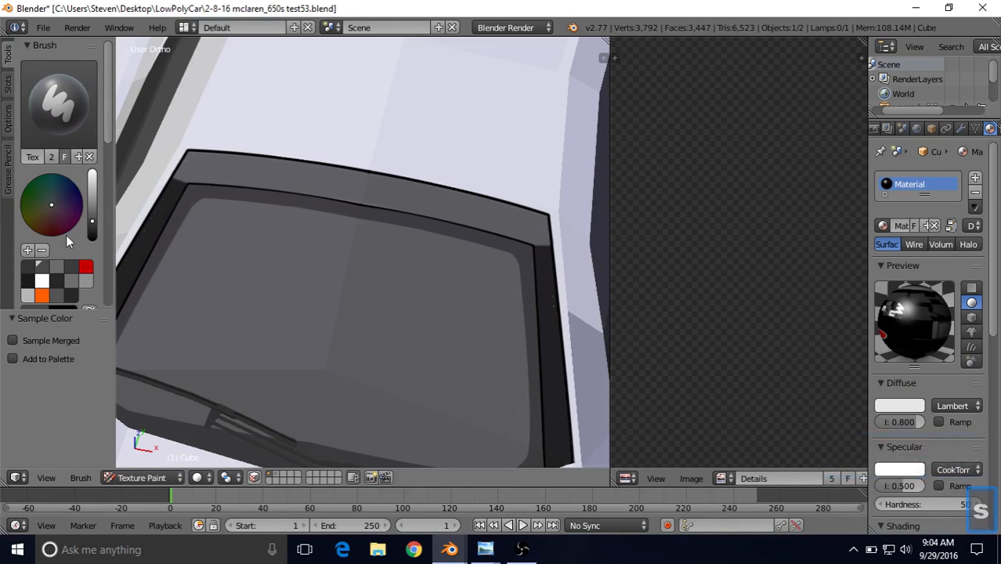
left_click(40, 268)
left_click(450, 550)
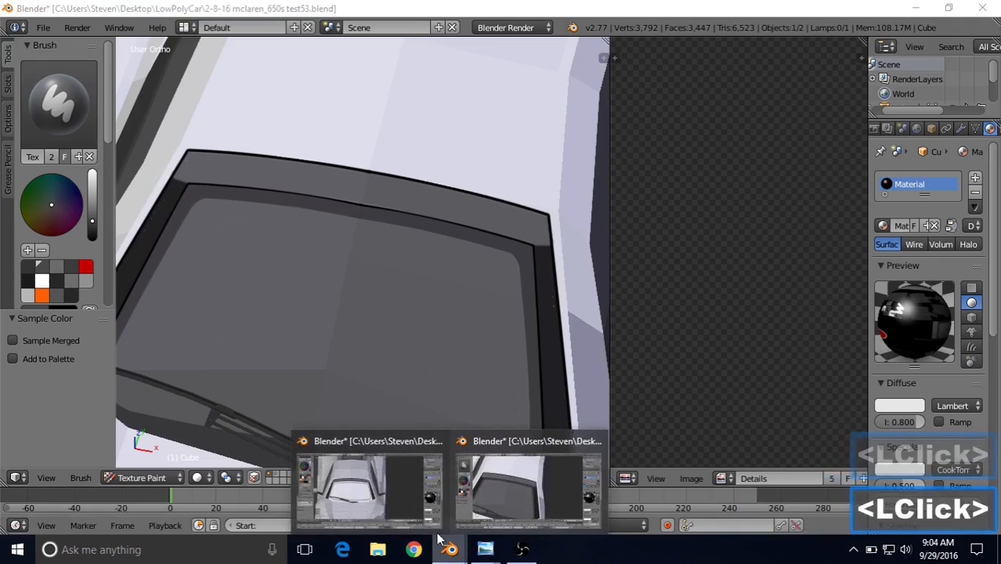
left_click(358, 479)
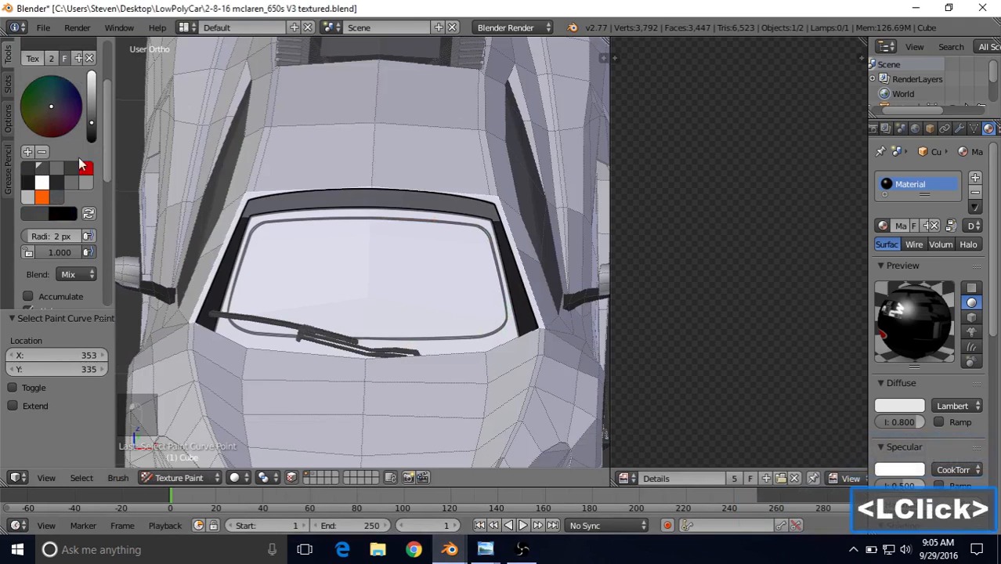
left_click(43, 170)
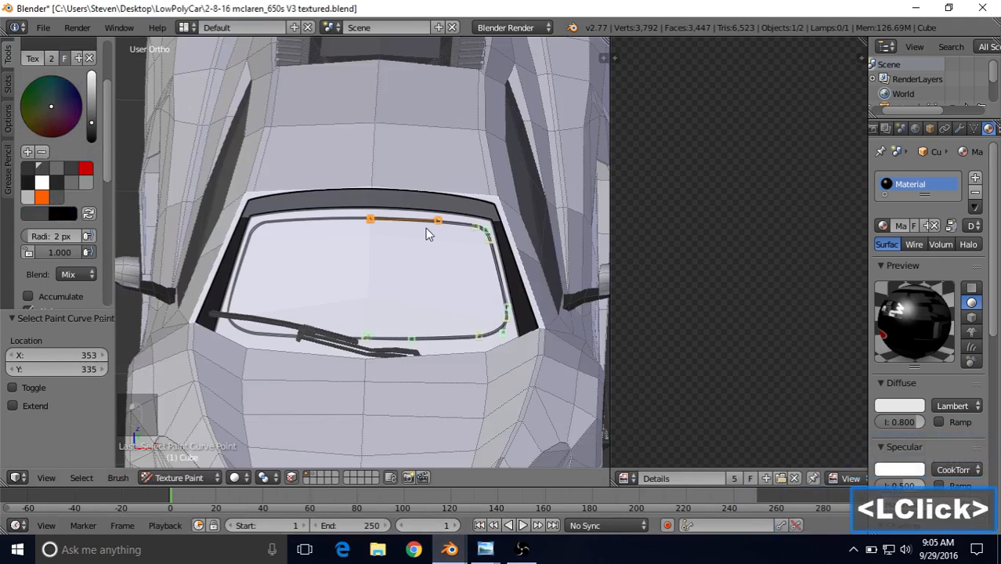
- Nudge the inner border's paint curve points at the windshield's top centre and upper-right corner
right_click(376, 224)
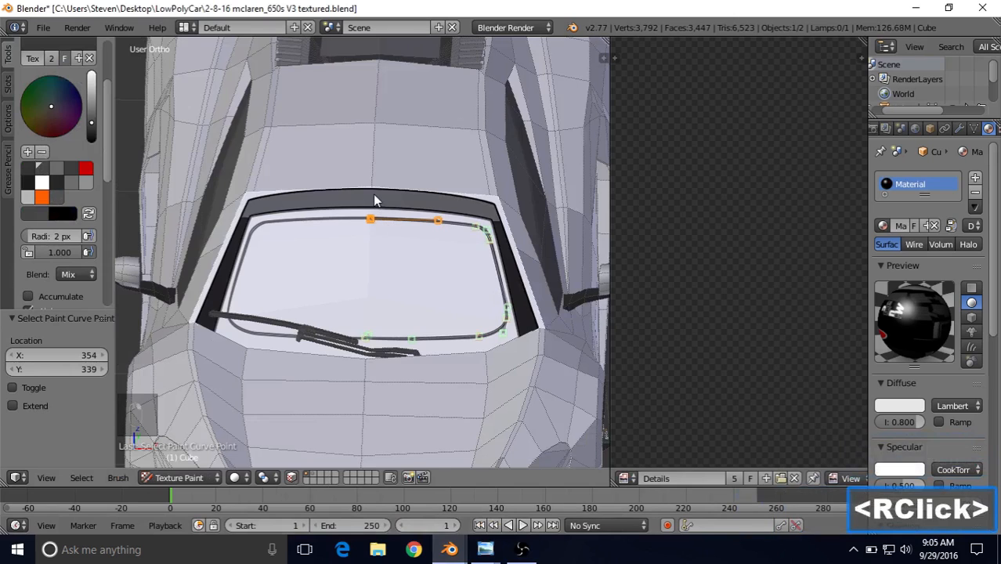
key("g")
left_click(375, 197)
right_click(468, 228)
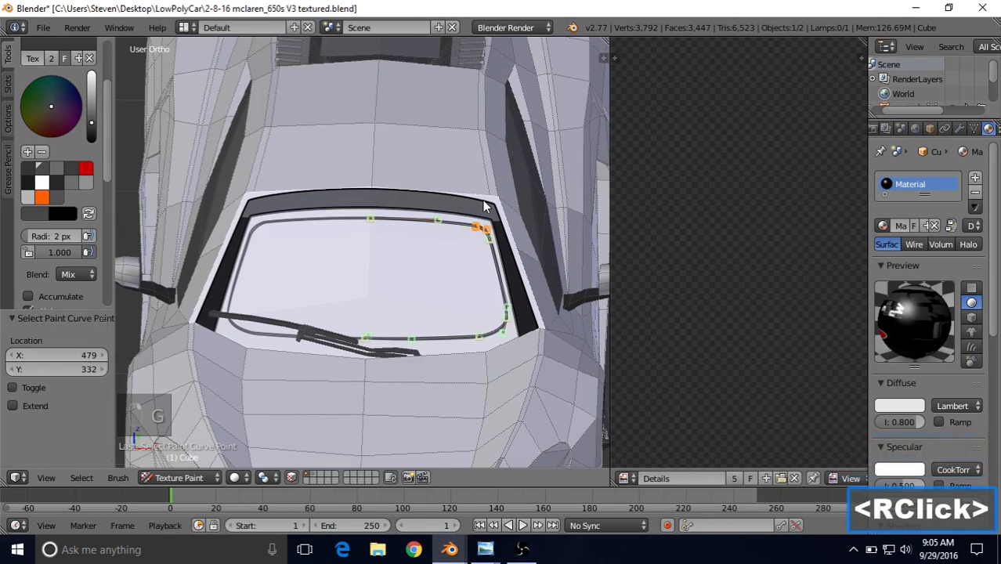
key("g")
left_click(487, 239)
right_click(486, 239)
right_click(499, 220)
key("g")
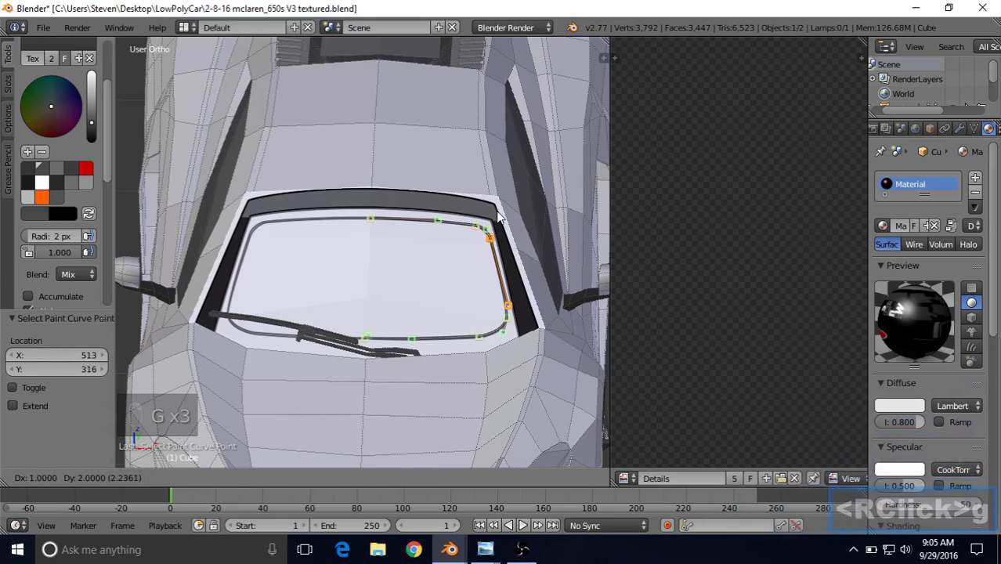
left_click(499, 220)
- Nudge the lower-corner and bottom-centre curve points, the latter by -1 in Y, and paint the dark grey stroke along the curve
right_click(480, 337)
key("g")
left_click(486, 346)
right_click(506, 317)
key("g")
left_click(506, 317)
right_click(365, 336)
key("g")
left_click(400, 339)
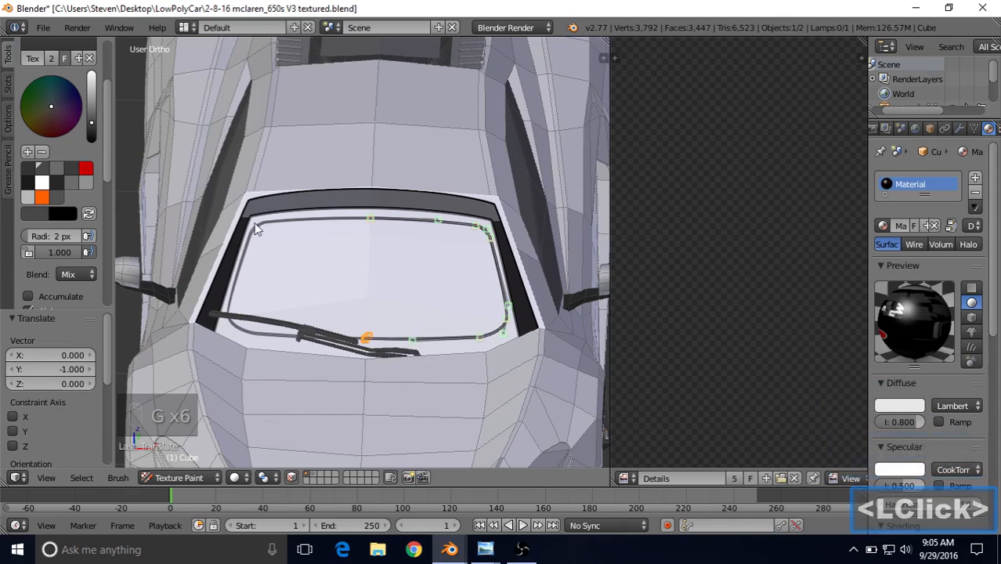
left_click_drag(106, 176, 109, 255)
left_click(64, 248)
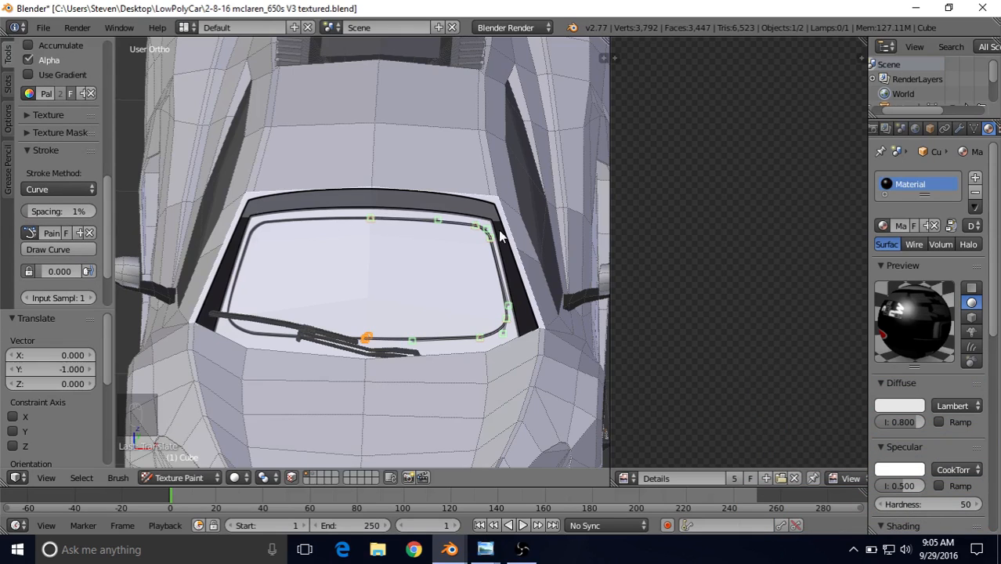
- Add a new paint curve with points at the windshield's top centre, upper-right corner and lower-right corner, along the outer glass edge
left_click_drag(105, 209, 108, 227)
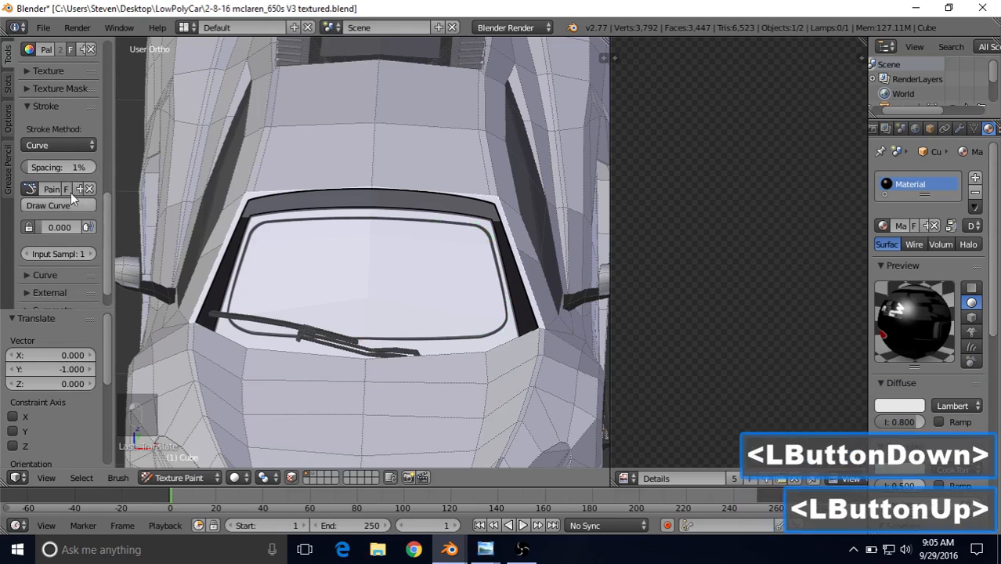
left_click(77, 188)
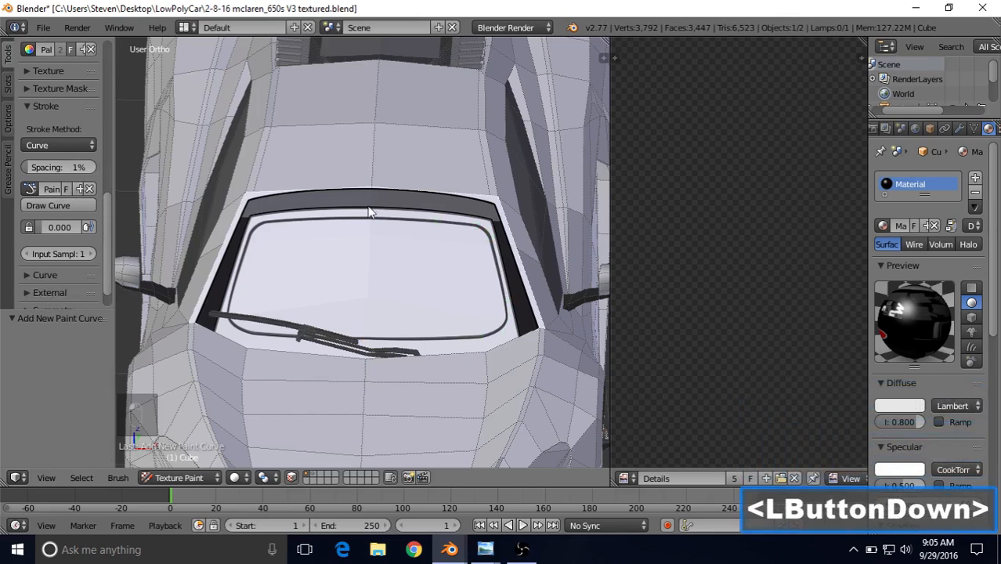
key("ctrl")
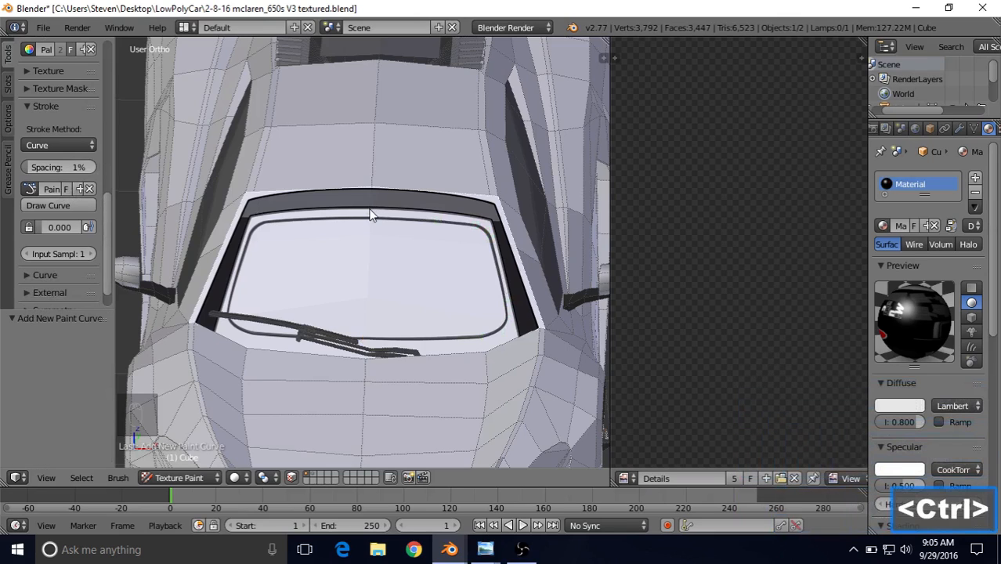
left_click(370, 210, "ctrl")
left_click(490, 220, "ctrl")
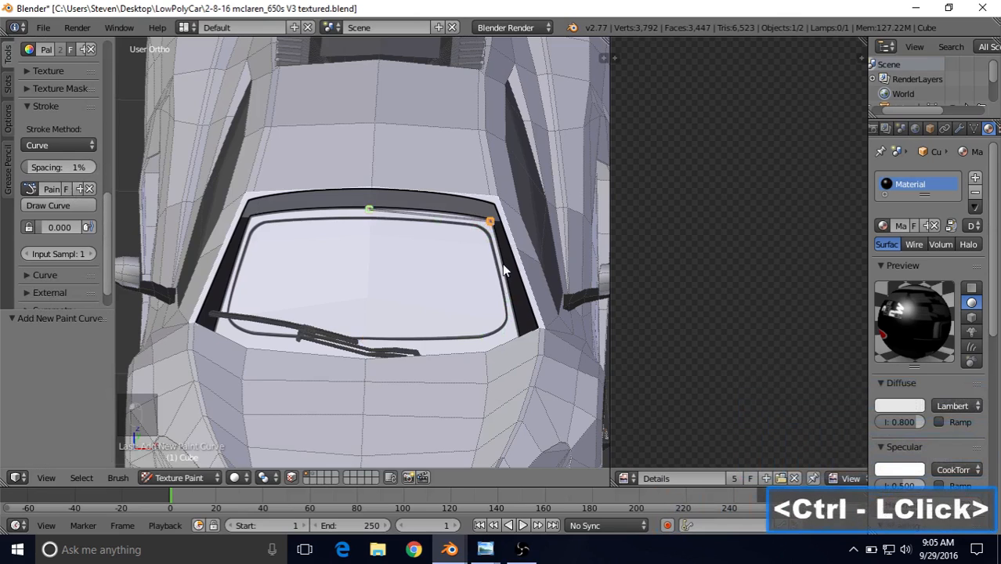
left_click(518, 336, "ctrl")
- Pull the handle out of the new curve's upper-corner point by -32 in X and 15 in Y
right_click(390, 211)
key("g")
right_click(469, 185)
right_click(481, 195)
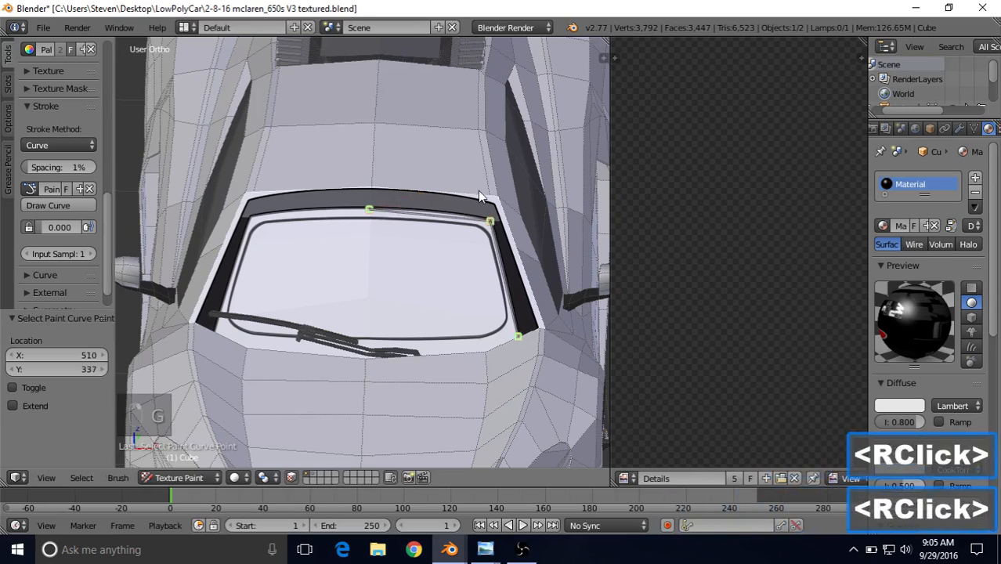
key("g")
left_click(452, 178)
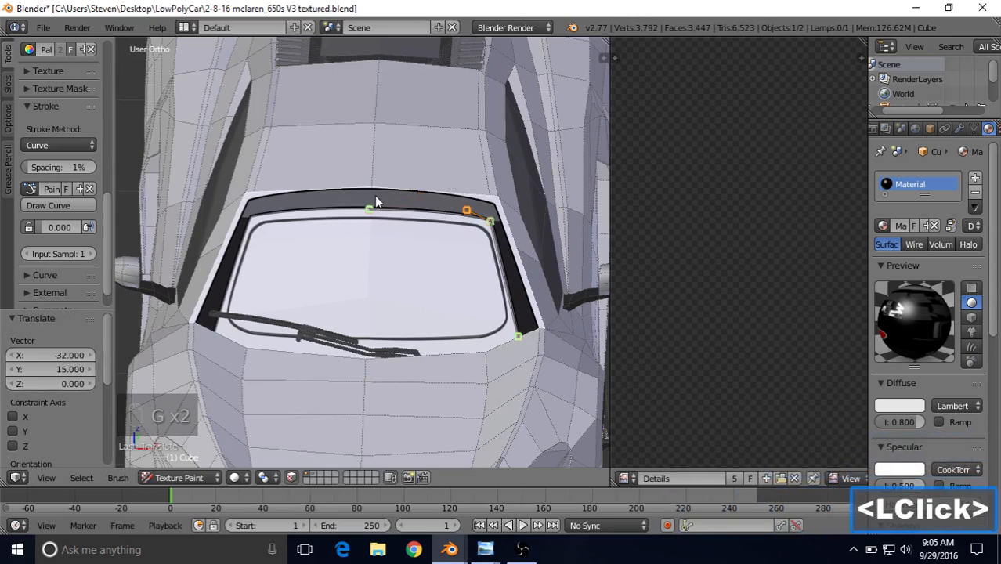
- Adjust the new curve's top-centre point and handles to the glass edge, finishing with a move of 2 in Y
right_click(375, 202)
key("g")
left_click(377, 160)
key("g")
left_click(375, 200)
right_click(387, 188)
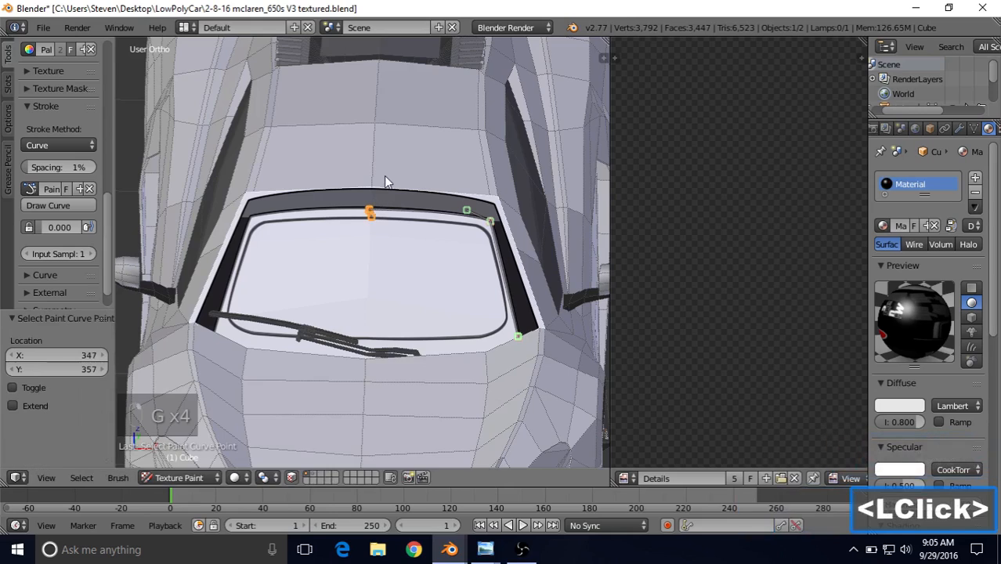
right_click(384, 176)
key("g")
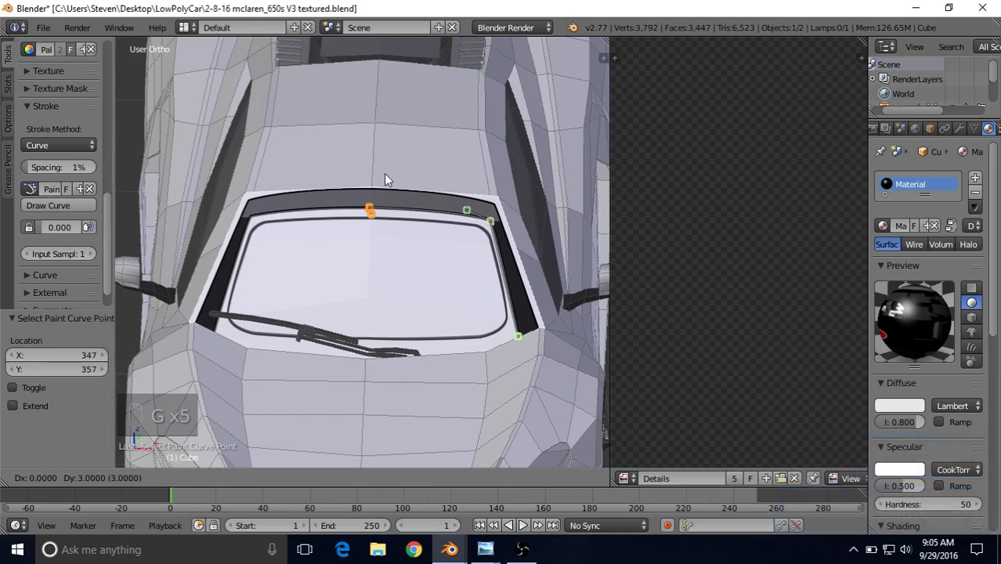
left_click(384, 179)
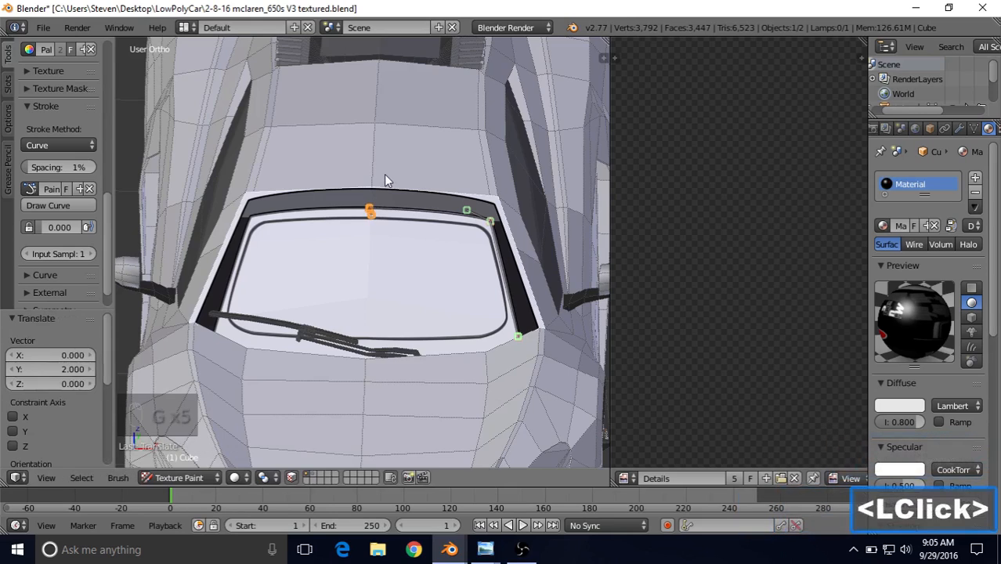
- Move the lower-corner point's handle by -20 in X and 110 in Y, then test-paint the stroke and undo it
right_click(527, 338)
key("g")
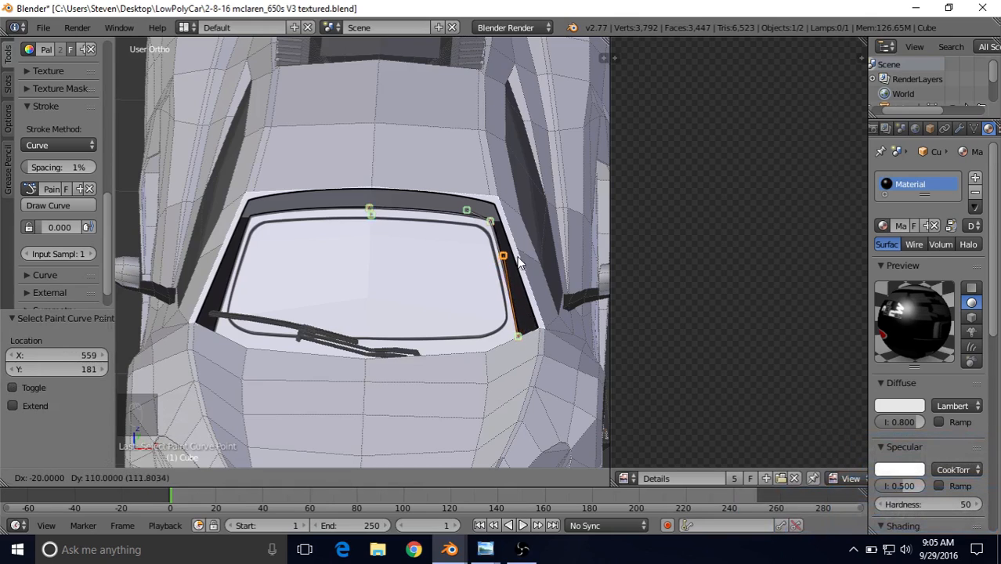
left_click(519, 265)
left_click(71, 208)
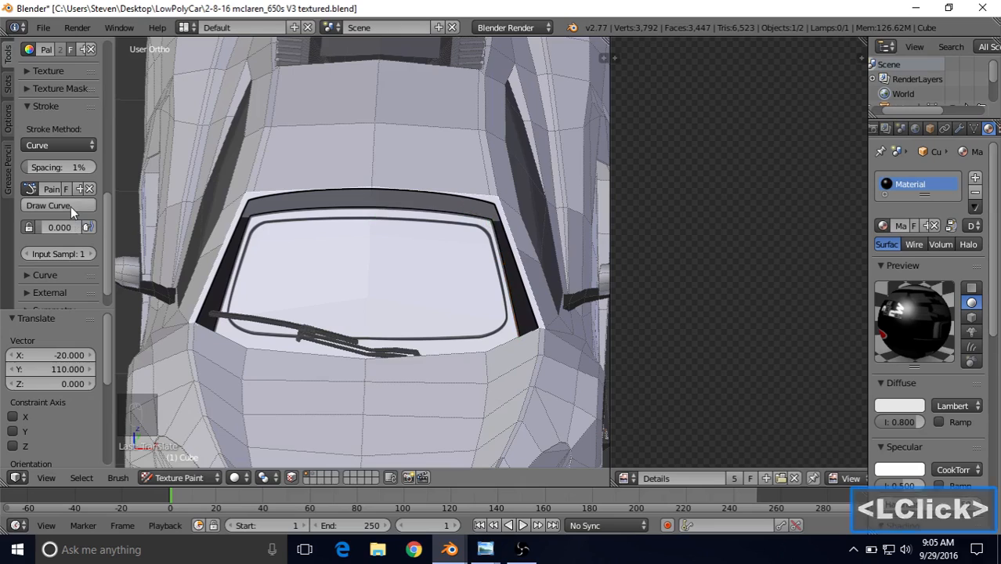
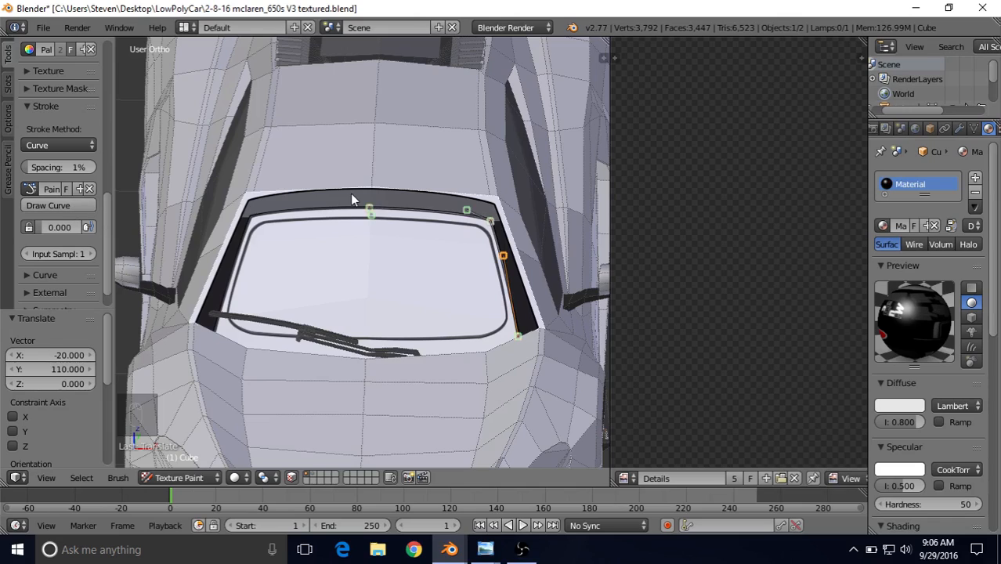
key("ctrl+z")
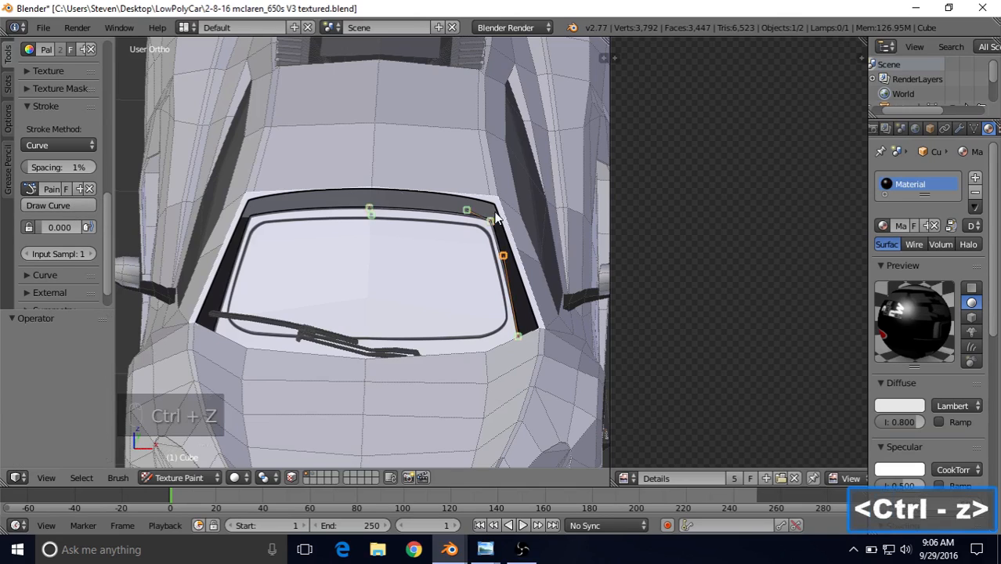
- Move the upper-corner curve point by 1 in X and 1 in Y, then test-paint the stroke and undo it
right_click(499, 198)
key("g")
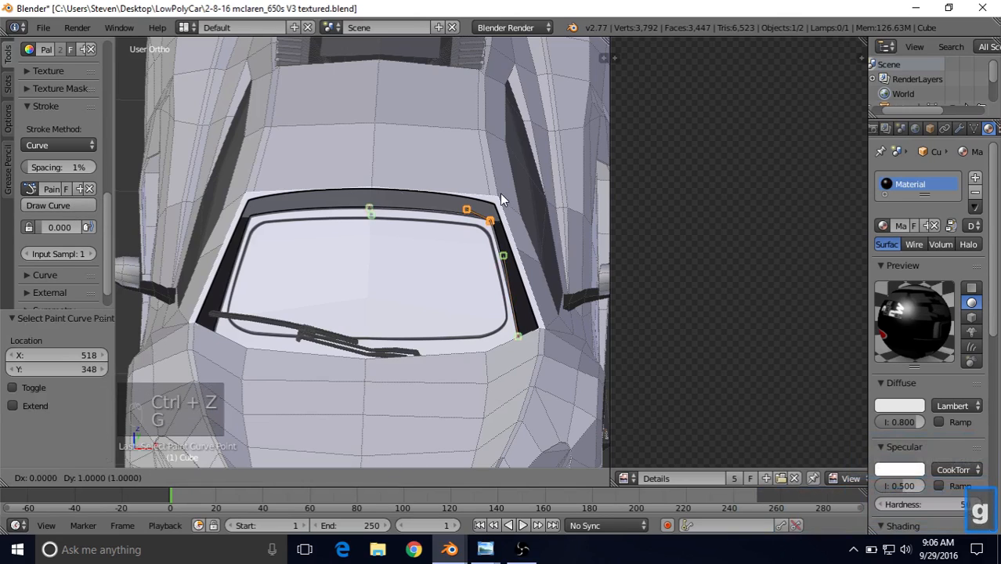
left_click(501, 194)
left_click(43, 206)
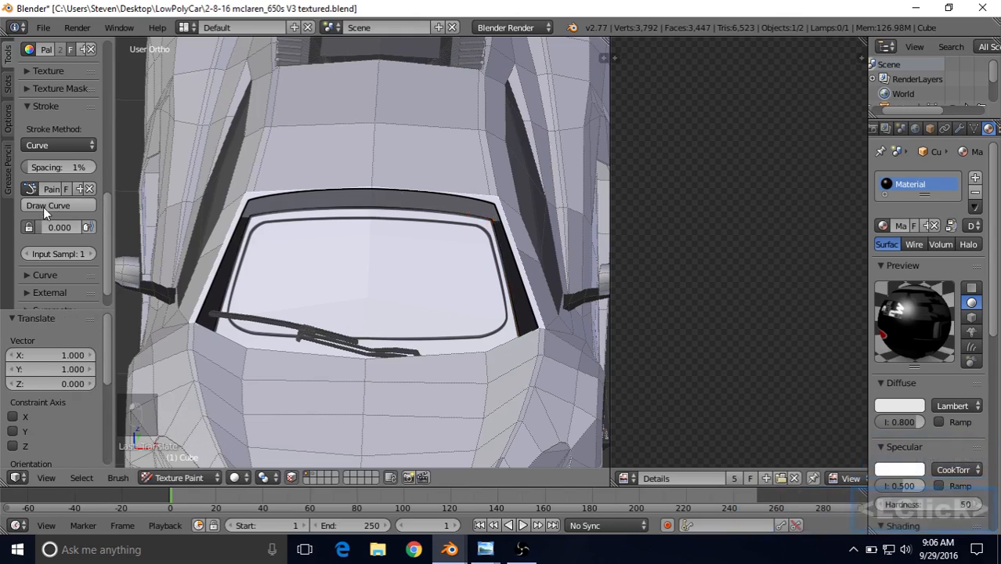
key("ctrl+z")
- Move the upper-corner curve point by 1 in X and -2 in Y, and paint the stroke along the curve
key("g")
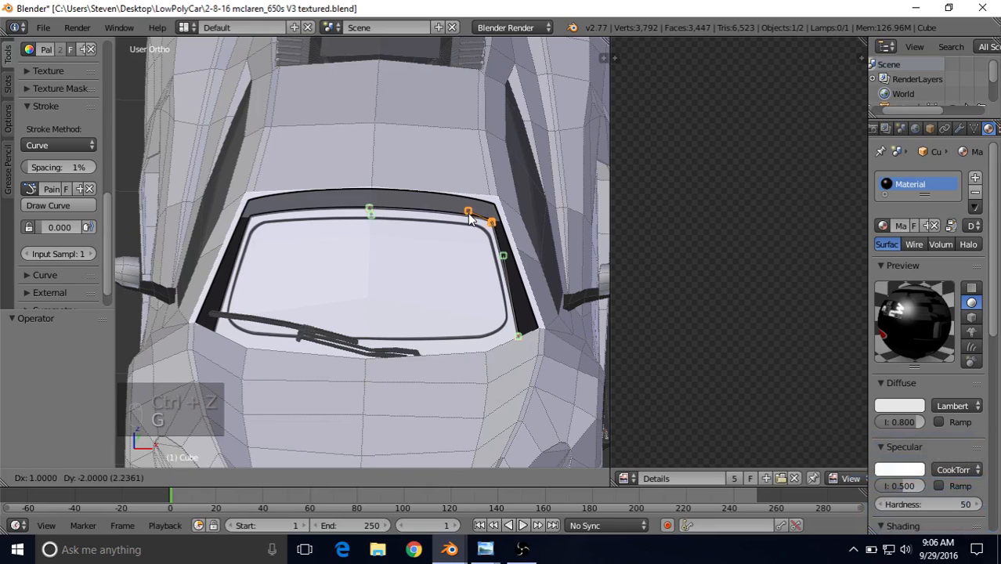
left_click(467, 220)
left_click(86, 206)
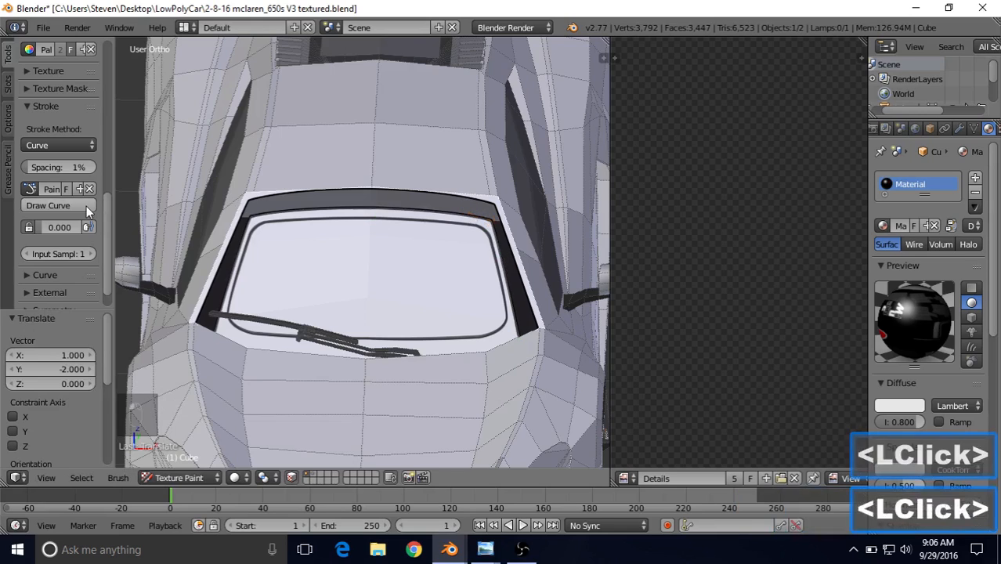
- Undo the stroke, move the upper-corner curve point by -1 in X, then test-paint the stroke and undo it
key("ctrl+z")
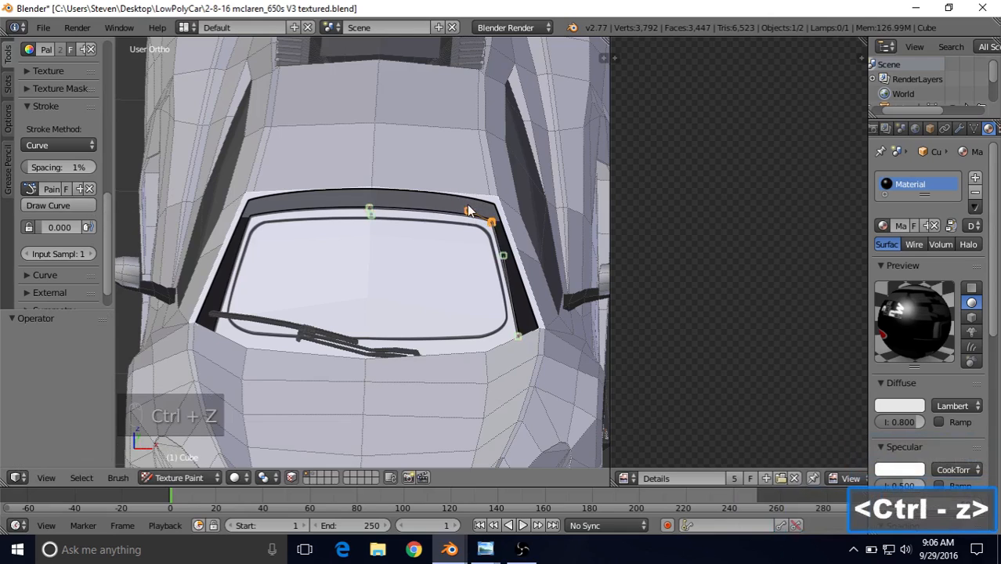
key("g")
left_click(464, 203)
left_click(91, 206)
key("ctrl+z")
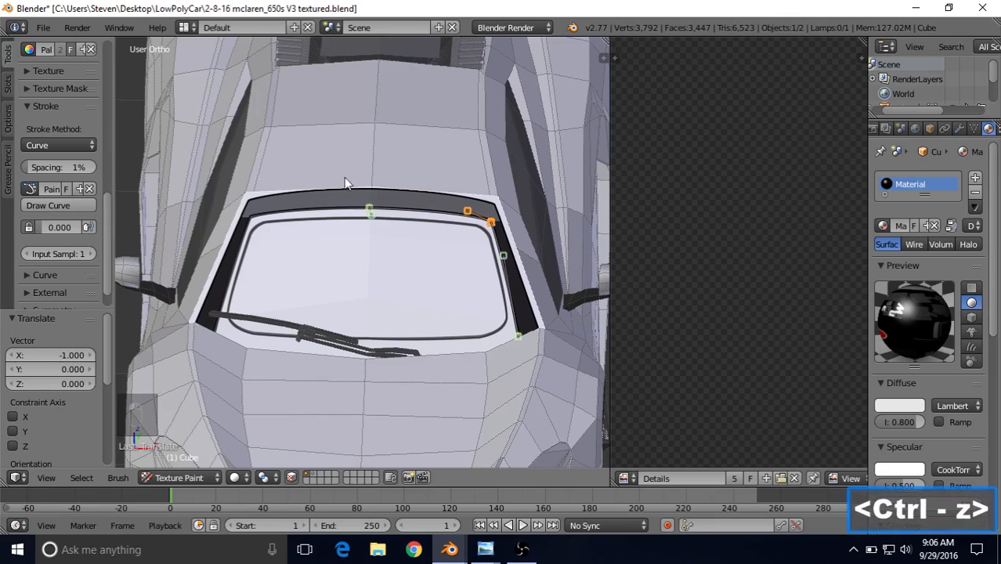
- Move the upper-corner point by -2 in X and 1 in Y and its handle by -1 in Y, then test-paint and undo
key("g")
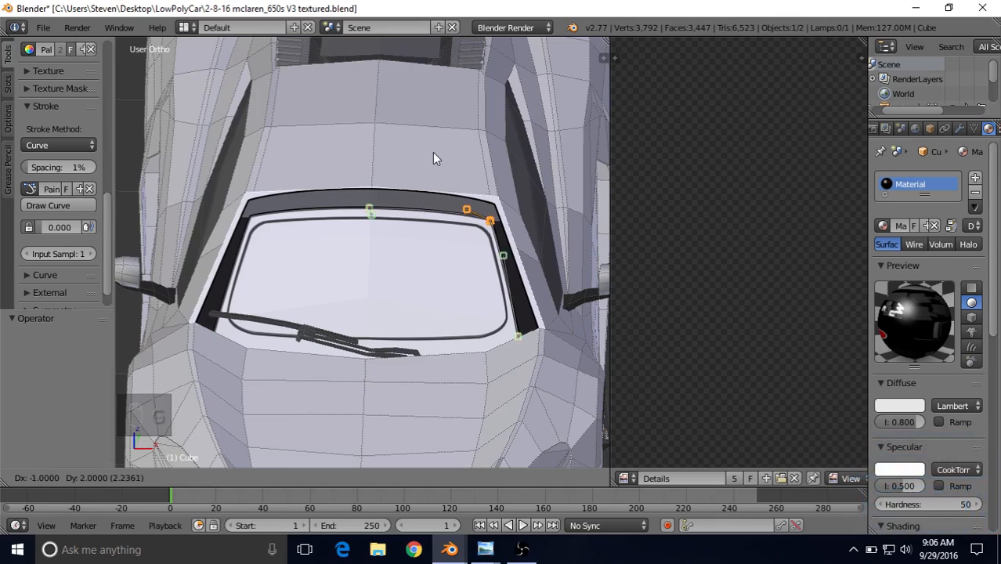
left_click(432, 153)
right_click(449, 191)
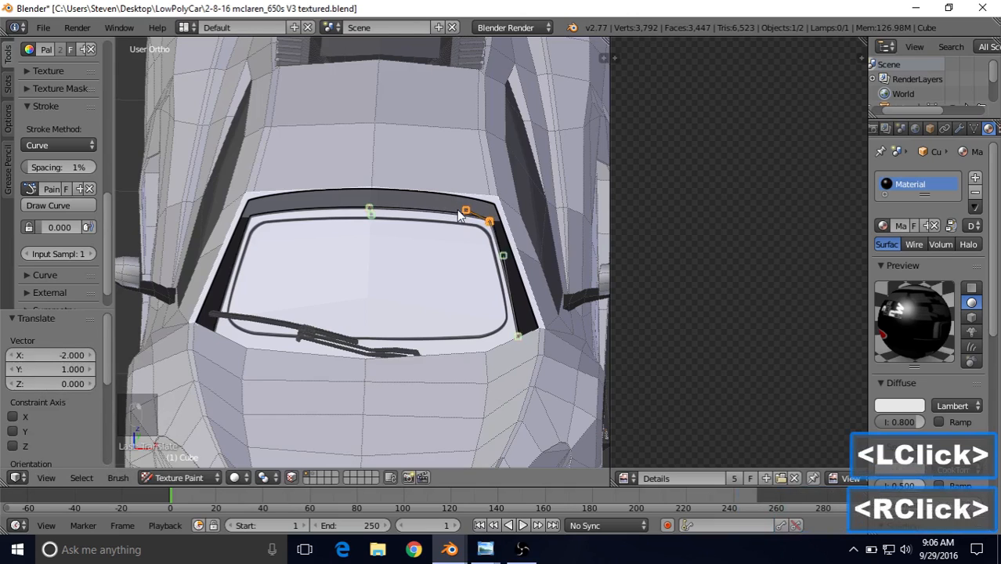
right_click(440, 219)
key("g")
left_click(439, 221)
left_click(69, 203)
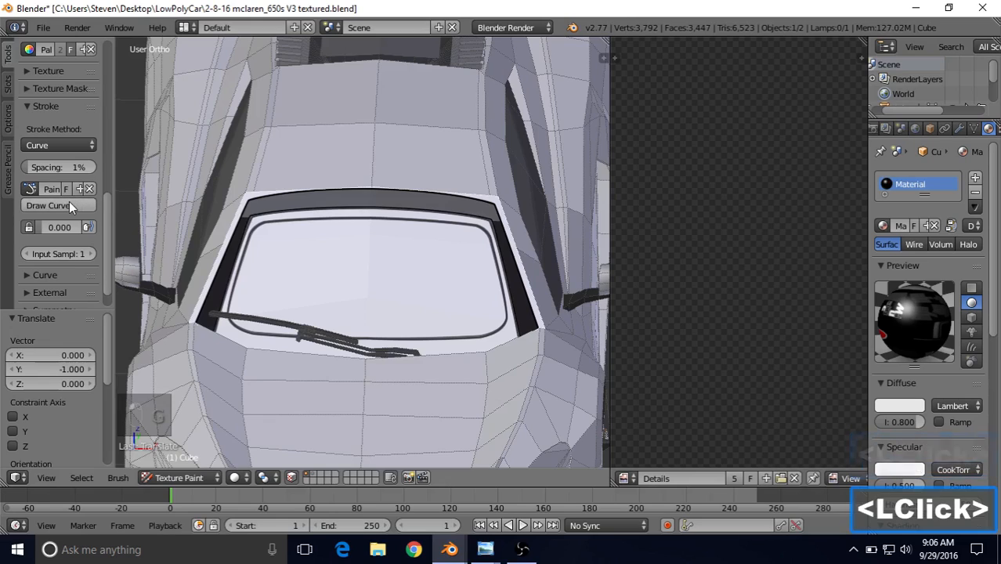
key("ctrl+z")
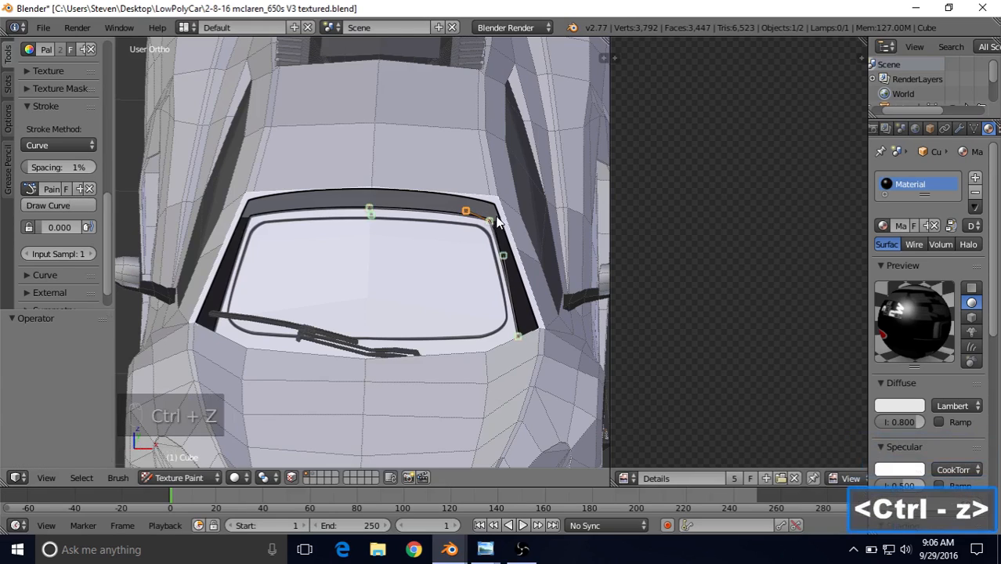
- Move the upper-corner point by 1 in X and 1 in Y and its handle by -7 in X, and paint the stroke
right_click(493, 222)
key("g")
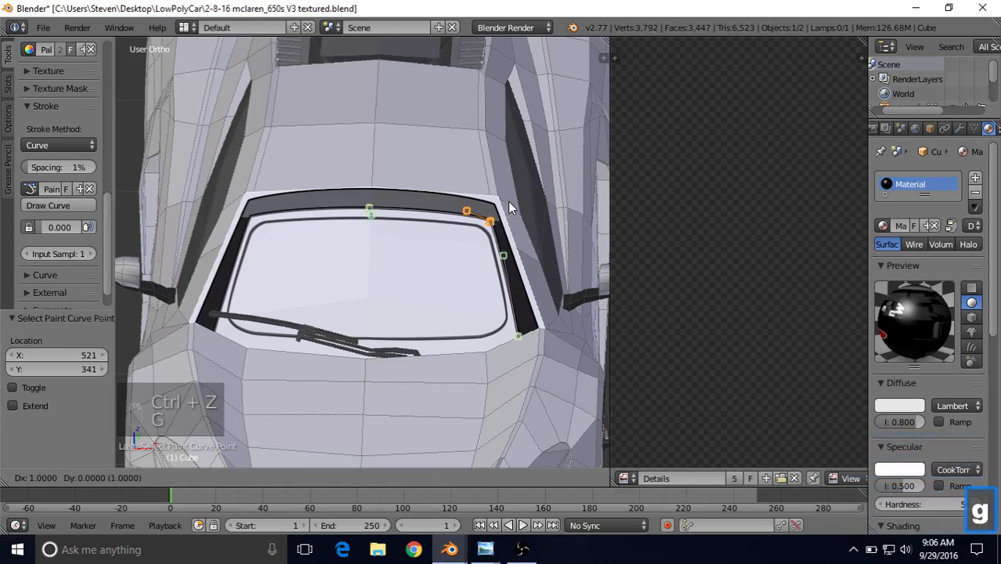
left_click(509, 207)
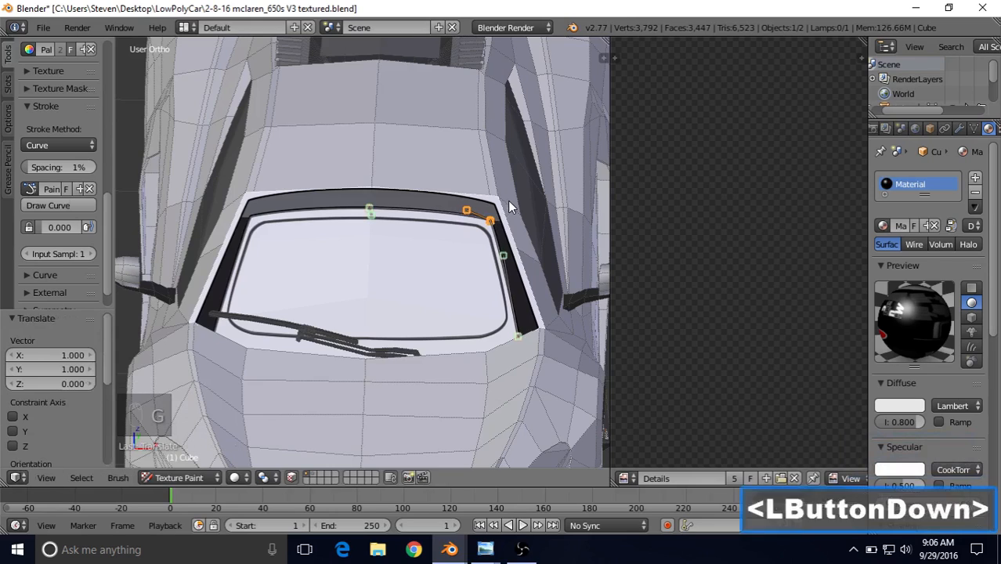
right_click(461, 207)
key("g")
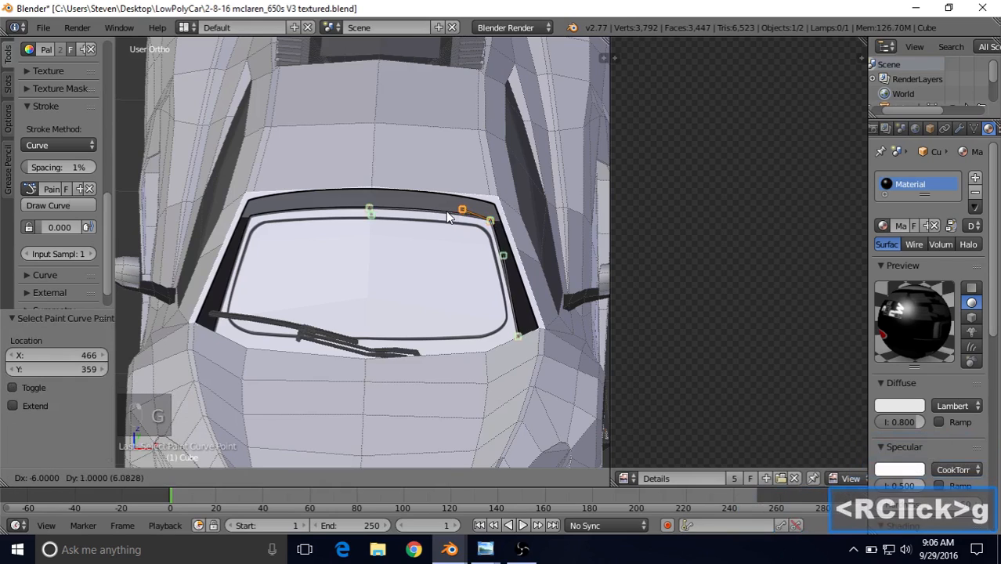
left_click(445, 212)
left_click(70, 200)
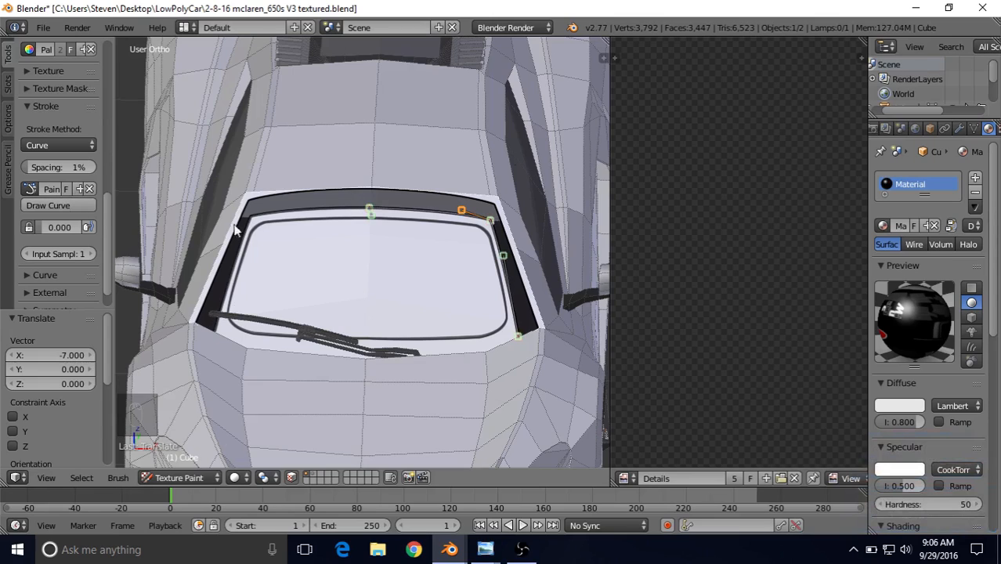
- Load the paint curve of the rounded inner border and choose the mid-grey palette colour for the brush
left_click(28, 189)
left_click(54, 225)
left_click(29, 190)
left_click(44, 206)
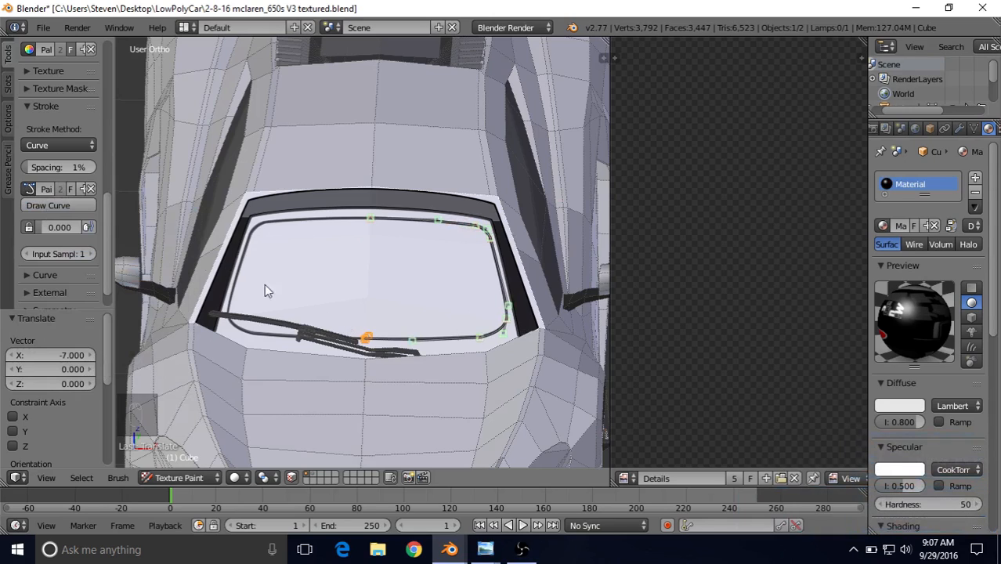
mouse_move(108, 197)
left_mouse_down()
mouse_move(99, 64)
mouse_move(87, 106)
left_mouse_up()
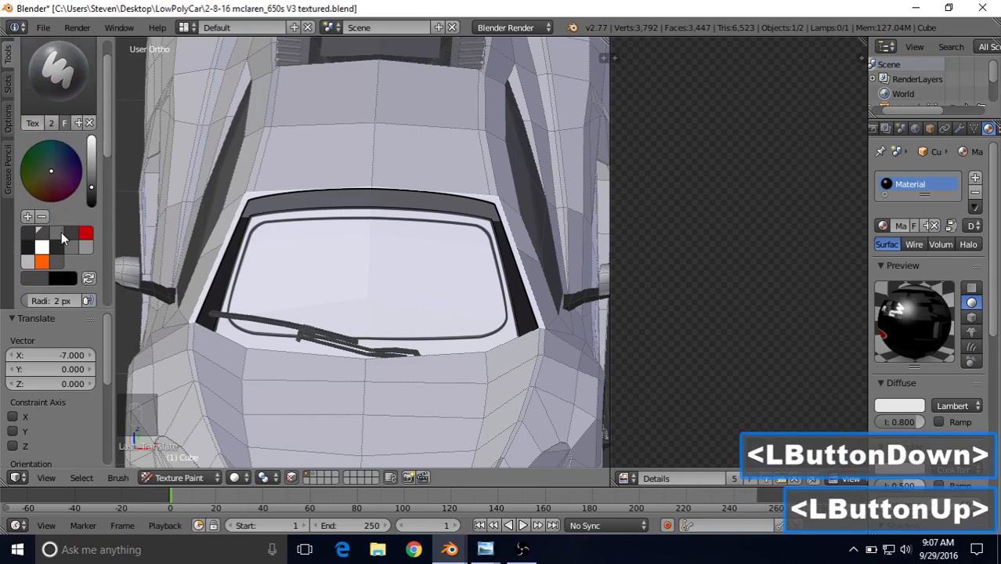
left_click(74, 246)
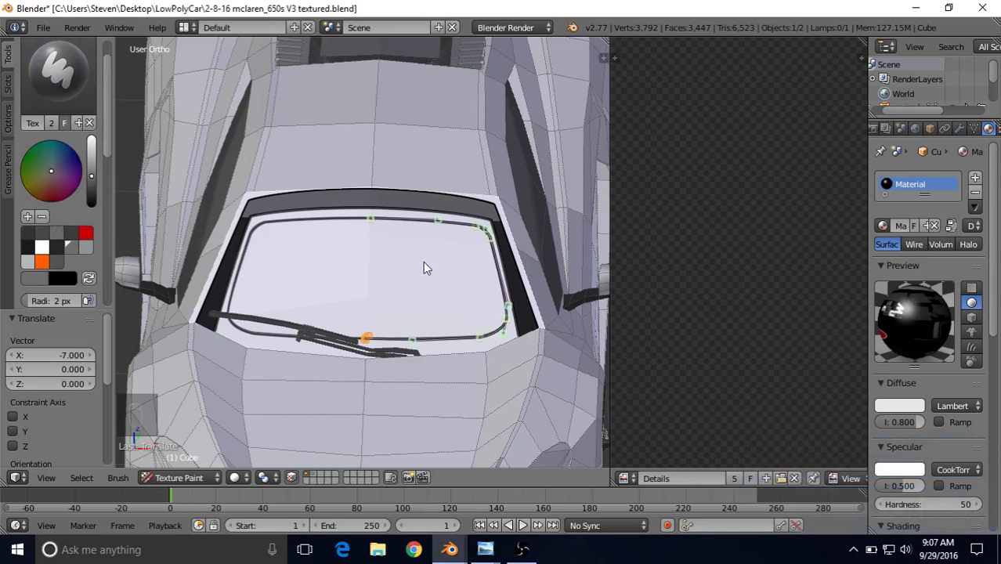
- Examine the windshield border in the Front View reference photo in Windows Photo Viewer and return to Blender
left_click(485, 549)
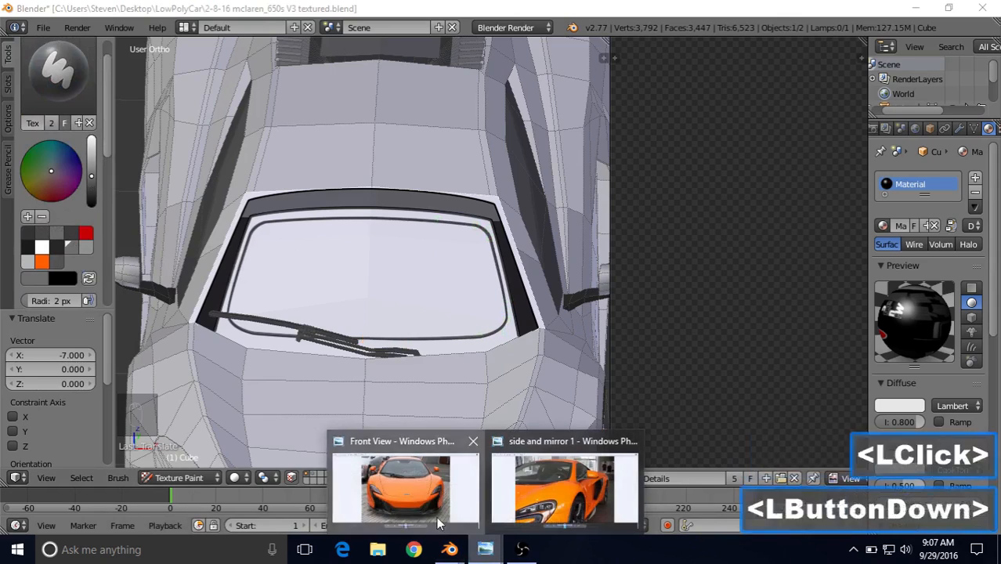
left_click(402, 482)
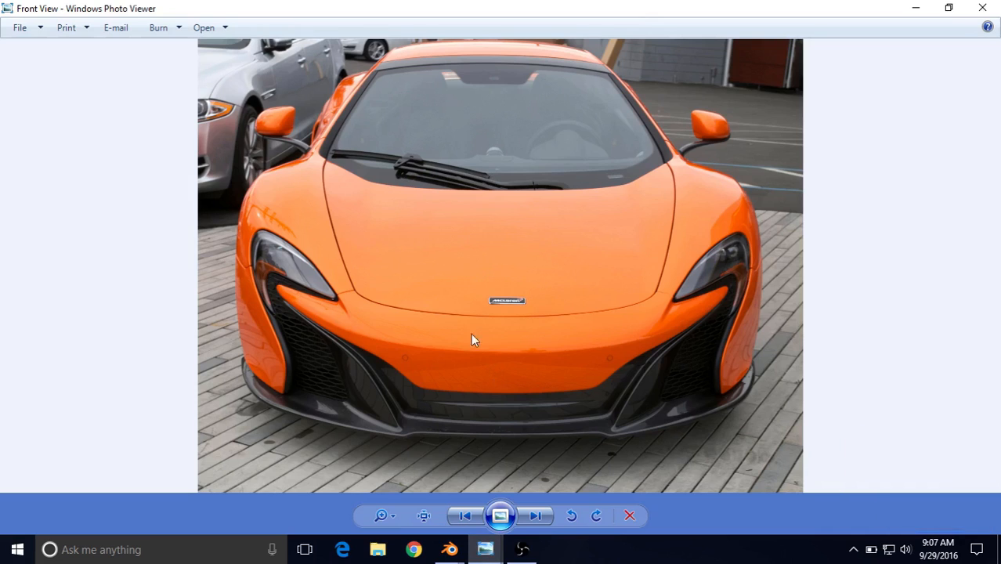
left_click(450, 550)
left_click(386, 527)
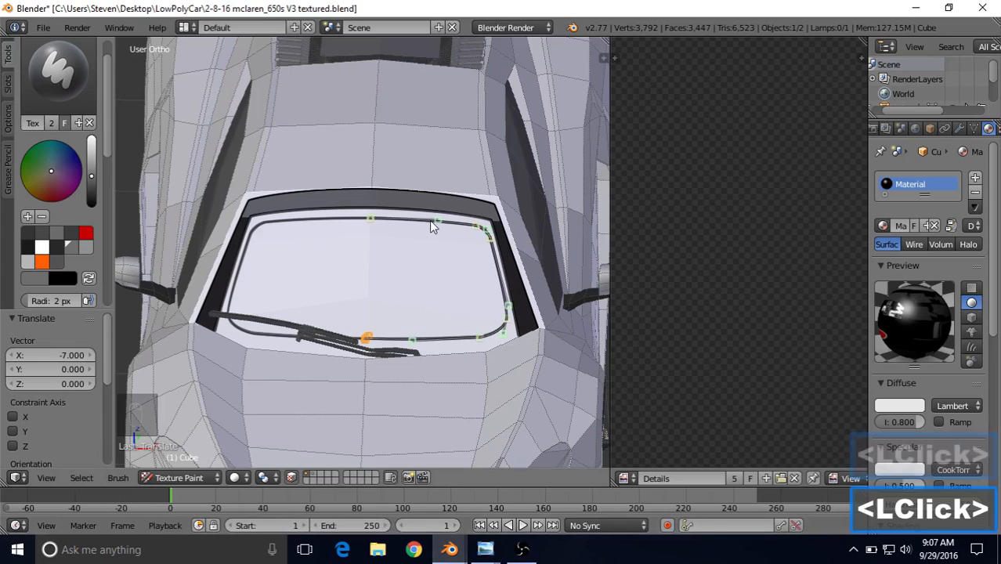
- Move the border curve's top-centre point slightly inward, and its upper-corner point by -1 in X and -3 in Y
right_click(370, 220, "shift")
right_click(478, 232, "shift")
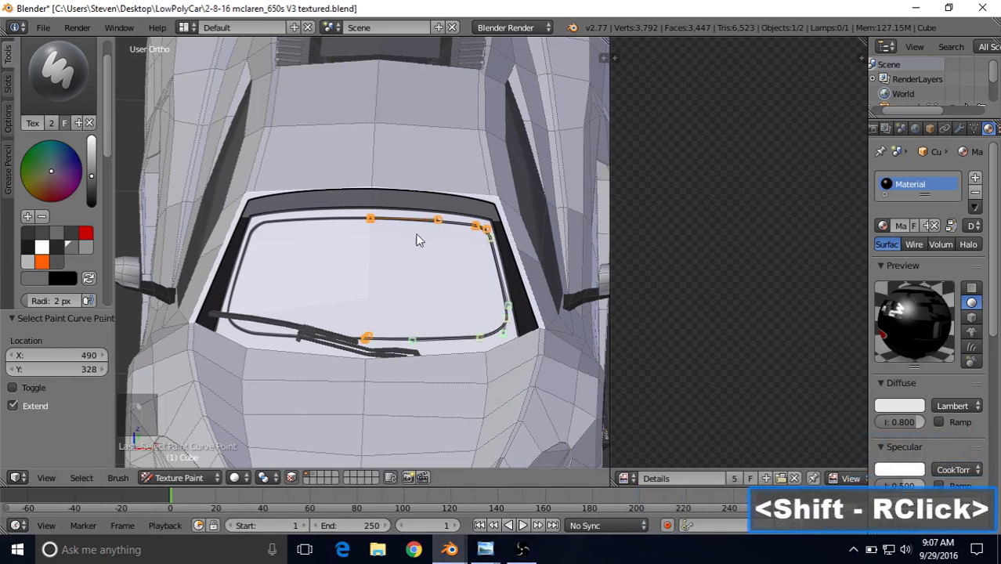
right_click(372, 230)
key("g")
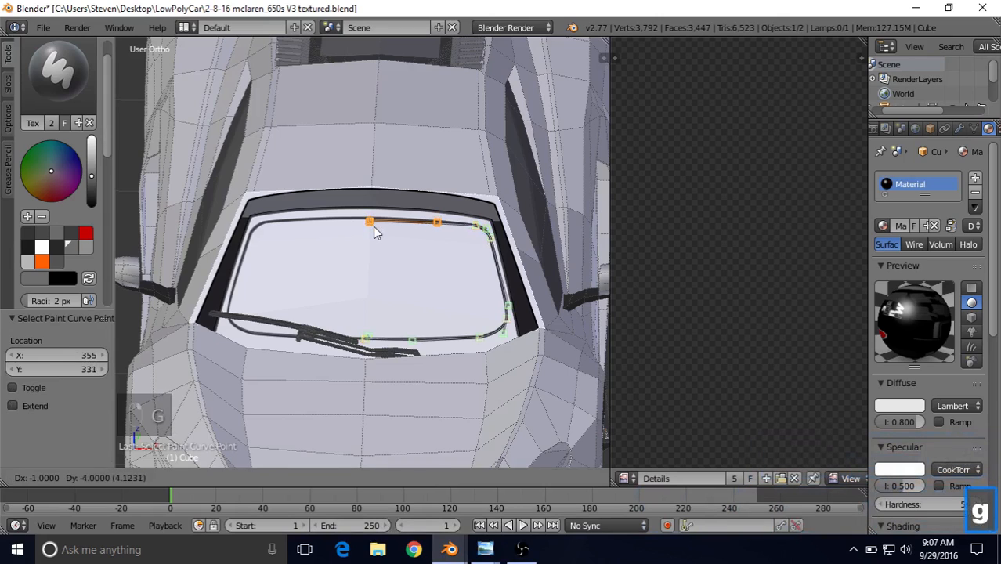
left_click(376, 230)
right_click(476, 229)
key("g")
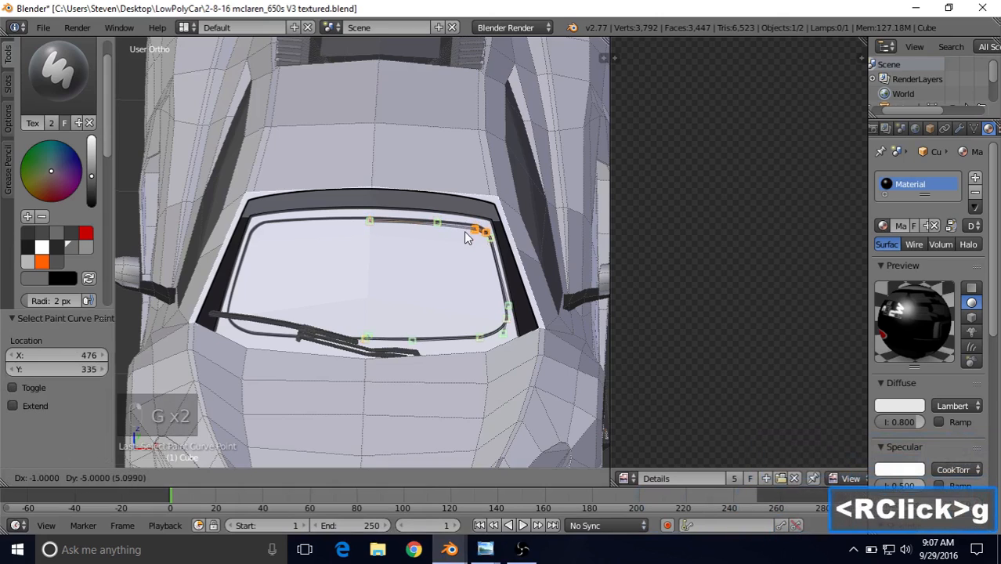
left_click(467, 235)
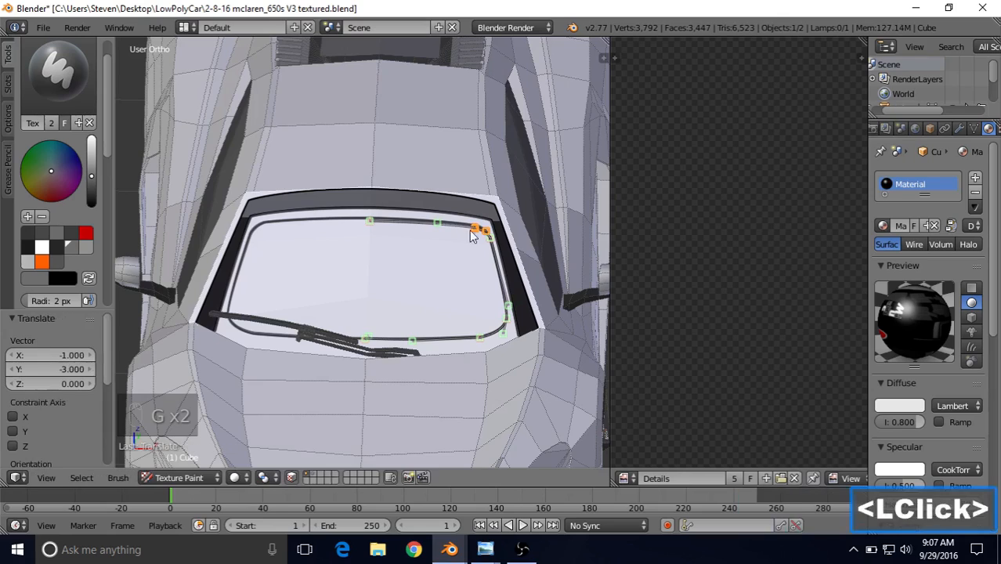
- Move the border curve's upper side point and both lower-corner points slightly inward from the painted line
right_click(487, 239)
key("g")
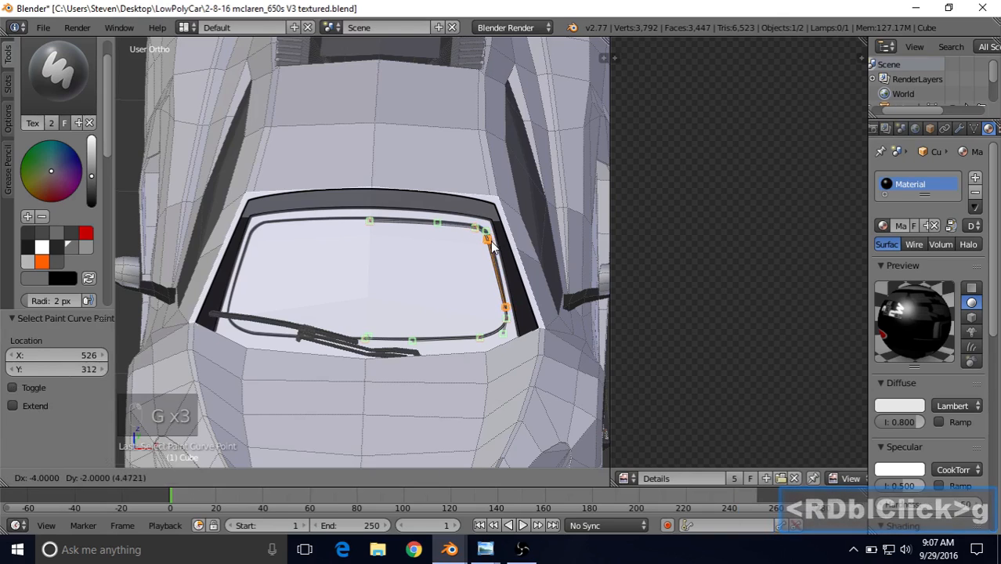
left_click(494, 259)
right_click(506, 329)
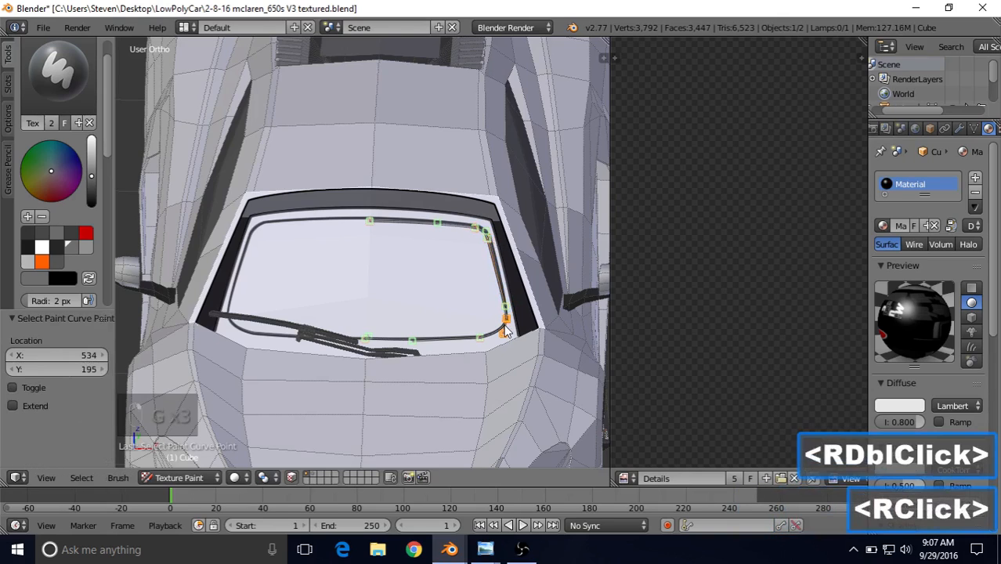
key("g")
left_click(503, 323)
right_click(477, 332)
key("g")
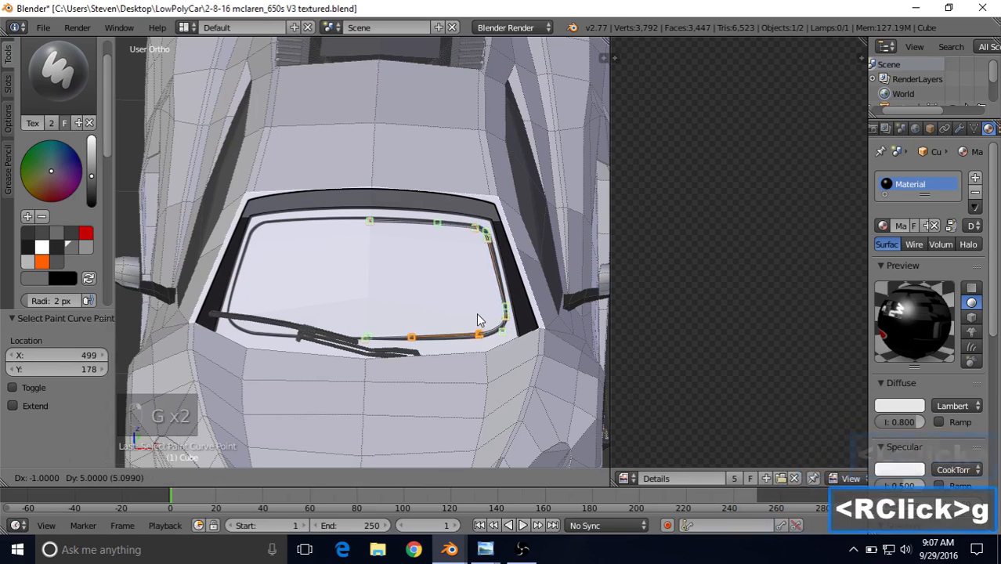
left_click(479, 321)
- Select the border curve's bottom-centre point and move it slightly up, inside the painted border
right_click(380, 323)
key("g")
right_click(369, 336)
right_click(363, 340)
right_click(375, 311)
right_click(375, 311)
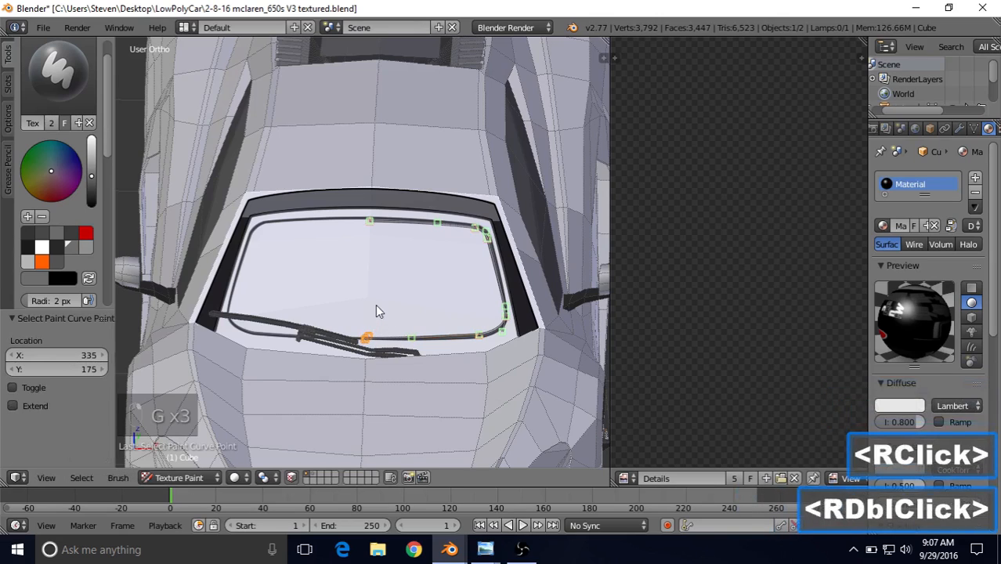
key("g")
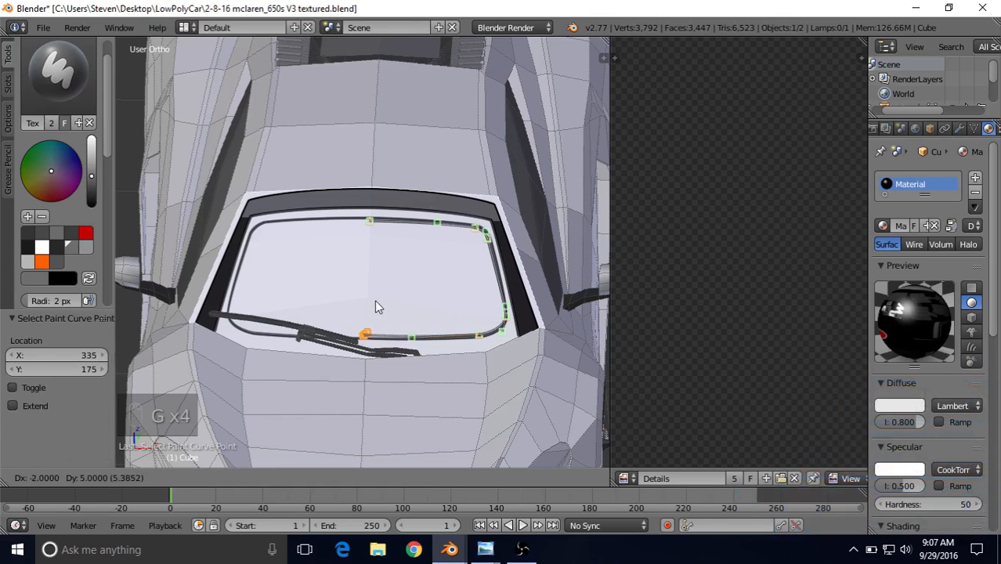
left_click(376, 310)
- Move the bottom-edge point near the lower corner by -2 in Y, then test-paint the grey stroke and undo it
right_click(476, 340)
right_click(476, 340)
key("g")
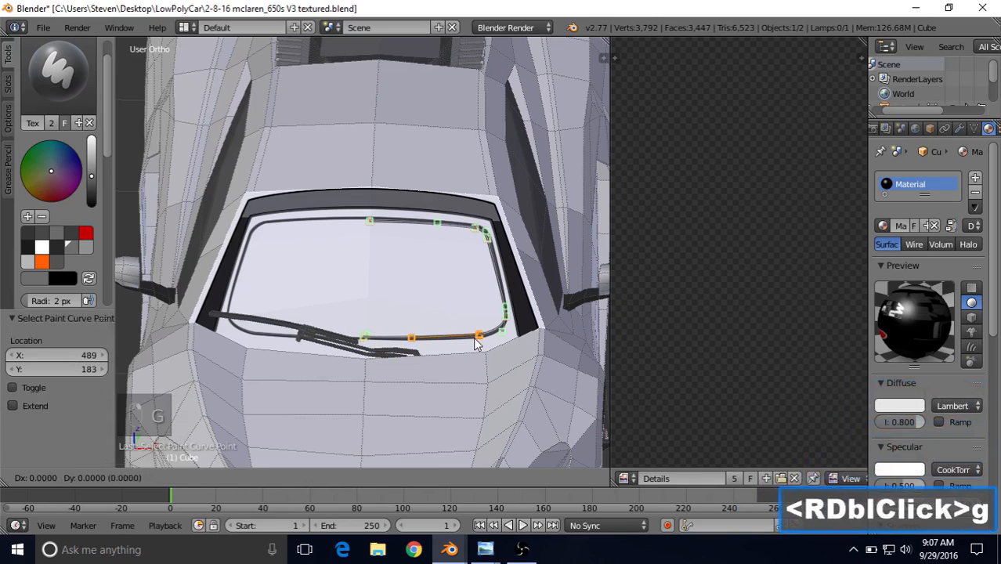
left_click(475, 344)
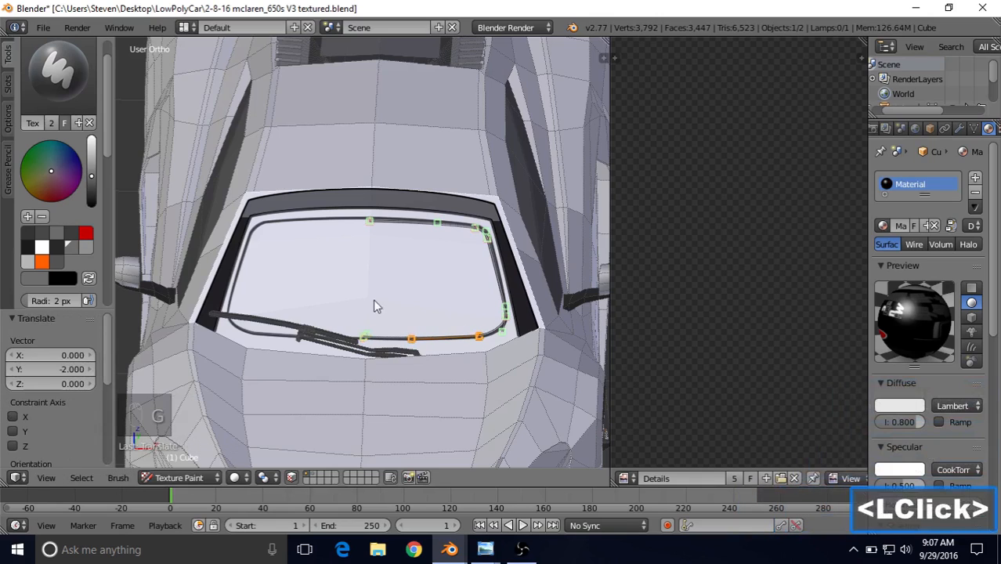
scroll(67, 192, "down", 9)
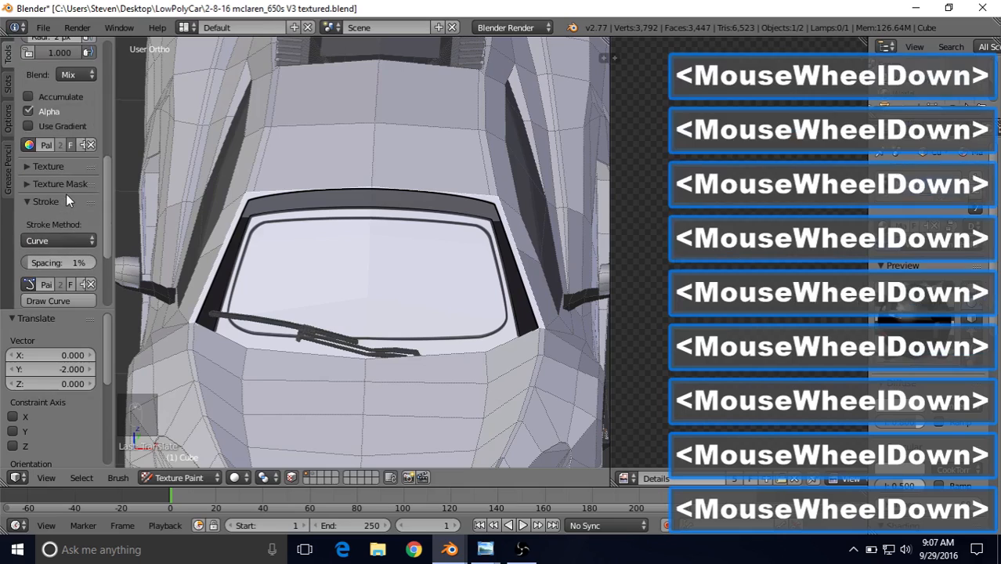
scroll(55, 269, "down", 3)
left_click(61, 242)
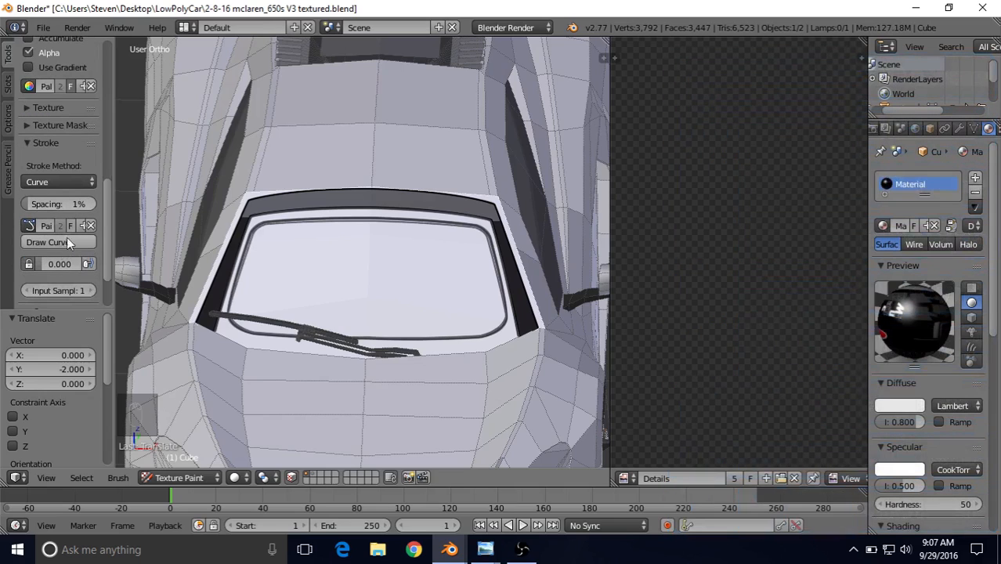
key("ctrl+z")
- Nudge the upper side point of the border curve outward and shift the neighbouring upper-corner point towards the windshield's centre
right_click(506, 225)
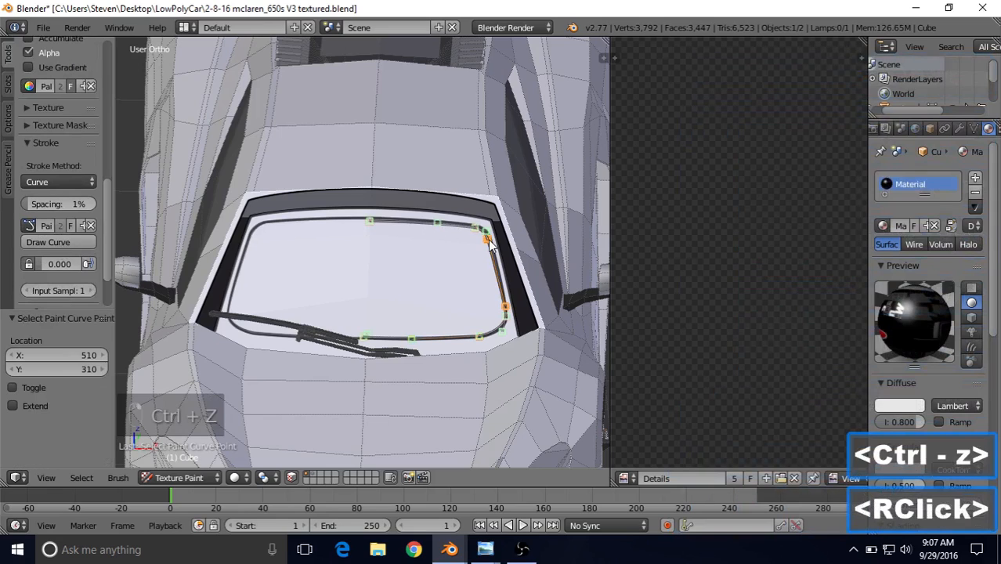
key("g")
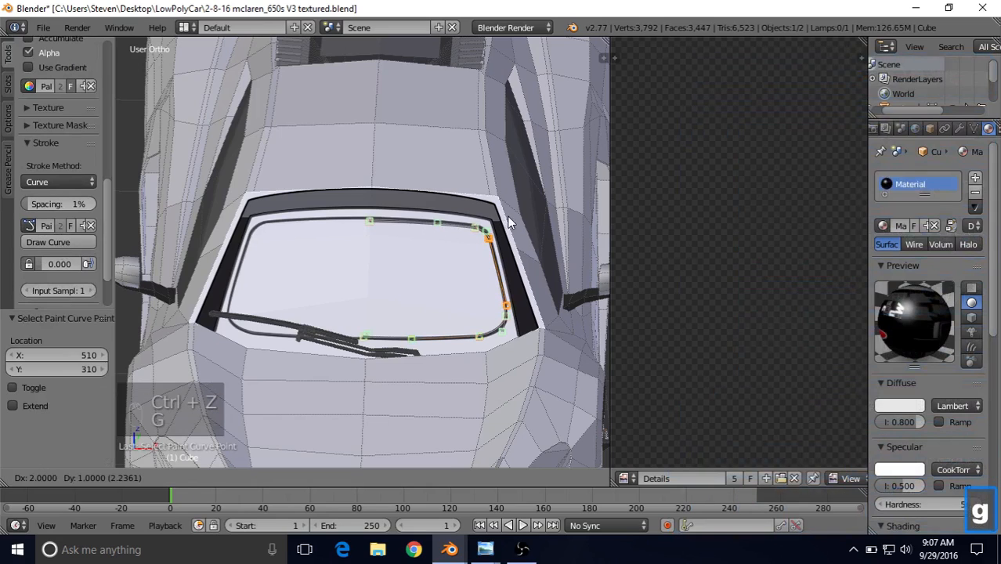
left_click(509, 220)
right_click(494, 215)
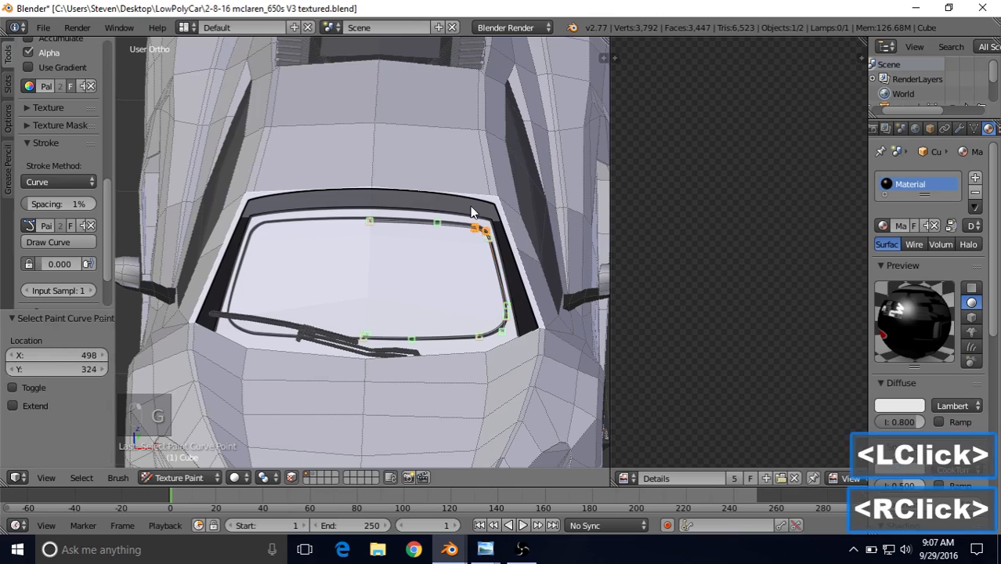
key("g")
left_click(473, 214)
- Move the side segment's lower handle by -3 in X and 1 in Y, and paint the grey stroke along the curve
right_click(515, 295)
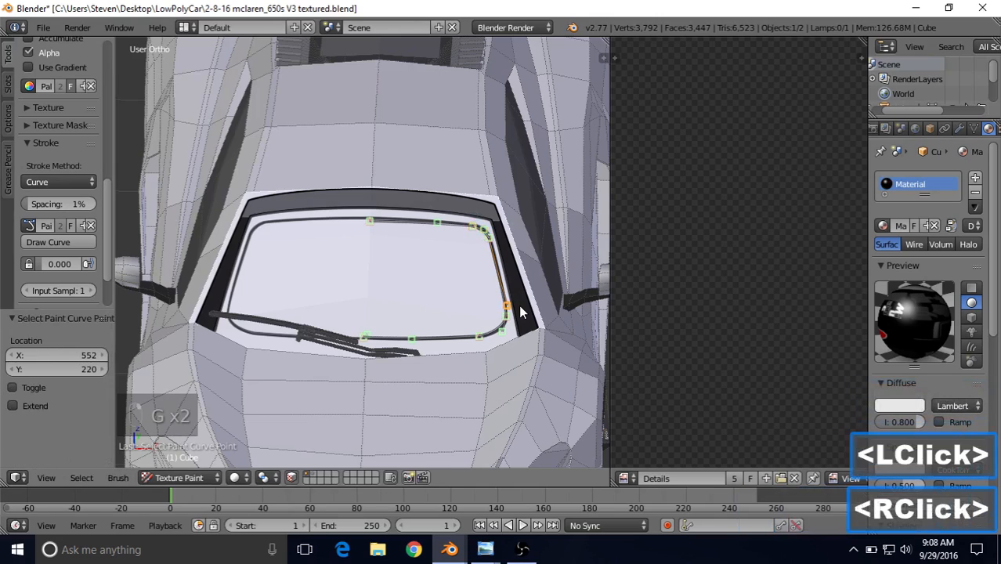
key("g")
left_click(518, 312)
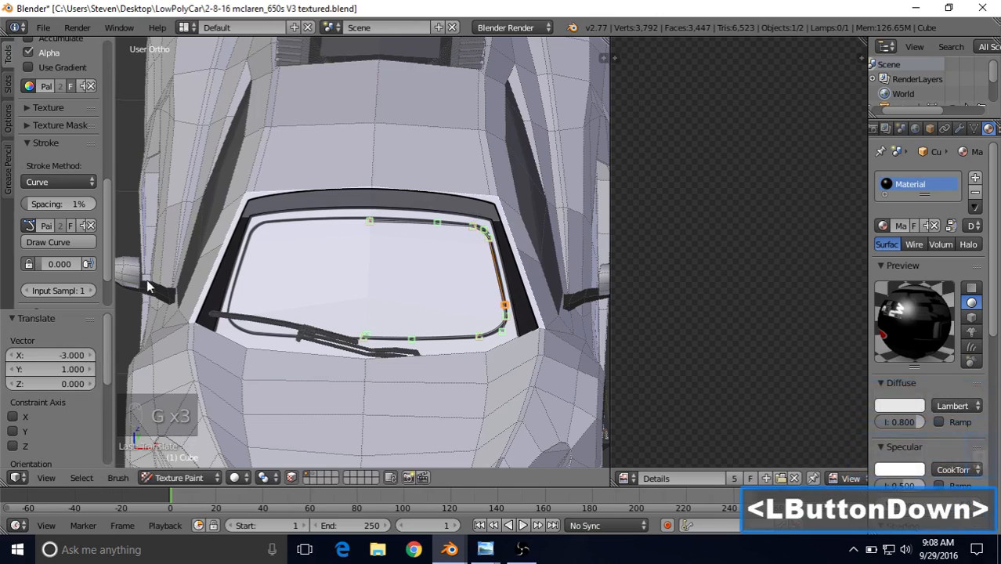
left_click(38, 245)
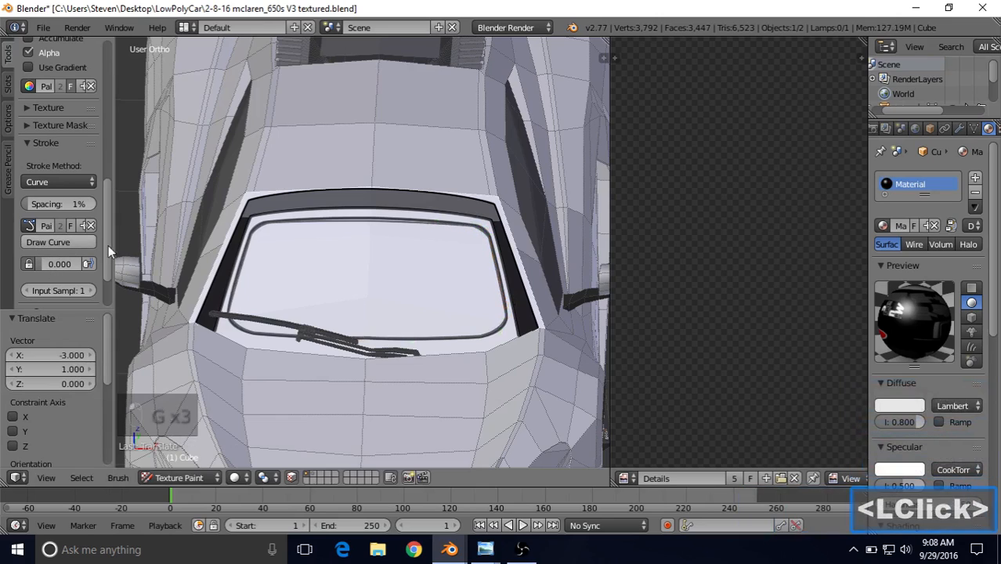
- Nudge the border curve's lower-corner point and move its lower handle by 1 in X and -4 in Y, then test-paint the stroke and undo it
key("ctrl+z")
right_click(500, 321)
key("g")
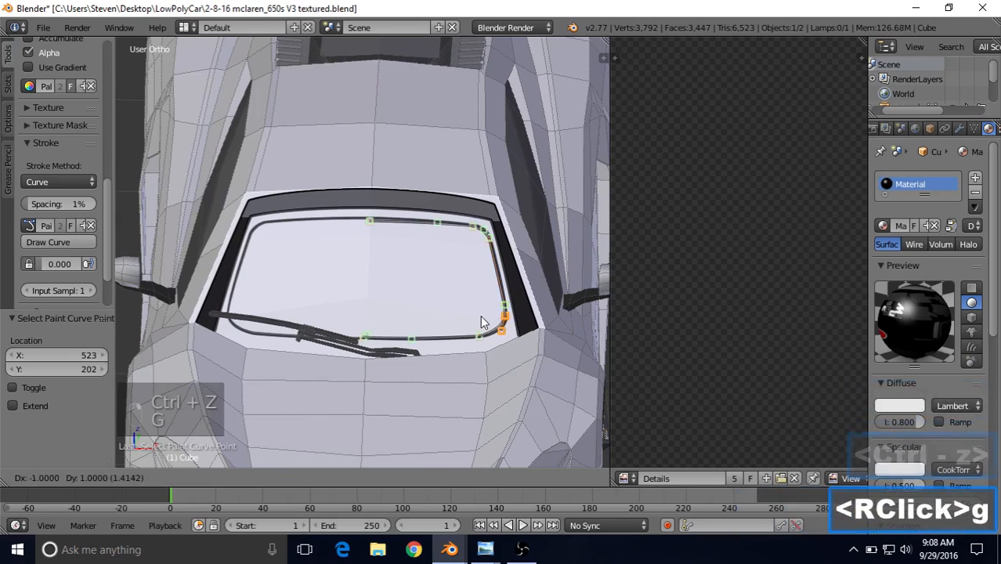
left_click(481, 320)
right_click(511, 337)
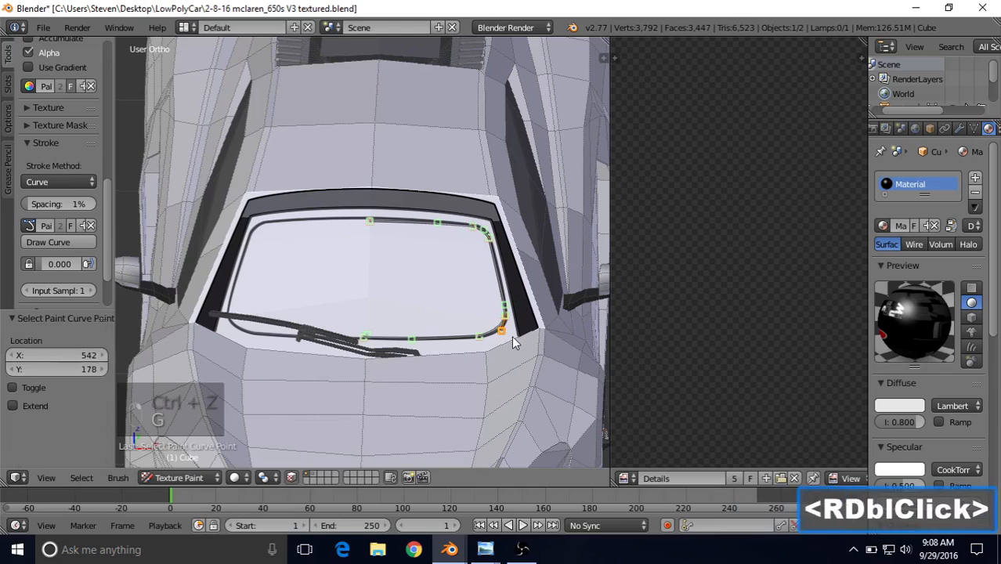
key("g")
left_click(513, 338)
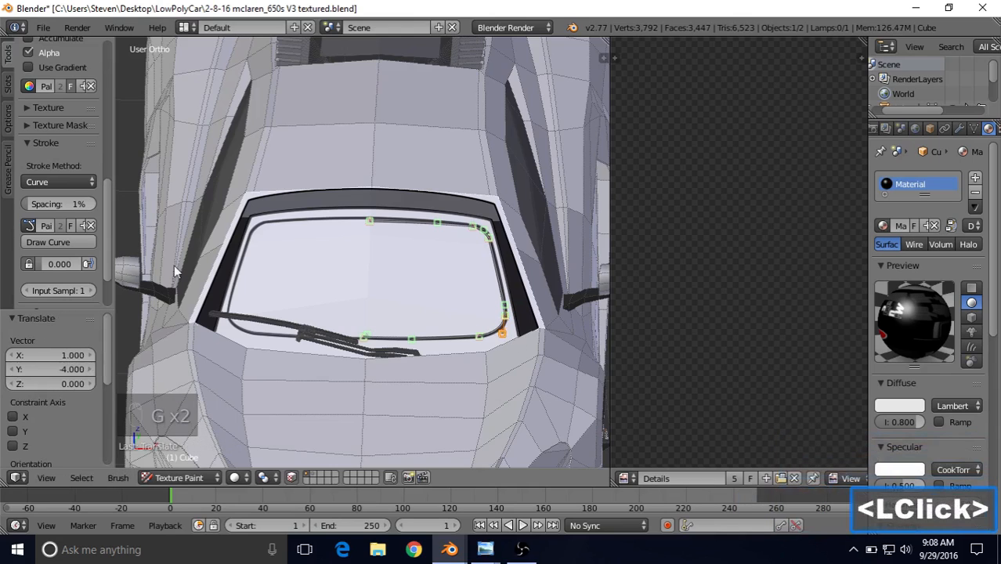
left_click(79, 249)
left_click(74, 243)
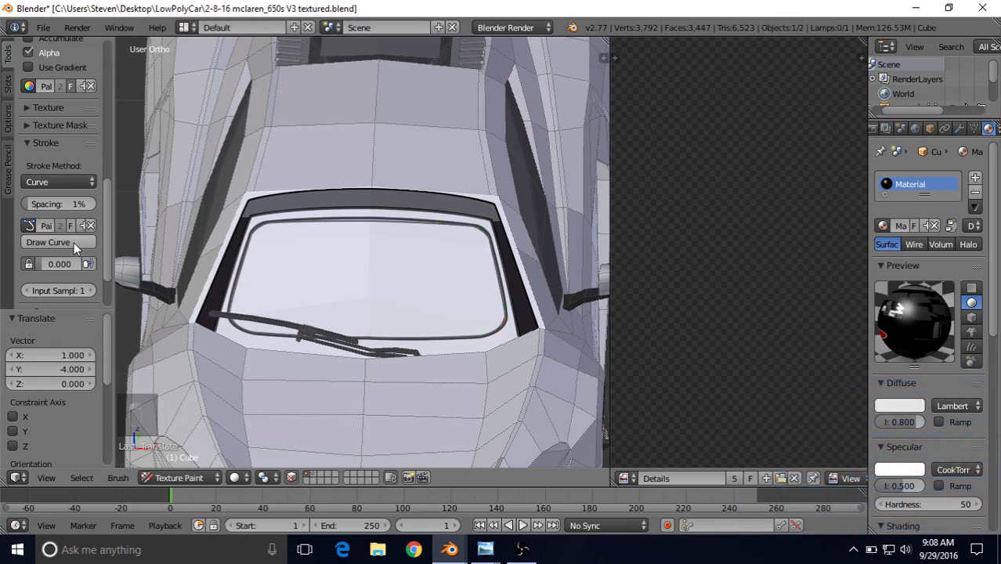
key("ctrl+z")
- Move the border curve's top-centre point by 2 in Y, then test-paint the grey stroke and undo it
right_click(376, 199)
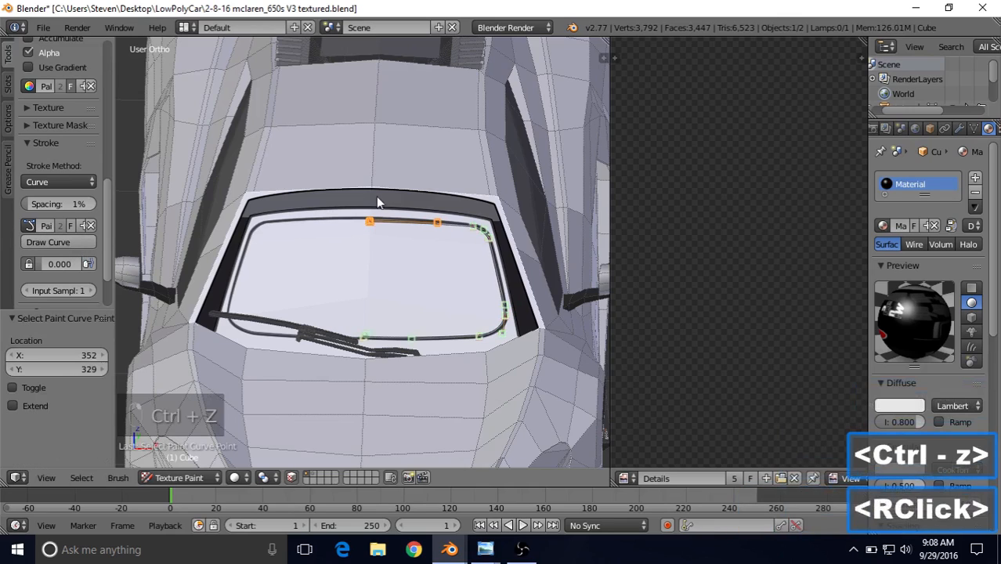
key("g")
left_click(376, 189)
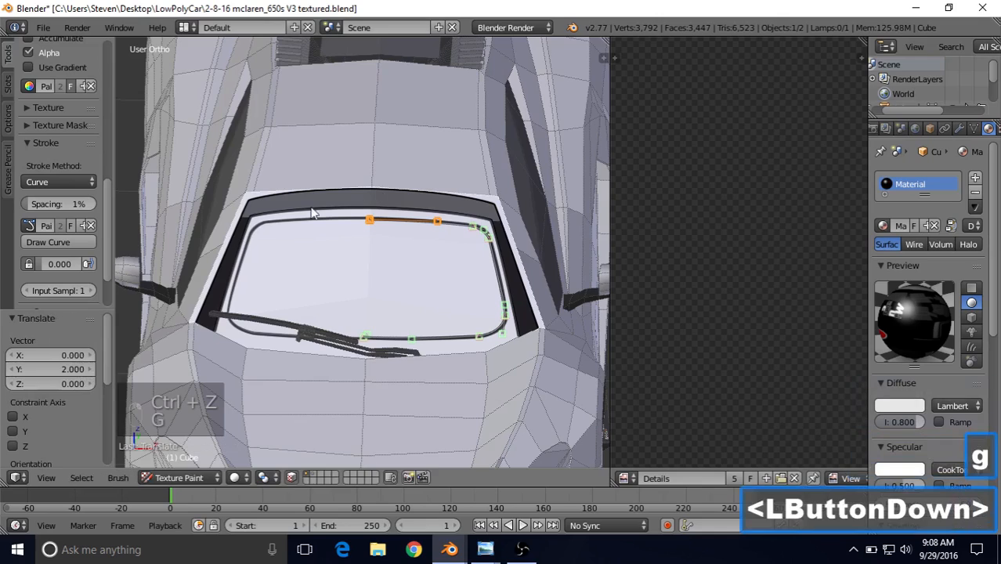
left_click(54, 242)
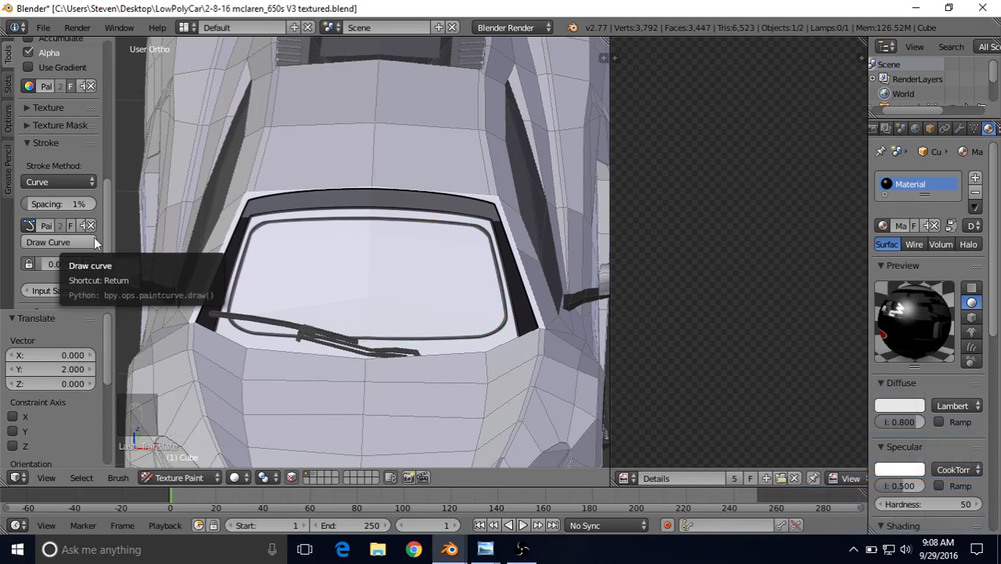
key("ctrl+z")
- Nudge the curve's upper side point slightly inward and slide the side segment's lower handle upward along the border
right_click(487, 239)
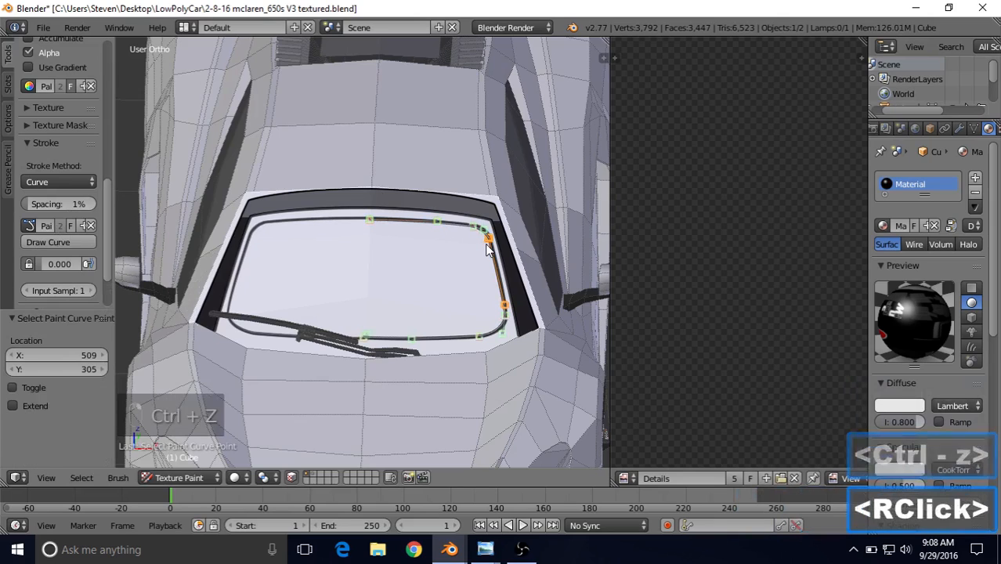
key("g")
left_click(484, 248)
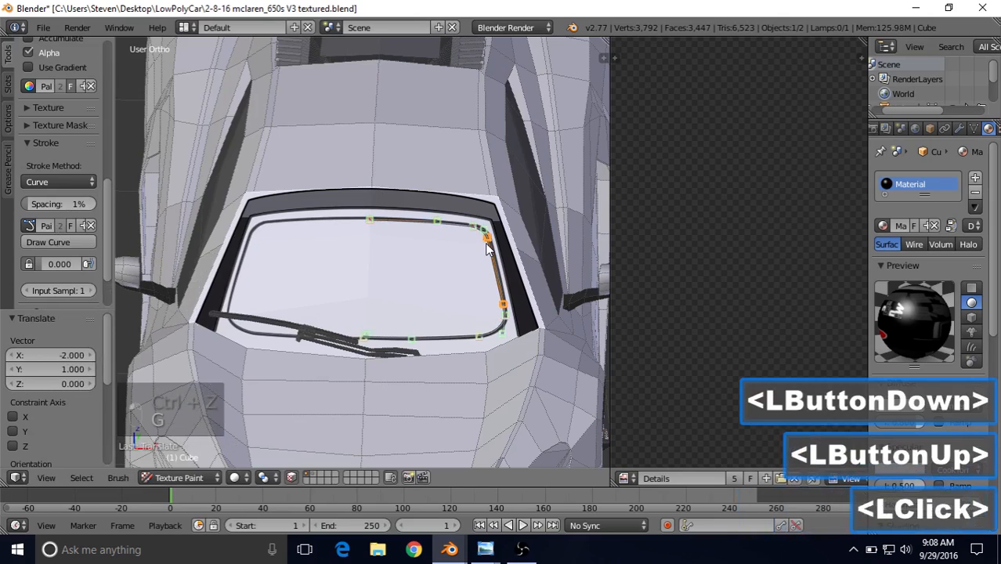
key("g")
left_click(488, 249)
right_click(513, 284)
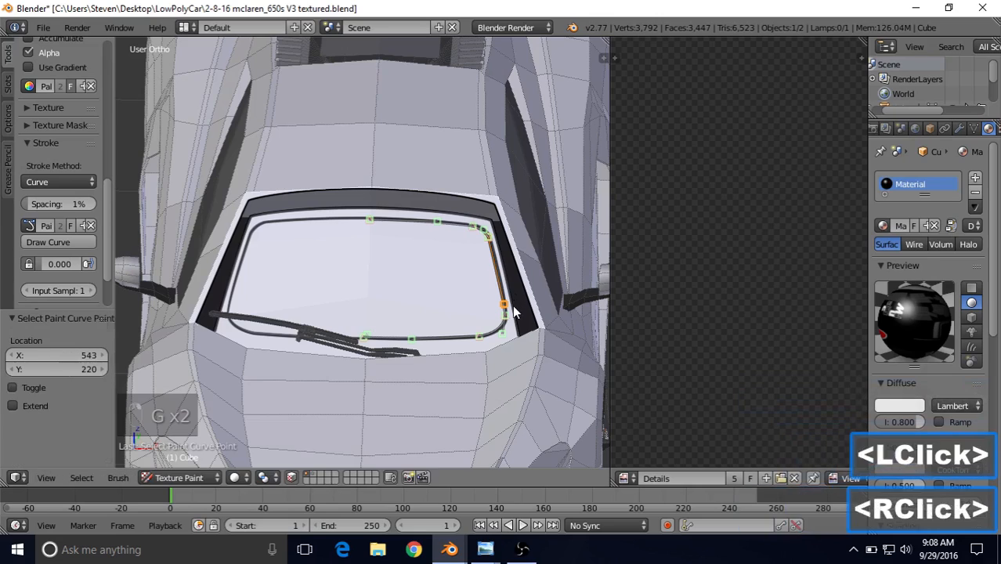
key("g")
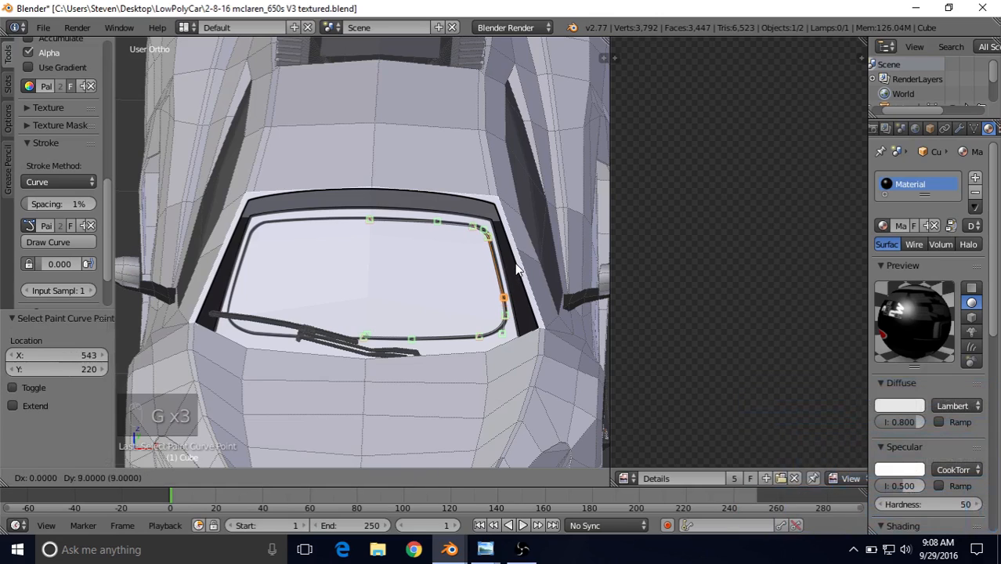
left_click(514, 262)
- Move the curve's lower side point by -2 in Y, then test-paint the grey stroke and undo it
right_click(505, 319)
key("g")
left_click(507, 324)
left_click(74, 243)
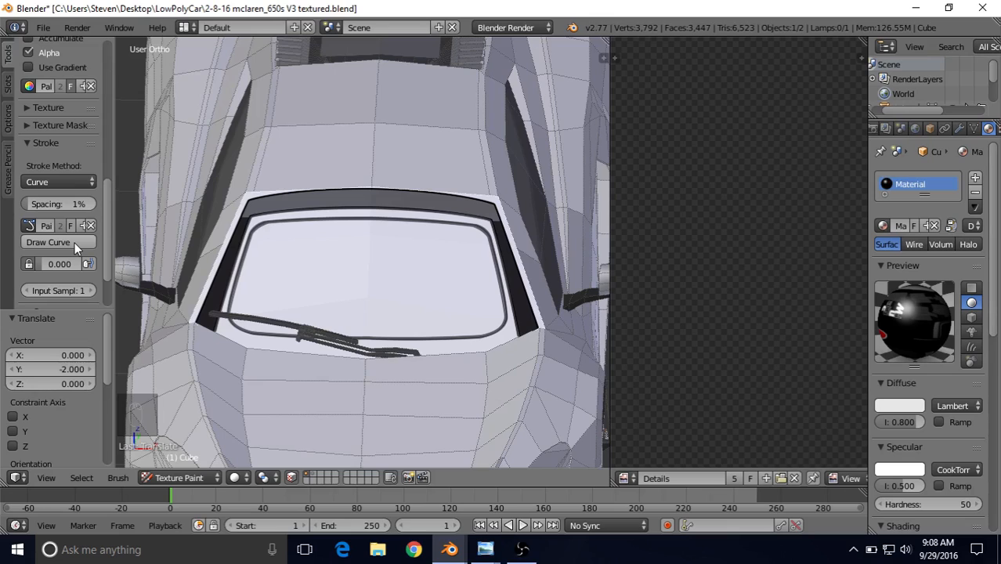
key("ctrl+z")
- Move the side segment's lower handle by 2 in X and -1 in Y, and paint the grey stroke along the curve
right_click(510, 295)
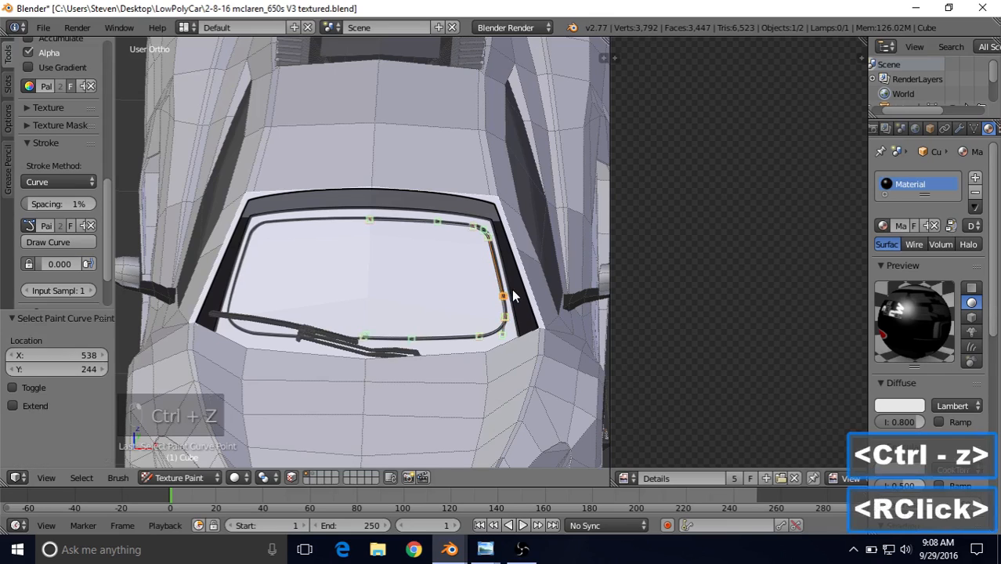
key("g")
left_click(514, 289)
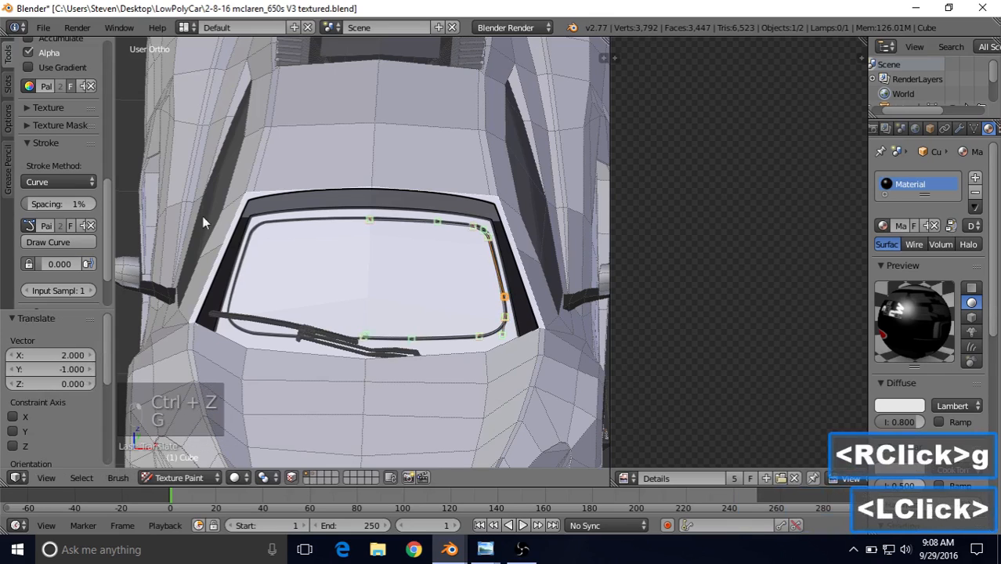
left_click(68, 243)
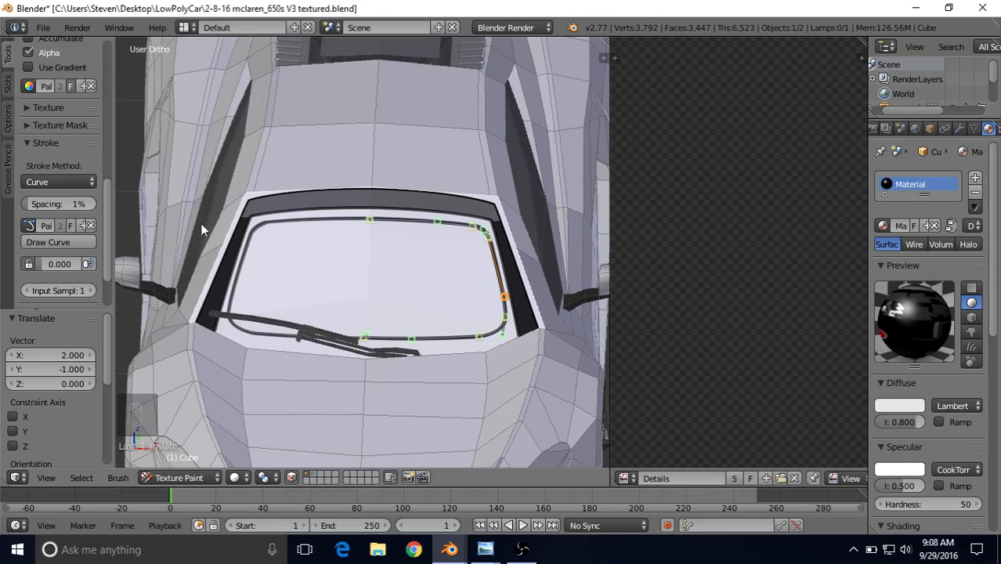
- Set the brush's stroke method to Space for freehand painting
mouse_move(105, 187)
left_mouse_down()
mouse_move(112, 91)
mouse_move(101, 102)
left_mouse_up()
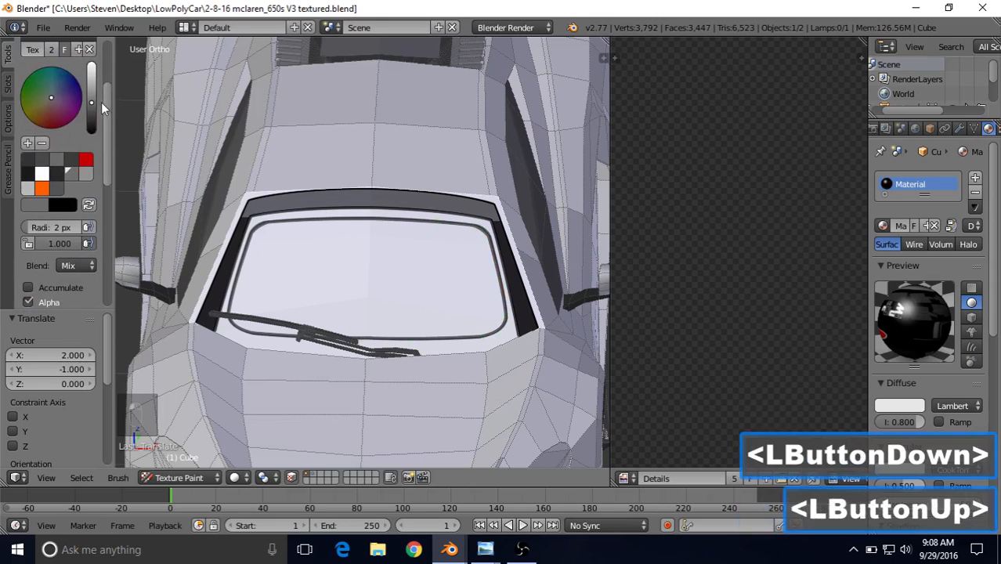
left_click_drag(107, 176, 114, 269)
left_click(59, 178)
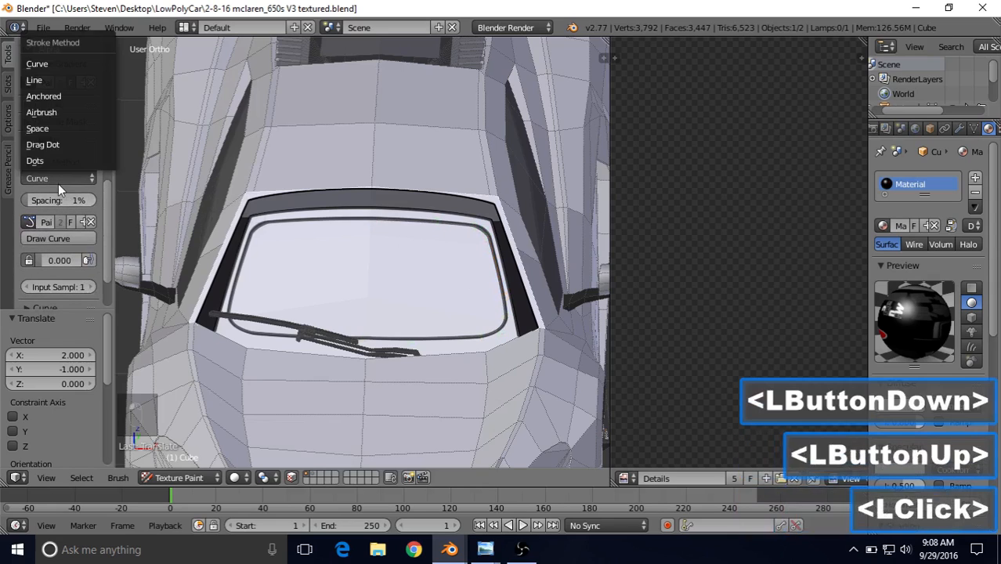
left_click(58, 126)
- Enlarge the brush and fill the main area of the glass inside the rounded border with grey
middle_click_drag(423, 259, 419, 247, "shift")
scroll(419, 247, "up", 3)
key("f")
left_click(369, 251)
mouse_move(369, 251)
left_mouse_down()
mouse_move(354, 226)
mouse_move(416, 202)
mouse_move(360, 179)
mouse_move(408, 168)
mouse_move(397, 164)
mouse_move(488, 179)
mouse_move(505, 224)
mouse_move(481, 228)
mouse_move(442, 301)
mouse_move(483, 241)
mouse_move(368, 281)
mouse_move(544, 274)
mouse_move(509, 265)
mouse_move(413, 306)
mouse_move(560, 271)
mouse_move(562, 197)
mouse_move(522, 173)
mouse_move(457, 166)
left_mouse_up()
middle_click_drag(480, 257, 447, 179, "shift")
mouse_move(446, 185)
left_mouse_down()
mouse_move(445, 125)
mouse_move(465, 107)
mouse_move(486, 110)
mouse_move(492, 258)
mouse_move(408, 285)
mouse_move(298, 283)
left_mouse_up()
mouse_move(474, 264)
middle_mouse_down("shift")
mouse_move(321, 282)
mouse_move(351, 335)
mouse_move(300, 280)
mouse_move(282, 276)
middle_mouse_up("shift")
scroll(319, 284, "up", 1)
scroll(318, 277, "up", 1)
left_click_drag(281, 275, 356, 278)
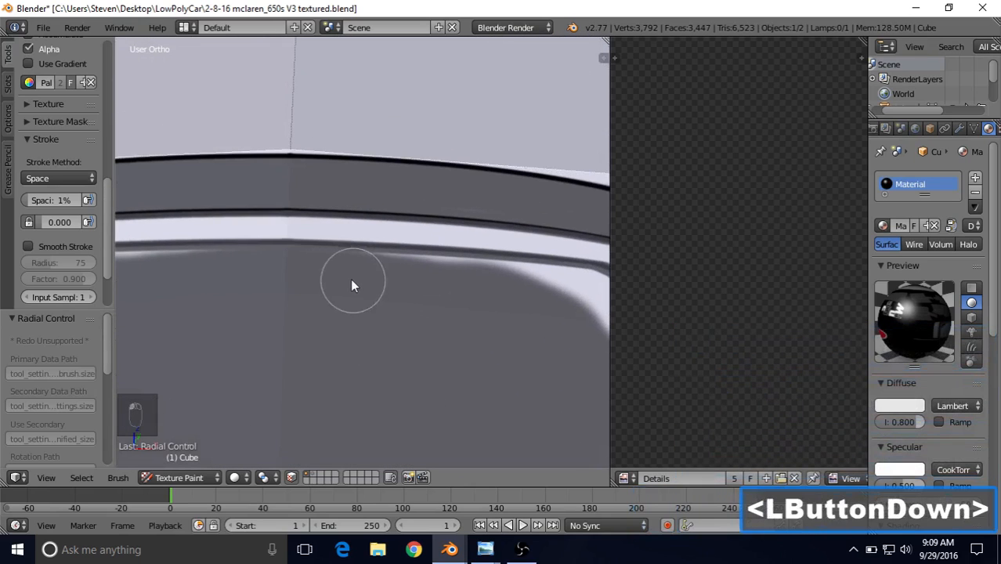
mouse_move(418, 283)
left_mouse_down()
mouse_move(461, 285)
mouse_move(404, 310)
left_mouse_up()
key("ctrl+z")
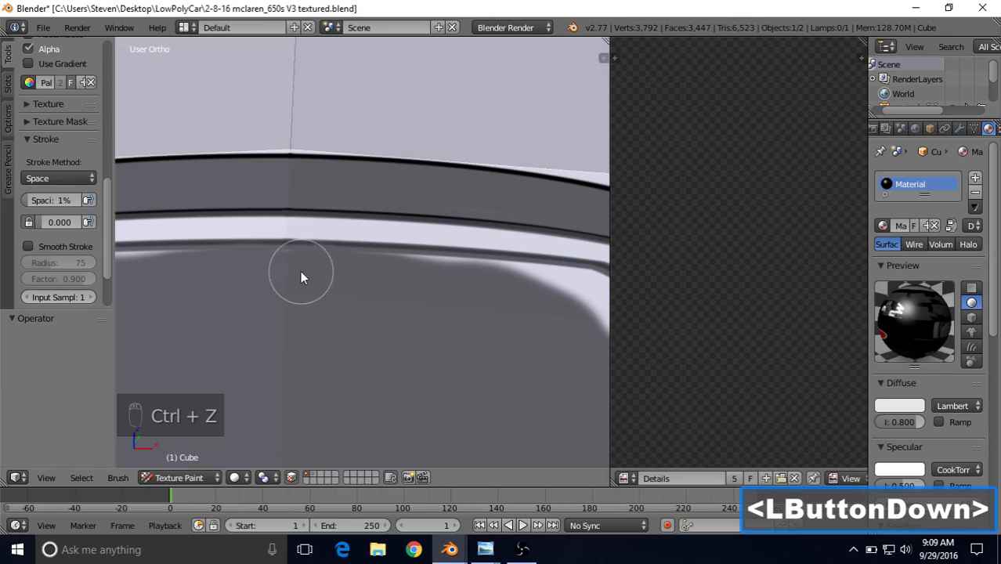
left_click_drag(304, 278, 349, 318)
key("ctrl+z")
- Shrink the brush and paint grey along the glass's top edge up to the inner border line
key("f")
left_click(332, 297)
left_click_drag(286, 261, 408, 271)
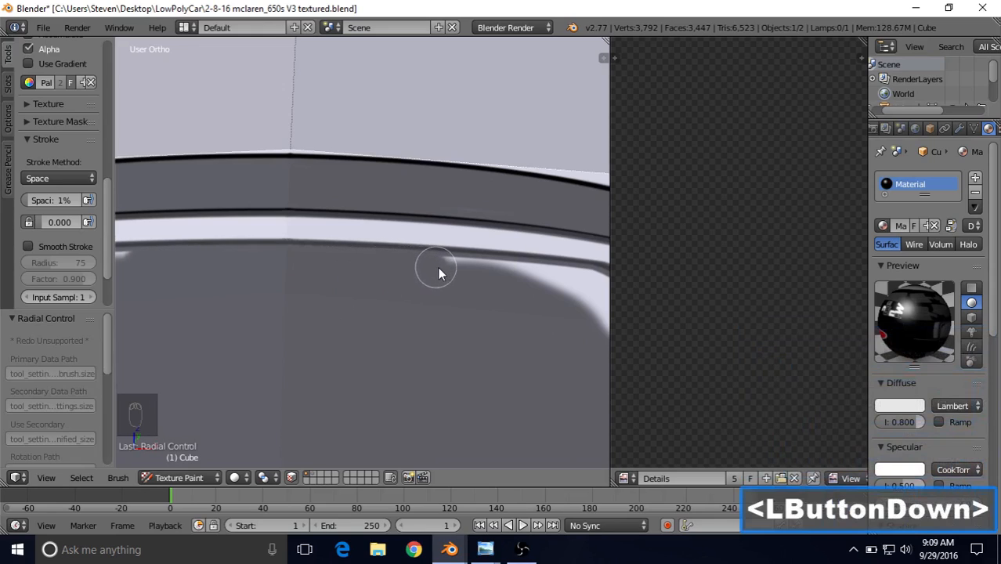
left_click_drag(525, 280, 543, 279)
left_click_drag(479, 280, 454, 286)
mouse_move(453, 286)
middle_mouse_down("shift")
mouse_move(447, 315)
mouse_move(280, 246)
middle_mouse_up("shift")
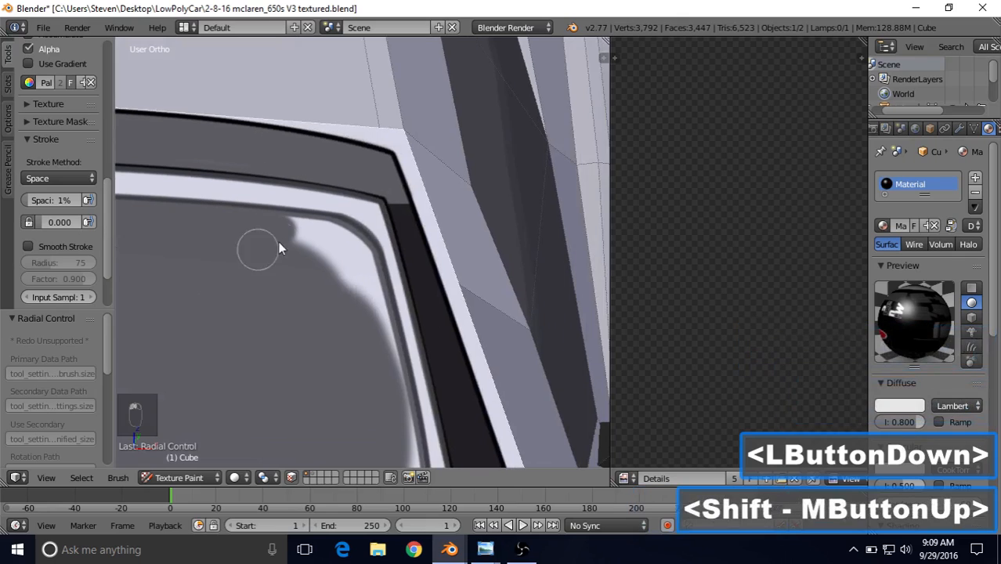
mouse_move(284, 225)
left_mouse_down()
mouse_move(333, 237)
mouse_move(313, 245)
mouse_move(307, 226)
mouse_move(337, 241)
mouse_move(289, 244)
mouse_move(280, 225)
mouse_move(327, 232)
mouse_move(310, 251)
mouse_move(335, 239)
left_mouse_up()
key("ctrl+z")
key("ctrl+z")
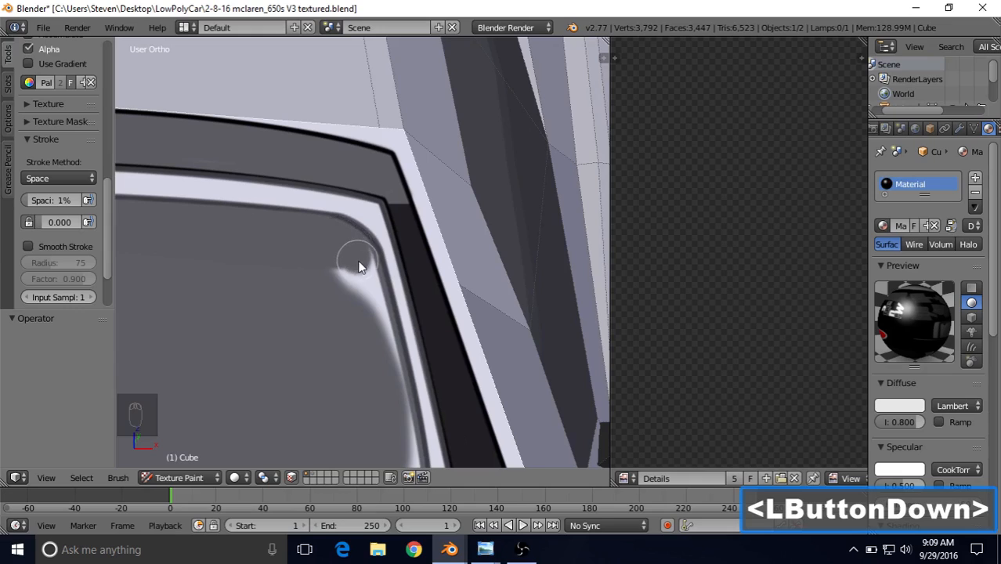
left_click_drag(326, 282, 362, 265)
left_click_drag(377, 335, 346, 349)
key("ctrl+z")
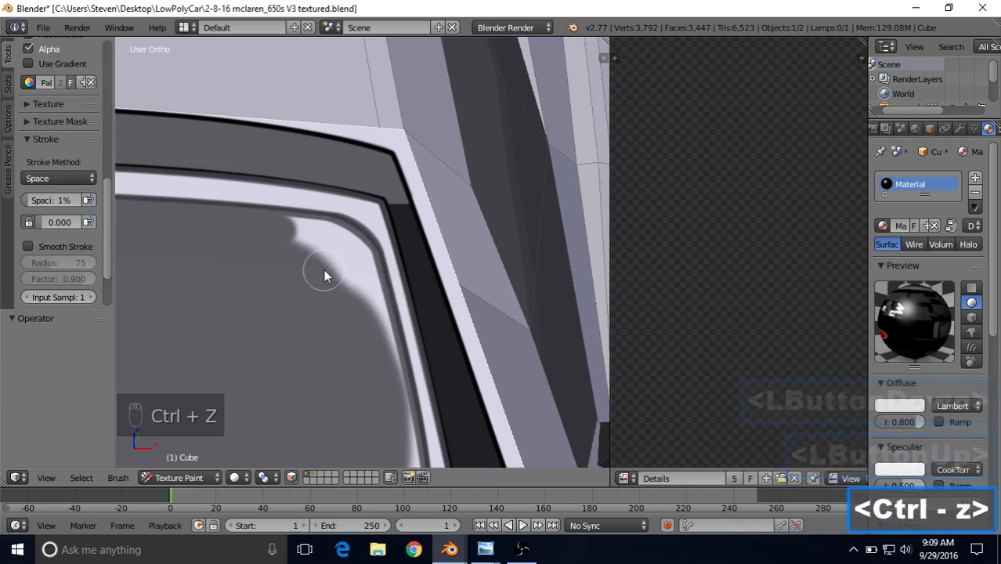
- Reduce the brush size further and fill the gap inside the border's rounded upper corner with grey
key("f")
left_click(295, 235)
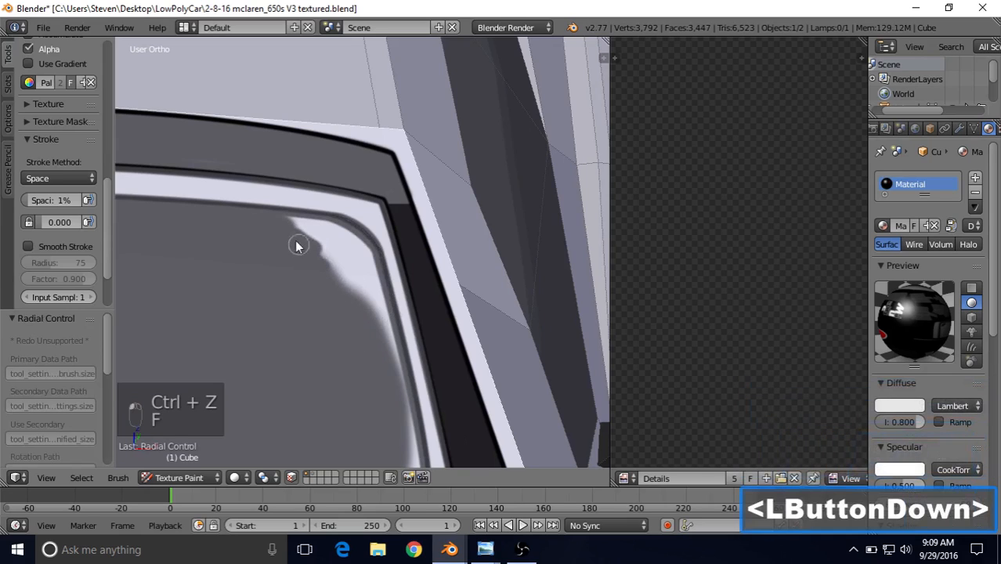
left_click_drag(281, 226, 368, 252)
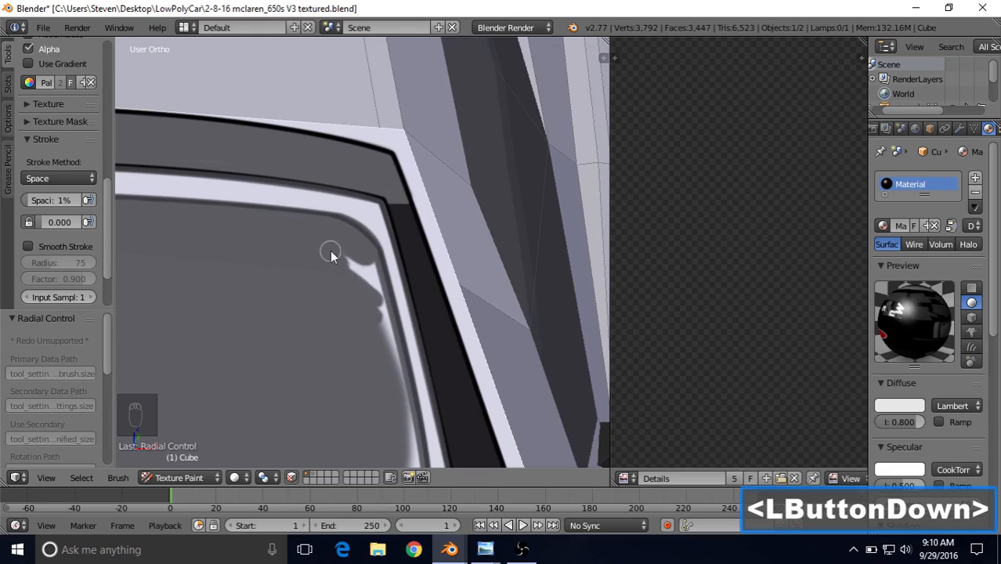
mouse_move(352, 261)
left_mouse_down()
mouse_move(372, 286)
mouse_move(367, 260)
left_mouse_up()
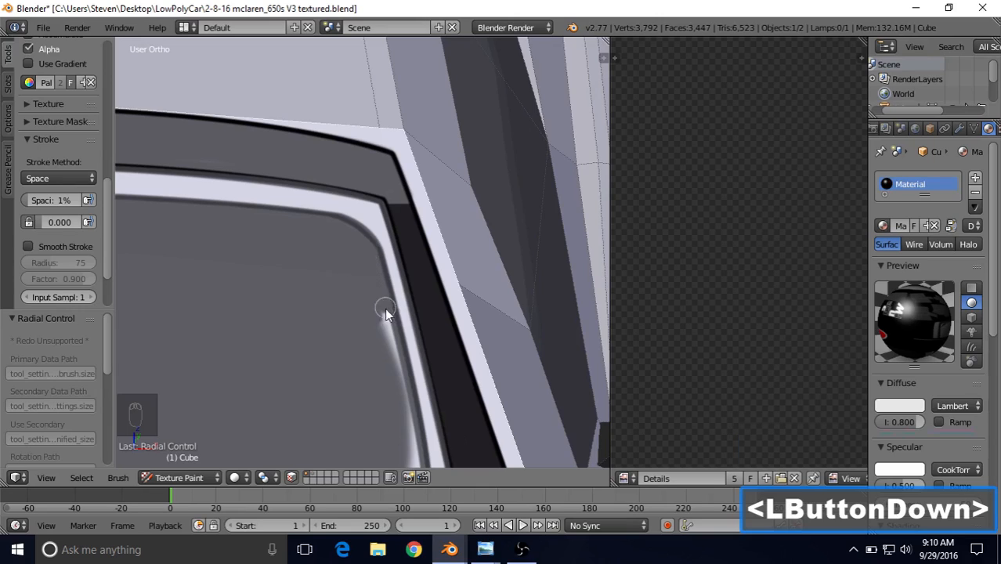
left_click_drag(384, 307, 380, 328)
- Paint grey over the remaining light gaps along the border's side edge and inside its rounded lower corner
middle_click_drag(380, 334, 323, 240, "shift")
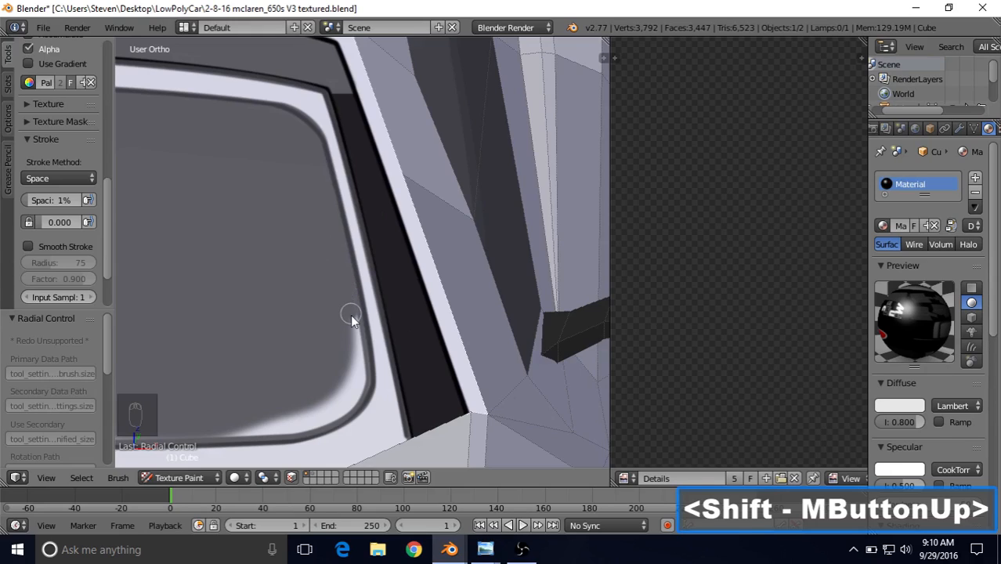
middle_click_drag(350, 315, 373, 205, "shift")
middle_click_drag(346, 331, 391, 320, "shift")
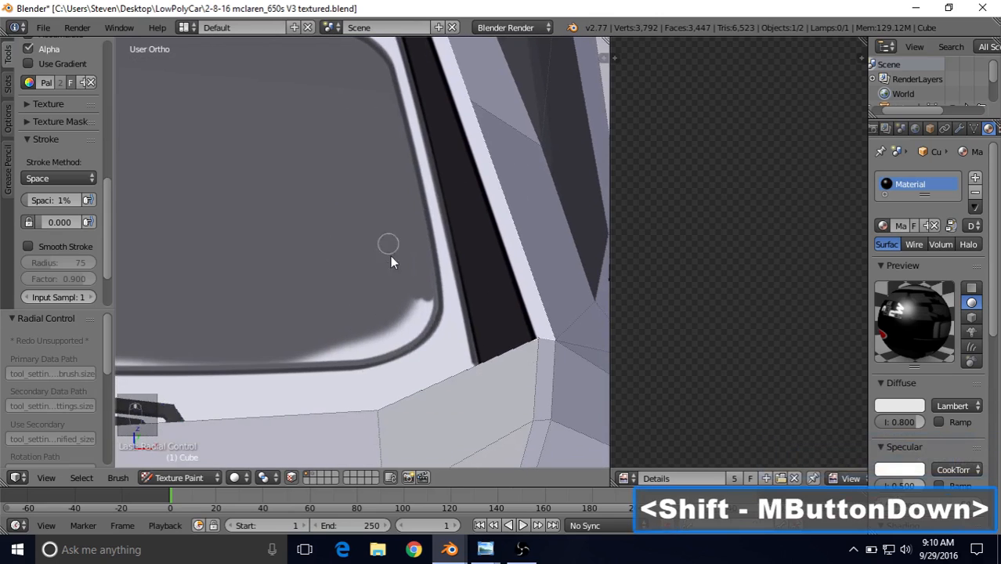
left_click(411, 311)
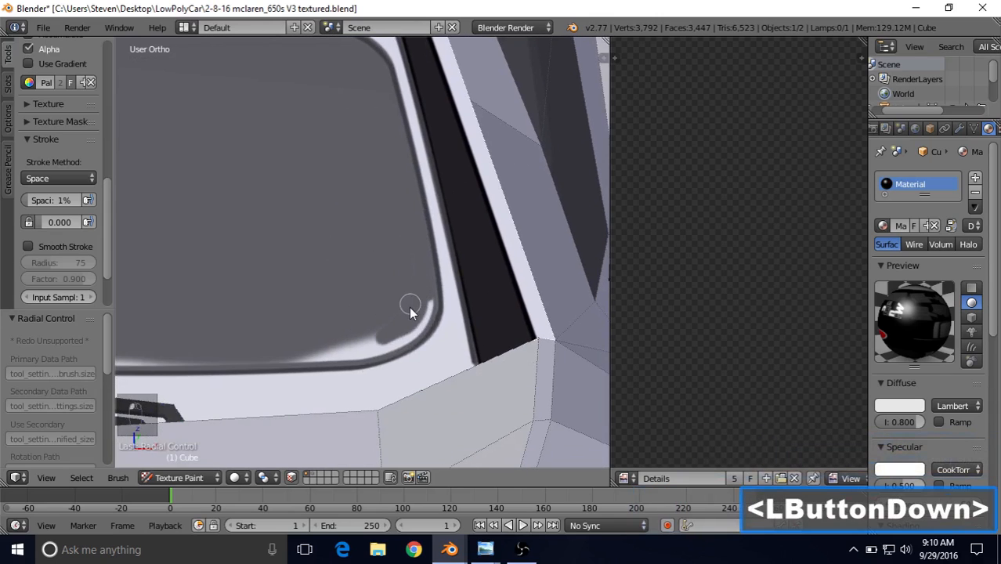
left_click_drag(409, 311, 274, 349)
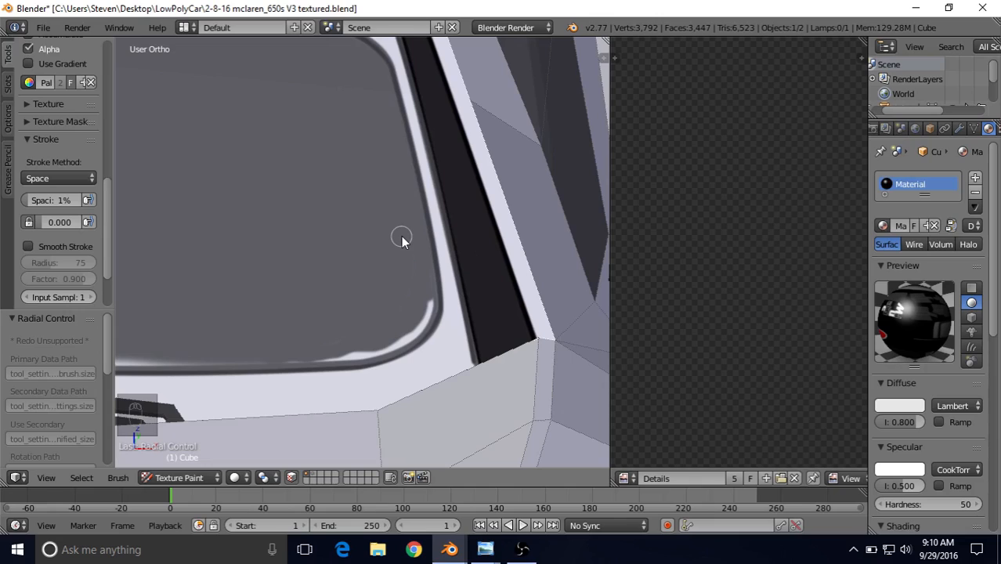
left_click_drag(411, 343, 420, 342)
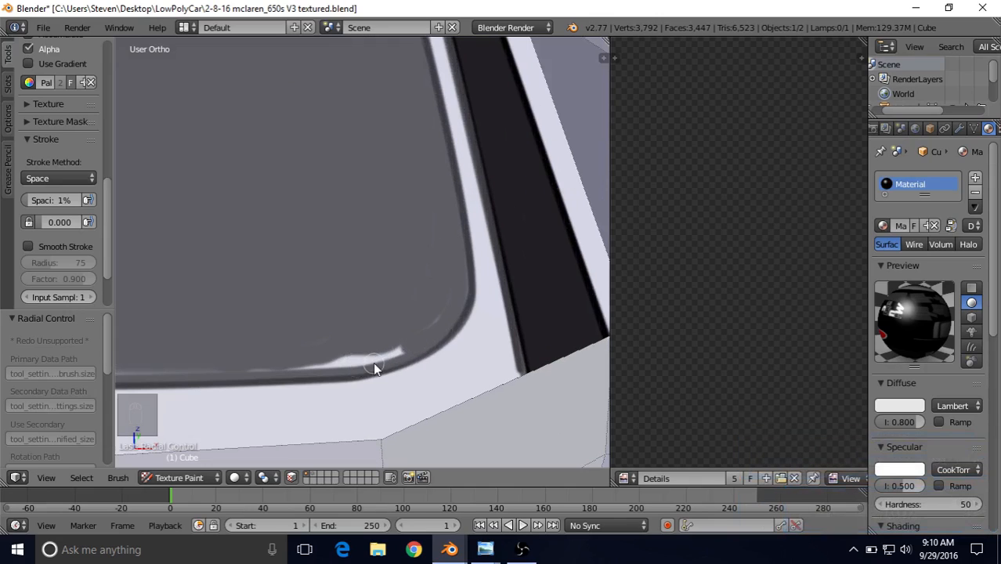
mouse_move(399, 351)
left_mouse_down()
mouse_move(348, 370)
mouse_move(261, 373)
left_mouse_up()
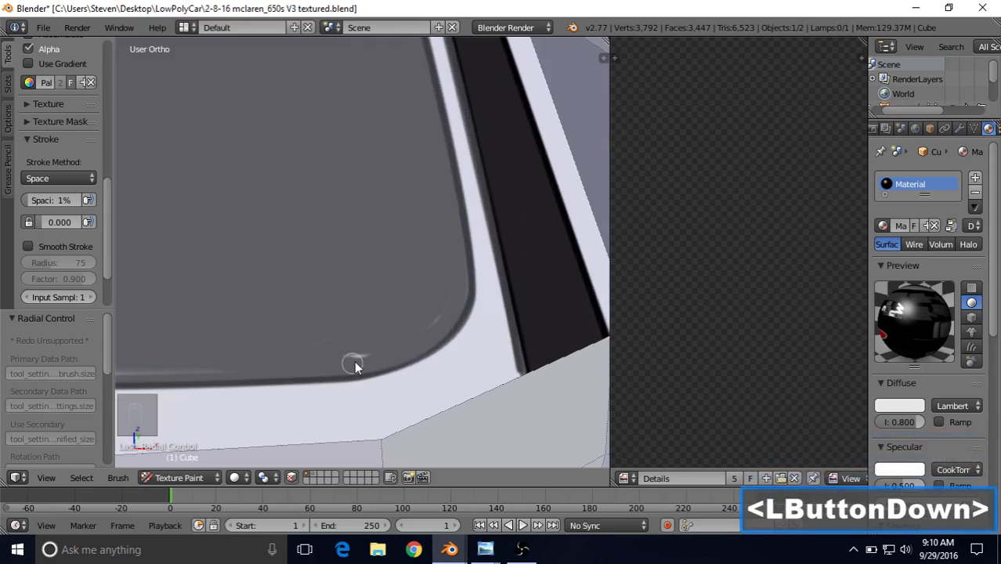
mouse_move(355, 362)
left_mouse_down()
mouse_move(315, 359)
mouse_move(320, 341)
mouse_move(403, 320)
left_mouse_up()
left_click_drag(452, 292, 398, 346)
- Paint grey over the light gap along the glass's bottom edge, from the corner to the wiper
scroll(398, 346, "down", 2)
mouse_move(398, 346)
middle_mouse_down("shift")
mouse_move(417, 206)
mouse_move(398, 262)
middle_mouse_up("shift")
scroll(398, 262, "up", 3)
mouse_move(451, 322)
left_mouse_down()
mouse_move(480, 322)
mouse_move(459, 308)
mouse_move(395, 324)
mouse_move(270, 322)
left_mouse_up()
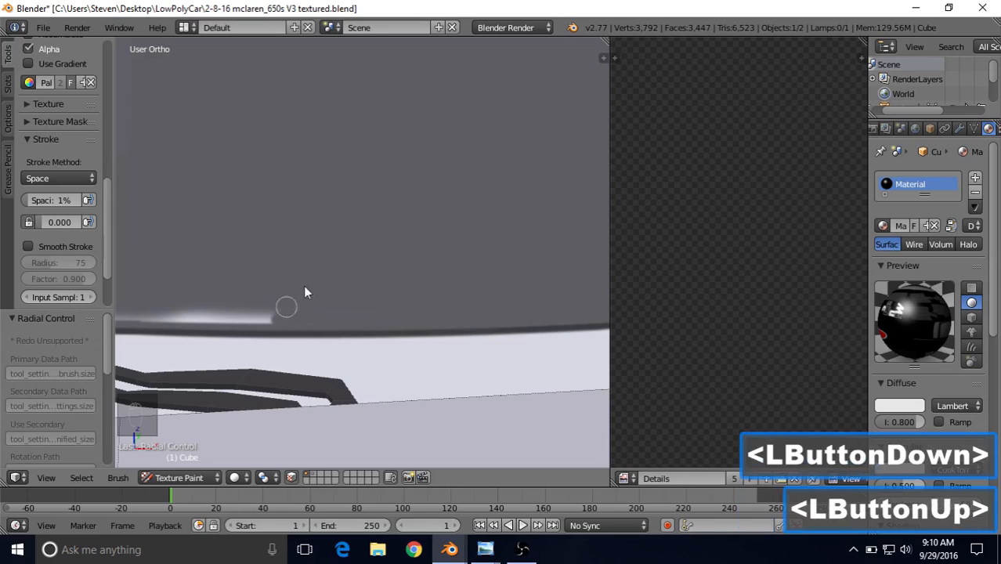
middle_click_drag(505, 246, 451, 289, "shift")
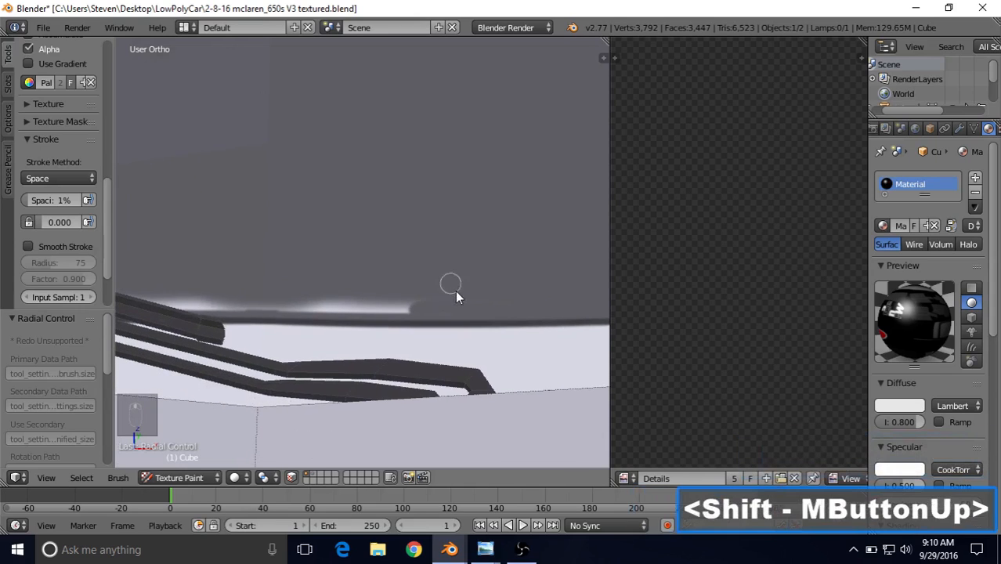
left_click_drag(462, 310, 384, 314)
left_click_drag(470, 303, 354, 291)
mouse_move(365, 294)
middle_mouse_down("shift")
mouse_move(438, 261)
mouse_move(425, 297)
middle_mouse_up("shift")
left_click_drag(423, 311, 325, 310)
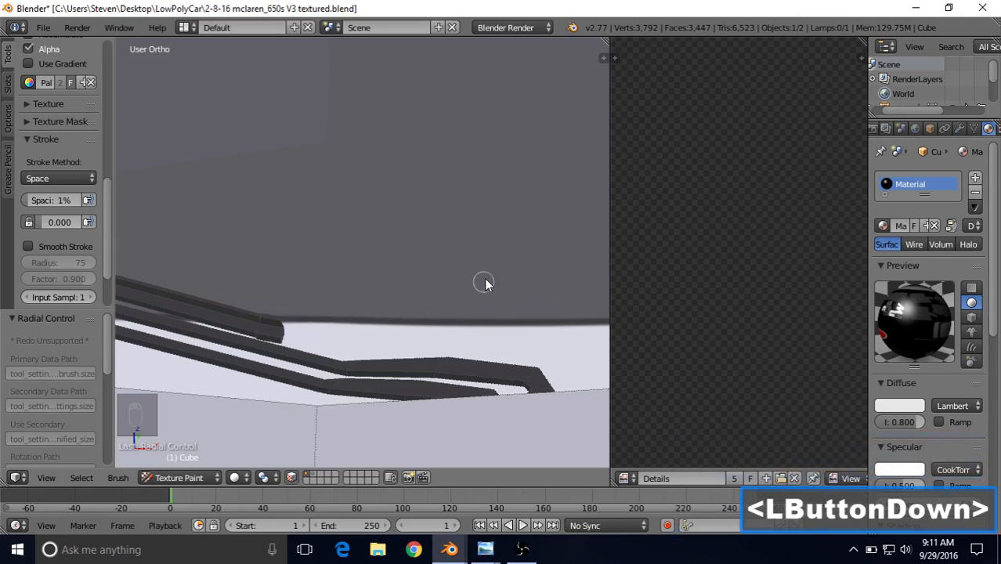
- Touch up the grey along the glass's bottom border line beside the wiper
left_click_drag(451, 283, 362, 293)
scroll(362, 293, "down", 10)
mouse_move(382, 199)
middle_mouse_down("shift")
mouse_move(368, 210)
mouse_move(425, 231)
mouse_move(414, 275)
middle_mouse_up("shift")
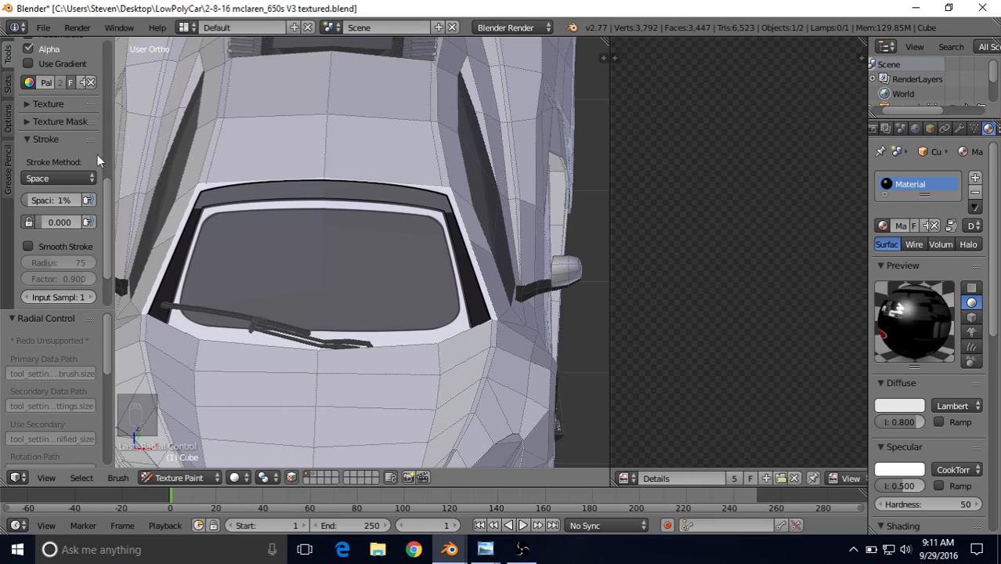
- Pick the darker grey from the palette and paint the middle of the light band above the glass
left_click_drag(105, 183, 112, 67)
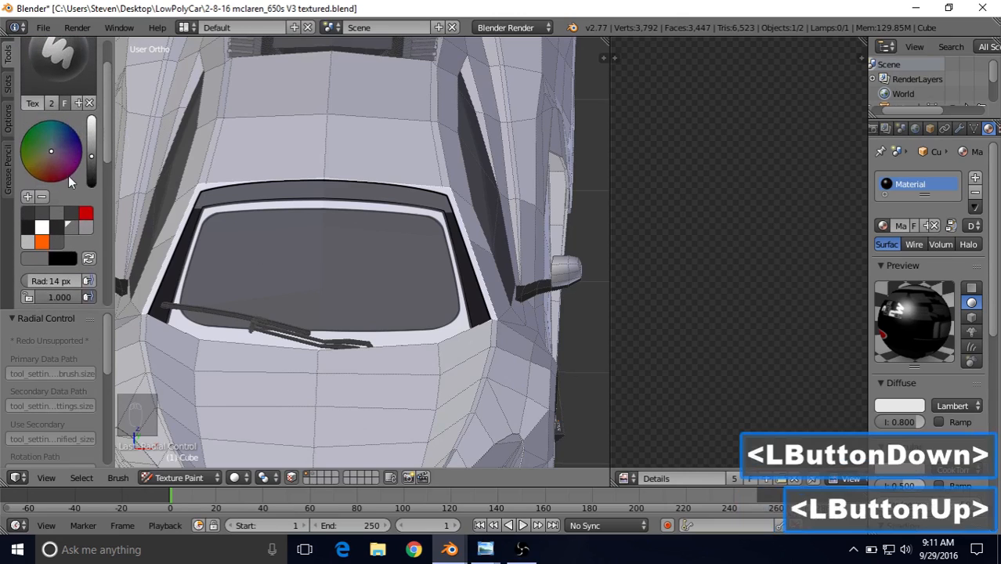
left_click(51, 217)
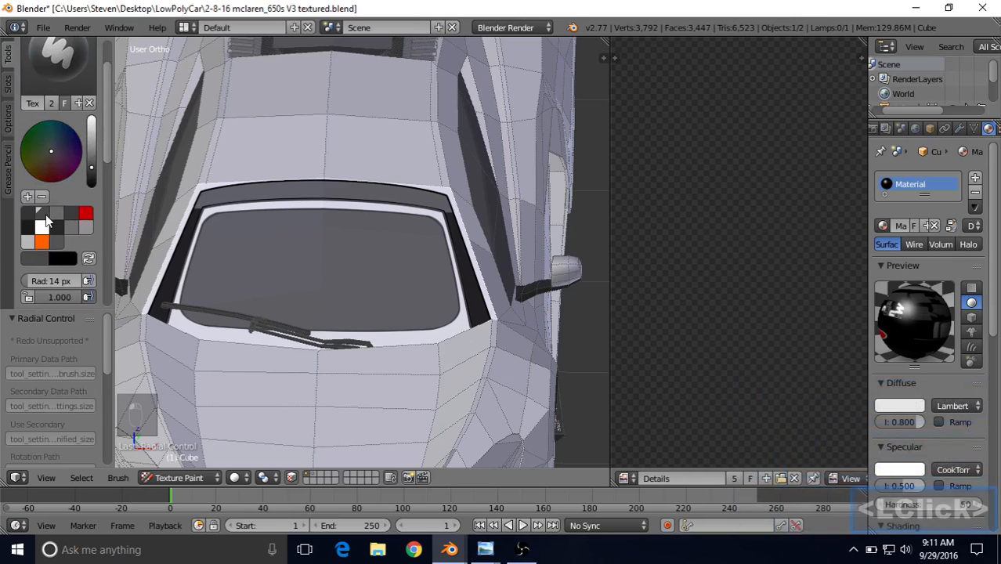
scroll(292, 268, "up", 6)
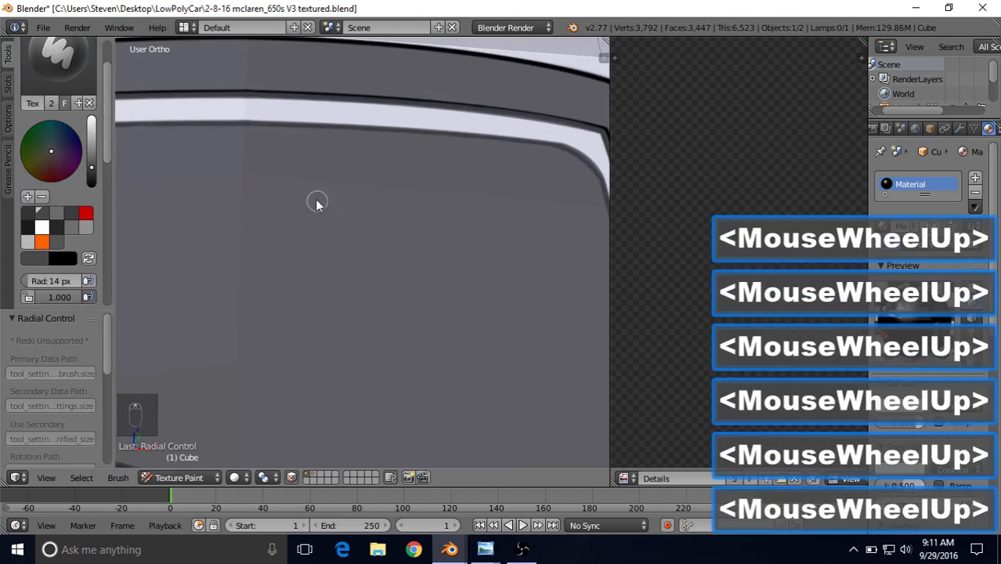
middle_click_drag(317, 205, 332, 312, "shift")
mouse_move(267, 232)
left_mouse_down()
mouse_move(371, 245)
mouse_move(264, 233)
mouse_move(280, 228)
left_mouse_up()
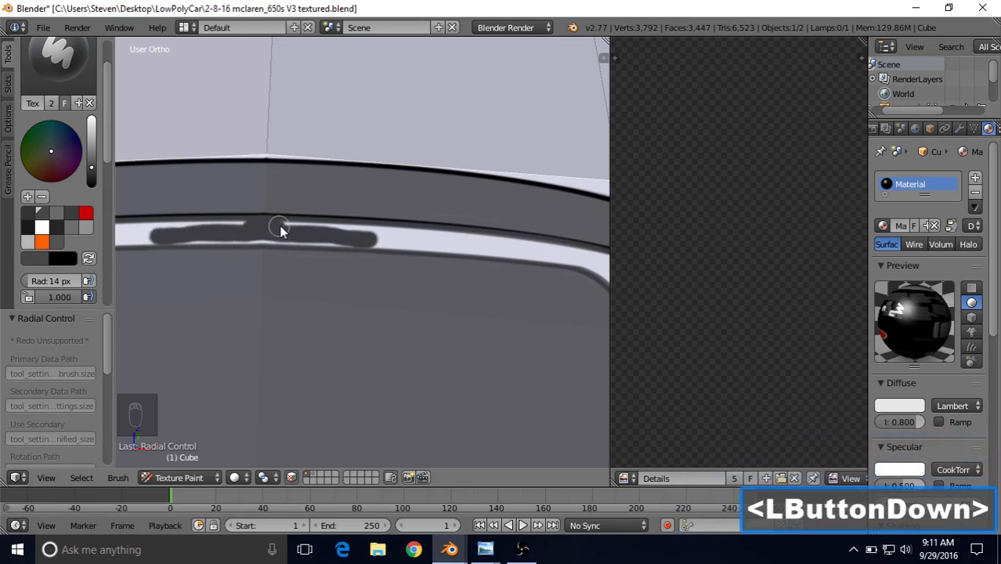
mouse_move(363, 235)
left_mouse_down()
mouse_move(397, 231)
mouse_move(360, 230)
left_mouse_up()
left_click_drag(437, 237, 327, 232)
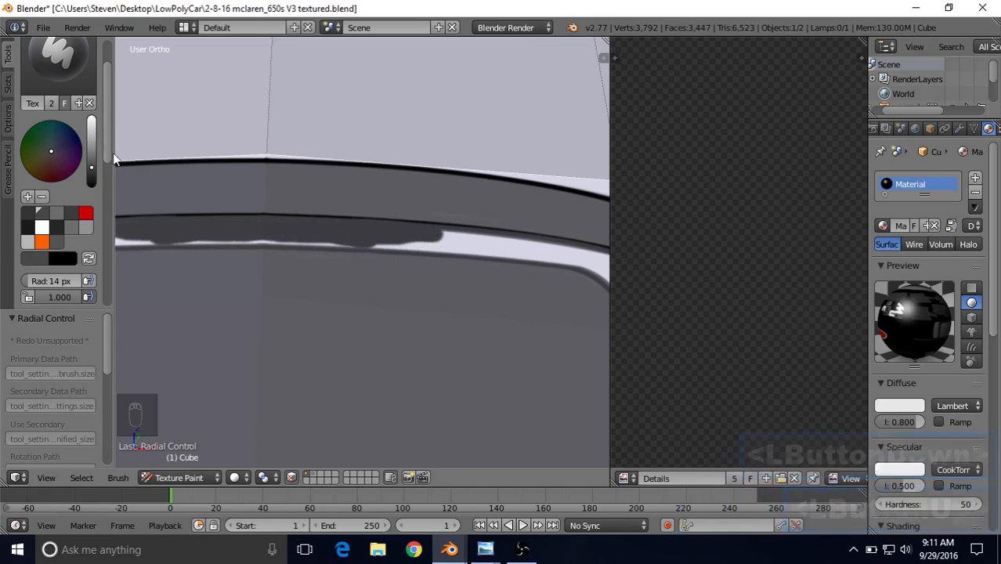
- Switch to the front-view reference photo to examine the windshield border, and return to the Blender model
mouse_move(107, 135)
left_mouse_down()
mouse_move(109, 126)
mouse_move(109, 148)
left_mouse_up()
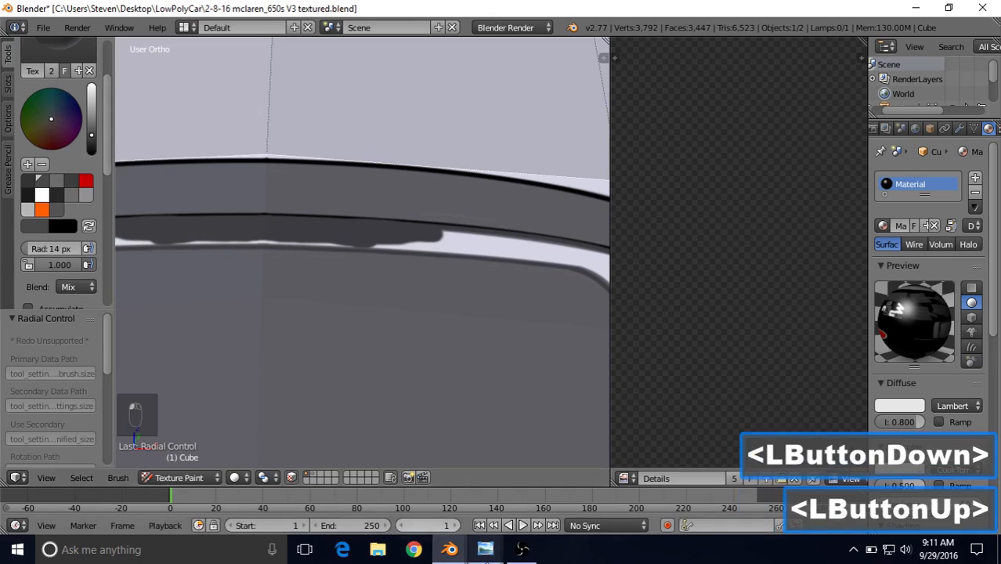
left_click(485, 550)
left_click(431, 494)
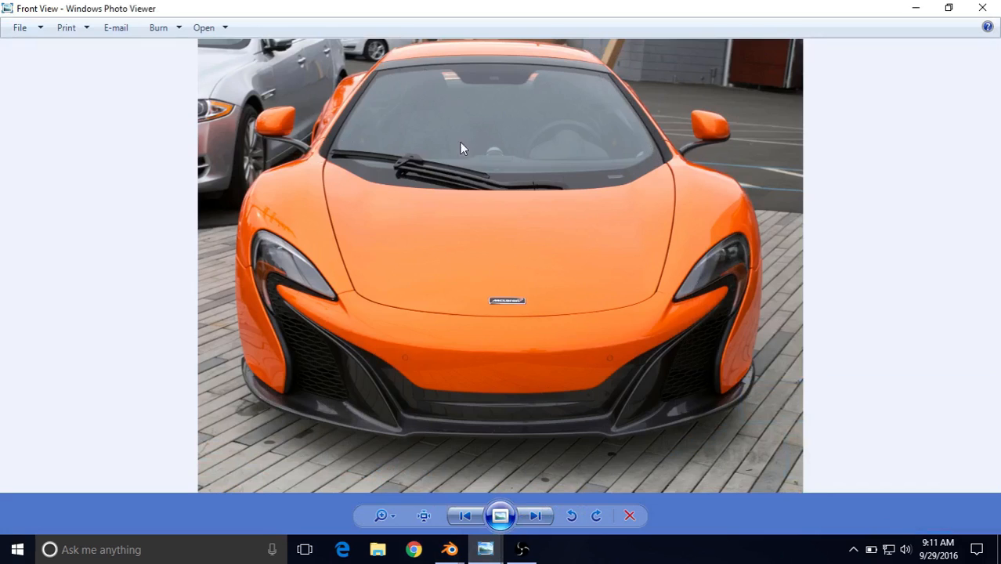
left_click(450, 549)
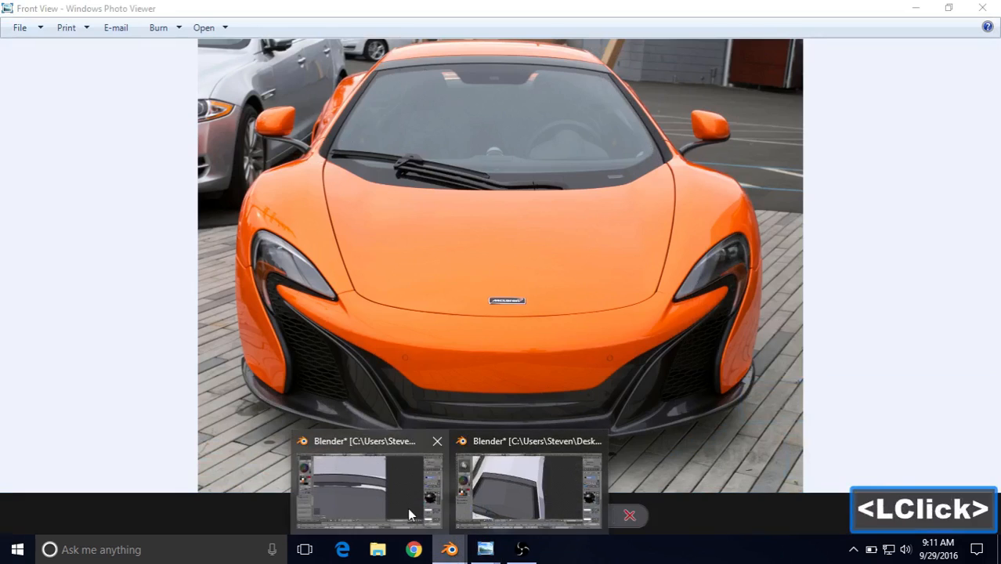
left_click(397, 499)
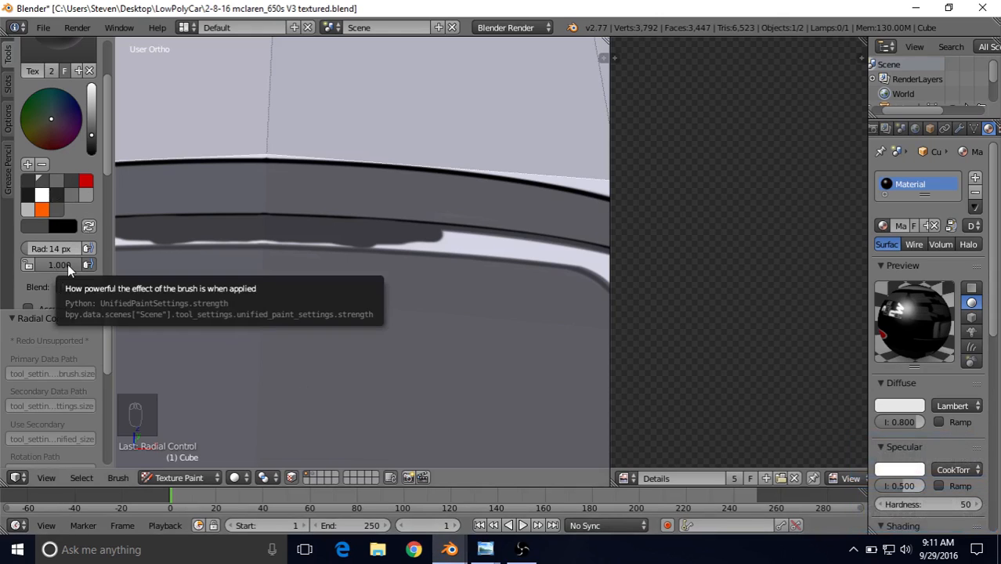
- Set the brush strength to 0.519 and try dark grey strokes on the light band toward the upper corner
left_click_drag(68, 265, 51, 265)
left_click_drag(463, 243, 558, 250)
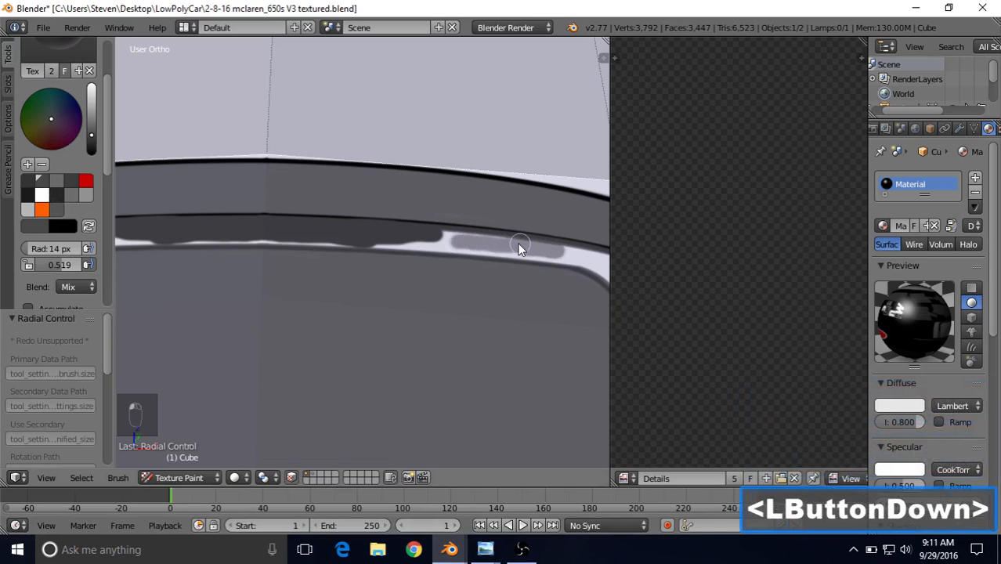
mouse_move(431, 237)
left_mouse_down()
mouse_move(556, 250)
mouse_move(373, 246)
left_mouse_up()
left_click(444, 247)
scroll(504, 365, "down", 6)
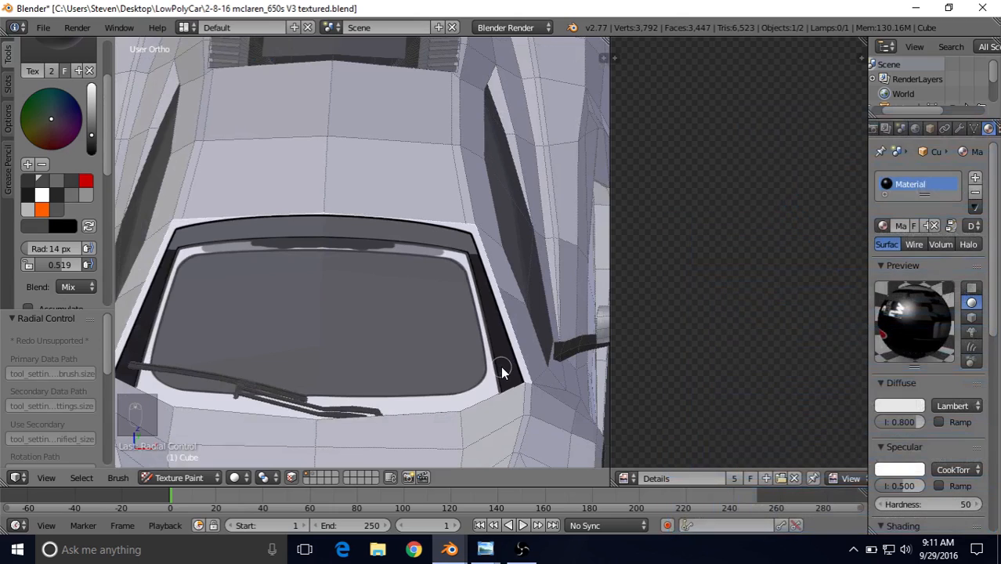
scroll(346, 266, "up", 1)
- Restore the brush strength to 1.000 and paint a dark grey stroke over the translucent part of the upper band
left_click_drag(63, 265, 86, 267)
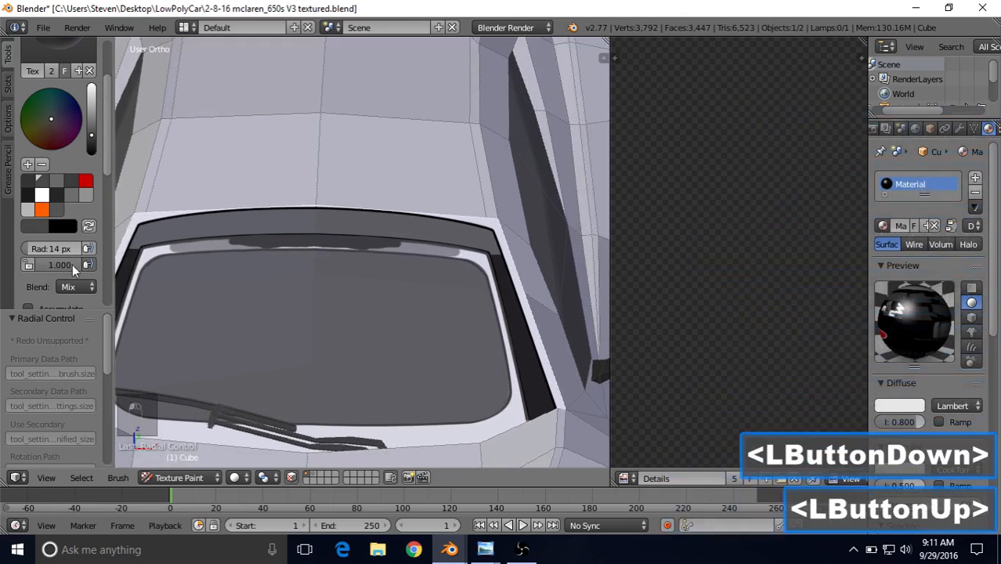
scroll(325, 318, "up", 3)
mouse_move(427, 238)
left_mouse_down()
mouse_move(418, 241)
mouse_move(460, 247)
mouse_move(425, 242)
left_mouse_up()
- Set the brush strength to 0.481 and try overlapping strokes on the band near the upper corner
left_click_drag(65, 265, 35, 266)
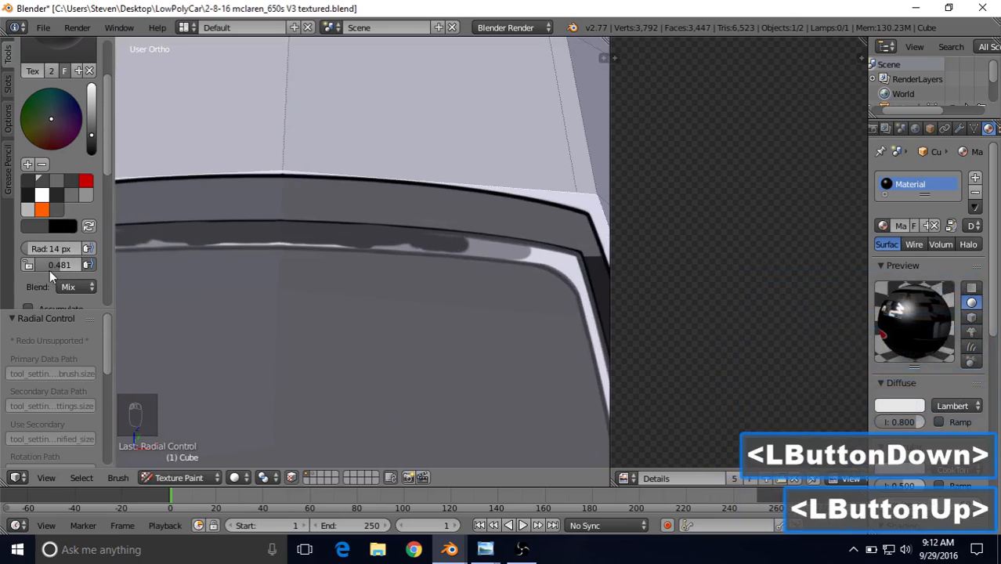
middle_click_drag(543, 297, 416, 291, "shift")
scroll(398, 259, "up", 2)
mouse_move(397, 249)
left_mouse_down()
mouse_move(423, 244)
mouse_move(399, 247)
left_mouse_up()
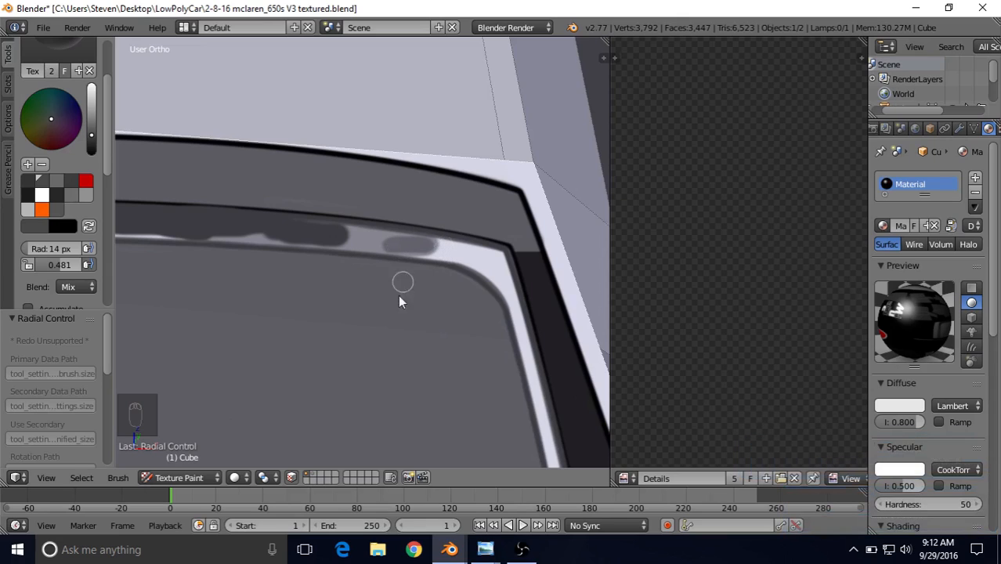
left_click_drag(418, 248, 452, 257)
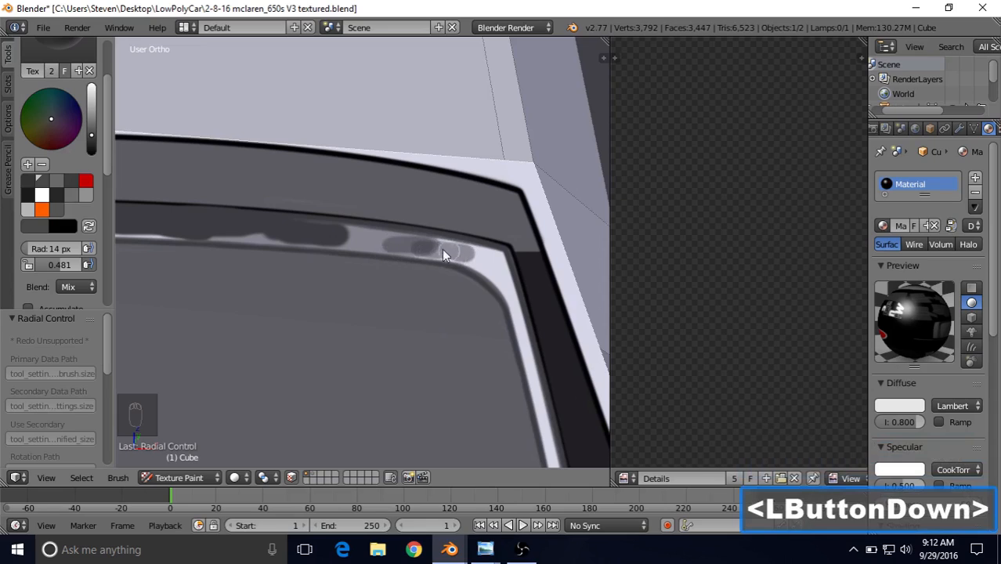
left_click_drag(415, 248, 468, 266)
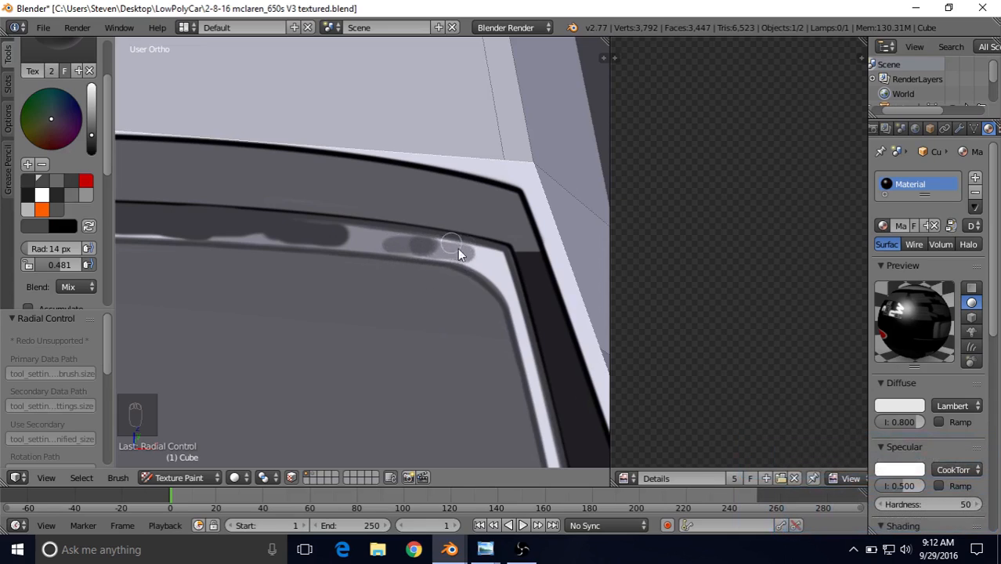
- Set the brush strength back to 1.000 and cover the light gaps along the middle of the upper band
left_click_drag(70, 266, 351, 254)
mouse_move(338, 265)
middle_mouse_down("shift")
mouse_move(423, 294)
mouse_move(397, 270)
middle_mouse_up("shift")
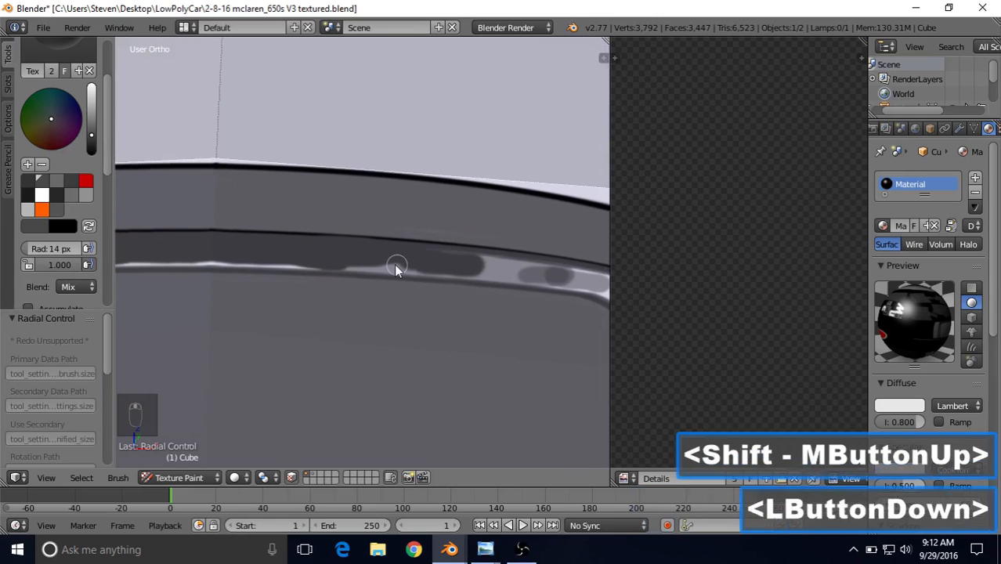
mouse_move(397, 269)
left_mouse_down()
mouse_move(414, 266)
mouse_move(277, 259)
left_mouse_up()
middle_click_drag(342, 264, 445, 268, "shift")
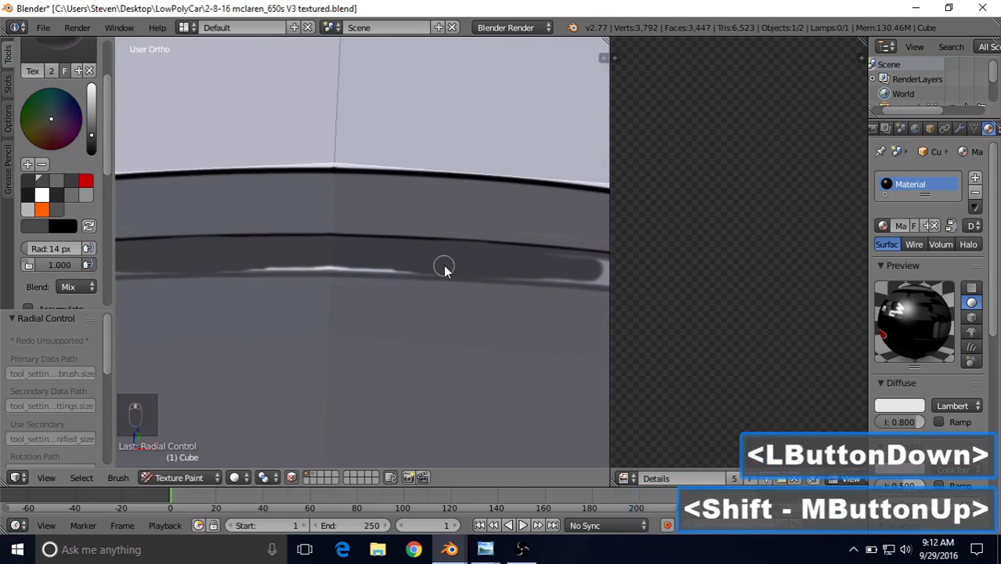
mouse_move(441, 271)
left_mouse_down()
mouse_move(325, 267)
mouse_move(391, 270)
left_mouse_up()
- Undo a stray stroke on the upper band and repaint its lower edge dark grey toward the corner
middle_click_drag(487, 267, 265, 258, "shift")
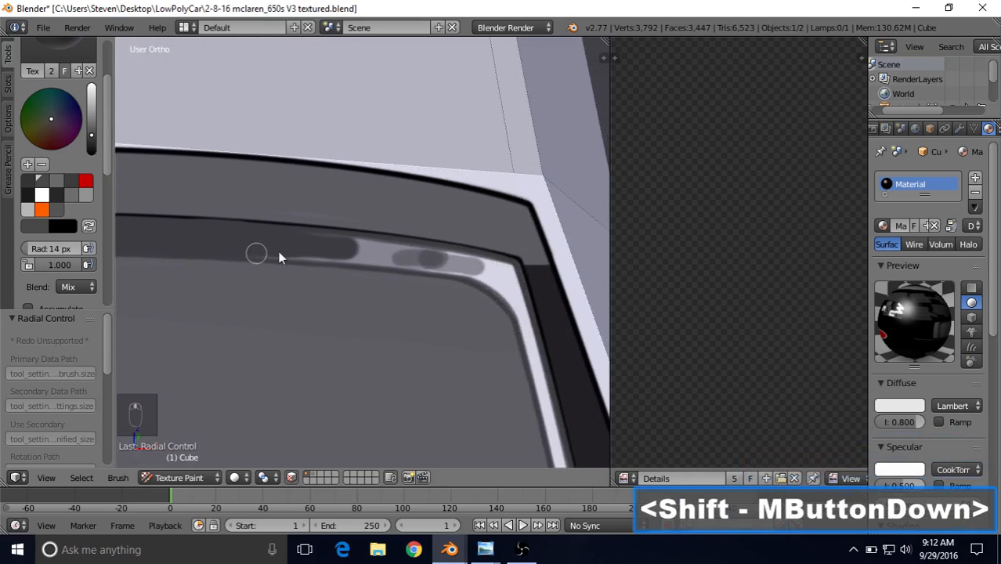
left_click_drag(233, 252, 347, 249)
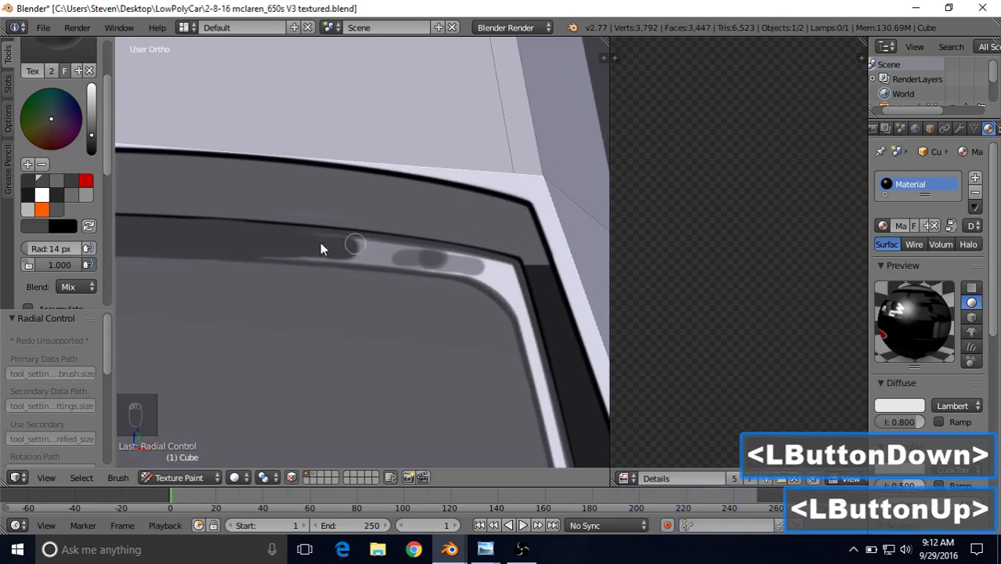
key("ctrl+z")
left_click(233, 250)
left_click_drag(232, 252, 298, 253)
left_click(263, 259)
left_click_drag(298, 253, 376, 257)
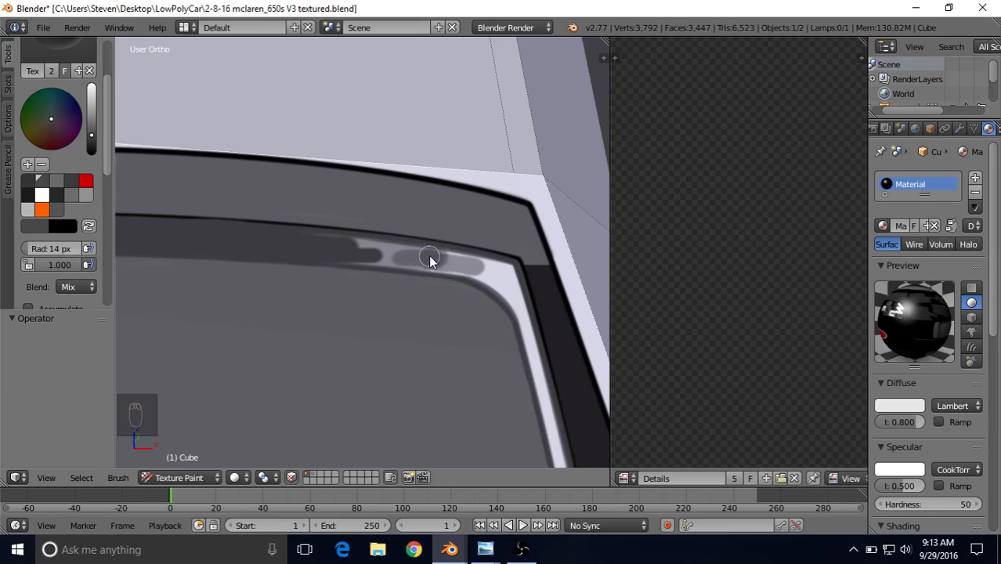
- Extend the dark grey along the upper band's top edge toward the corner, redoing one misplaced stroke
left_click(302, 242)
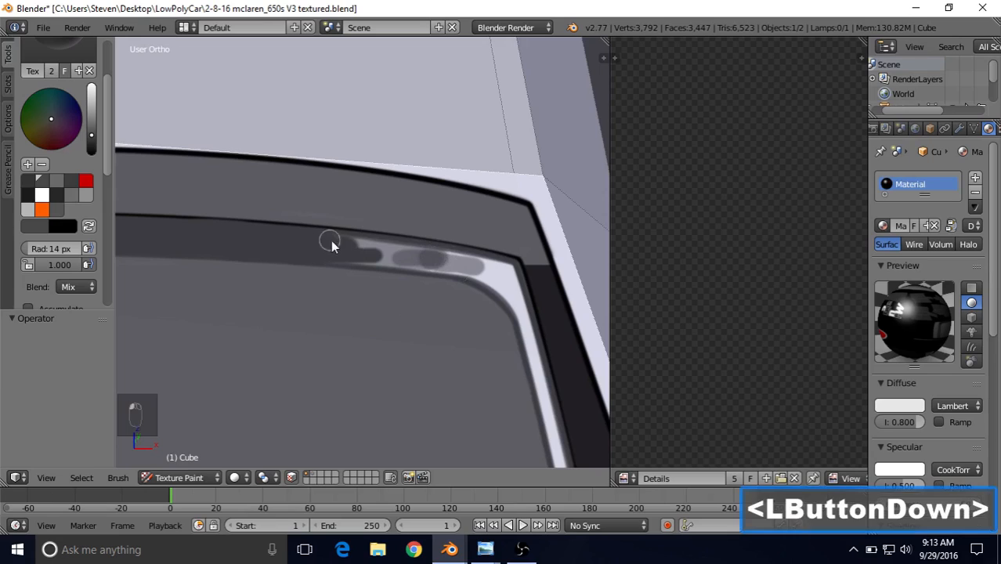
mouse_move(386, 250)
left_mouse_down()
mouse_move(366, 248)
mouse_move(416, 248)
left_mouse_up()
key("ctrl+z")
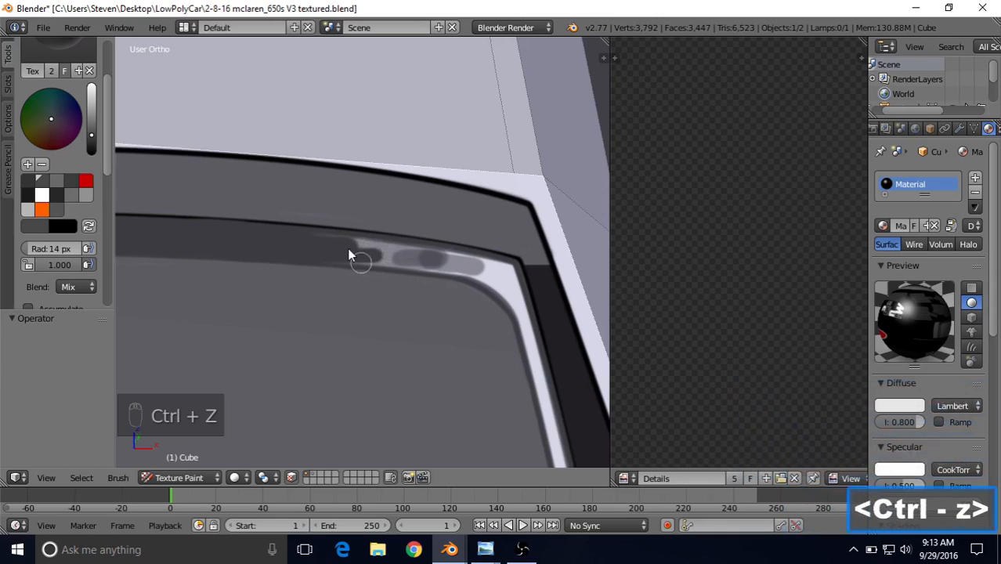
mouse_move(302, 239)
left_mouse_down()
mouse_move(441, 255)
mouse_move(345, 243)
left_mouse_up()
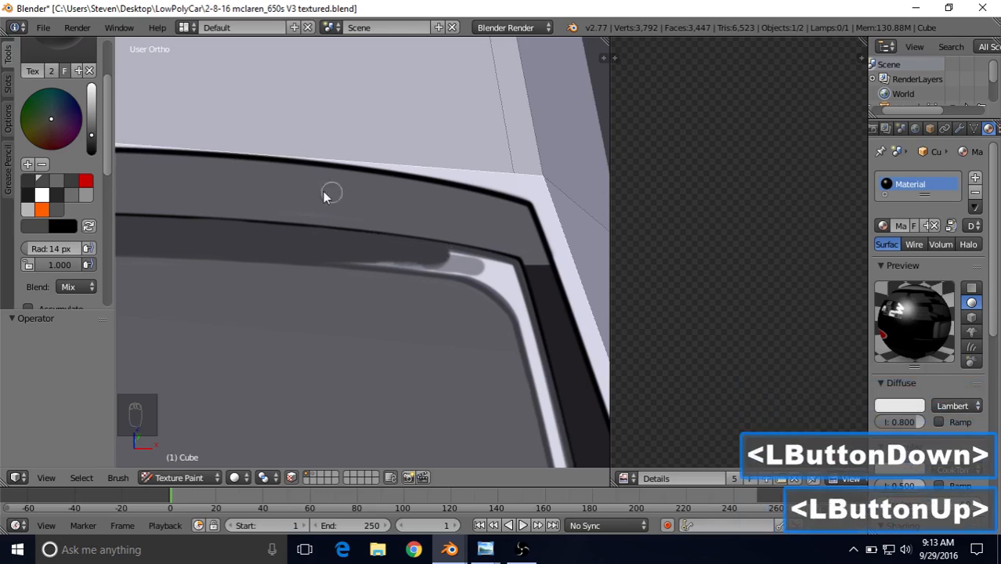
- Sample the lighter grey of the strip above the band and paint over the smudges on it
key("s")
left_click_drag(321, 207, 275, 213)
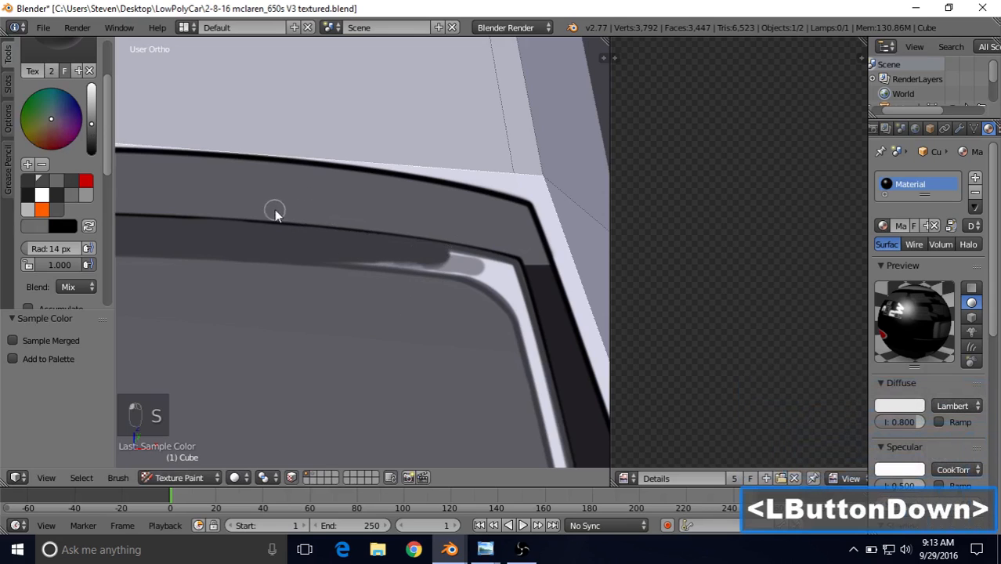
left_click_drag(360, 206, 270, 205)
- Sample the band's dark grey and paint over the light gap along its lower edge
key("s")
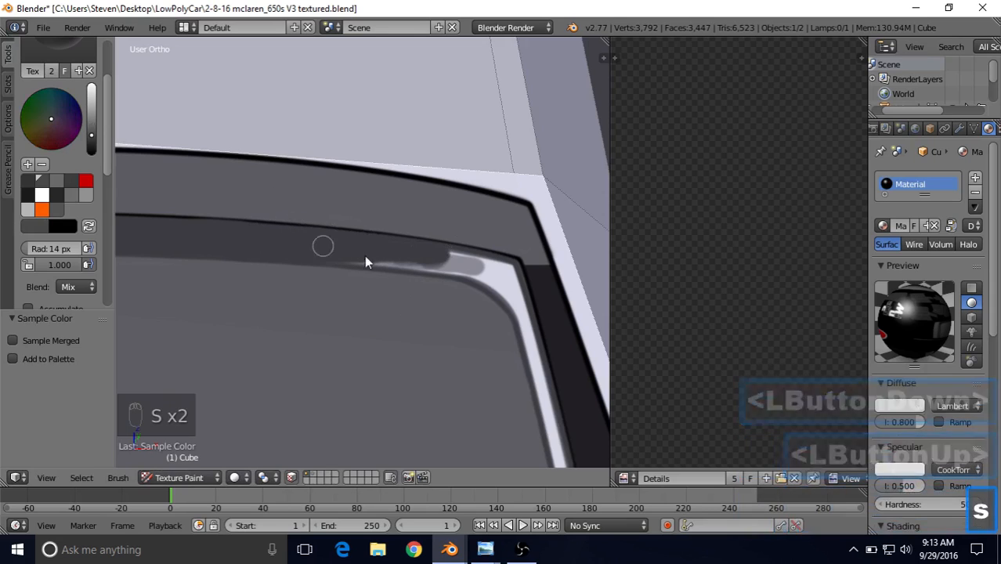
left_click_drag(423, 261, 335, 261)
left_click(324, 257)
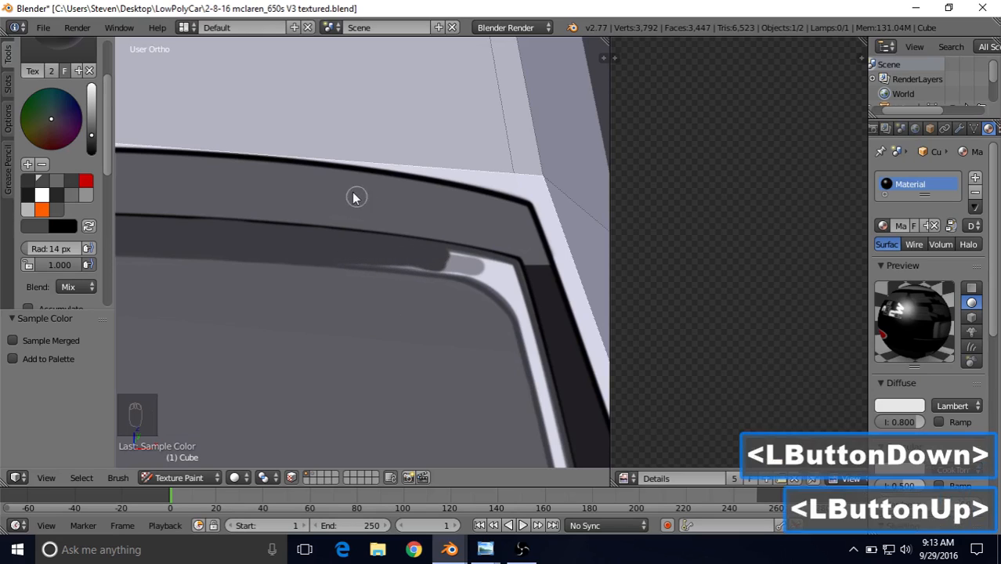
- Resample the dark grey and fill the rest of the light band around the glass's rounded upper corner
key("s")
key("s")
mouse_move(459, 261)
left_mouse_down()
mouse_move(471, 265)
mouse_move(434, 258)
mouse_move(479, 265)
mouse_move(424, 252)
mouse_move(514, 272)
mouse_move(349, 262)
mouse_move(465, 274)
mouse_move(418, 265)
mouse_move(449, 267)
left_mouse_up()
middle_click_drag(472, 282, 388, 268, "shift")
left_click_drag(395, 265, 322, 262)
mouse_move(376, 265)
left_mouse_down()
mouse_move(400, 275)
mouse_move(371, 266)
left_mouse_up()
mouse_move(420, 294)
left_mouse_down()
mouse_move(424, 310)
mouse_move(421, 275)
mouse_move(445, 342)
left_mouse_up()
- Paint dark grey down the light strip between the glass's side edge and the black pillar
middle_click_drag(445, 343, 396, 196, "shift")
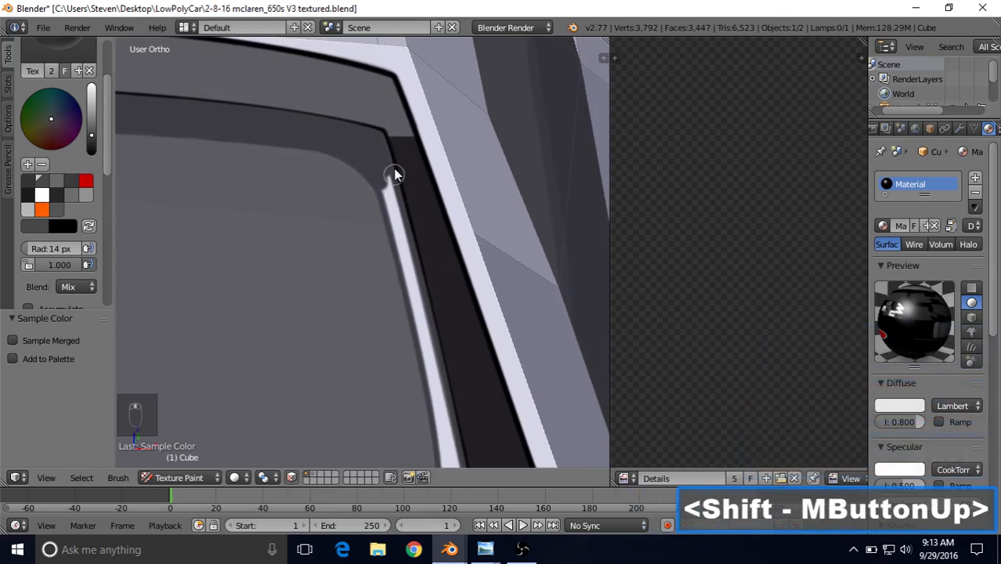
mouse_move(380, 174)
left_mouse_down()
mouse_move(395, 227)
mouse_move(387, 177)
mouse_move(396, 217)
mouse_move(391, 192)
left_mouse_up()
mouse_move(399, 227)
left_mouse_down()
mouse_move(416, 315)
mouse_move(406, 269)
mouse_move(418, 297)
left_mouse_up()
left_click_drag(430, 365, 418, 330)
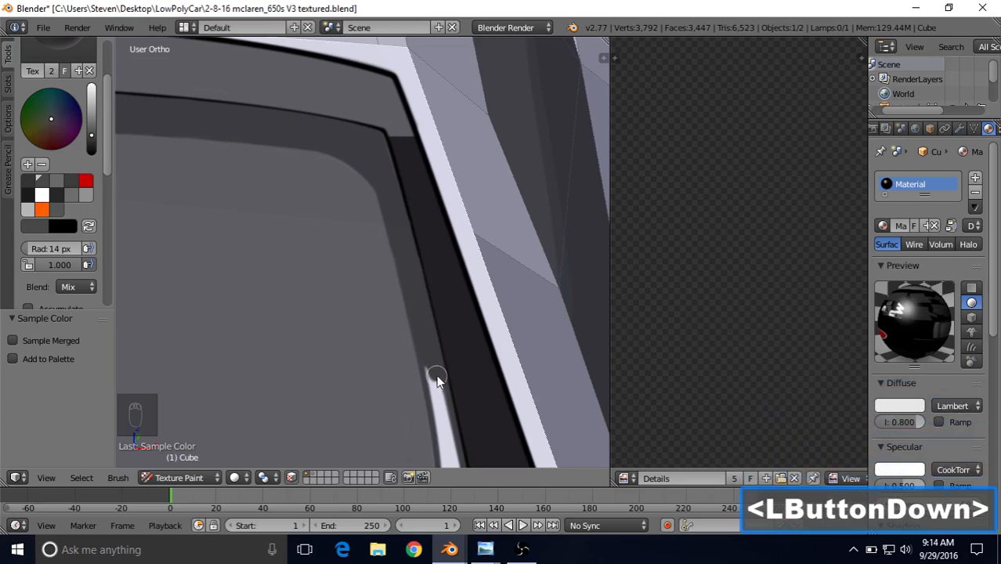
left_click_drag(437, 380, 443, 329)
mouse_move(443, 329)
middle_mouse_down("shift")
mouse_move(413, 161)
mouse_move(409, 202)
middle_mouse_up("shift")
left_click_drag(411, 217, 431, 316)
mouse_move(419, 255)
left_mouse_down()
mouse_move(431, 313)
mouse_move(433, 287)
left_mouse_up()
scroll(434, 287, "down", 3)
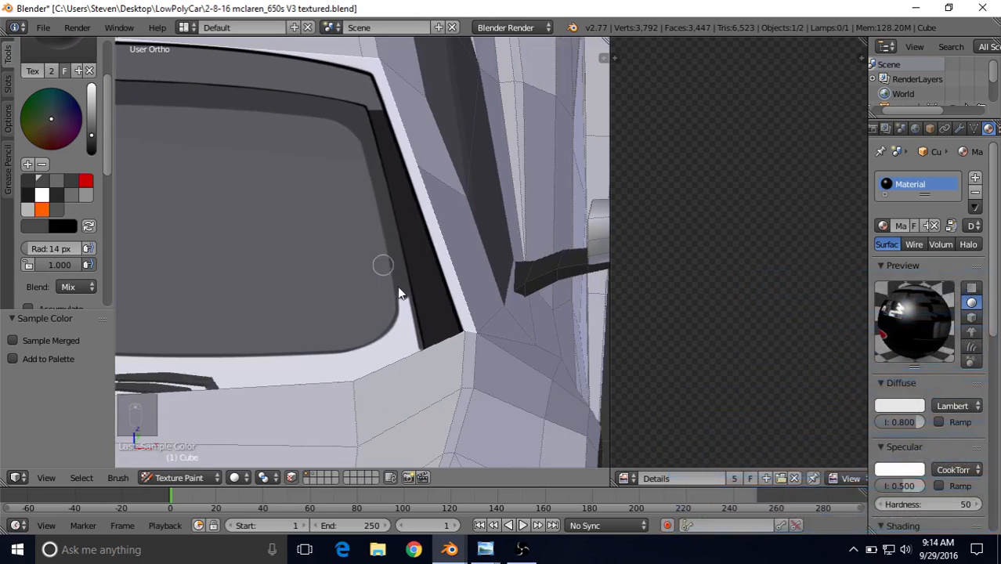
- Paint dark grey over the light area around the glass's rounded lower corner and down beside the black pillar
scroll(382, 266, "up", 3)
middle_click_drag(399, 286, 370, 238, "shift")
scroll(370, 237, "up", 2)
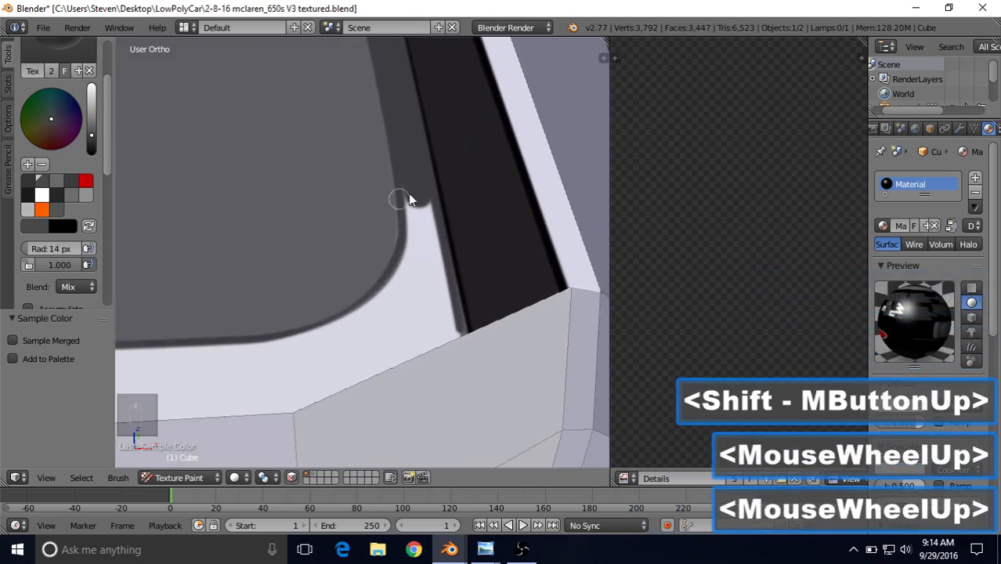
mouse_move(409, 185)
left_mouse_down()
mouse_move(417, 249)
mouse_move(409, 308)
mouse_move(402, 185)
mouse_move(404, 286)
mouse_move(377, 313)
left_mouse_up()
mouse_move(416, 206)
left_mouse_down()
mouse_move(425, 275)
mouse_move(420, 197)
mouse_move(451, 337)
left_mouse_up()
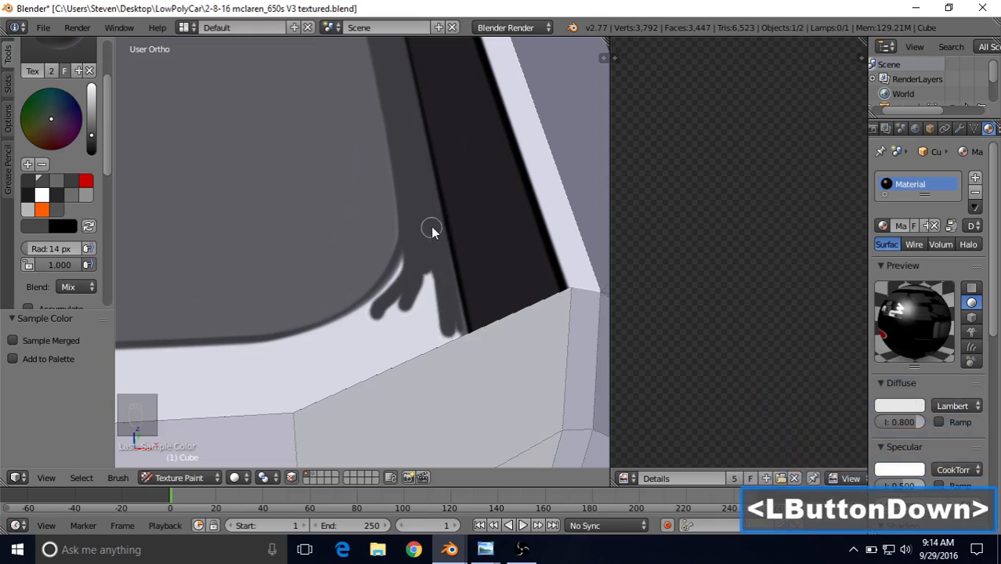
left_click_drag(433, 233, 415, 324)
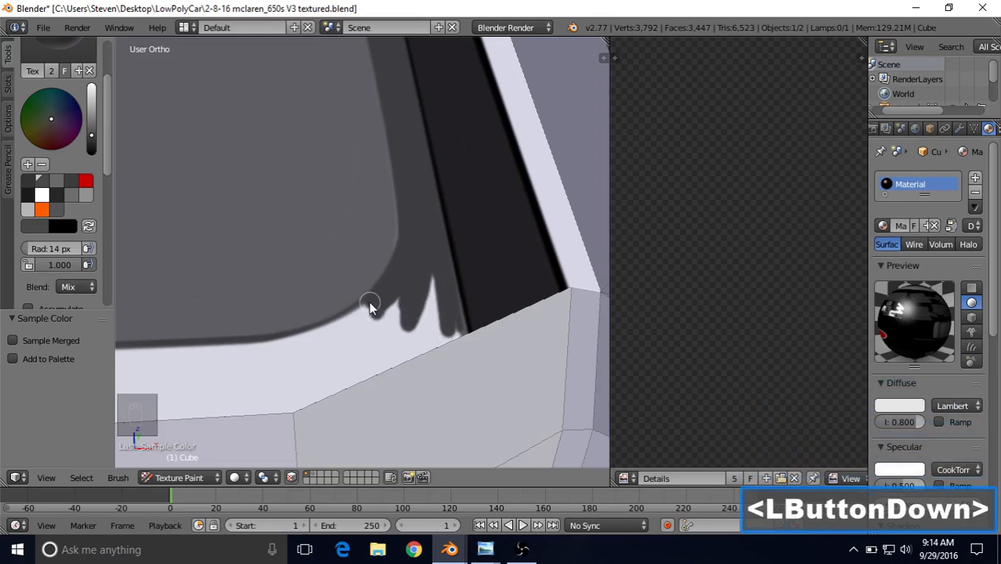
left_click_drag(293, 348, 408, 286)
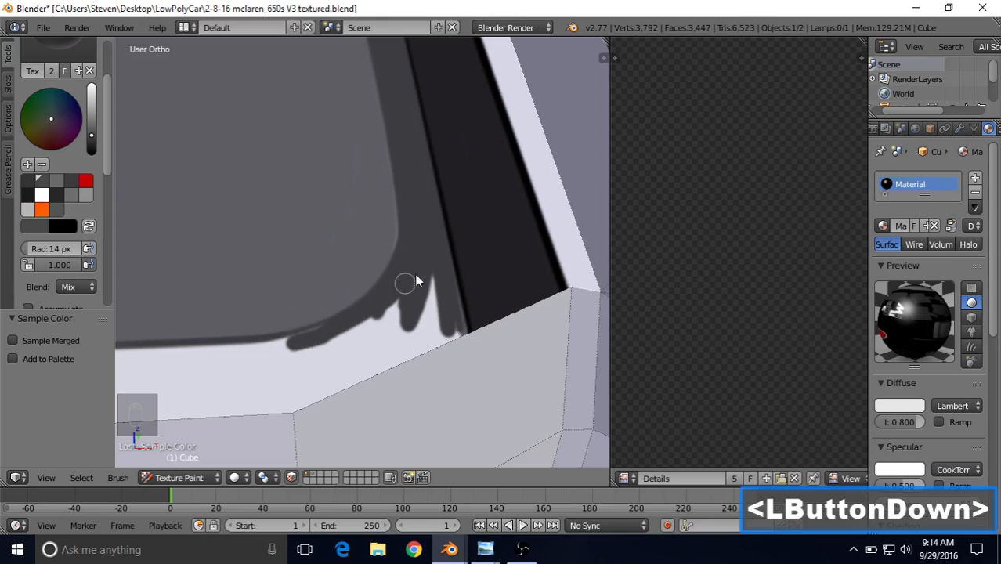
mouse_move(332, 336)
left_mouse_down()
mouse_move(370, 340)
mouse_move(438, 275)
left_mouse_up()
left_click_drag(322, 348, 403, 313)
left_click(321, 357)
- Hide the unselected faces and paint dark grey over the light area at the foot of the black pillar
scroll(369, 306, "down", 8)
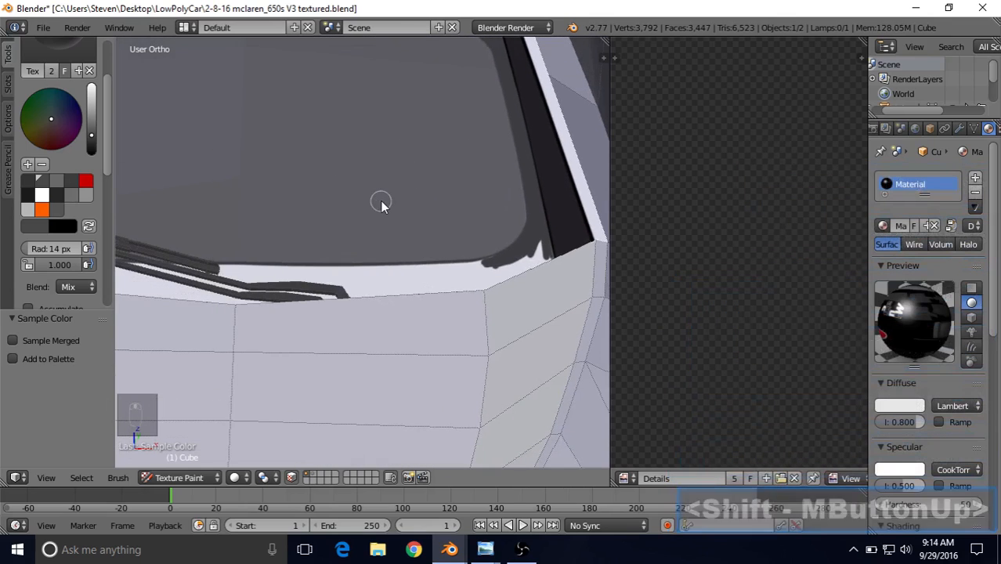
key("shift+h")
middle_click_drag(486, 276, 437, 280, "shift")
scroll(436, 280, "up", 2)
left_click_drag(501, 253, 507, 263)
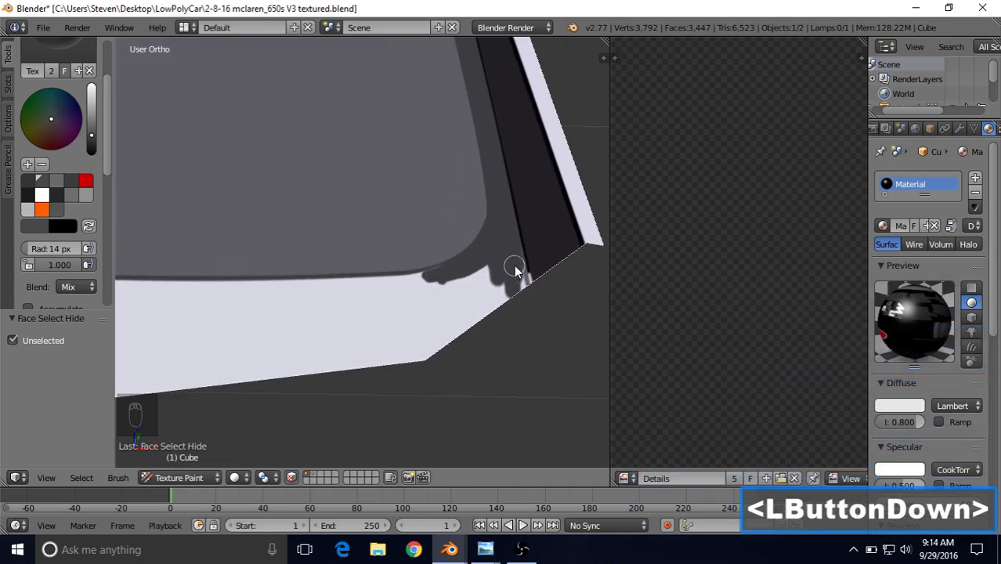
left_click_drag(517, 307, 477, 260)
- Choose black from the colour palette and set the brush's stroke method to Line
middle_click_drag(478, 260, 346, 265, "shift")
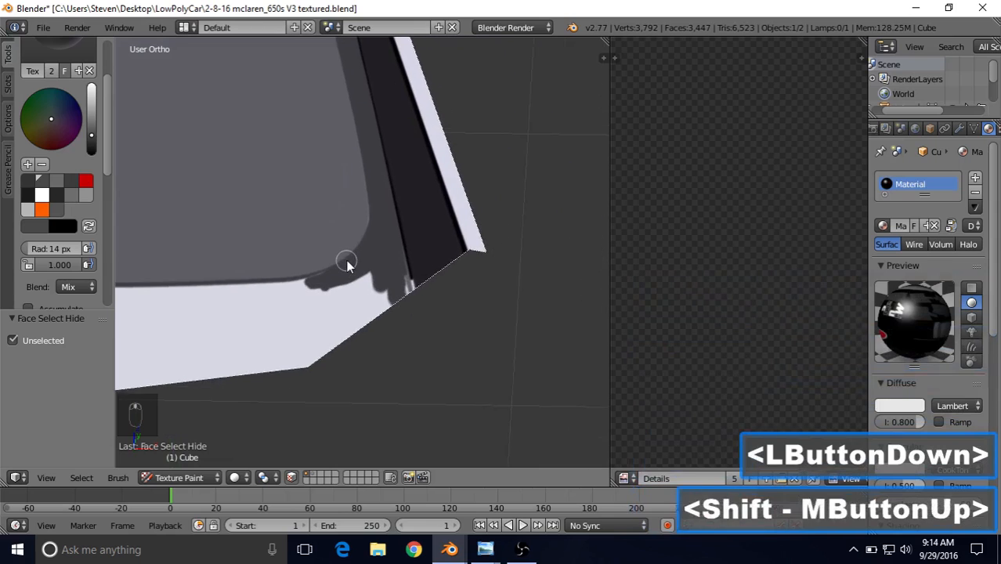
scroll(351, 264, "up", 3)
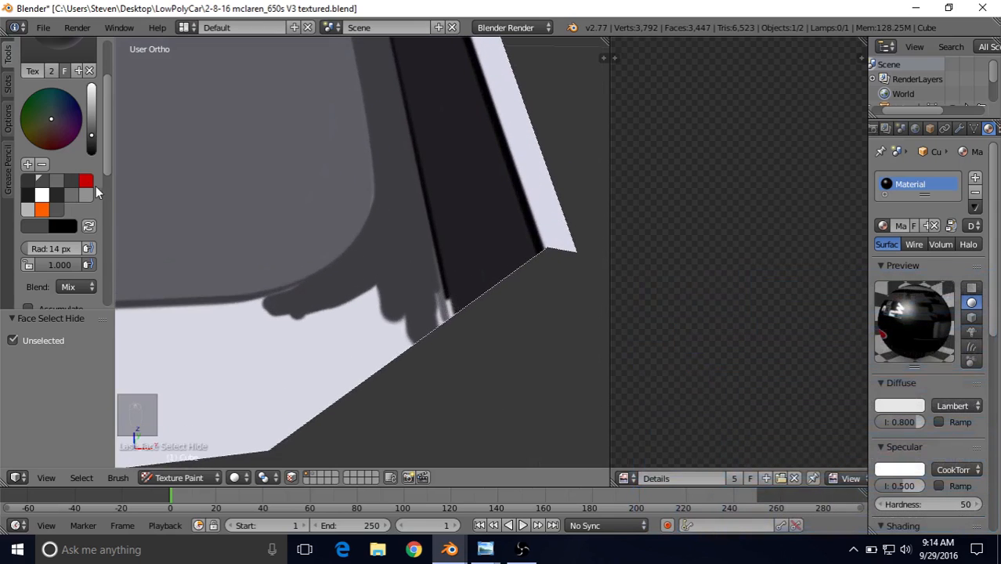
left_click(31, 194)
left_click(107, 169)
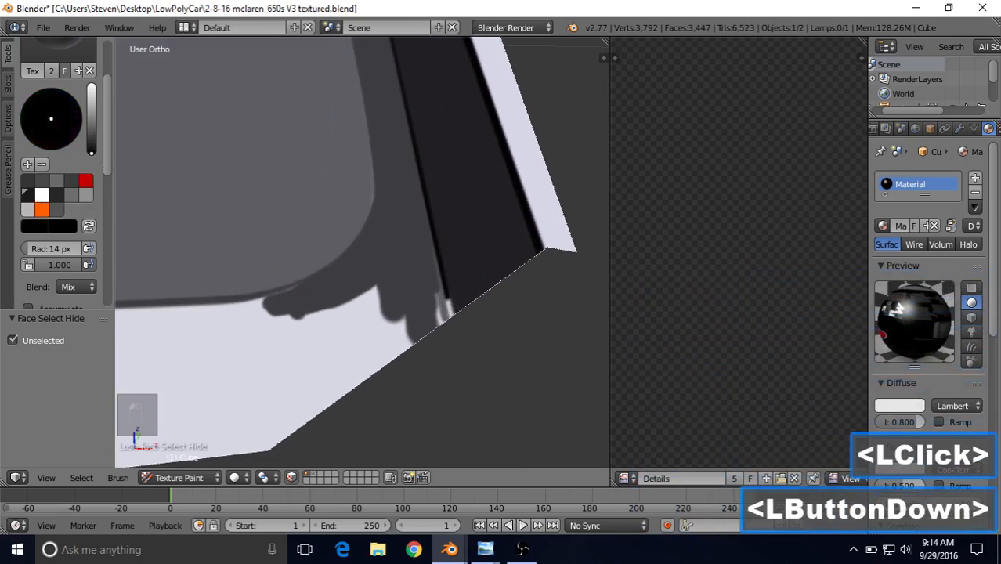
left_click_drag(107, 171, 105, 265)
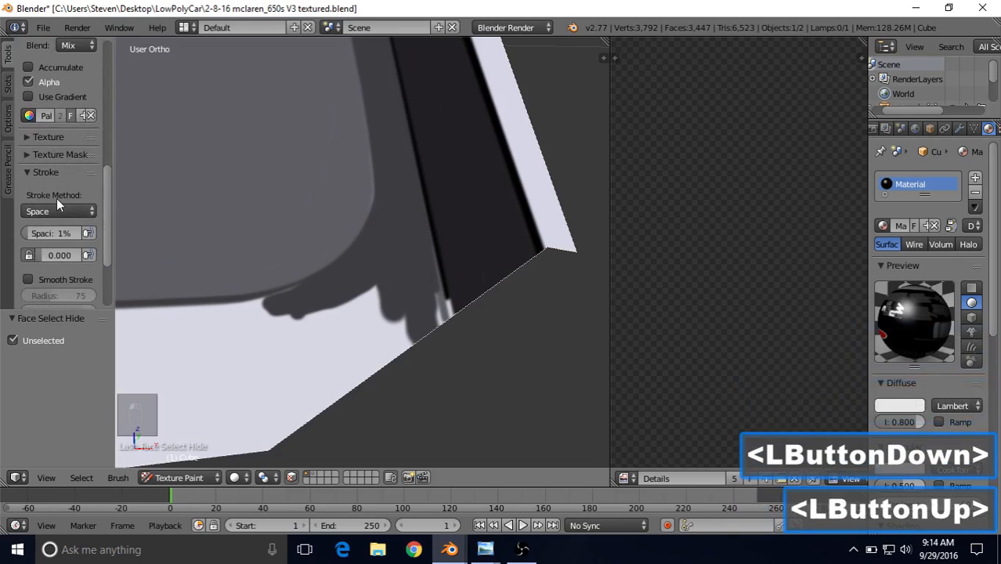
left_click(60, 210)
left_click(39, 129)
left_click_drag(108, 199, 96, 90)
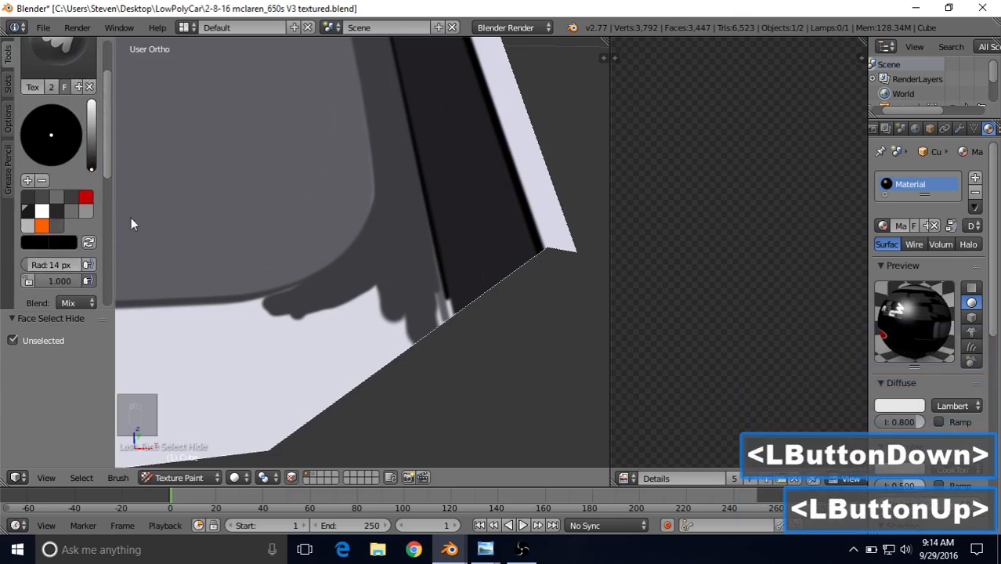
- Set the brush radius to 4 px
left_click(48, 265)
type("2")
key("Return")
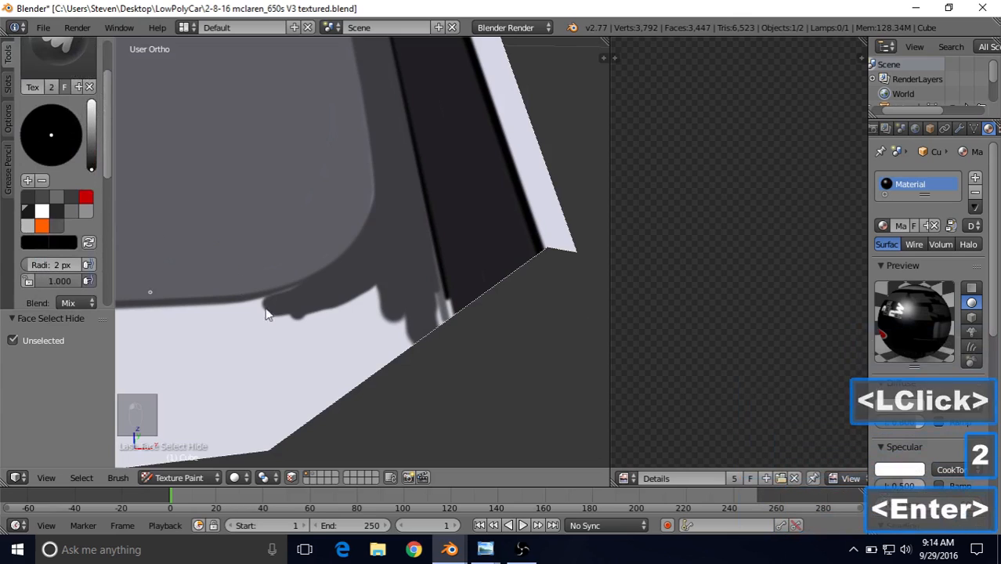
left_click(52, 265)
type("4")
key("Return")
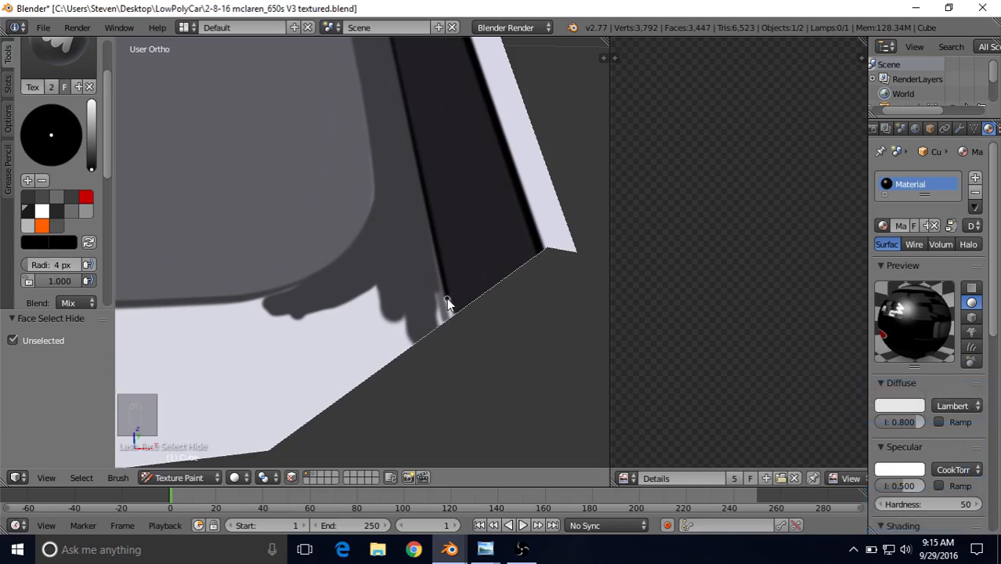
- Extend the pillar's black inner outline down to the face edge with a straight stroke, undoing and redrawing misplaced lines
scroll(448, 304, "down", 1)
left_click_drag(434, 296, 440, 320)
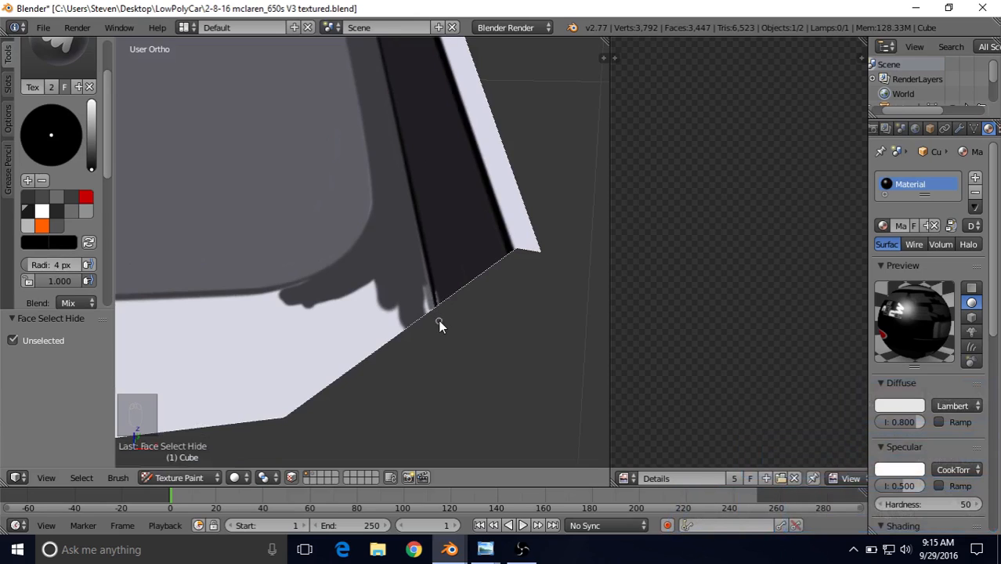
scroll(438, 326, "down", 1)
key("ctrl+z")
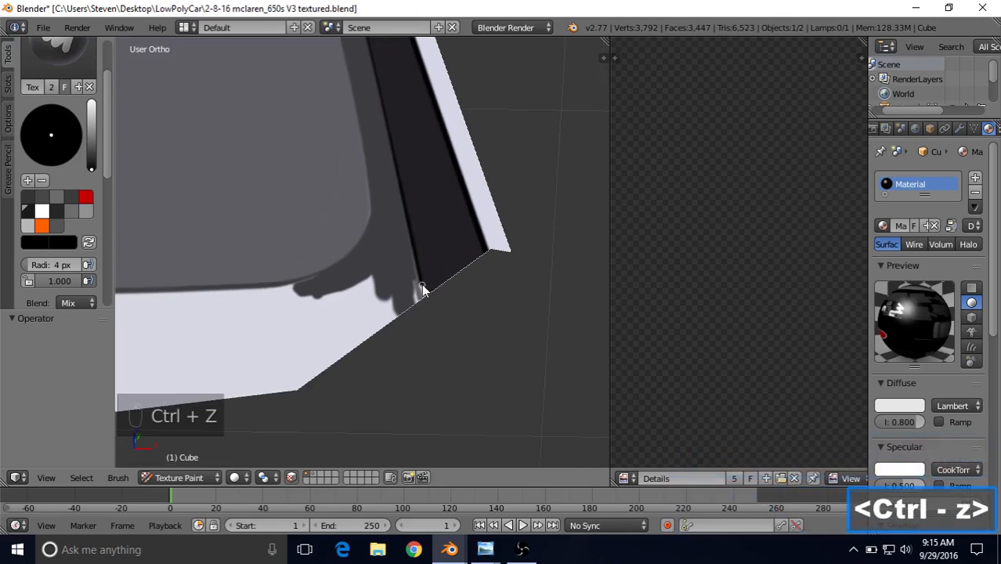
left_click(422, 290)
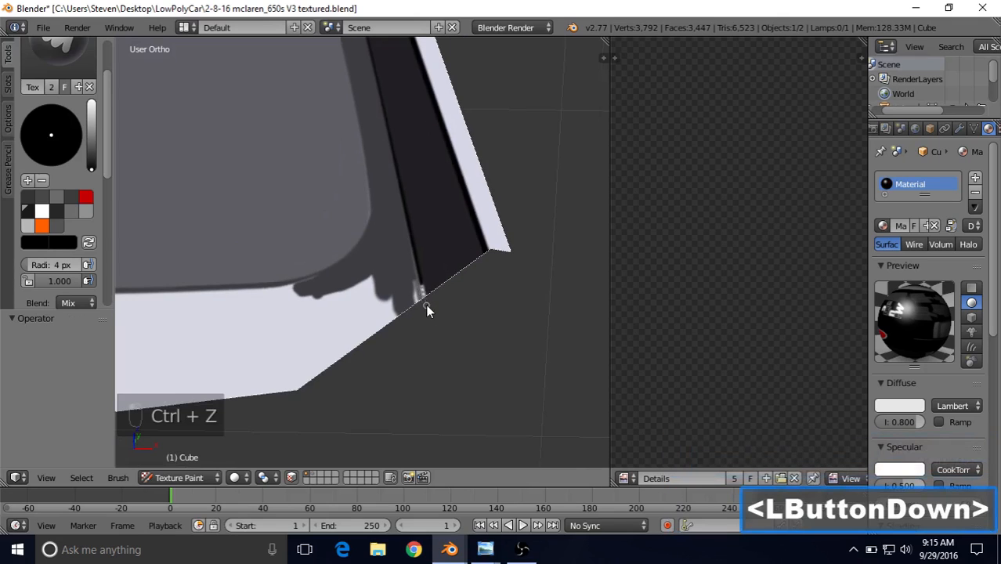
left_click_drag(427, 310, 427, 309)
key("ctrl+z")
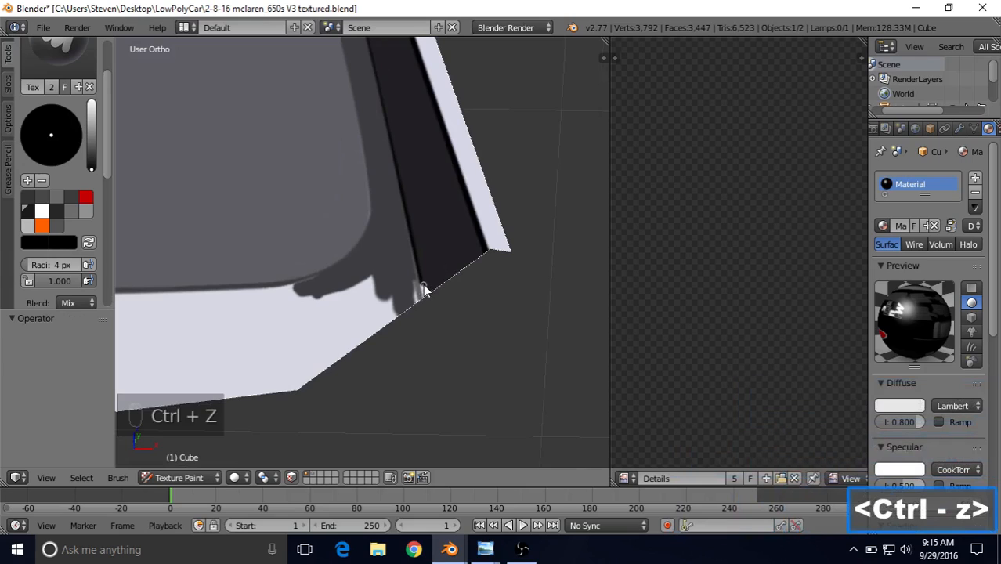
left_click(426, 298)
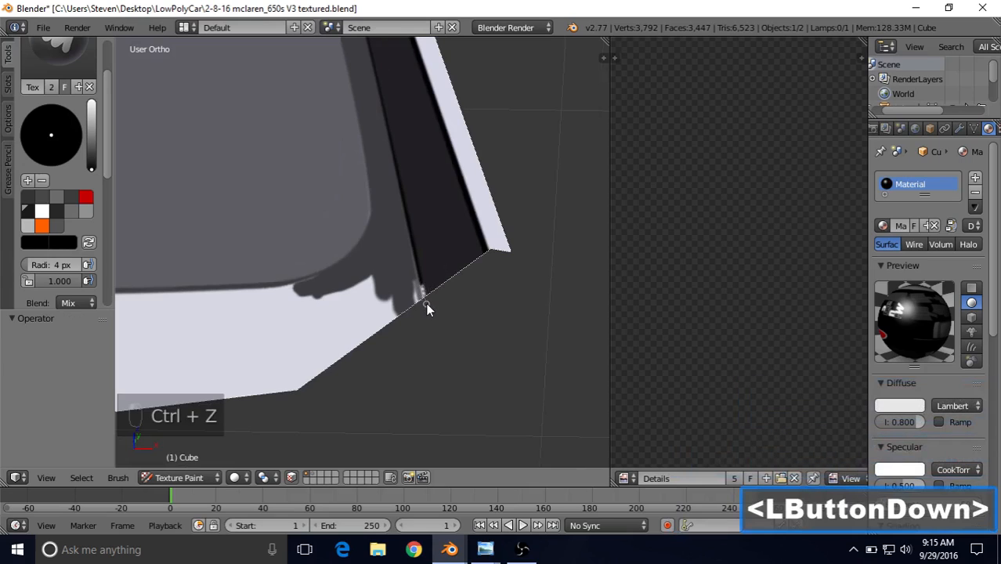
left_click_drag(427, 310, 427, 310)
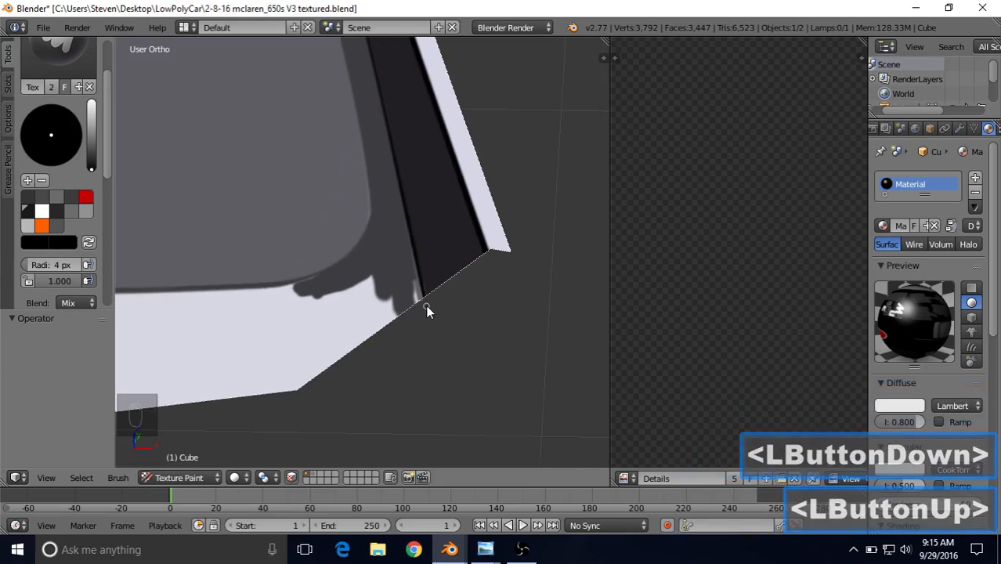
- Sample the pillar's near-black and draw a straight stroke along the inside of its black outline near the foot
scroll(427, 310, "down", 3)
scroll(427, 310, "up", 3)
scroll(423, 304, "up", 2)
mouse_move(420, 297)
middle_mouse_down("shift")
mouse_move(391, 280)
mouse_move(423, 262)
mouse_move(424, 281)
middle_mouse_up("shift")
key("s")
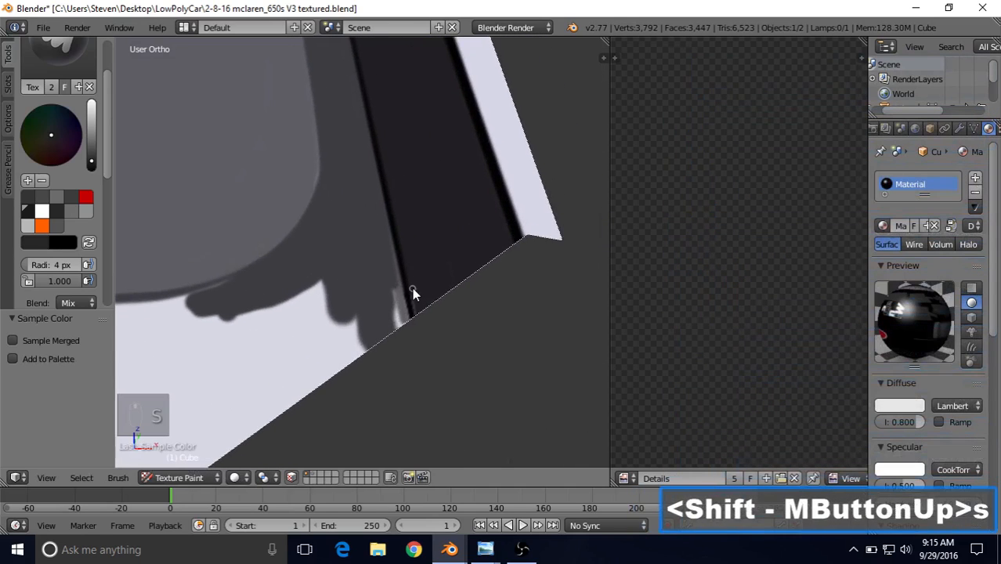
left_click_drag(410, 288, 420, 335)
left_click(412, 295)
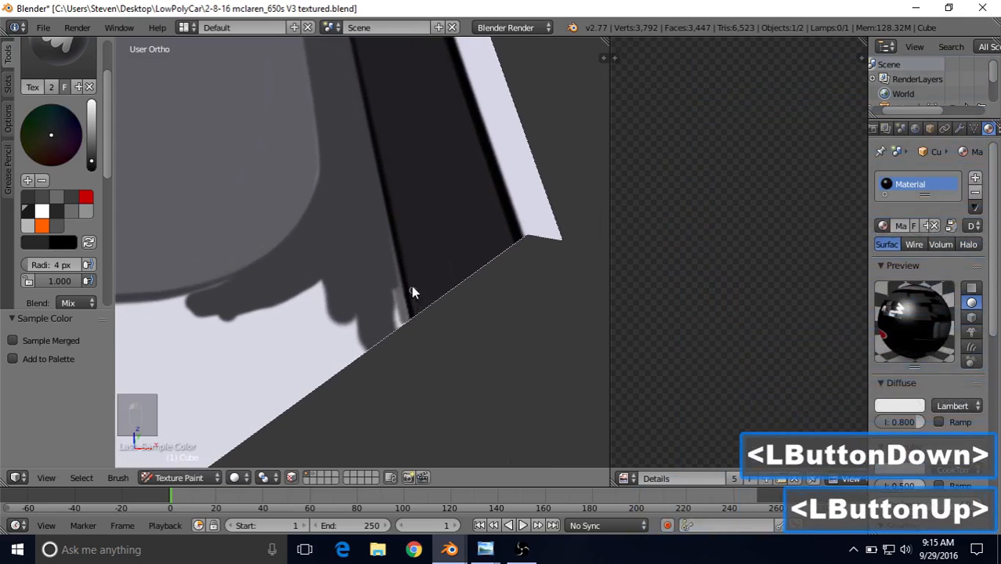
- Sample the band's dark grey and draw a straight stroke along the outer side of the pillar's black outline, redoing the first line
scroll(331, 280, "down", 2)
middle_click_drag(313, 318, 344, 303, "shift")
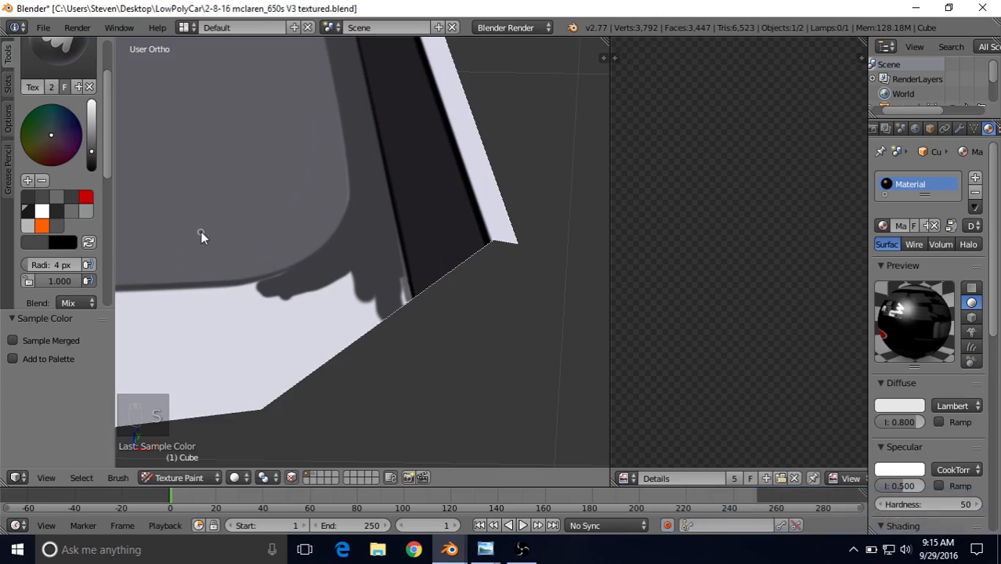
left_click(386, 185)
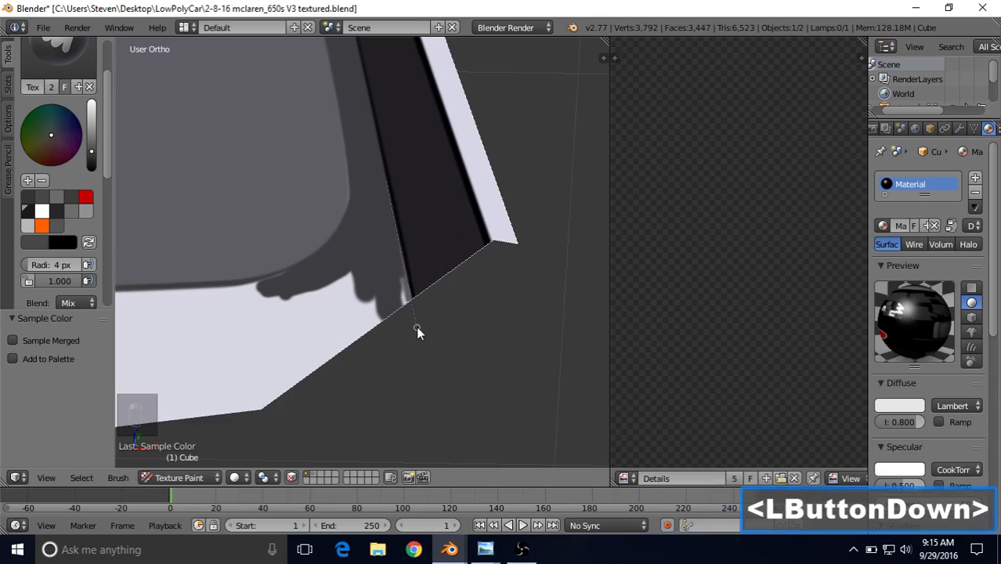
left_click_drag(417, 327, 417, 328)
key("ctrl+z")
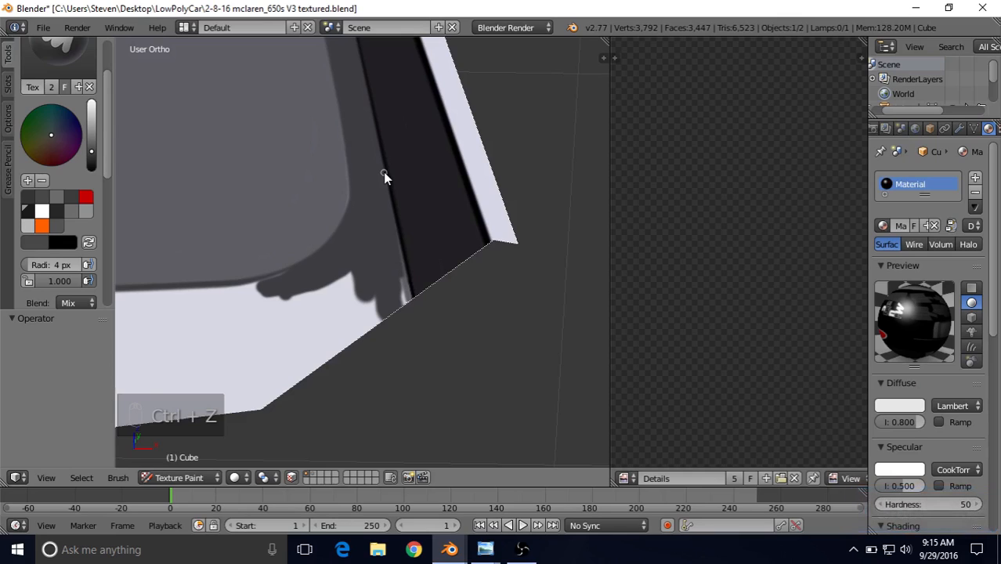
left_click_drag(383, 174, 398, 319)
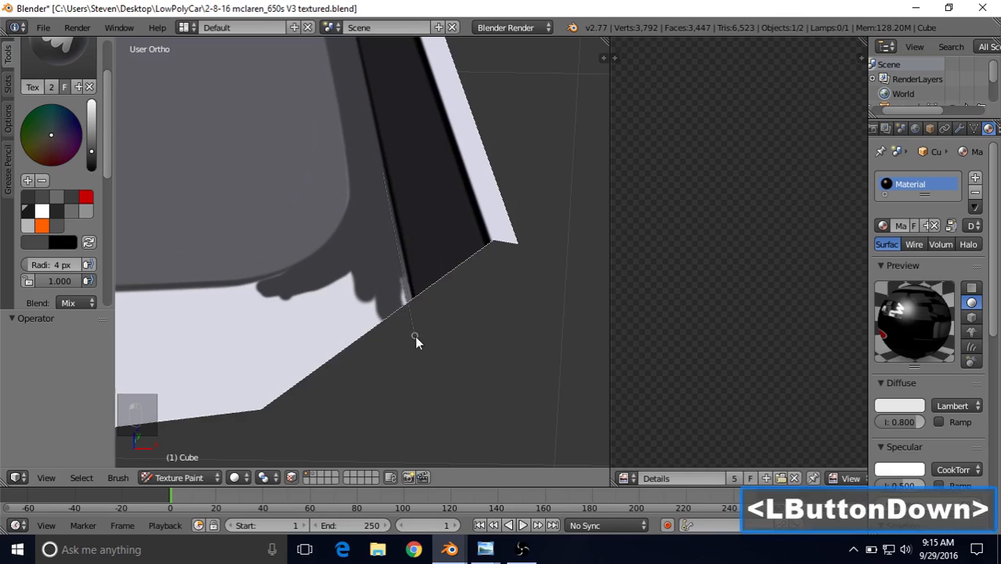
left_click_drag(421, 352, 421, 351)
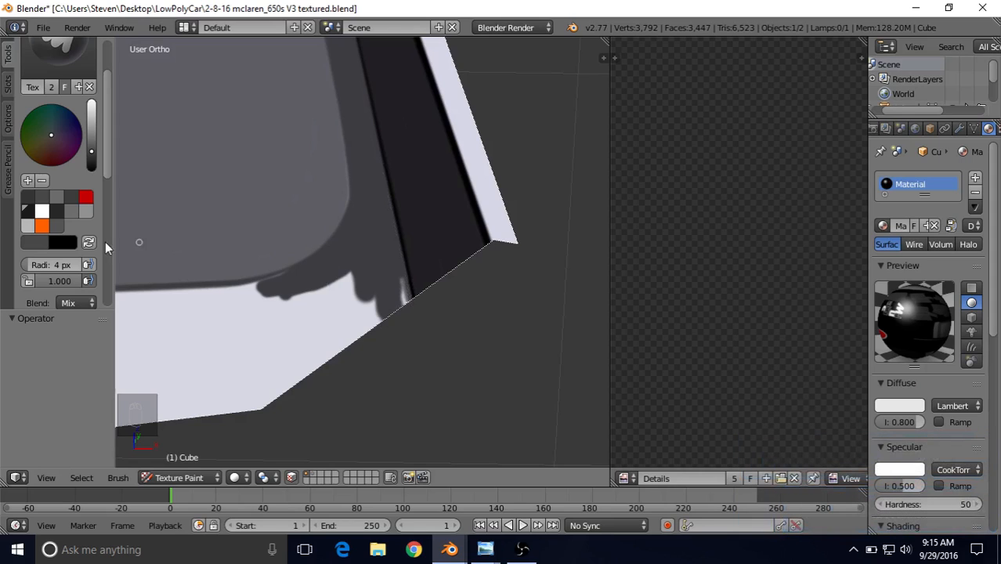
- Set the stroke method to Space, resample the dark grey, resize the brush and paint the ragged edge below the glass corner
left_click_drag(105, 179, 113, 290)
left_click(67, 194)
left_click(59, 144)
left_click_drag(339, 278, 364, 294)
key("s")
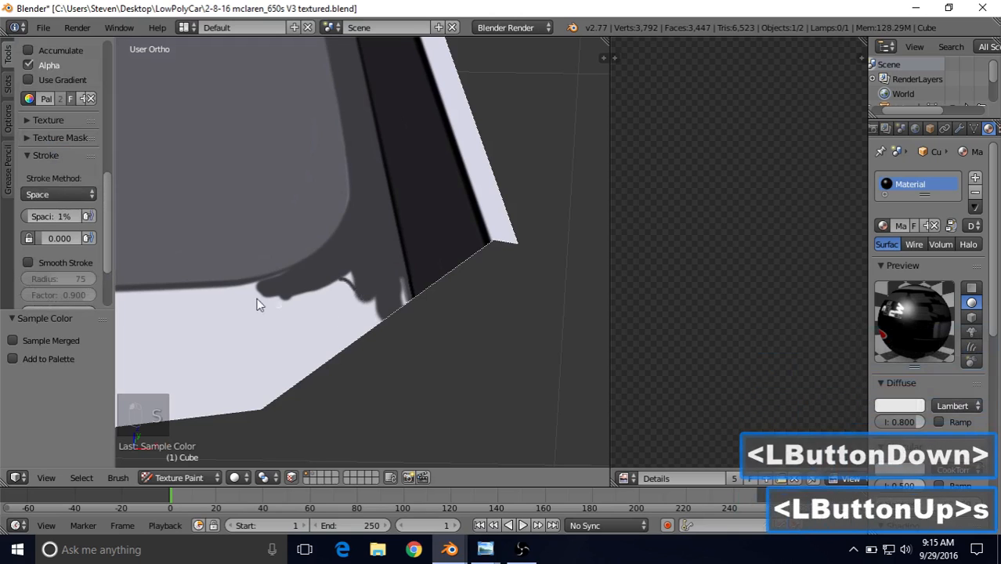
key("f")
left_click(307, 311)
mouse_move(327, 292)
left_mouse_down()
mouse_move(350, 301)
mouse_move(366, 260)
left_mouse_up()
- Resample the dark grey and fill the light gaps between the glass's lower corner and the pillar's foot
key("s")
left_click(341, 300)
mouse_move(342, 294)
left_mouse_down()
mouse_move(330, 291)
mouse_move(354, 320)
left_mouse_up()
mouse_move(388, 290)
left_mouse_down()
mouse_move(398, 291)
mouse_move(399, 307)
mouse_move(345, 349)
mouse_move(340, 325)
mouse_move(291, 384)
left_mouse_up()
- Enlarge the brush and fill most of the light strip below the glass with dark grey across the windshield's width
key("f")
left_click(380, 285)
key("f")
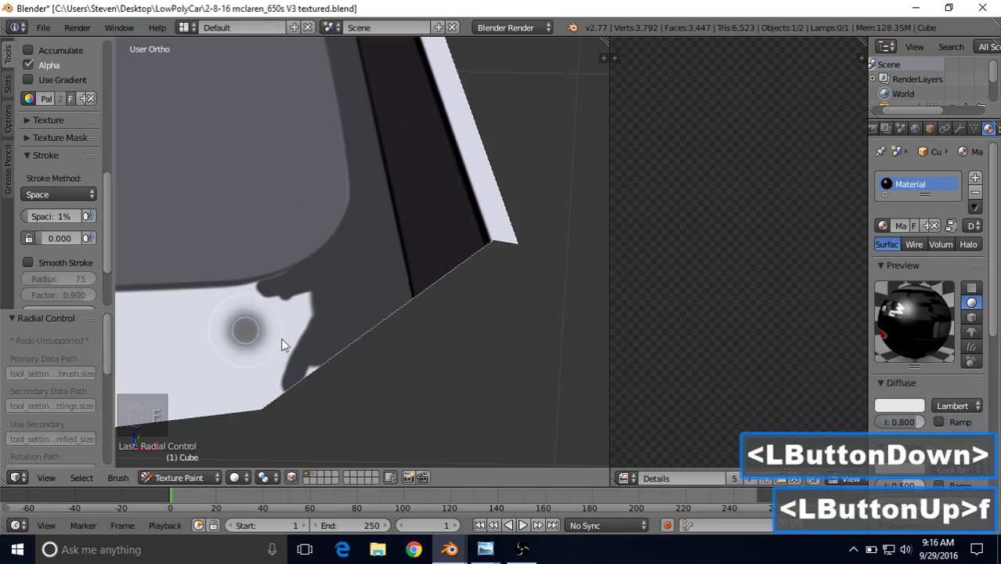
left_click(282, 339)
mouse_move(309, 324)
left_mouse_down()
mouse_move(279, 346)
mouse_move(325, 372)
mouse_move(179, 398)
mouse_move(216, 389)
left_mouse_up()
middle_click_drag(216, 389, 423, 307, "shift")
mouse_move(423, 306)
left_mouse_down()
mouse_move(330, 357)
mouse_move(309, 342)
mouse_move(438, 312)
mouse_move(201, 320)
mouse_move(127, 357)
mouse_move(205, 341)
left_mouse_up()
mouse_move(205, 340)
middle_mouse_down("shift")
mouse_move(421, 335)
mouse_move(378, 338)
middle_mouse_up("shift")
scroll(378, 337, "down", 6)
mouse_move(259, 328)
left_mouse_down()
mouse_move(273, 307)
mouse_move(314, 297)
mouse_move(443, 298)
mouse_move(504, 282)
mouse_move(459, 293)
left_mouse_up()
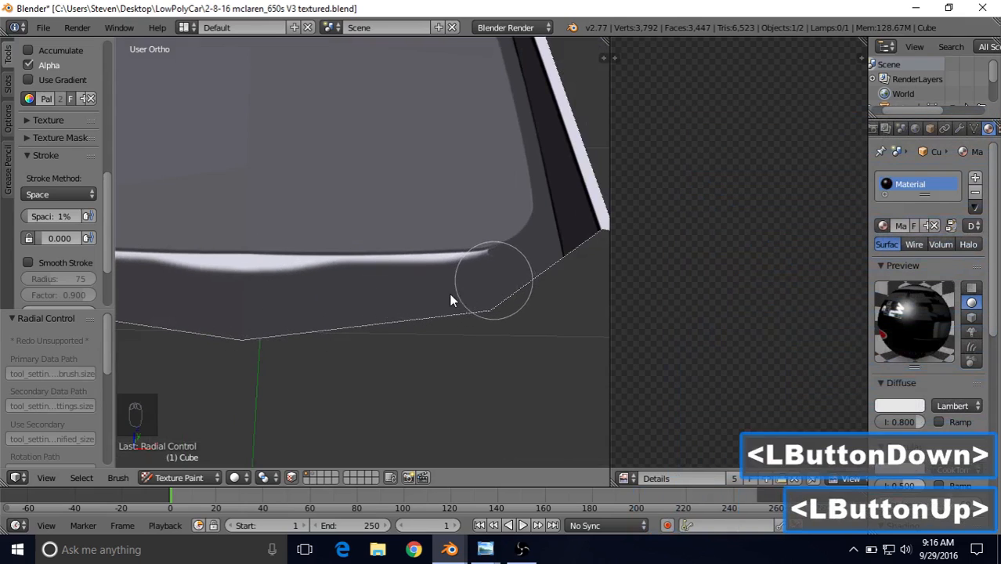
- Shrink the brush and paint dark grey closer to the glass's lower edge around the windshield's centre
middle_click_drag(315, 289, 429, 310, "shift")
key("f")
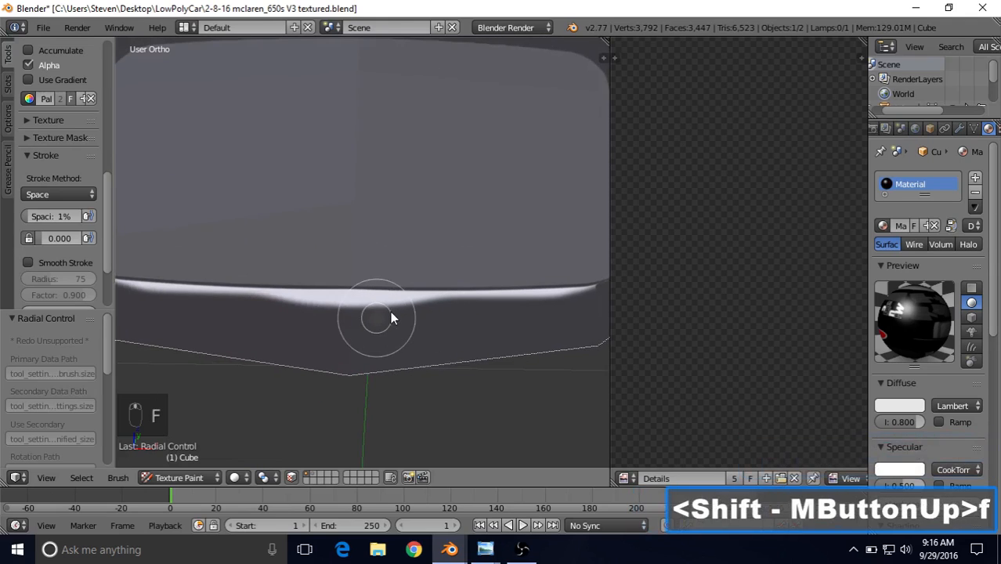
left_click(390, 315)
mouse_move(390, 316)
left_mouse_down()
mouse_move(306, 315)
mouse_move(378, 316)
left_mouse_up()
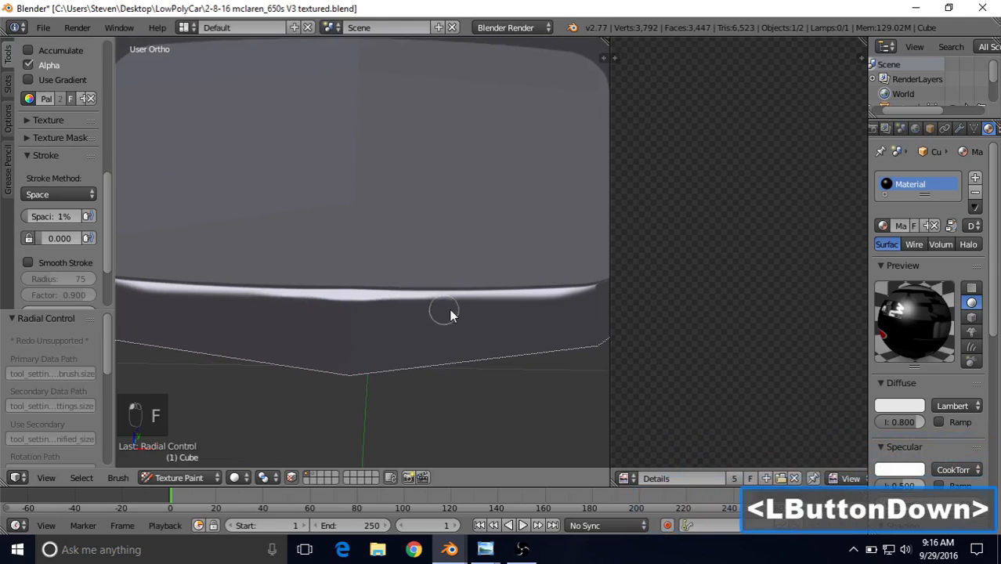
left_click_drag(582, 307, 356, 308)
- Reduce the brush further and cover the light slivers under the glass edge beside the rounded lower corner
middle_click_drag(355, 306, 395, 226, "shift")
scroll(351, 325, "up", 2)
scroll(415, 246, "up", 2)
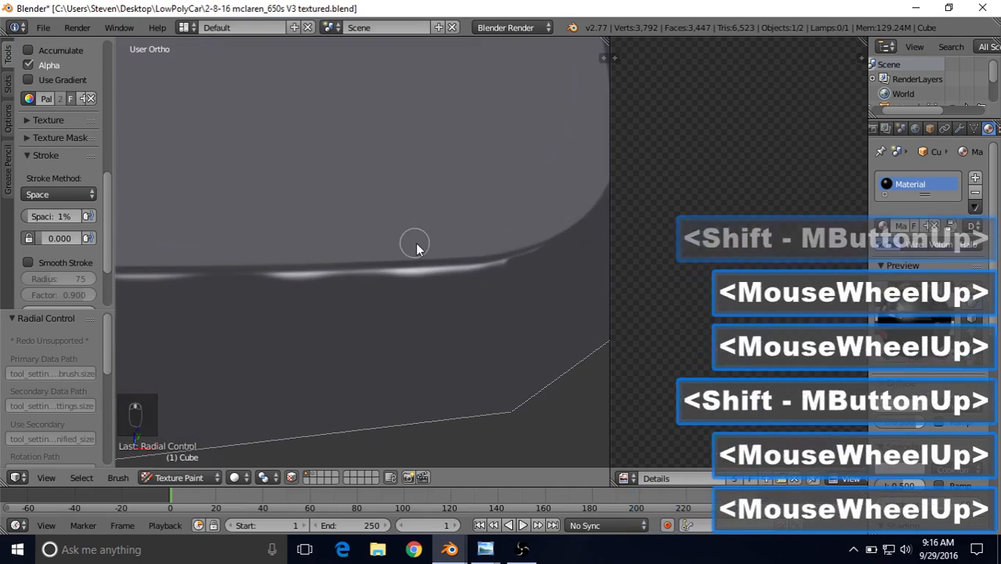
key("f")
left_click(417, 244)
left_click_drag(552, 249, 536, 254)
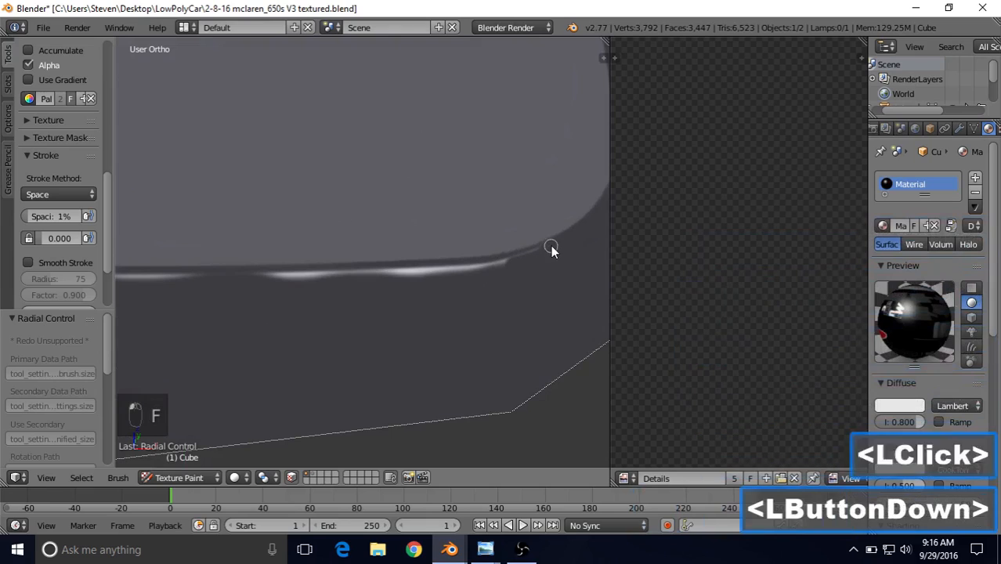
mouse_move(471, 267)
left_mouse_down()
mouse_move(277, 283)
mouse_move(346, 284)
left_mouse_up()
- Enlarge the brush and paint dark grey over the remaining light slivers along the glass's lower edge
key("f")
left_click(413, 280)
middle_click_drag(347, 284, 480, 300, "shift")
mouse_move(481, 300)
left_mouse_down()
mouse_move(461, 291)
mouse_move(312, 293)
left_mouse_up()
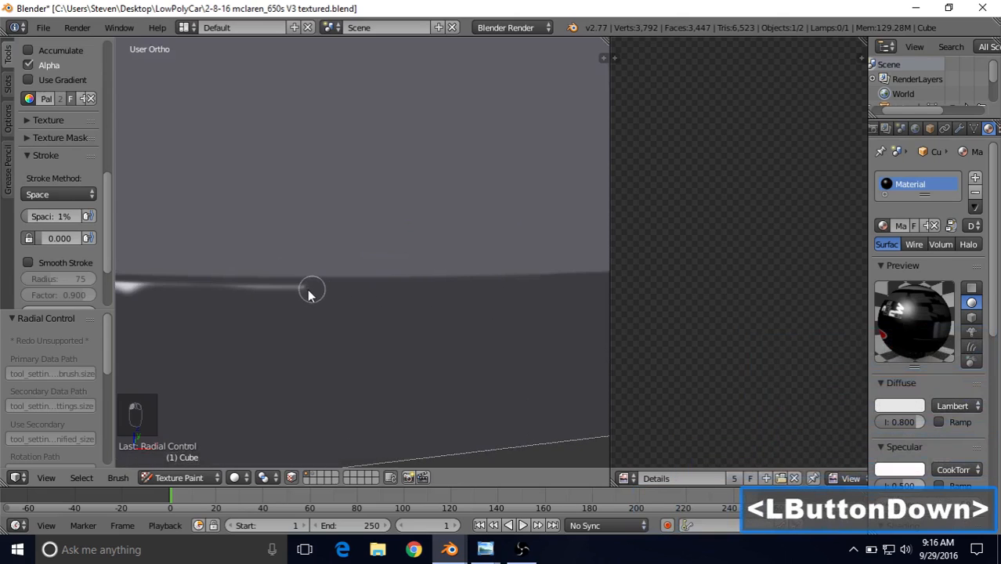
middle_click_drag(310, 311, 588, 364, "shift")
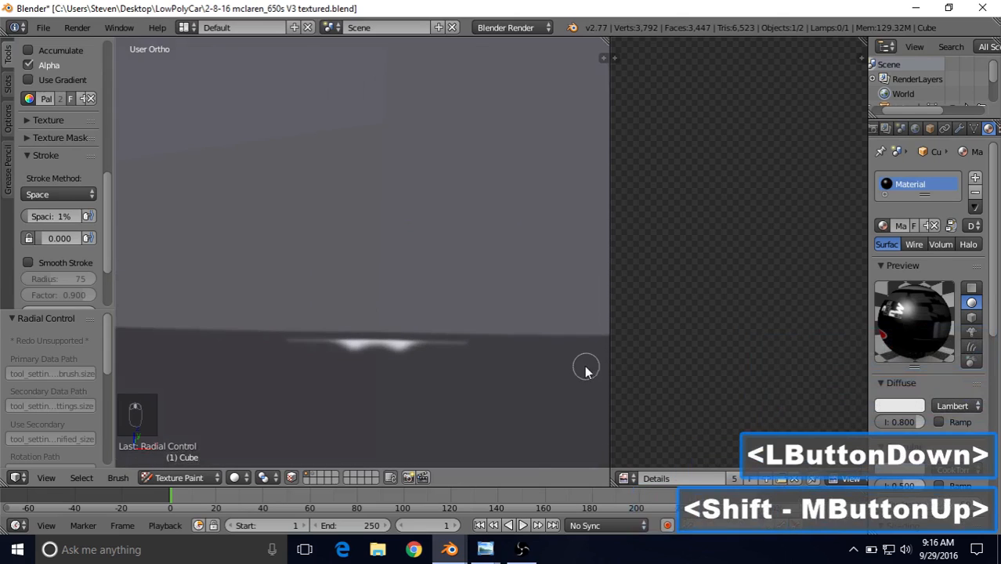
left_click_drag(443, 351, 356, 351)
- Reveal all hidden faces of the car and turn off face selection masking
scroll(432, 375, "down", 7)
scroll(424, 345, "down", 6)
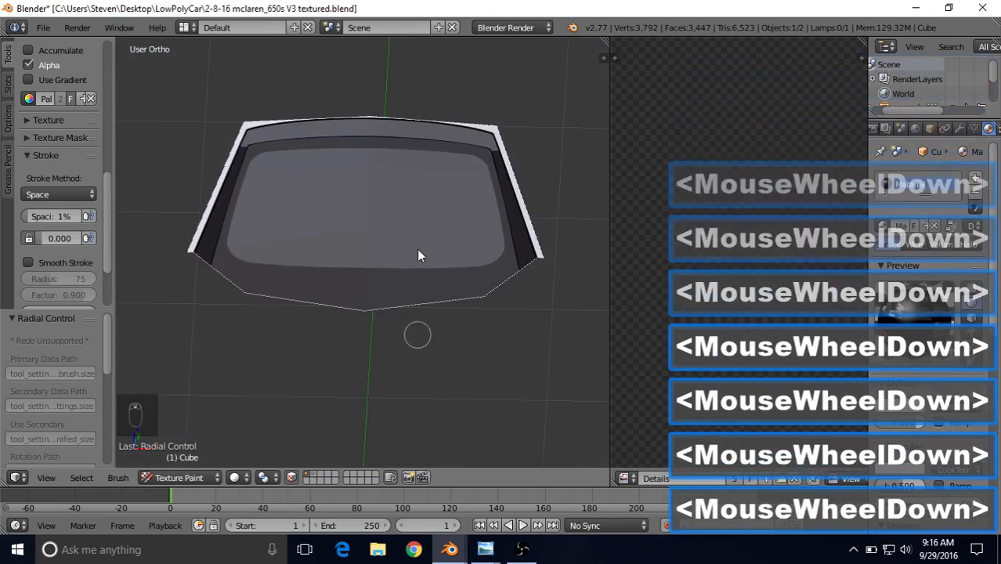
middle_click_drag(418, 214, 417, 212)
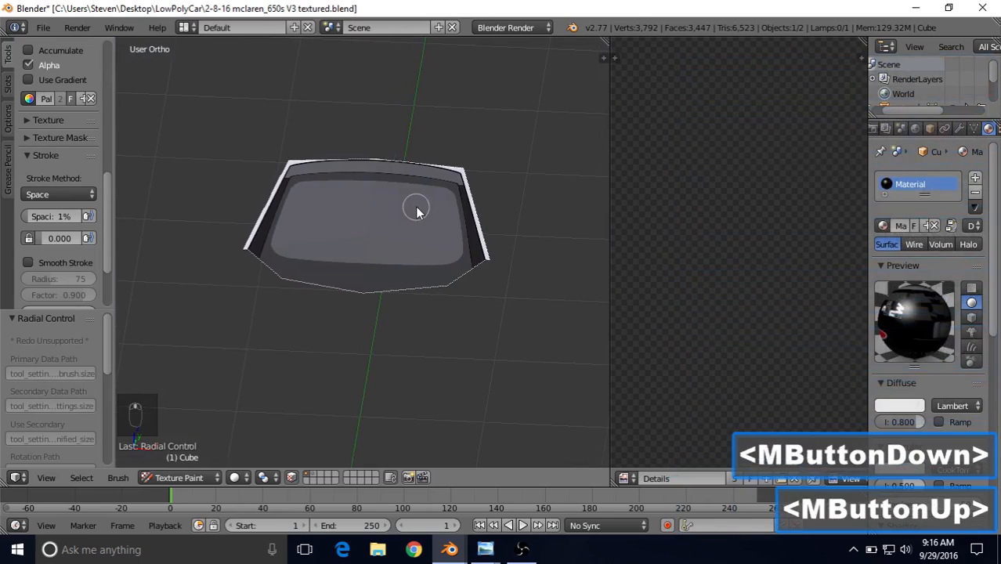
key("alt+h")
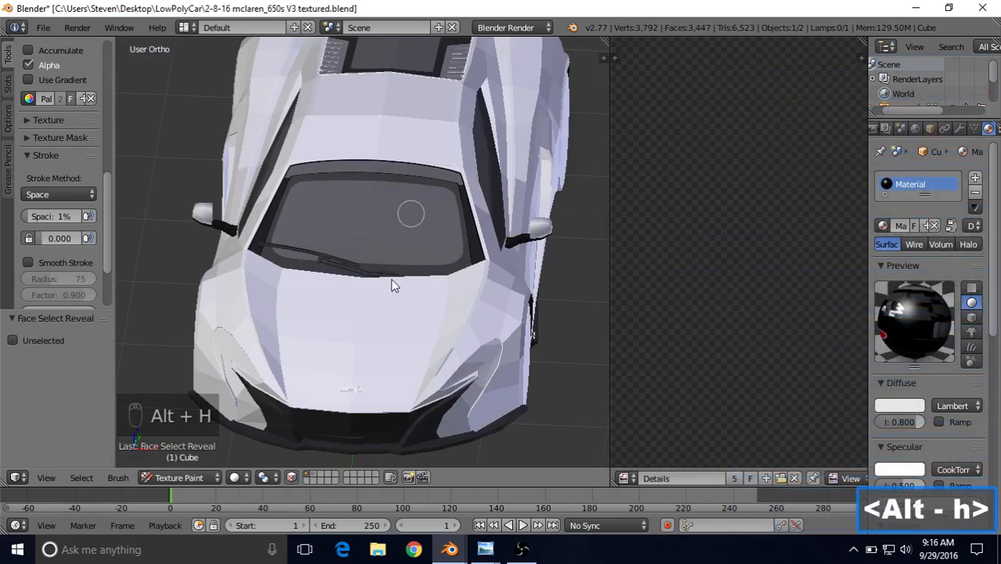
left_click(291, 478)
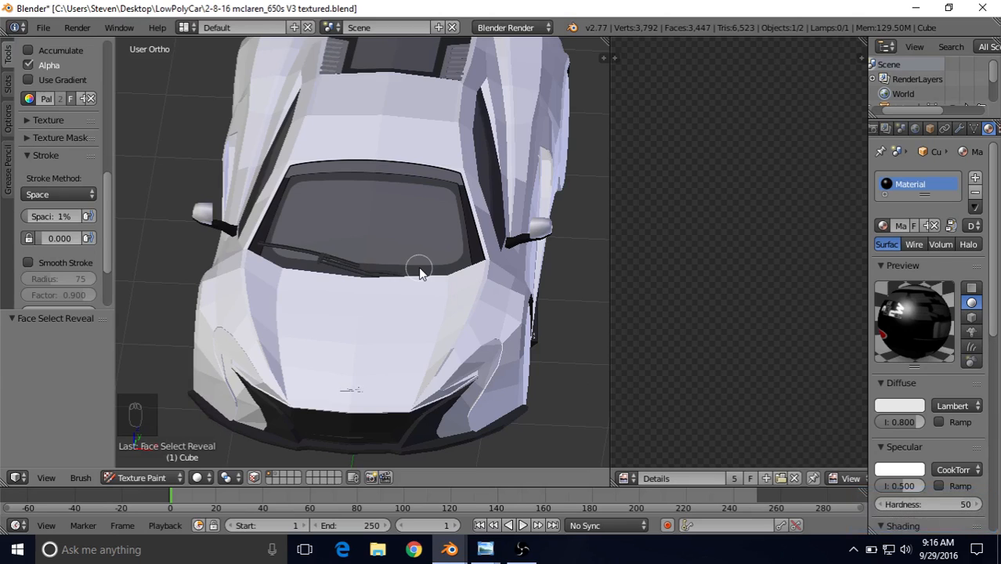
- Compare the painted windshield with the Front View reference photo in Windows Photo Viewer and return to Blender
middle_click_drag(418, 267, 447, 260)
scroll(366, 277, "up", 2)
middle_click_drag(373, 241, 357, 226)
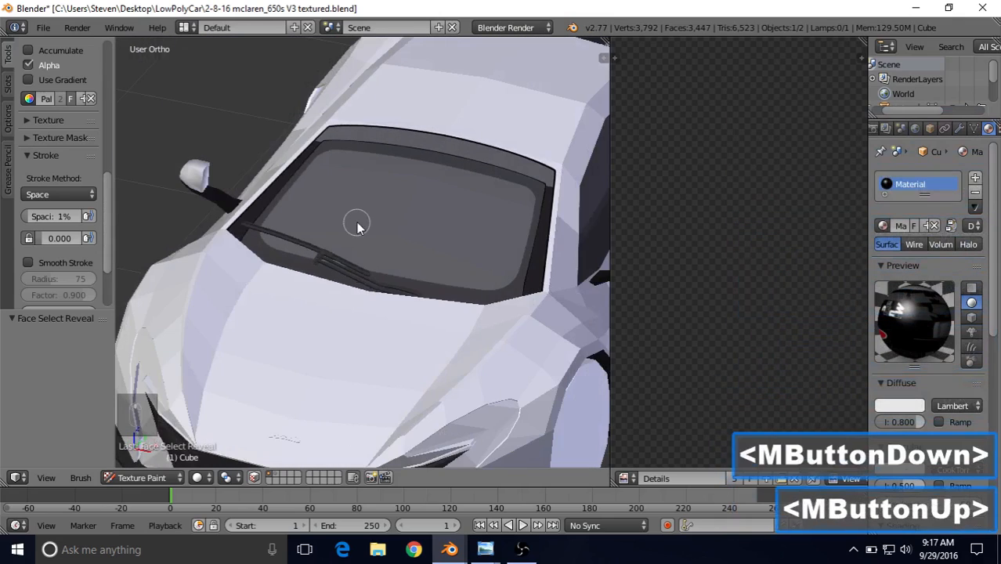
left_click(485, 549)
left_click(435, 489)
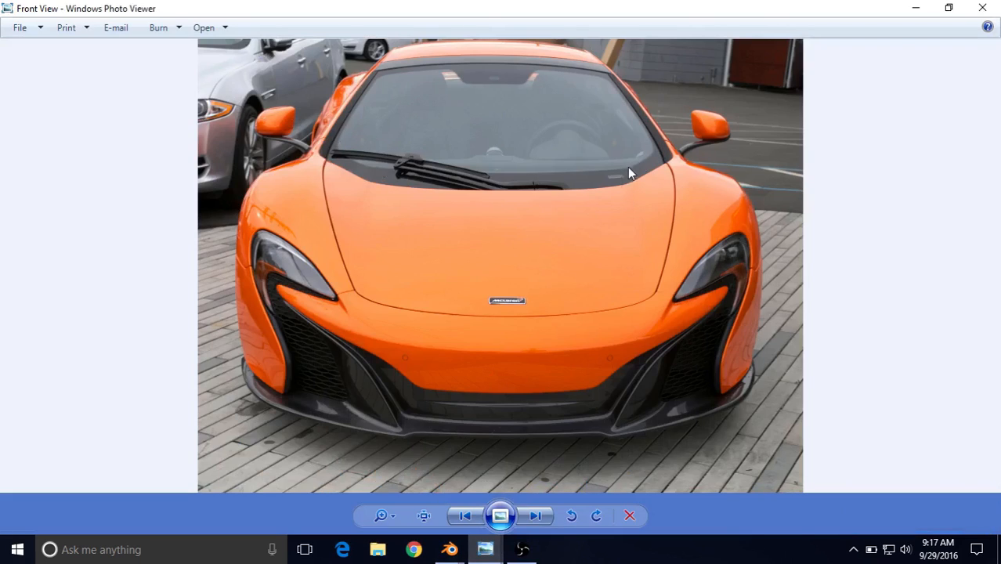
left_click(449, 550)
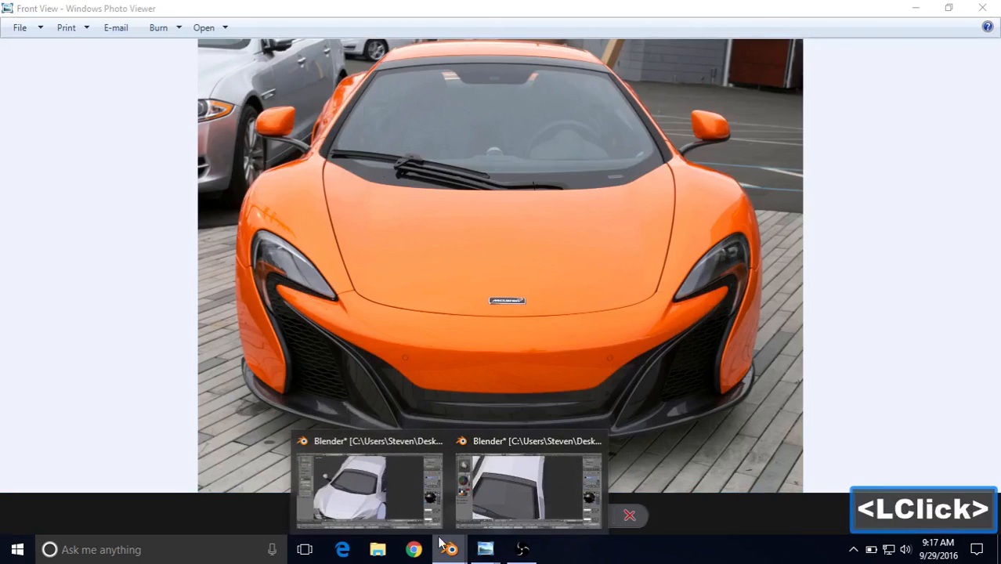
left_click(402, 508)
scroll(363, 268, "down", 2)
mouse_move(402, 201)
middle_mouse_down()
mouse_move(468, 184)
mouse_move(484, 194)
mouse_move(473, 210)
mouse_move(387, 204)
mouse_move(417, 210)
middle_mouse_up()
scroll(429, 198, "up", 1)
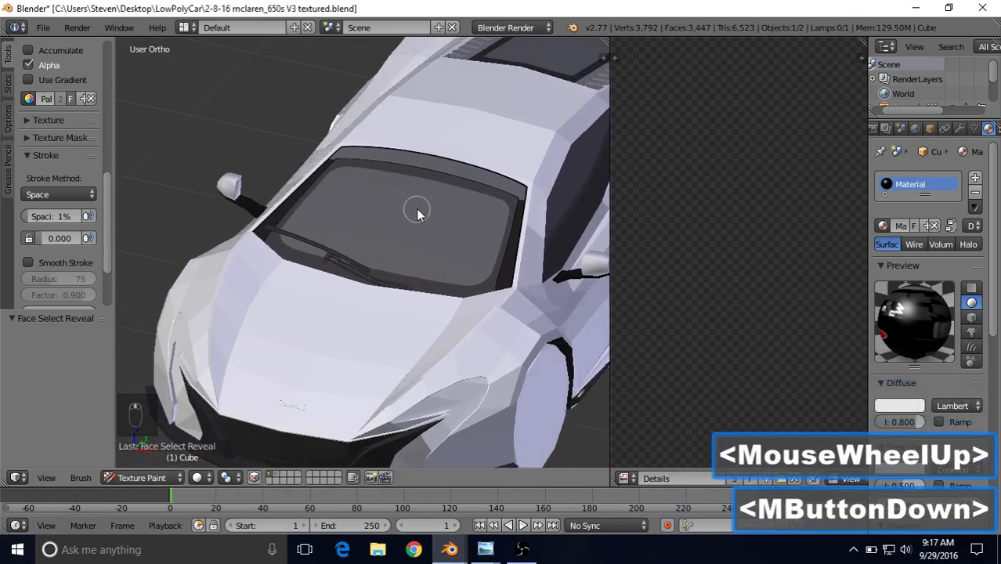
- Save the painted texture as Details.png in the LowPolyCar folder and save the blend file
middle_click_drag(613, 479, 715, 479)
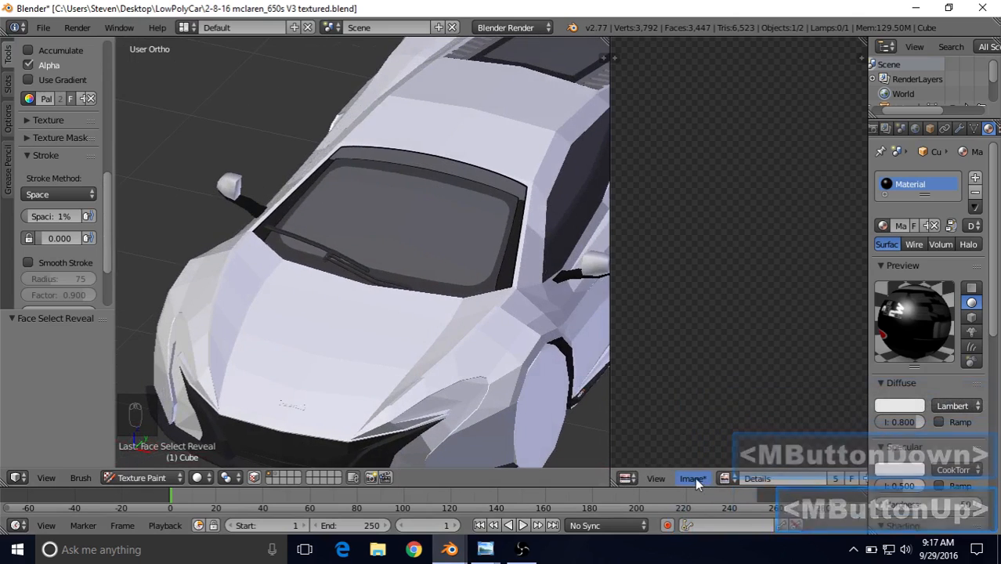
left_click(694, 479)
left_click(737, 359)
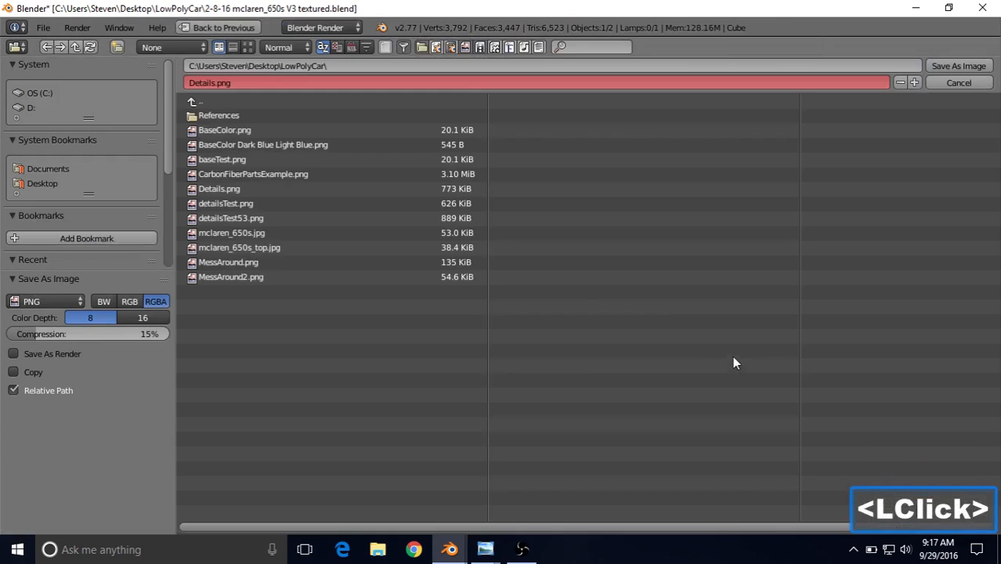
left_click(938, 65)
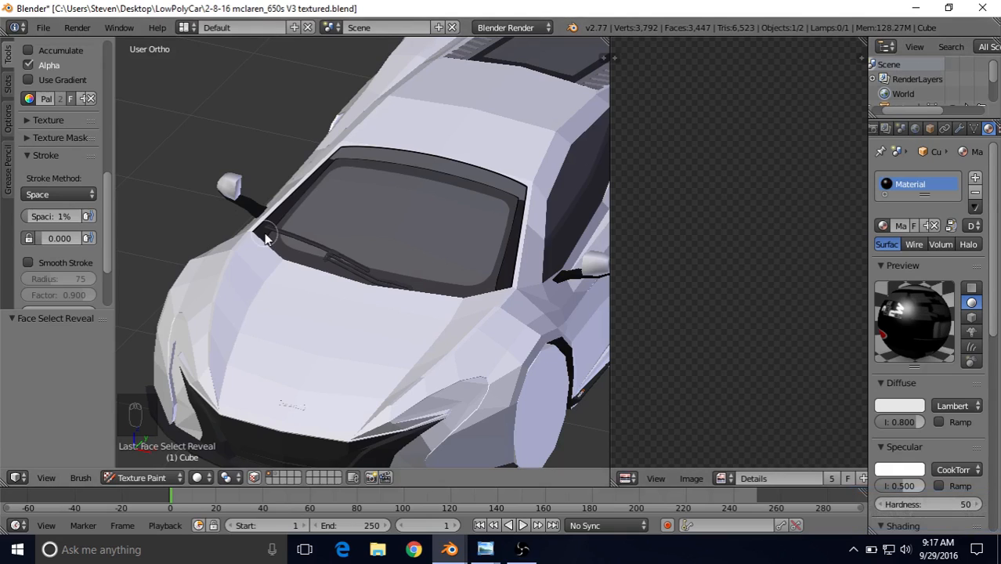
left_click(42, 28)
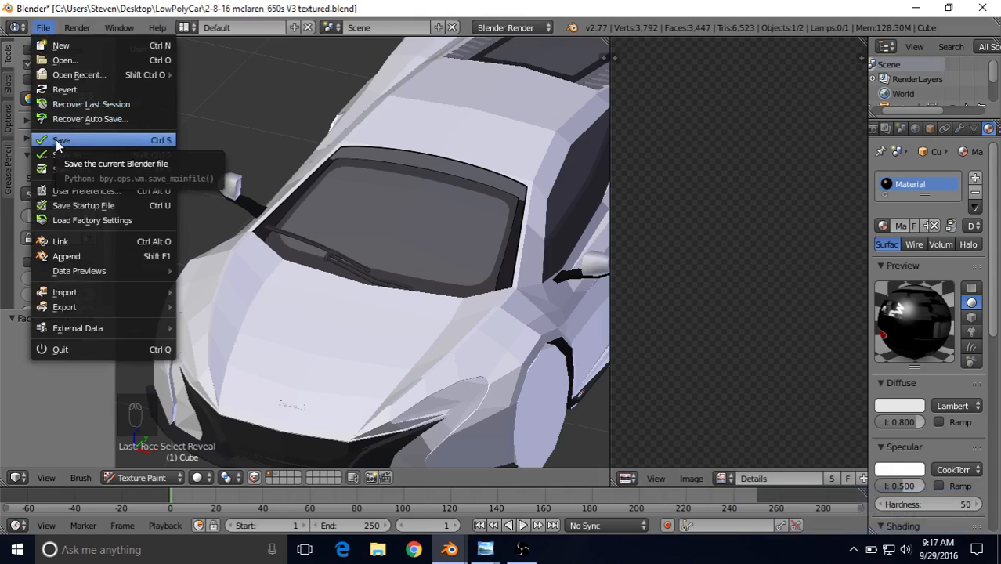
left_click(58, 141)
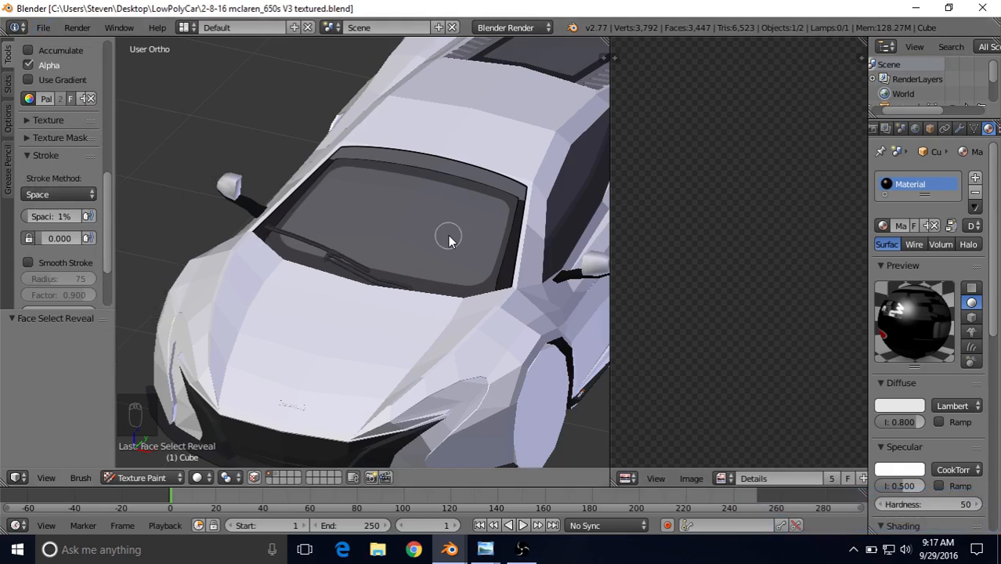
- Examine the side window, door and mirror area of the car from several angles
middle_click_drag(464, 237, 300, 274)
scroll(425, 235, "down", 2)
scroll(345, 290, "up", 2)
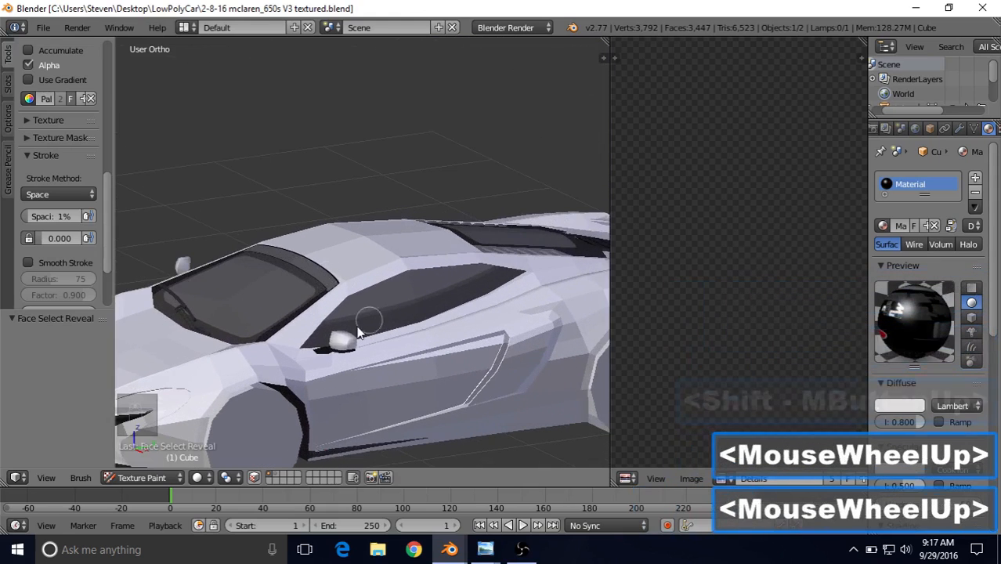
middle_click_drag(321, 294, 406, 333)
middle_click_drag(390, 214, 261, 277)
middle_click_drag(489, 217, 469, 293)
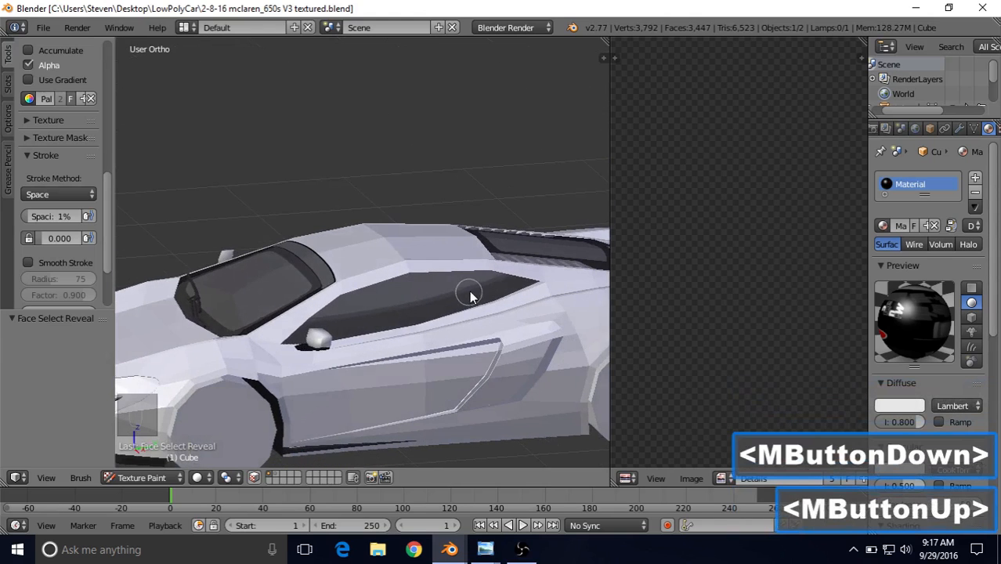
middle_click_drag(398, 314, 326, 297, "shift")
scroll(385, 280, "up", 3)
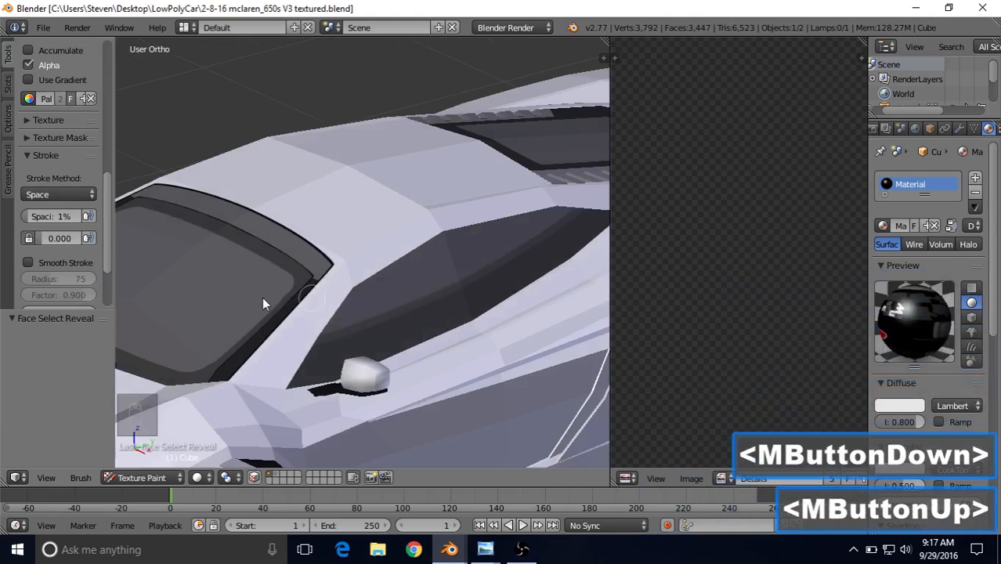
scroll(453, 307, "down", 2)
scroll(452, 307, "down", 2)
- Check the car's side against the "side and mirror 1" reference photo in Windows Photo Viewer and return to Blender
middle_click_drag(387, 281, 307, 284)
left_click(306, 284)
left_click(576, 490)
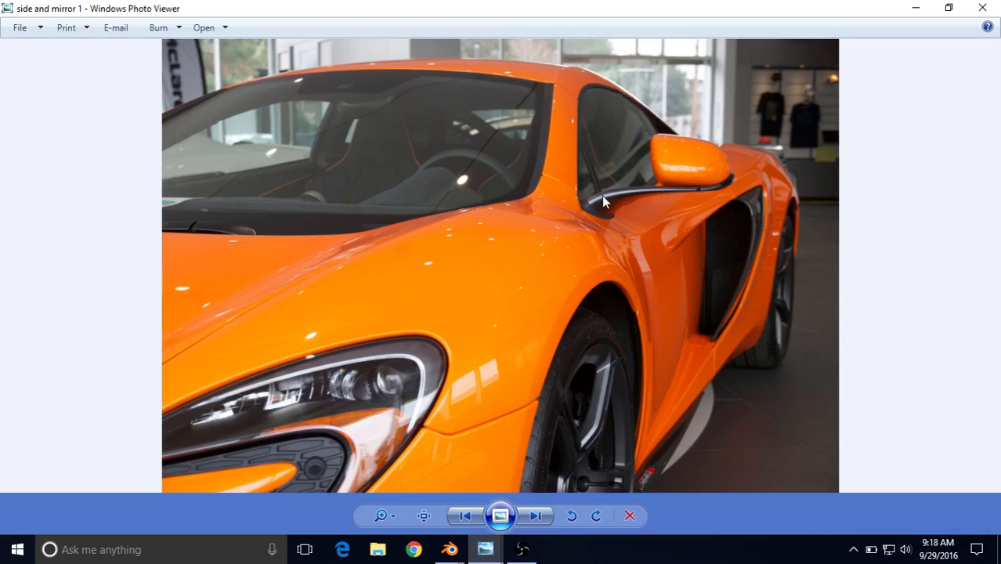
left_click(450, 549)
left_click(375, 480)
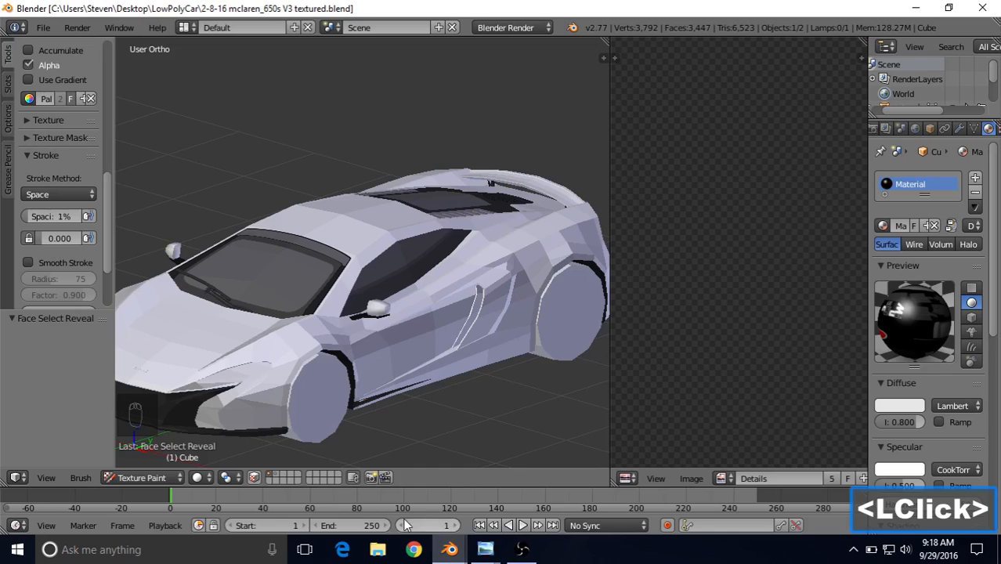
- View the whole car from the front corner and save the blend file again
middle_click_drag(411, 298, 370, 260)
scroll(403, 297, "up", 2)
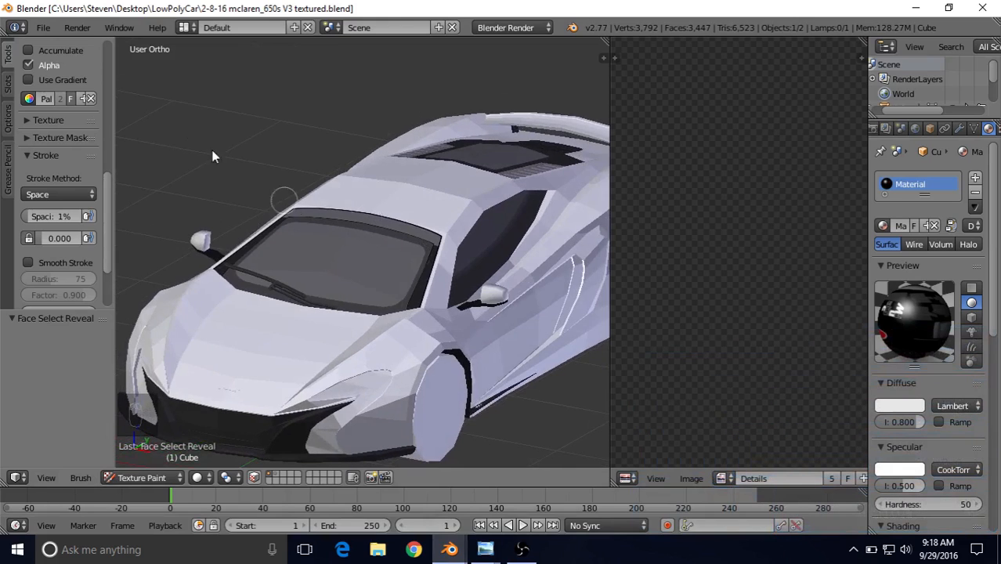
left_click(44, 32)
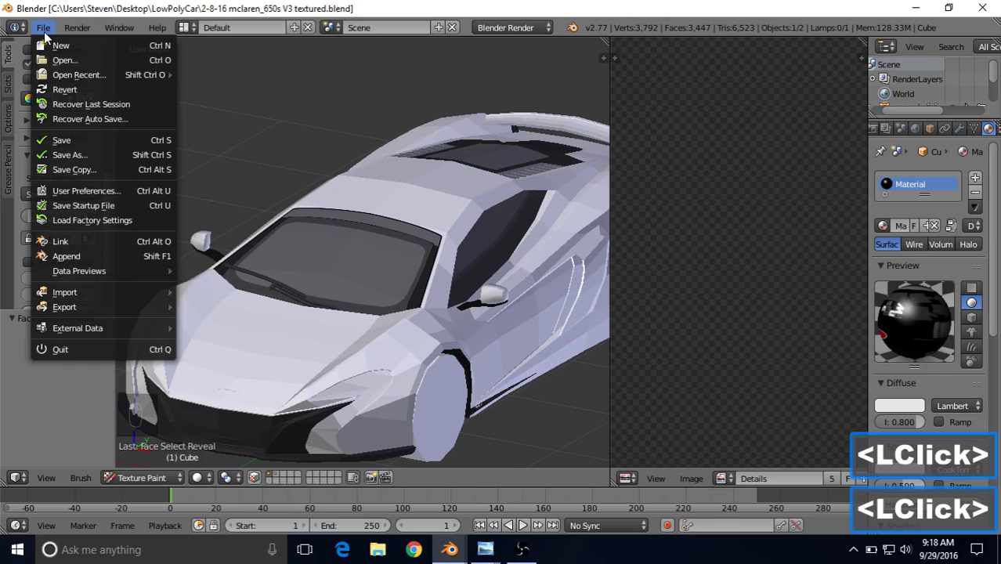
left_click(71, 140)
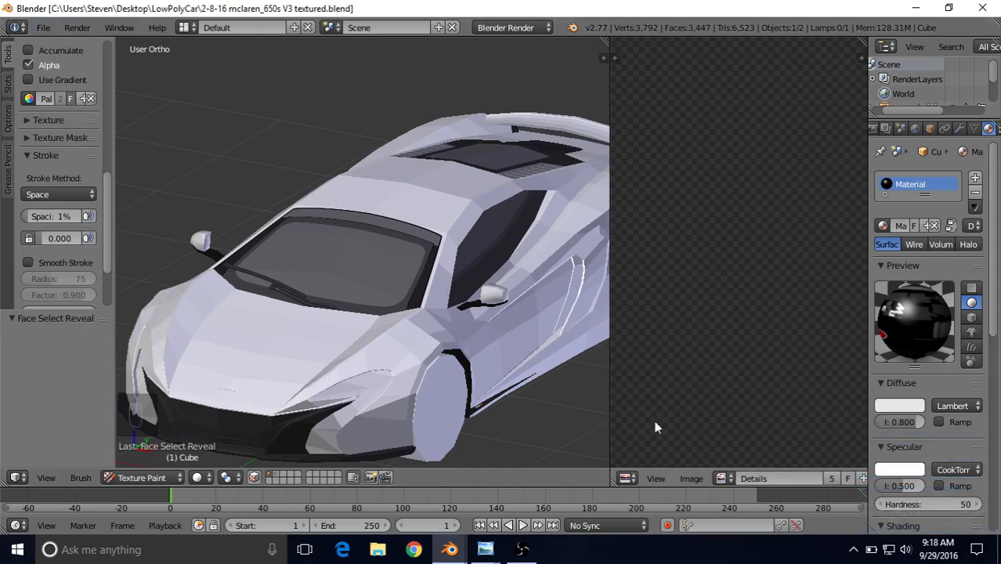
- Show the BaseColor image briefly in the image editor, switch back to Details and save the blend file
left_click(721, 479)
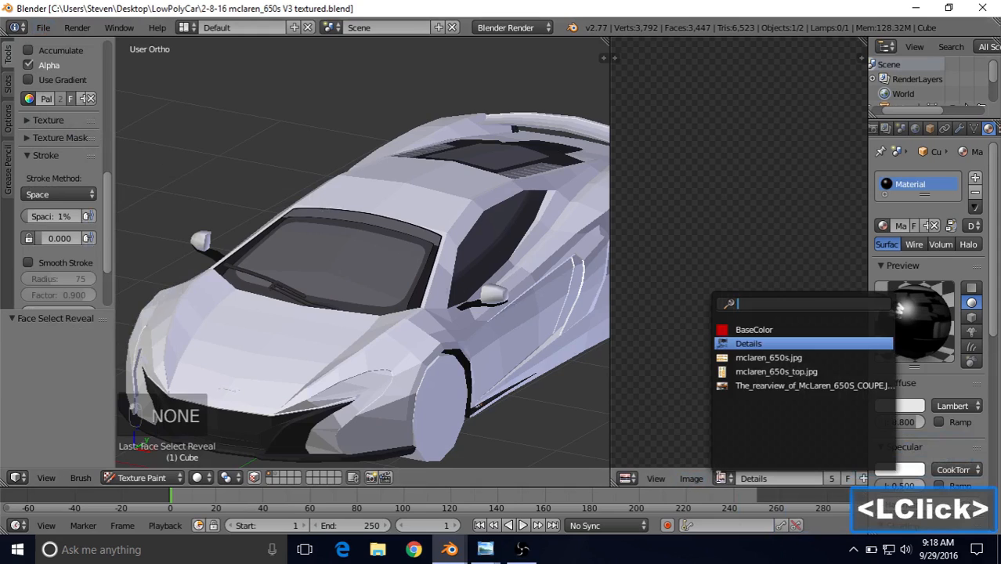
left_click(741, 330)
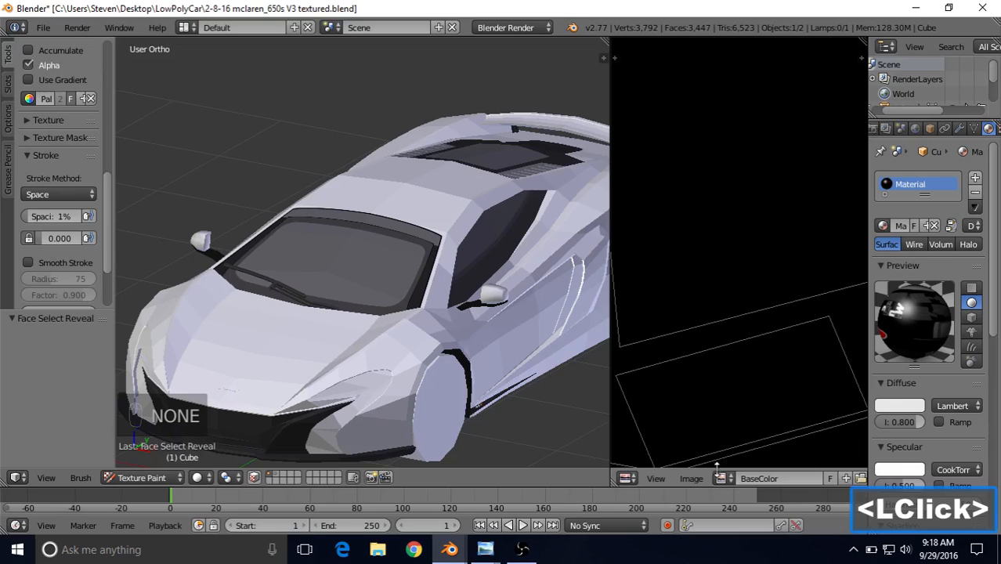
left_click(721, 478)
left_click(741, 345)
left_click(691, 479)
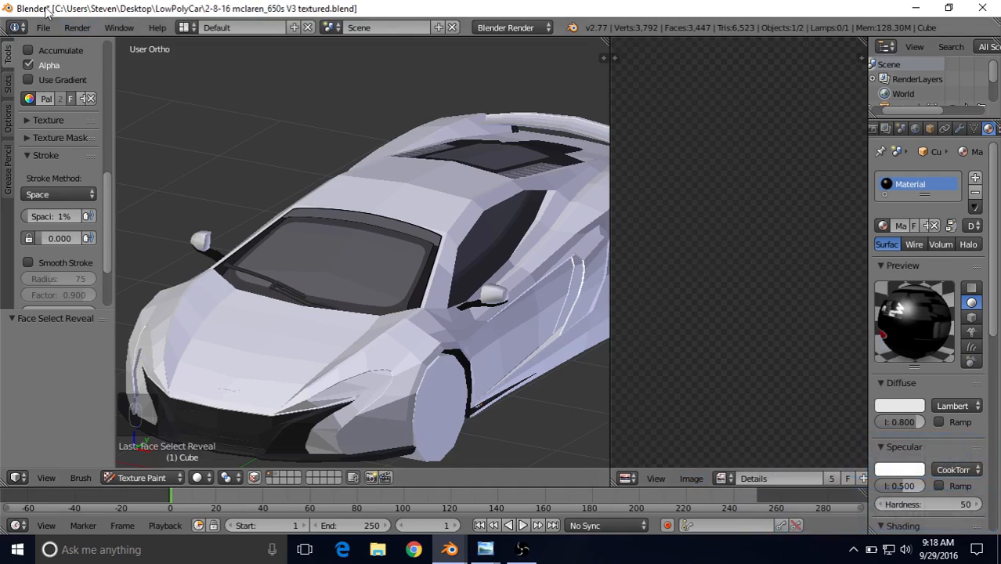
left_click(43, 28)
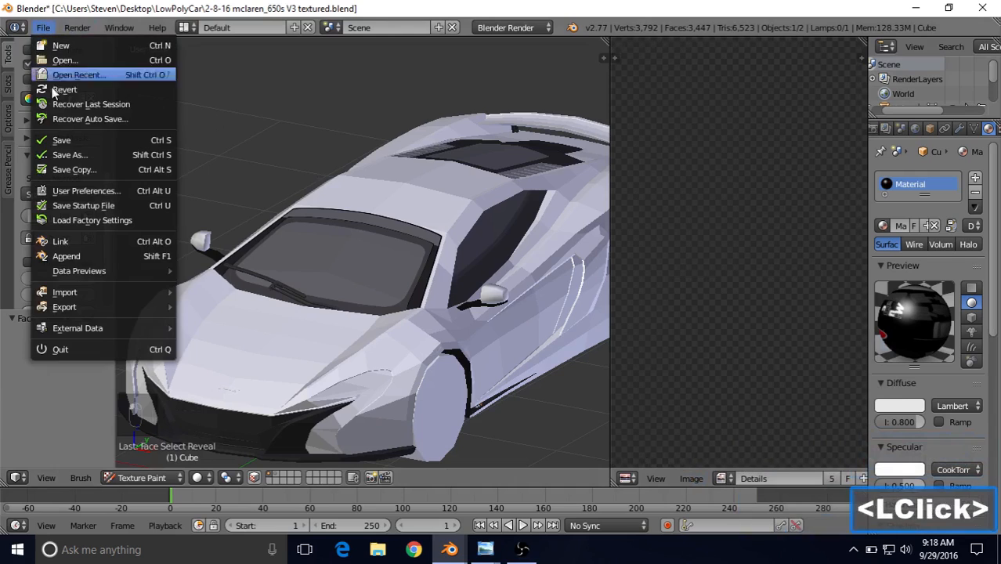
left_click(51, 140)
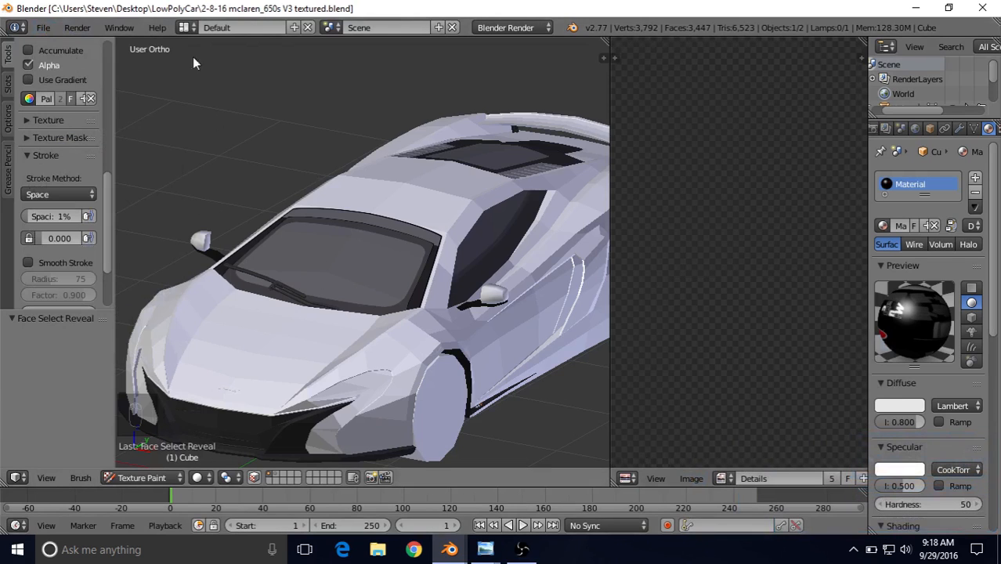